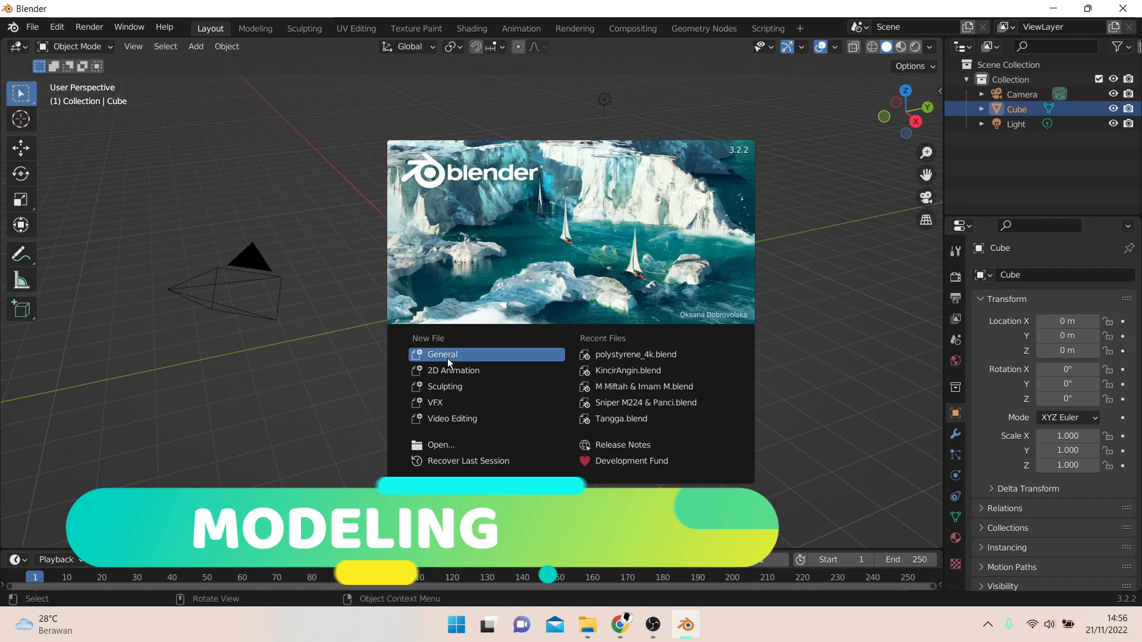
- Create a new General file and put the default cube in Edit Mode with face selection
click(447, 358)
middle_drag(604, 321, 194, 171)
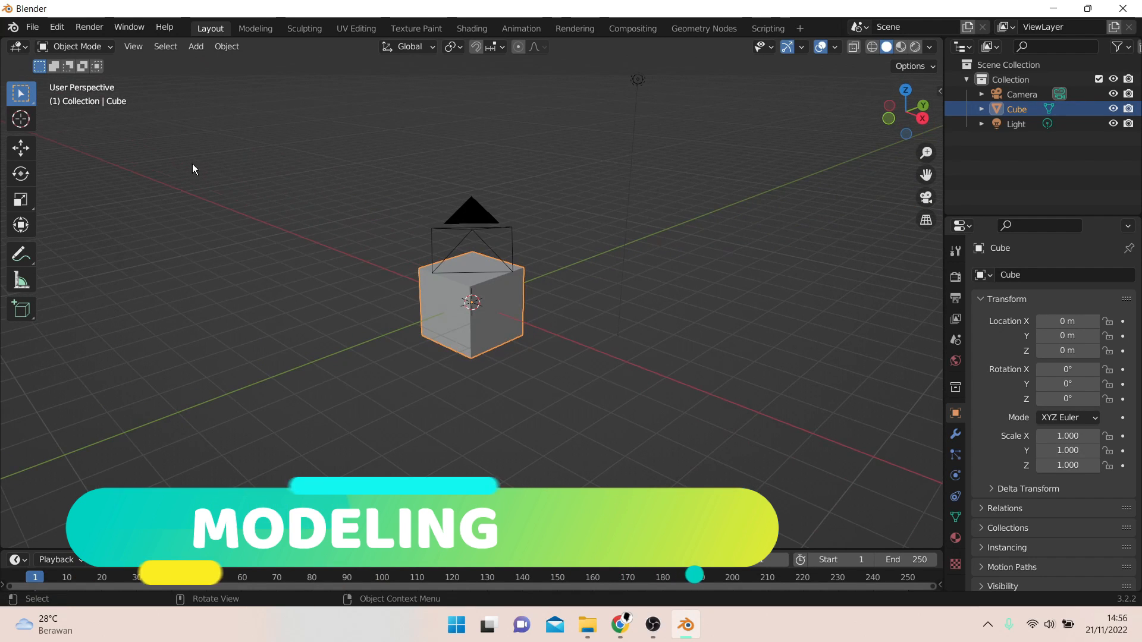
click(75, 46)
click(96, 80)
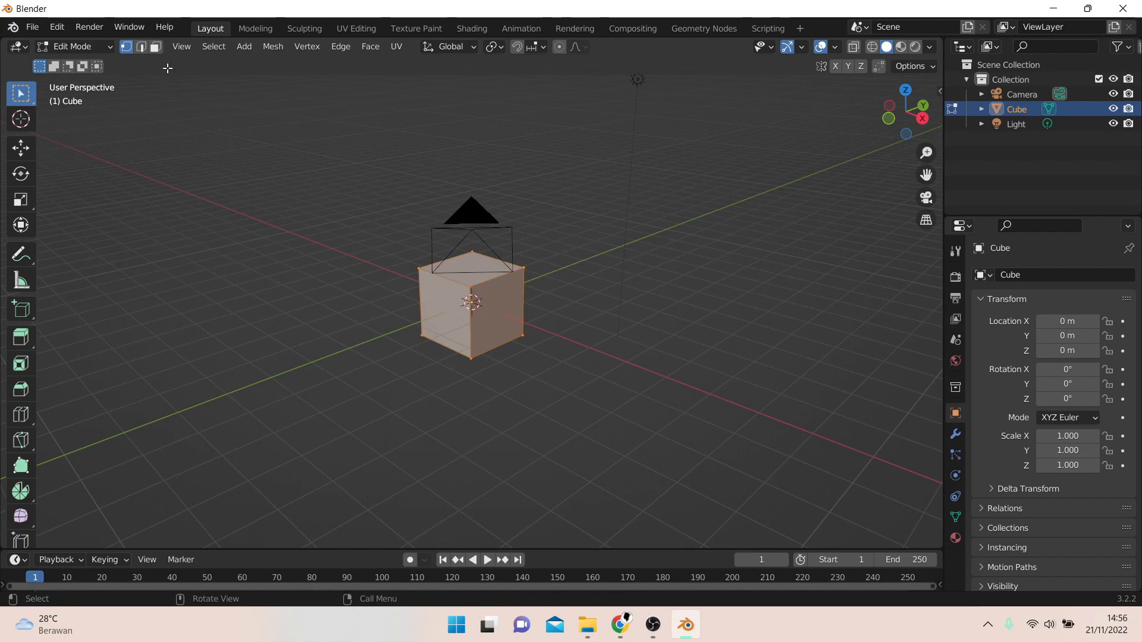
click(157, 48)
- Try to narrow the cube by scaling its two opposite X-side faces along the X axis
click(500, 308)
middle_drag(500, 308, 766, 297)
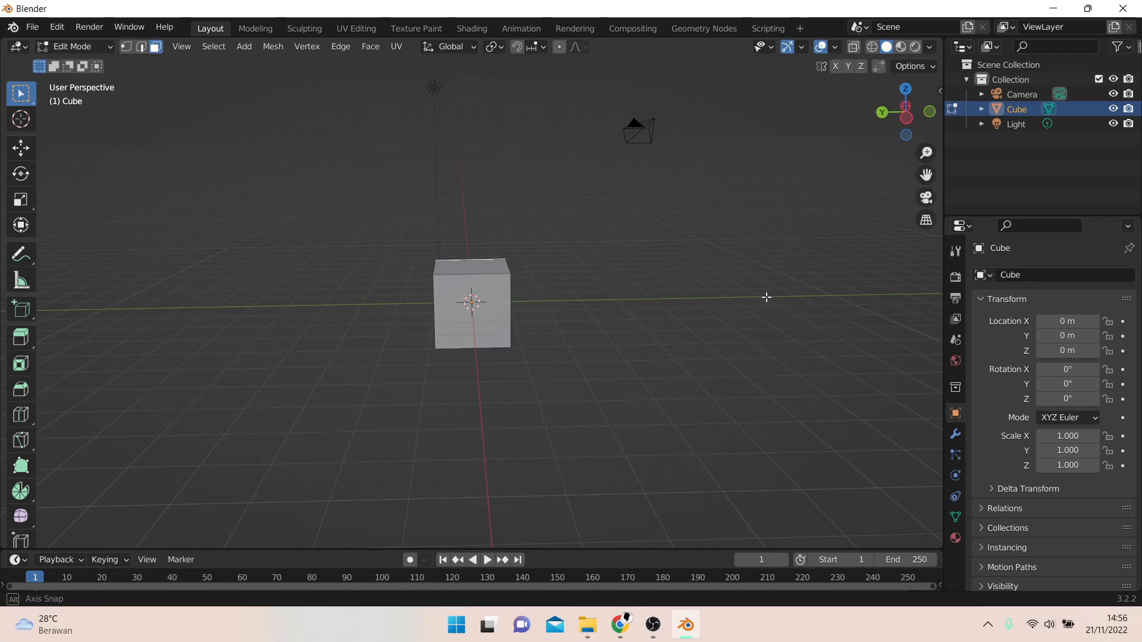
middle_drag(678, 224, 480, 219)
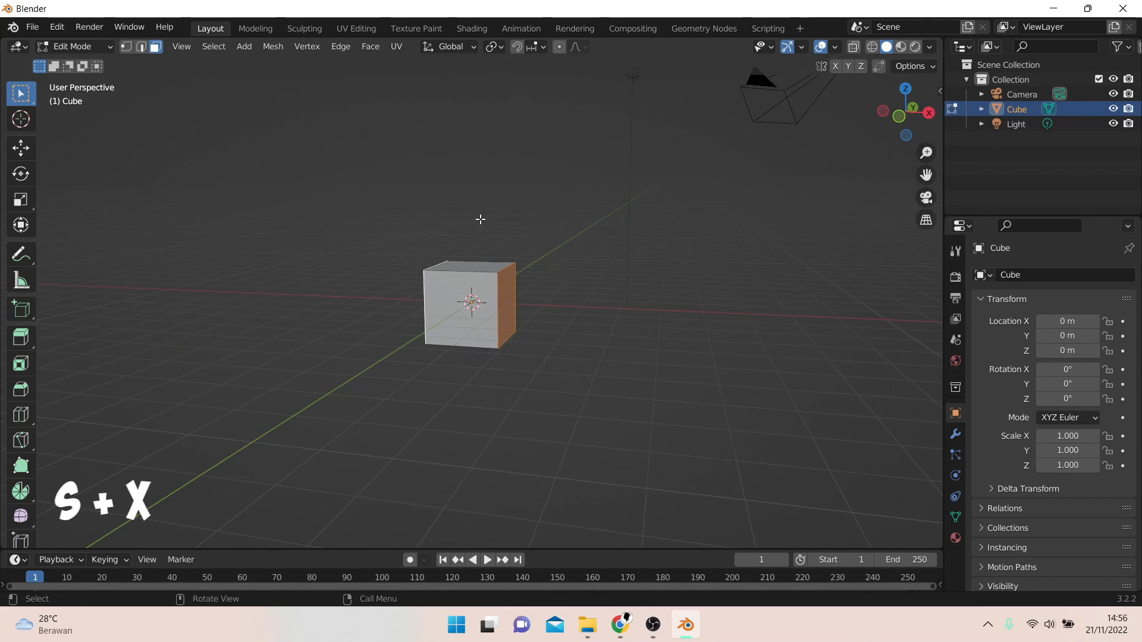
key(s)
key(x)
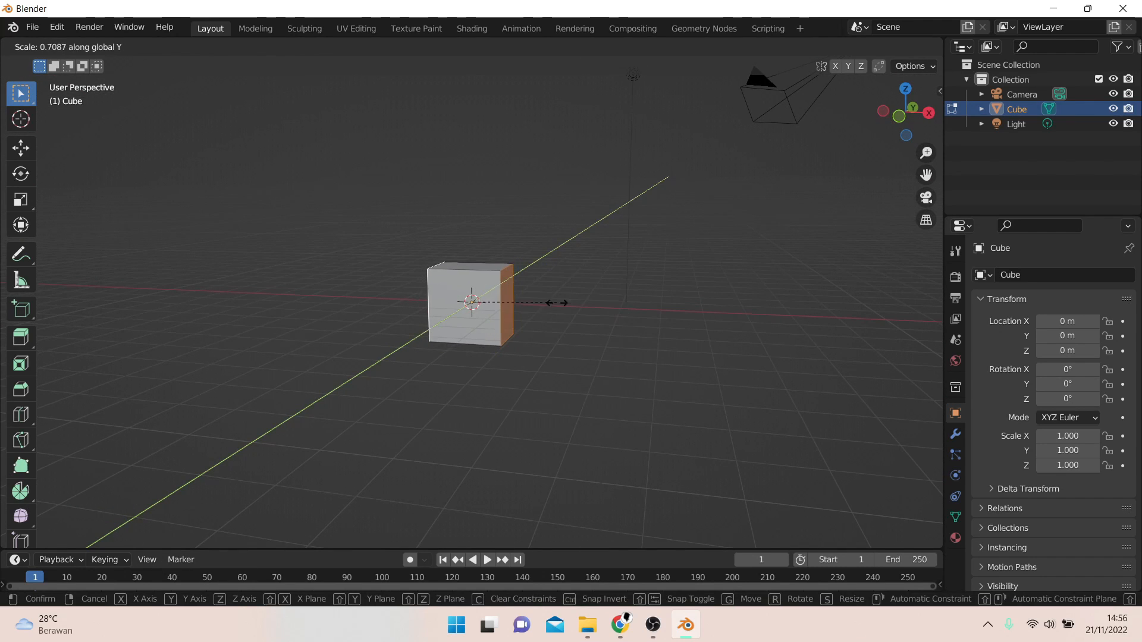
click(552, 304)
key(s)
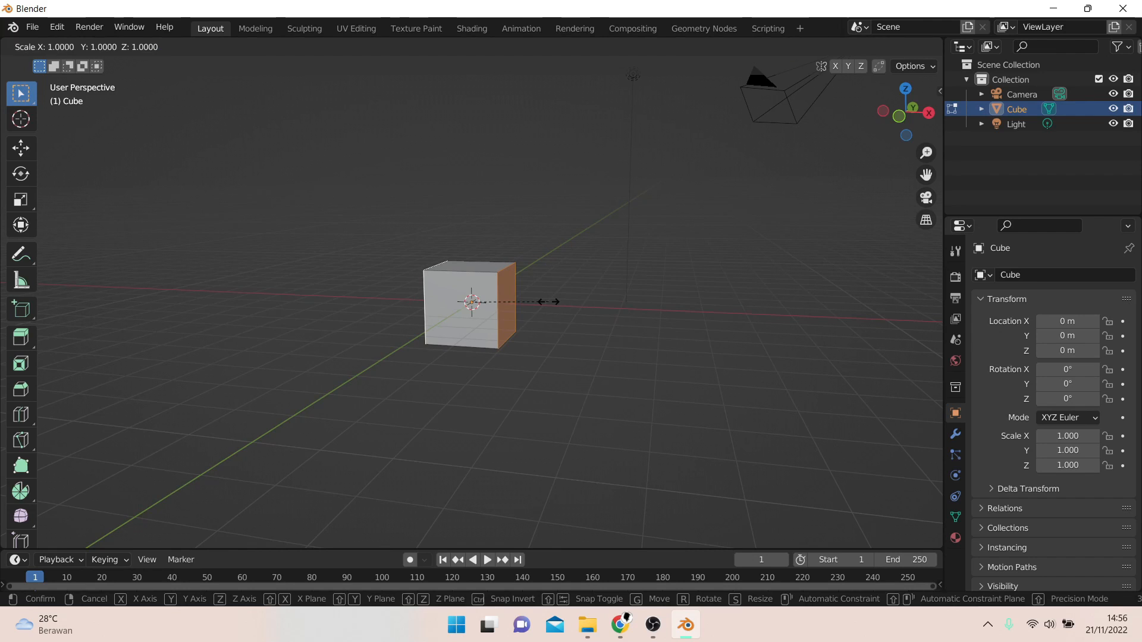
key(x)
click(521, 308)
key(KP_1)
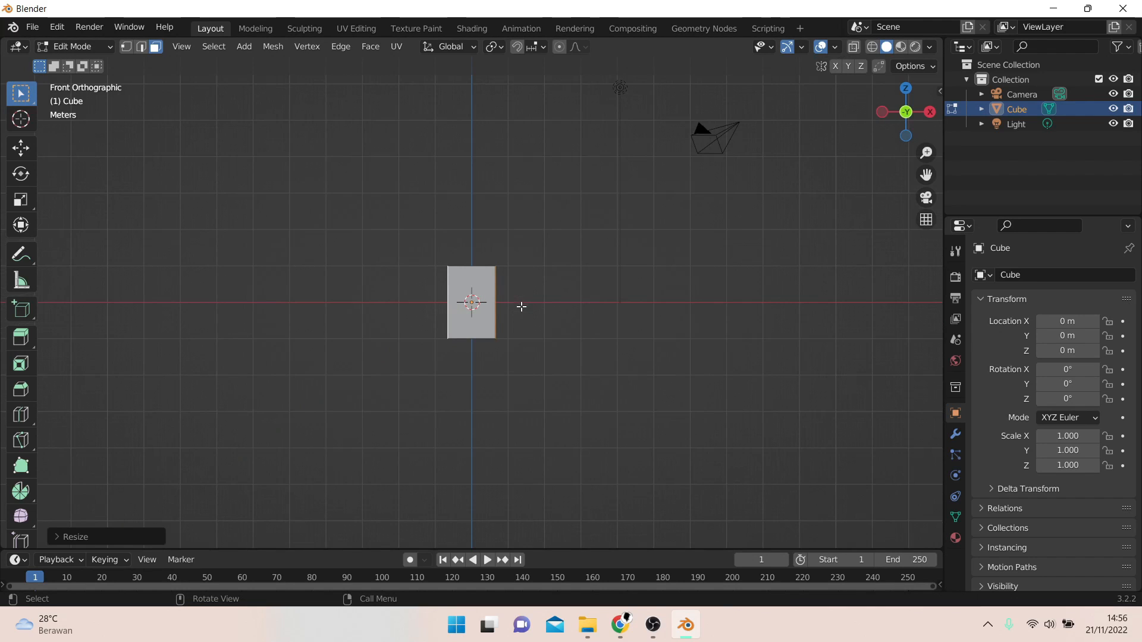
key(s)
key(x)
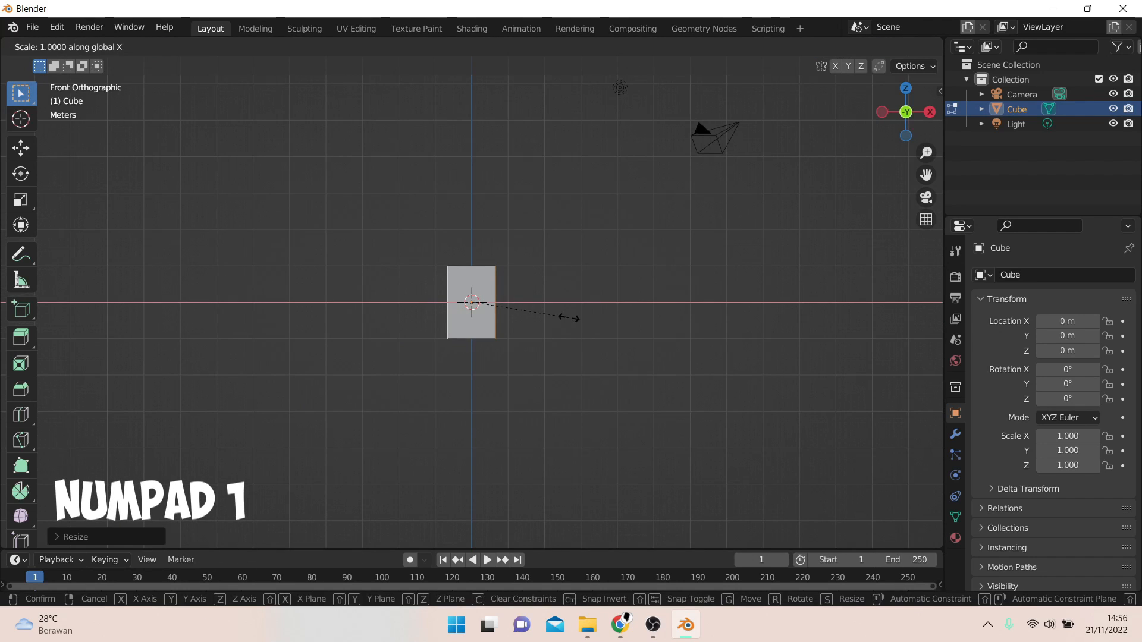
click(612, 310)
- Scale the cube's two opposite Y-side faces together along the Y axis to flatten it into a thin plate
middle_drag(620, 312, 707, 335)
middle_drag(509, 317, 446, 309)
key(s)
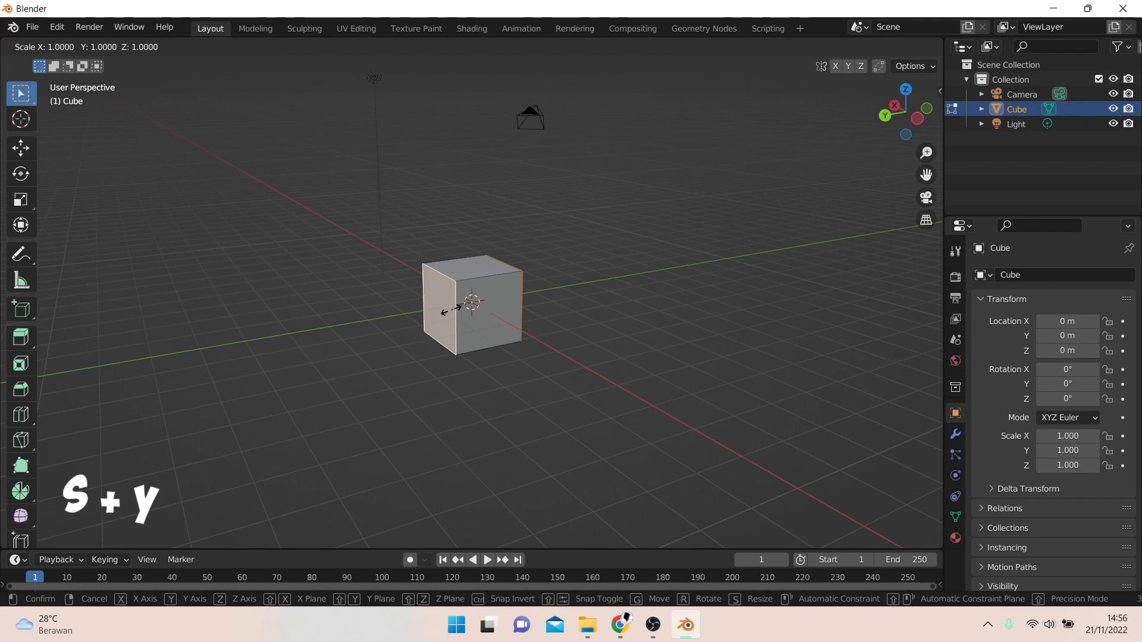
key(y)
click(467, 305)
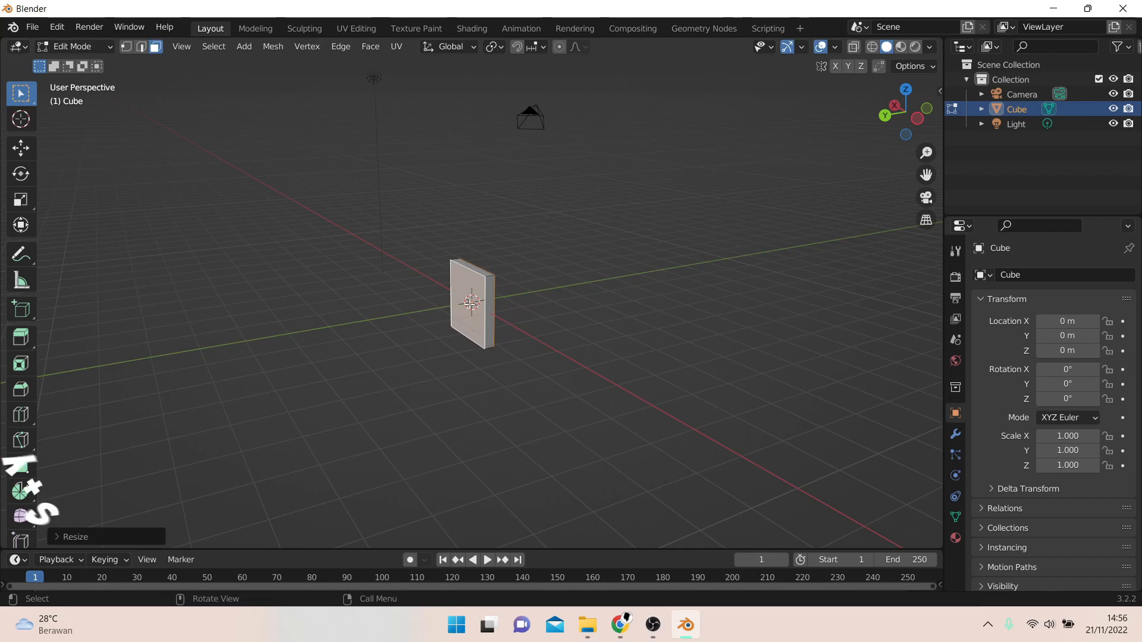
middle_drag(472, 301, 449, 272)
key(KP_1)
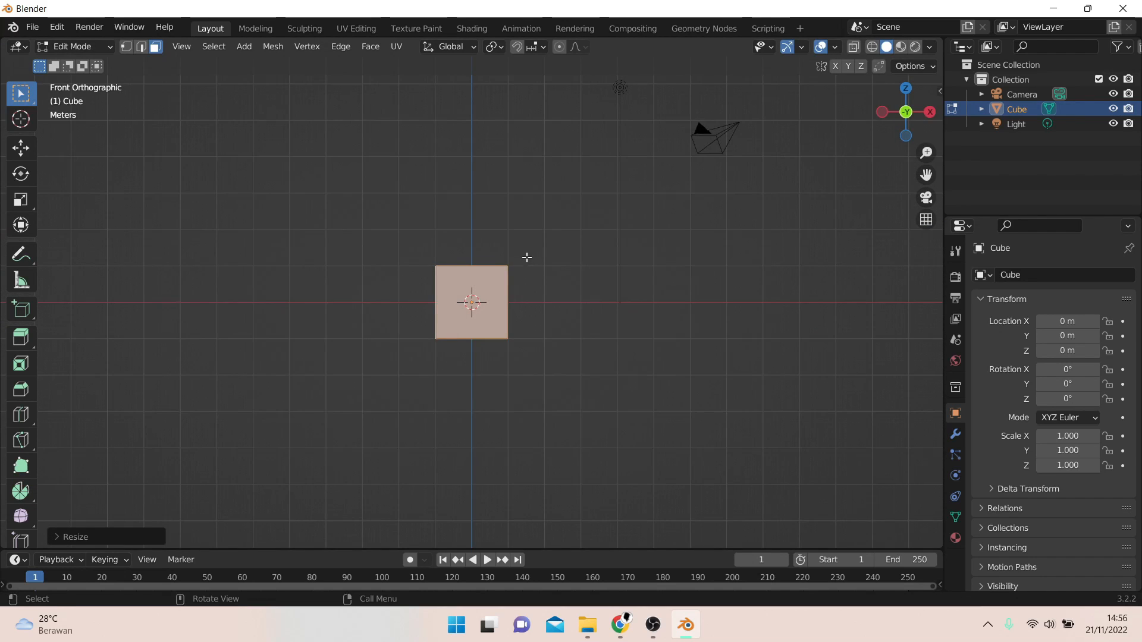
- Select the narrow top face of the plate and look at it in front orthographic view
middle_drag(527, 257, 492, 268)
click(492, 268)
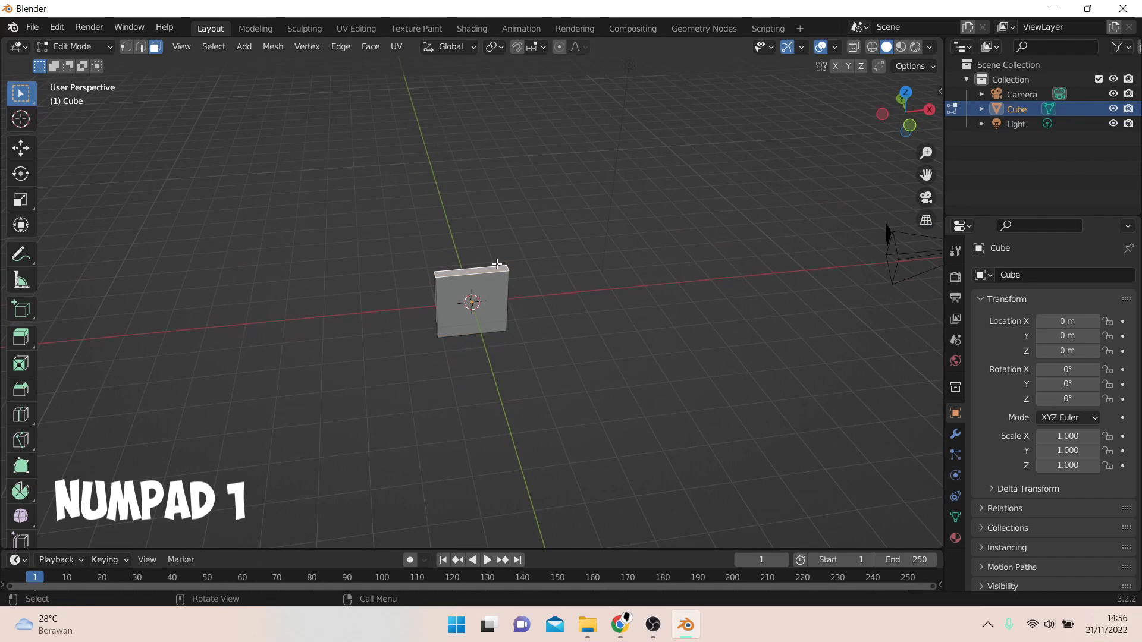
key(KP_1)
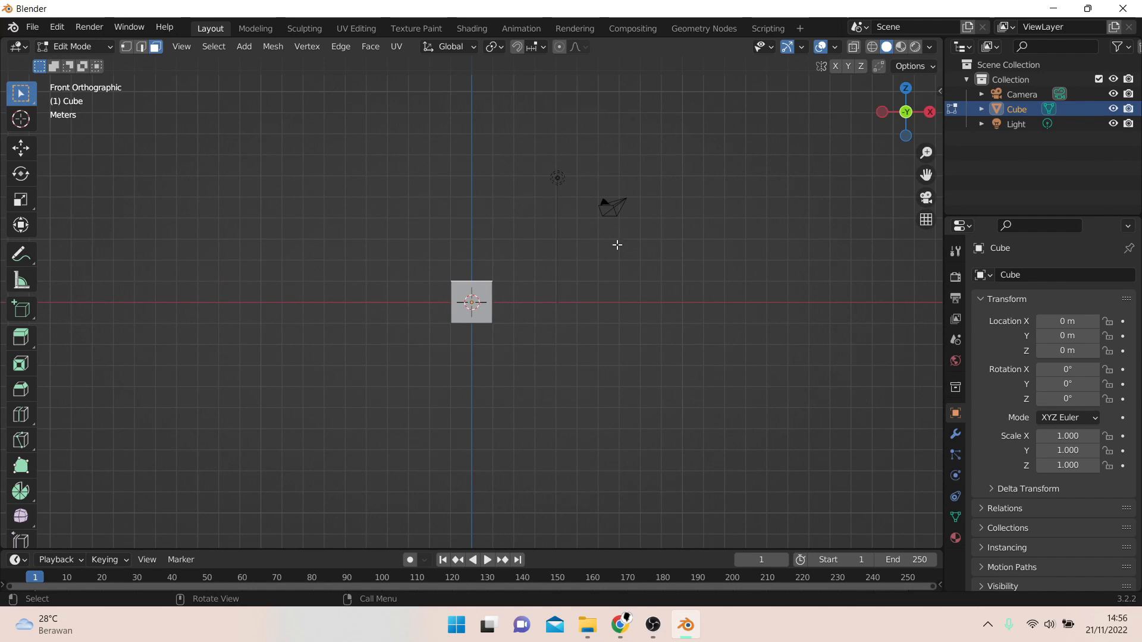
- Try to extrude the plate's top face upward along the Z axis
key(e)
key(z)
click(634, 181)
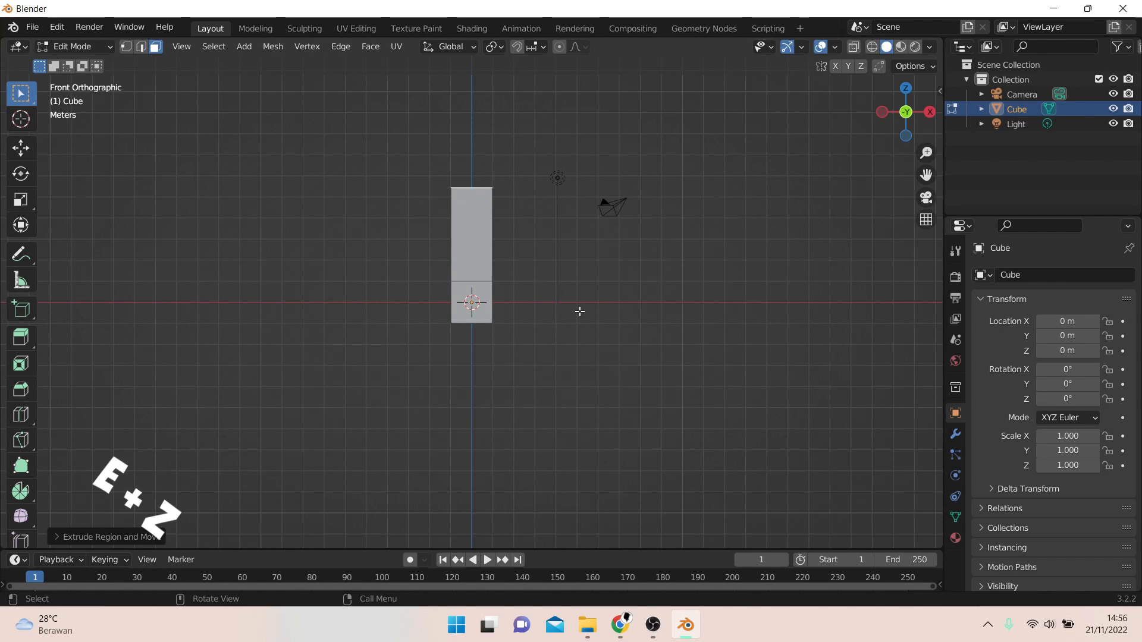
key(KP_5)
key(ctrl+z)
- Extrude the plate's top face upward by about 9.9 m in front view
middle_drag(509, 261, 512, 257)
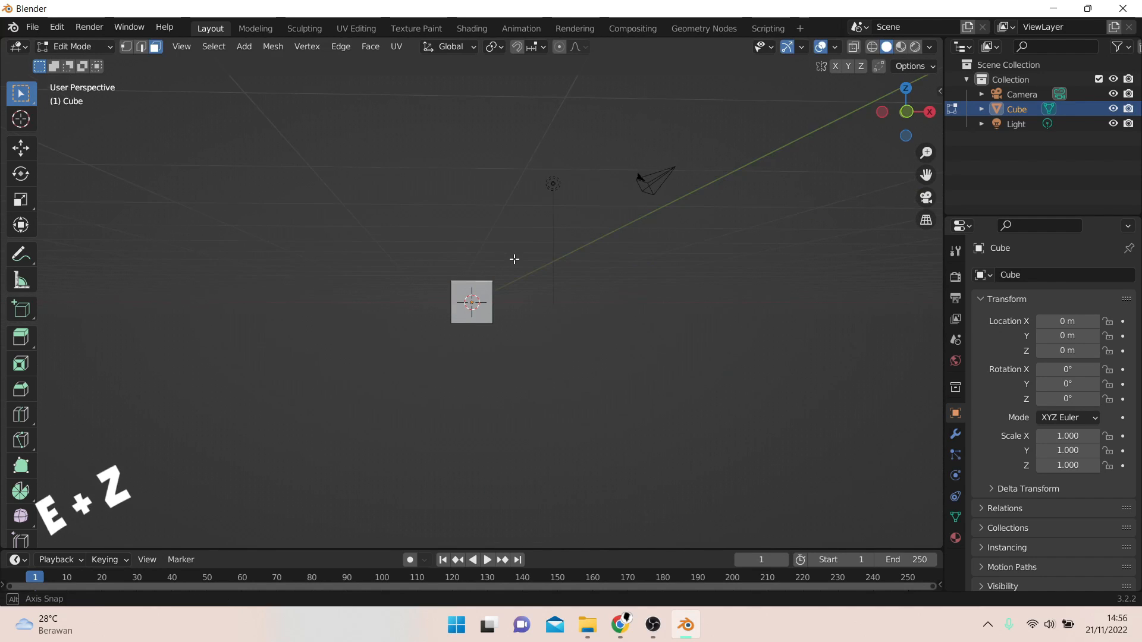
key(KP_1)
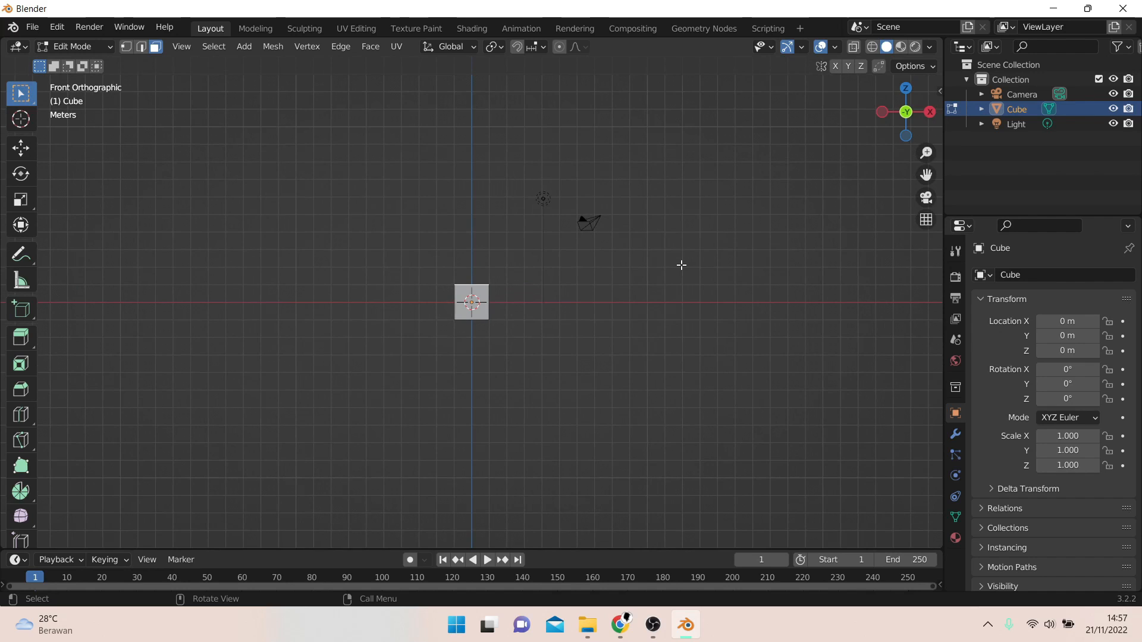
key(e)
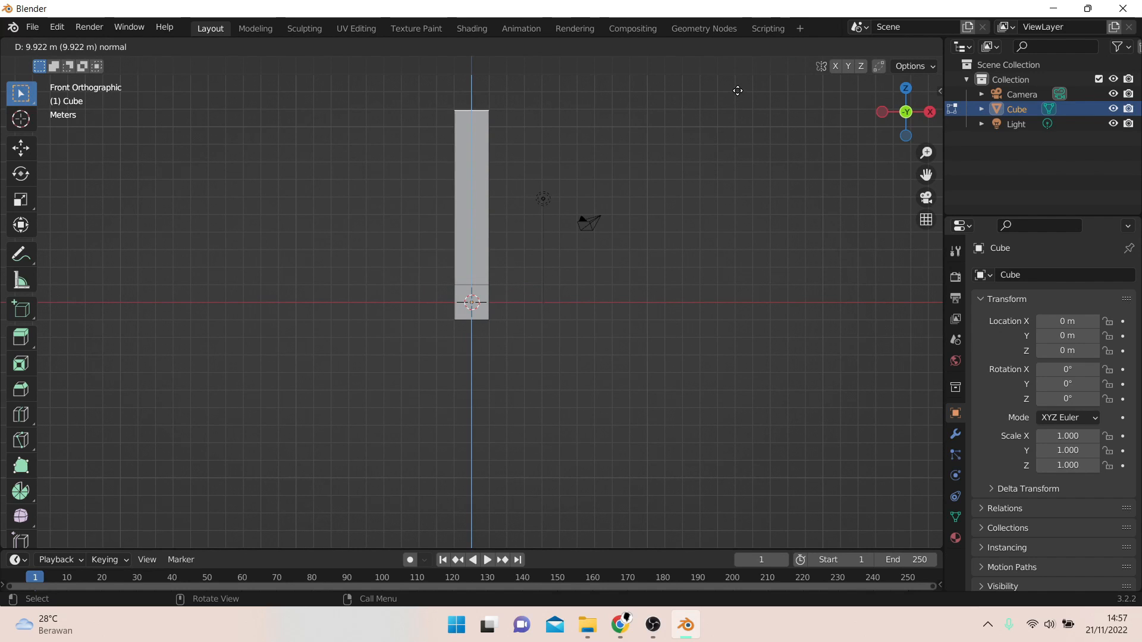
click(738, 90)
- Scale the extruded top face down to about 0.05 so the blade tapers to a point
key(KP_5)
mouse_move(614, 113)
middle_down()
mouse_move(619, 127)
mouse_move(622, 111)
middle_up()
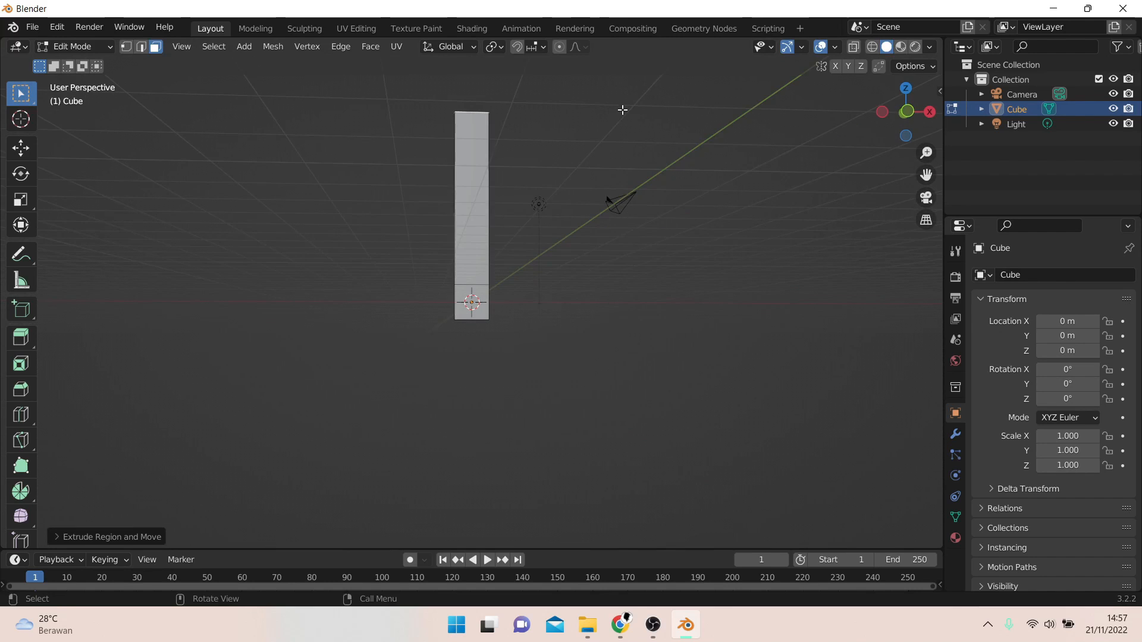
key(KP_1)
key(s)
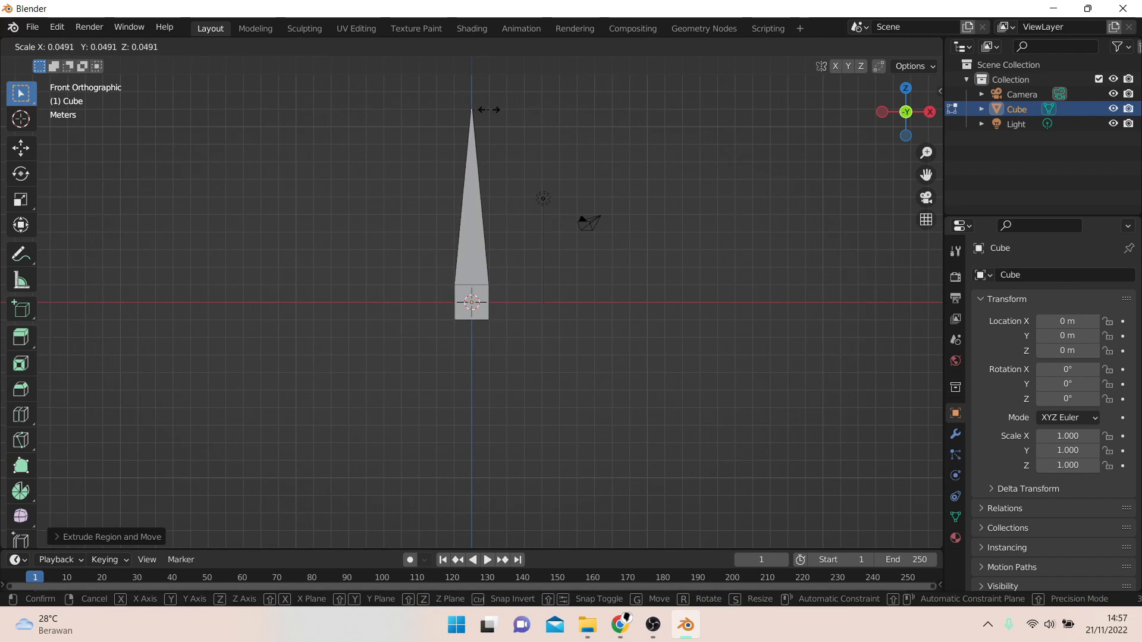
click(499, 111)
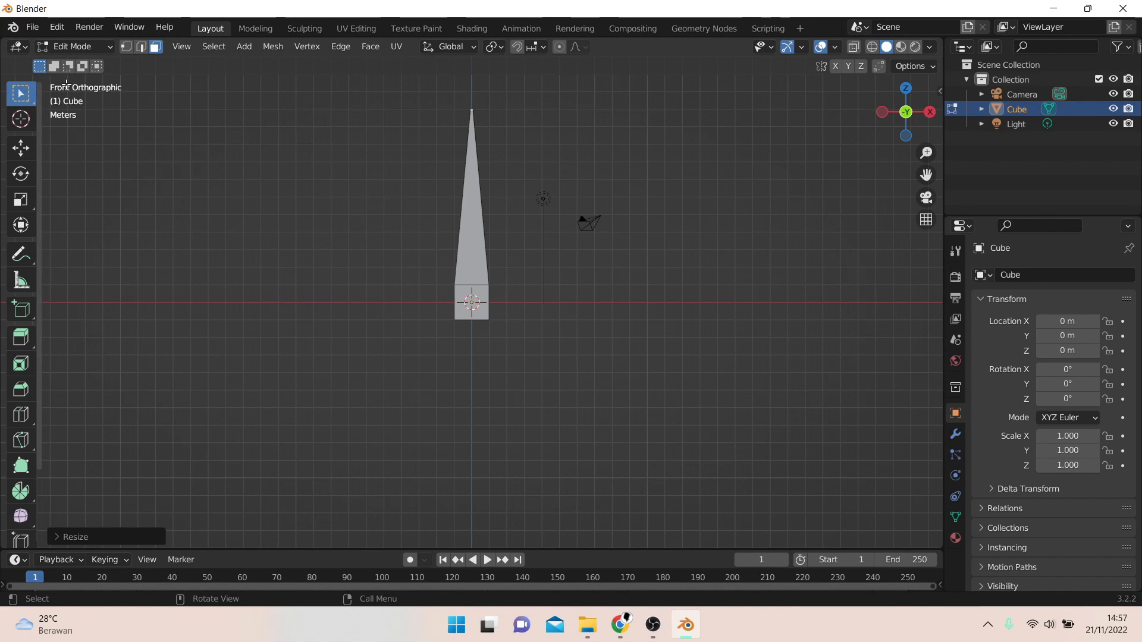
- Move the blade's tip face further up along the Z axis to lengthen the blade
key(g)
key(z)
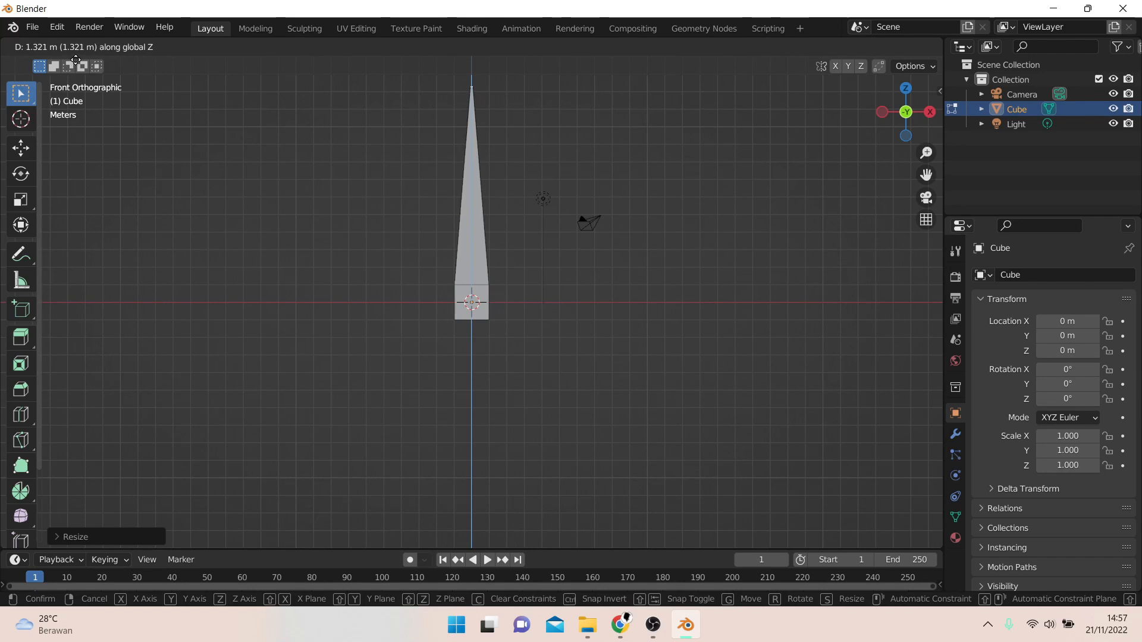
click(79, 530)
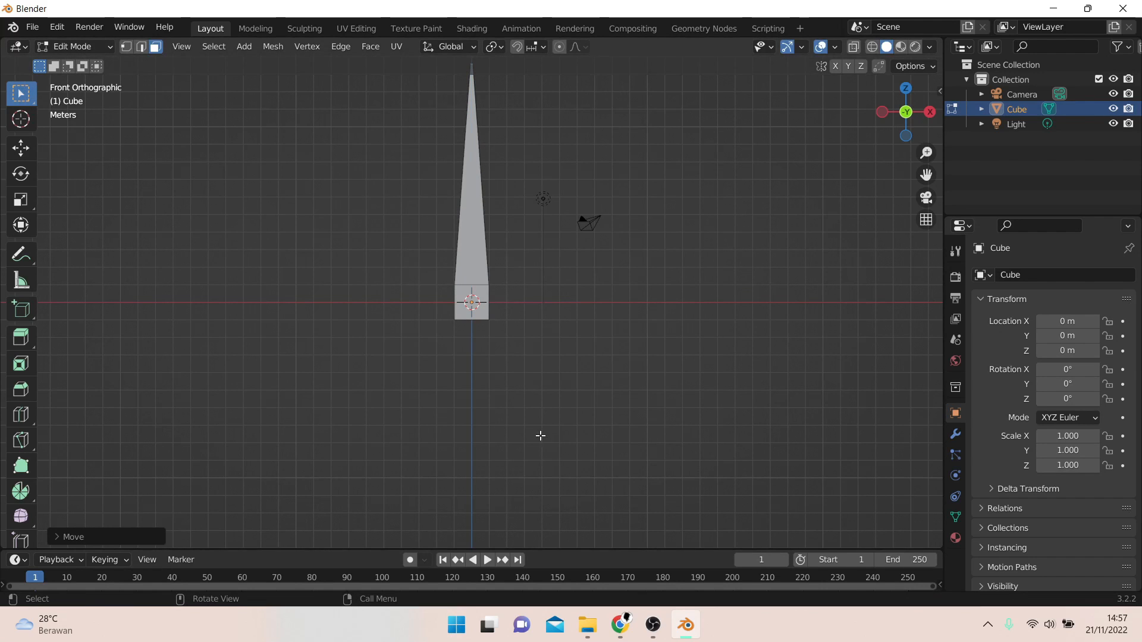
scroll(537, 433, down, 2)
scroll(503, 101, up, 1)
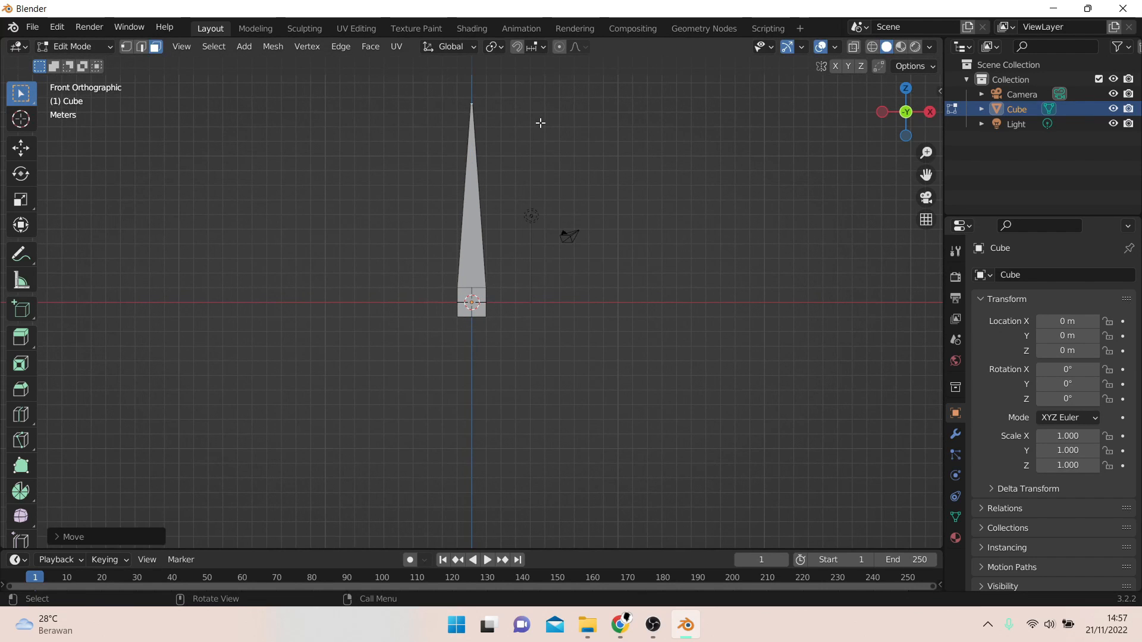
shift+middle_drag(540, 122, 544, 195)
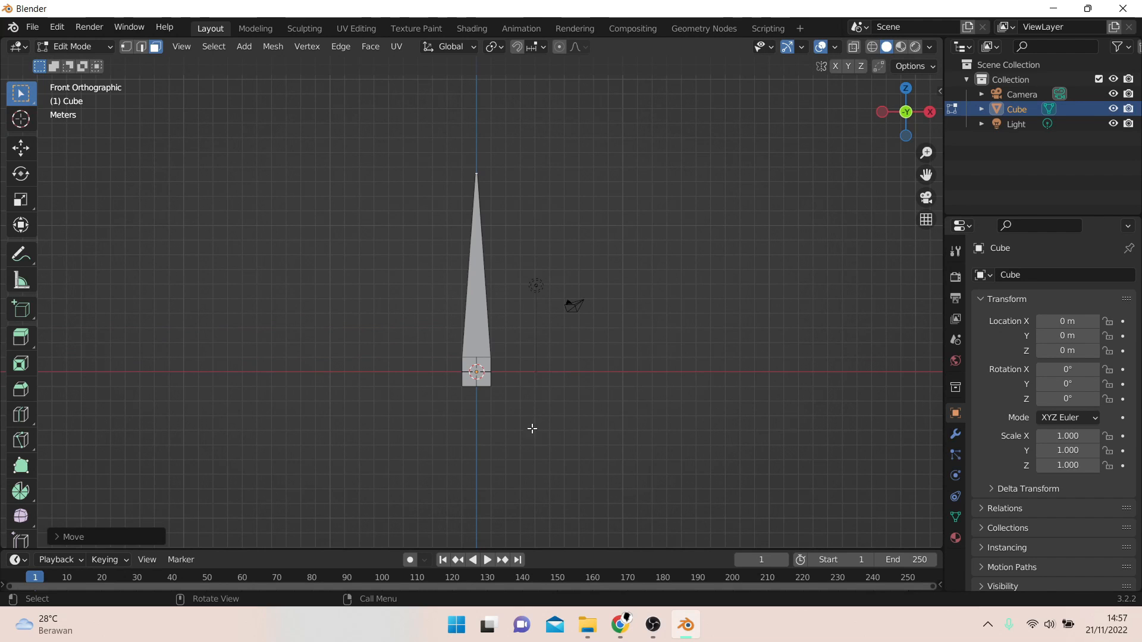
- Select the bottom face of the blade and scale it down to slightly more than half its size
middle_drag(507, 411, 522, 387)
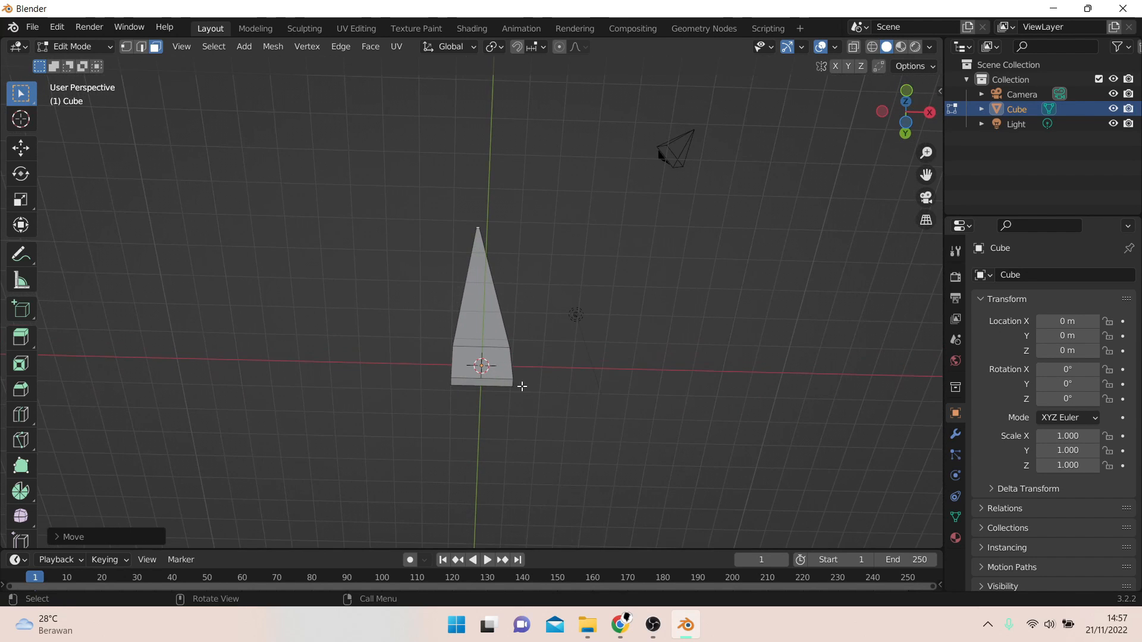
click(509, 383)
key(KP_1)
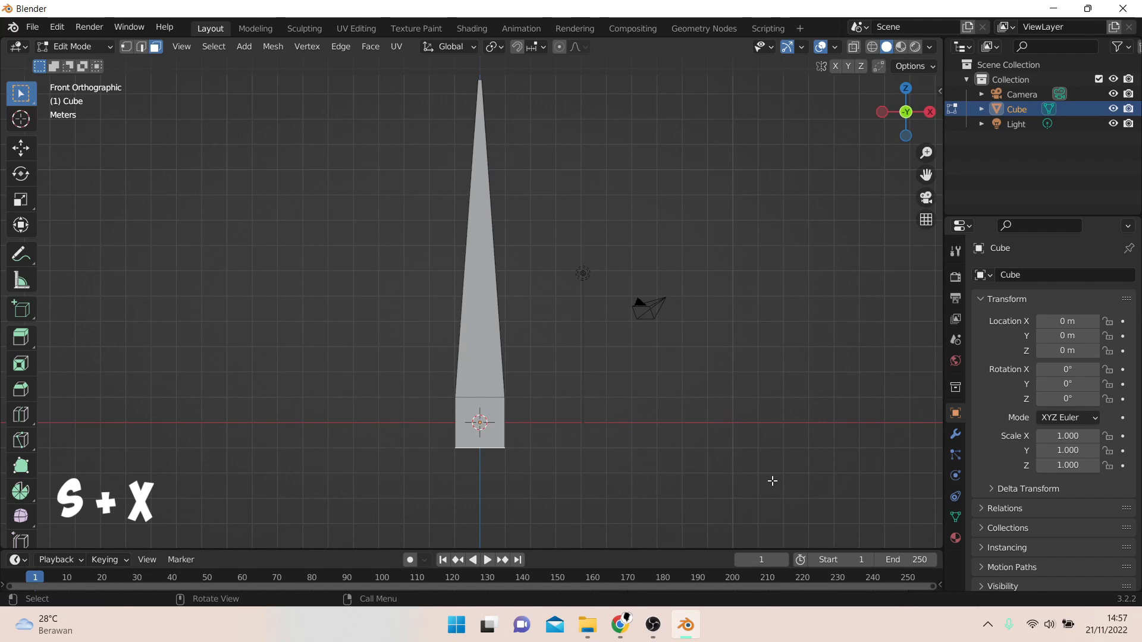
key(s)
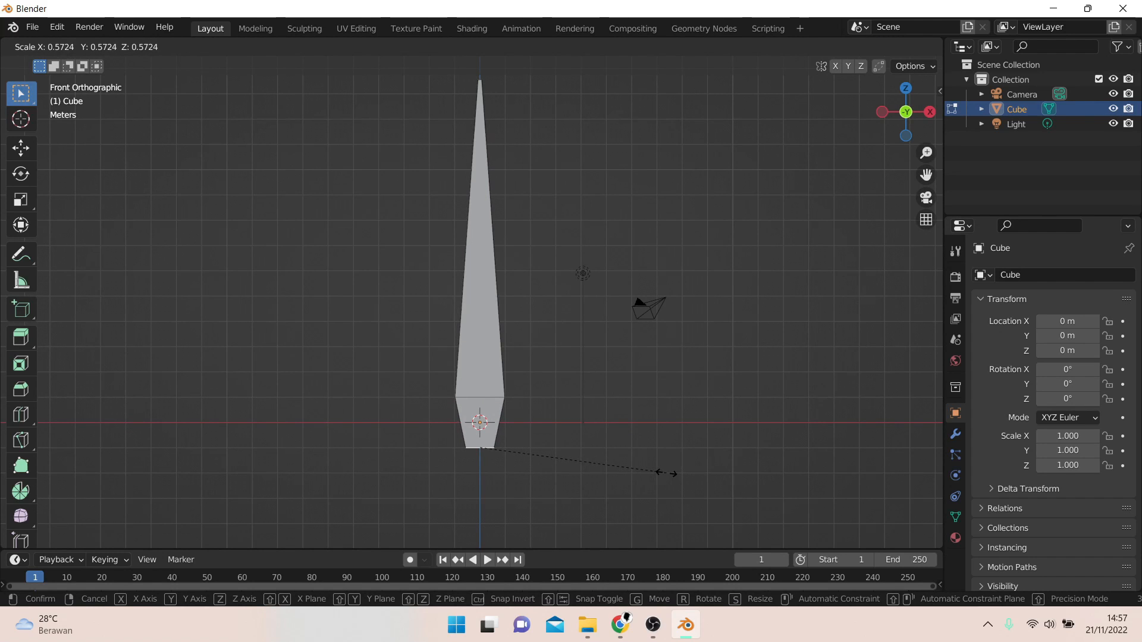
click(652, 472)
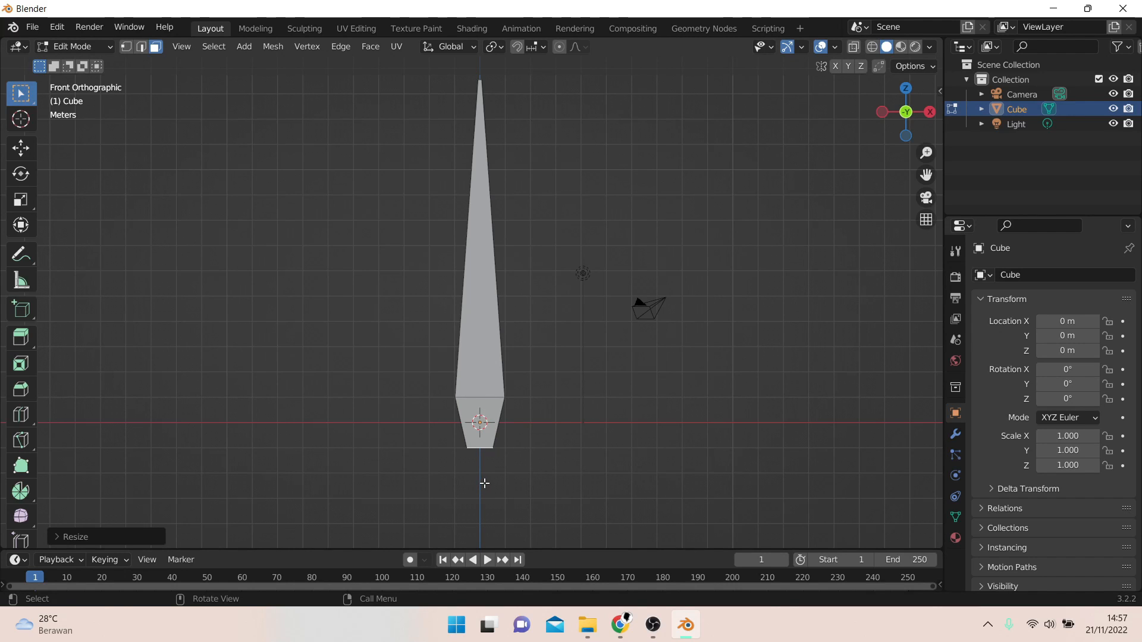
- Move the bottom face about 0.47 m in the negative X direction, in line with the blade's left edge
key(g)
key(x)
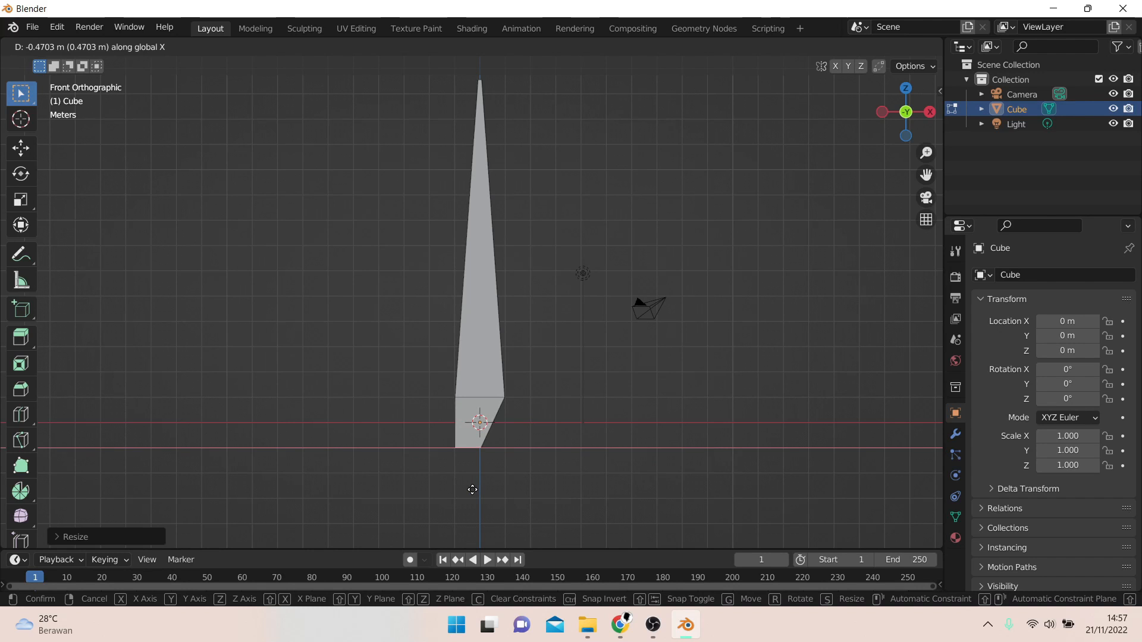
click(473, 490)
- Select the blade's tip face and move it along the X axis in line with the straight left edge
middle_drag(505, 107, 495, 282)
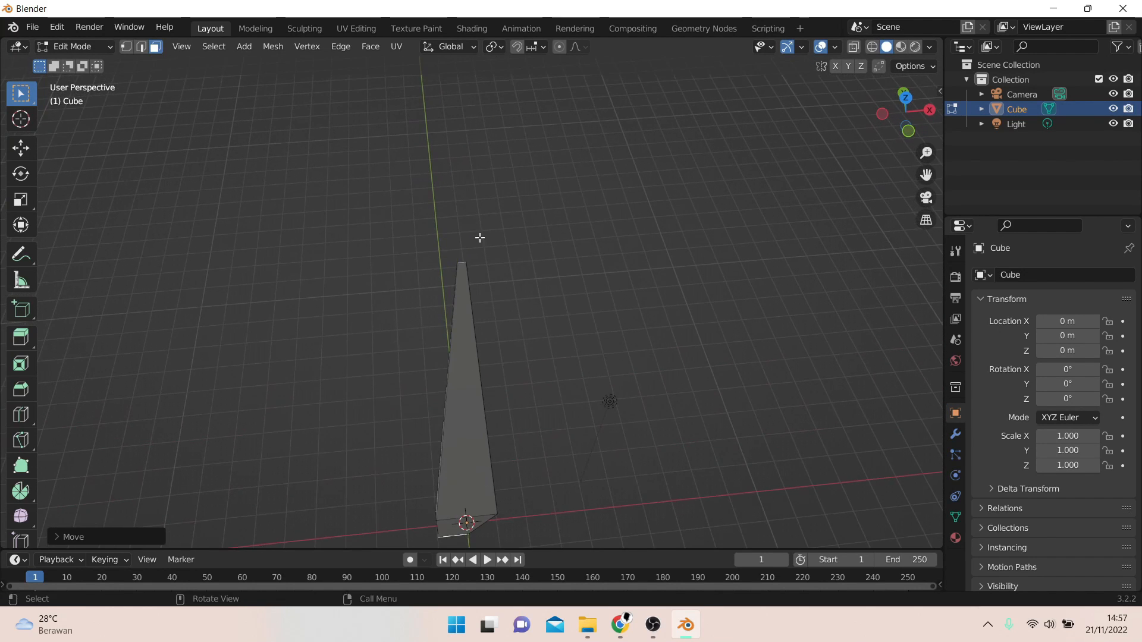
scroll(446, 146, up, 3)
click(446, 171)
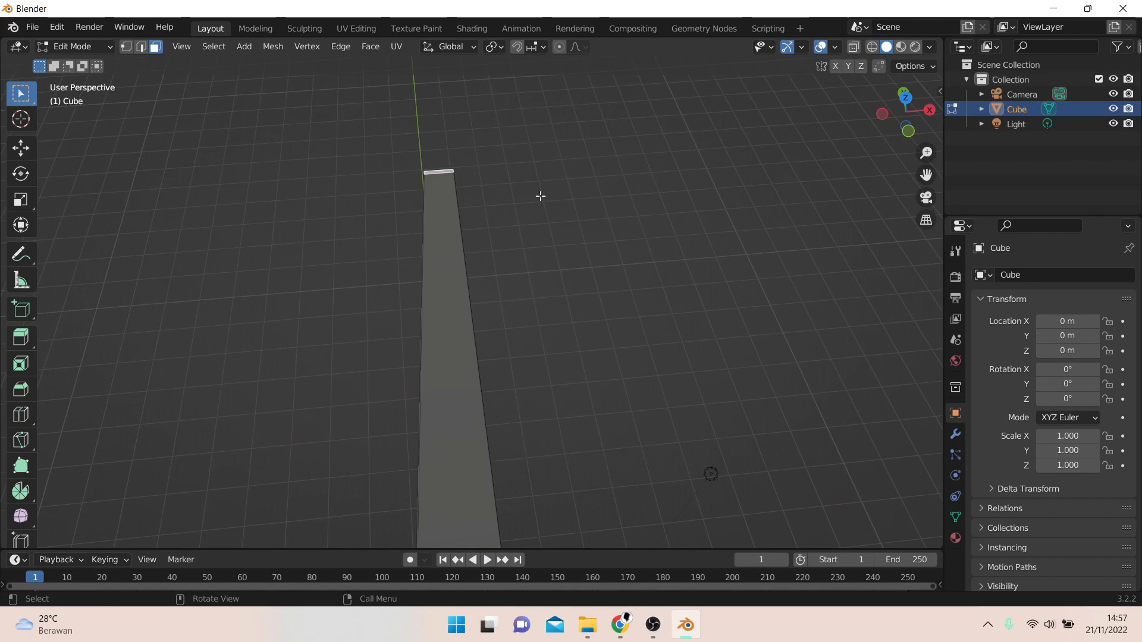
key(KP_1)
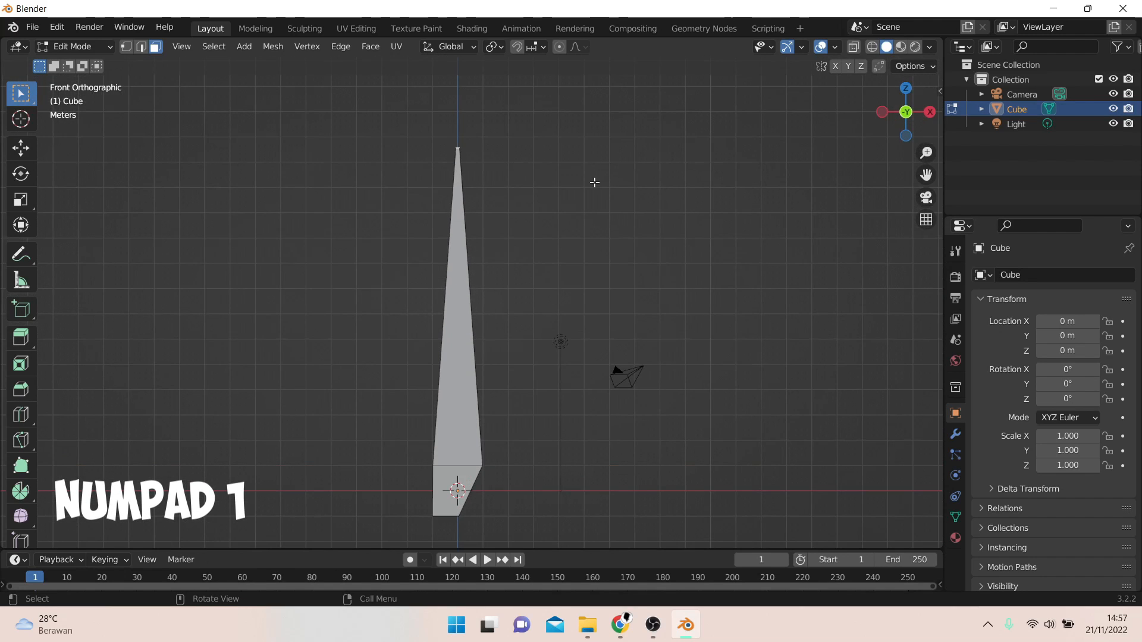
key(g)
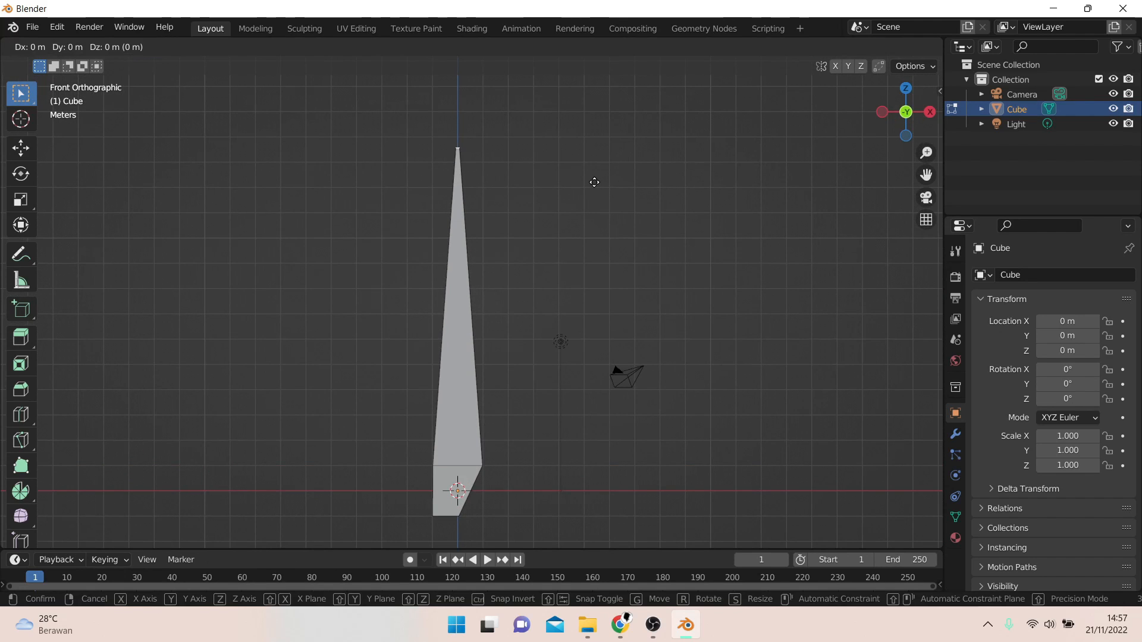
key(x)
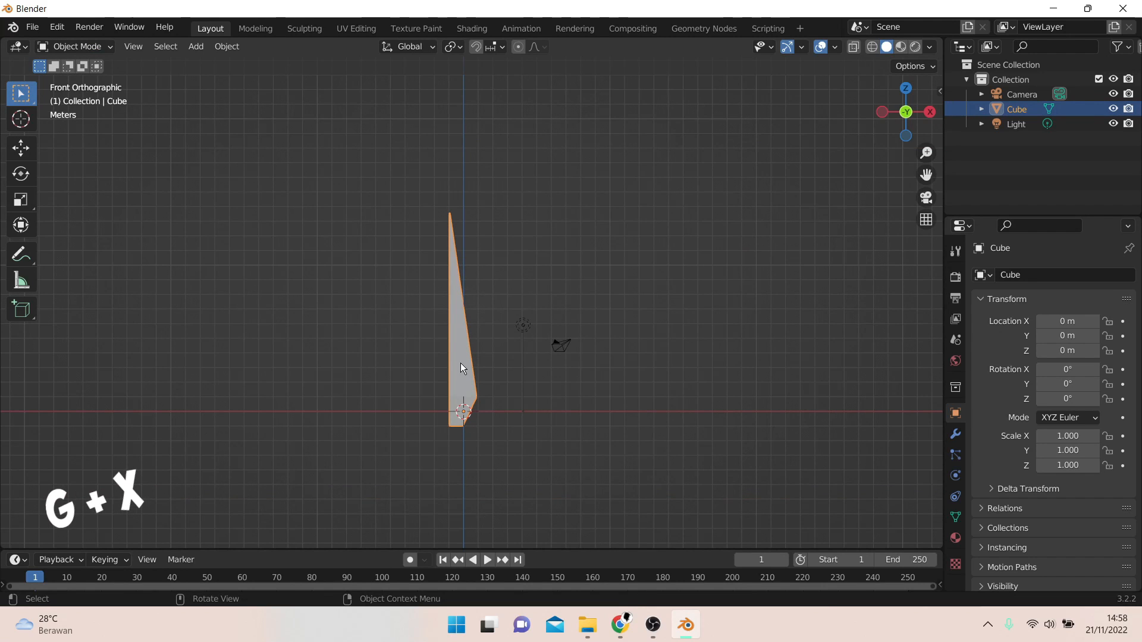
- Make a copy of the finished blade object in the same place
key(ctrl+c)
key(ctrl+v)
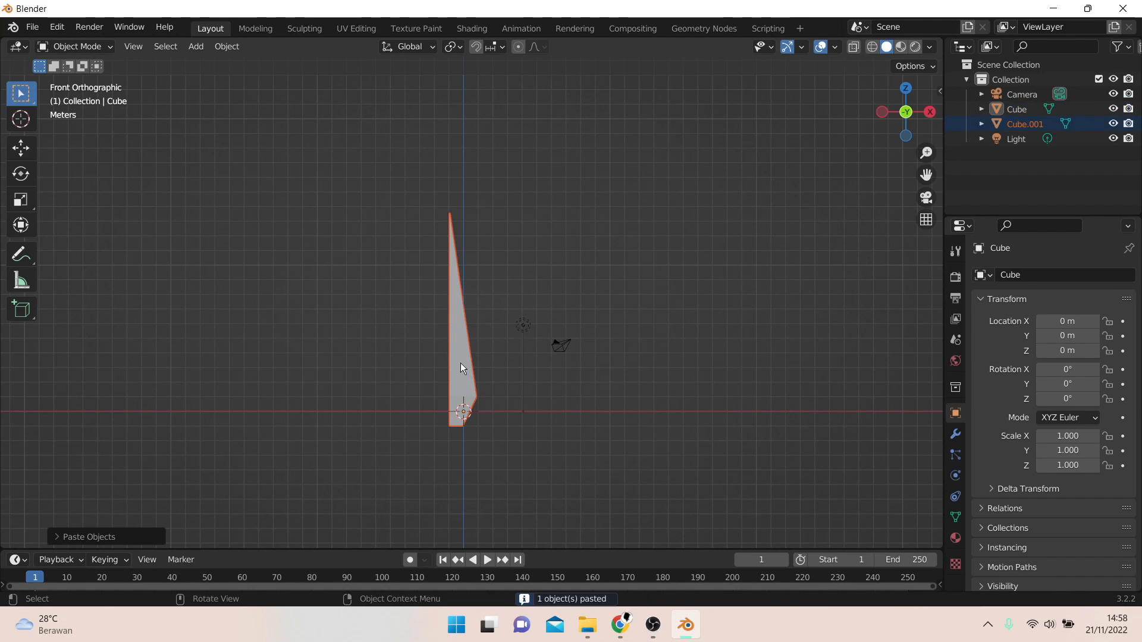
- Move the copied blade about 3.82 m in the positive X direction, beside the original
key(g)
key(z)
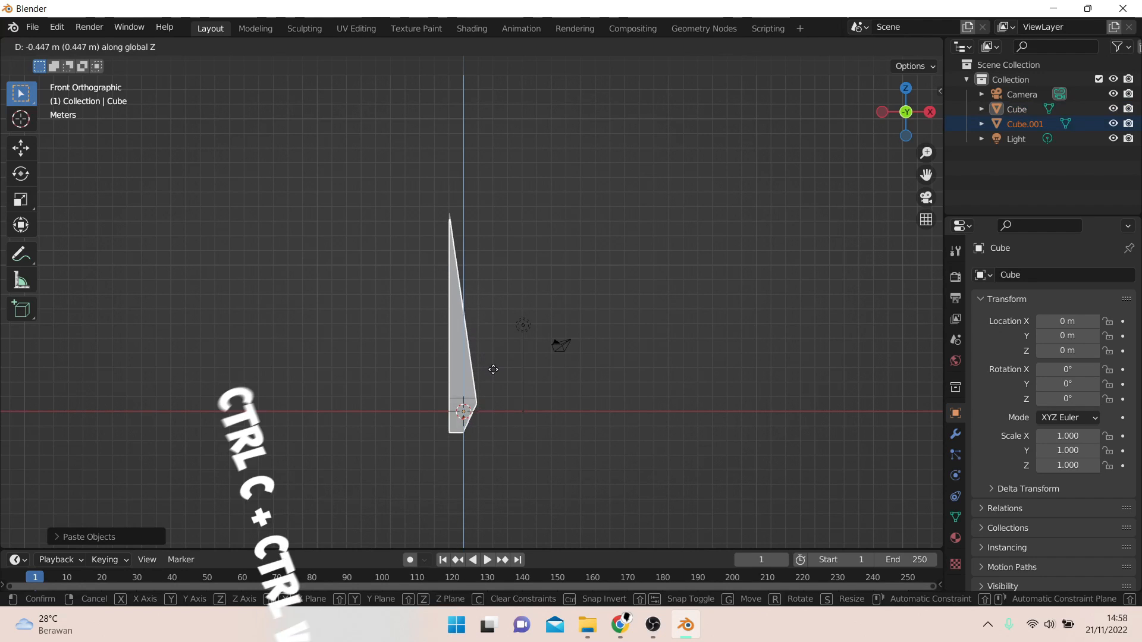
key(x)
click(517, 385)
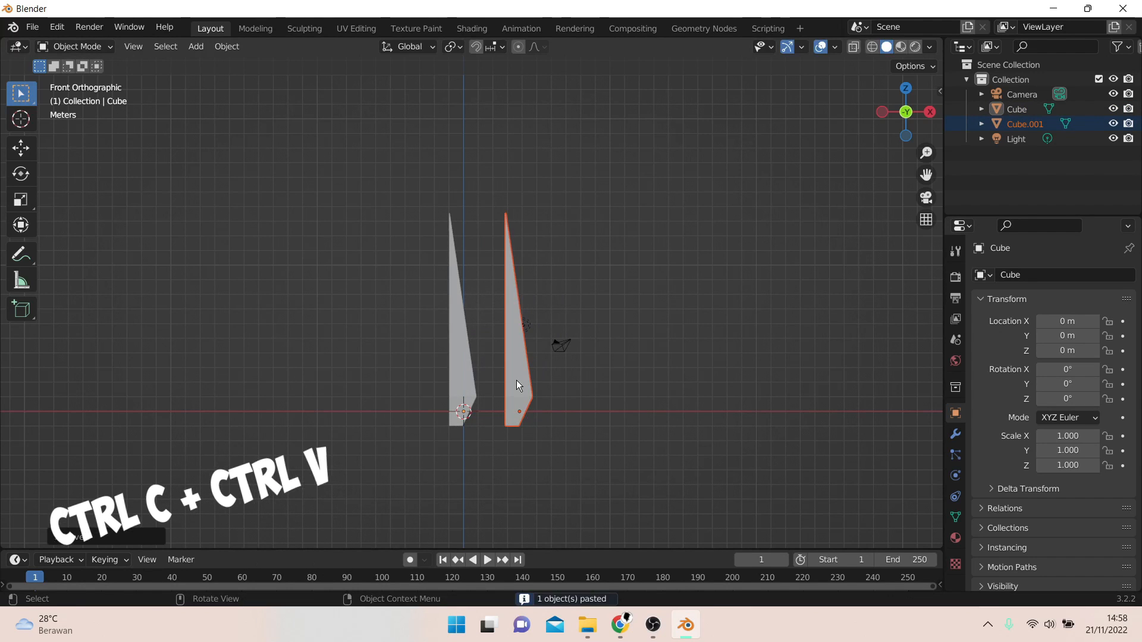
- Add a second copy of the blade and move it about 3.74 m in the negative X direction
key(ctrl+v)
key(g)
key(x)
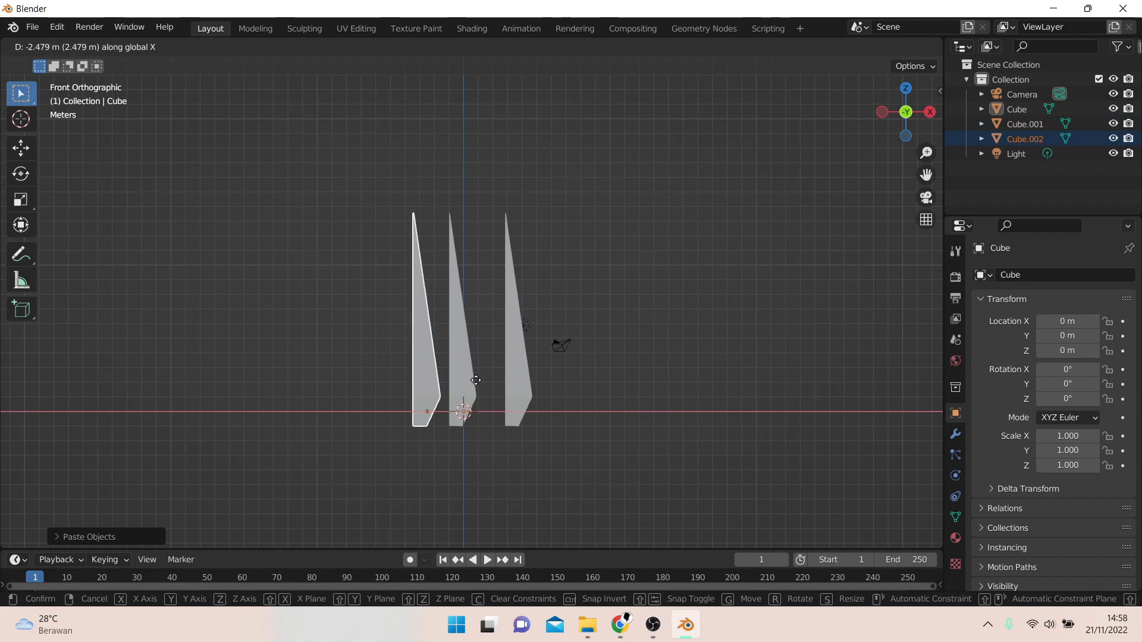
click(461, 385)
- Select the right-hand blade, try rotating it 90° about the Y axis, and undo the rotation
click(515, 370)
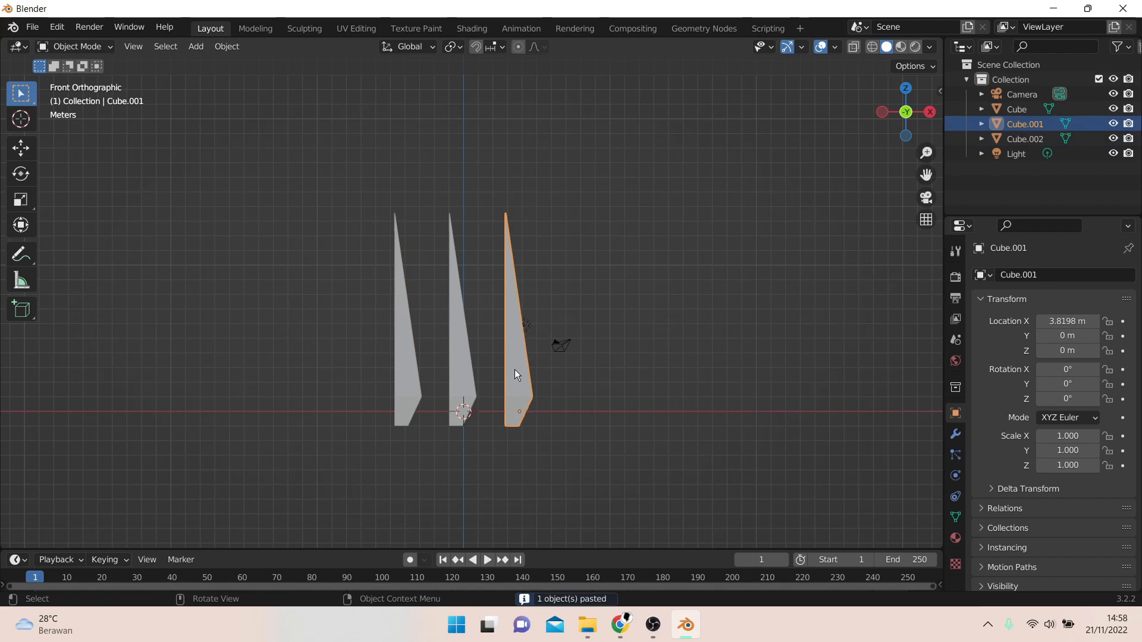
text(r)
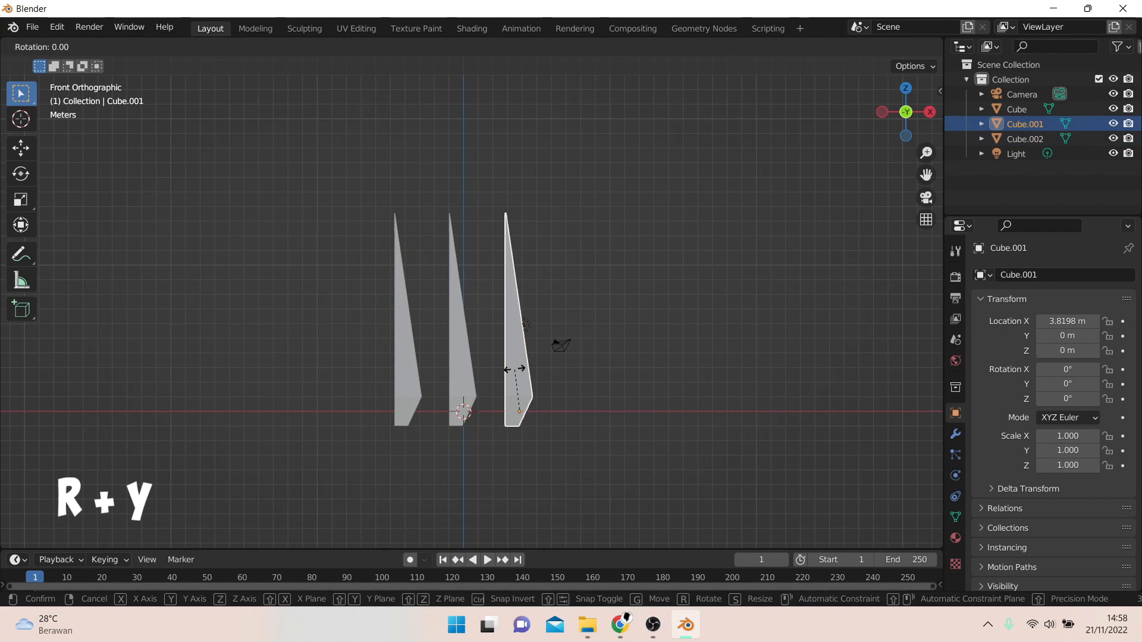
text(y90)
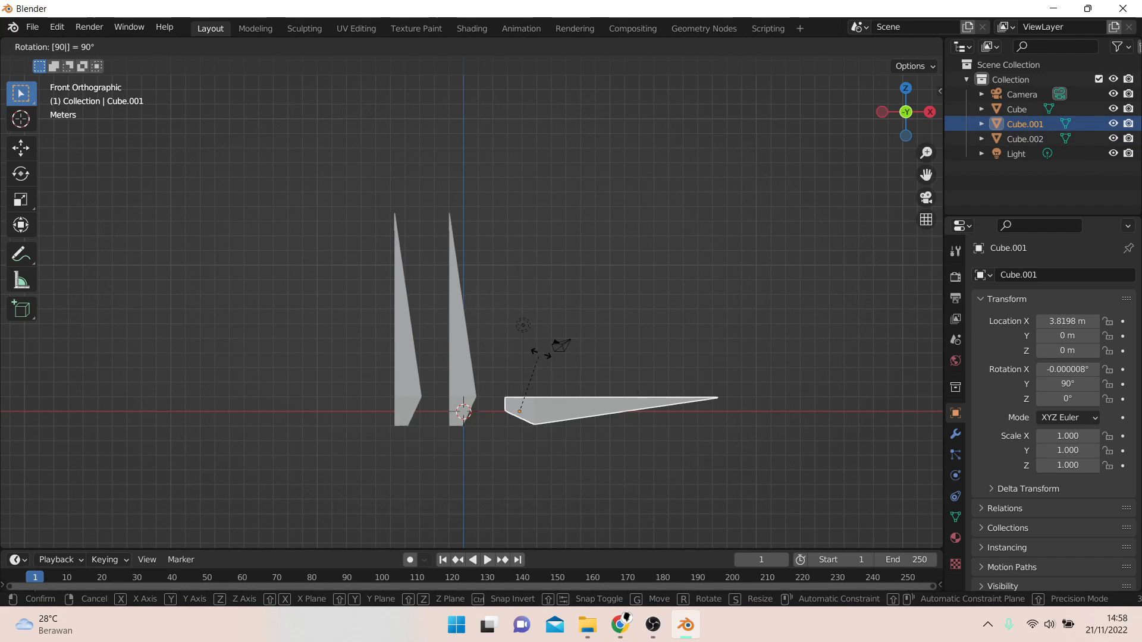
click(498, 380)
key(ctrl+z)
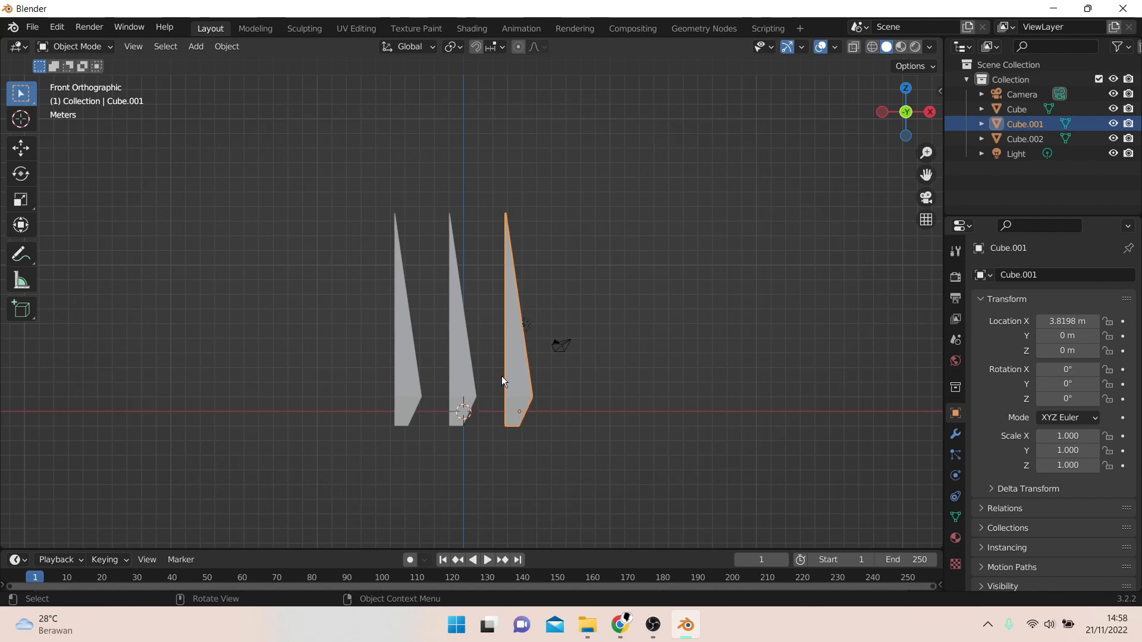
- Rotate the right-hand blade about 127° and the left-hand blade about -145° around the Y axis
key(r)
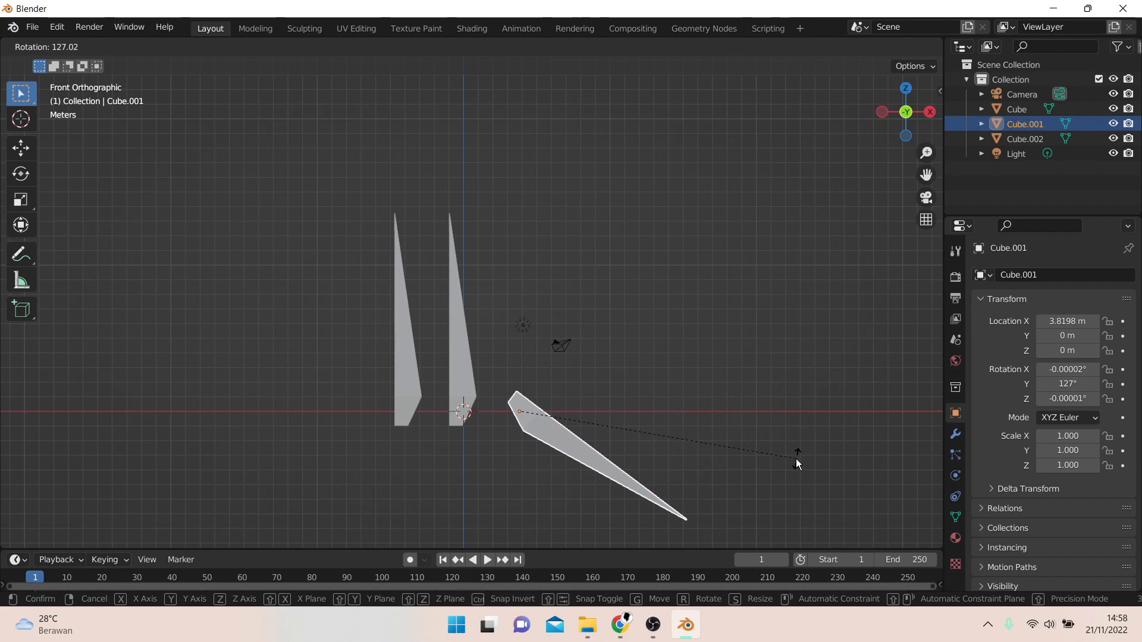
click(796, 458)
click(407, 394)
key(r)
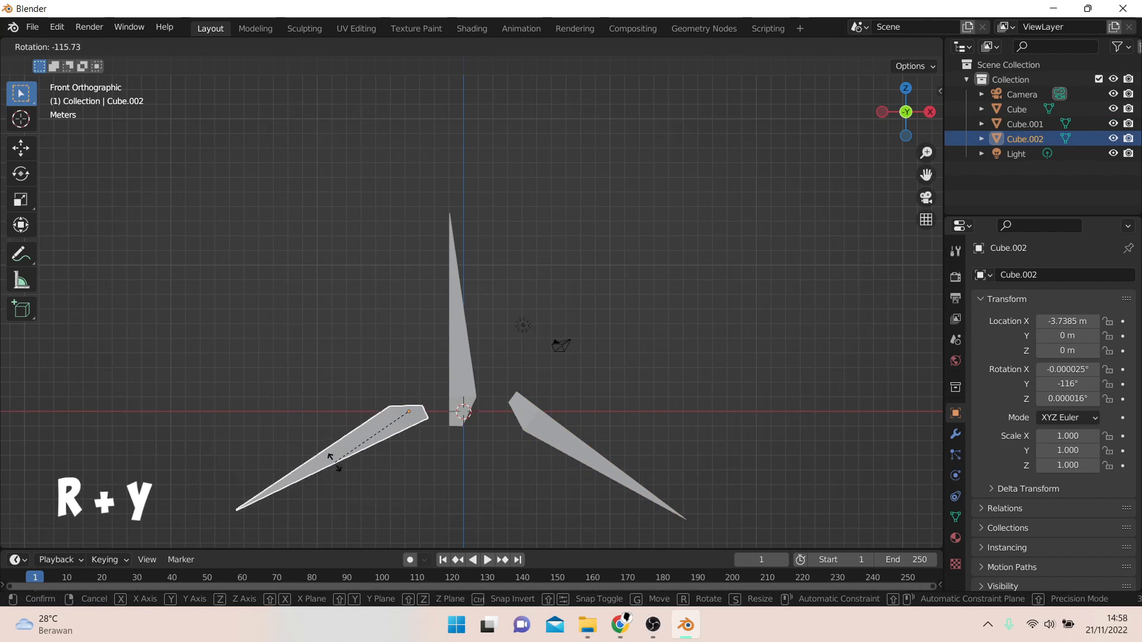
click(364, 504)
- Move the right-hand blade to about X 0.16 m, Z -2.4 m, so its root touches the upright blade's lower right corner
scroll(540, 380, down, 1)
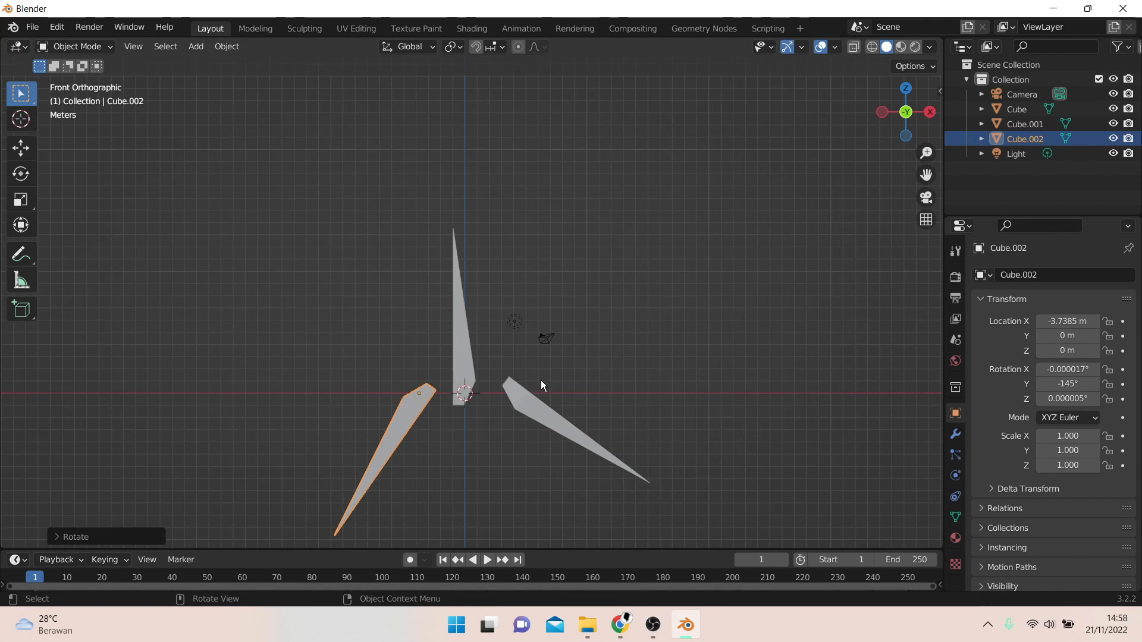
scroll(541, 380, up, 2)
click(551, 450)
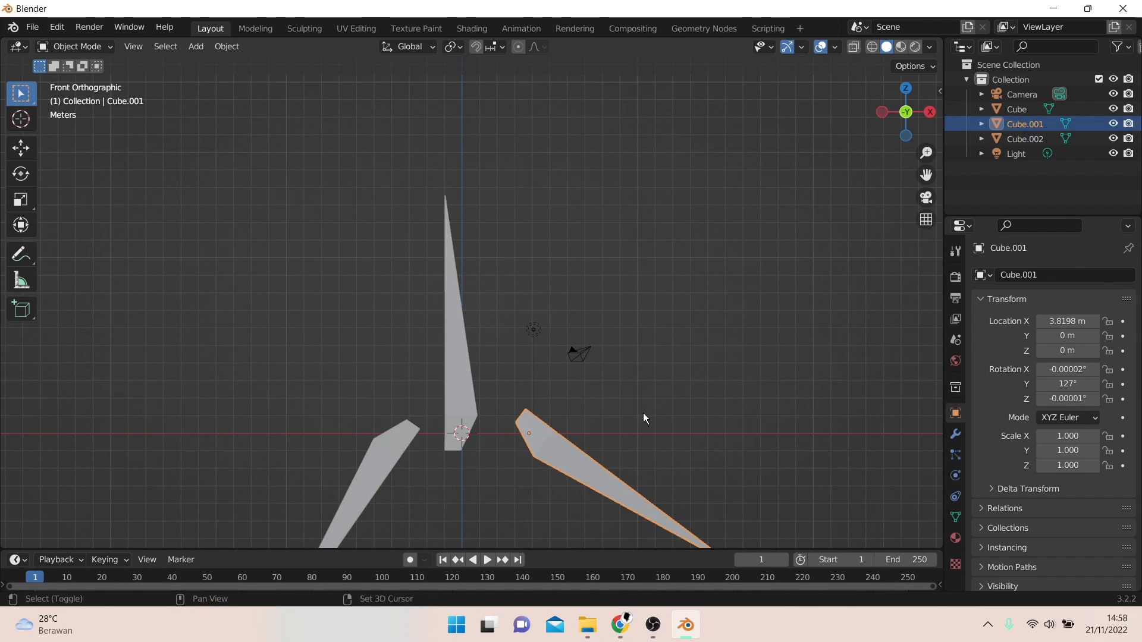
shift+middle_drag(643, 413, 645, 245)
drag(565, 286, 540, 277)
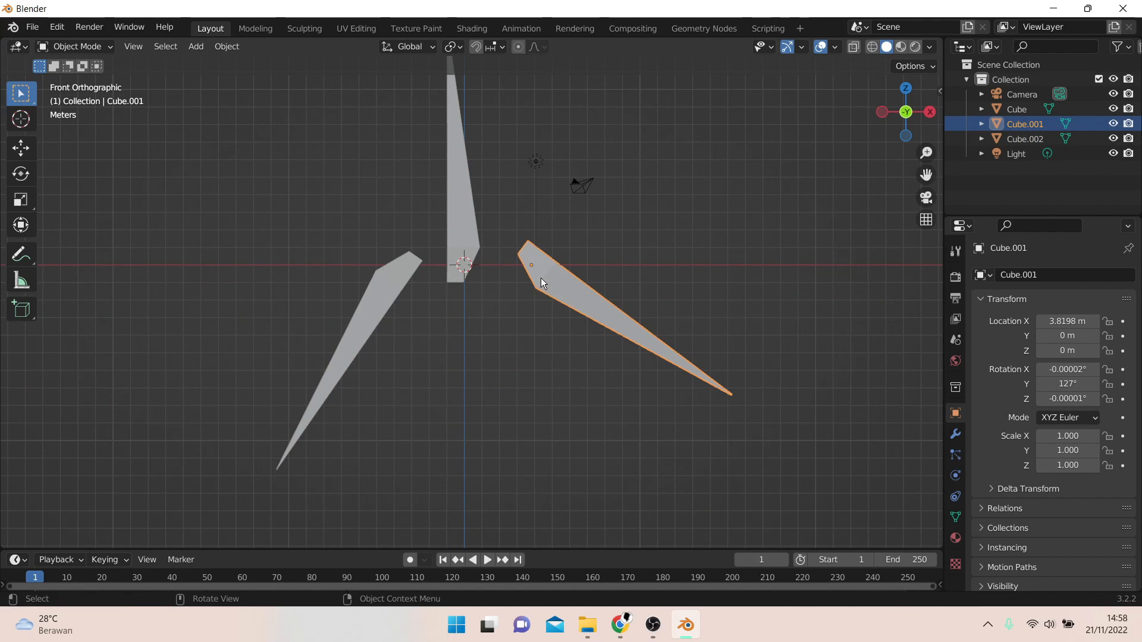
key(g)
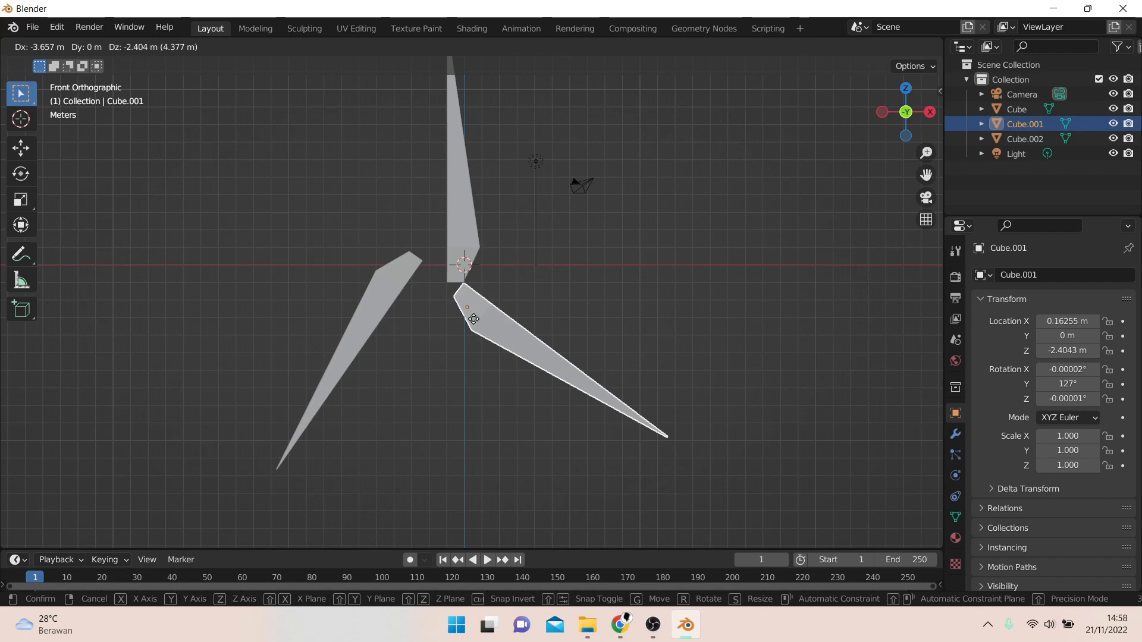
click(473, 319)
- Fit the left and right blades corner to corner under the upright blade, turned to about -123° and 121° about the Y axis
scroll(426, 252, up, 3)
click(319, 232)
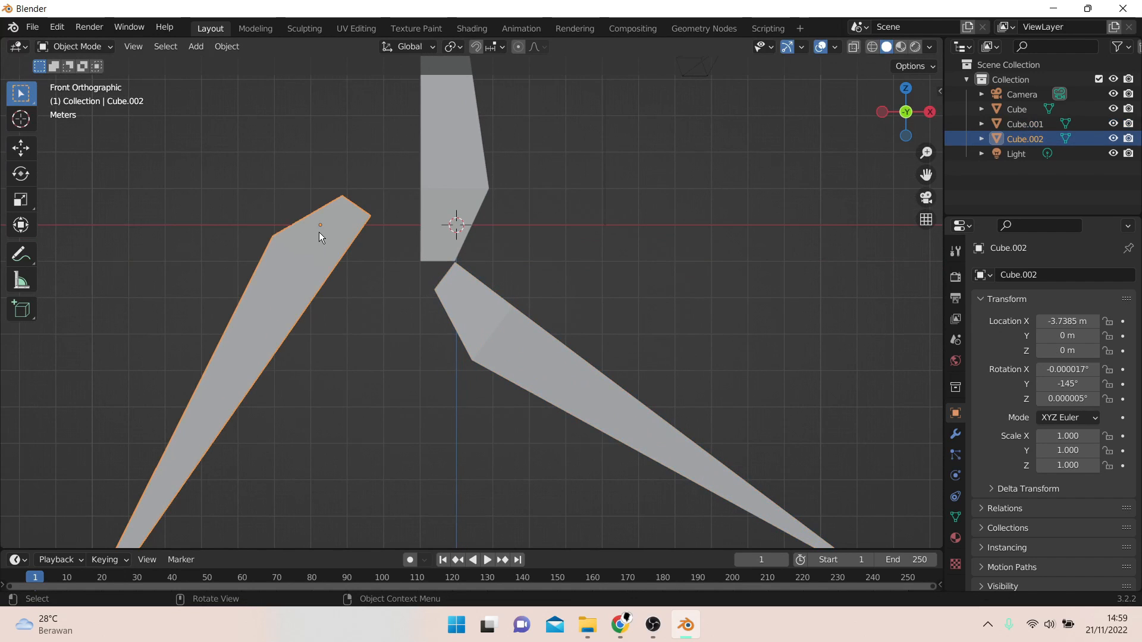
key(g)
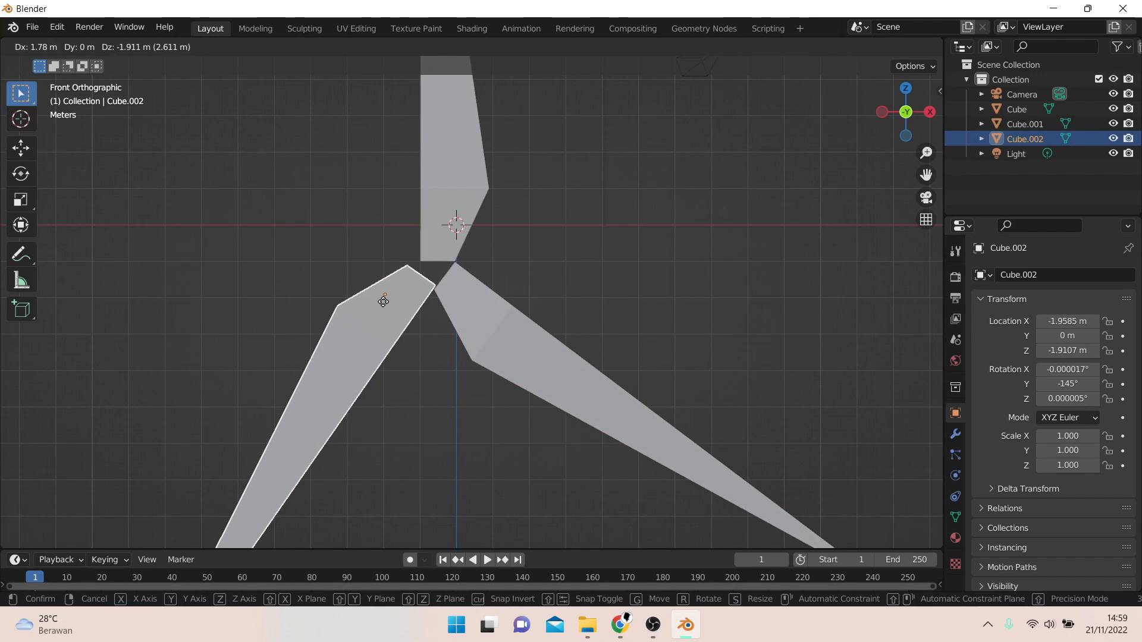
click(375, 298)
key(r)
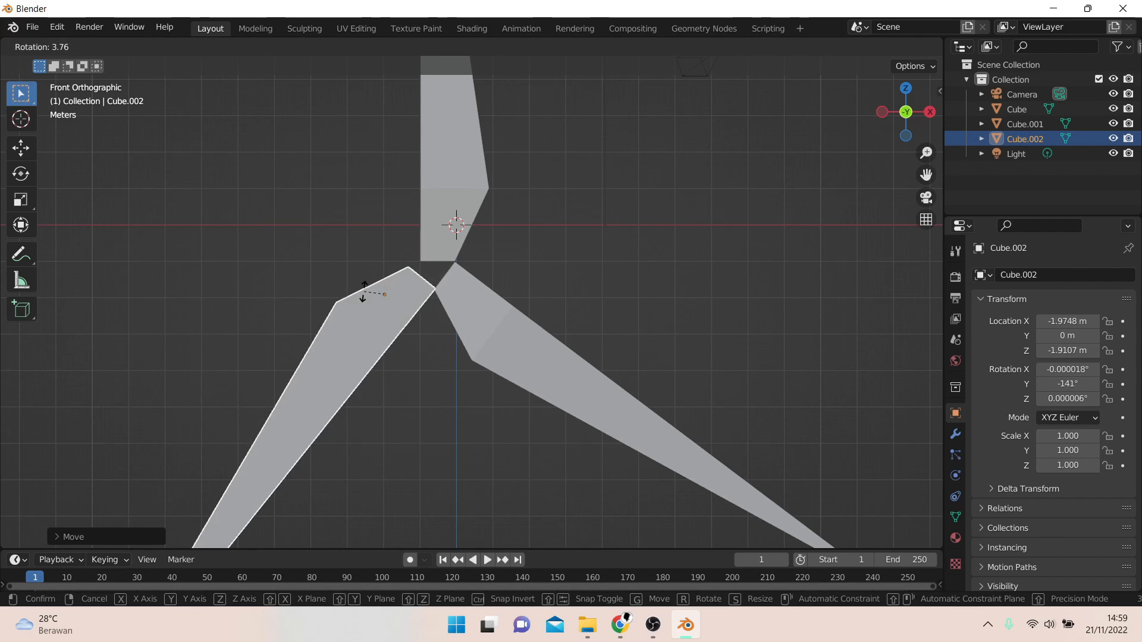
click(358, 282)
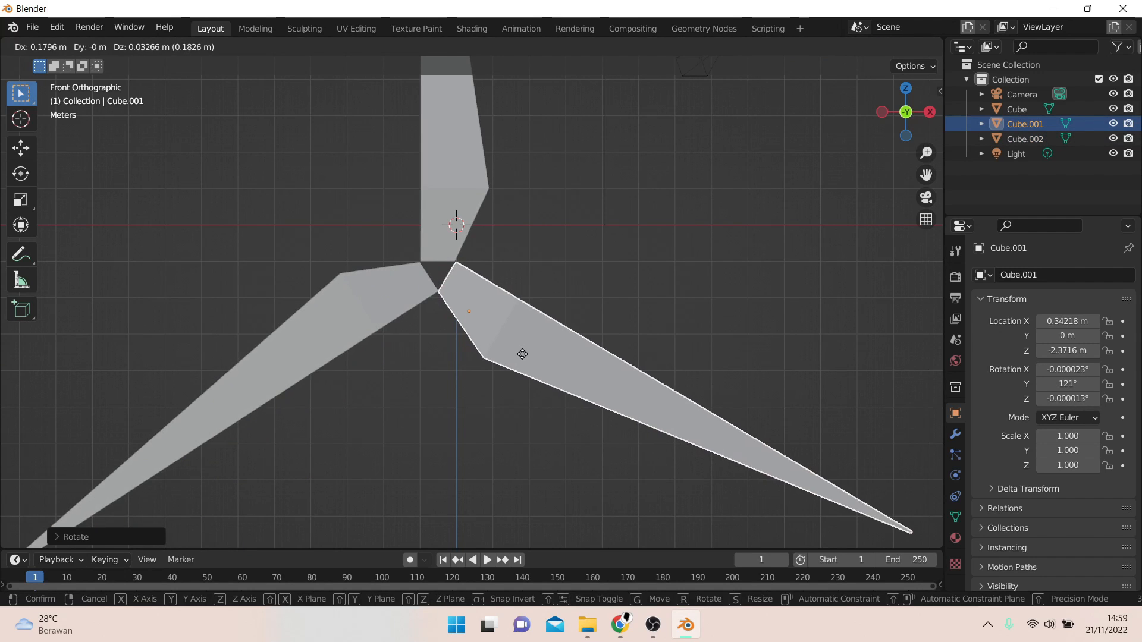
click(522, 354)
scroll(527, 261, down, 3)
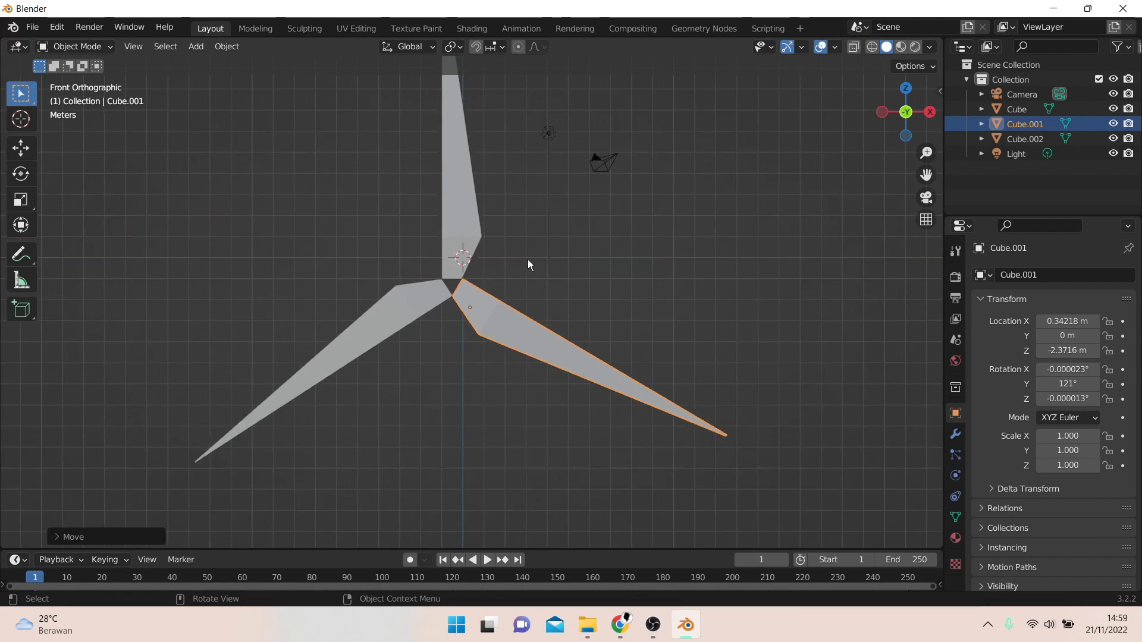
scroll(461, 256, up, 2)
click(463, 243)
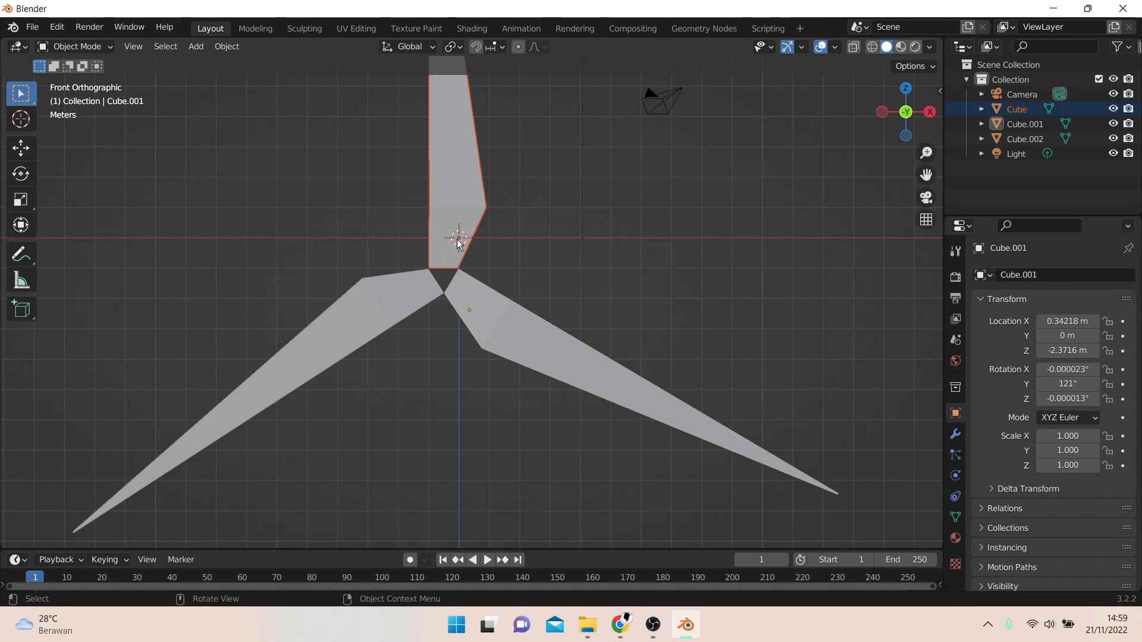
click(551, 258)
scroll(486, 239, down, 6)
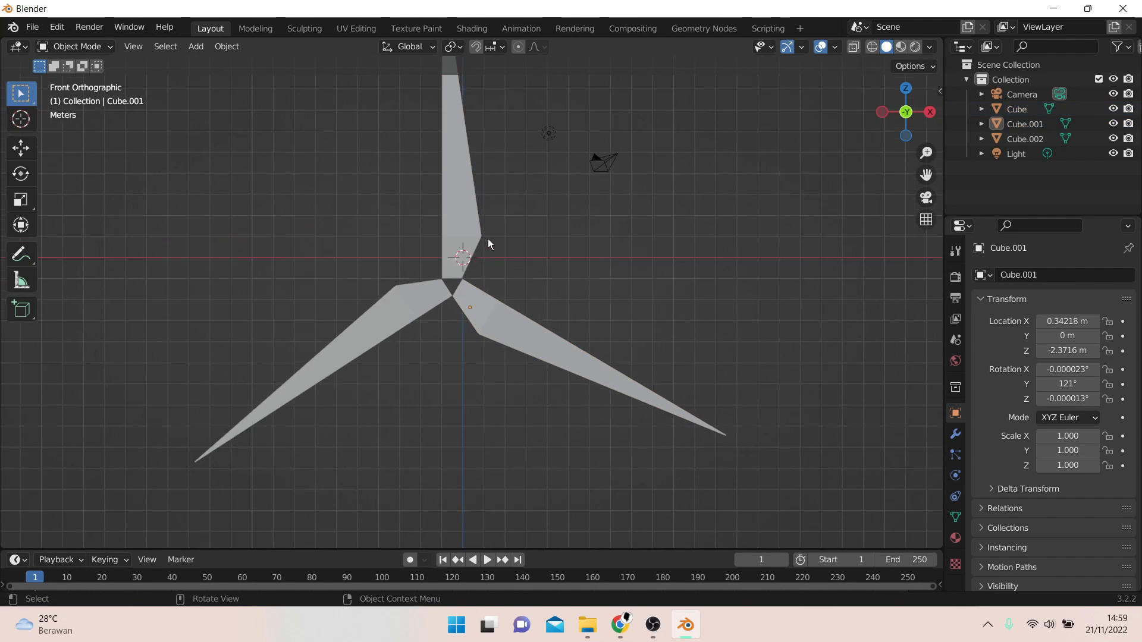
drag(334, 121, 594, 416)
key(Up)
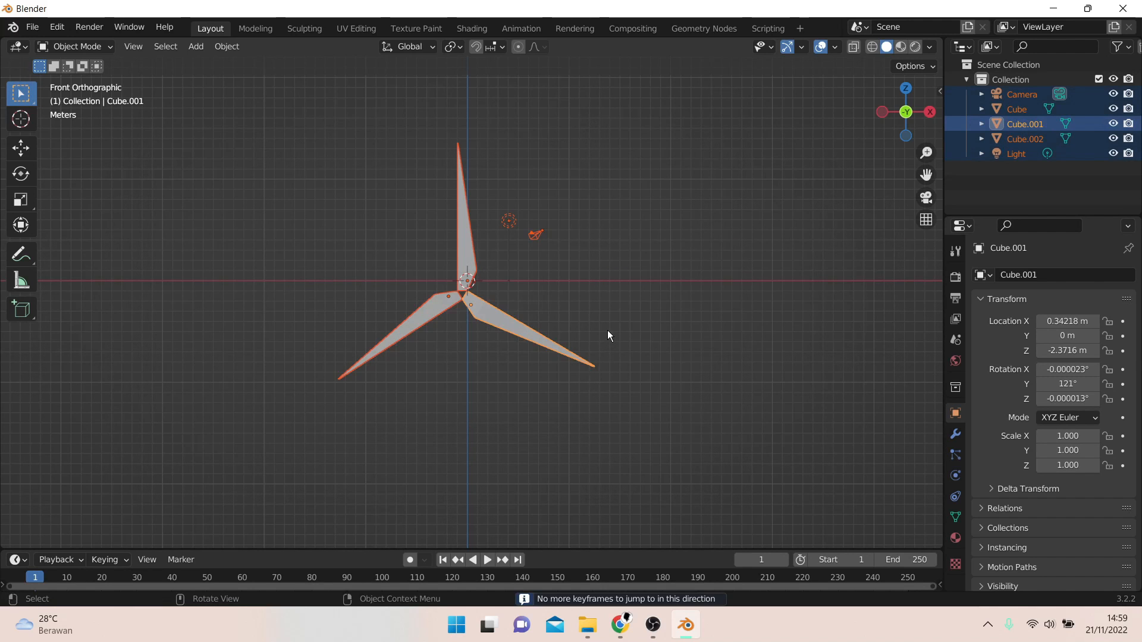
scroll(476, 283, up, 5)
click(644, 323)
- Add a cylinder mesh at the 3D cursor
scroll(444, 234, up, 4)
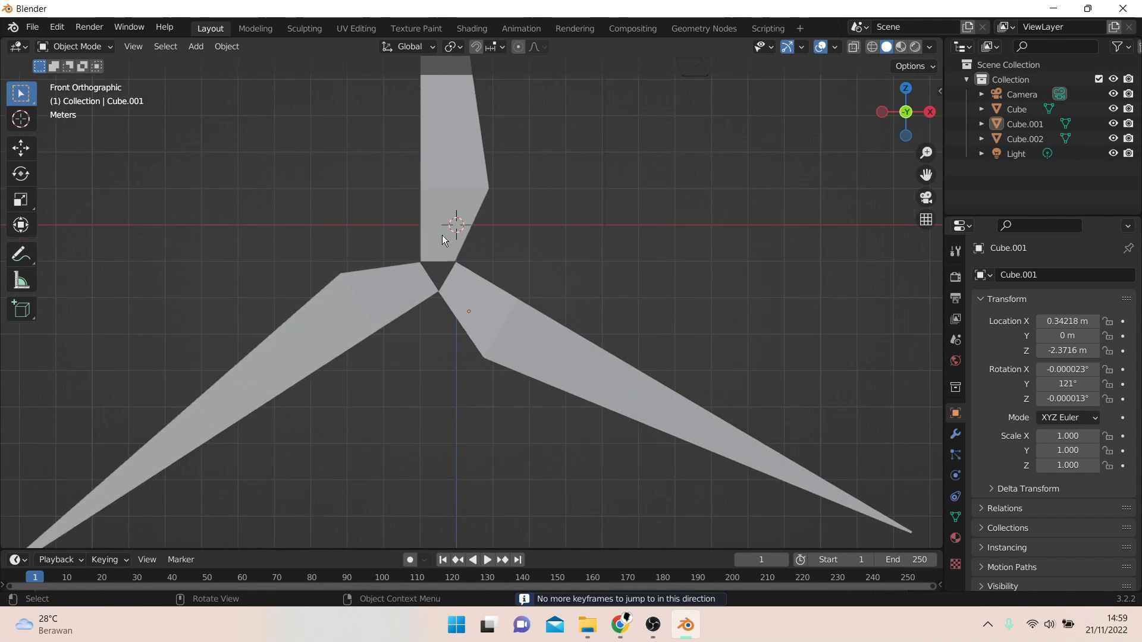
click(427, 269)
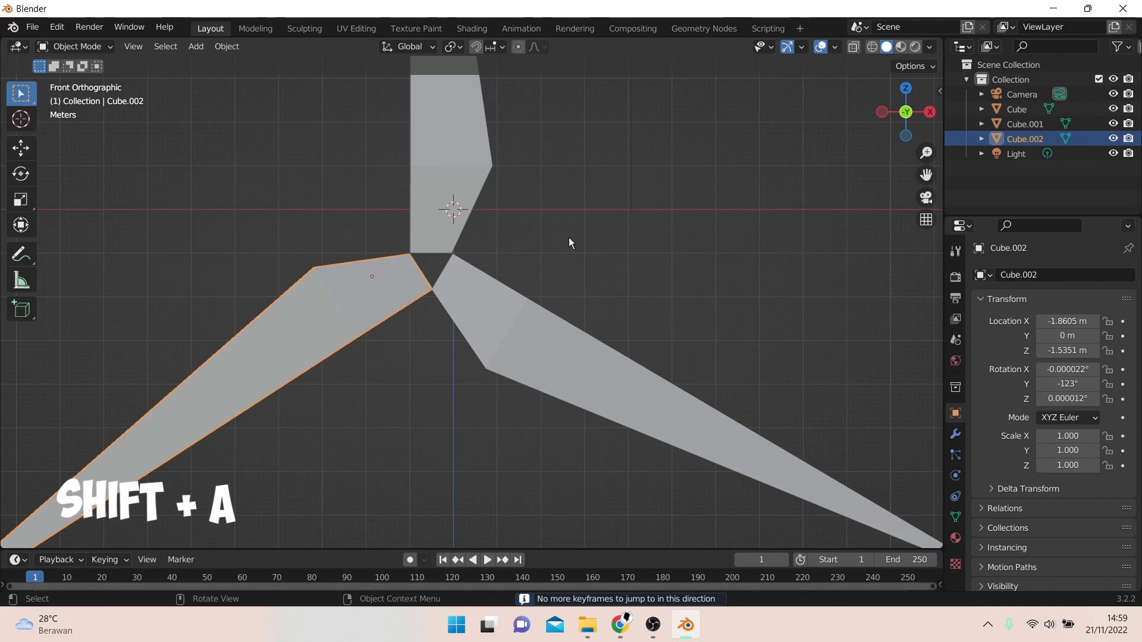
key(shift+a)
mouse_move(636, 235)
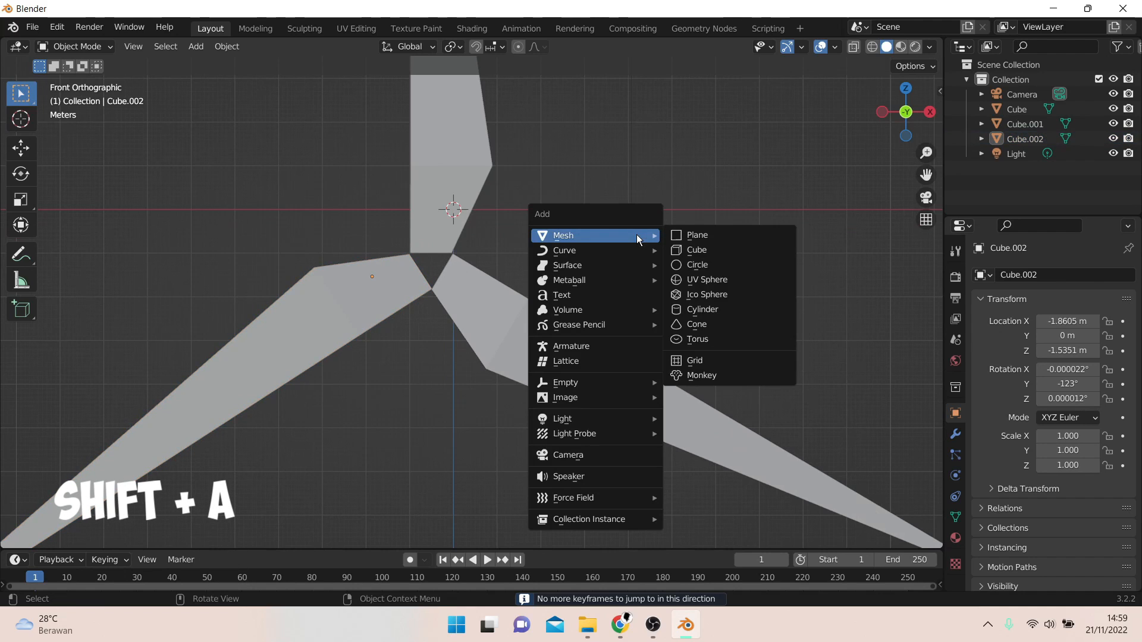
click(721, 309)
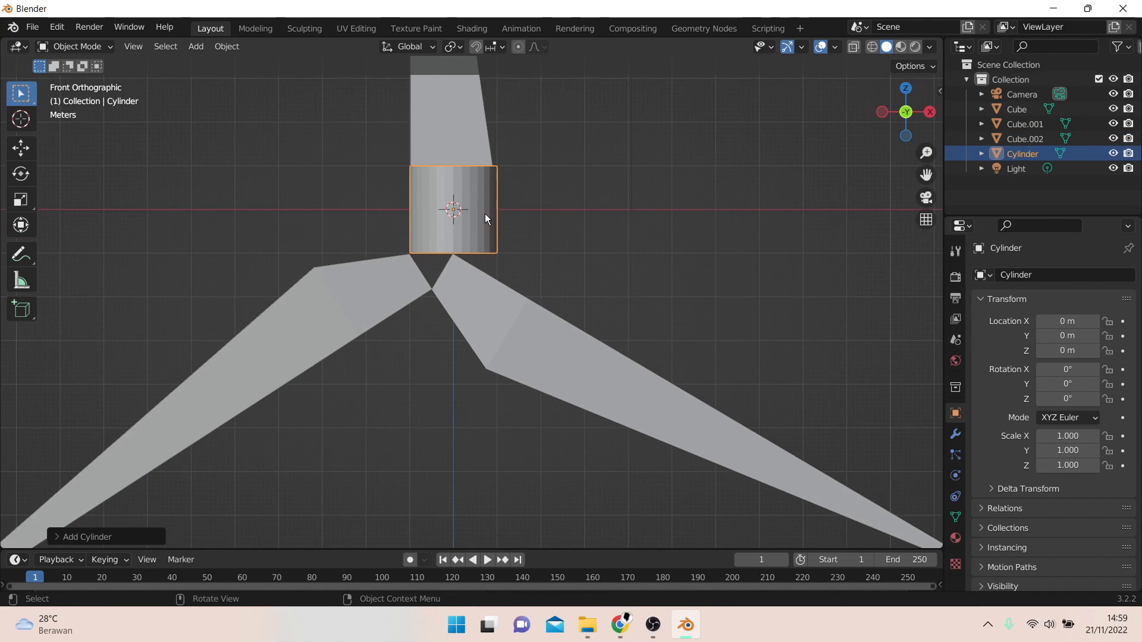
- Try rotating the new cylinder 90° about the Y axis, and undo the rotation
text(r)
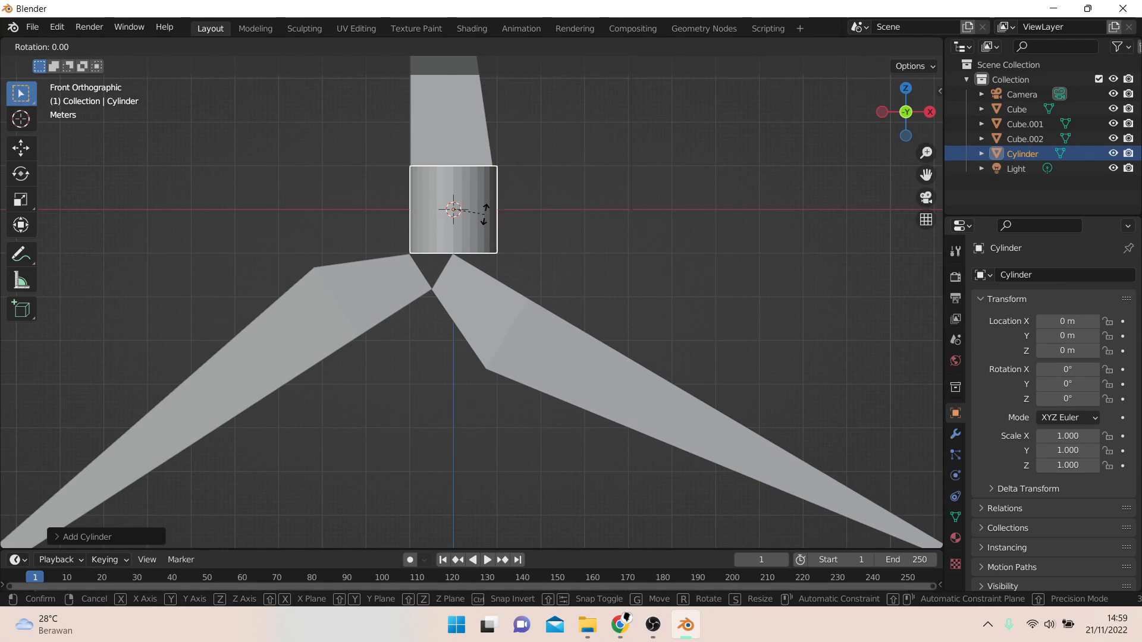
text(y90)
key(Return)
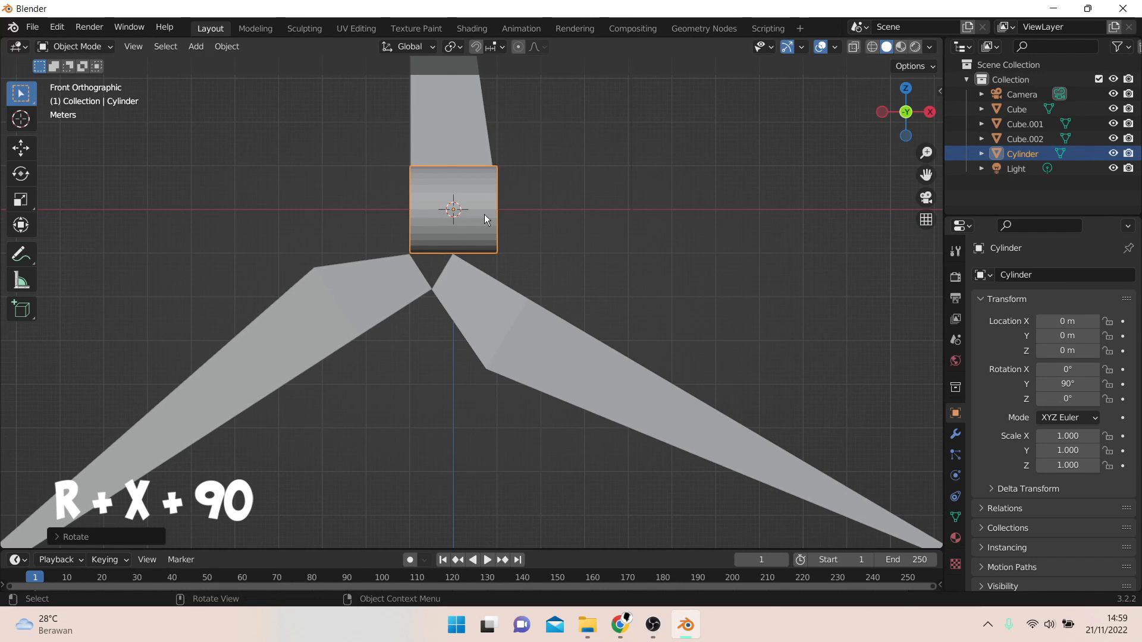
key(ctrl+z)
- Rotate the cylinder 90° about the X axis so its circular end faces the front view
text(rx9)
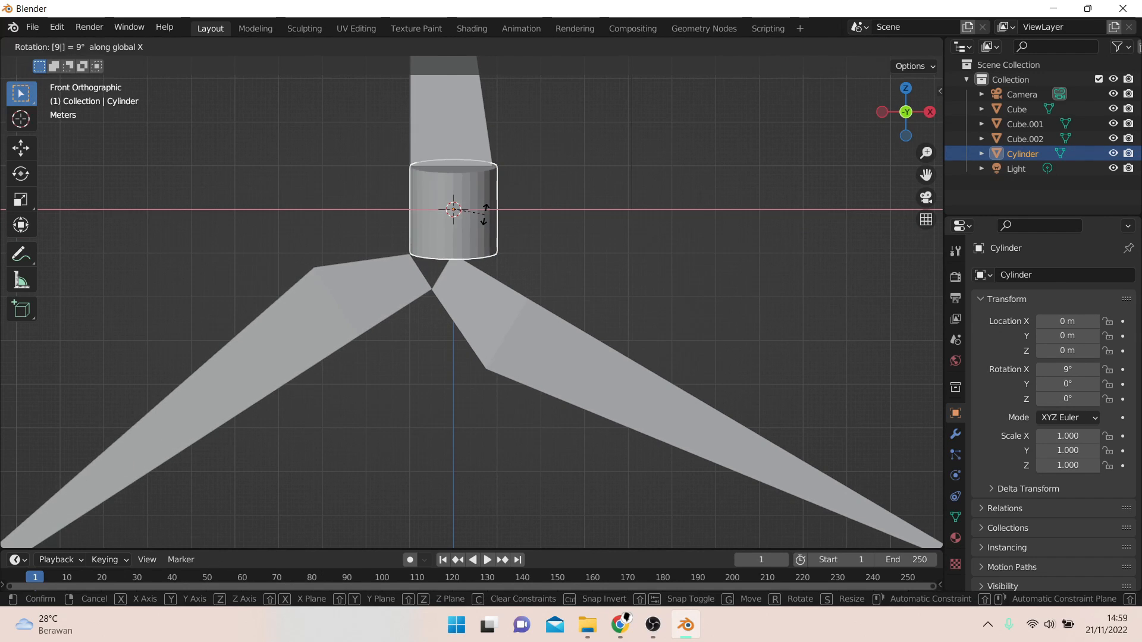
text(0)
key(Return)
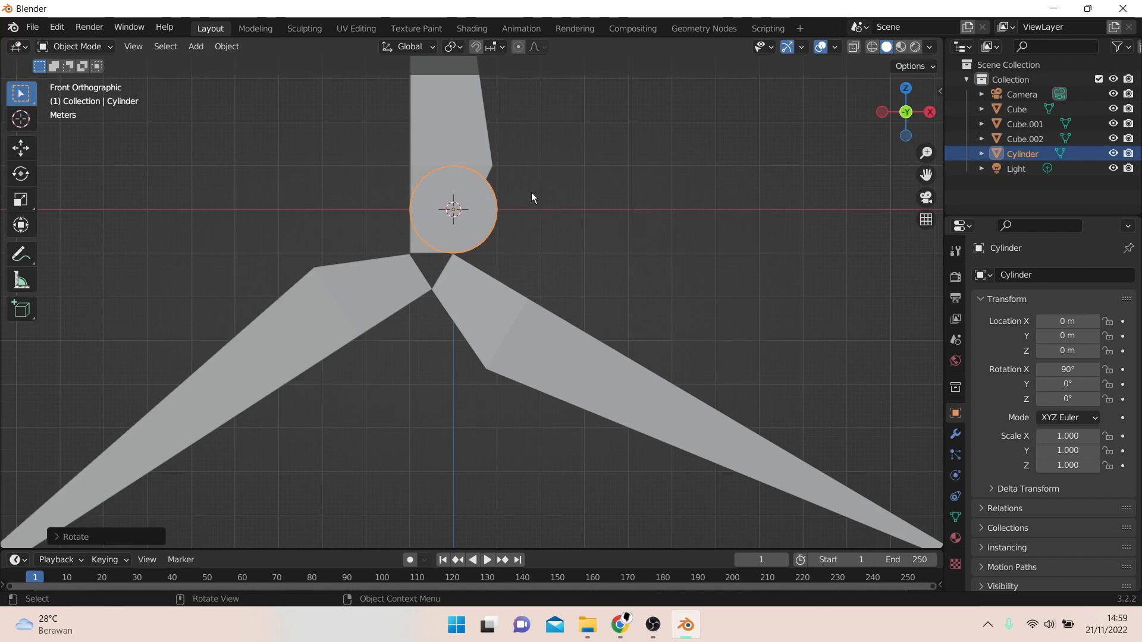
- Scale the cylinder to about 0.619 and move it over the gap where the three blade roots meet
key(s)
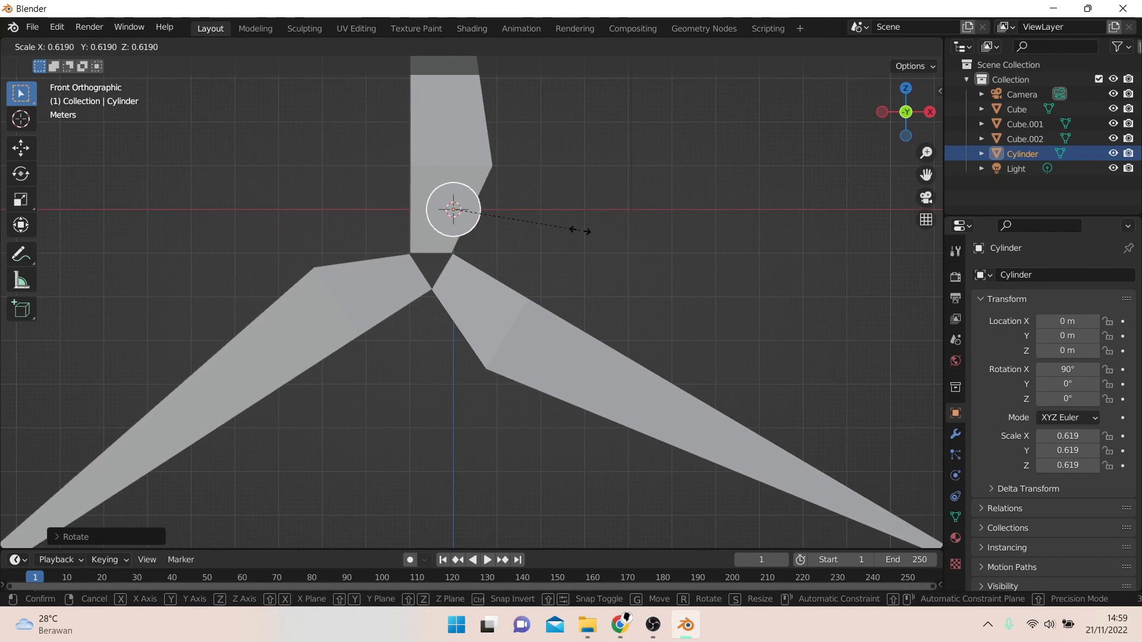
click(580, 231)
key(s)
key(g)
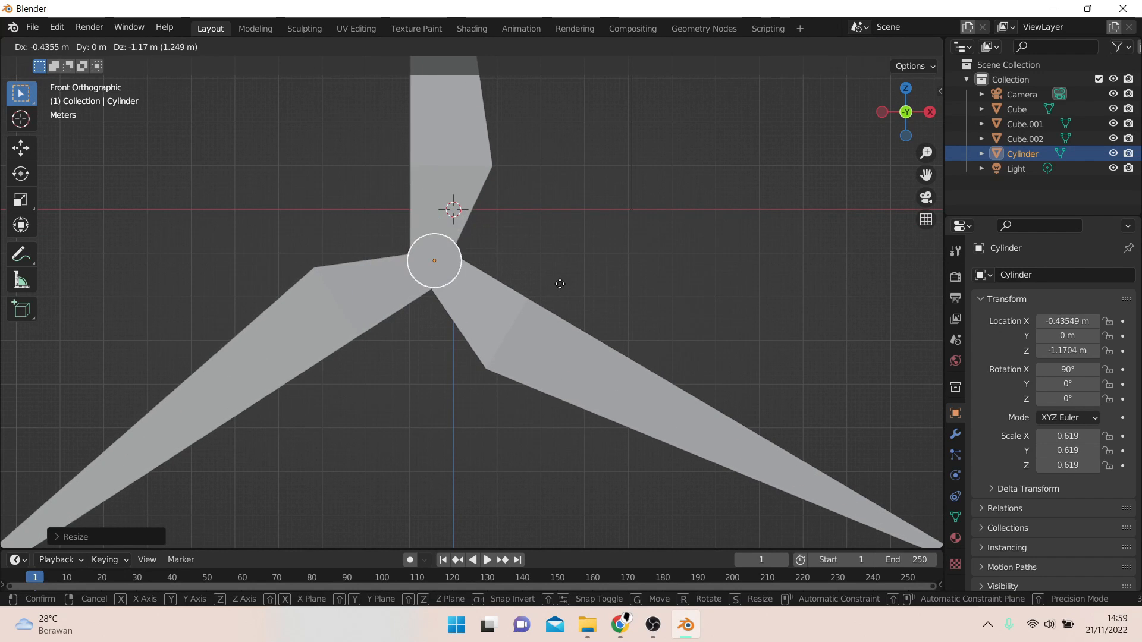
click(554, 285)
- Examine the hub cylinder and the three blades from several angles, and clear the selection
middle_drag(554, 286, 563, 235)
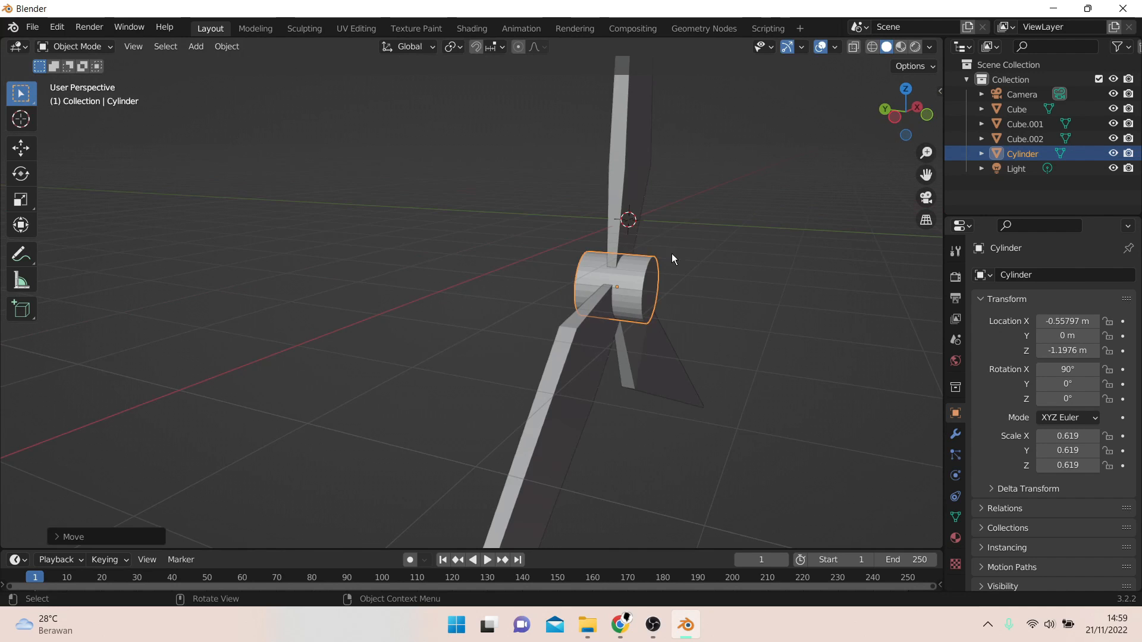
middle_drag(672, 258, 498, 255)
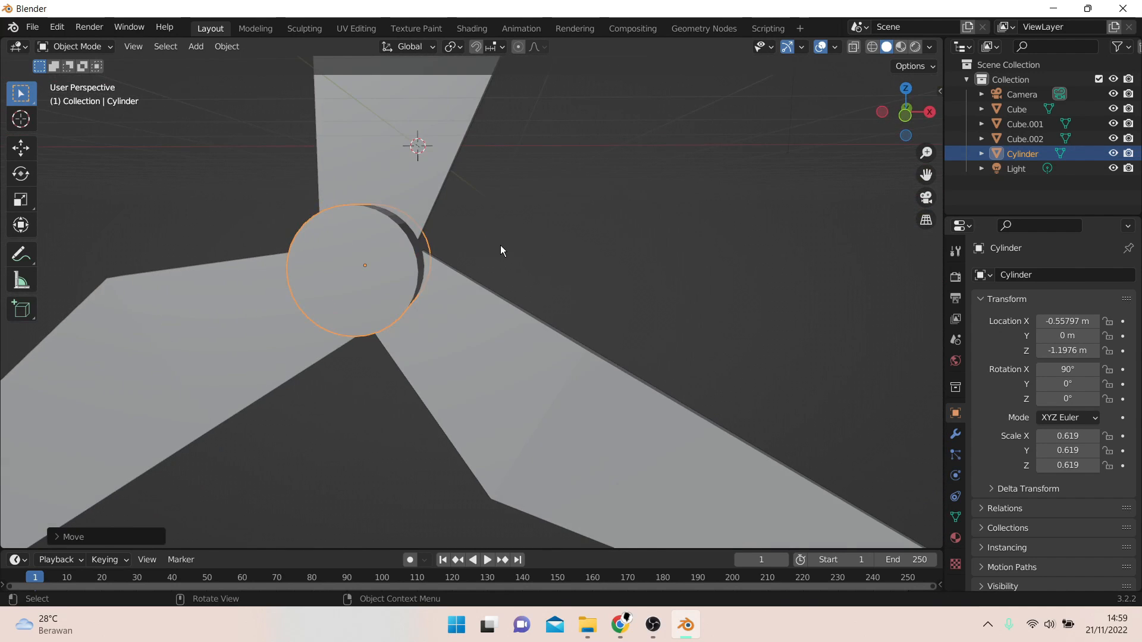
key(KP_1)
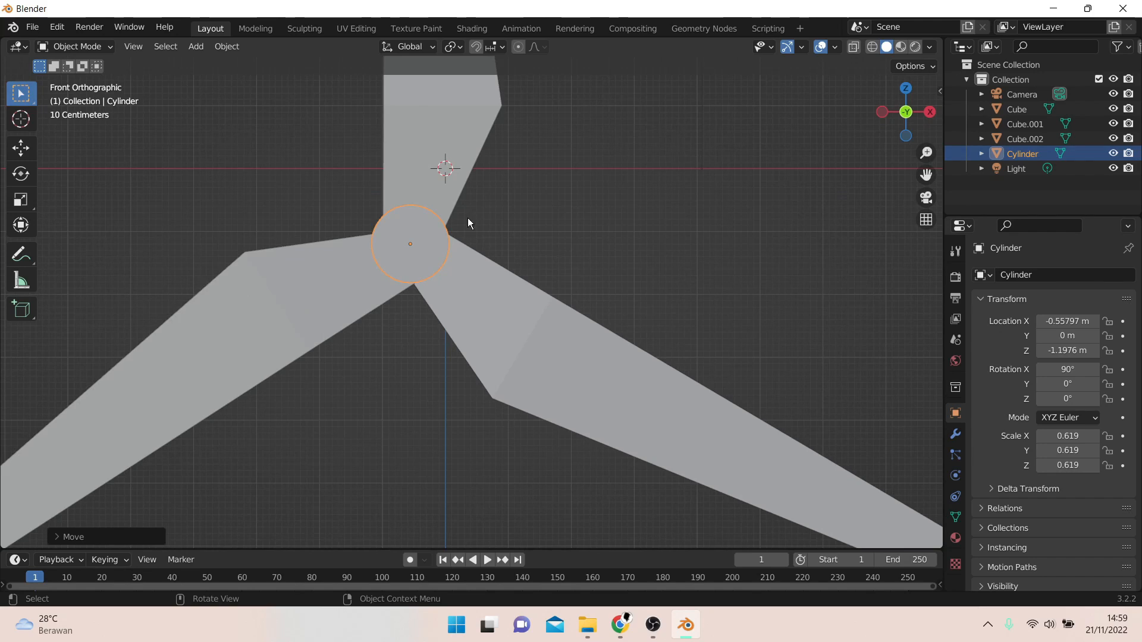
scroll(467, 218, up, 2)
click(484, 184)
middle_drag(482, 189, 404, 341)
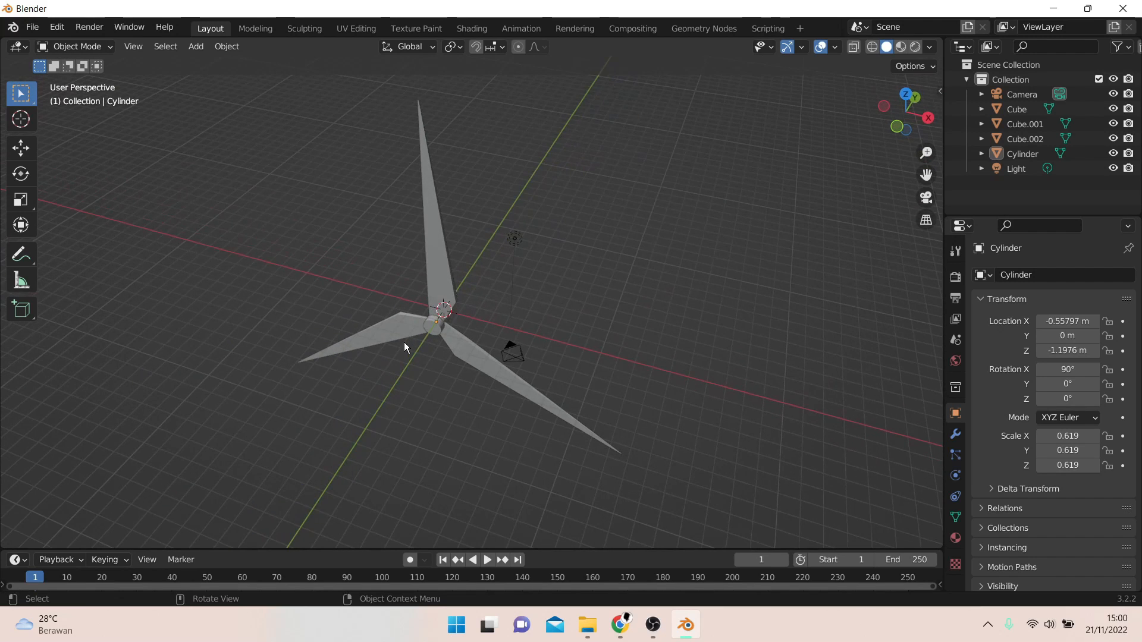
- In Edit Mode, extrude the hub cylinder's front face slightly forward and scale it down to form a chamfered rim
scroll(447, 265, up, 4)
key(KP_1)
scroll(397, 220, up, 3)
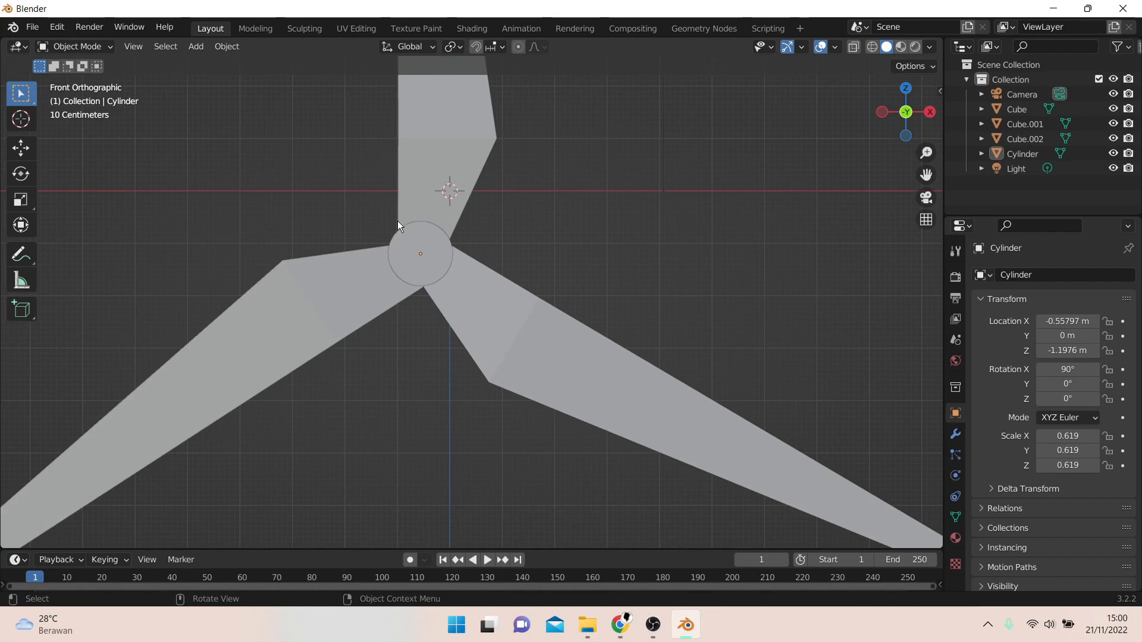
click(102, 45)
click(91, 80)
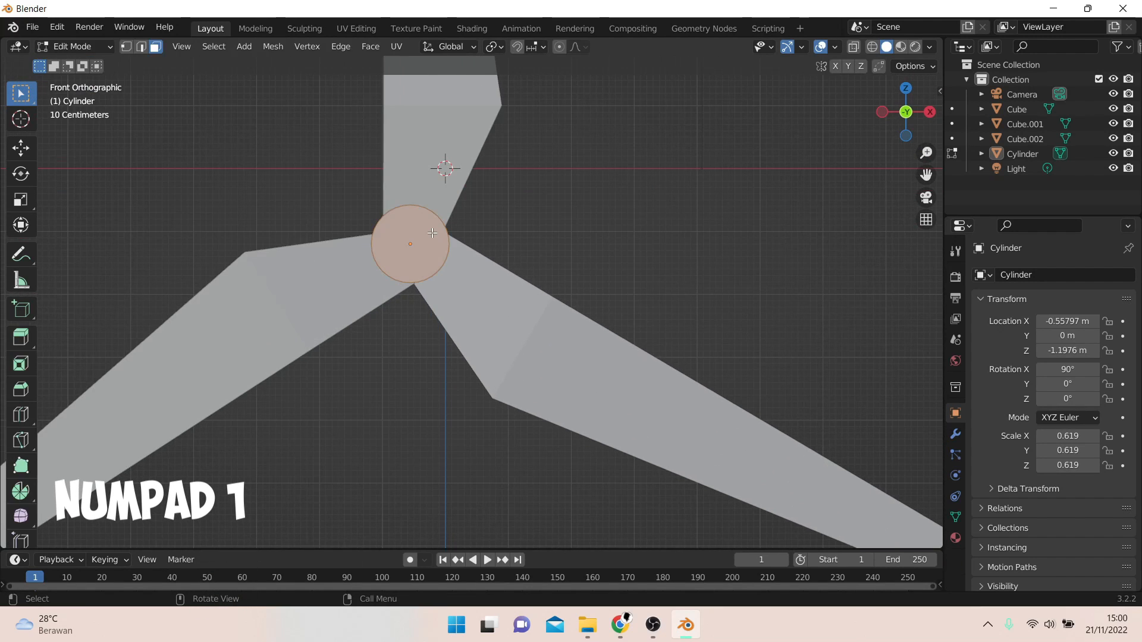
scroll(446, 171, up, 3)
middle_drag(381, 199, 744, 258)
middle_drag(828, 258, 805, 261)
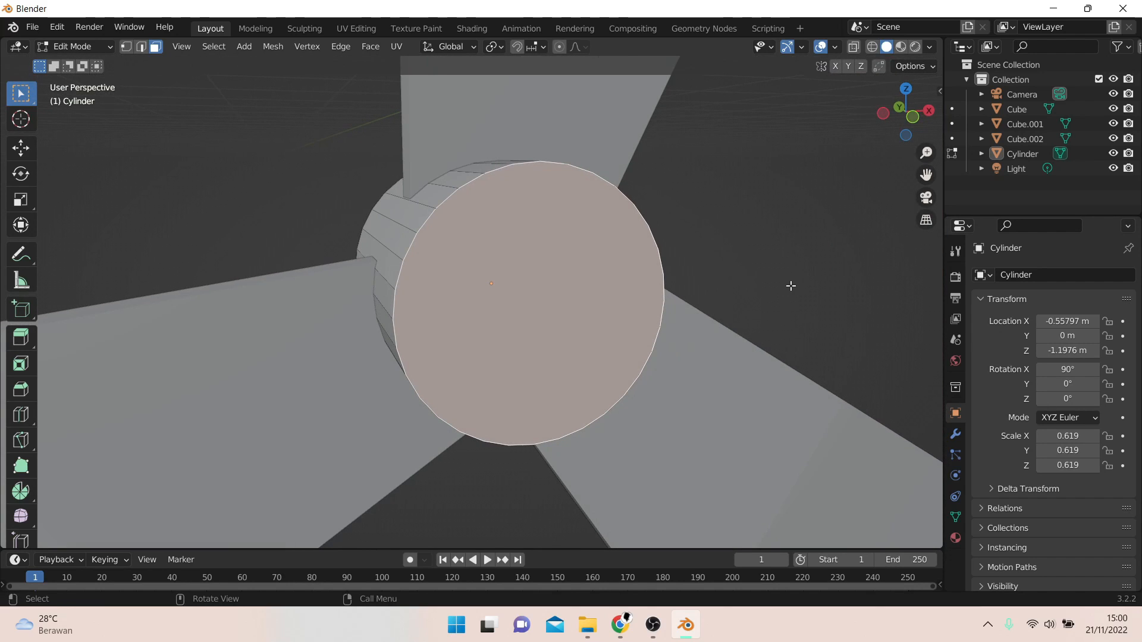
key(e)
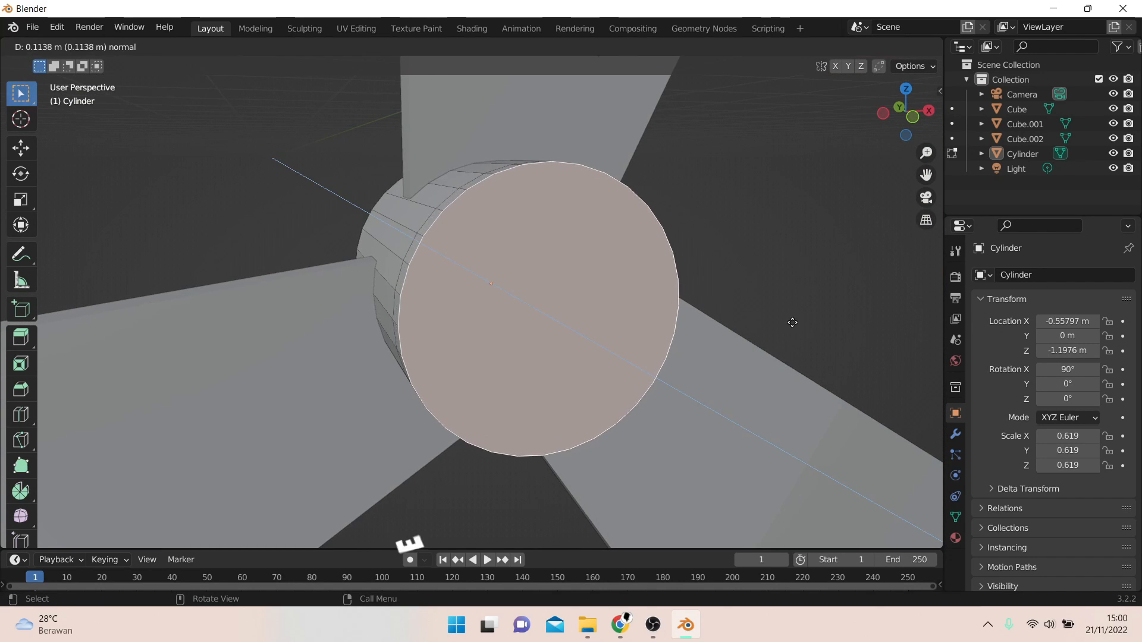
click(799, 328)
key(s)
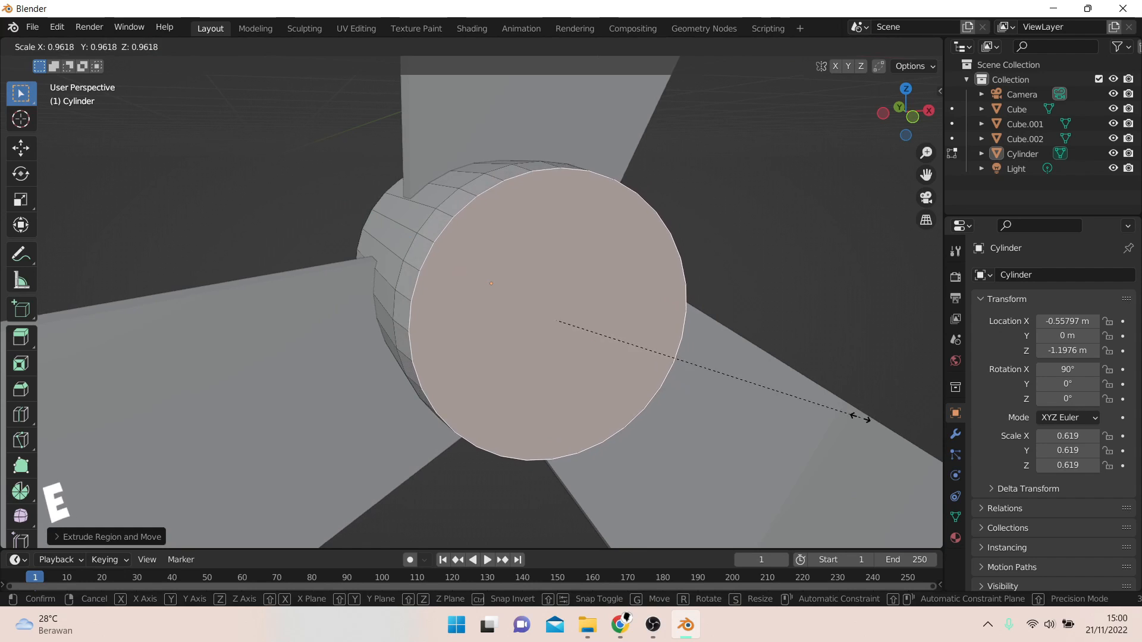
click(836, 416)
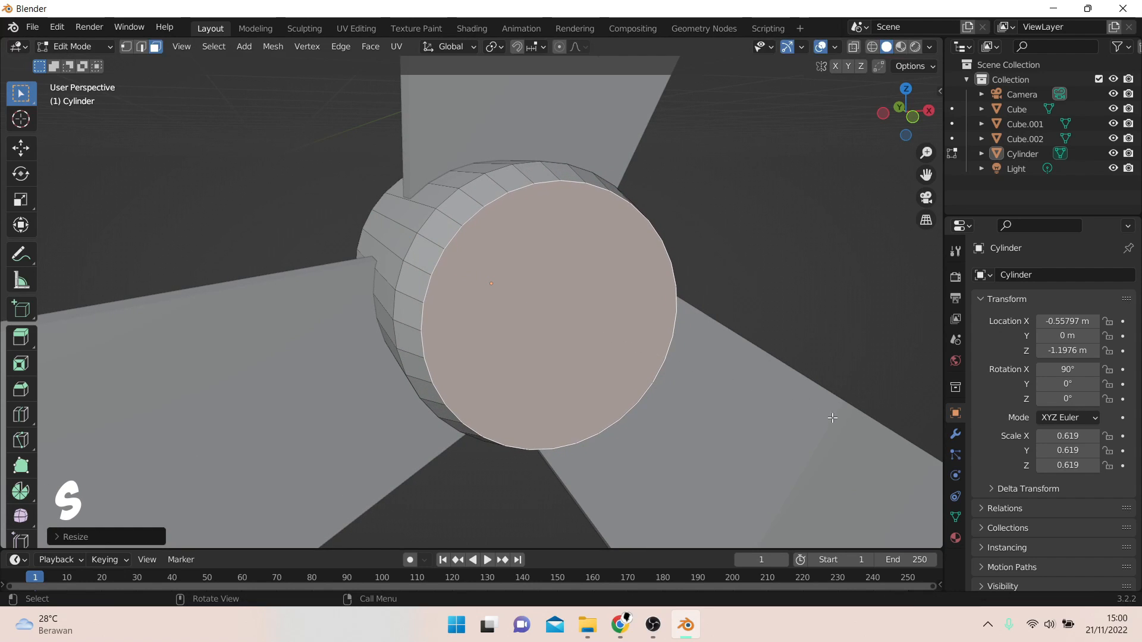
- Inset the hub's front face by about 0.11 m, and extrude it inward with a smaller end face to form a tapered recess
middle_drag(826, 413, 797, 411)
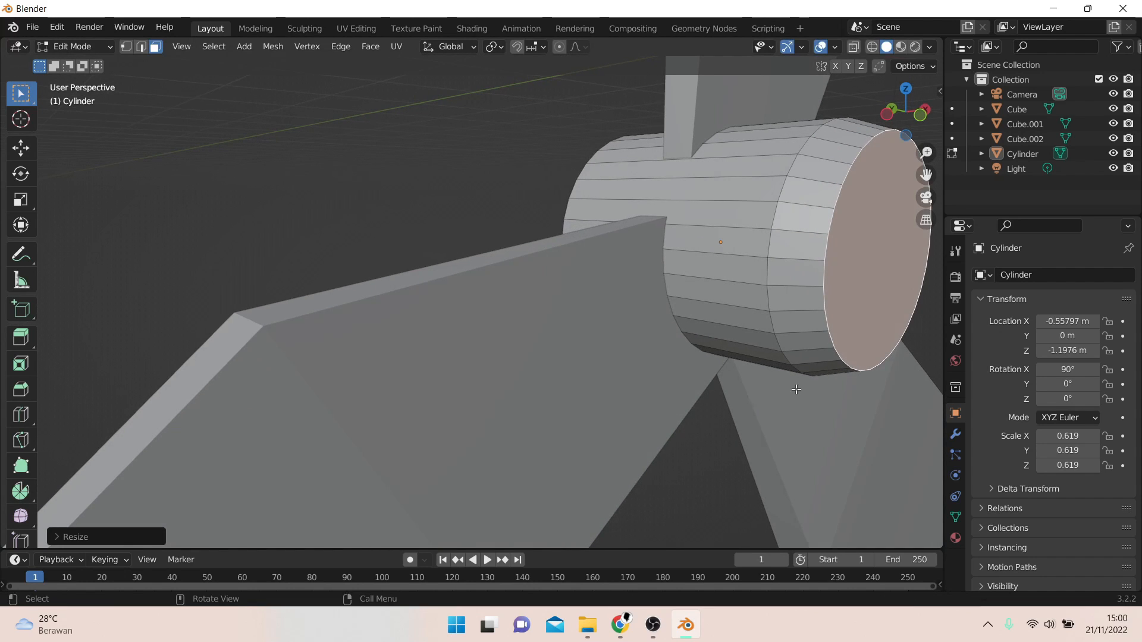
scroll(839, 353, down, 4)
middle_drag(684, 355, 655, 377)
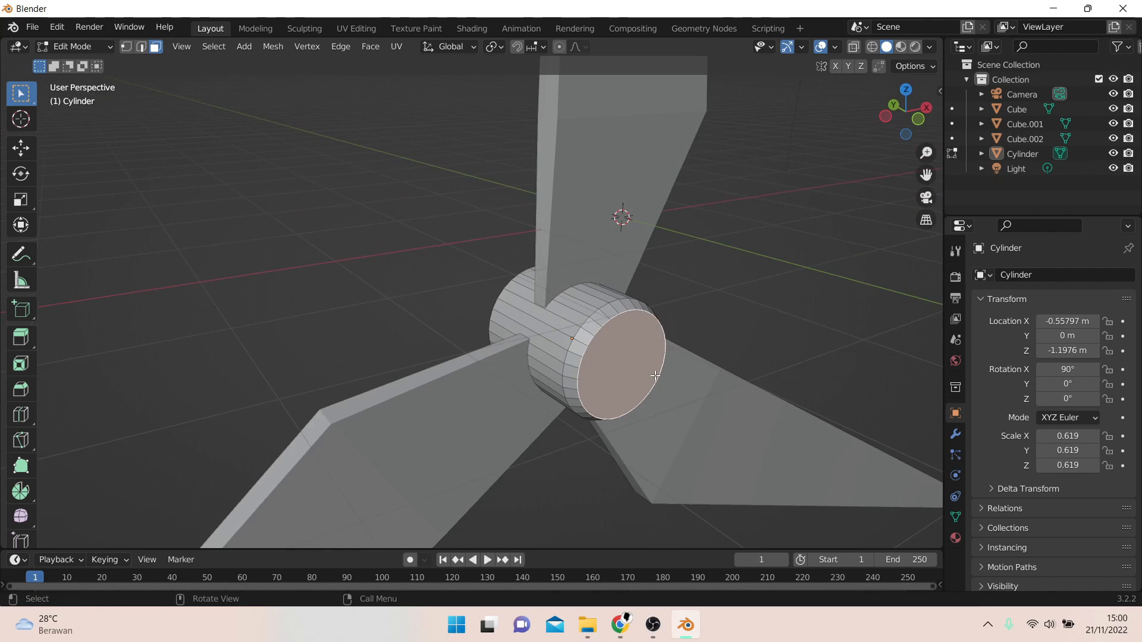
scroll(719, 320, up, 4)
middle_drag(784, 340, 773, 341)
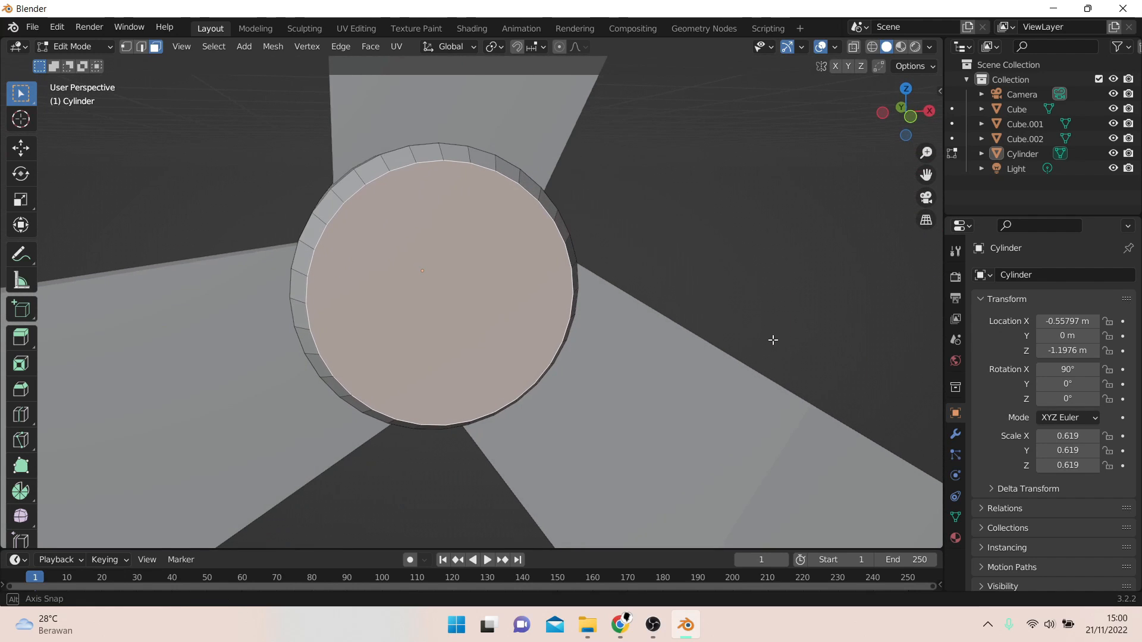
key(i)
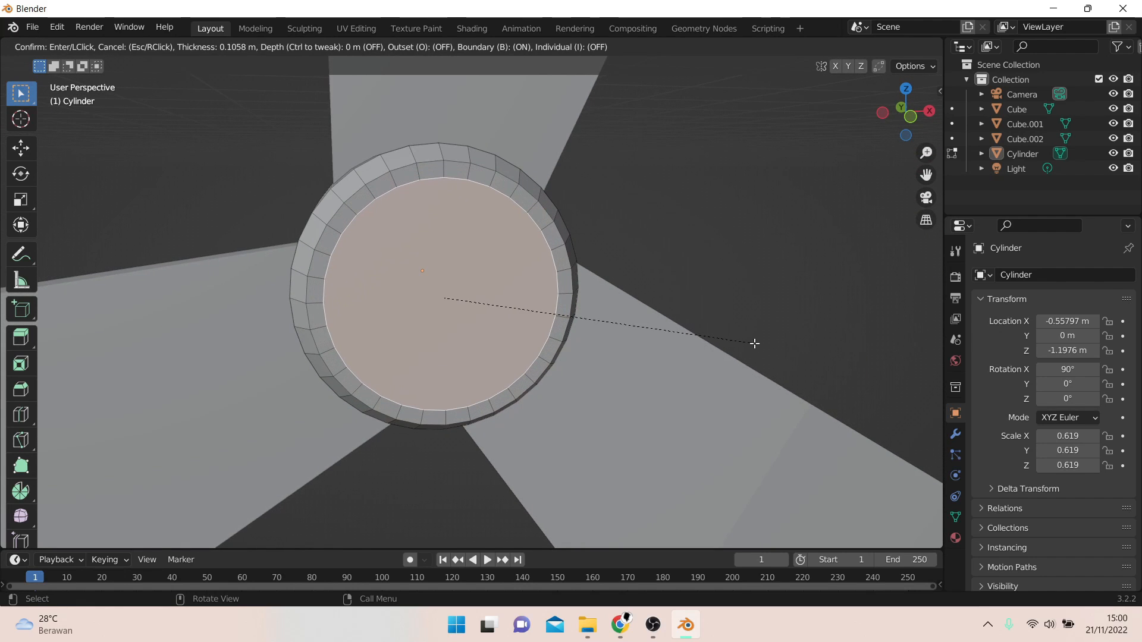
click(753, 342)
key(e)
click(758, 339)
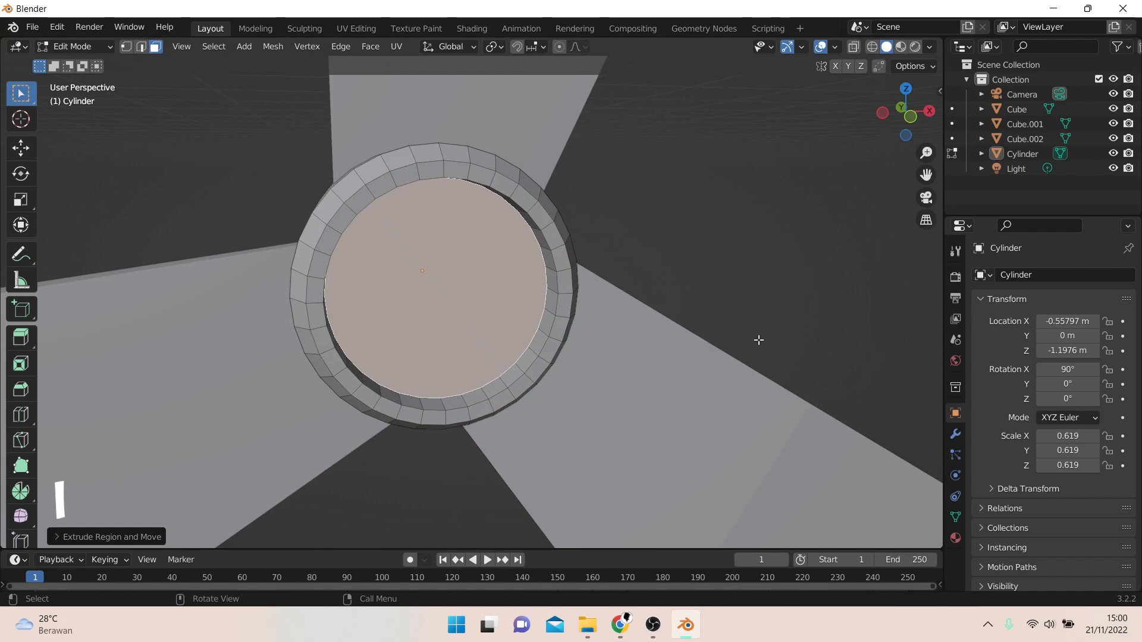
key(s)
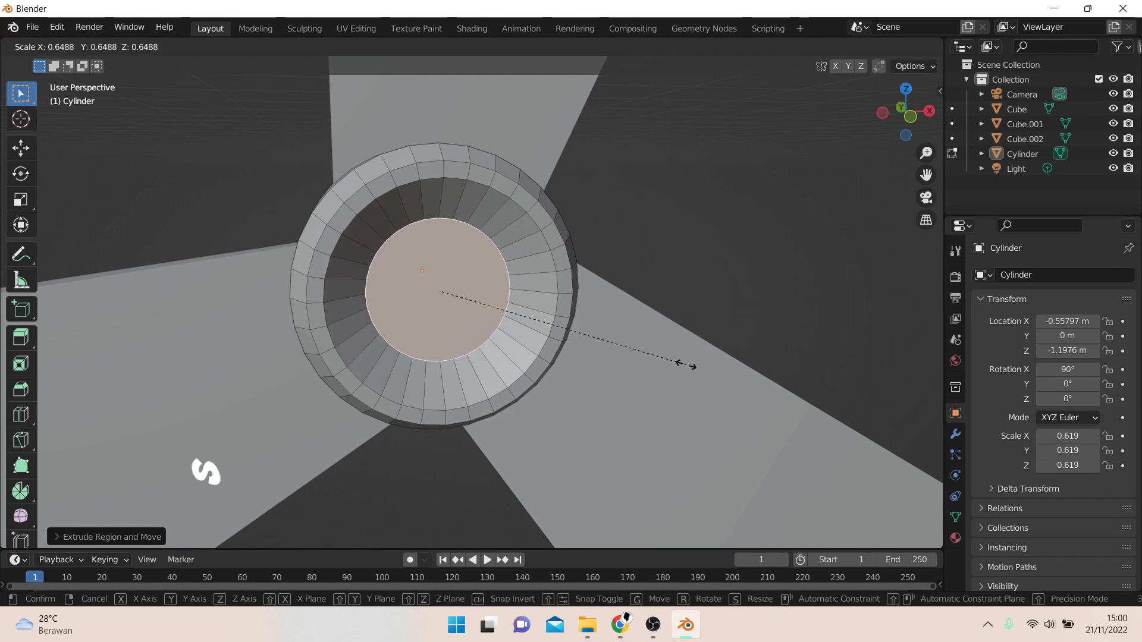
click(711, 353)
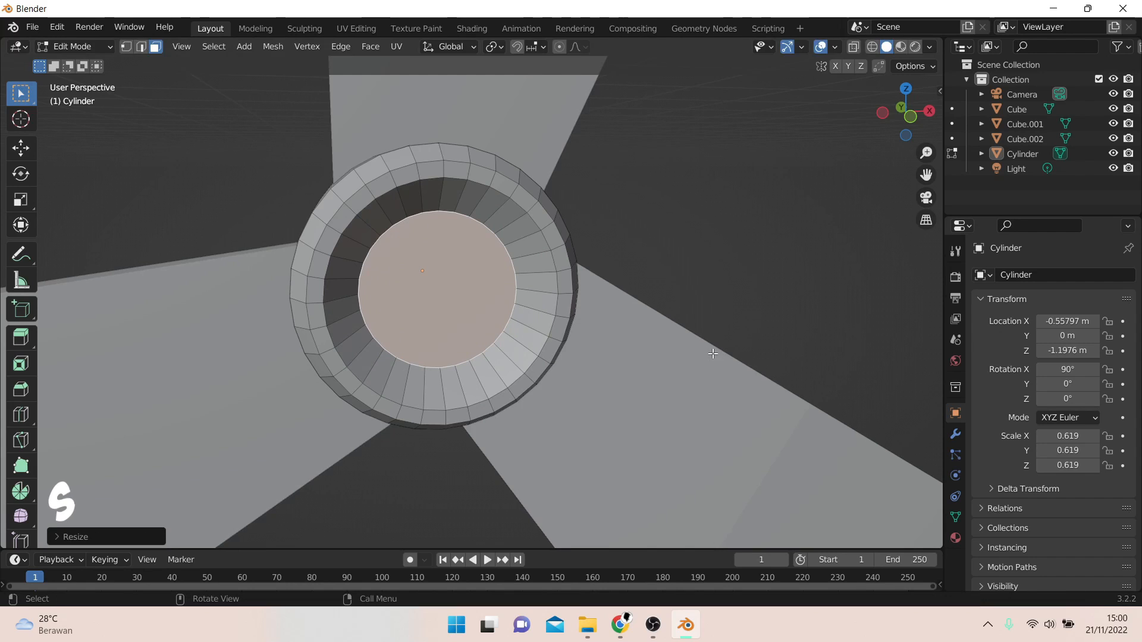
- Inset the floor of the recess and extrude the inner disc outward about 0.11 m as a raised boss
key(i)
click(730, 388)
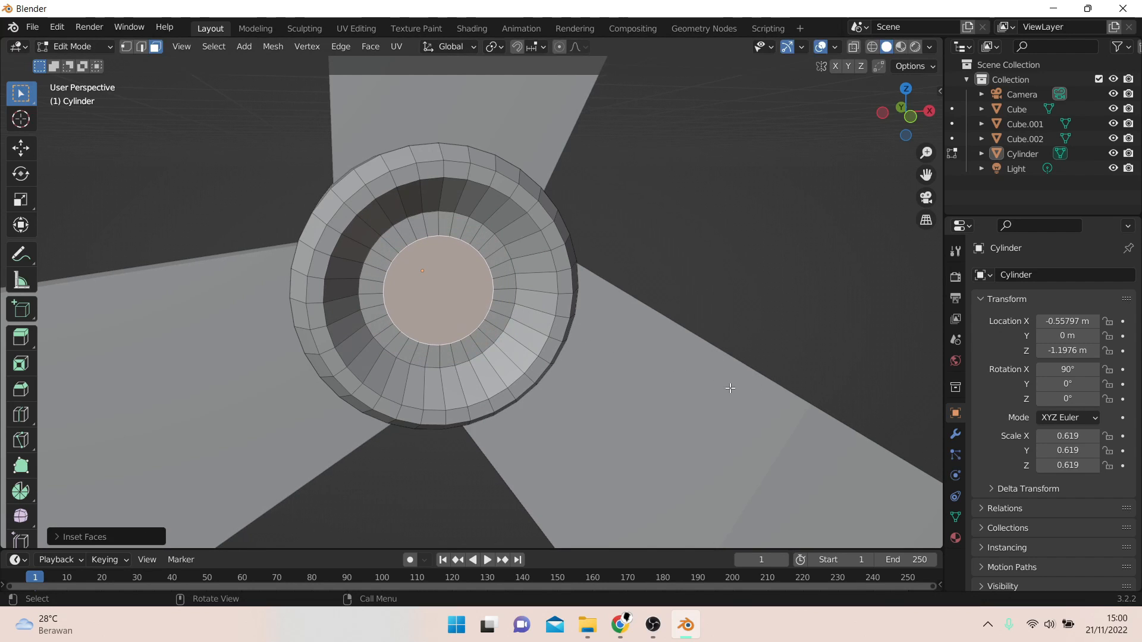
middle_drag(725, 387, 767, 416)
key(e)
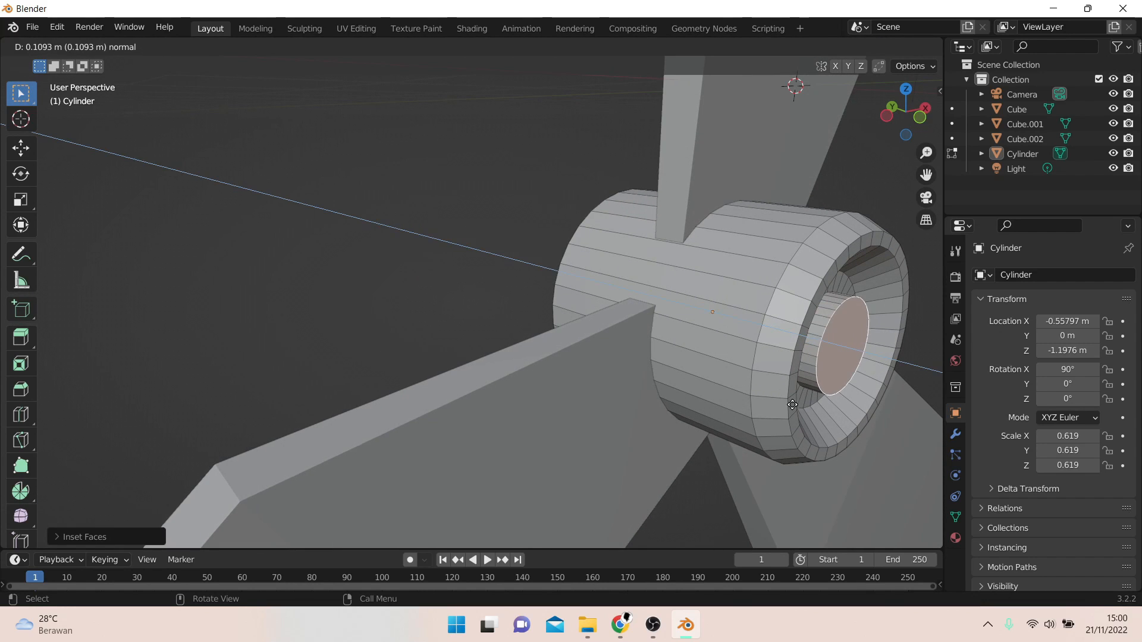
click(798, 408)
- Sink a hole into the boss using a face inset of about 0.18 m, and inset the hole's floor by about 0.08 m
middle_drag(893, 417, 836, 403)
key(i)
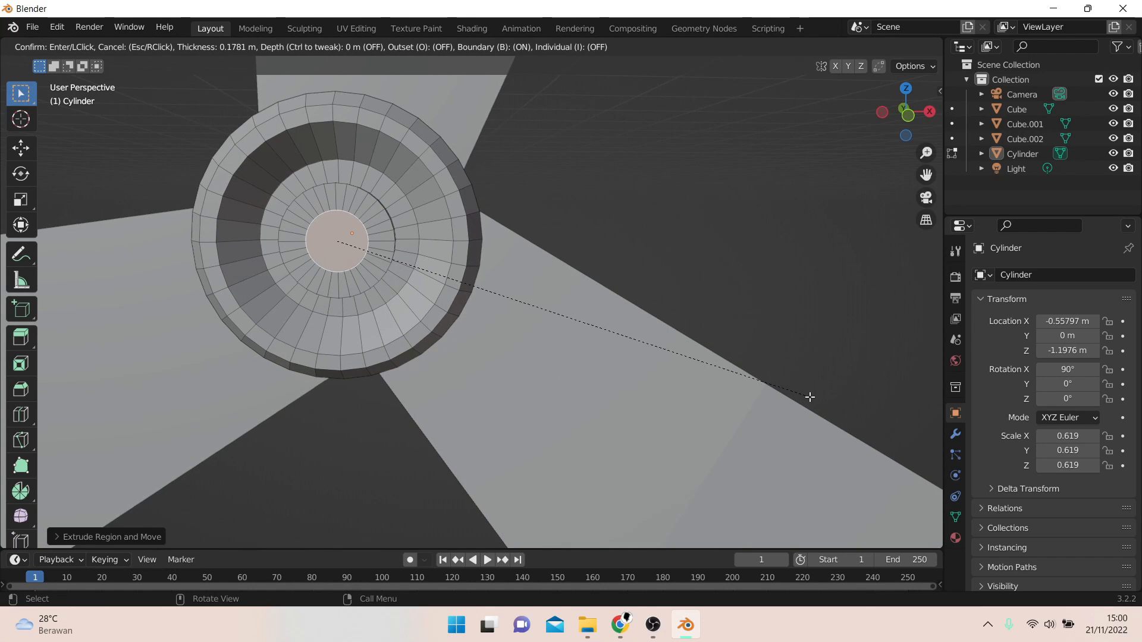
click(809, 397)
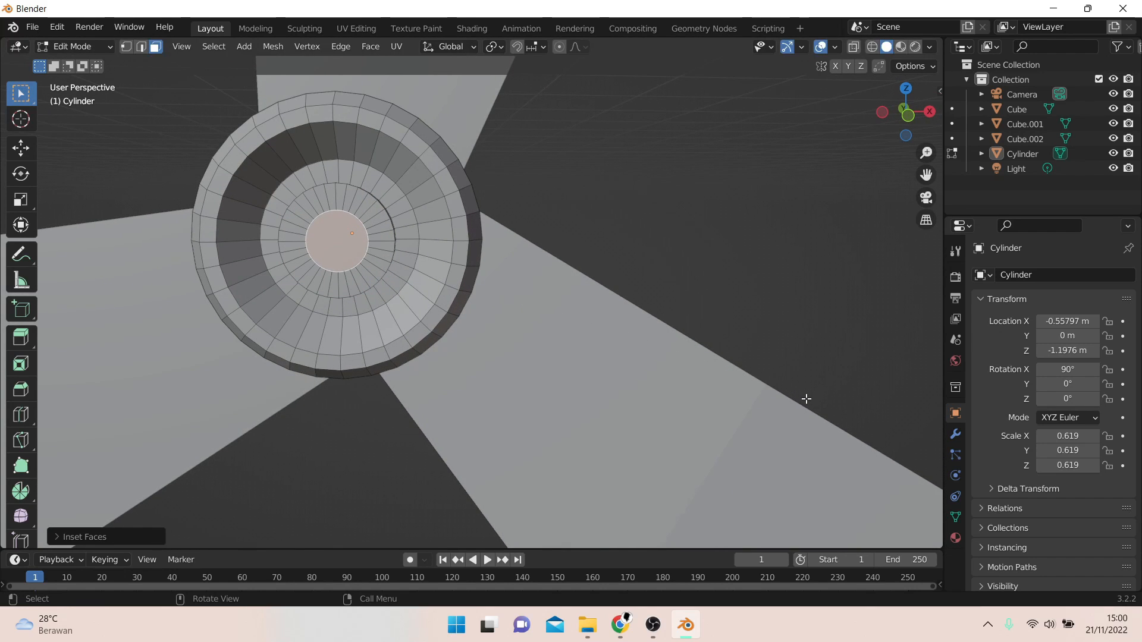
key(e)
click(812, 398)
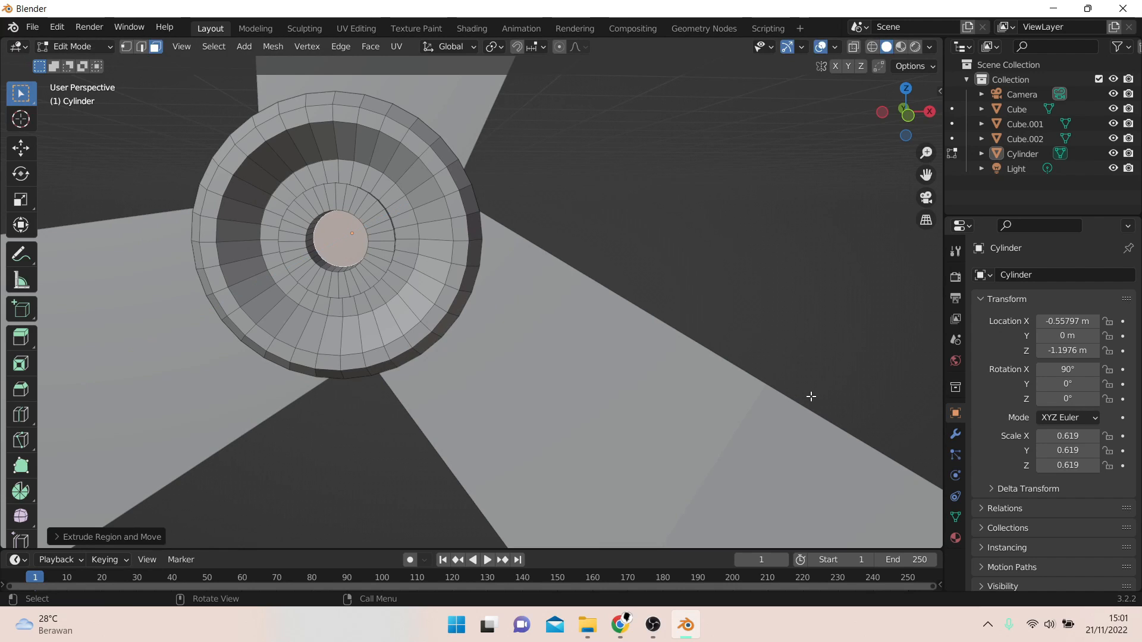
key(i)
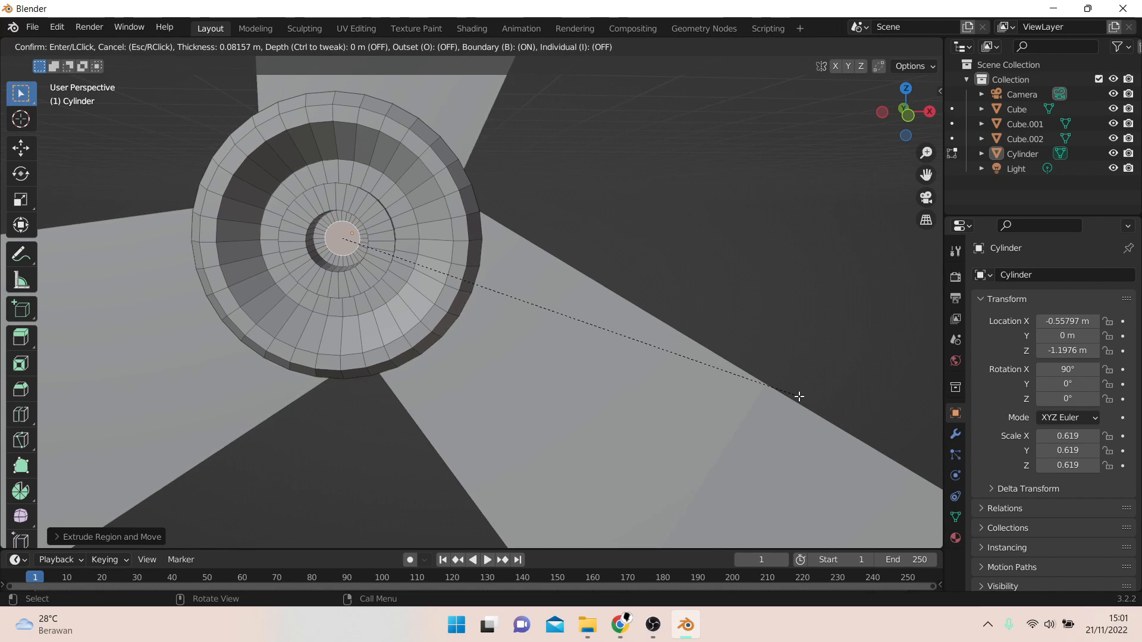
click(799, 396)
- Try extruding the small face inside the hole far outward and scaling it up slightly, undoing each change
key(e)
click(787, 416)
middle_drag(788, 415, 744, 386)
scroll(744, 386, down, 5)
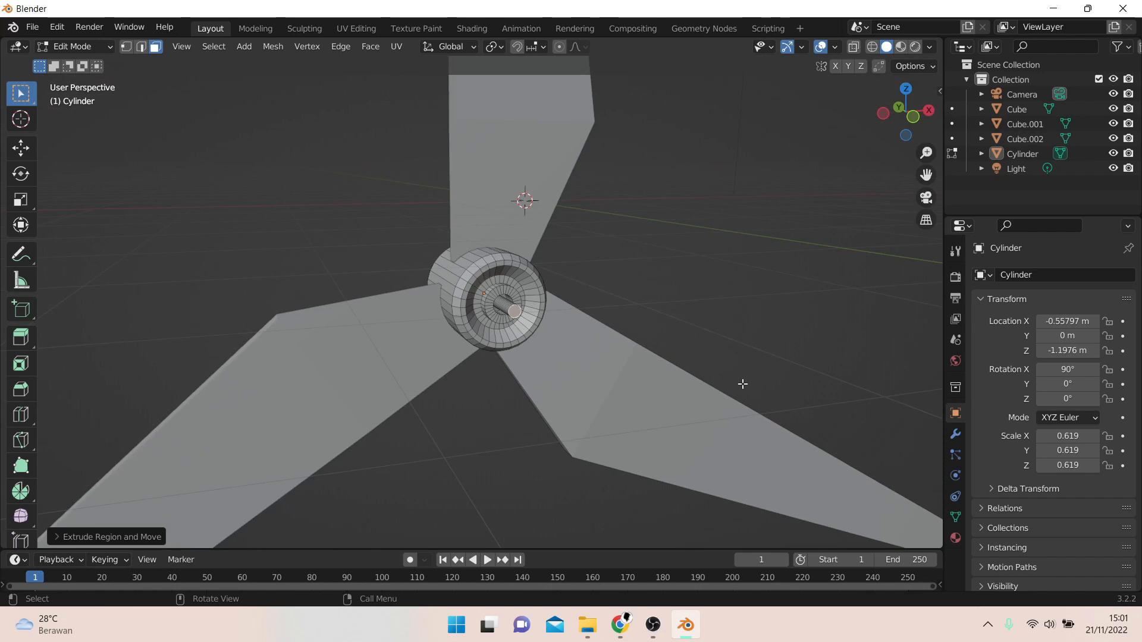
key(ctrl+z)
scroll(612, 295, up, 6)
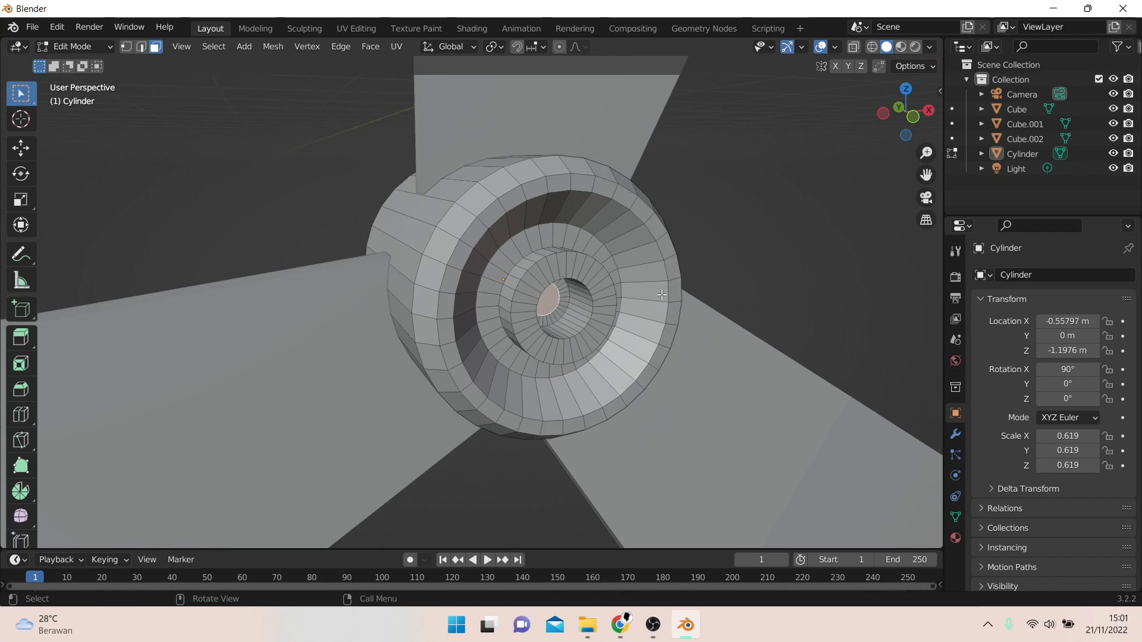
key(s)
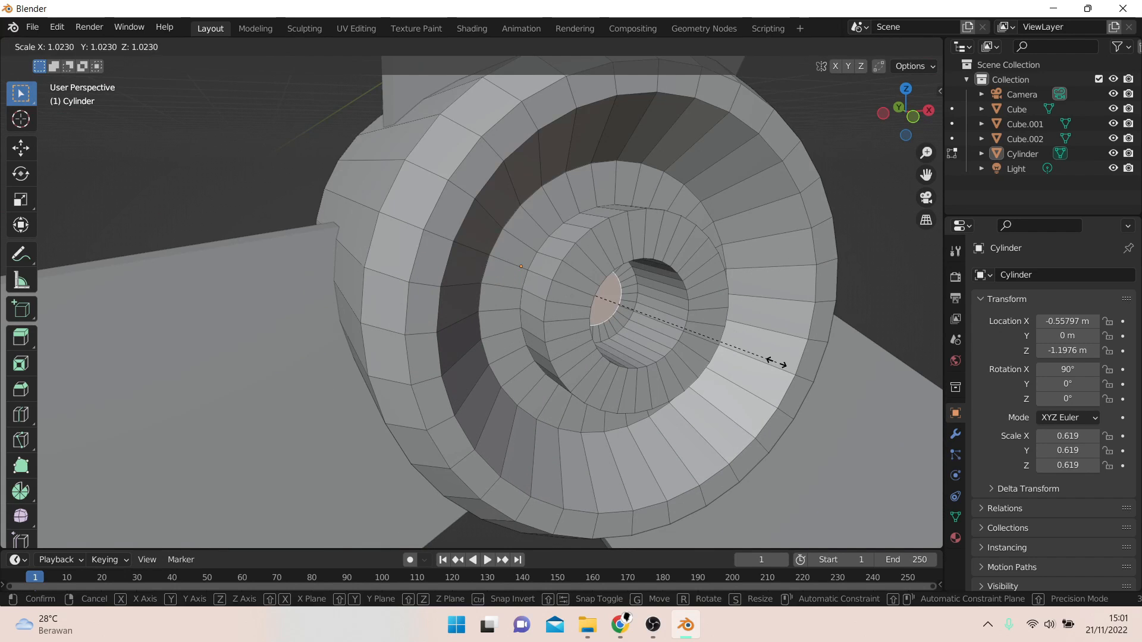
click(788, 387)
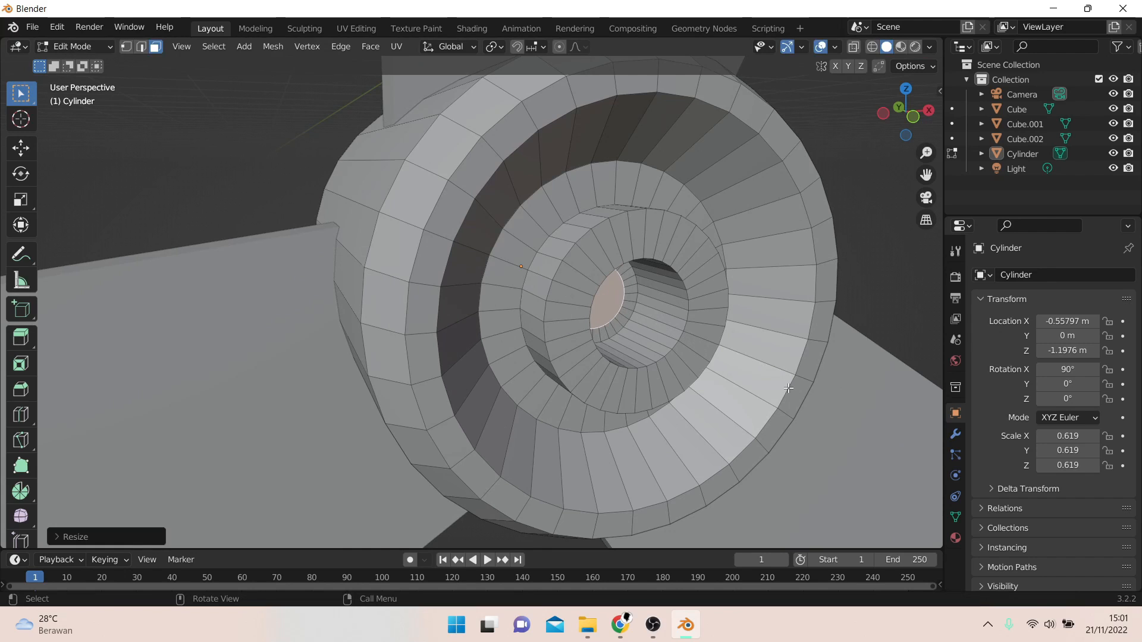
key(ctrl+z)
- Extrude the hole's small inner face outward about 0.11 m and scale its end down, and return to Object Mode
key(e)
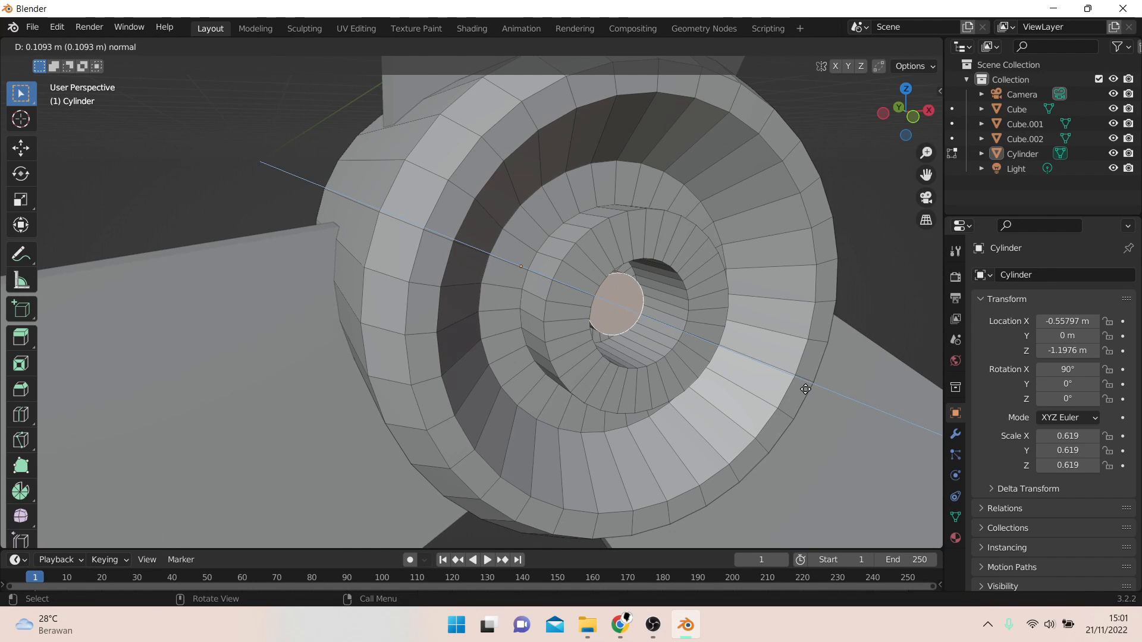
click(812, 395)
key(s)
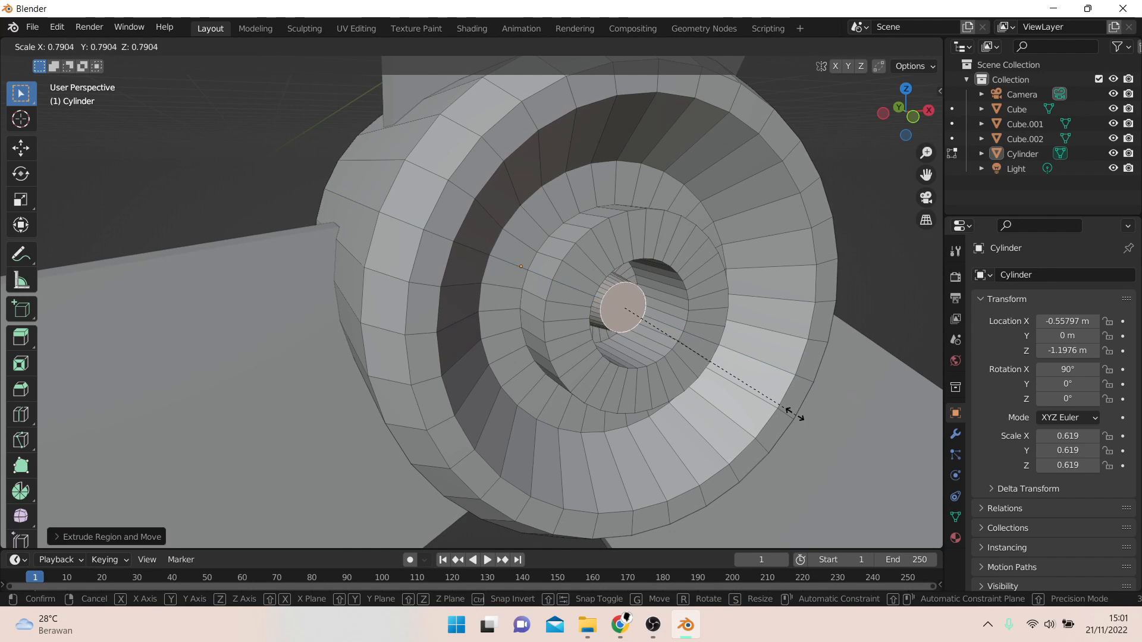
click(708, 376)
scroll(708, 377, down, 5)
middle_drag(708, 377, 601, 309)
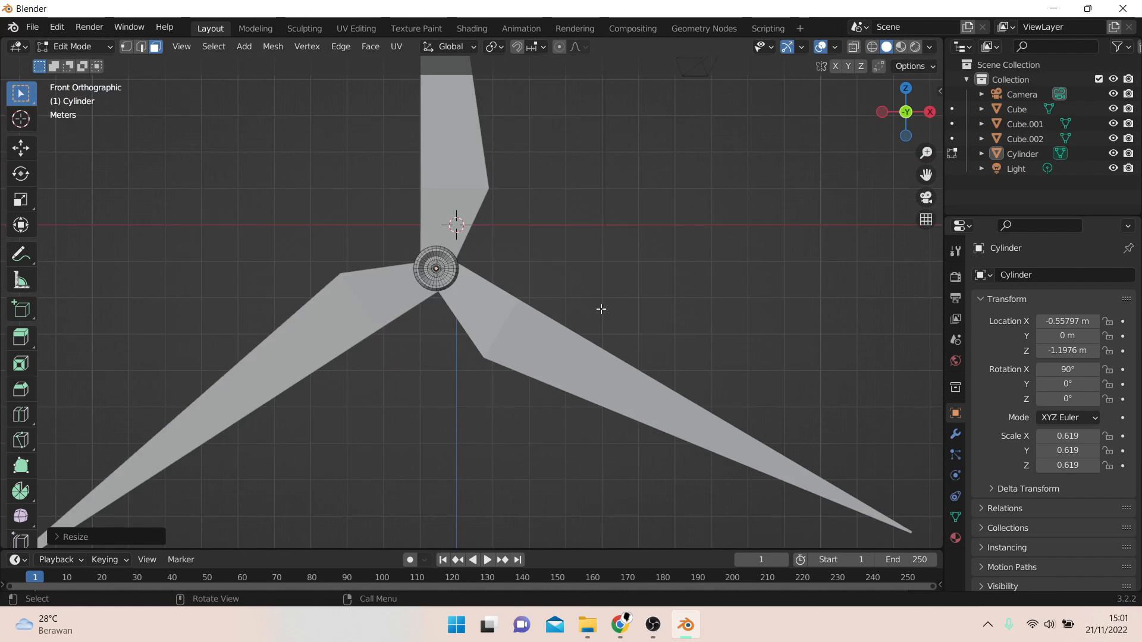
click(94, 52)
click(95, 62)
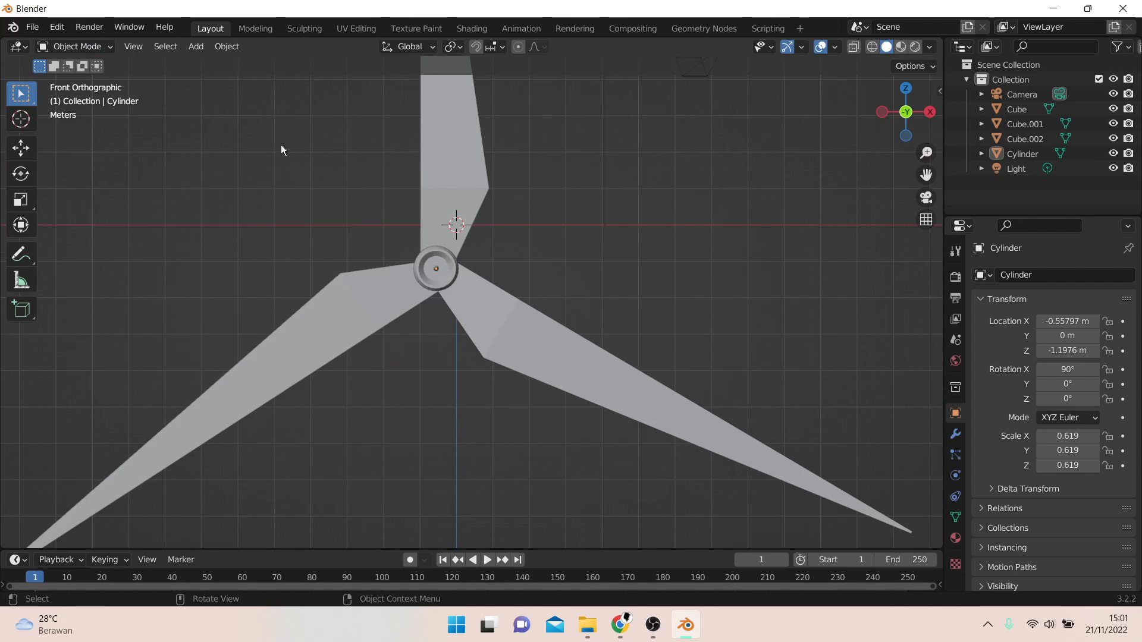
- Examine the detailed hub from an angle and the whole rotor from the front
middle_drag(512, 244, 600, 272)
scroll(601, 273, up, 3)
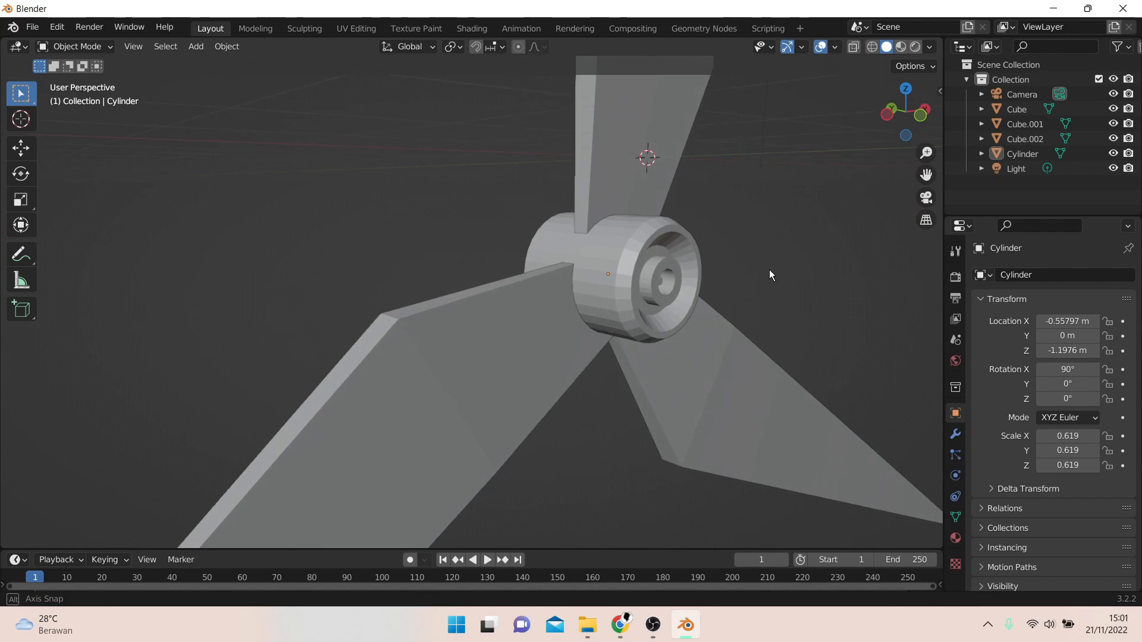
middle_drag(769, 270, 698, 214)
scroll(753, 268, down, 3)
key(KP_1)
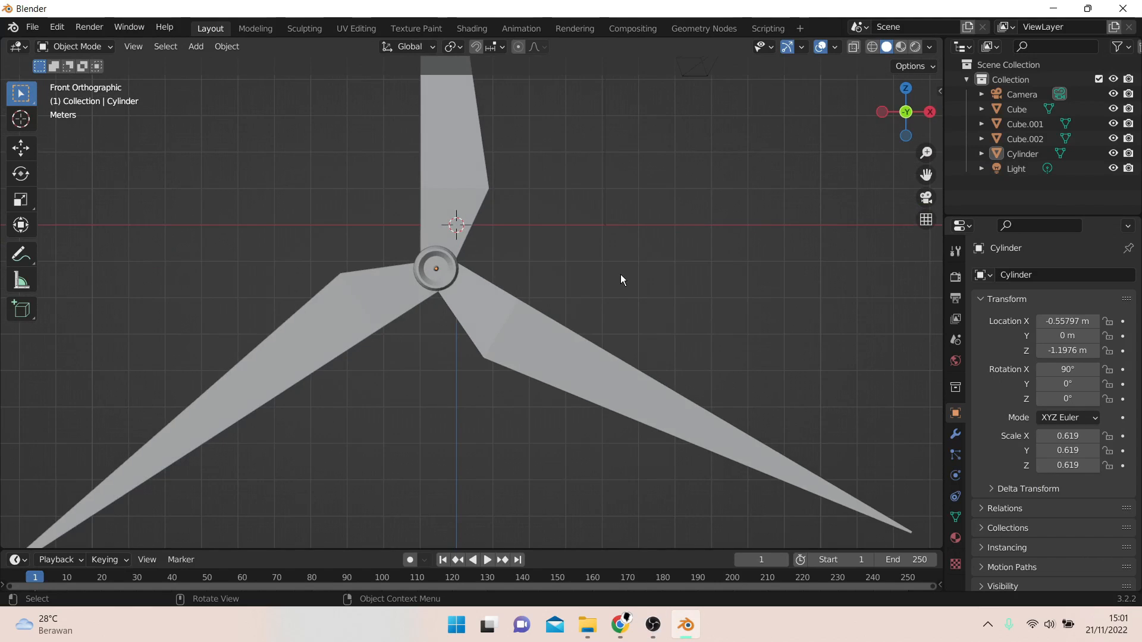
scroll(619, 274, down, 3)
scroll(512, 315, up, 1)
- Select the three blades and the hub, and move them up along Z so the hub sits at about Z 0.044 m
click(502, 330)
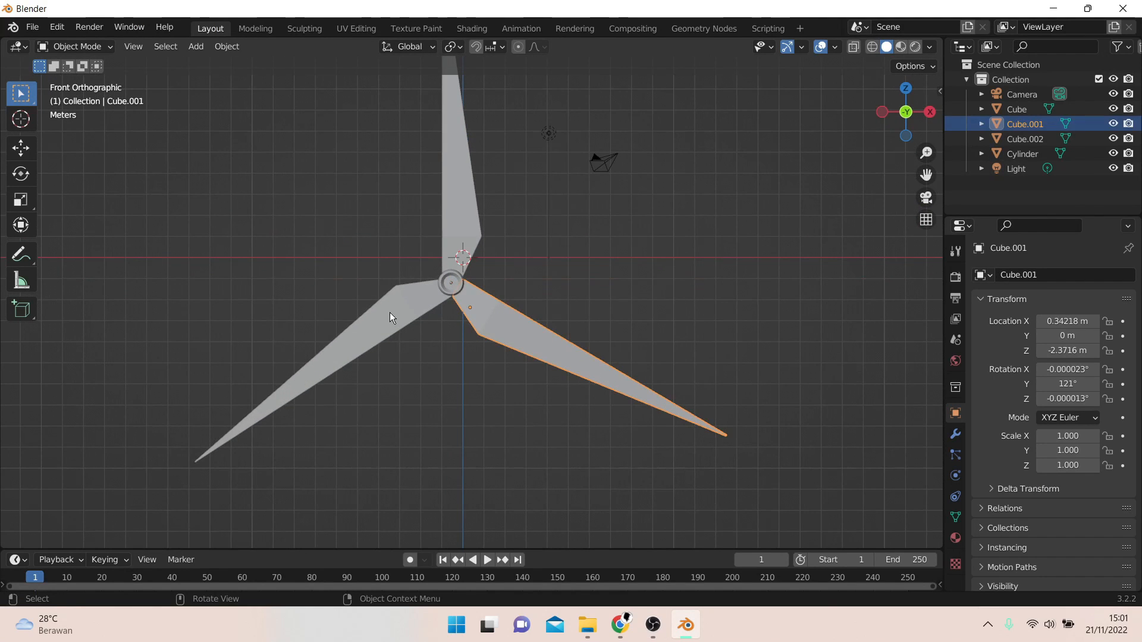
shift+click(390, 312)
shift+click(462, 280)
shift+click(452, 286)
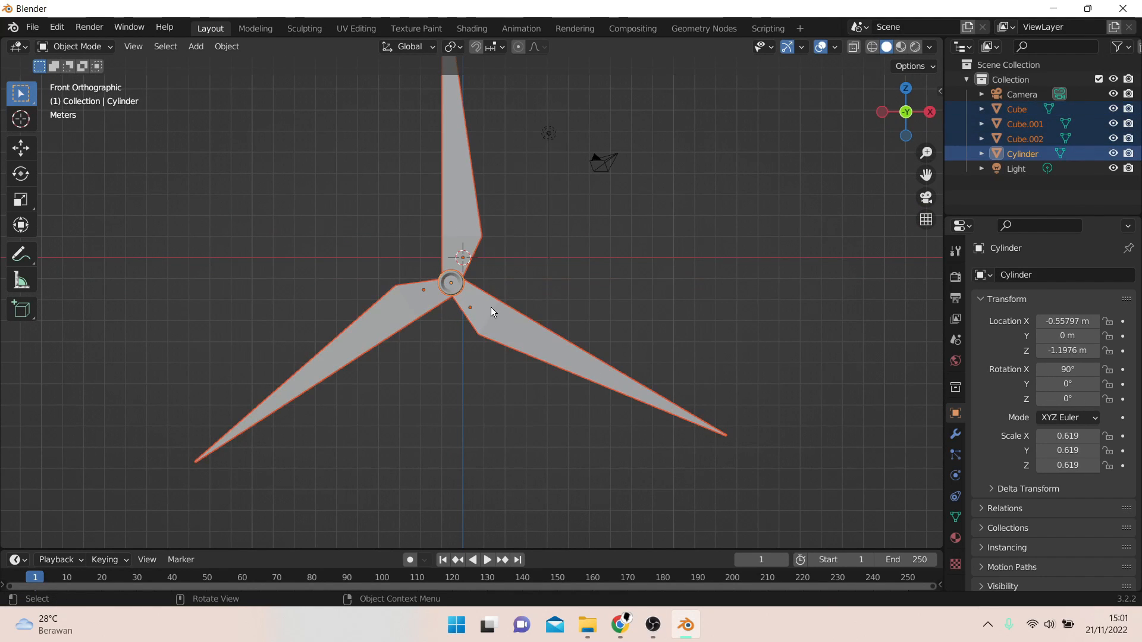
key(g)
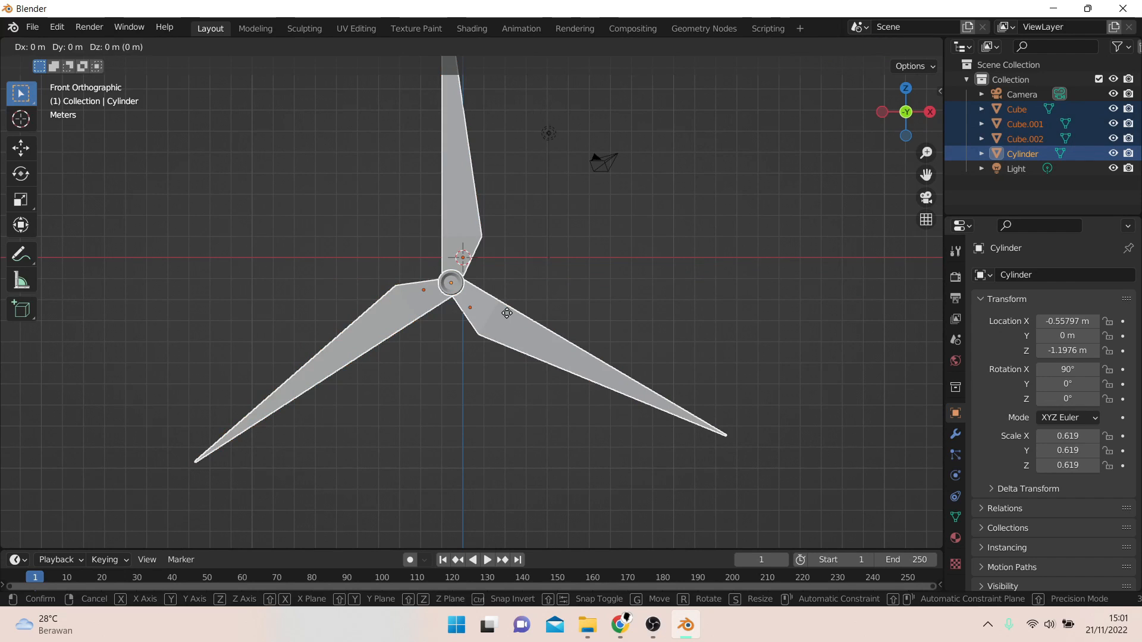
key(z)
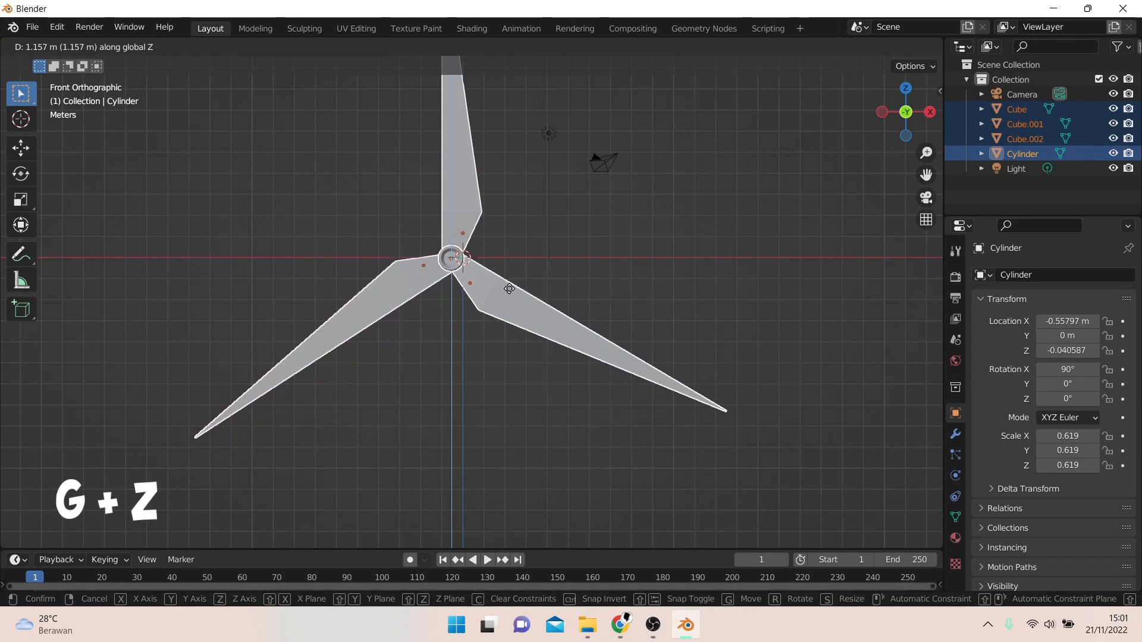
click(509, 288)
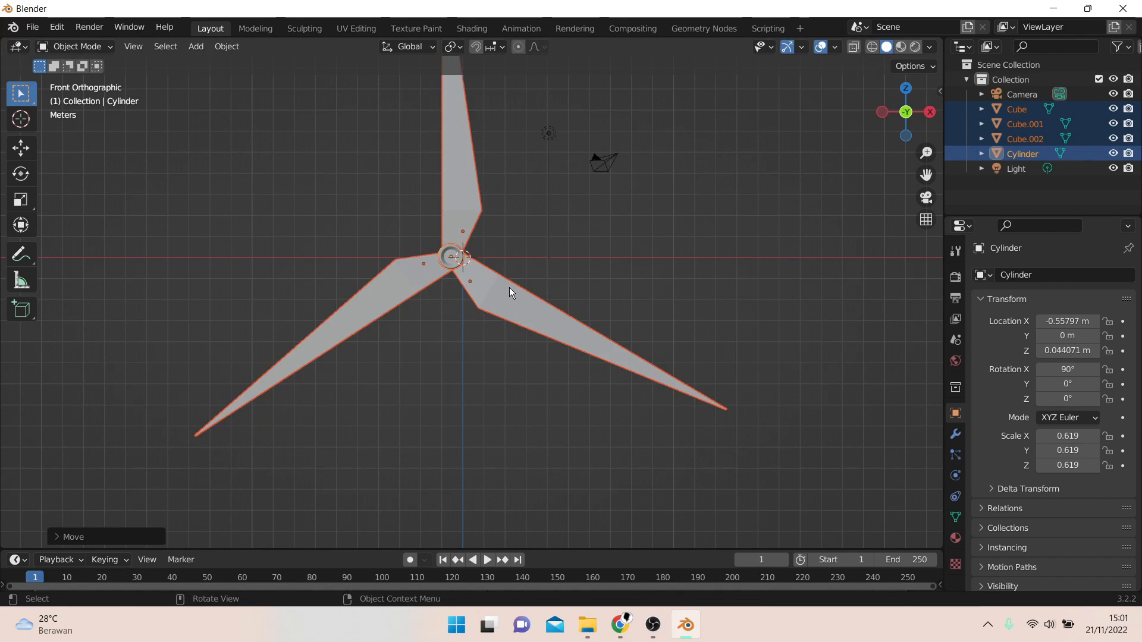
- Move the selected blades and hub along X until the hub sits at about X 0.006 m
key(g)
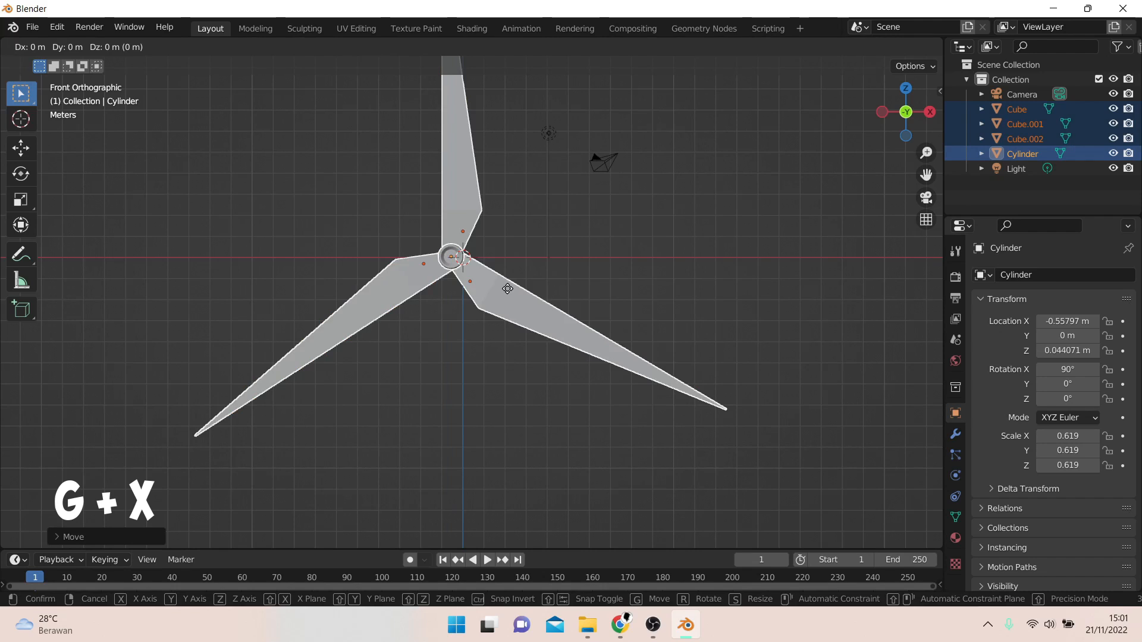
key(x)
click(523, 294)
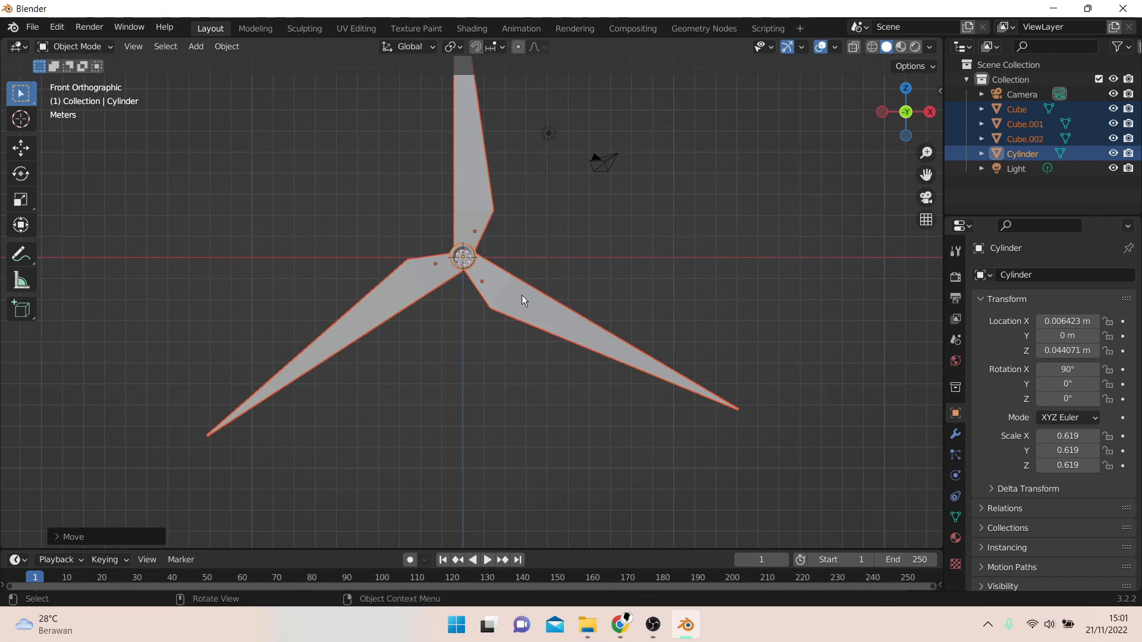
middle_drag(522, 295, 573, 293)
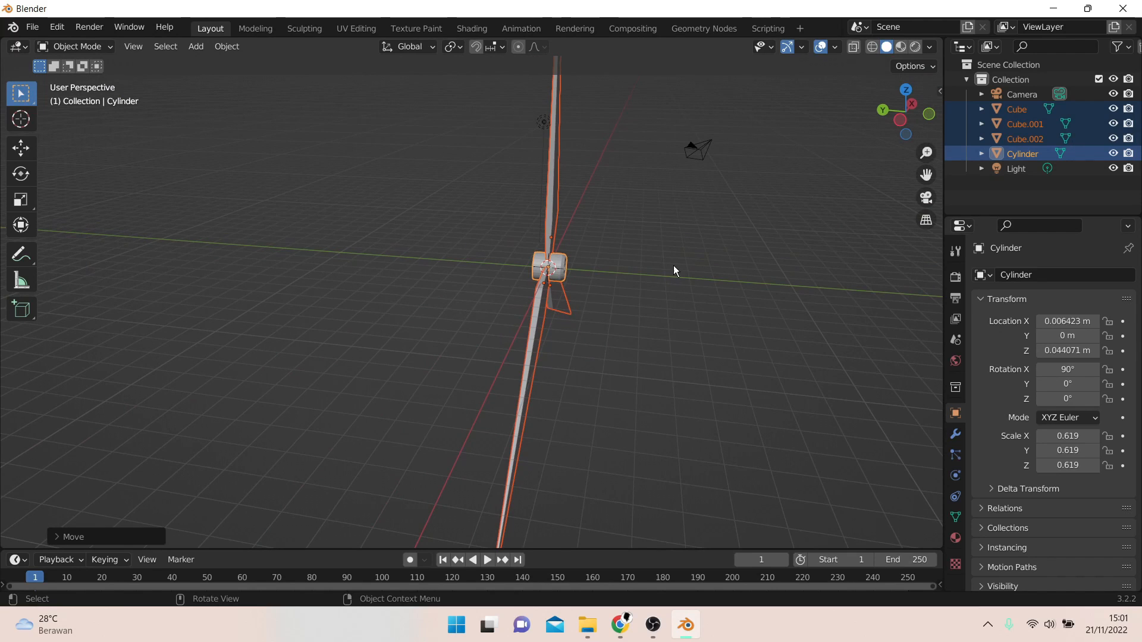
- Add a mesh cylinder at the world origin
key(KP_1)
key(shift+a)
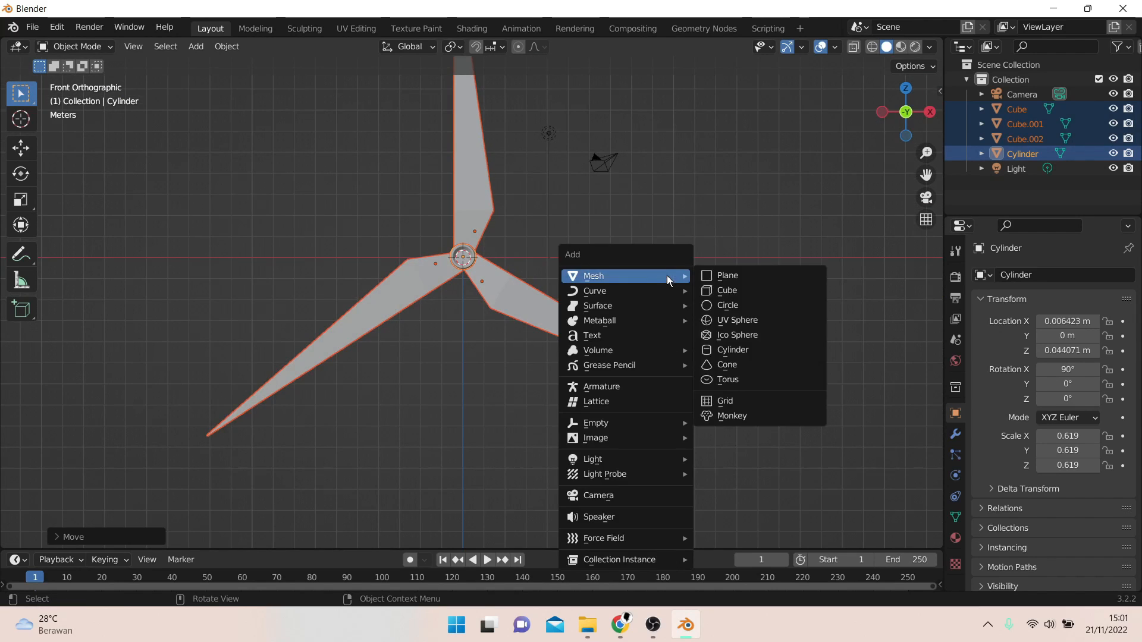
key(shift+a)
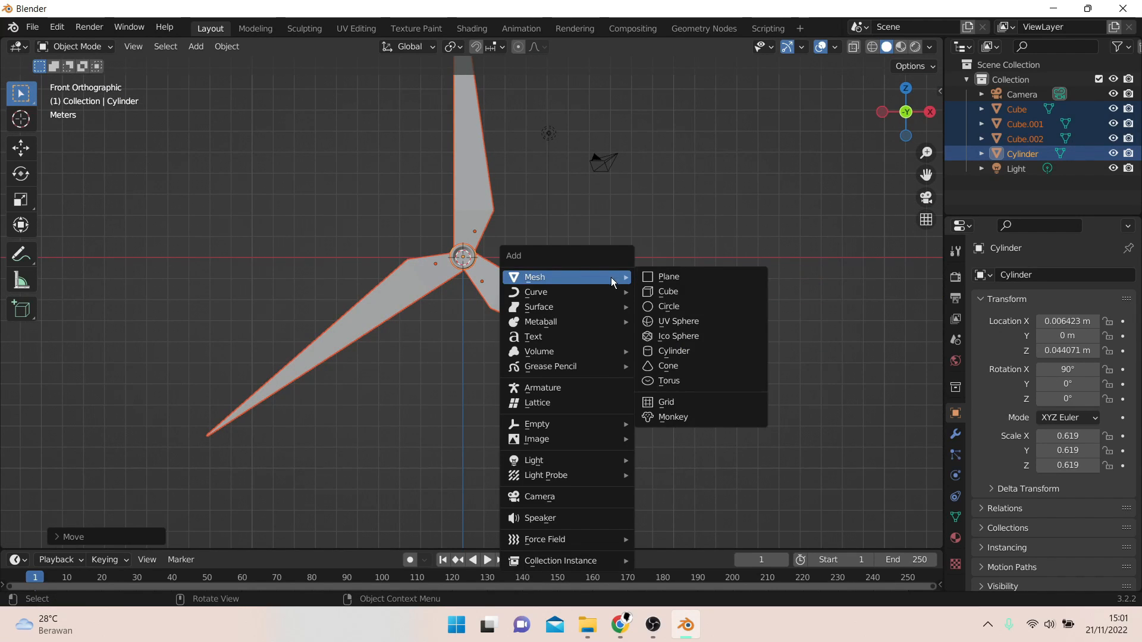
click(684, 351)
scroll(581, 284, down, 3)
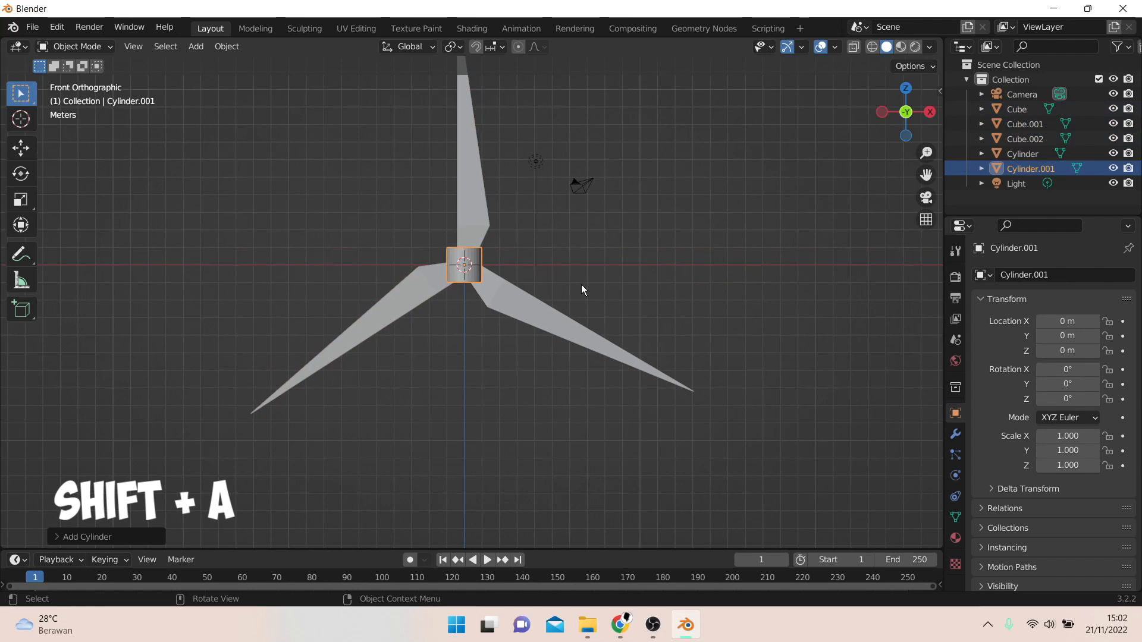
- Stretch the new cylinder along Z into a tall pole by scaling its two end faces apart in Edit Mode, and return to Object Mode
middle_drag(554, 281, 493, 330)
click(74, 47)
click(100, 81)
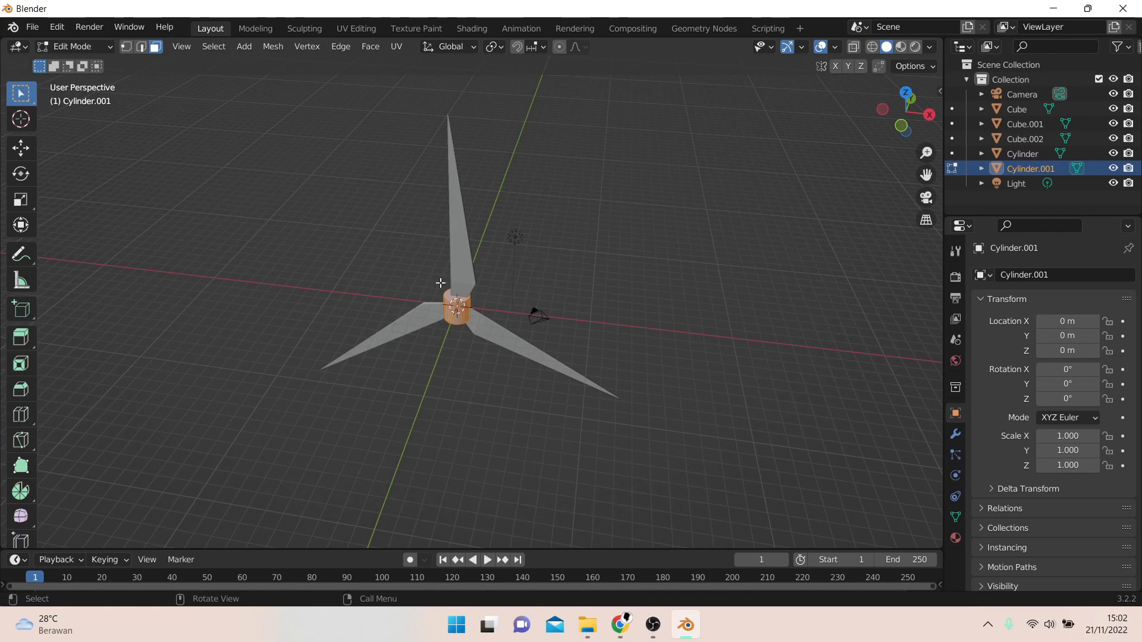
scroll(493, 284, up, 4)
click(446, 293)
middle_drag(477, 326, 495, 232)
shift+click(461, 206)
middle_drag(619, 265, 622, 231)
middle_drag(619, 185, 629, 288)
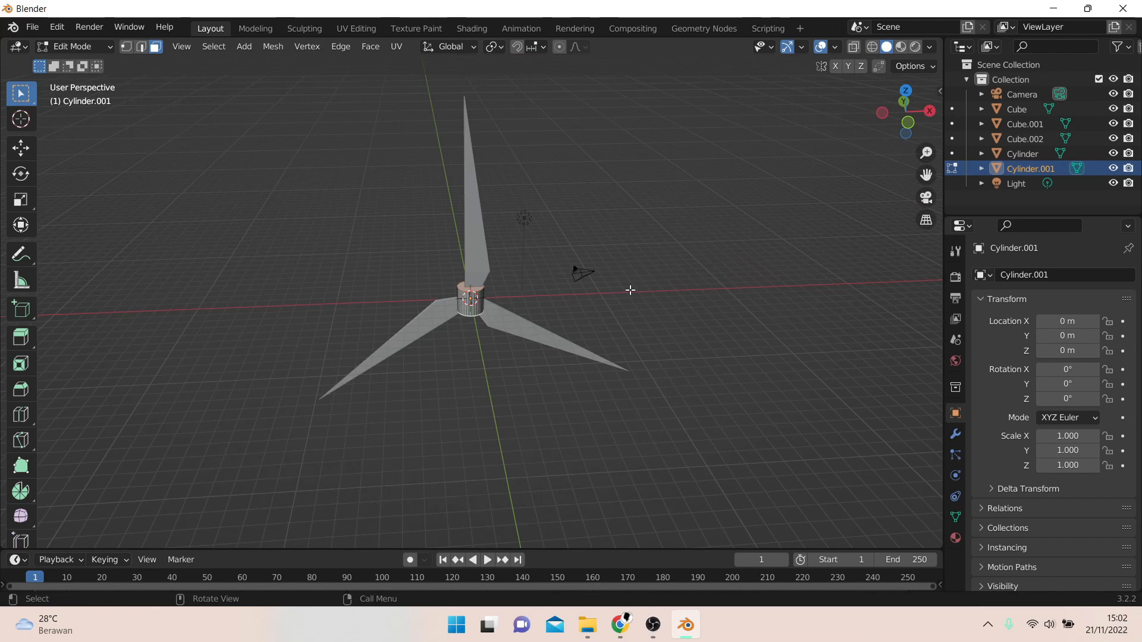
key(s)
key(z)
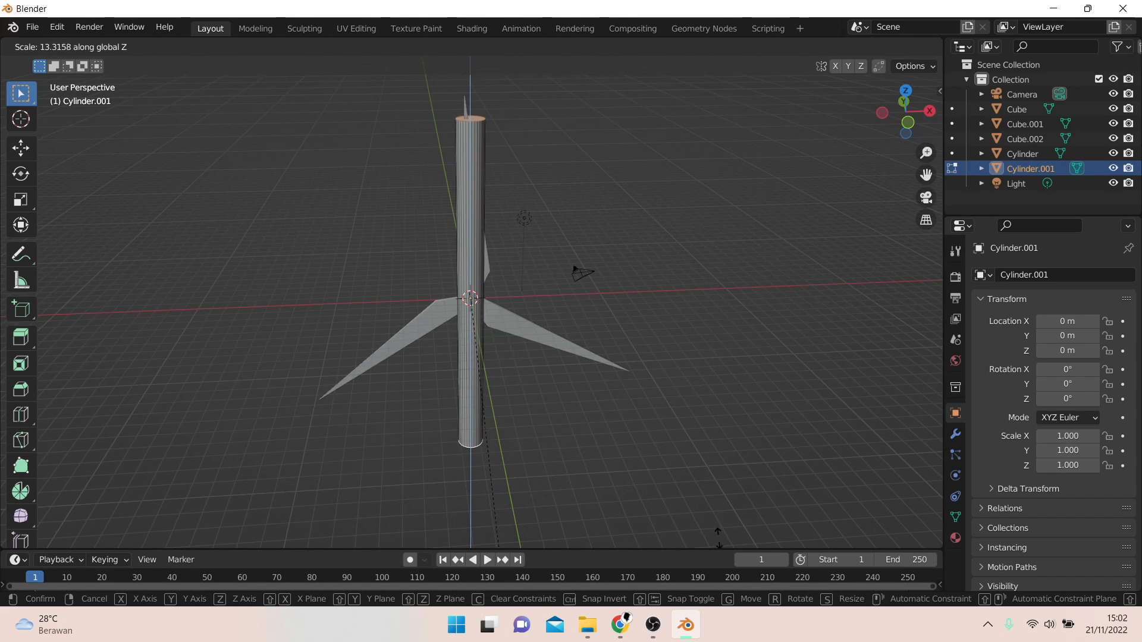
click(667, 501)
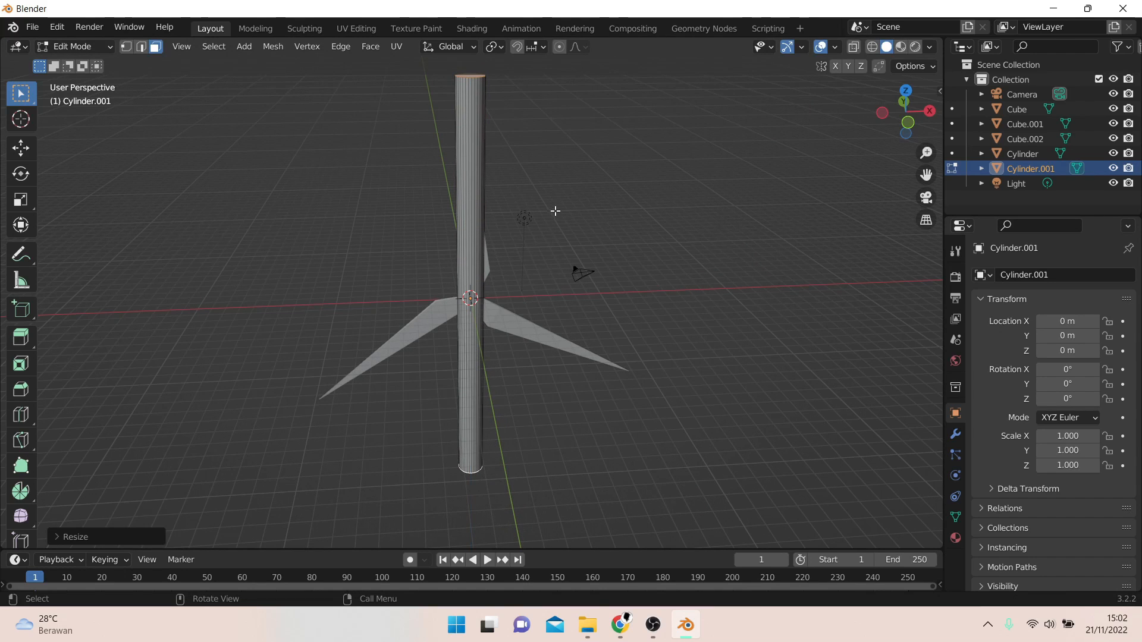
click(110, 48)
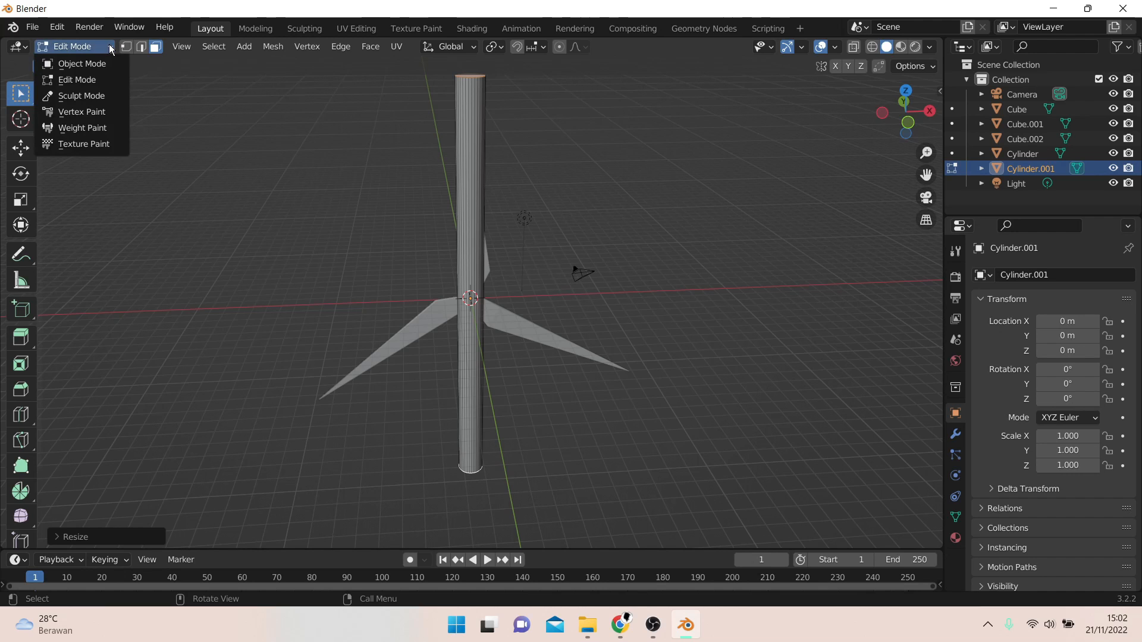
click(82, 64)
- Scale the whole pole cylinder up uniformly to about 1.455
scroll(456, 161, down, 3)
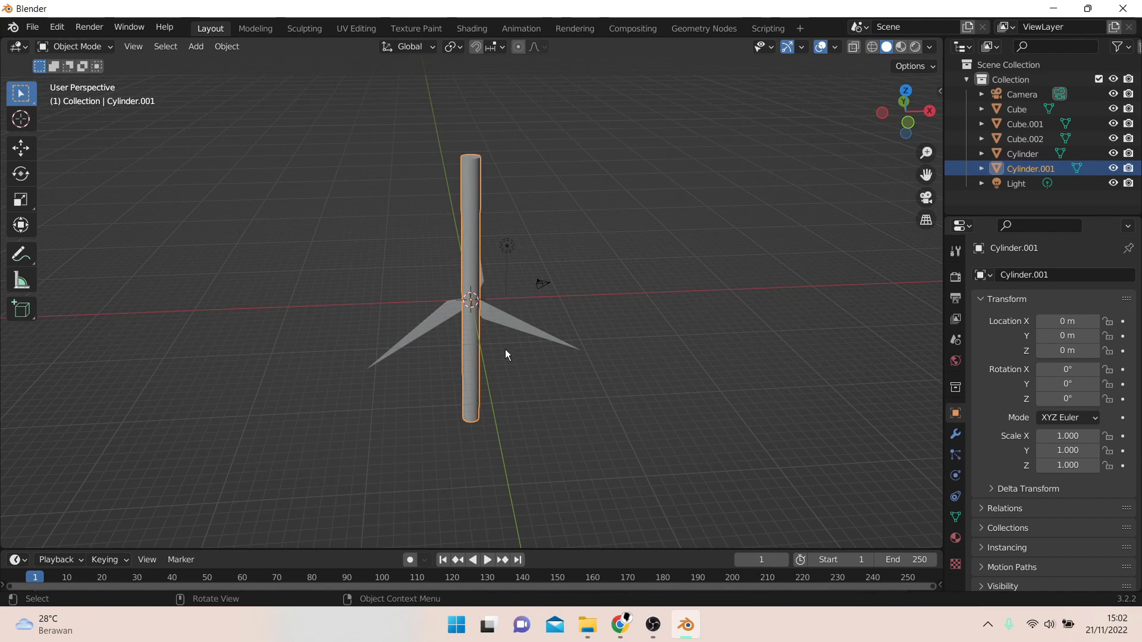
key(s)
click(515, 378)
middle_drag(515, 378, 615, 282)
key(KP_1)
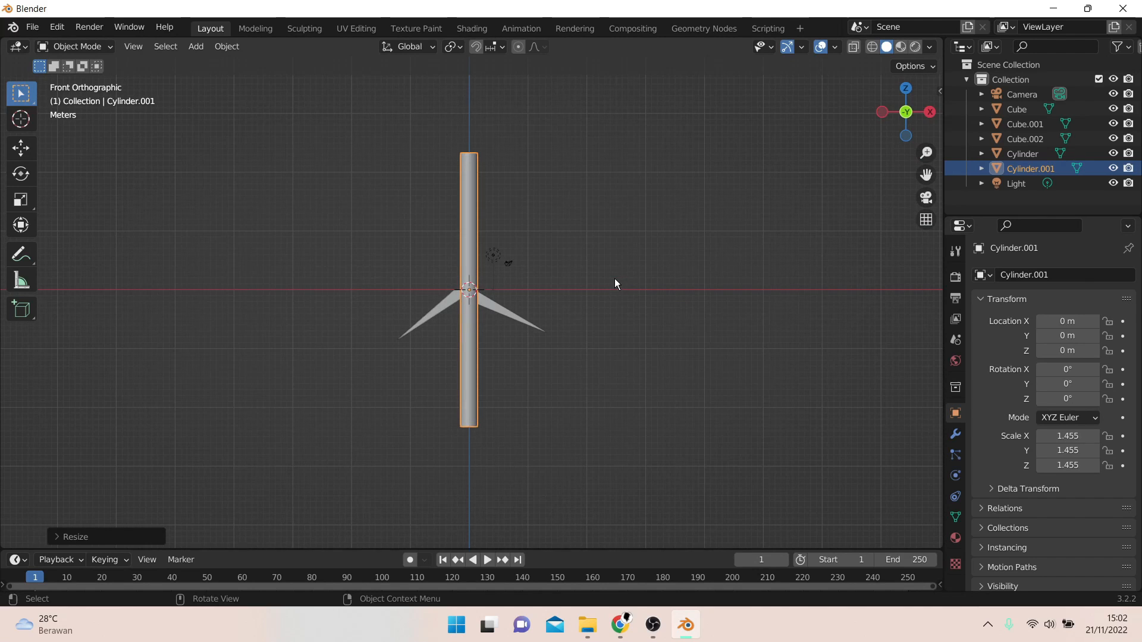
key(KP_3)
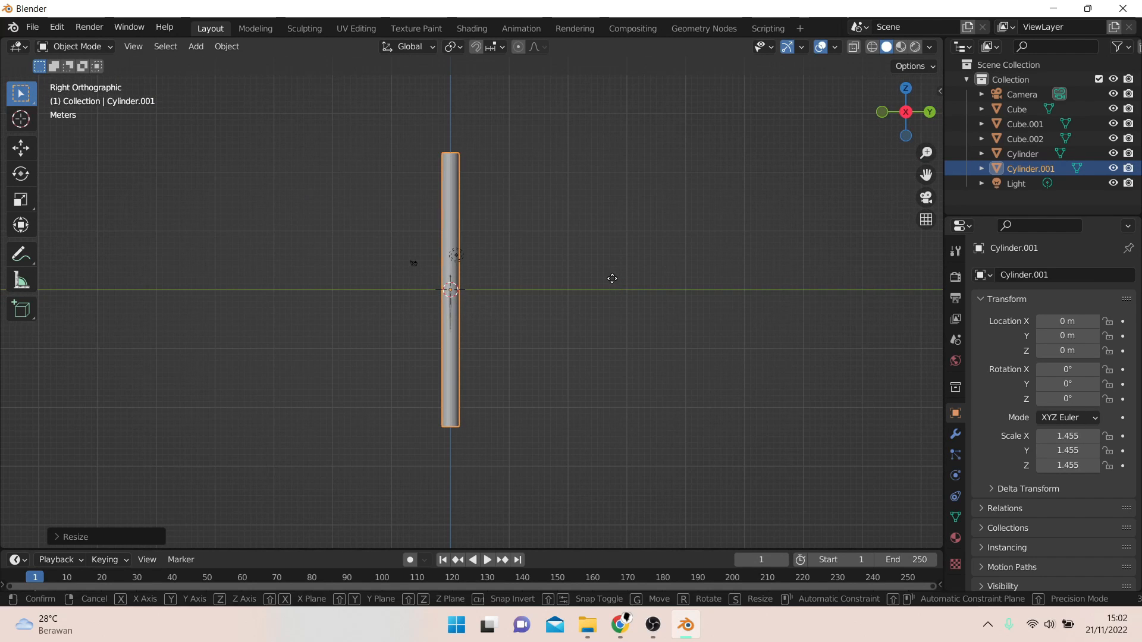
key(g)
key(x)
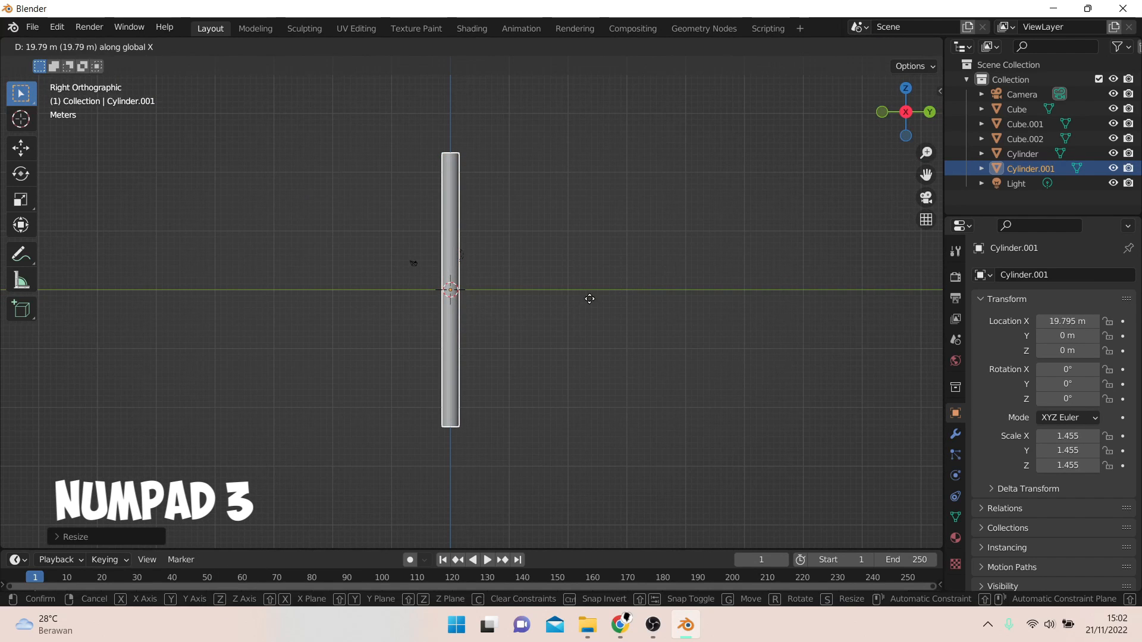
key(Escape)
- Move the pole behind the rotor along Y to about Y 3.13 m
key(g)
key(y)
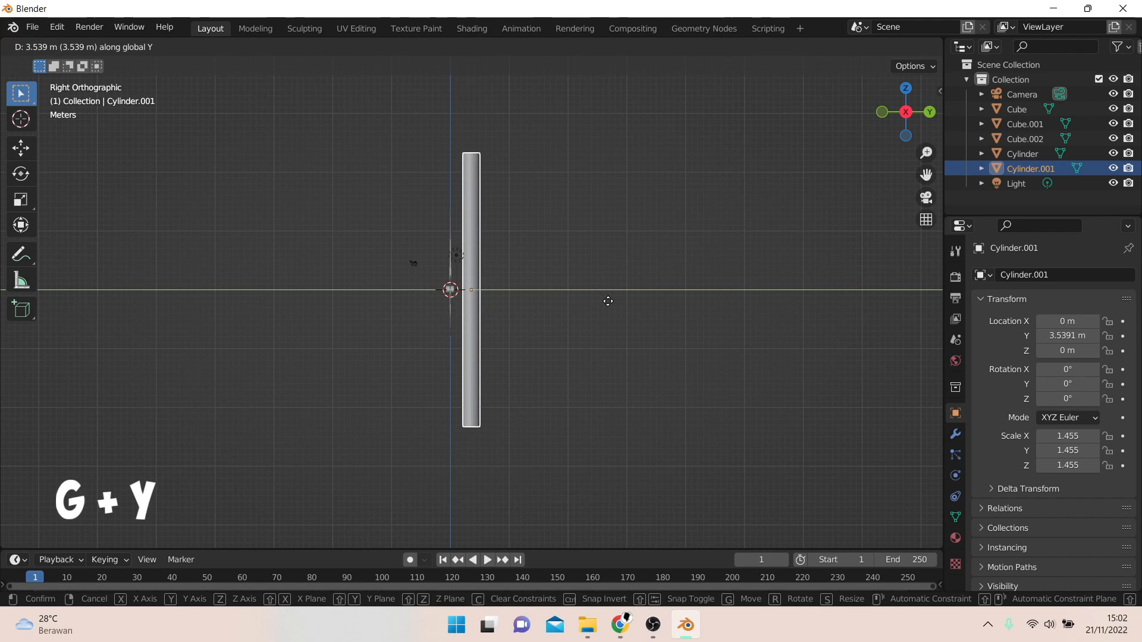
click(597, 302)
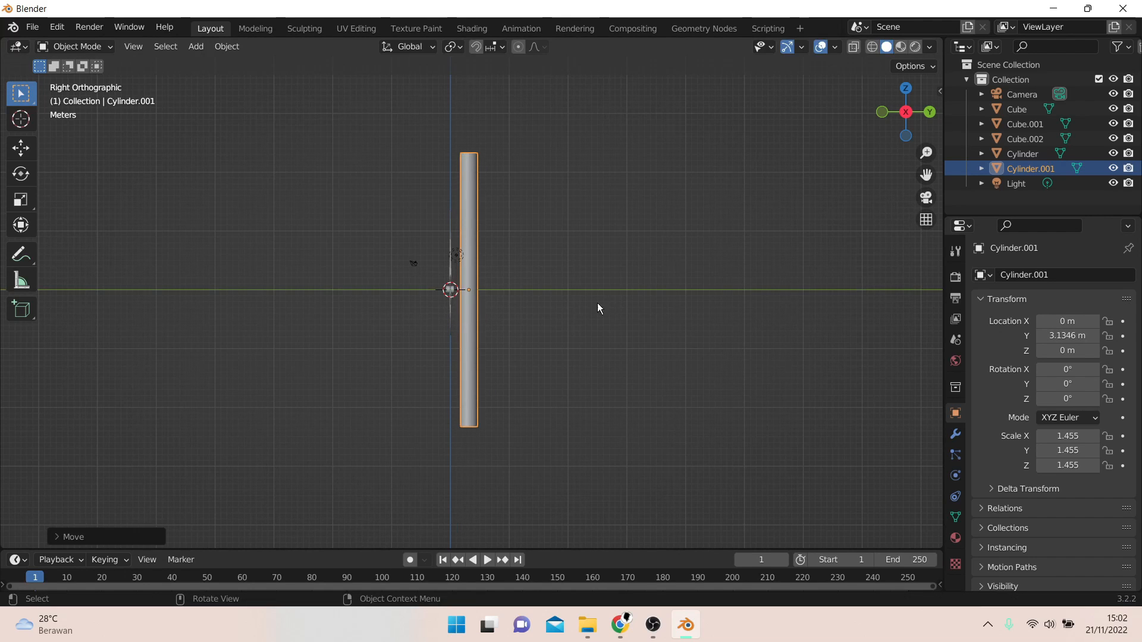
- Move the pole down along Z to about Z -24.23 m, bringing its upper end just below the hub
scroll(508, 244, up, 3)
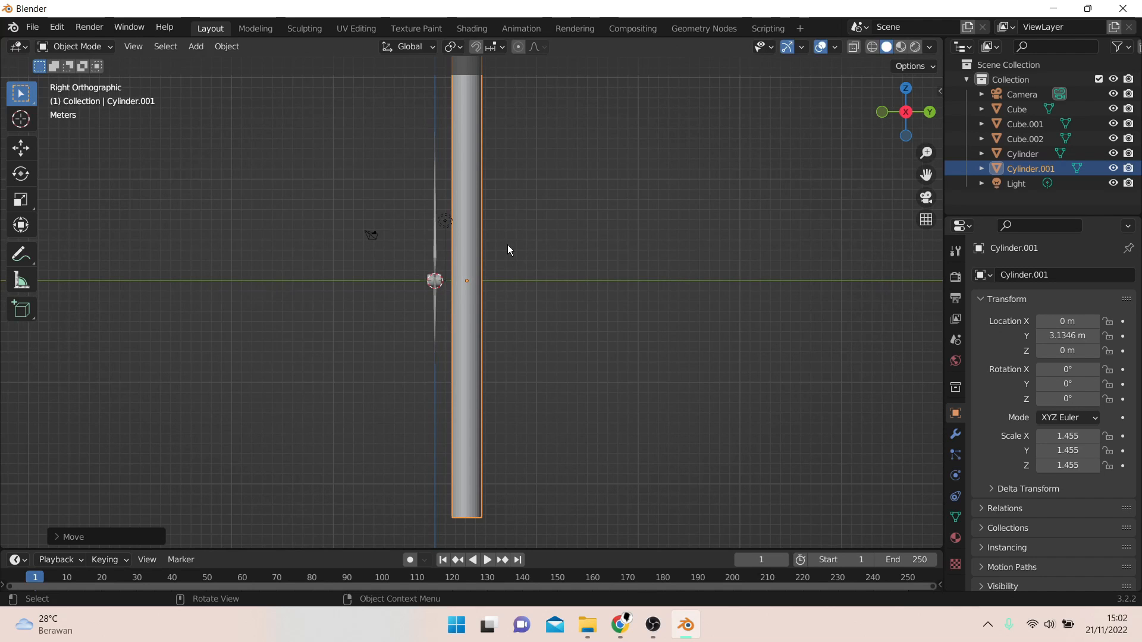
key(g)
key(z)
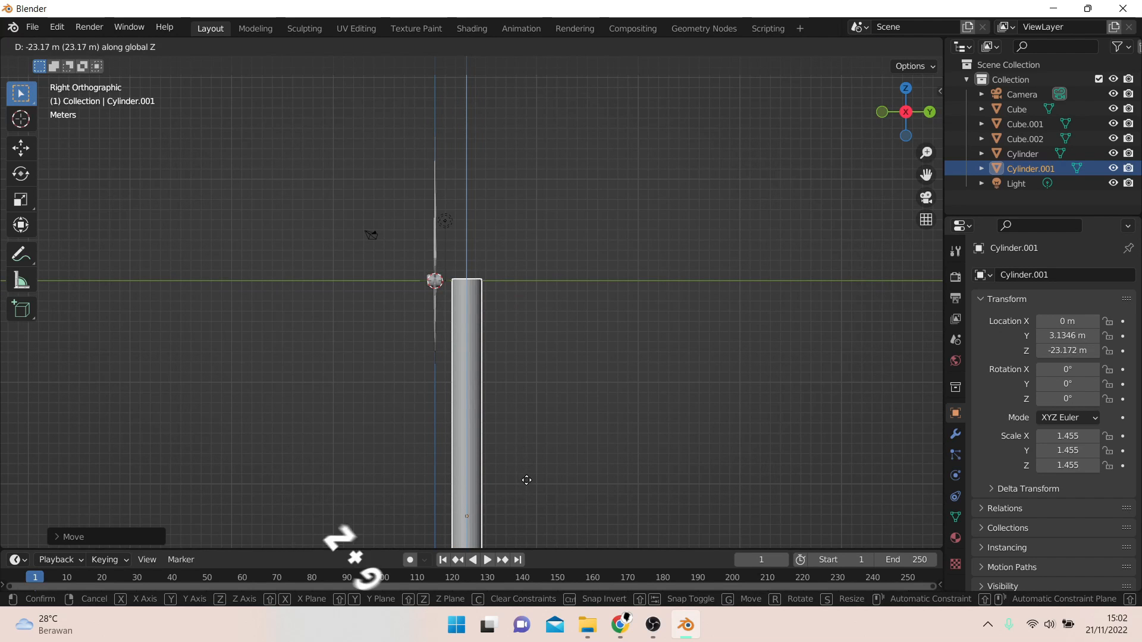
click(527, 496)
middle_drag(527, 496, 600, 304)
scroll(559, 408, down, 4)
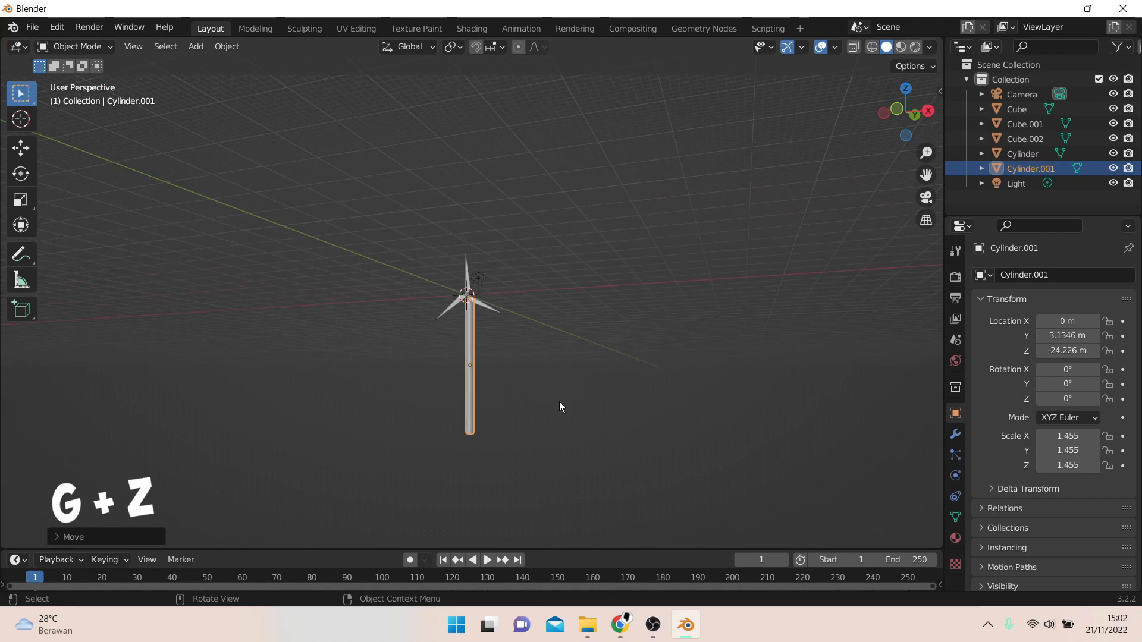
middle_drag(560, 408, 433, 367)
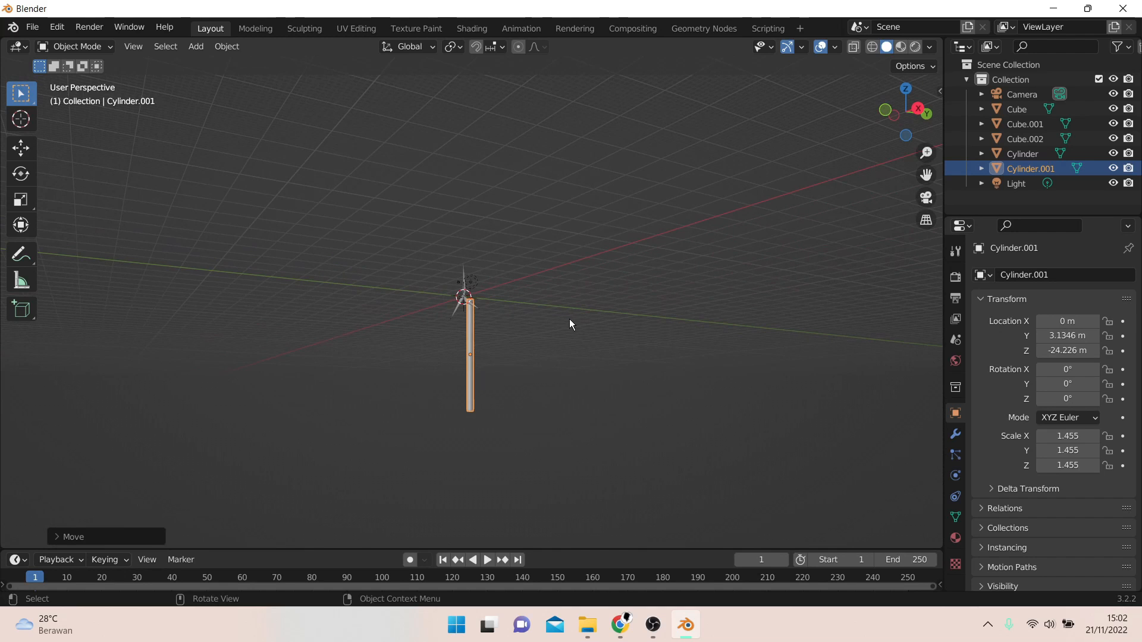
- Shorten the pole along Z by scaling its two end faces closer together in Edit Mode, and return to Object Mode
key(KP_3)
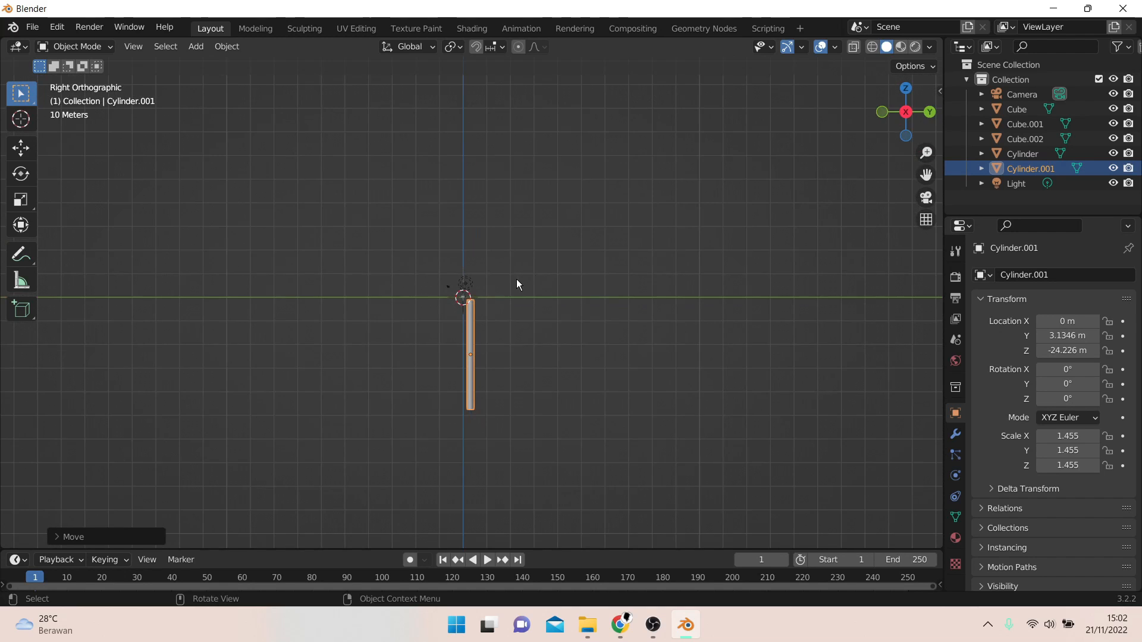
scroll(487, 278, up, 10)
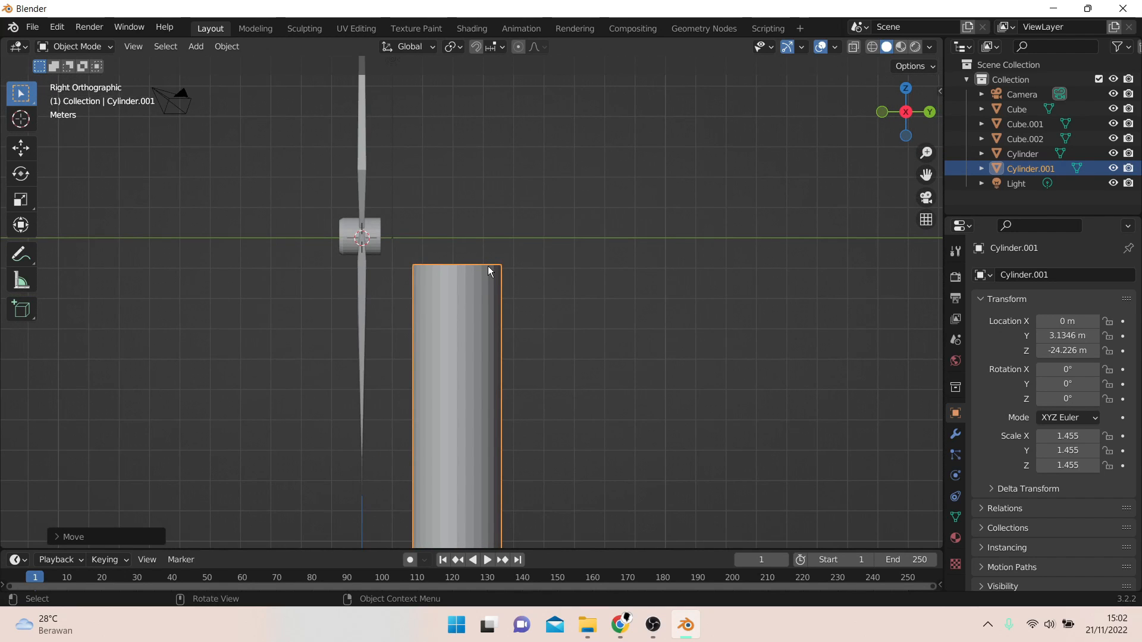
middle_drag(493, 276, 473, 253)
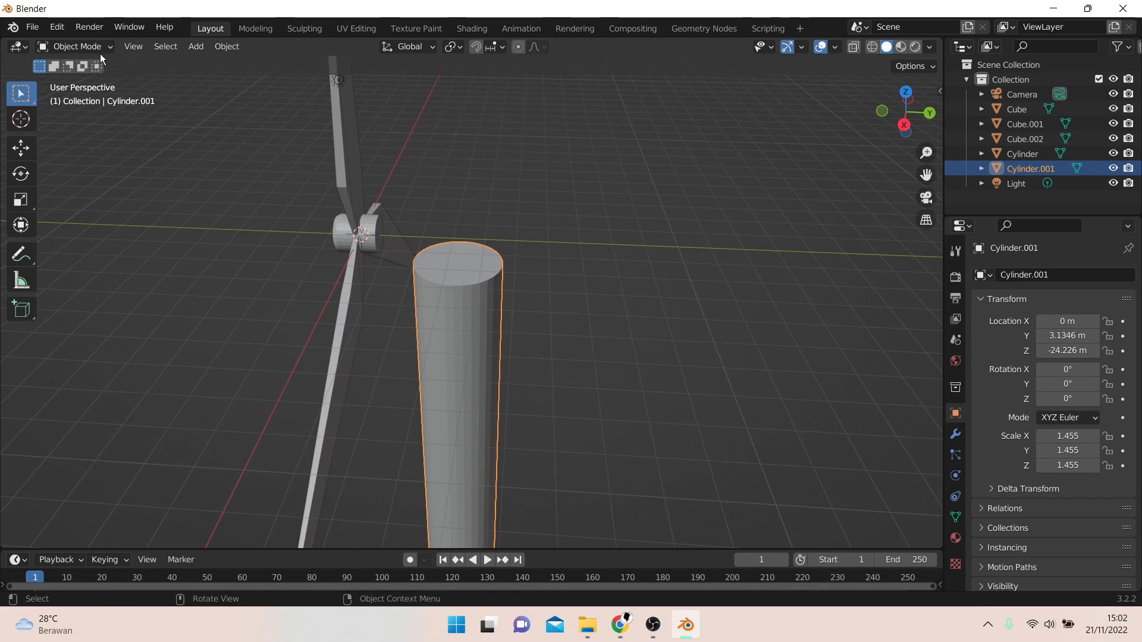
click(84, 53)
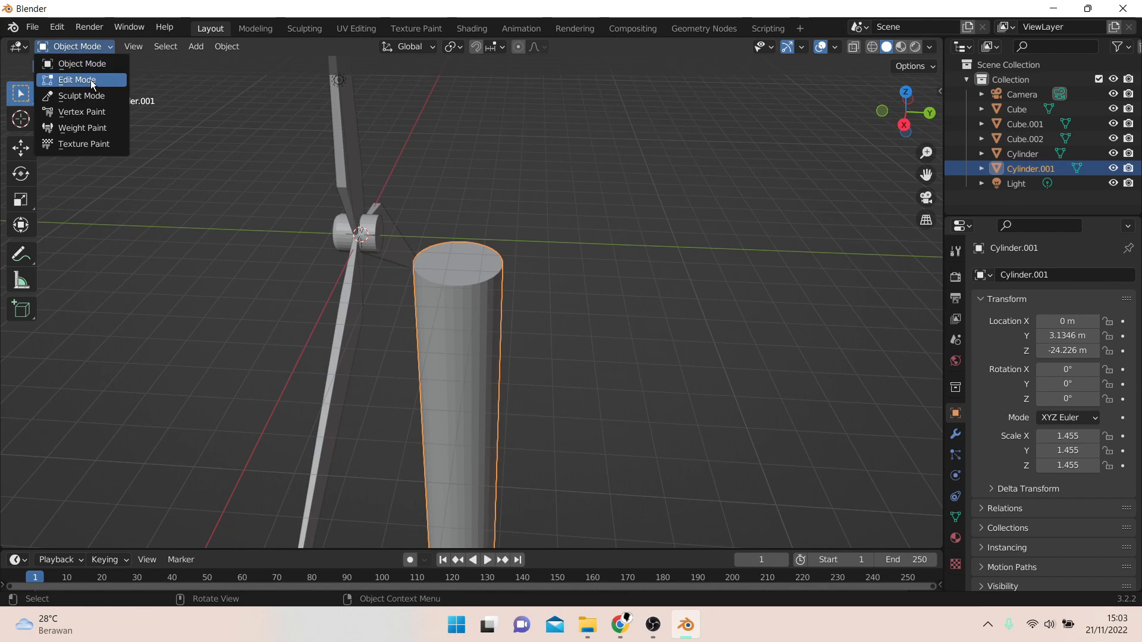
click(75, 78)
middle_drag(517, 405, 546, 495)
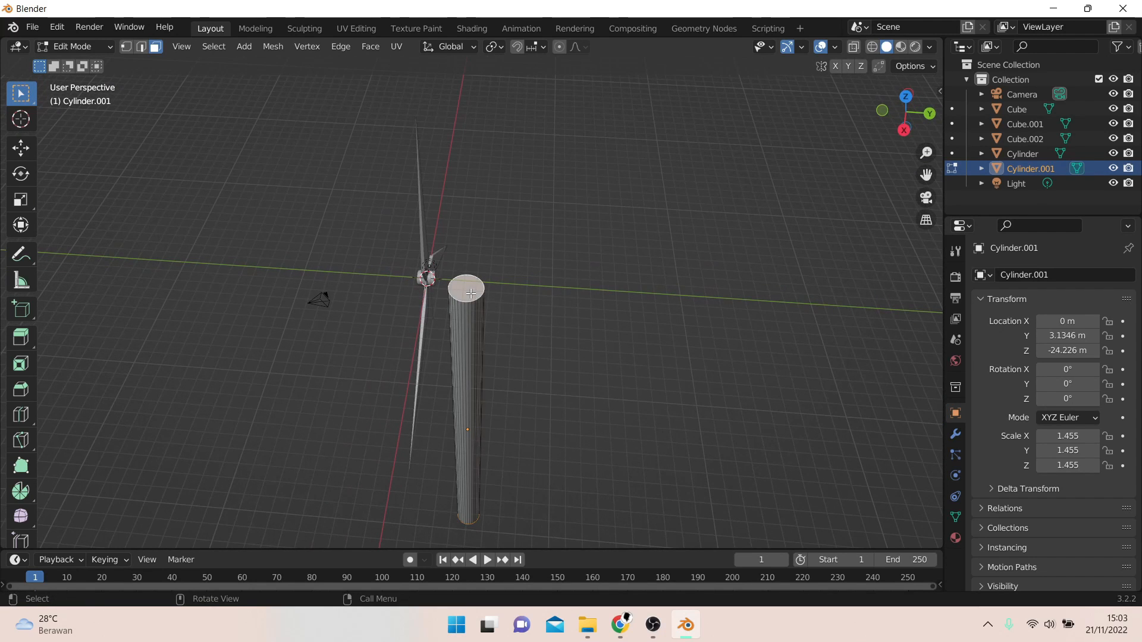
key(s)
key(z)
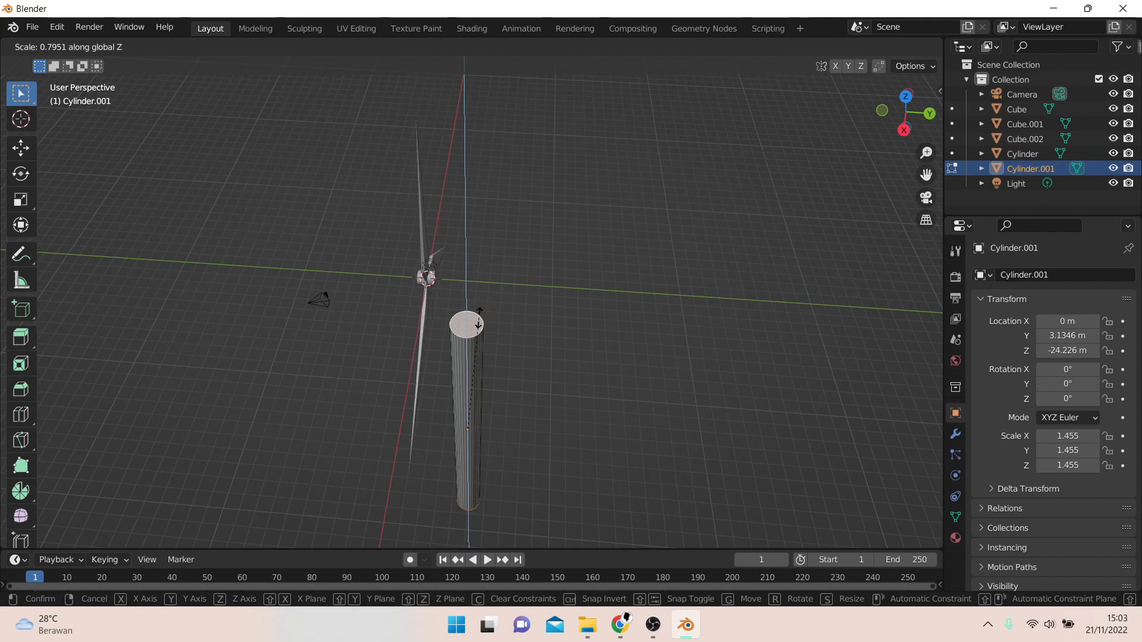
click(482, 334)
mouse_move(482, 334)
middle_down()
mouse_move(543, 354)
mouse_move(553, 317)
mouse_move(536, 362)
mouse_move(486, 345)
middle_up()
click(83, 47)
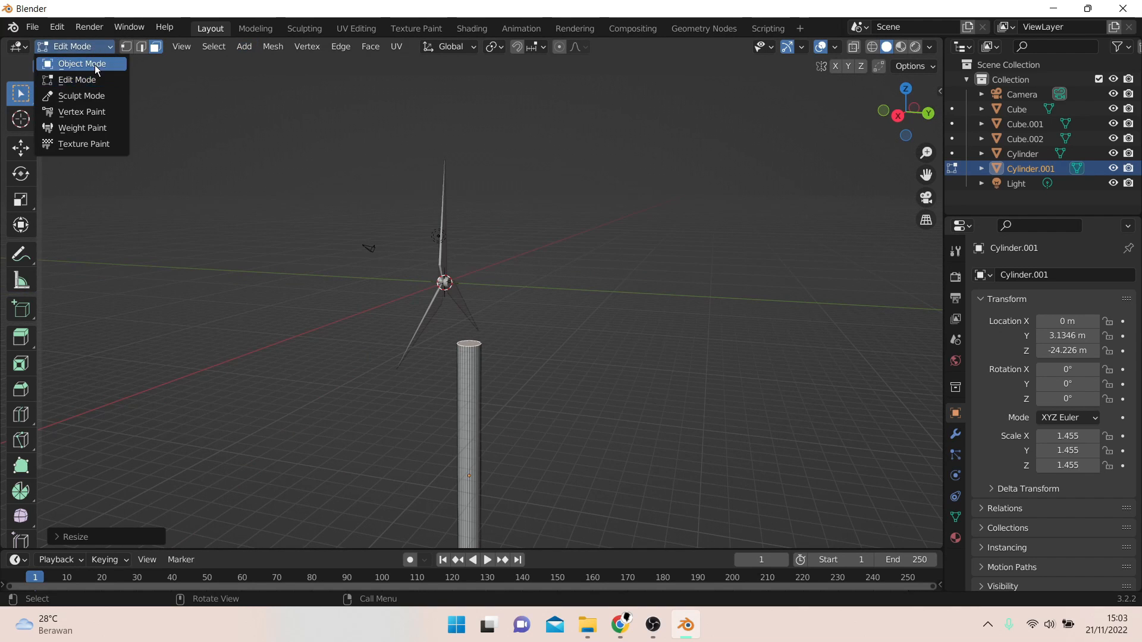
click(94, 64)
- Raise the shortened pole along Z to about Z -16.63 m so its upper end is level with the hub
middle_drag(430, 245, 591, 284)
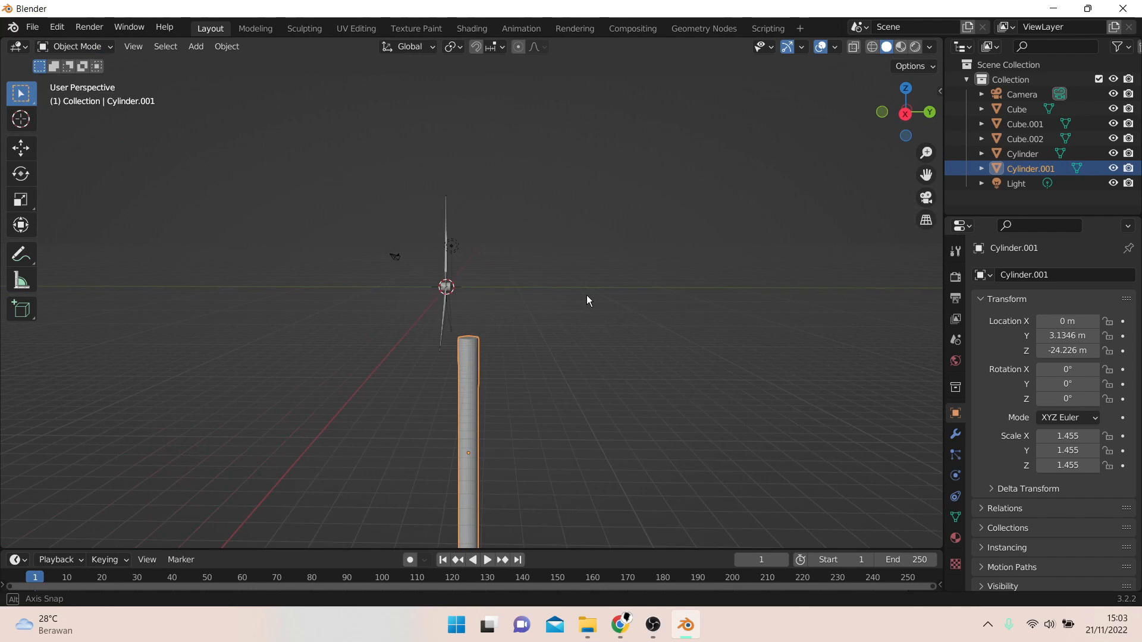
key(g)
key(z)
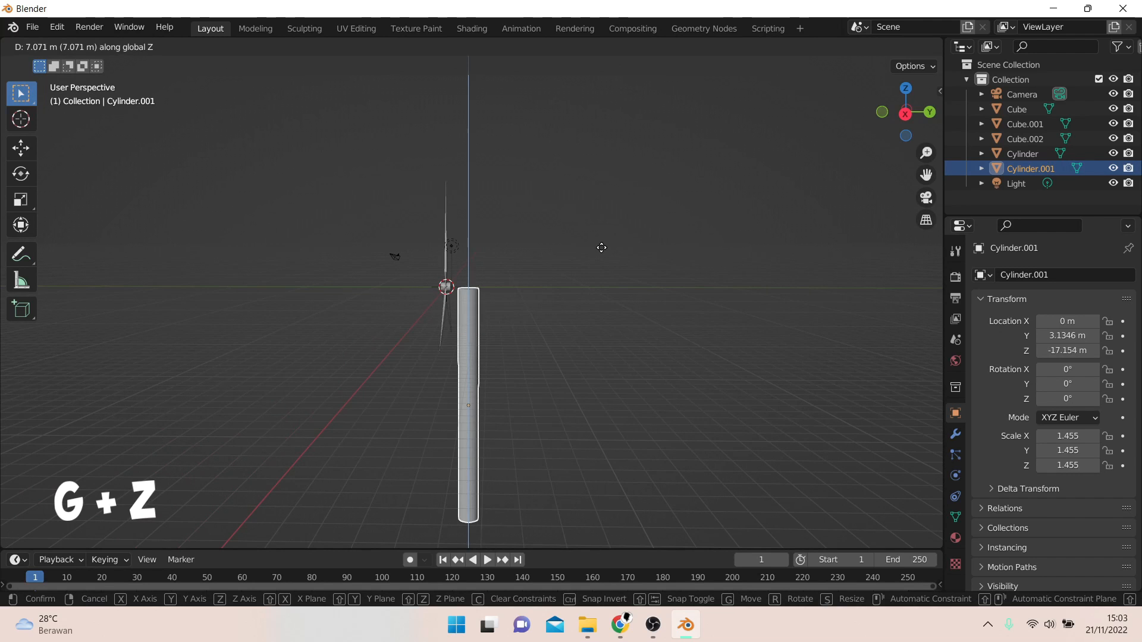
click(601, 246)
key(KP_3)
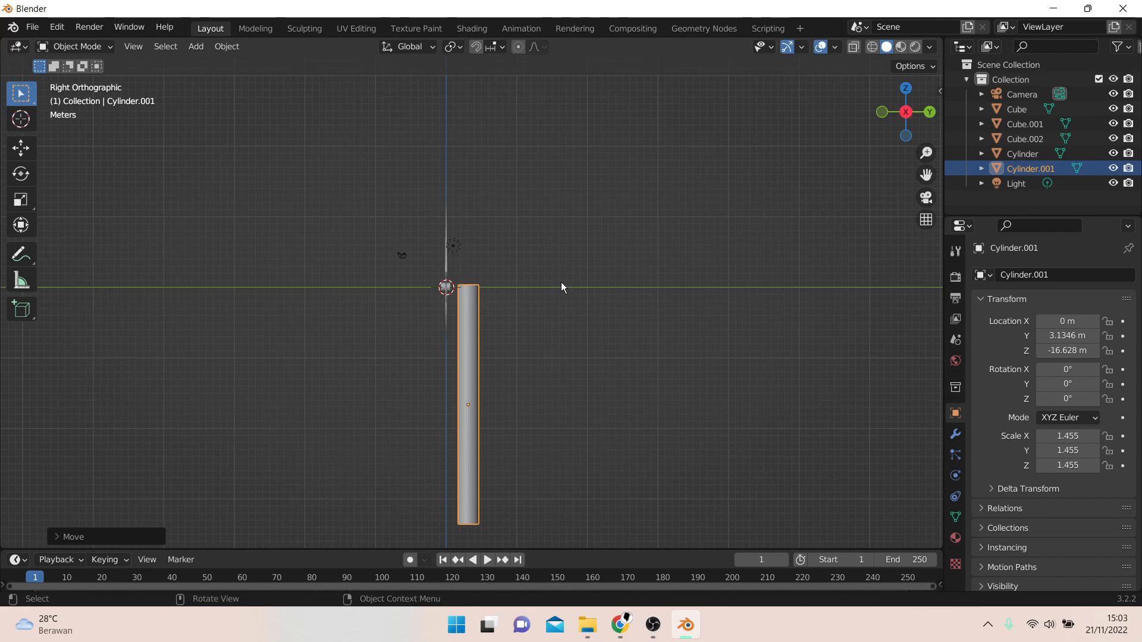
- Examine the pole's upper end and its position relative to the hub from several angles
middle_drag(561, 287, 494, 308)
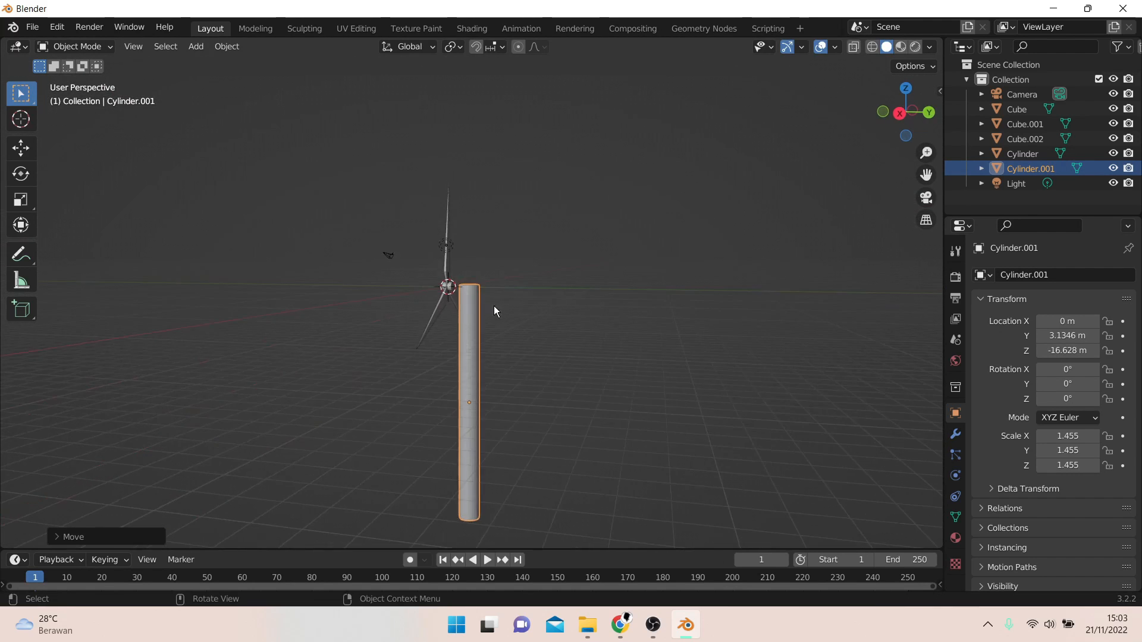
scroll(491, 220, up, 8)
middle_drag(525, 188, 526, 254)
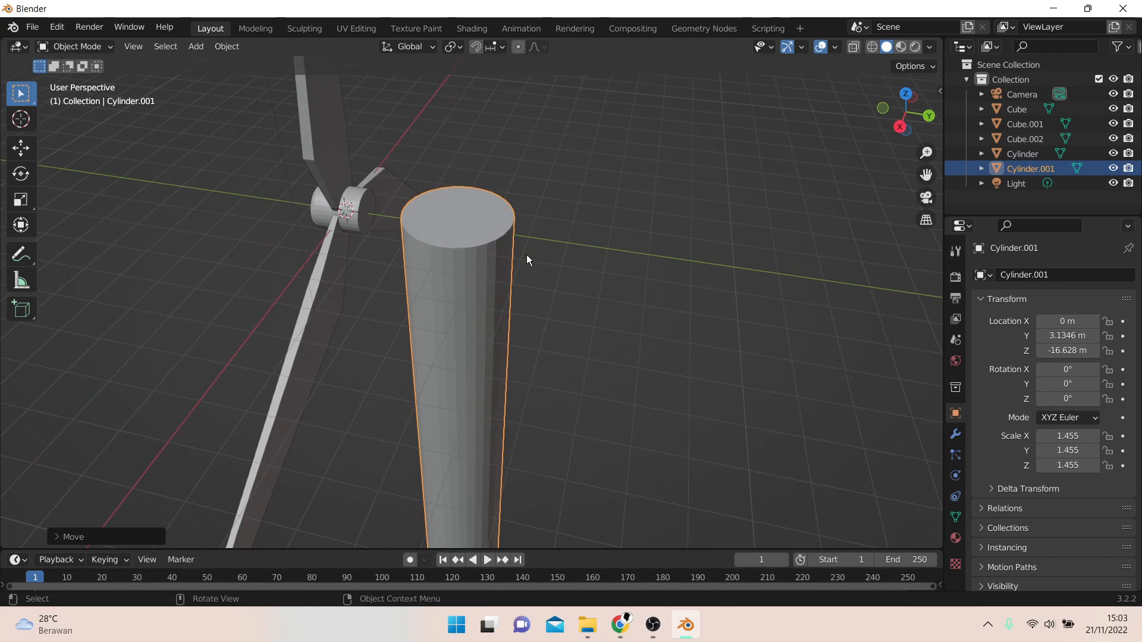
scroll(523, 307, down, 5)
scroll(506, 324, up, 4)
middle_drag(506, 324, 516, 238)
scroll(493, 369, down, 7)
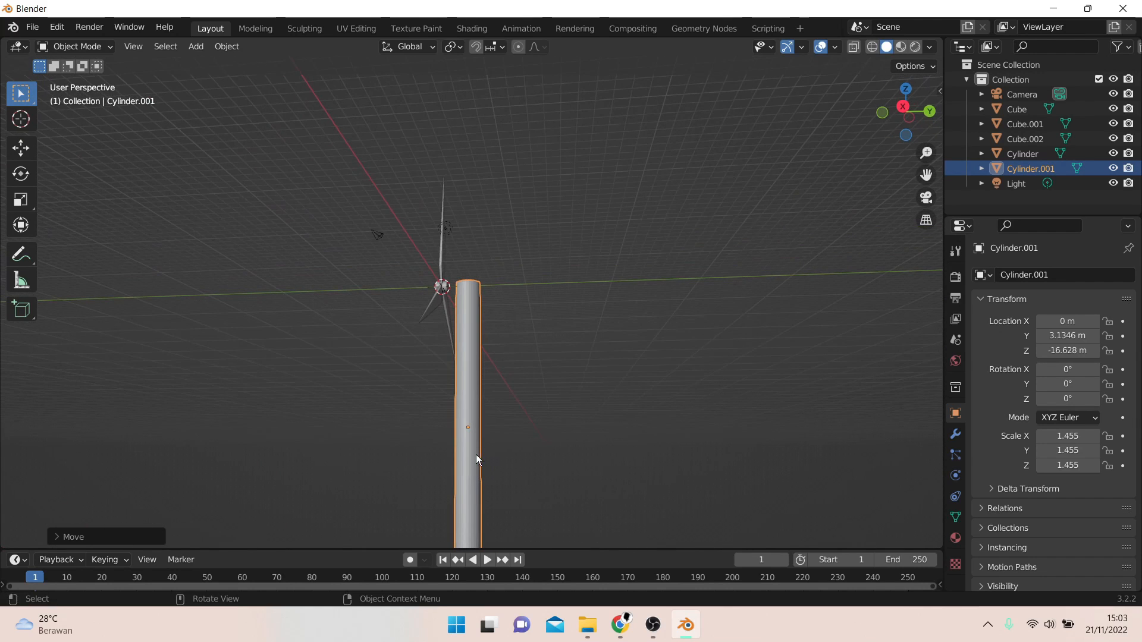
- In Edit Mode, extrude the pole's bottom face straight down to form a short base section
click(98, 46)
click(94, 77)
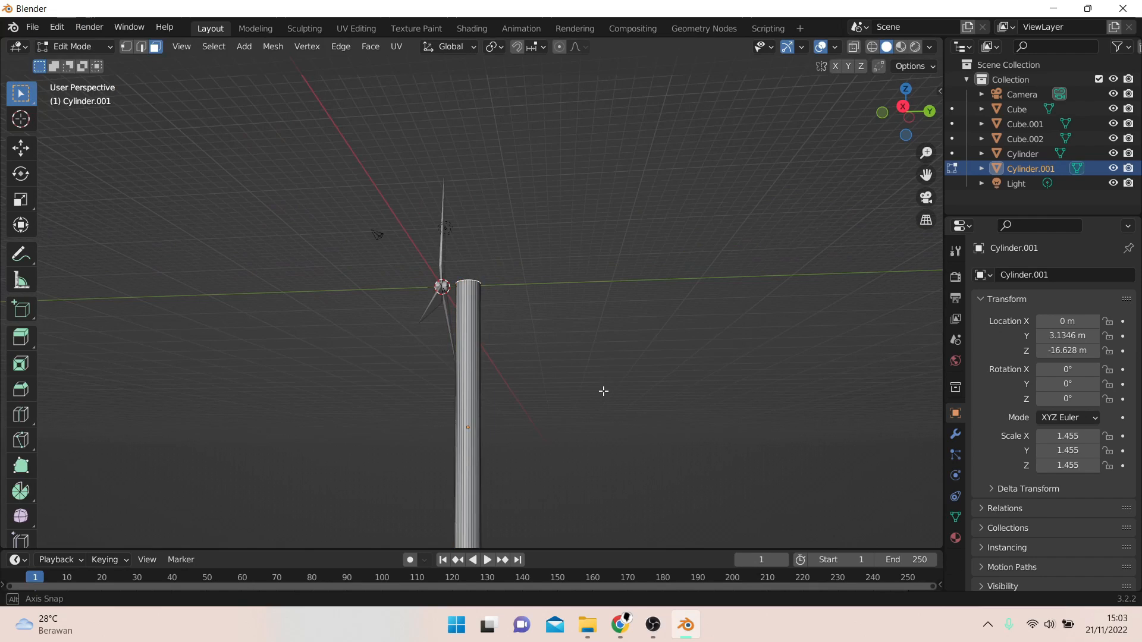
middle_drag(603, 390, 587, 348)
middle_drag(538, 478, 573, 406)
scroll(572, 404, up, 6)
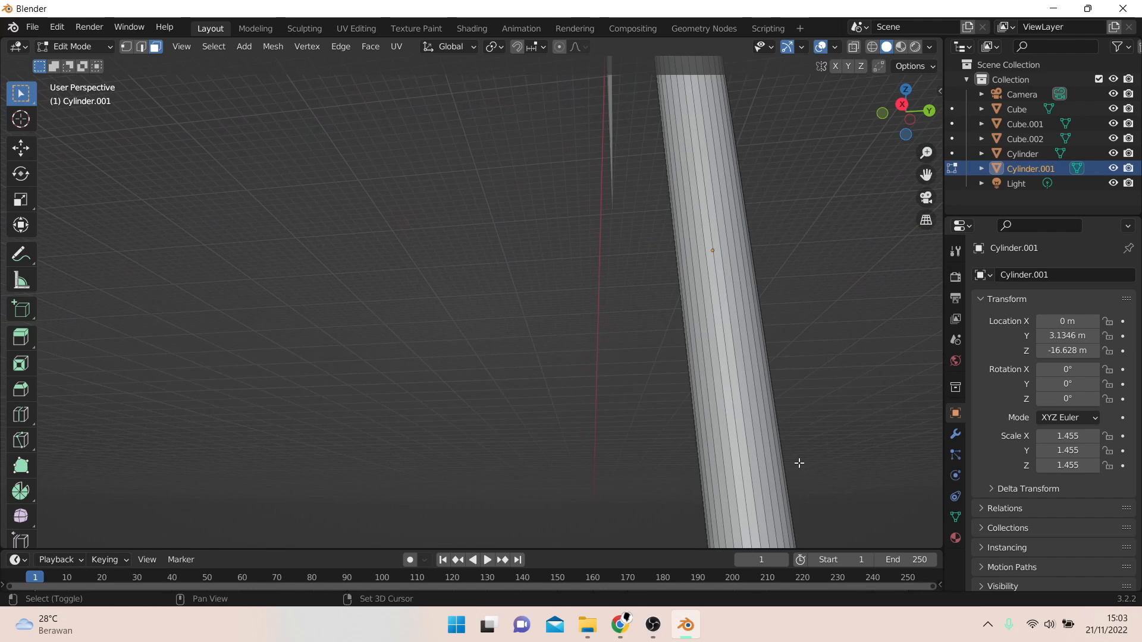
shift+middle_drag(799, 463, 684, 179)
key(e)
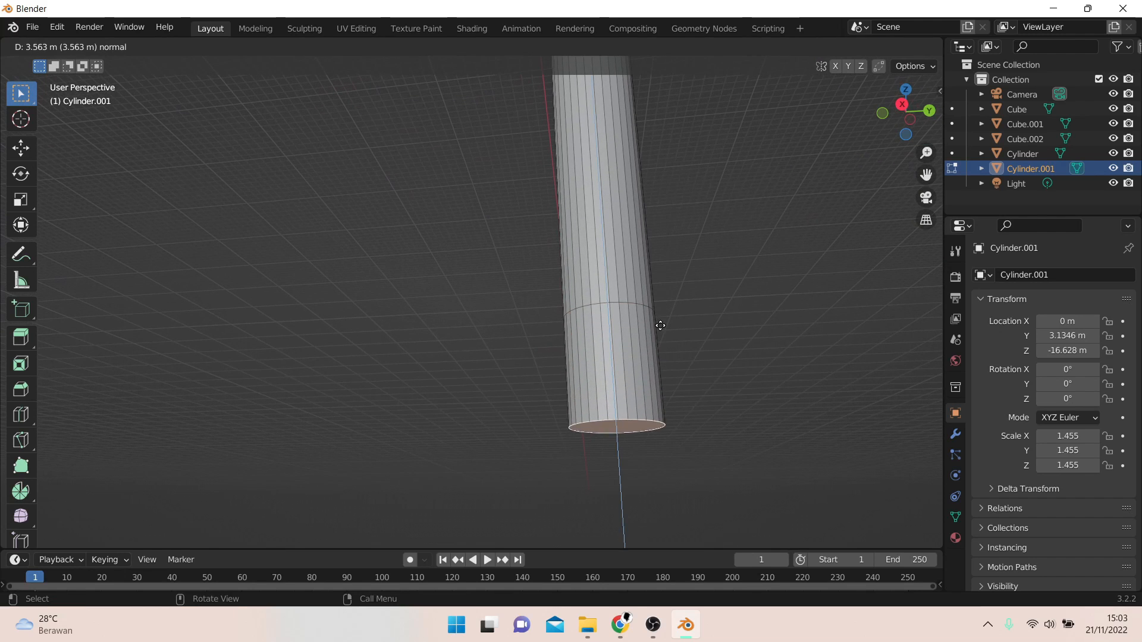
click(668, 389)
- Scale up the extruded bottom face to flare the pole's base outward
key(s)
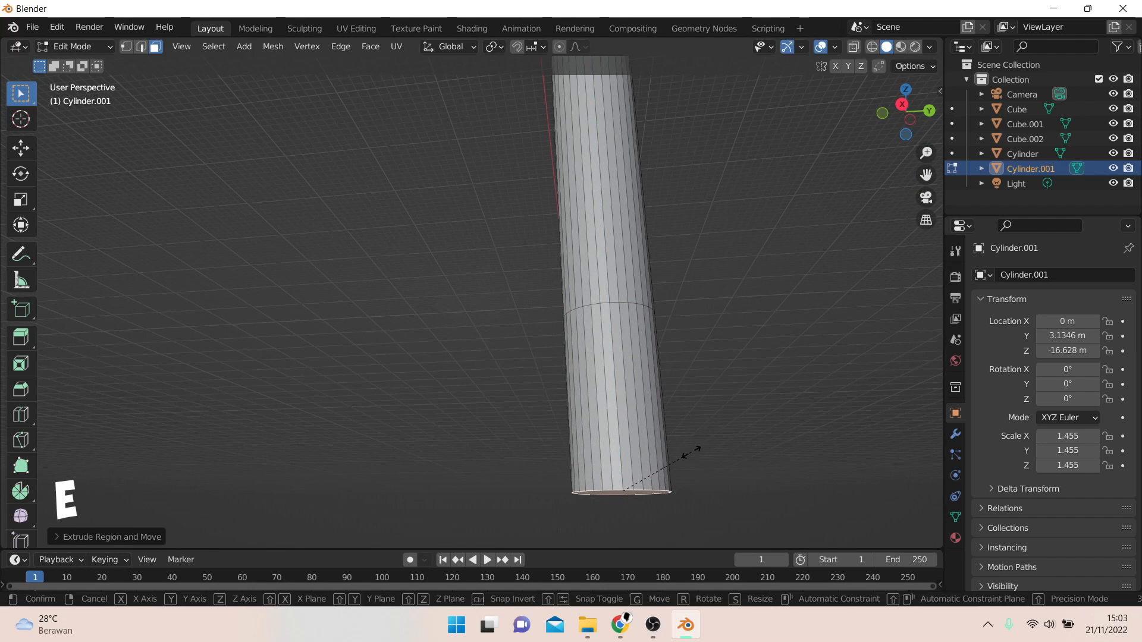
click(762, 487)
scroll(719, 266, down, 8)
middle_drag(628, 130, 655, 268)
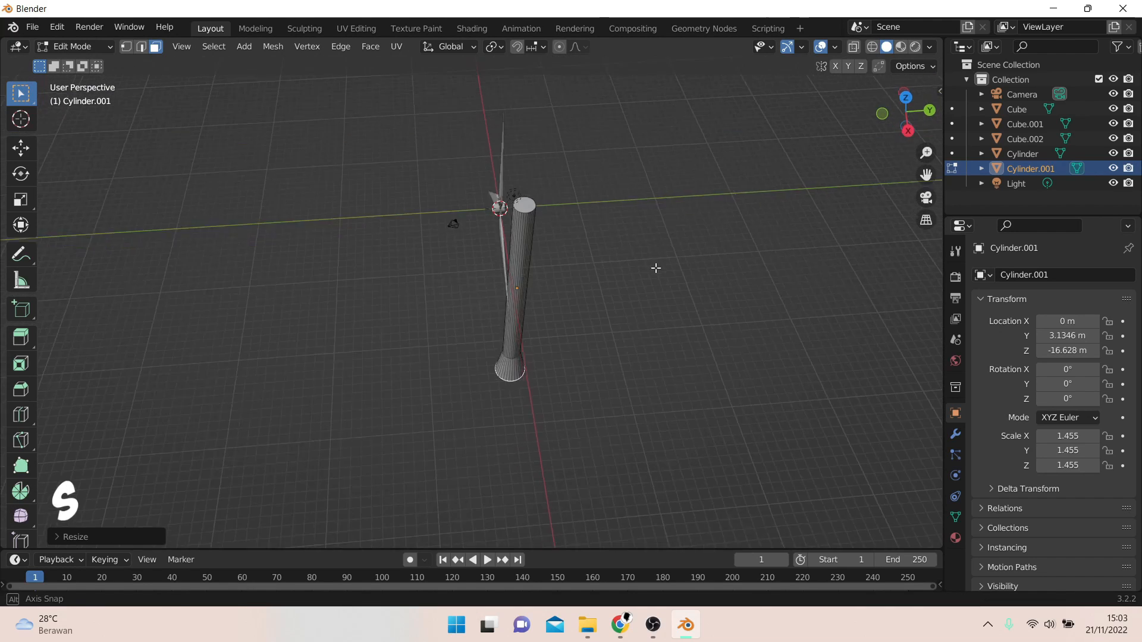
- Select the pole's top face and scale it down so the shaft tapers upward to a width narrower than the hub
scroll(546, 177, up, 1)
scroll(547, 177, up, 1)
scroll(619, 115, up, 2)
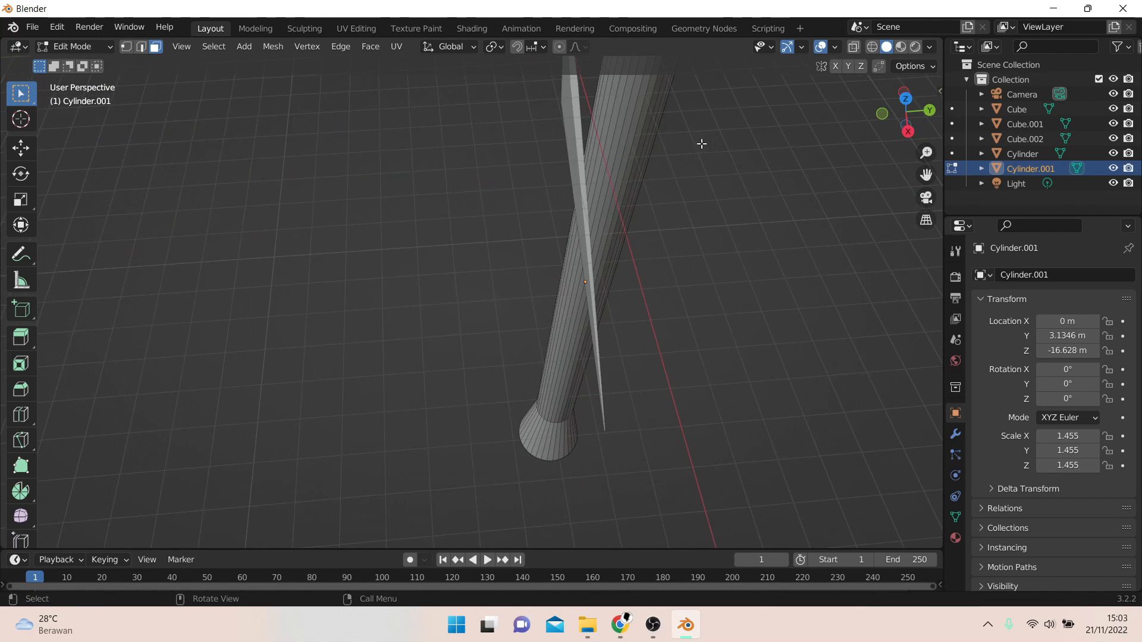
mouse_move(700, 142)
middle_down()
mouse_move(722, 172)
mouse_move(715, 153)
middle_up()
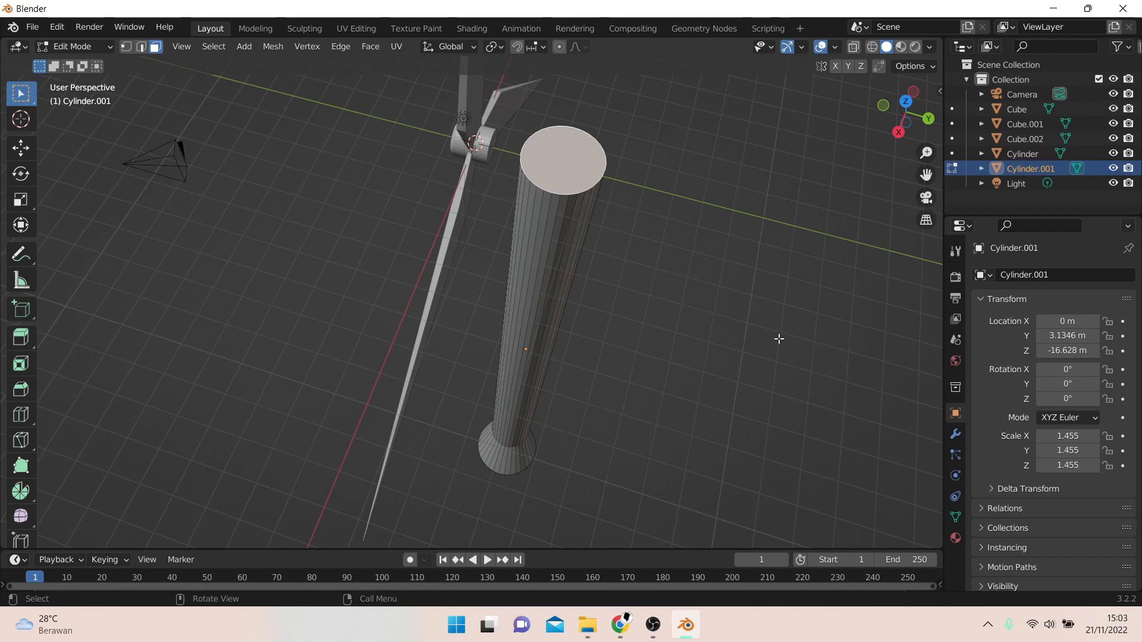
key(KP_3)
scroll(748, 243, down, 4)
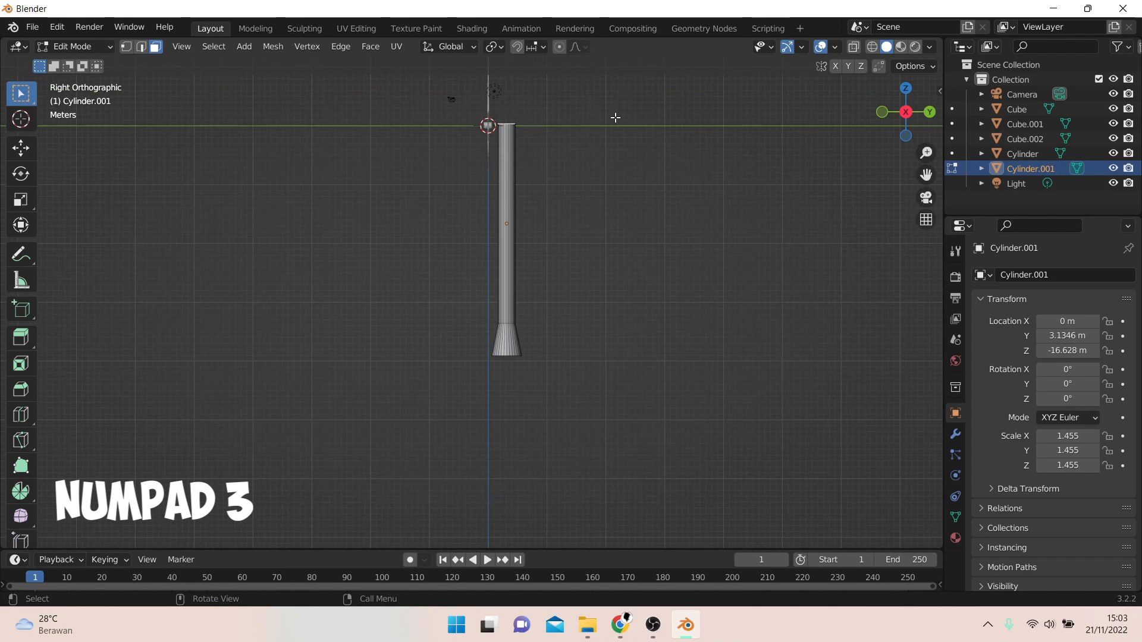
shift+middle_drag(613, 112, 618, 197)
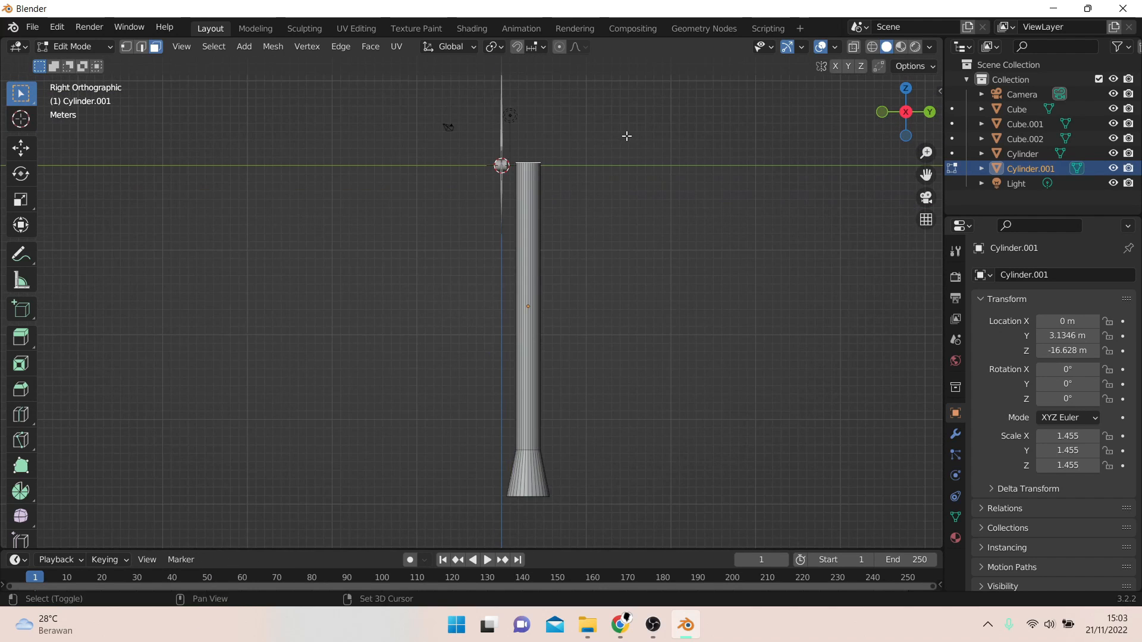
shift+middle_drag(627, 135, 593, 193)
scroll(586, 148, up, 4)
shift+middle_drag(678, 110, 648, 191)
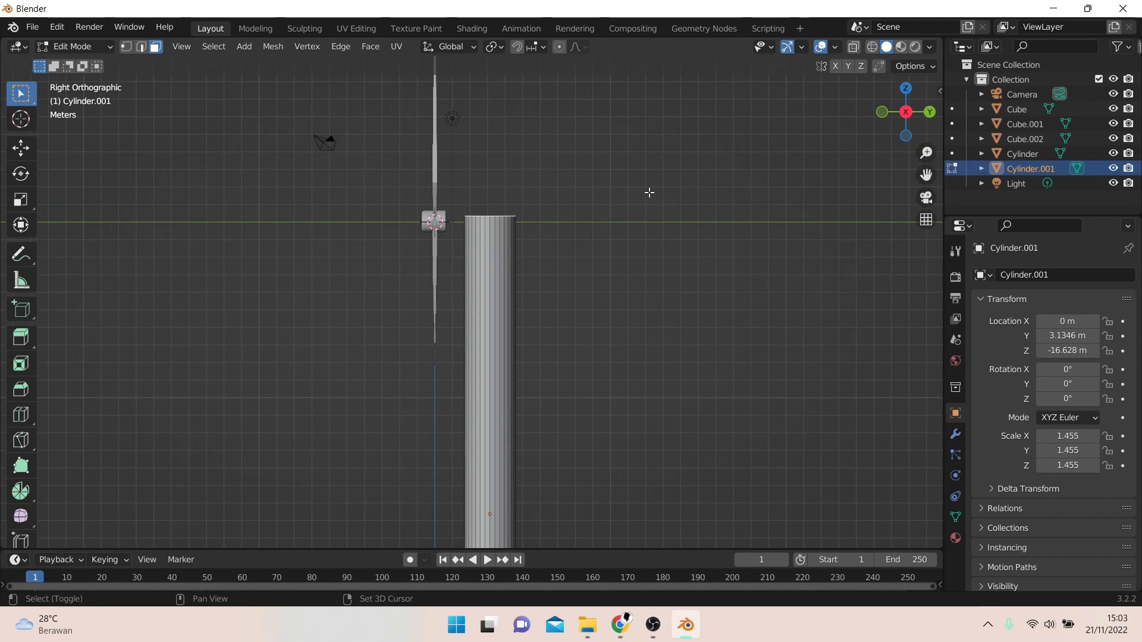
scroll(576, 191, up, 3)
shift+middle_drag(635, 129, 619, 188)
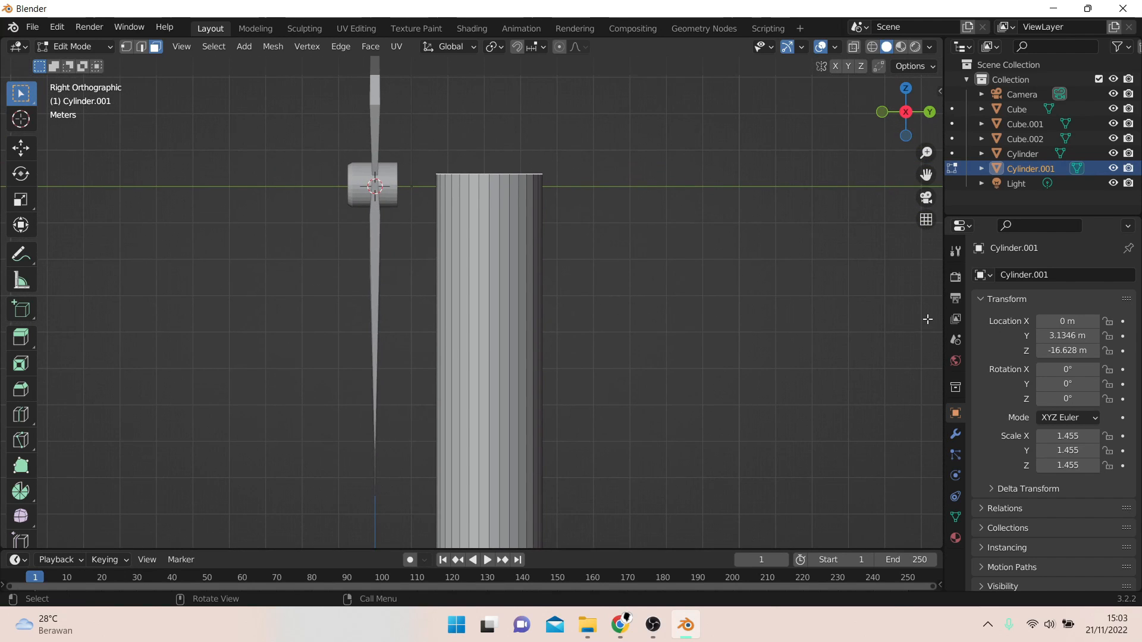
key(s)
click(604, 230)
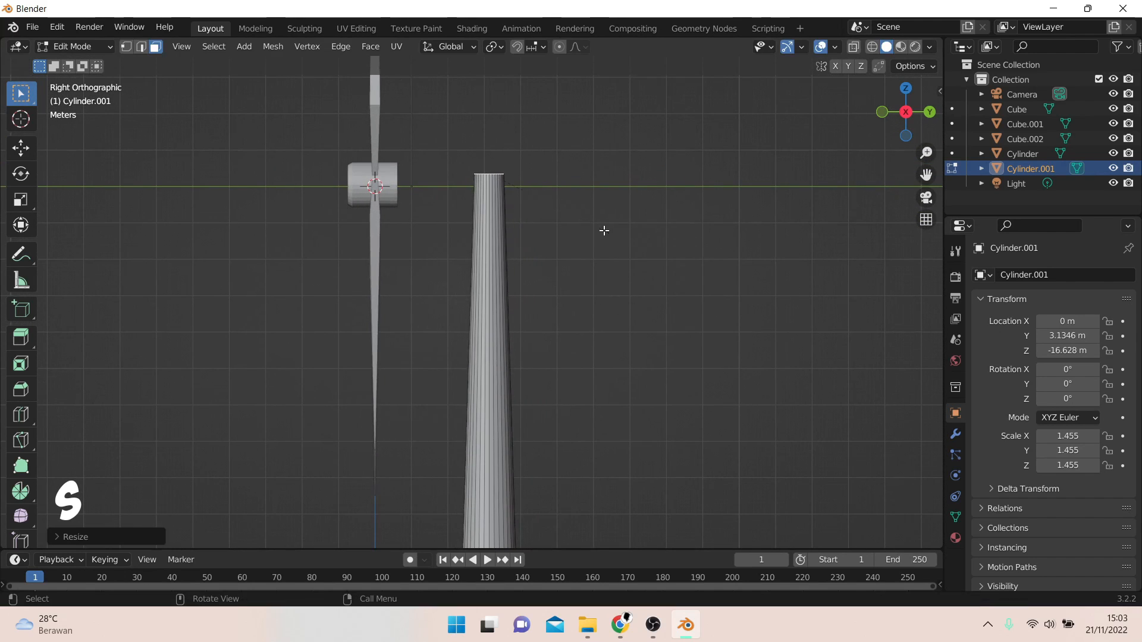
- Enlarge the pole's top face slightly to soften the taper
scroll(627, 280, down, 5)
scroll(528, 468, up, 5)
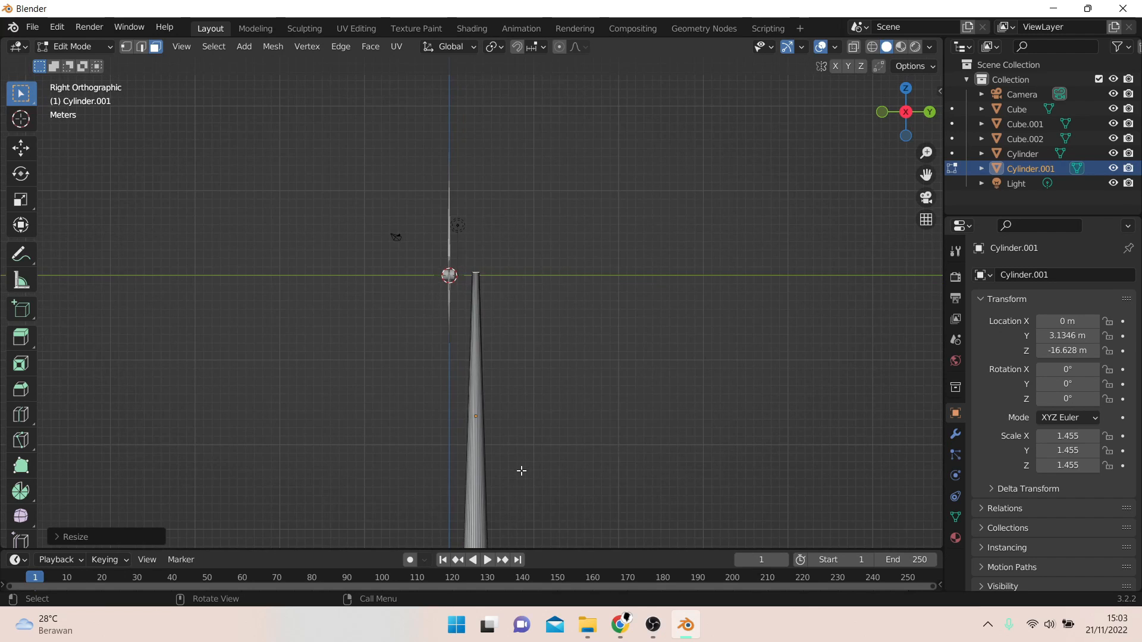
scroll(518, 214, up, 3)
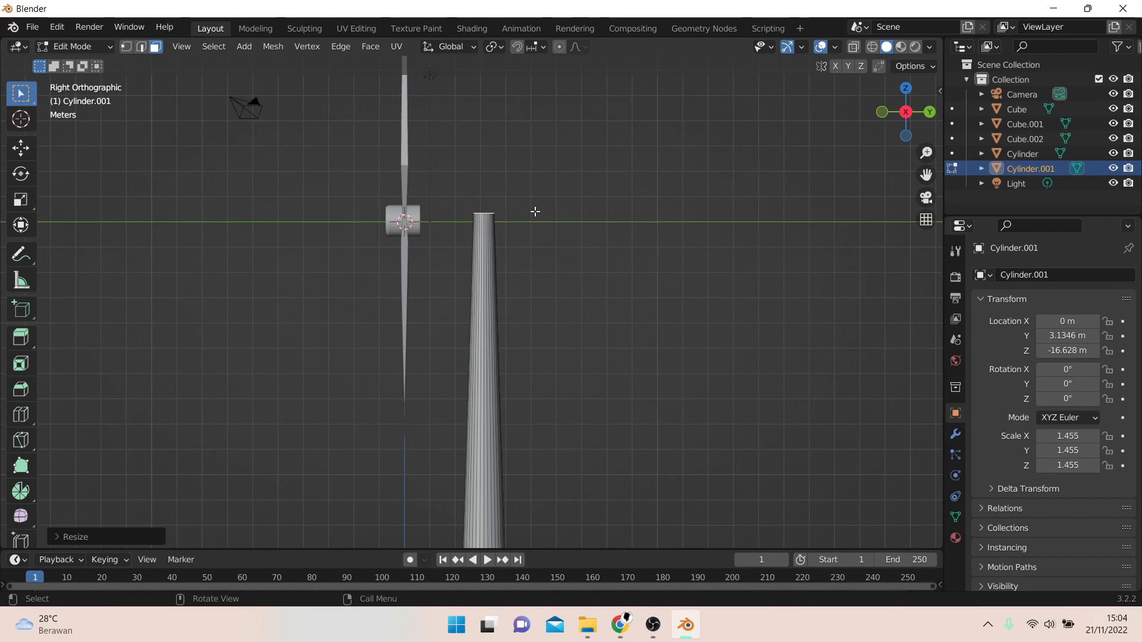
key(s)
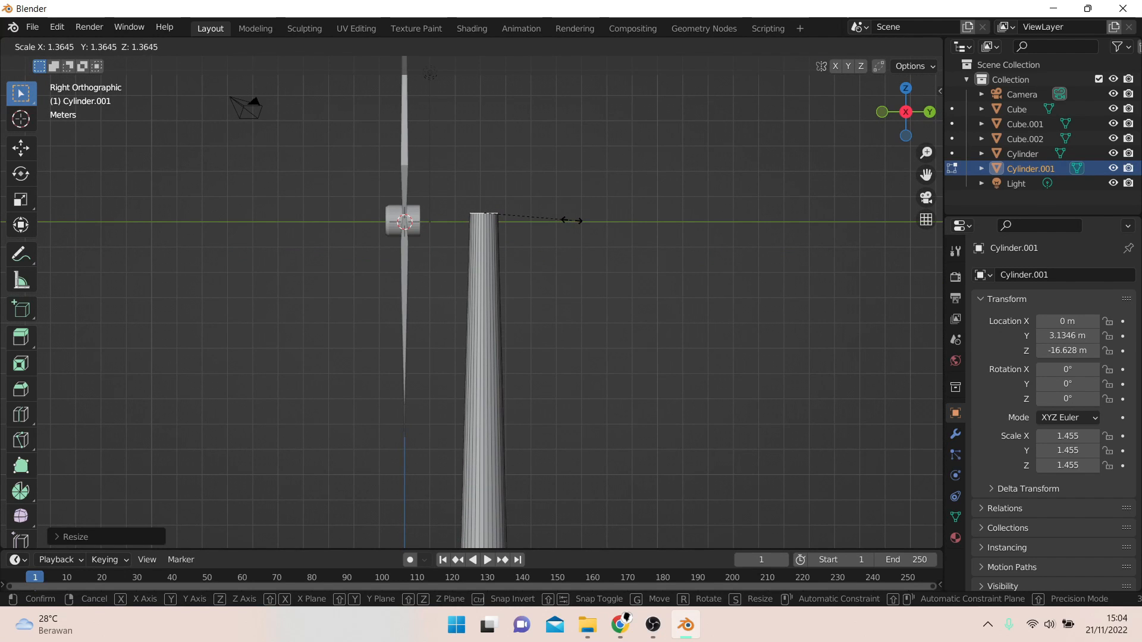
click(580, 220)
- Select the pole's bottom face and scale it down to make the base flare less wide
middle_drag(571, 248, 523, 444)
click(480, 486)
key(s)
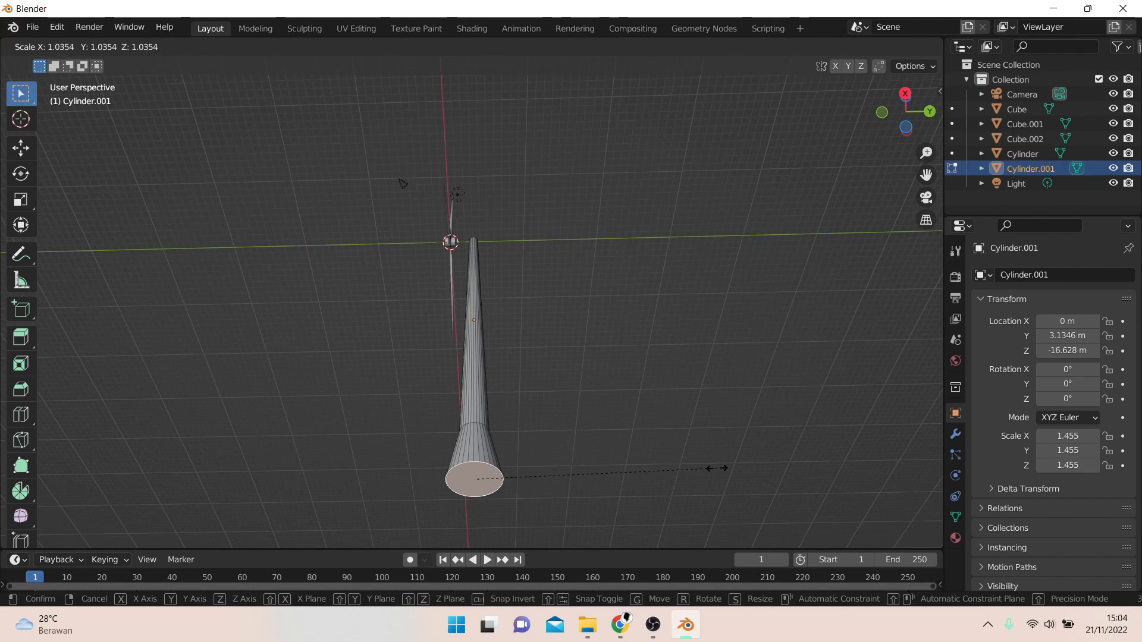
click(672, 480)
middle_drag(581, 295, 577, 405)
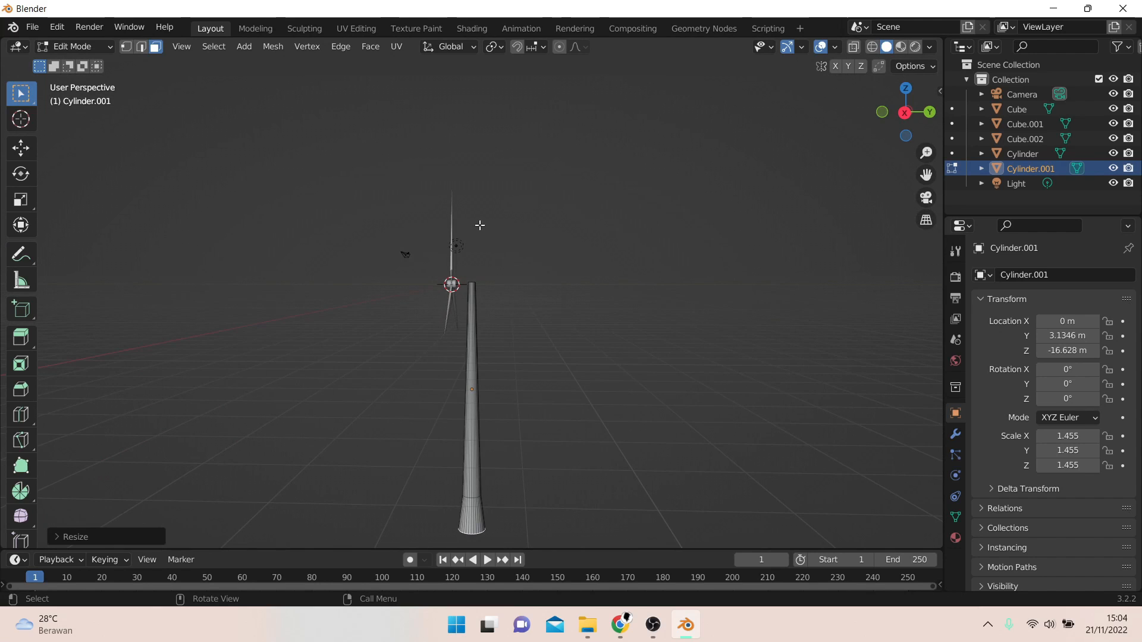
- Return to Object Mode and deselect the pole
scroll(492, 272, up, 8)
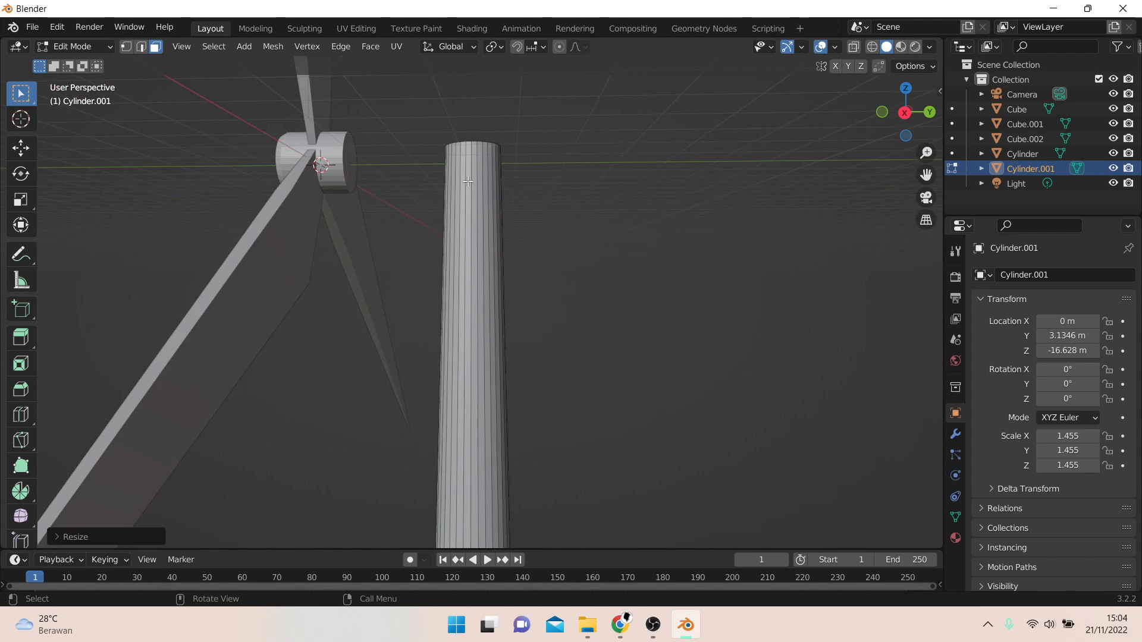
scroll(473, 180, down, 1)
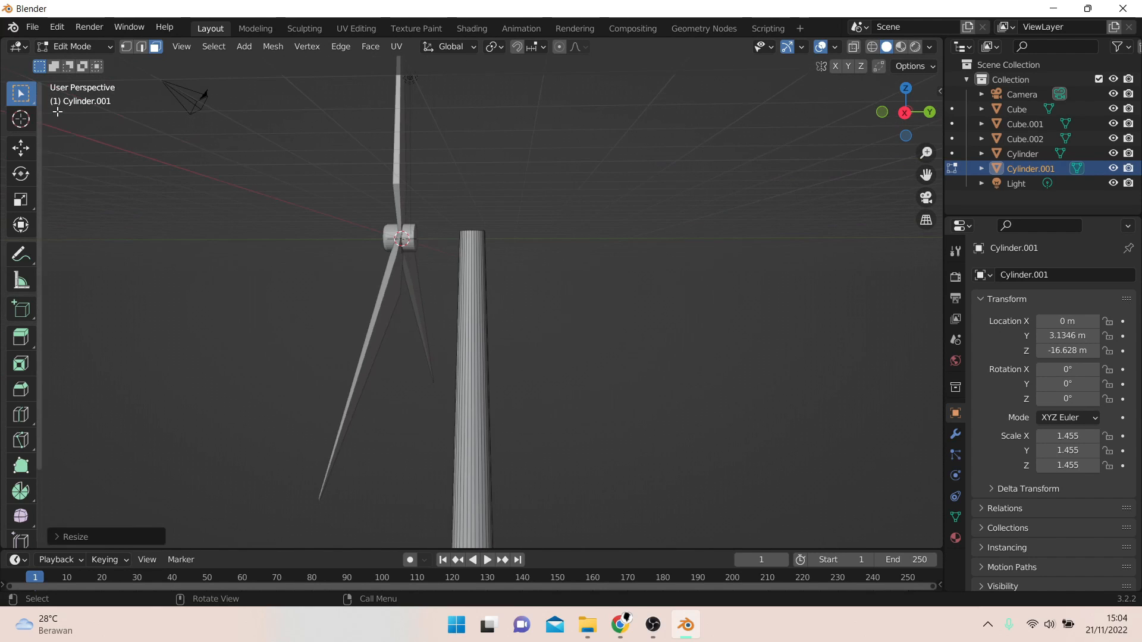
click(90, 48)
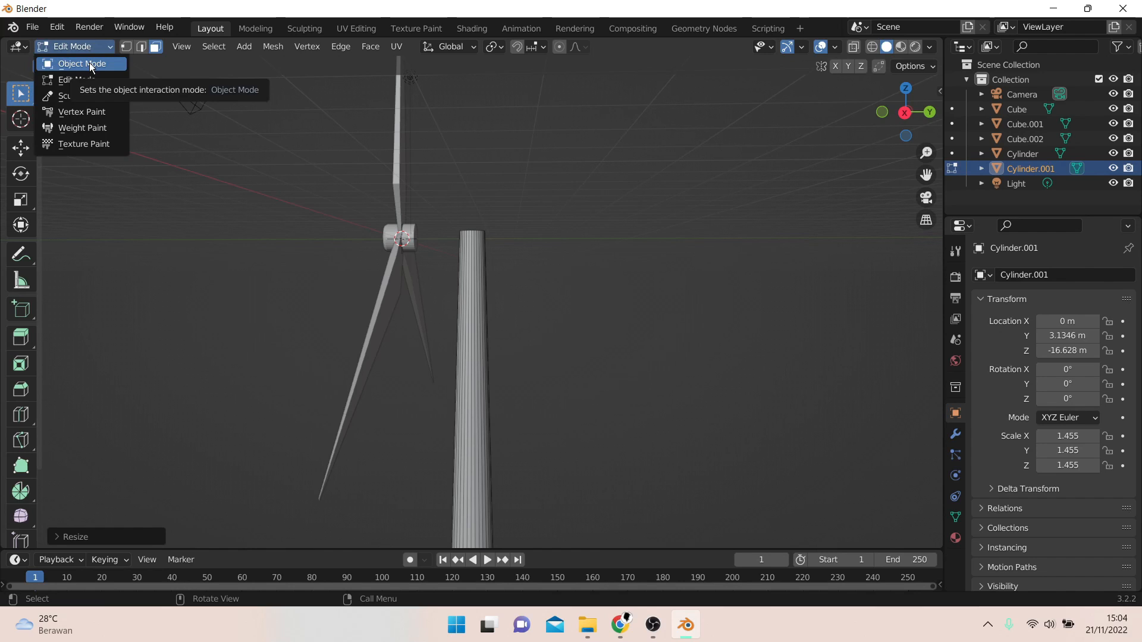
click(89, 63)
scroll(474, 220, up, 3)
click(574, 173)
mouse_move(569, 140)
middle_down()
mouse_move(594, 145)
mouse_move(557, 148)
middle_up()
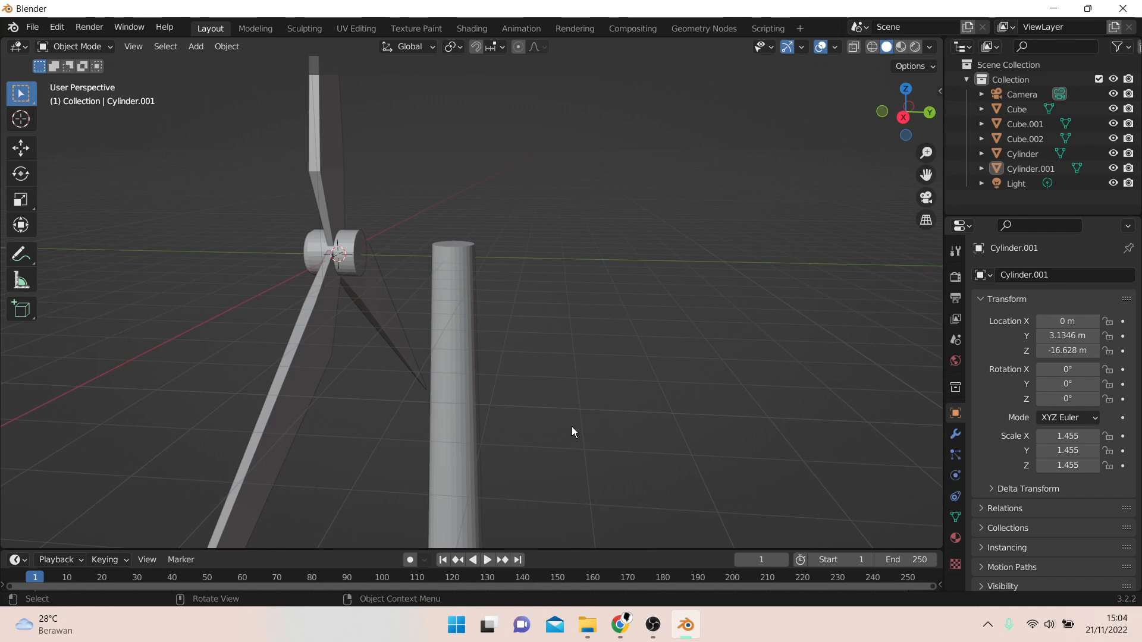
- Add a cylinder mesh at the world origin and rotate it 90° about the X axis
key(shift+a)
mouse_move(570, 306)
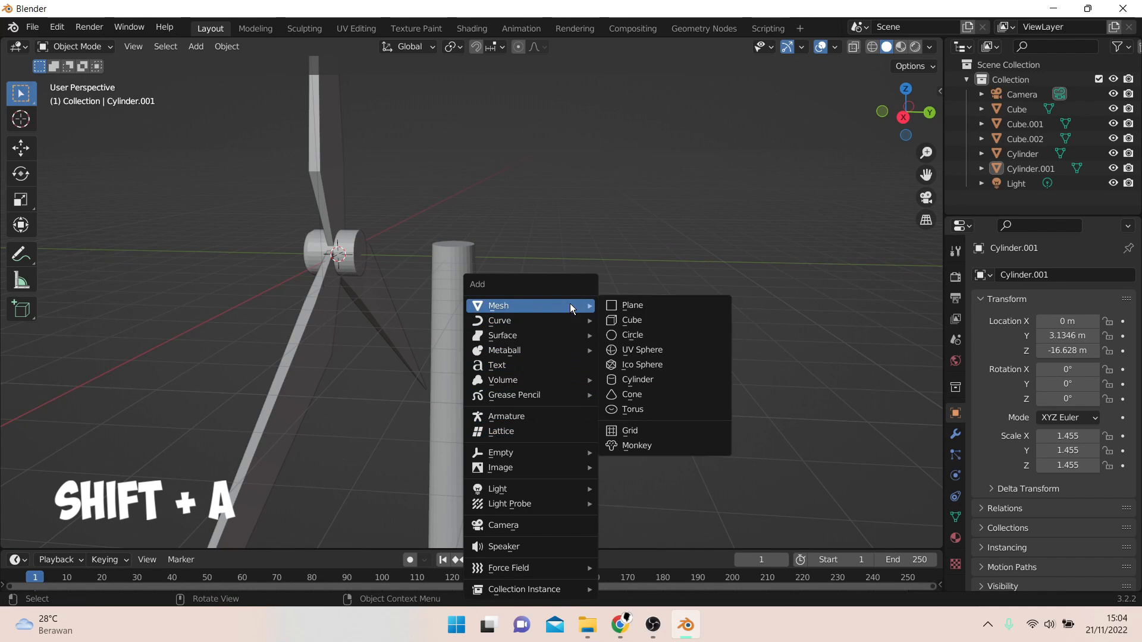
click(672, 379)
key(KP_1)
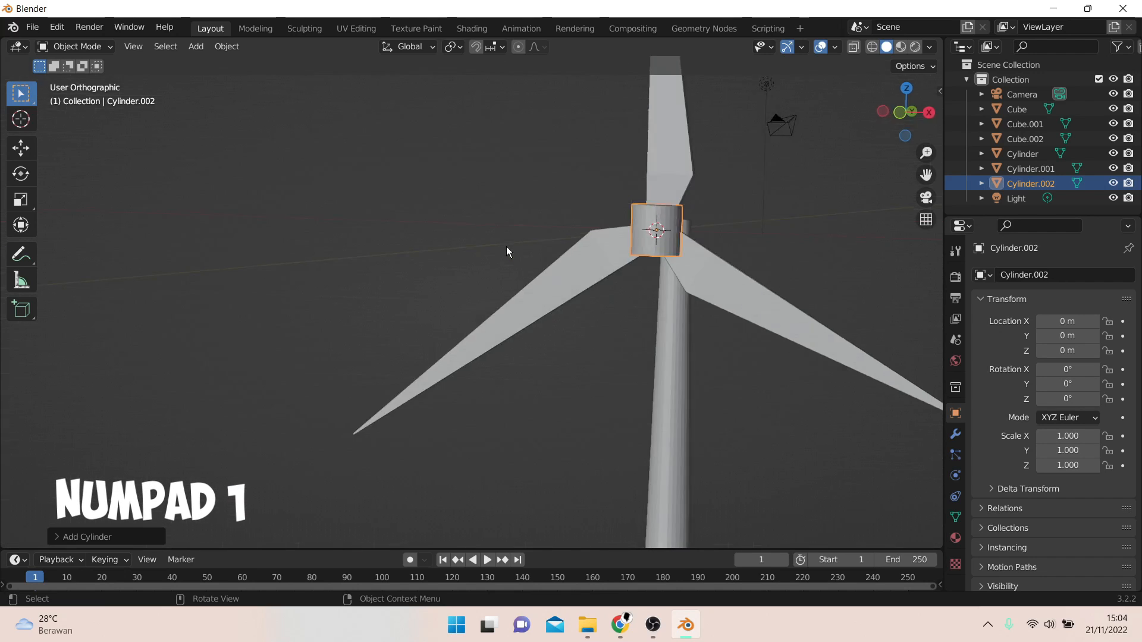
text(r)
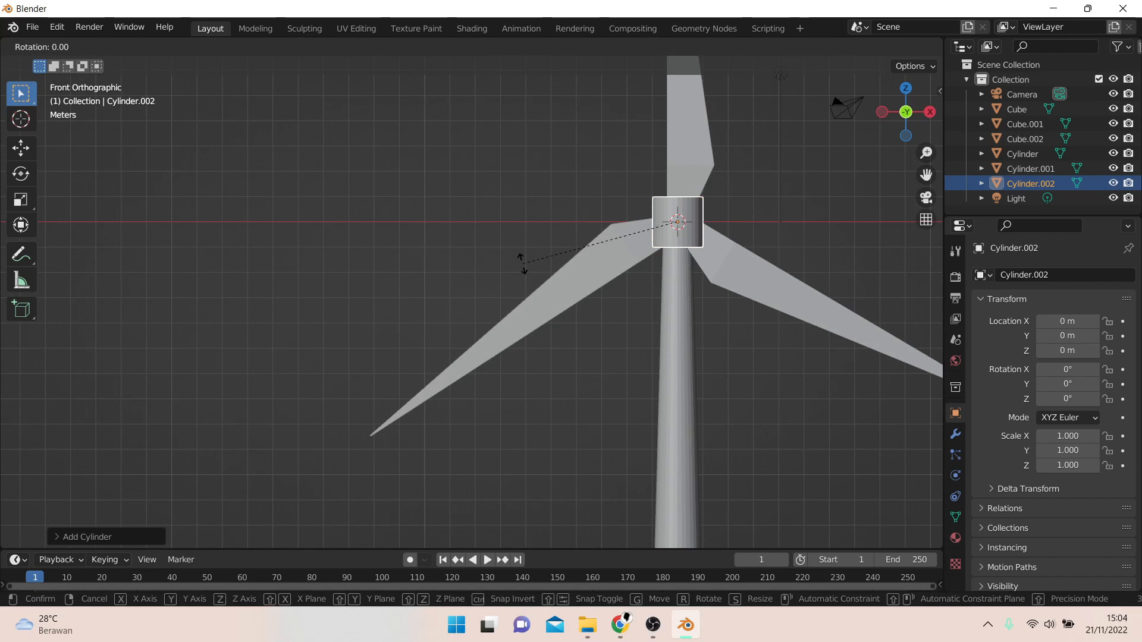
text(x90)
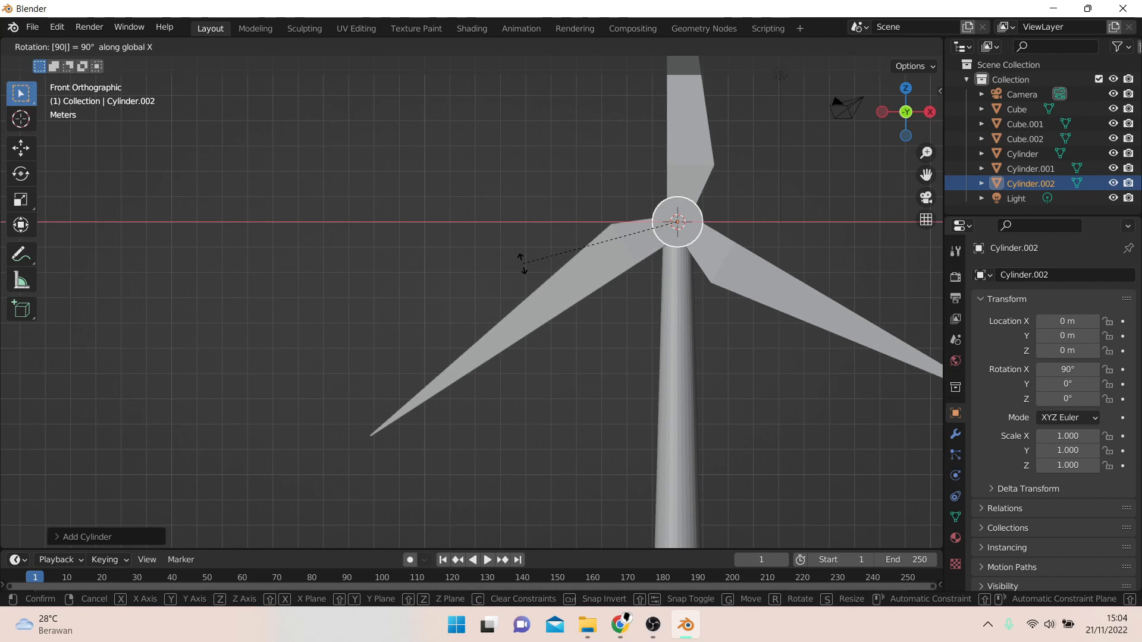
key(Return)
middle_drag(665, 220, 812, 271)
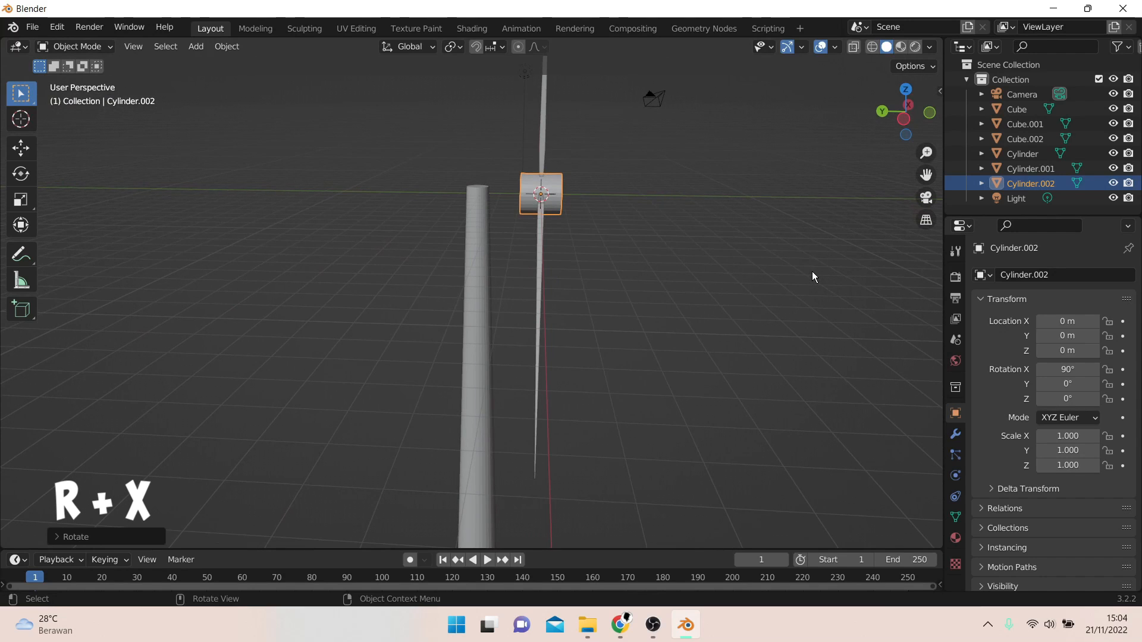
key(g)
key(x)
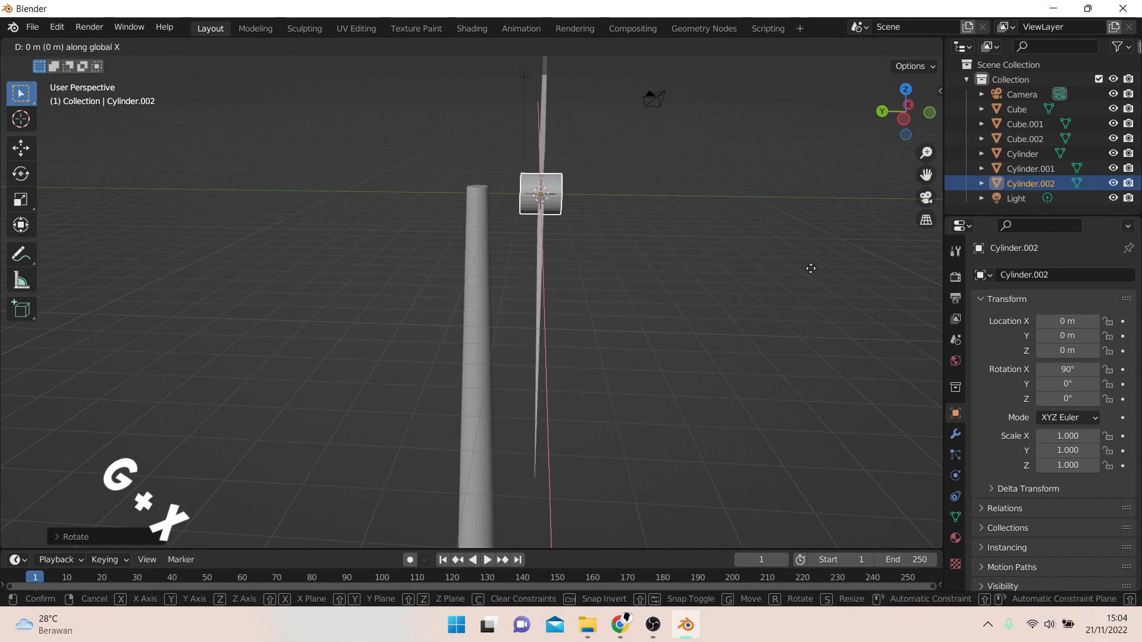
click(695, 263)
key(ctrl+z)
- Move the new cylinder along Y to about Y 2.99 m, placing it over the pole's upper end
key(g)
key(y)
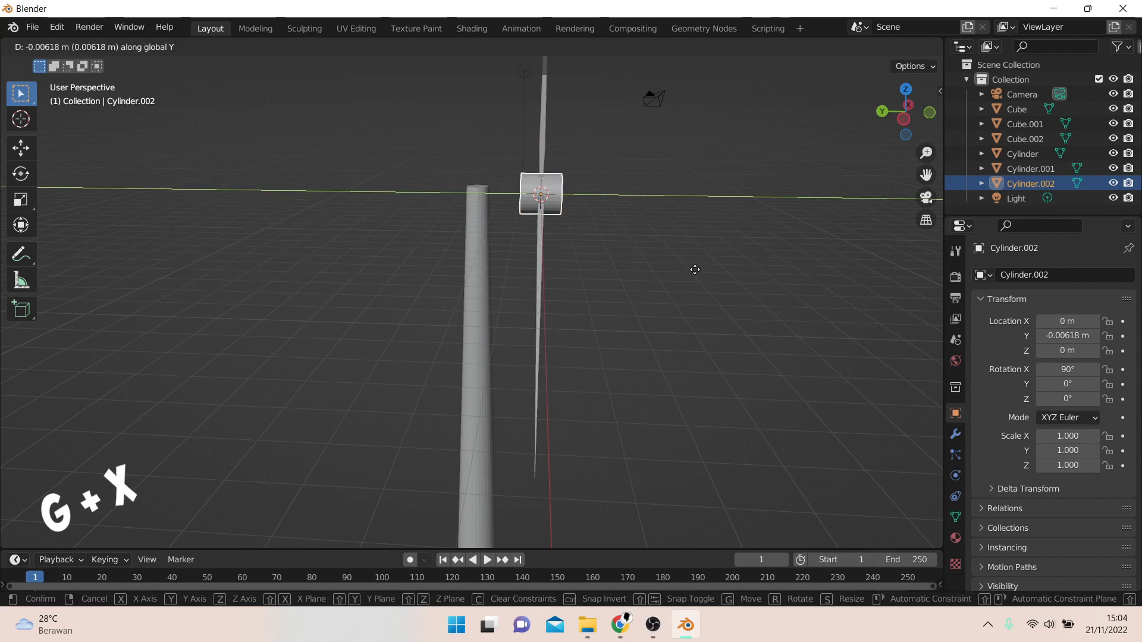
click(635, 264)
key(KP_3)
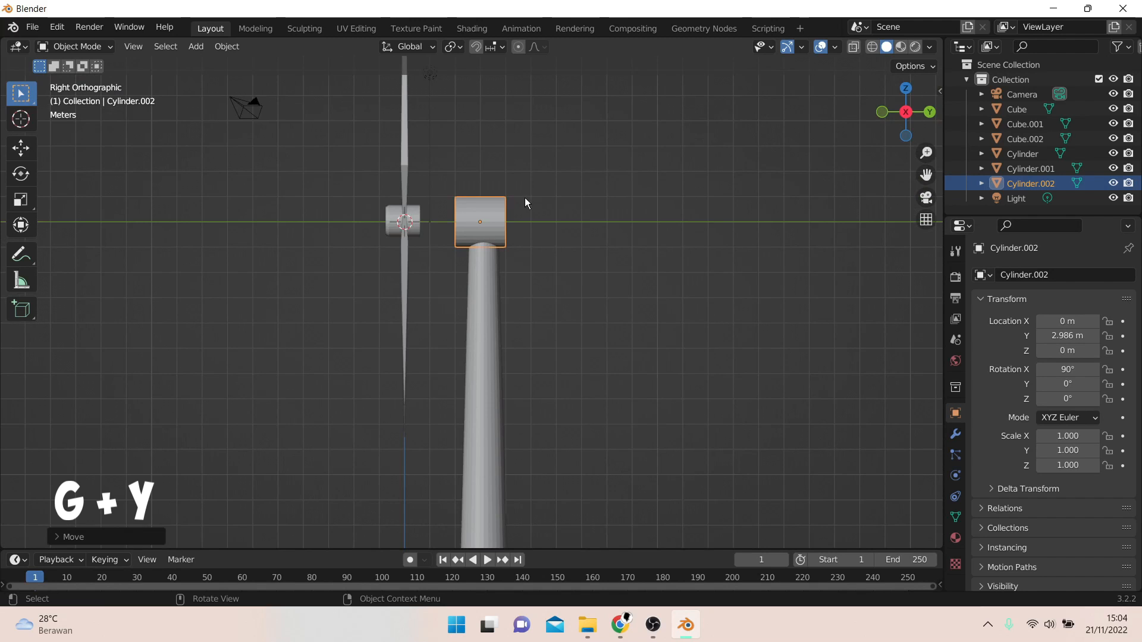
- Scale the new cylinder down uniformly to about 0.716 and deselect it
middle_drag(543, 173, 494, 173)
scroll(421, 170, down, 2)
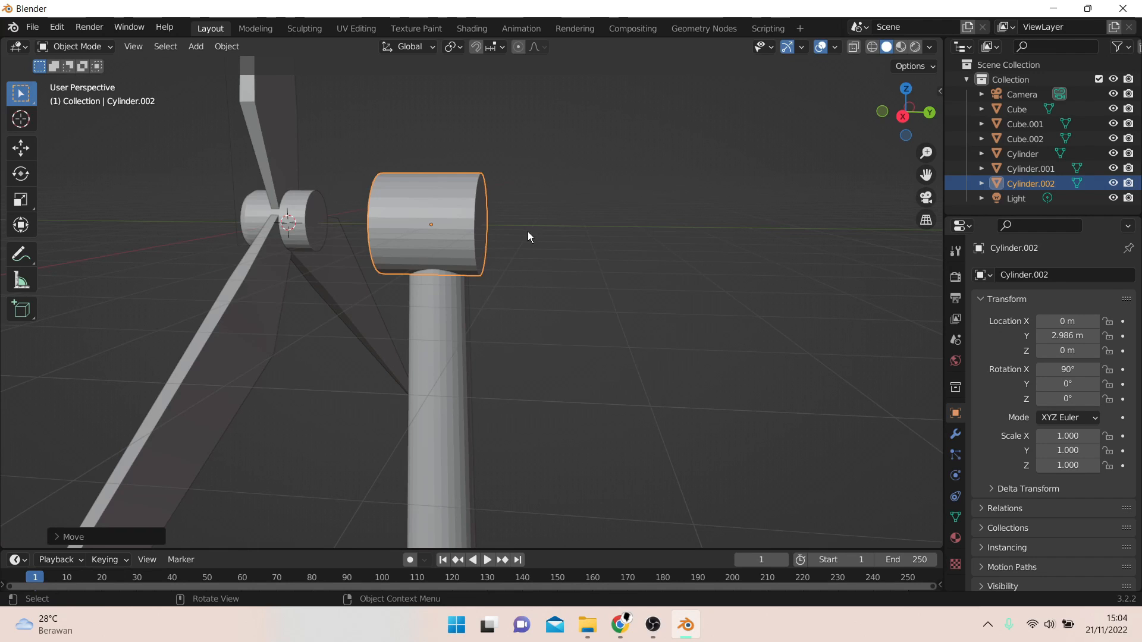
key(s)
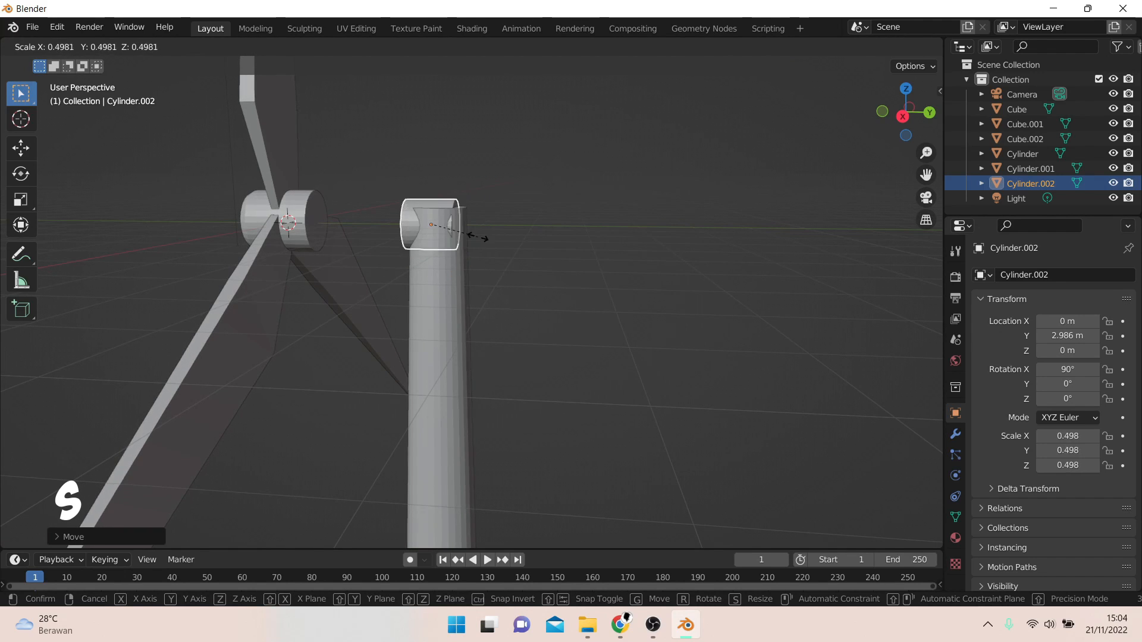
click(499, 248)
click(526, 242)
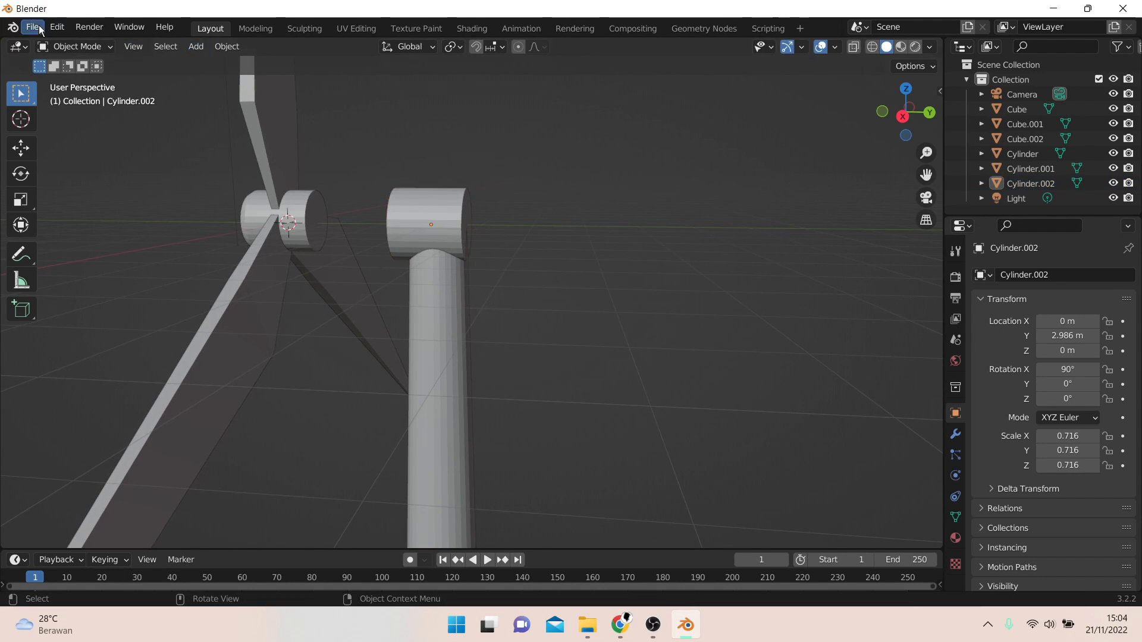
- In Edit Mode, scale the housing cylinder's end face farthest from the rotor down to about 0.76
scroll(513, 170, up, 2)
shift+middle_drag(495, 141, 534, 191)
click(85, 45)
click(95, 76)
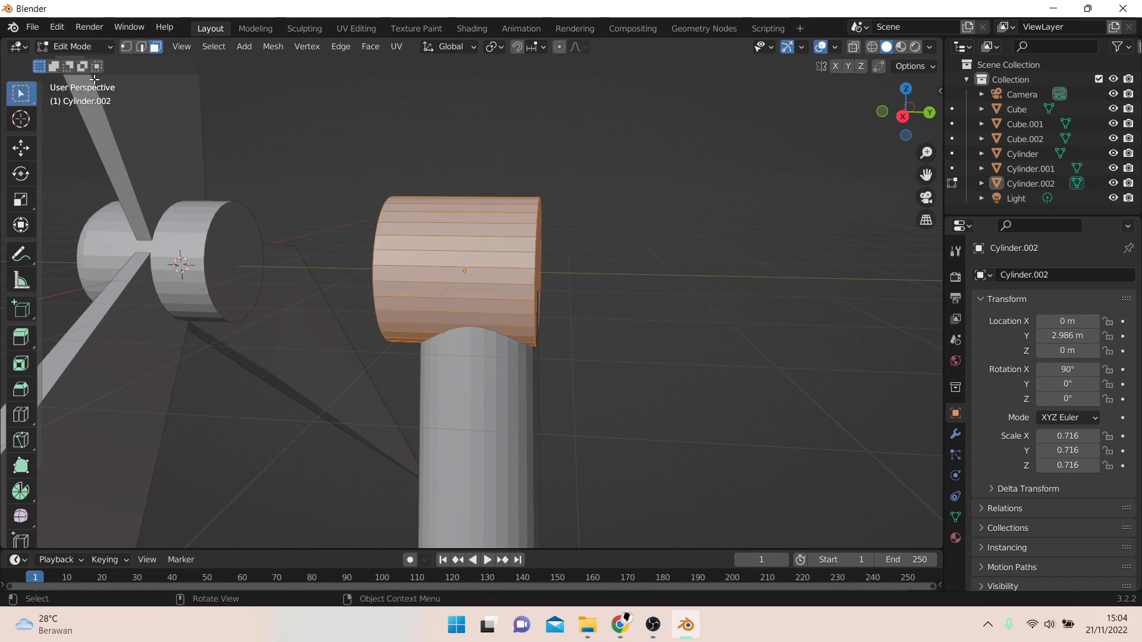
middle_drag(618, 262, 563, 270)
middle_drag(255, 298, 315, 265)
click(280, 264)
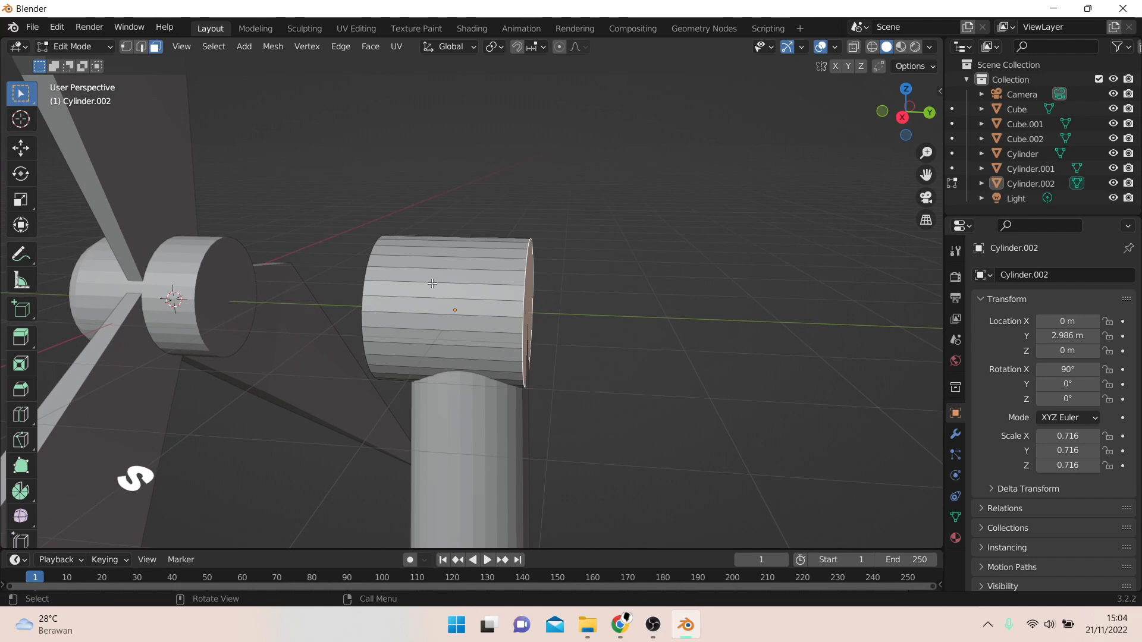
key(s)
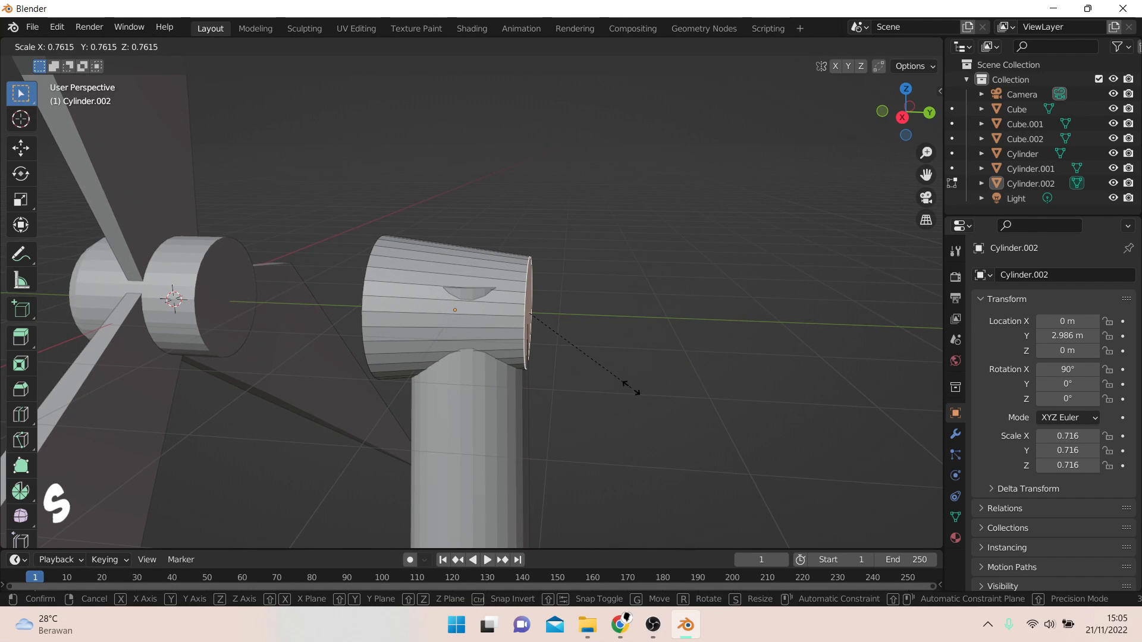
click(631, 387)
- Move the housing's rotor-side end face along global Y toward the hub to lengthen the housing
middle_drag(629, 387, 525, 333)
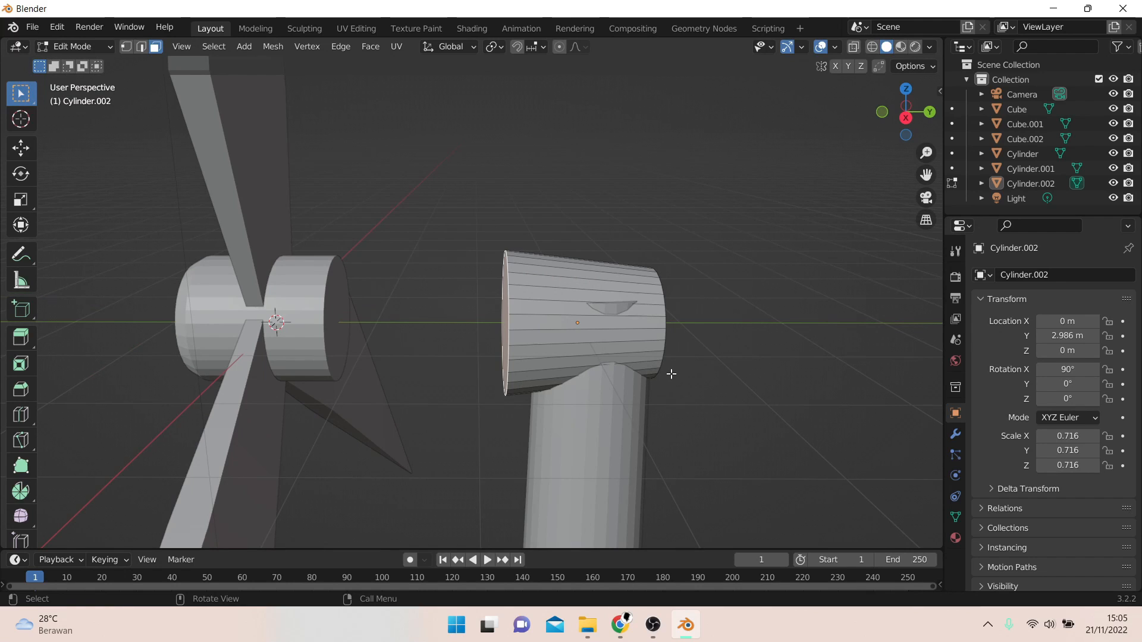
key(g)
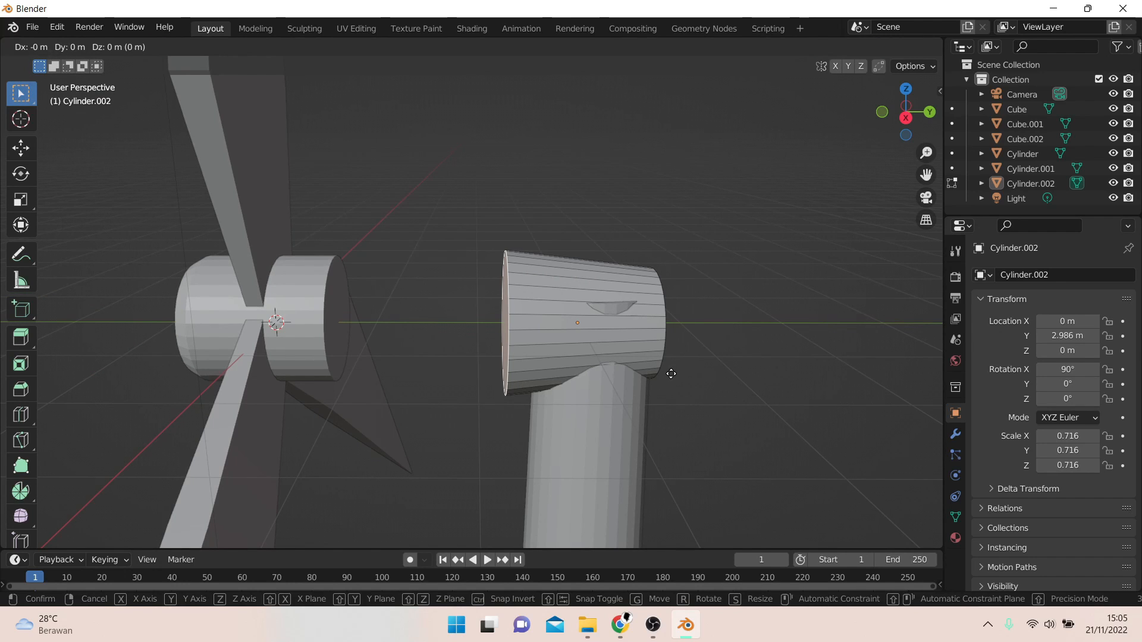
key(y)
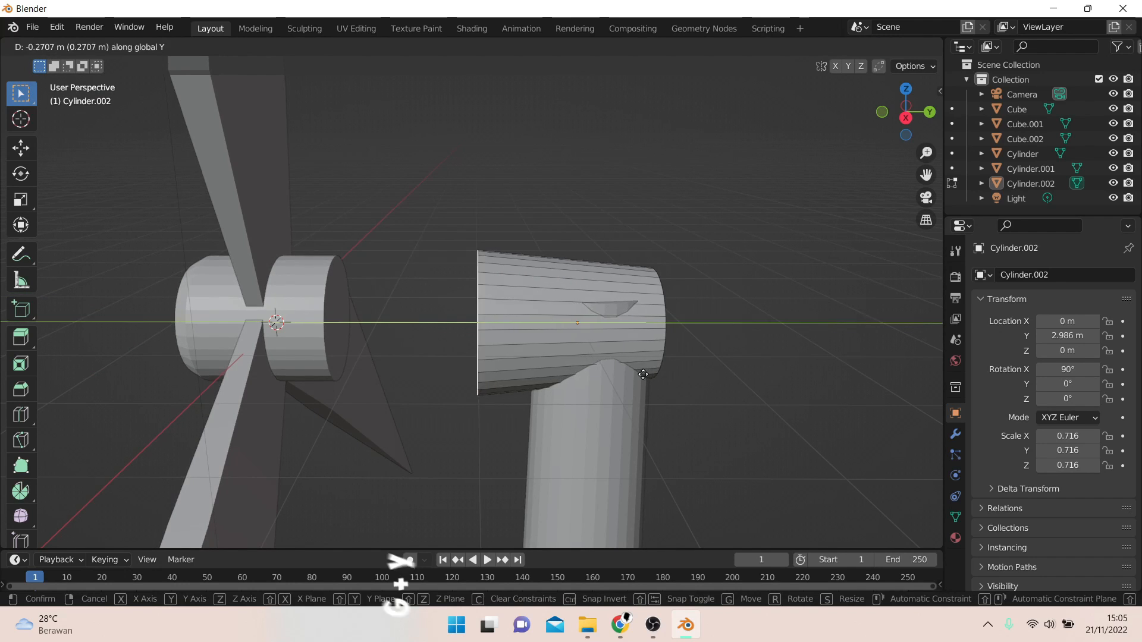
click(597, 378)
- Extrude the housing's rear end face slightly outward and scale it to about 0.72 to form a chamfered end
middle_drag(731, 331, 471, 309)
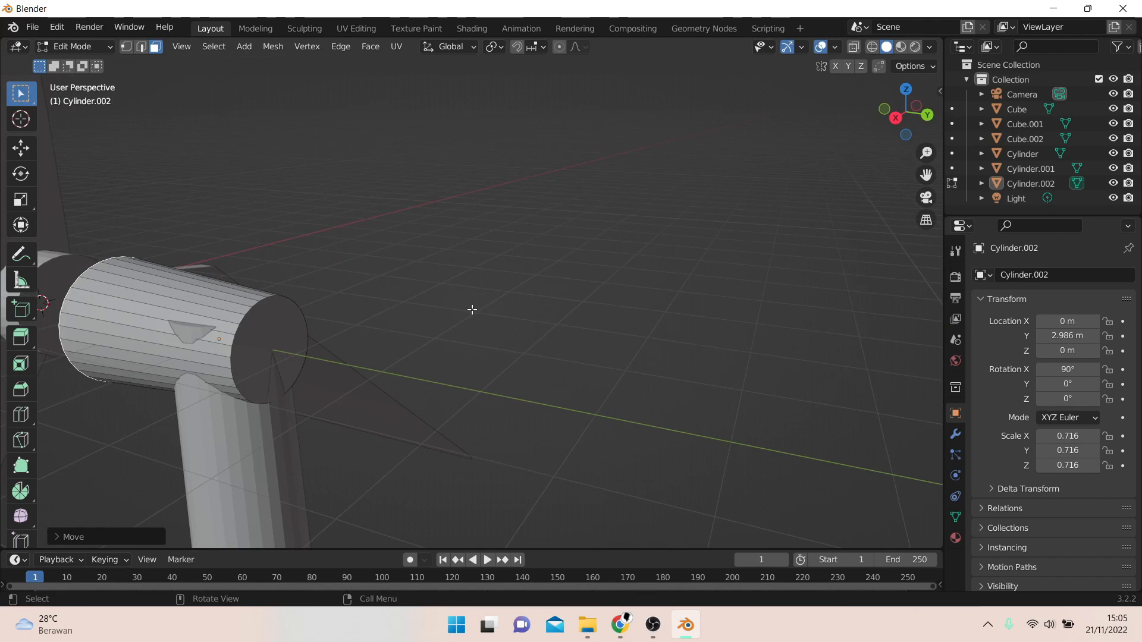
scroll(254, 305, up, 2)
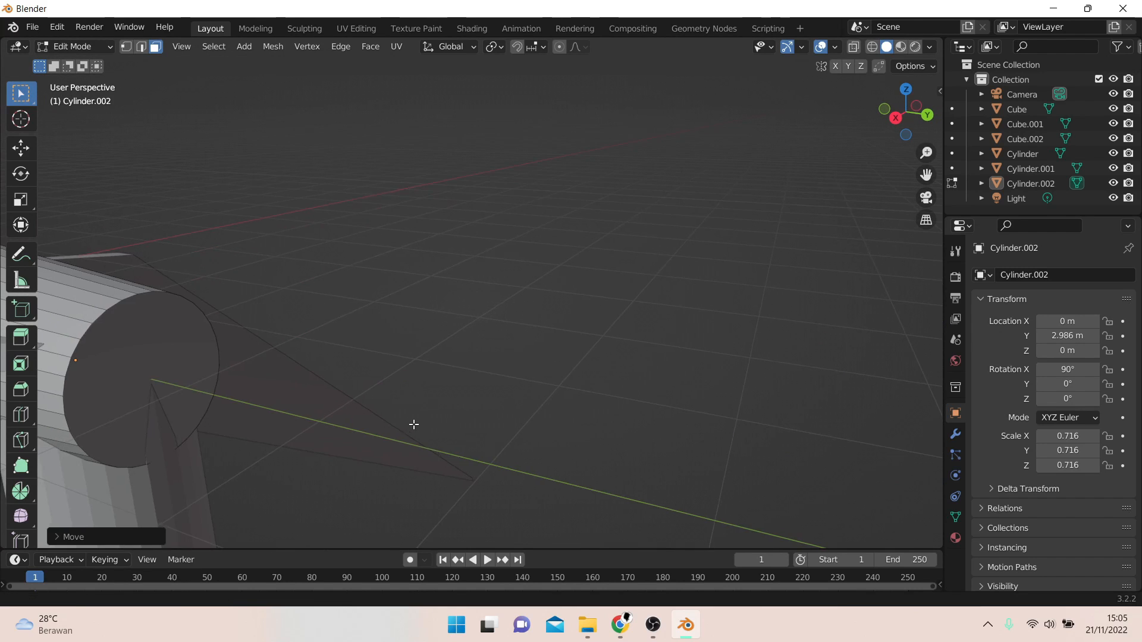
scroll(413, 423, down, 3)
click(451, 307)
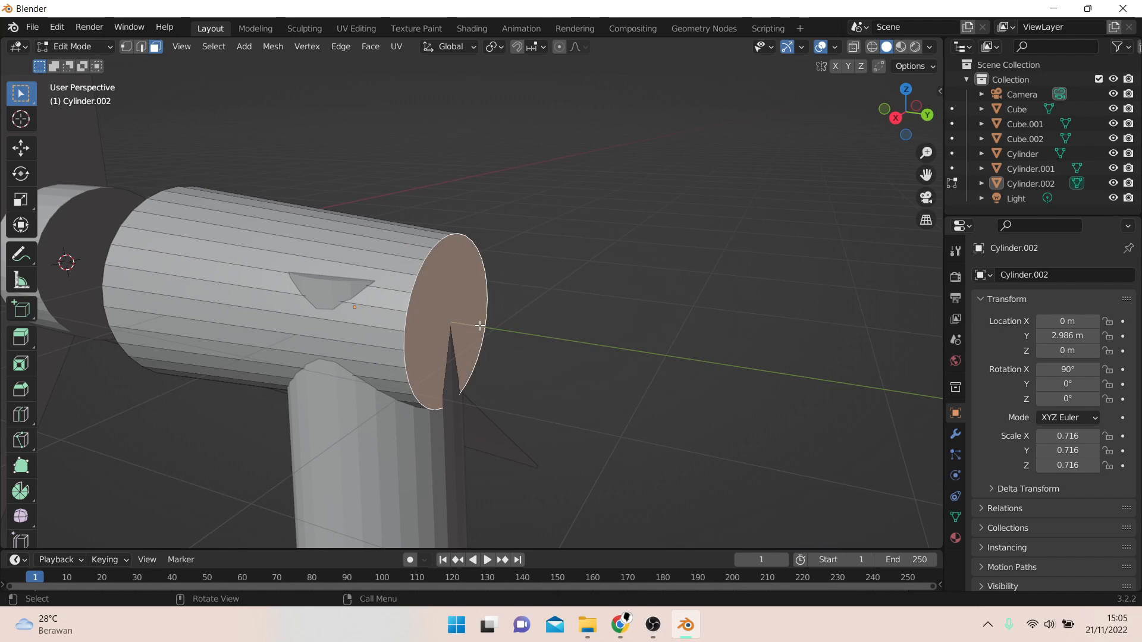
key(e)
click(499, 336)
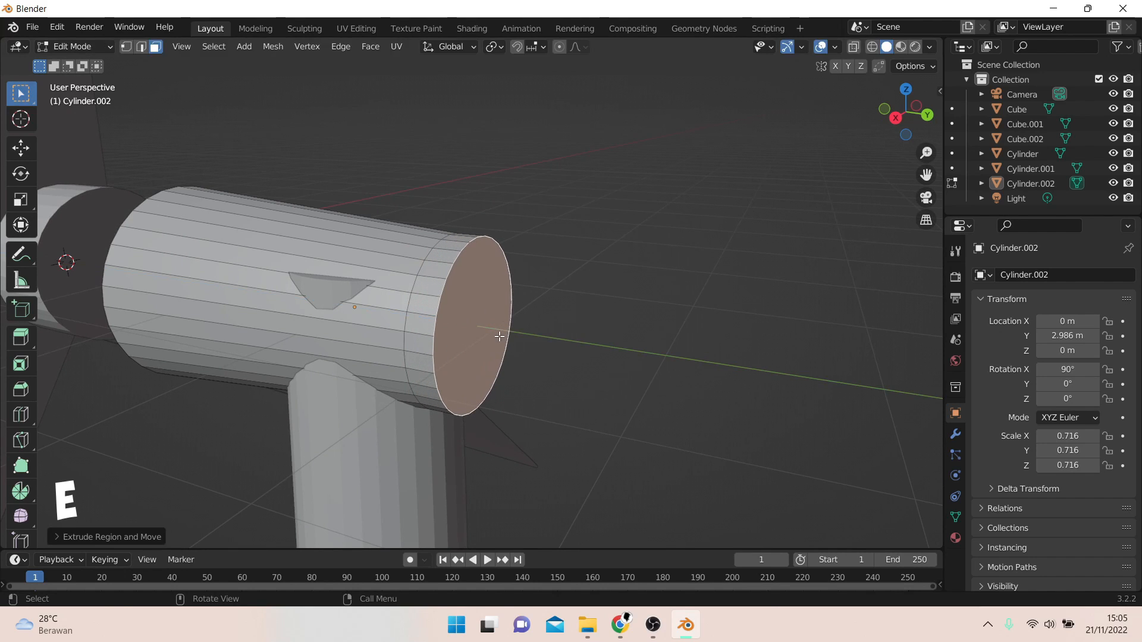
key(s)
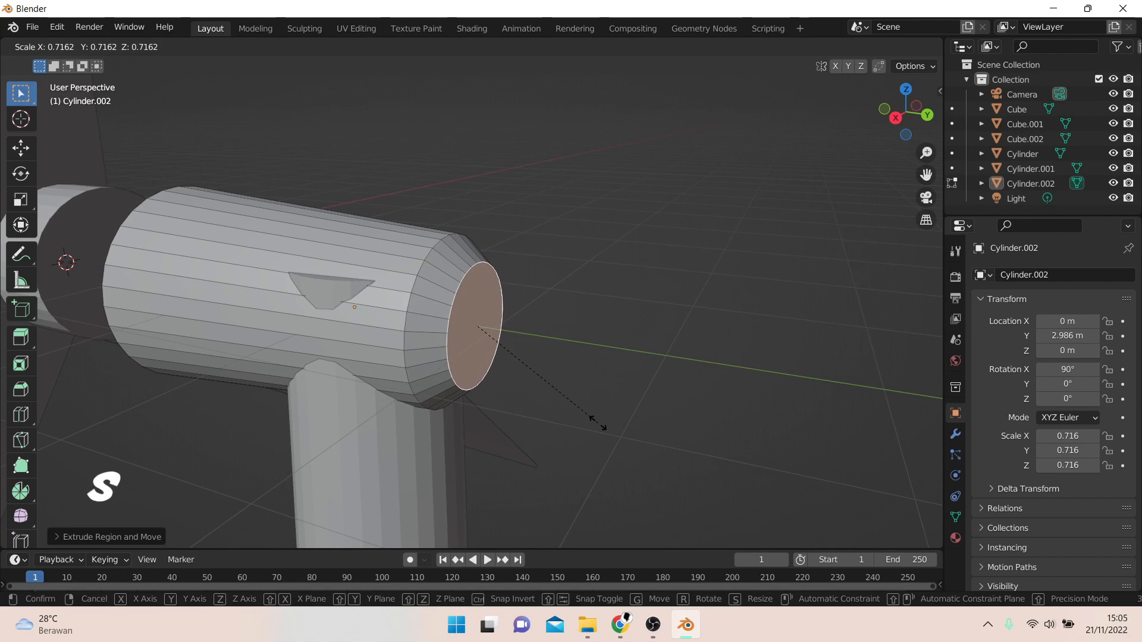
click(597, 423)
- Inset the housing's rear face by about 0.14 m and extrude it inward to form a round recess
key(i)
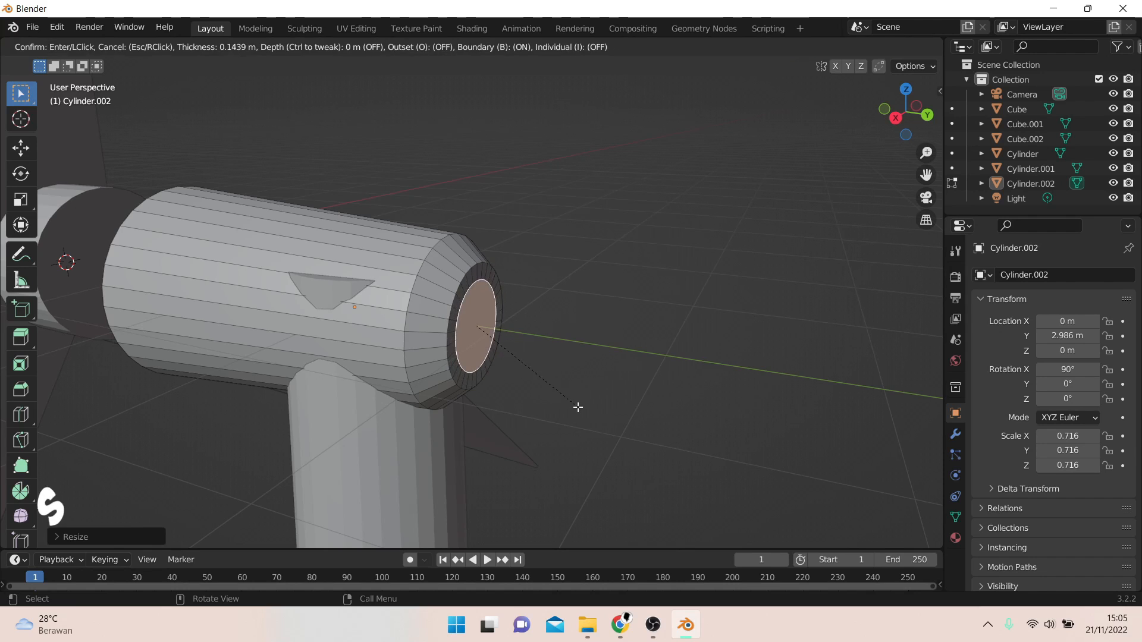
click(578, 406)
key(e)
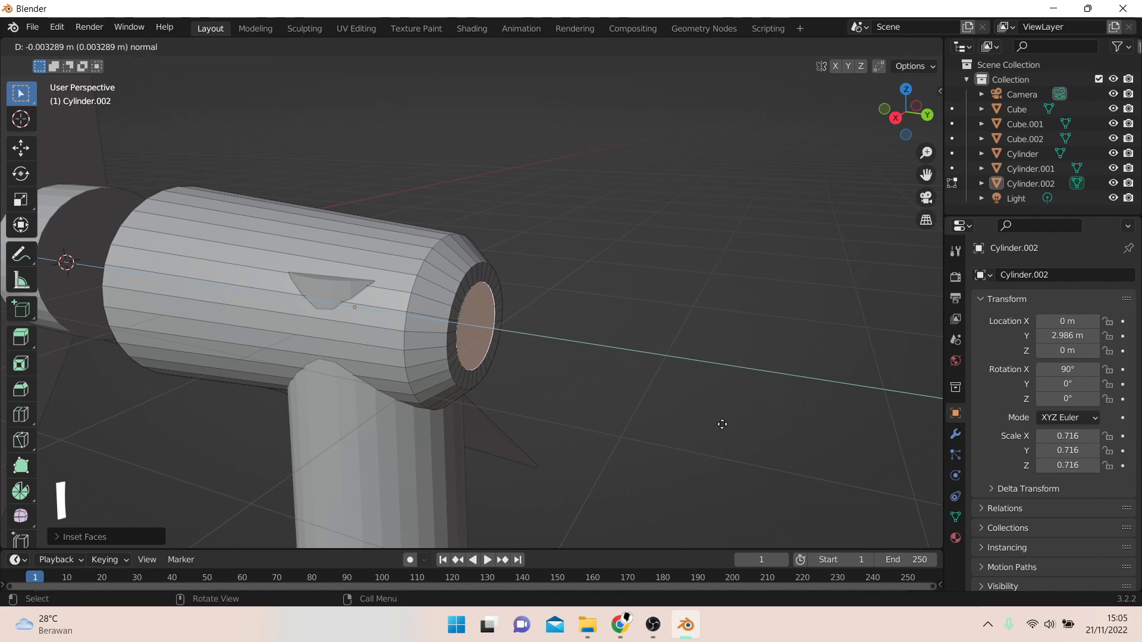
click(706, 424)
scroll(654, 387, up, 8)
scroll(595, 351, down, 5)
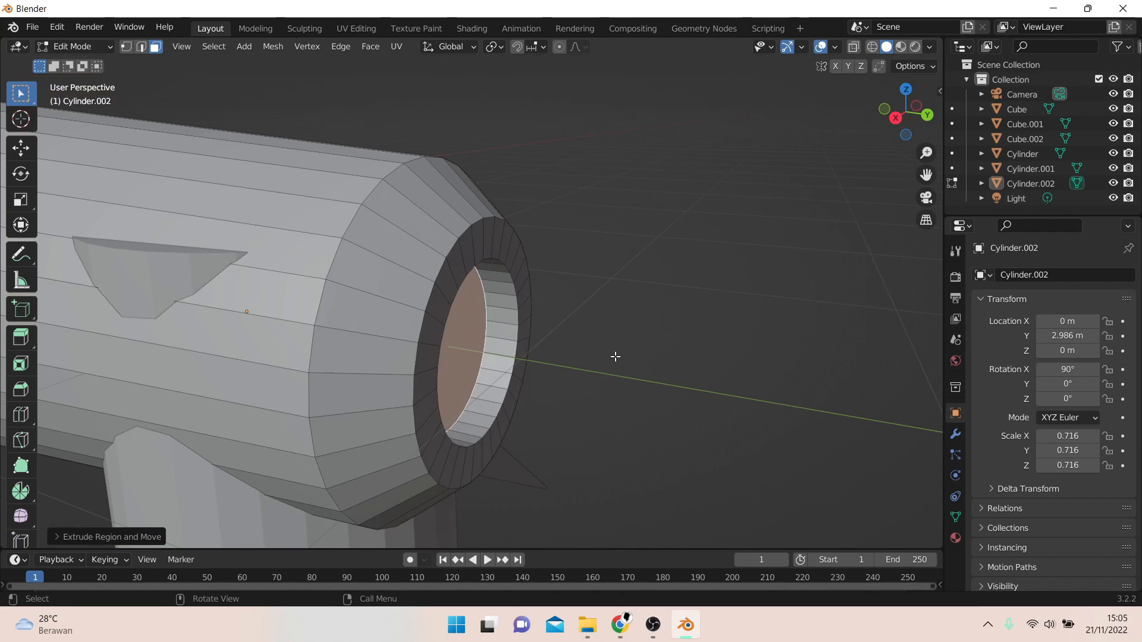
- Inset the recess floor, extrude its centre outward about 0.24 m, and scale the end face to about 0.51 to form a tapered tip
middle_drag(647, 364, 641, 363)
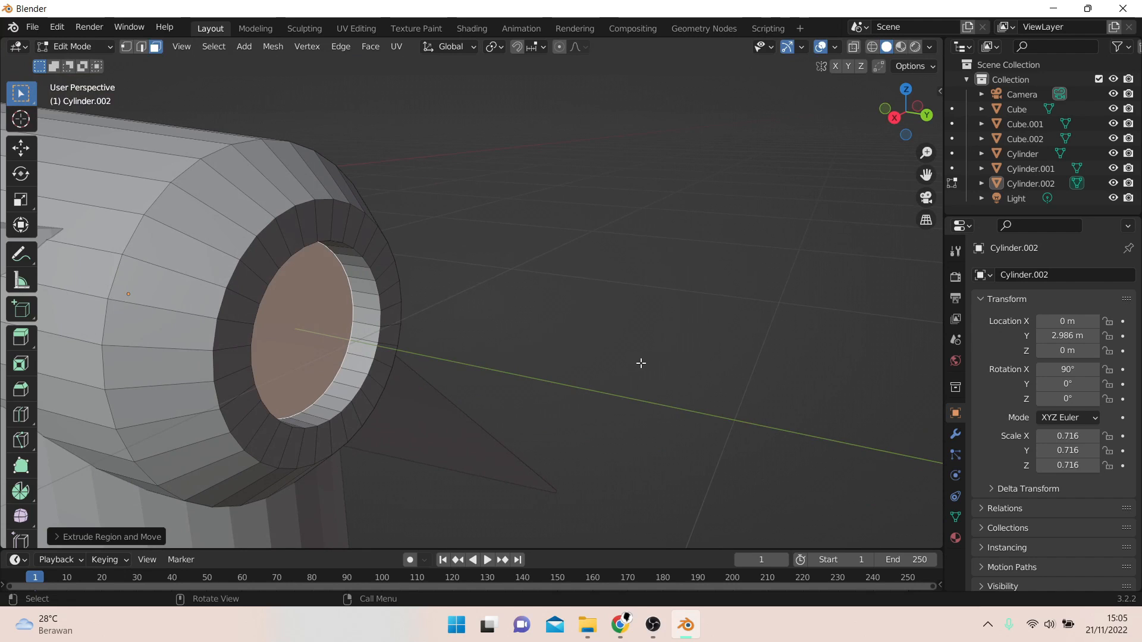
key(i)
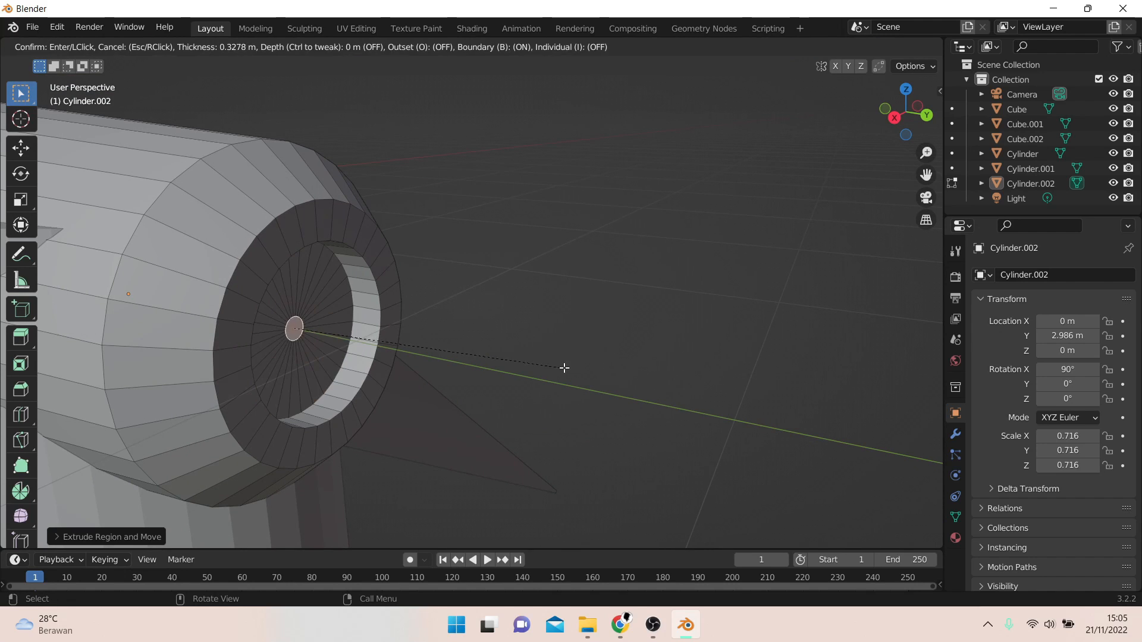
click(601, 364)
key(e)
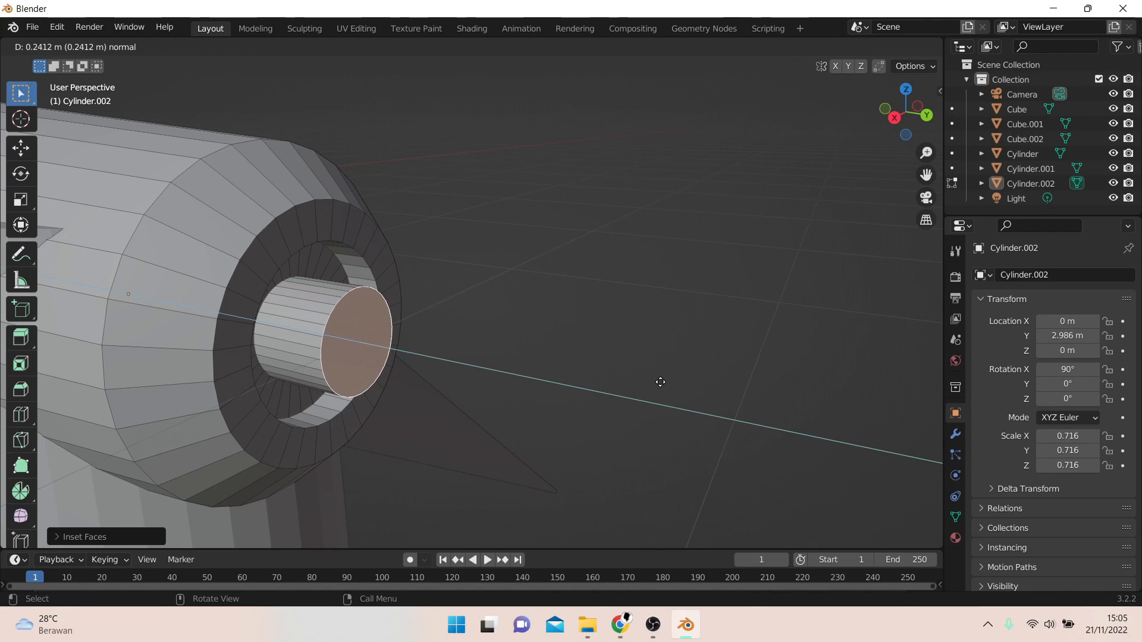
click(656, 382)
key(s)
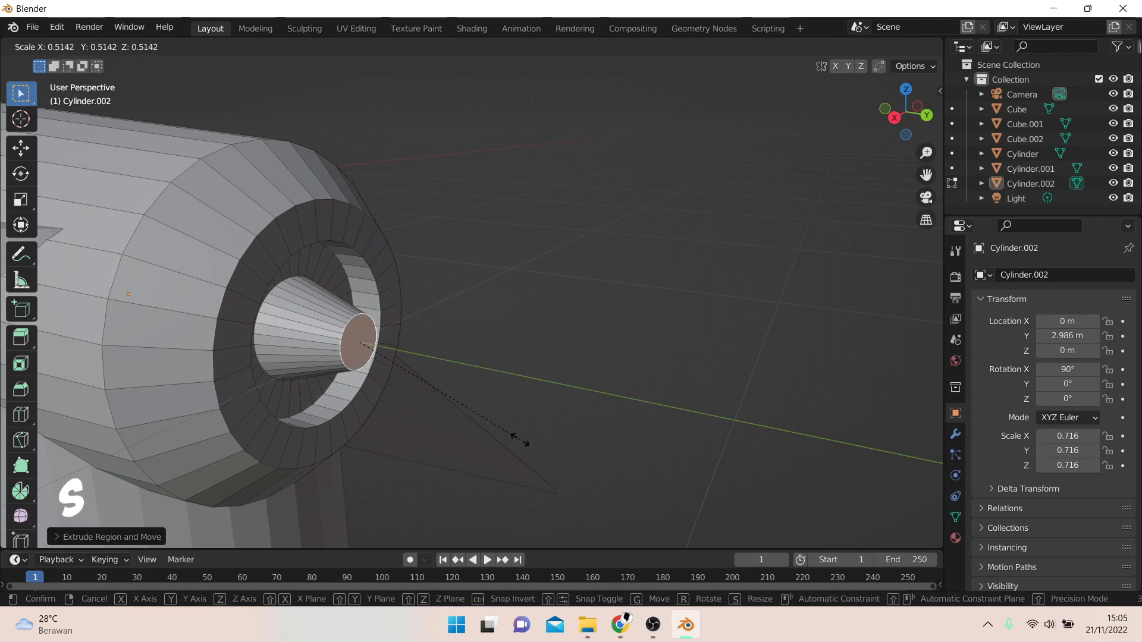
click(520, 439)
- In Object Mode, move the housing along Y to about 3.44 m and raise it to about Z 0.174 m over the pole
scroll(482, 333, down, 5)
mouse_move(472, 370)
middle_down()
mouse_move(488, 375)
mouse_move(469, 366)
middle_up()
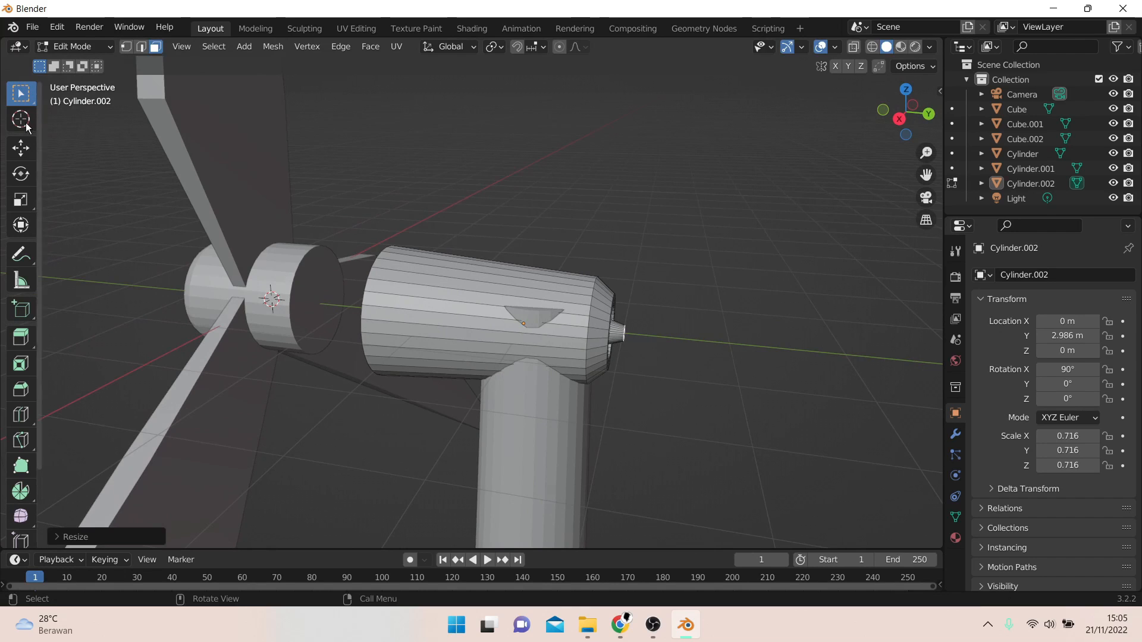
click(95, 47)
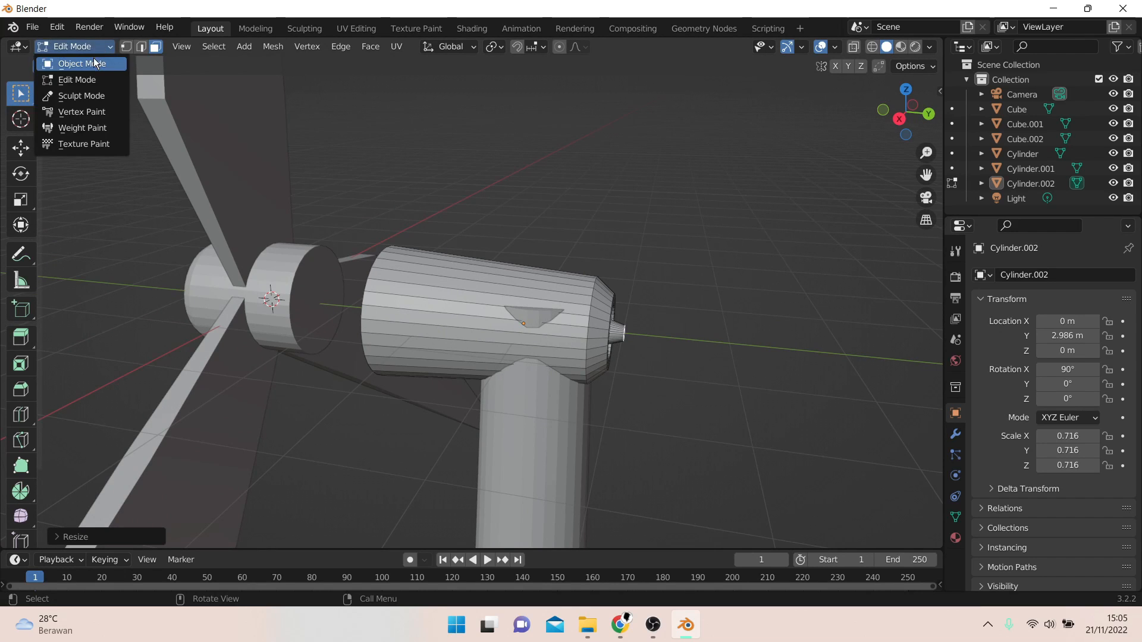
click(94, 59)
click(451, 295)
key(g)
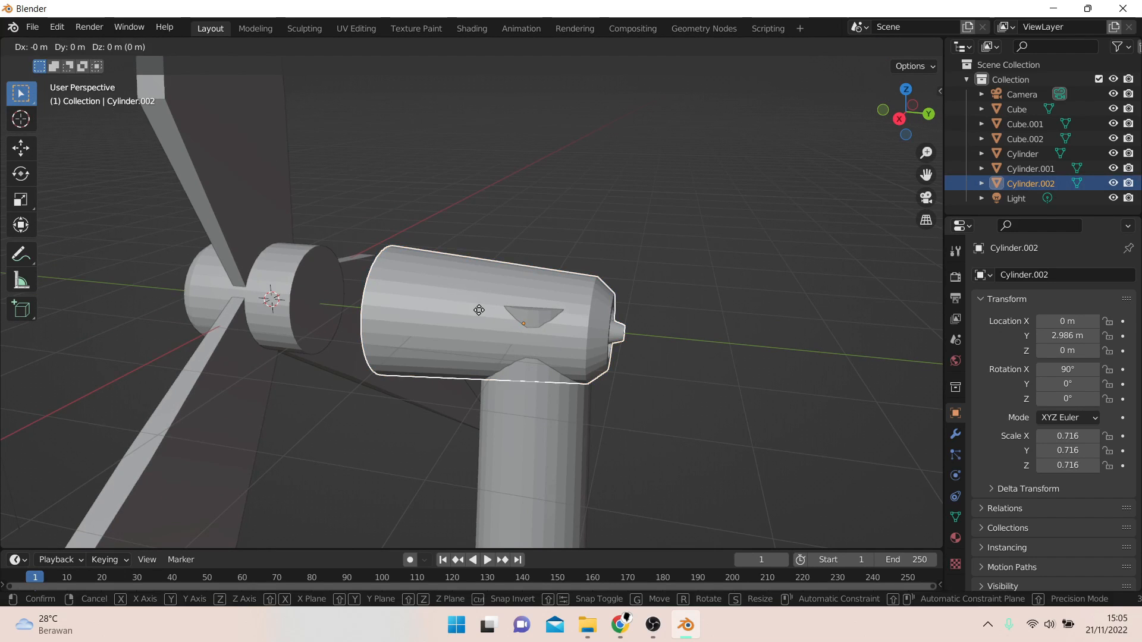
key(y)
click(523, 315)
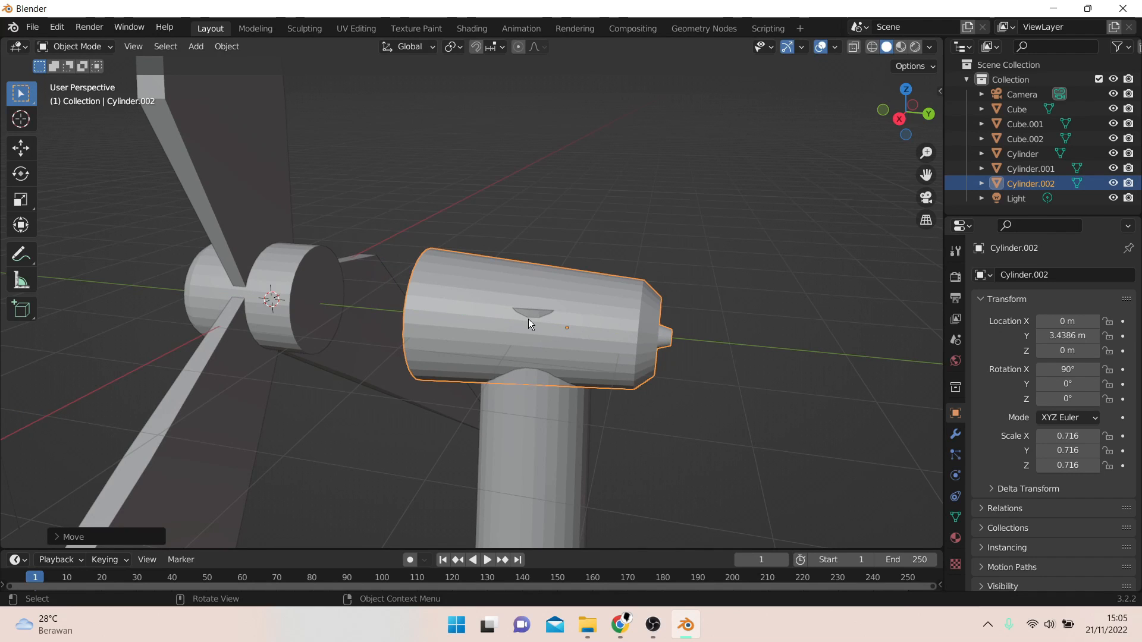
key(g)
key(z)
click(528, 301)
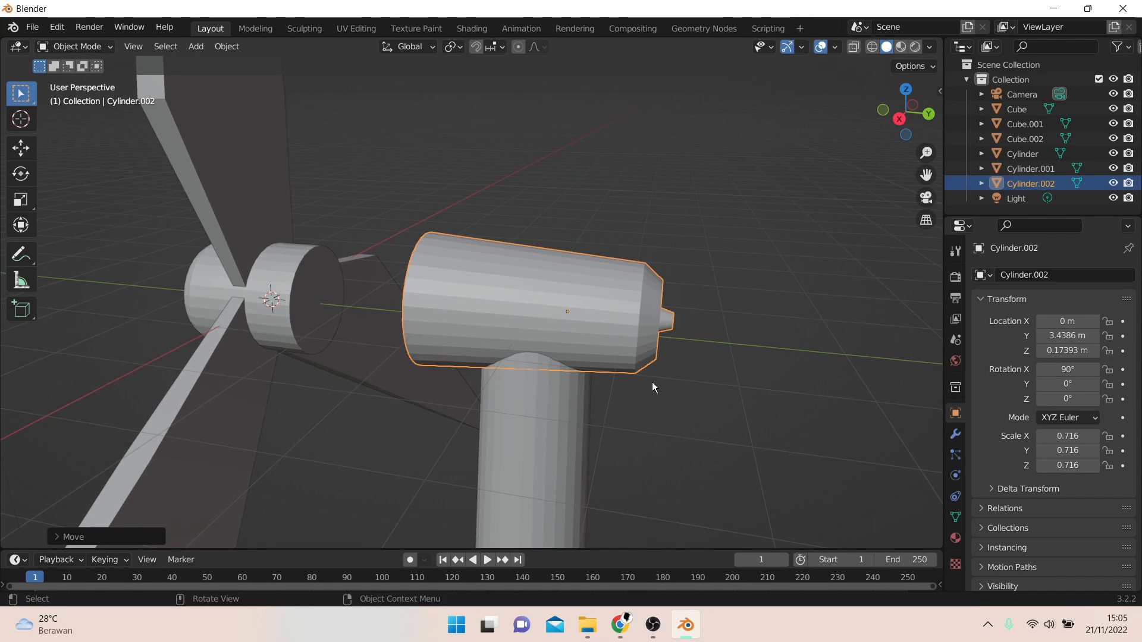
- Examine the housing's fit on the pole and its alignment with the rotor from several sides and in front view
mouse_move(656, 383)
middle_down()
mouse_move(676, 371)
mouse_move(667, 388)
middle_up()
scroll(656, 388, down, 4)
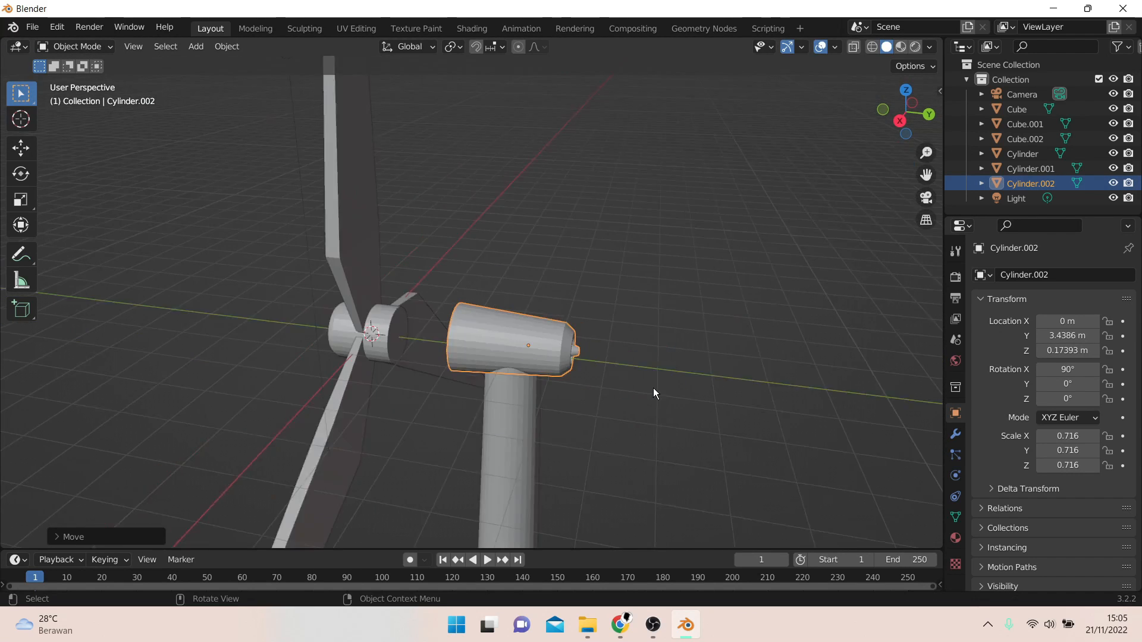
middle_drag(543, 421, 522, 358)
scroll(561, 326, down, 5)
scroll(504, 264, up, 10)
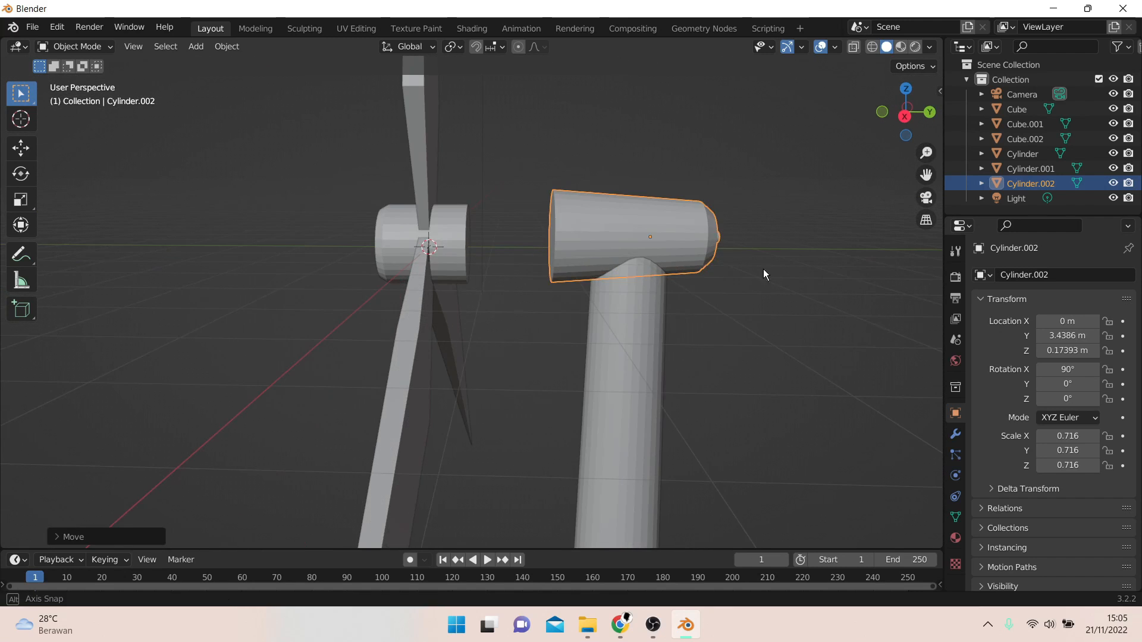
middle_drag(763, 271, 728, 283)
scroll(369, 259, up, 4)
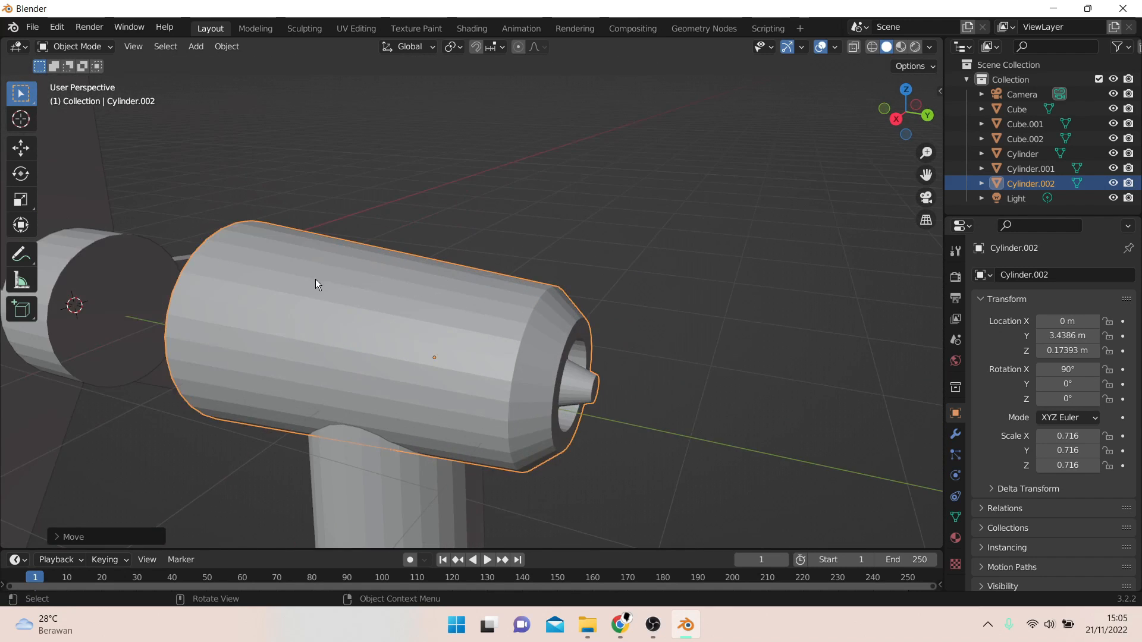
middle_drag(316, 283, 355, 281)
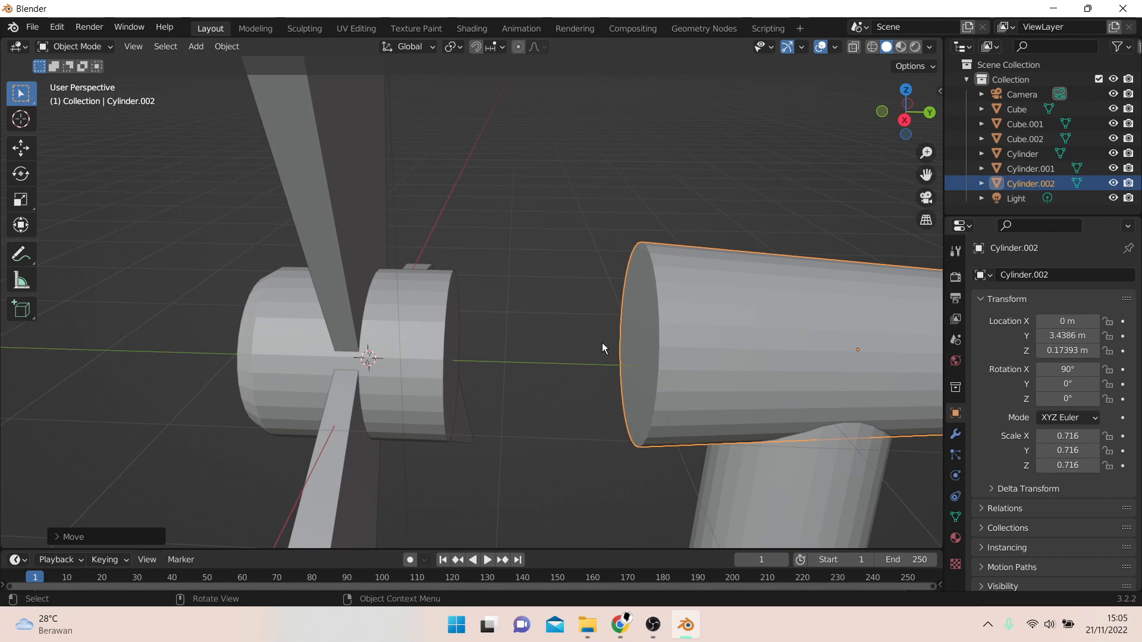
scroll(633, 341, down, 5)
key(KP_1)
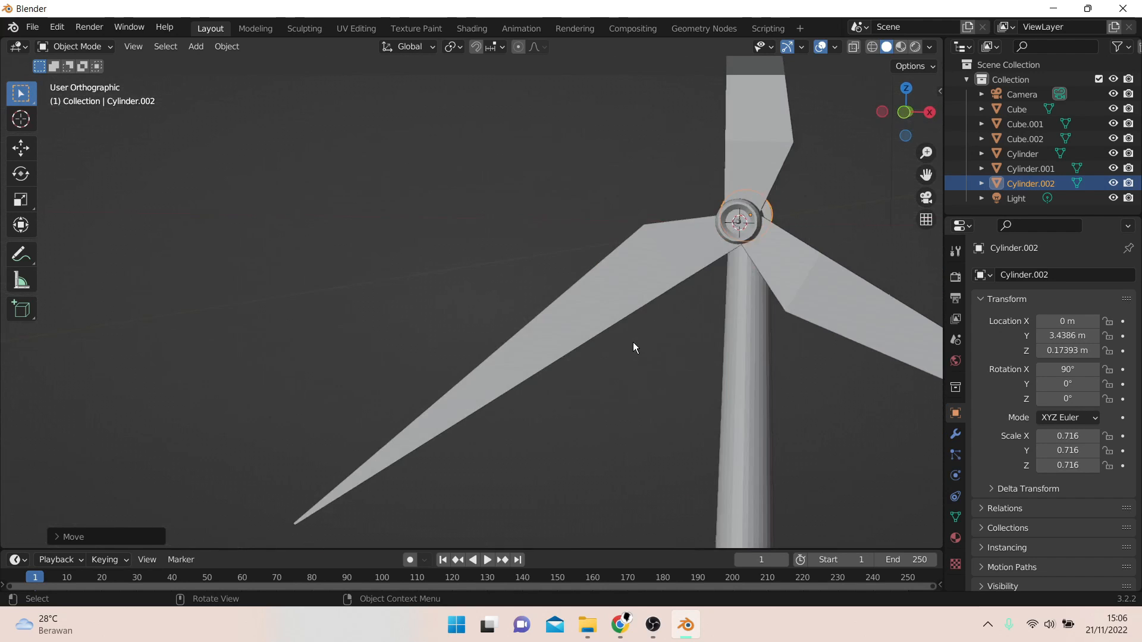
scroll(758, 309, down, 8)
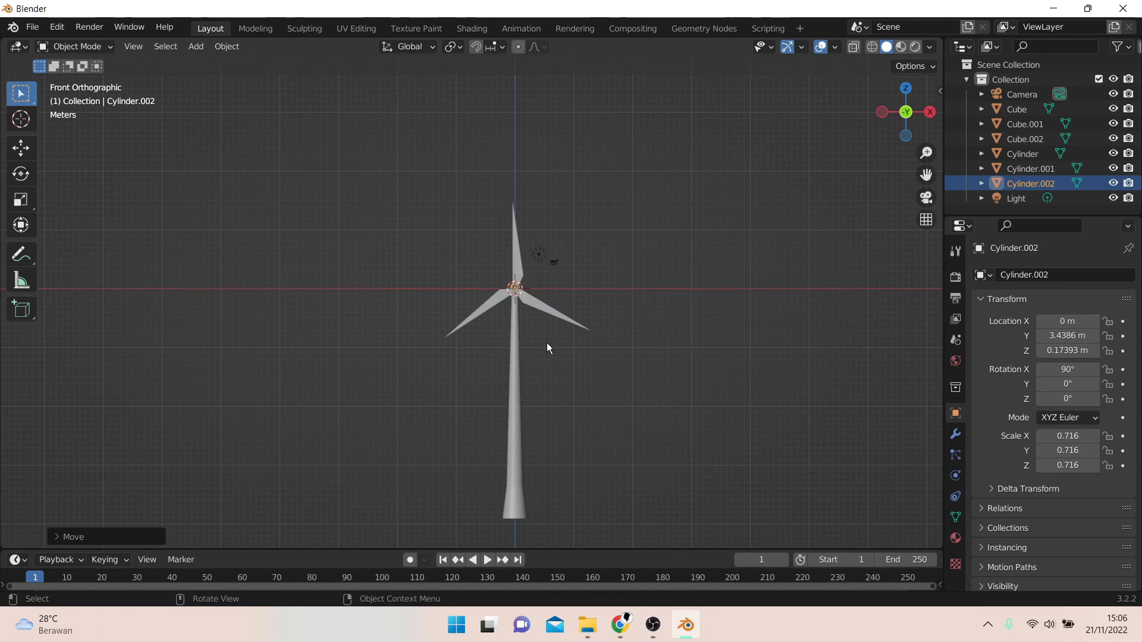
scroll(530, 255, up, 4)
middle_drag(530, 255, 665, 270)
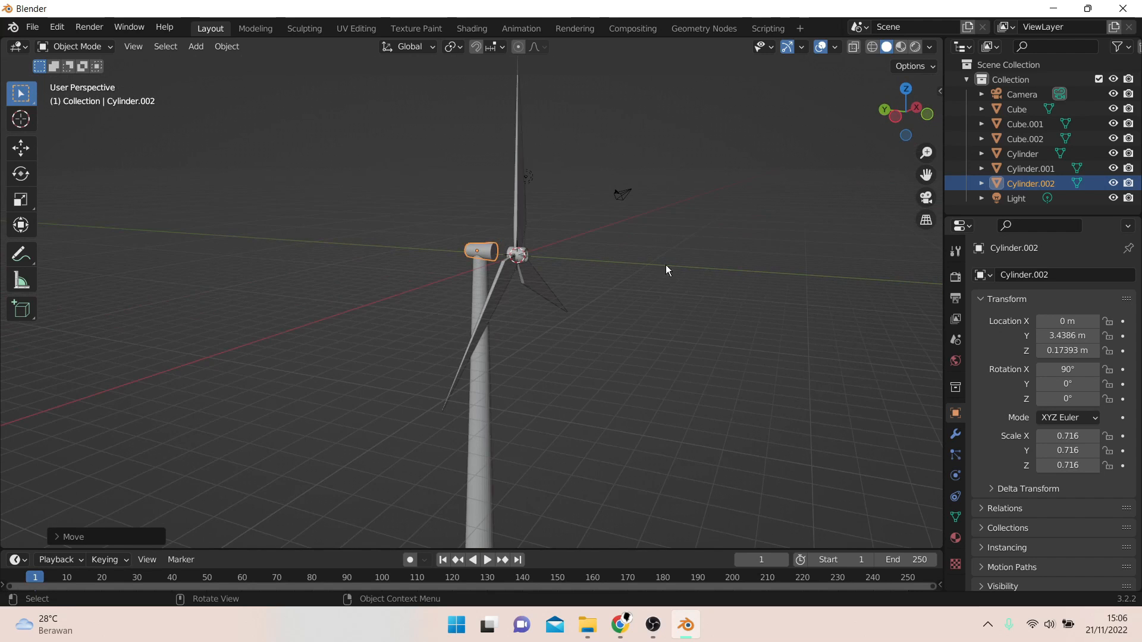
scroll(496, 235, up, 6)
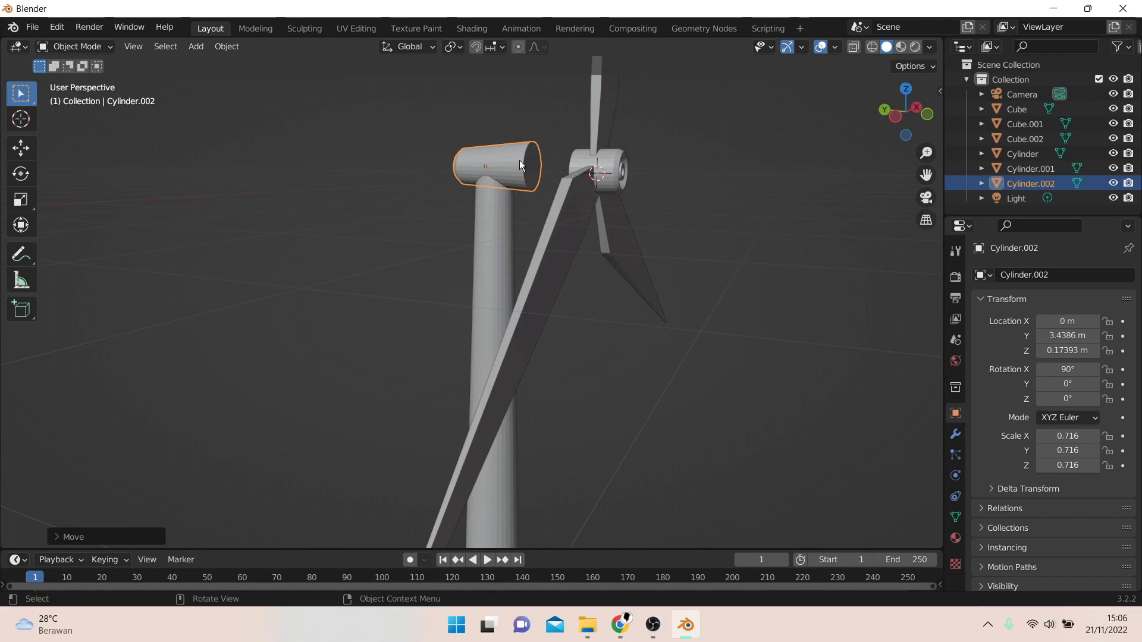
scroll(652, 126, down, 3)
scroll(549, 149, up, 4)
- Select the rotor hub cylinder and frame the rotor centre in the front orthographic view
click(635, 145)
scroll(744, 147, up, 4)
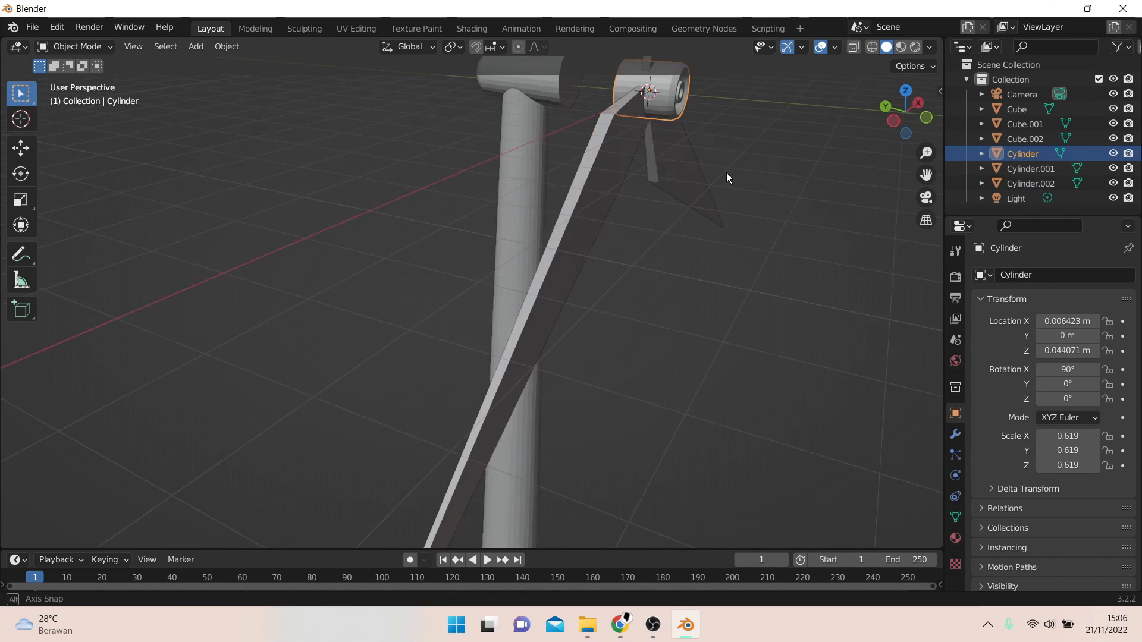
key(KP_1)
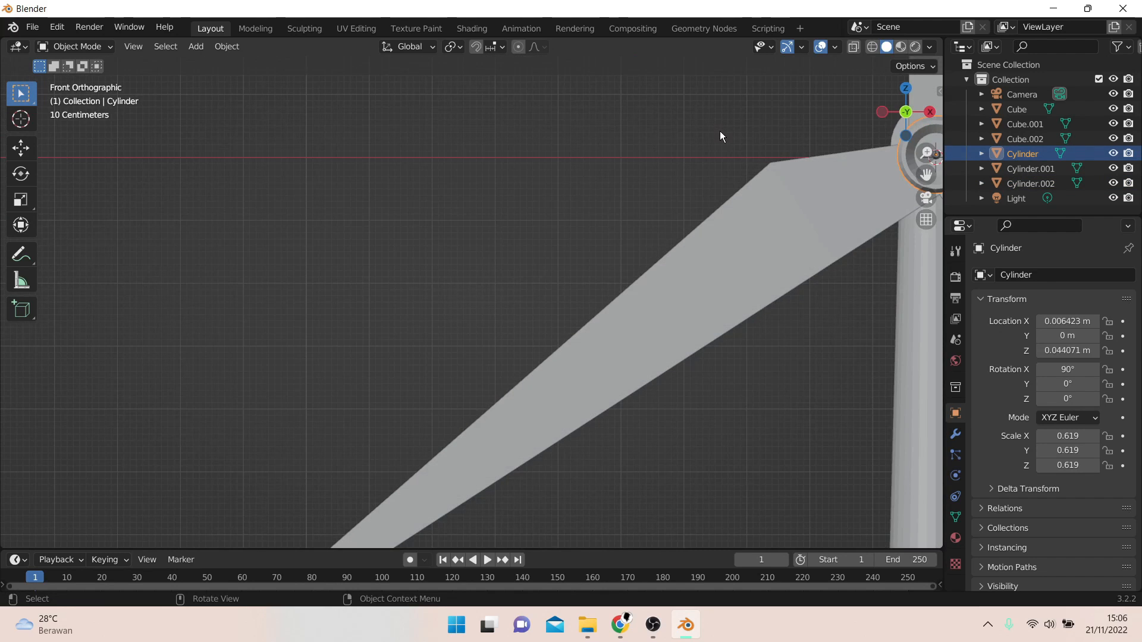
middle_drag(774, 295, 657, 263)
key(KP_1)
scroll(730, 232, down, 3)
scroll(730, 232, down, 3)
scroll(655, 217, up, 4)
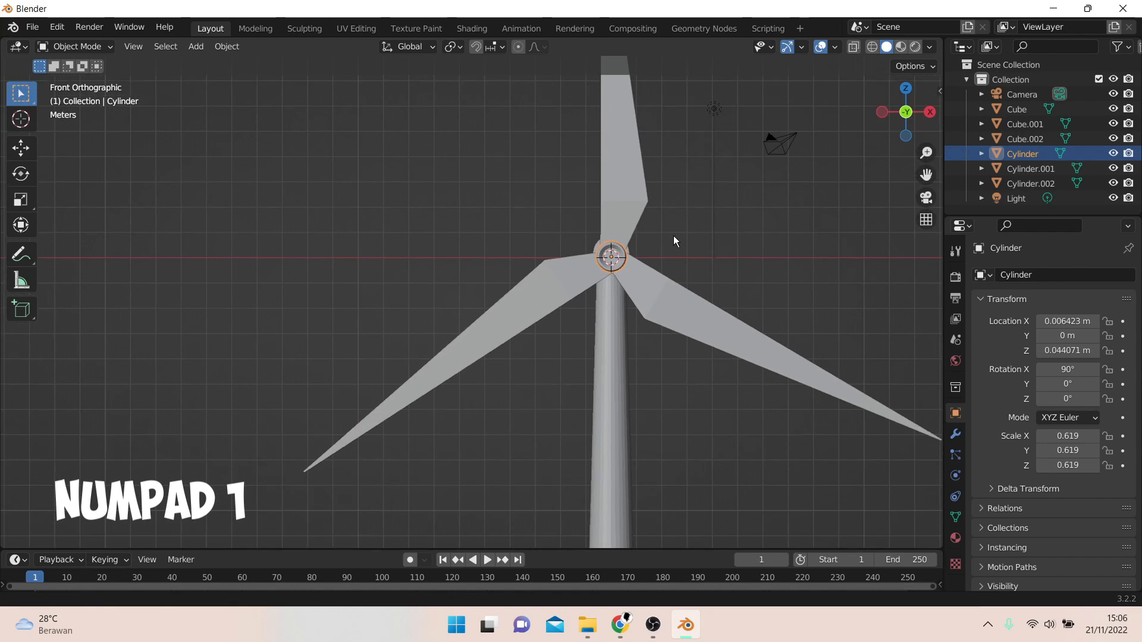
shift+middle_drag(776, 216, 714, 221)
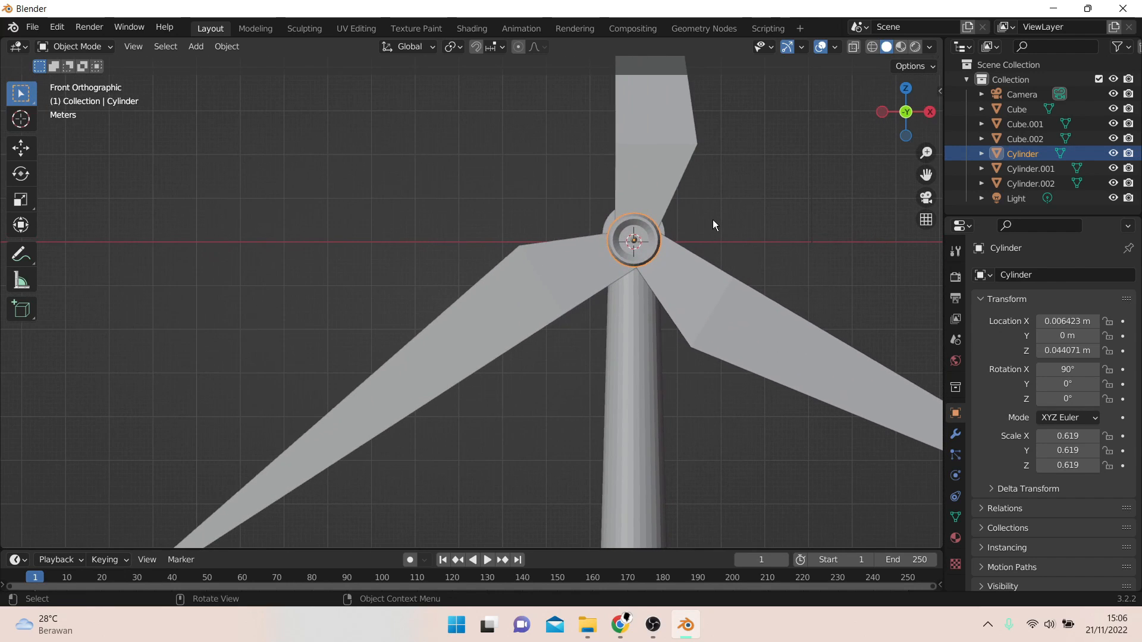
- Add a cylinder mesh at the world origin and rotate it 90° about the X axis
key(shift+a)
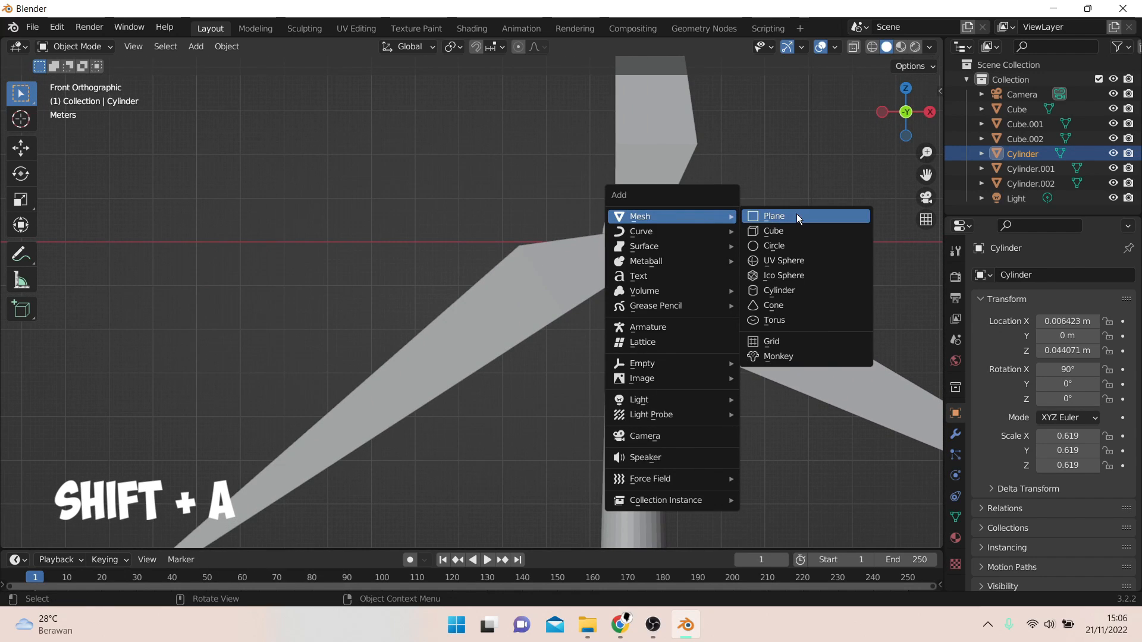
click(795, 292)
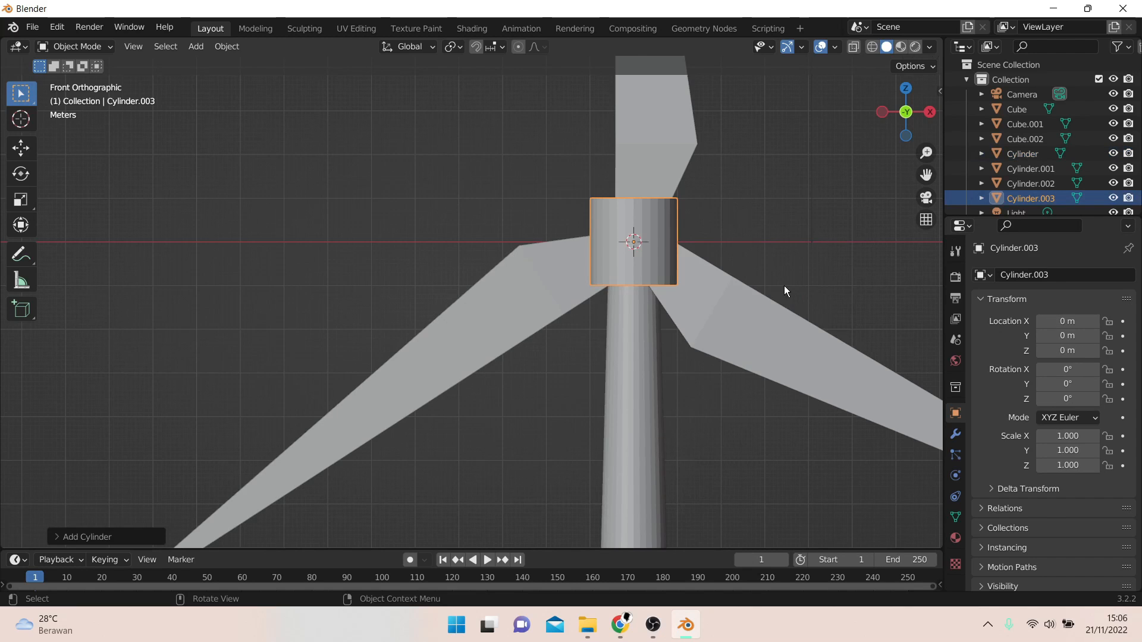
text(rx)
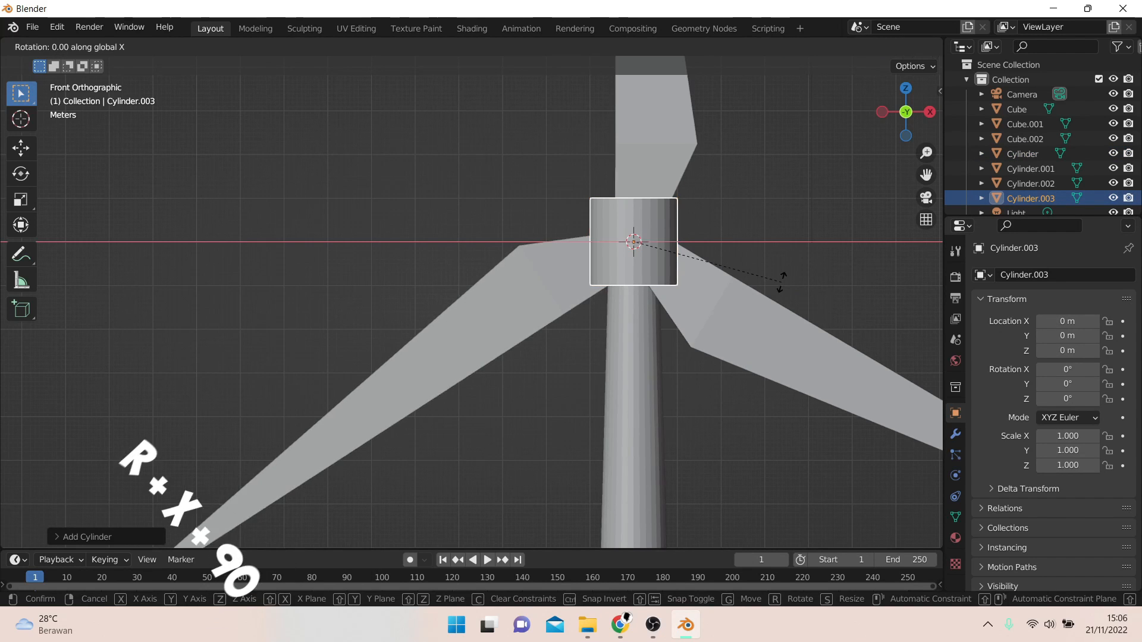
text(90)
key(Return)
- Scale the new cylinder uniformly to about 0.258 so it is thinner than the rotor hub
middle_drag(766, 285, 879, 345)
key(s)
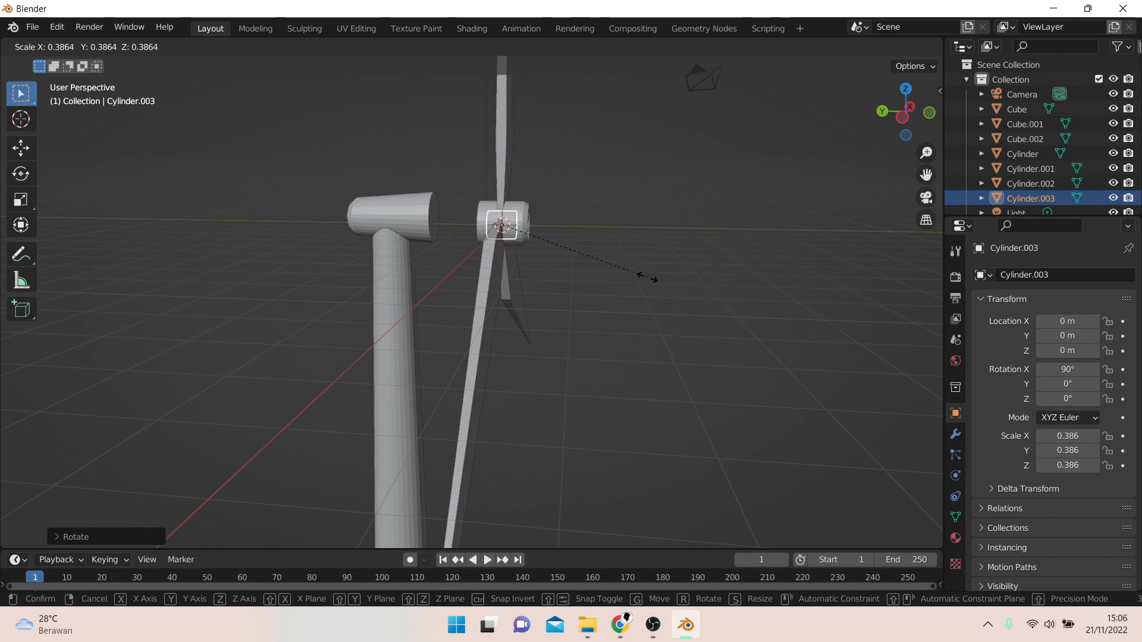
click(598, 262)
middle_drag(598, 262, 560, 203)
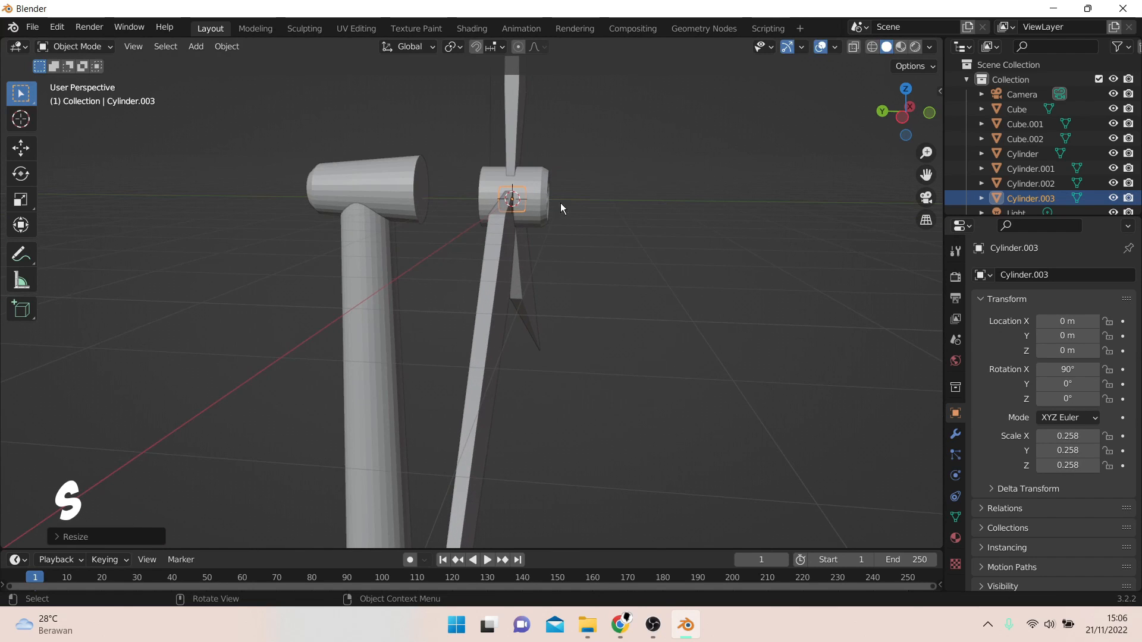
- Try moving the small cylinder along Y to about 1.82 m beside the housing, and along X, undoing the X move
key(g)
key(y)
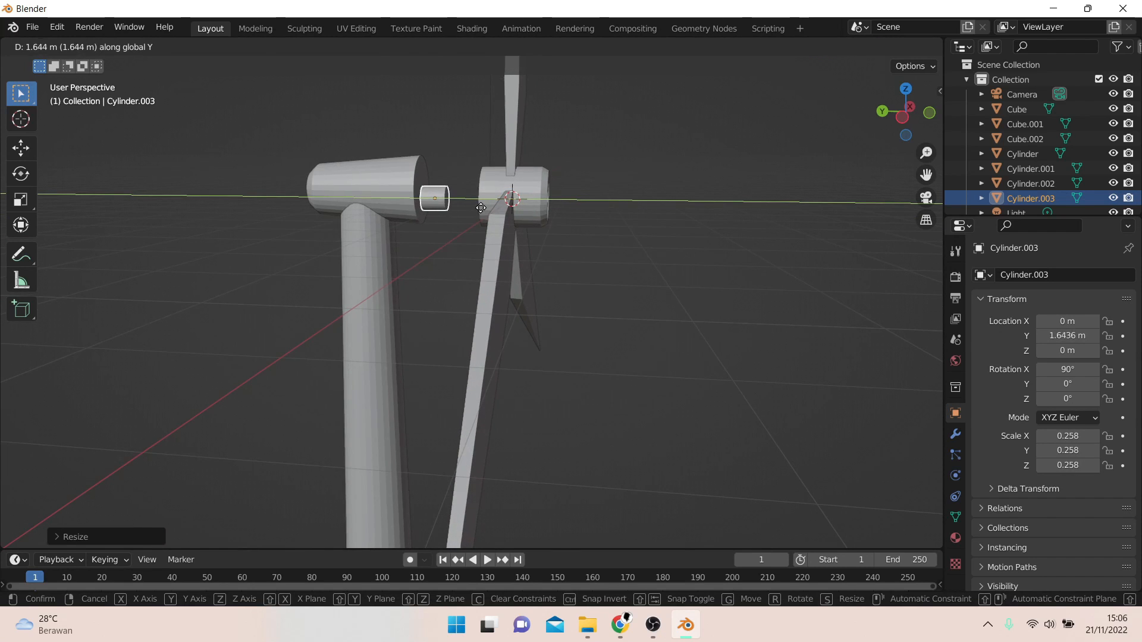
click(474, 207)
middle_drag(473, 207, 480, 141)
key(g)
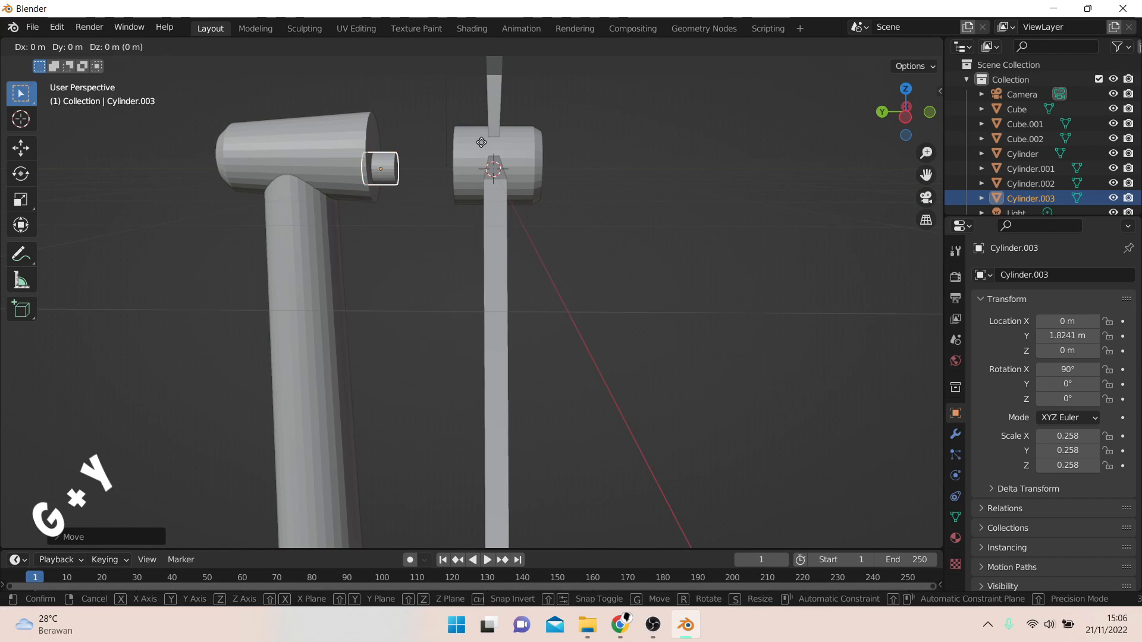
key(x)
click(507, 141)
key(ctrl+z)
- Move the small cylinder along Y to about 0.728 m, partly inside the back of the rotor hub
key(g)
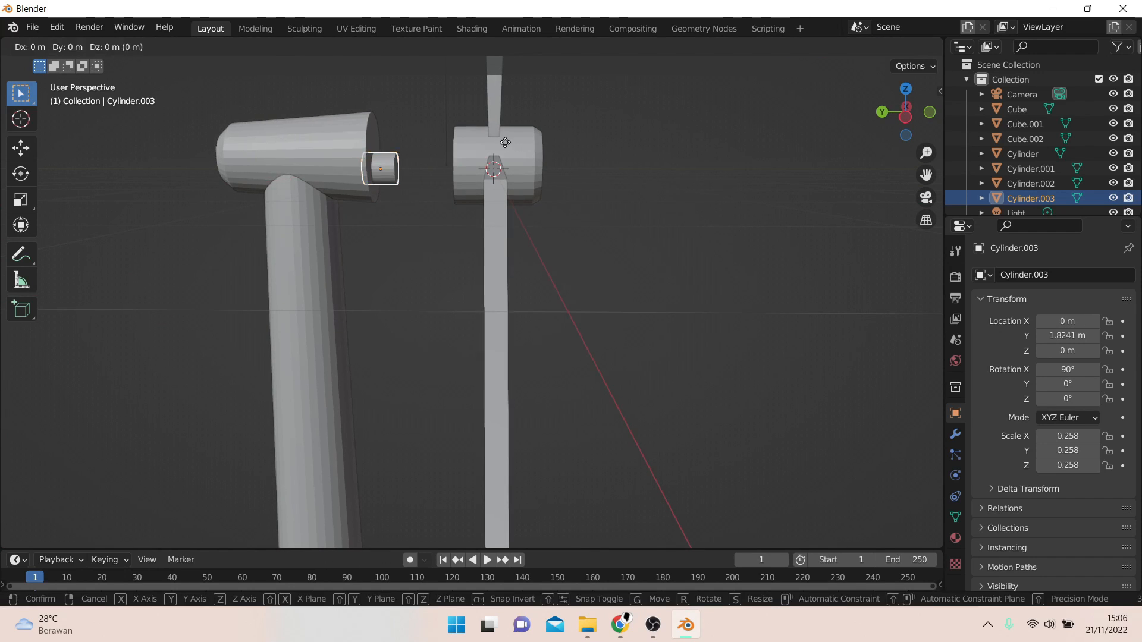
key(y)
click(573, 145)
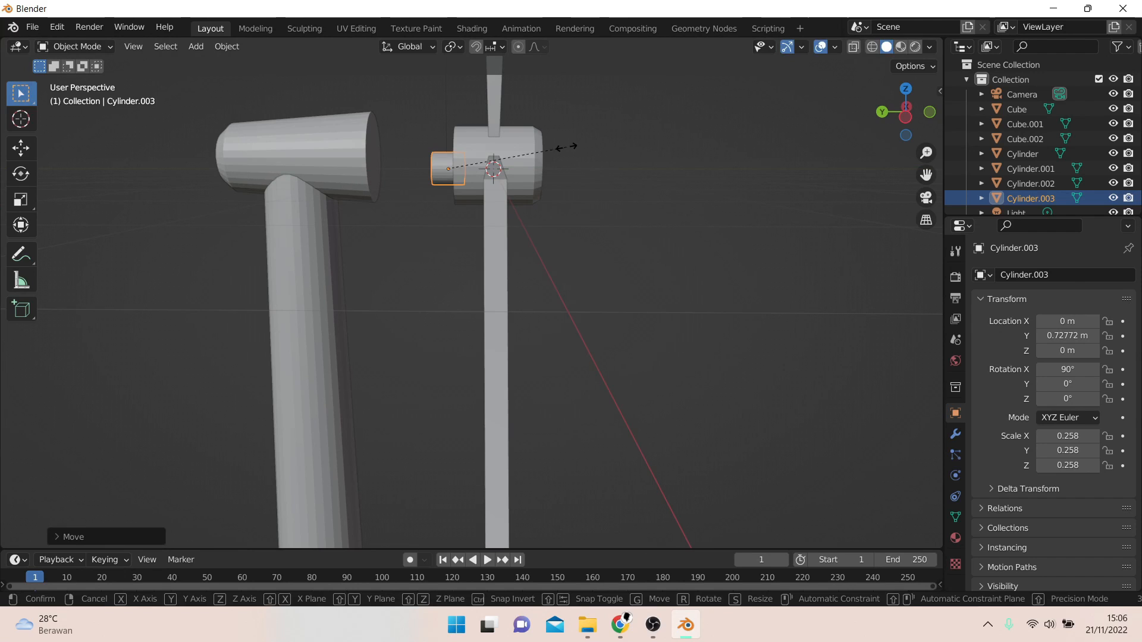
- Stretch the small cylinder along global Y to a Z scale of about 0.641, forming the shaft behind the hub
key(s)
key(z)
key(Escape)
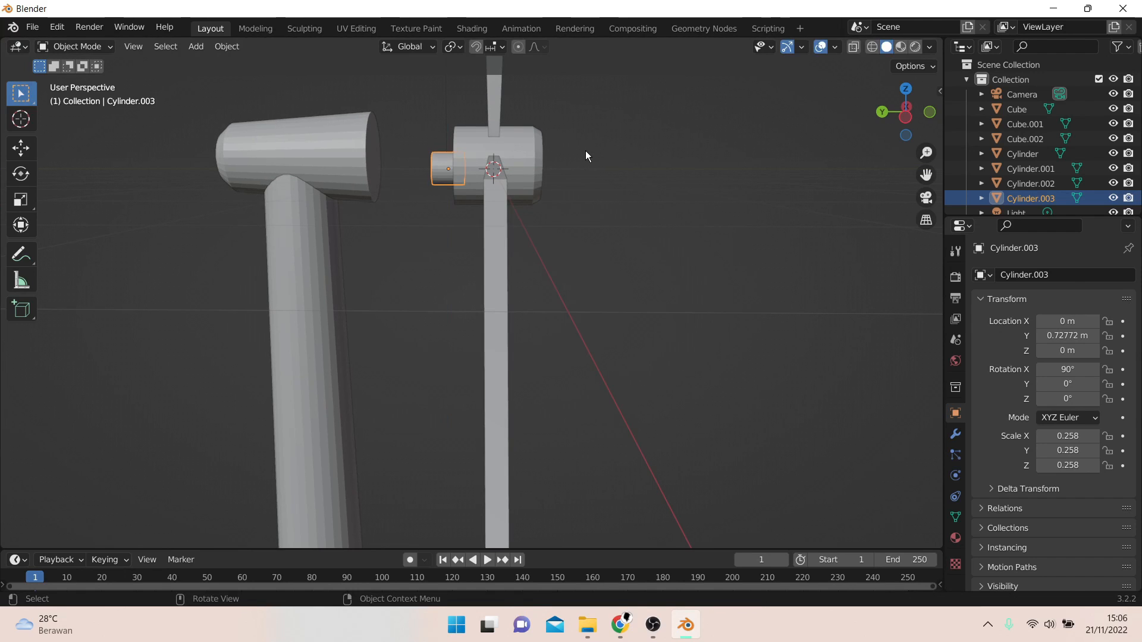
key(s)
key(y)
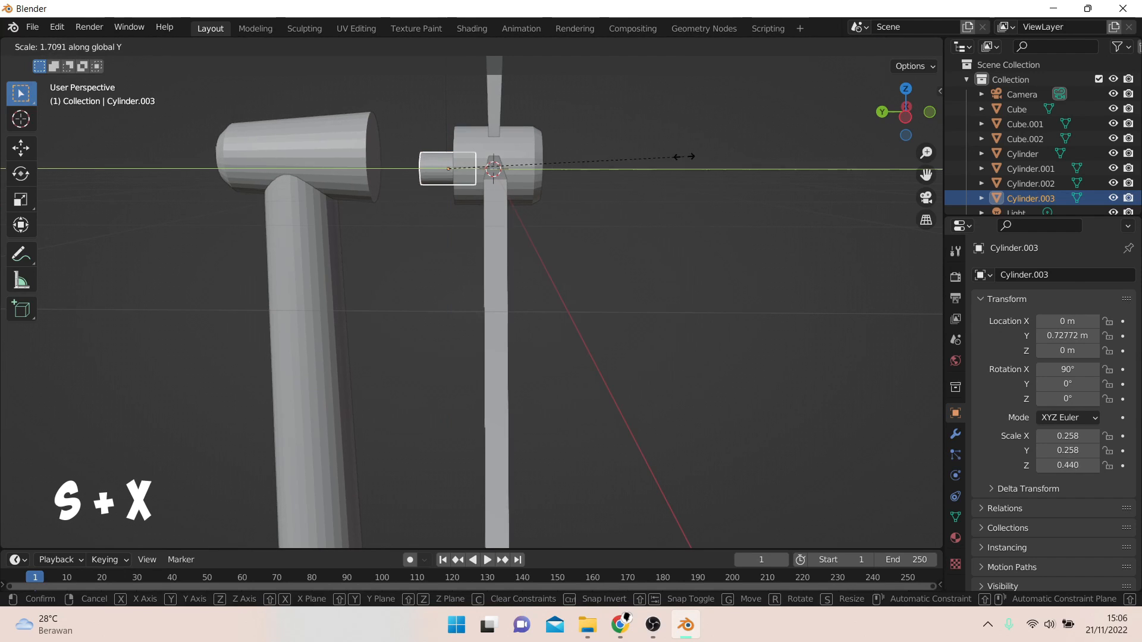
click(785, 179)
middle_drag(785, 179, 805, 145)
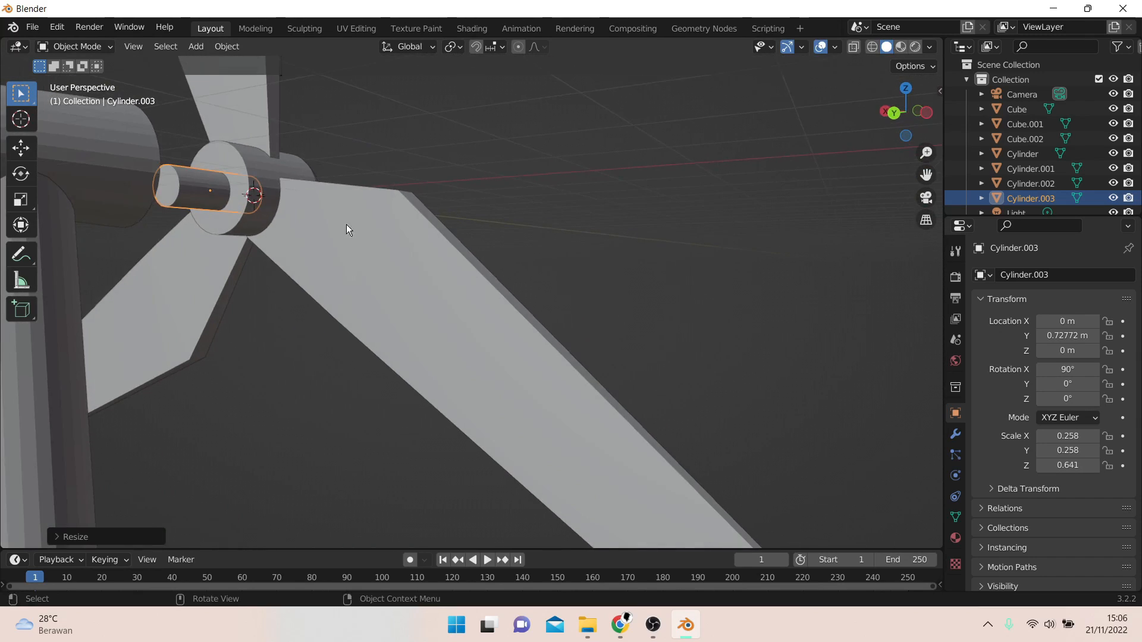
- Select the housing and the tower together and lower both along Z, with the tower at about Z -16.816 m
scroll(393, 238, up, 4)
middle_drag(444, 248, 491, 283)
scroll(535, 236, down, 5)
scroll(490, 283, down, 3)
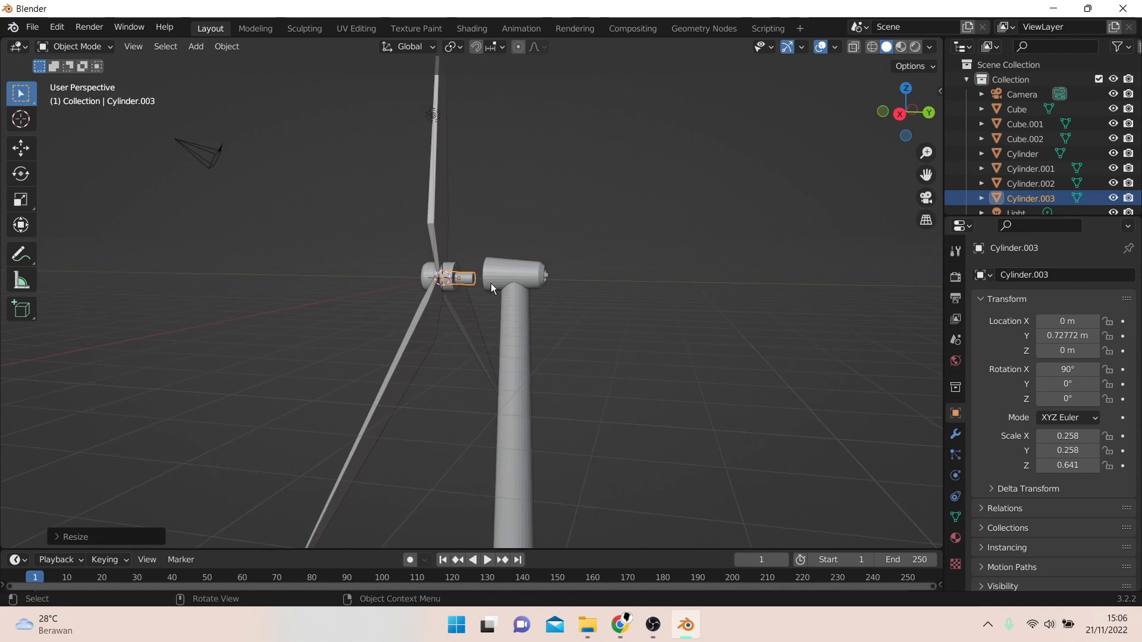
scroll(490, 283, up, 3)
click(552, 258)
shift+click(546, 337)
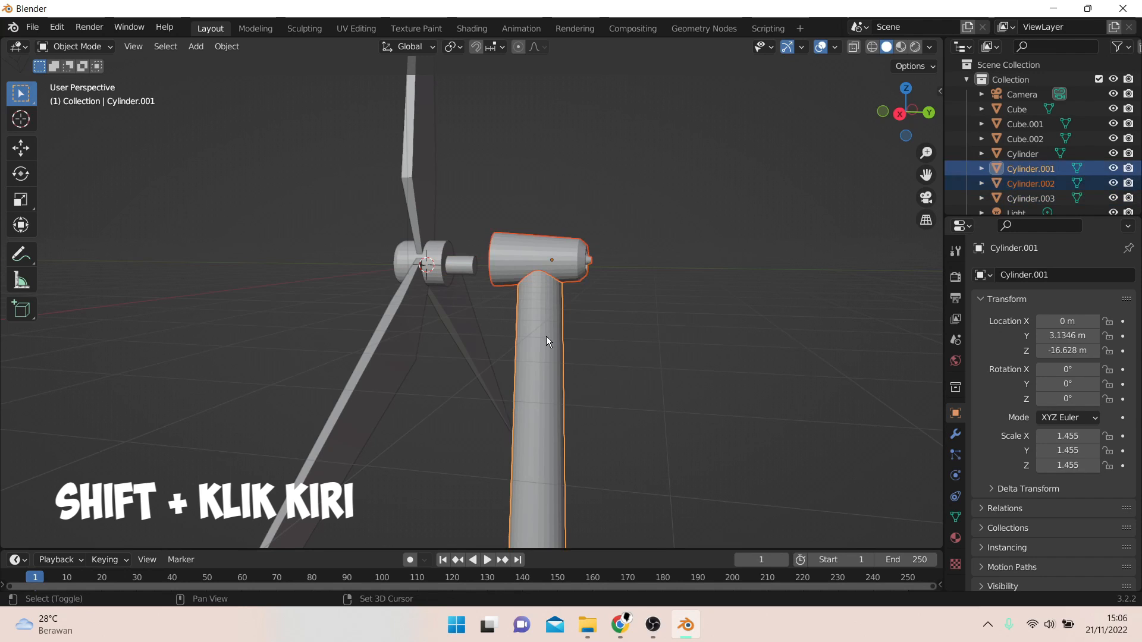
key(g)
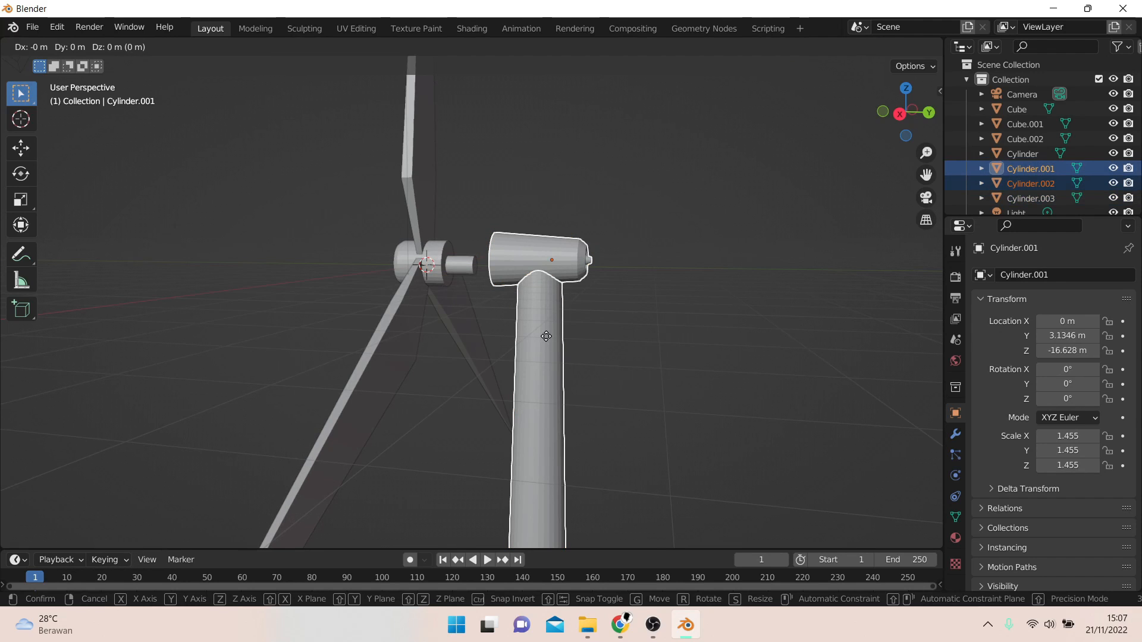
key(z)
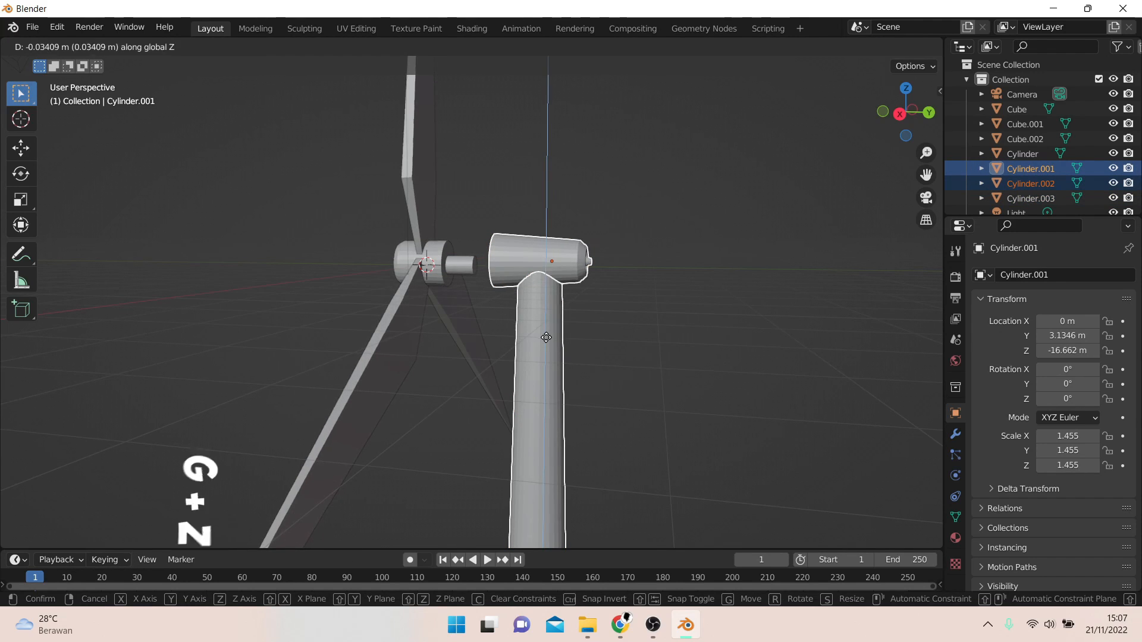
click(558, 344)
- In the right orthographic view, move the housing and tower onto the shaft, with the tower at about Y 2.233 m and Z -16.777 m
key(KP_3)
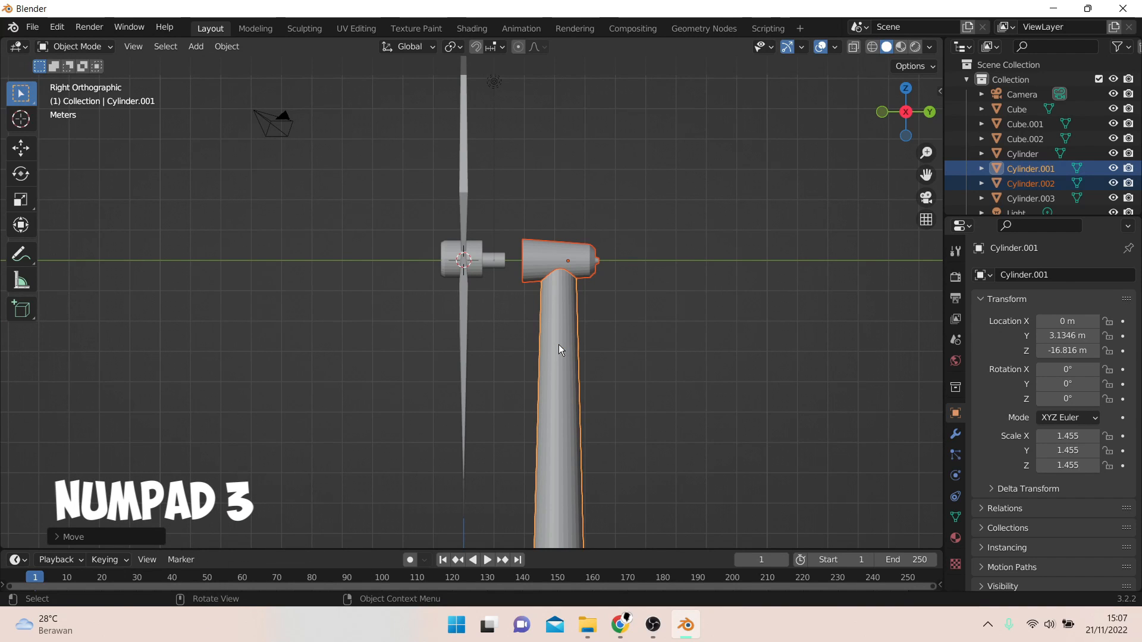
key(g)
key(y)
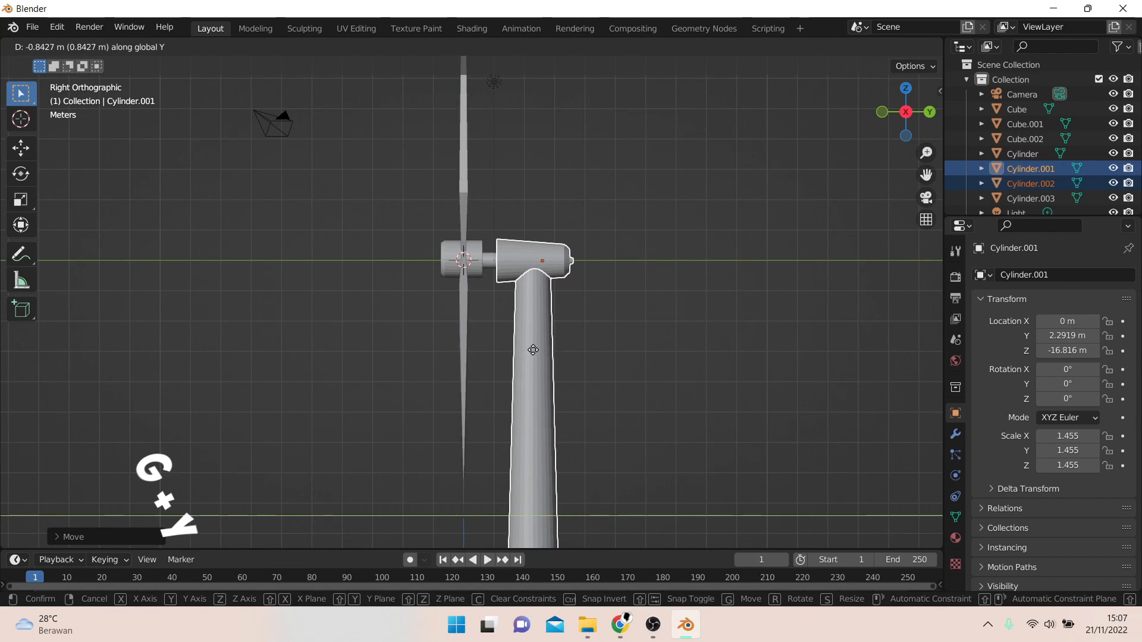
key(g)
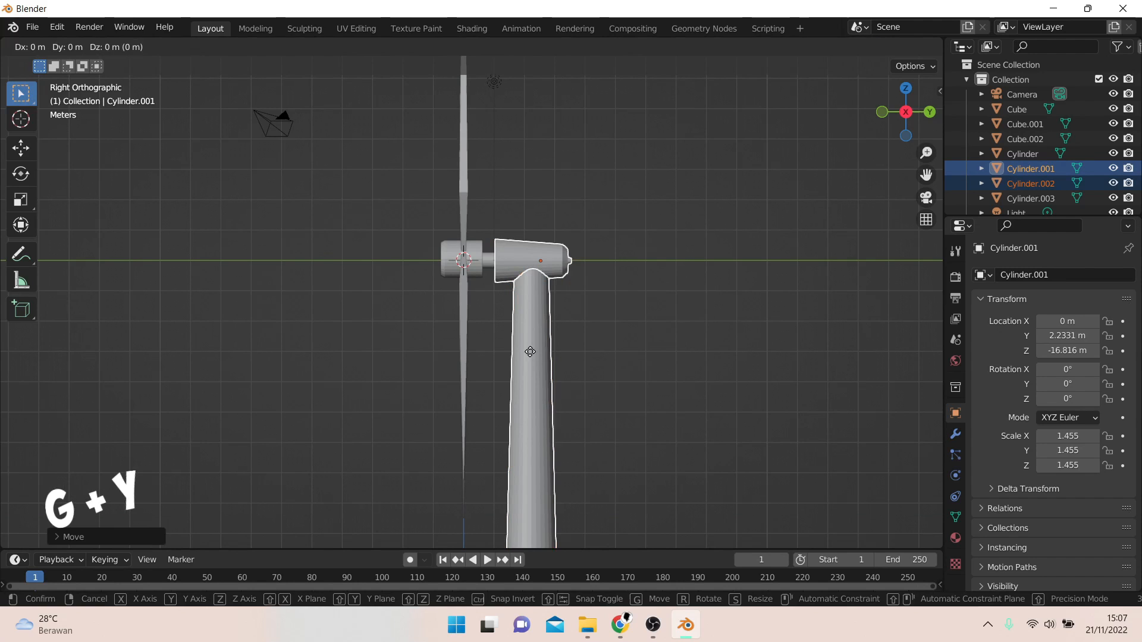
key(z)
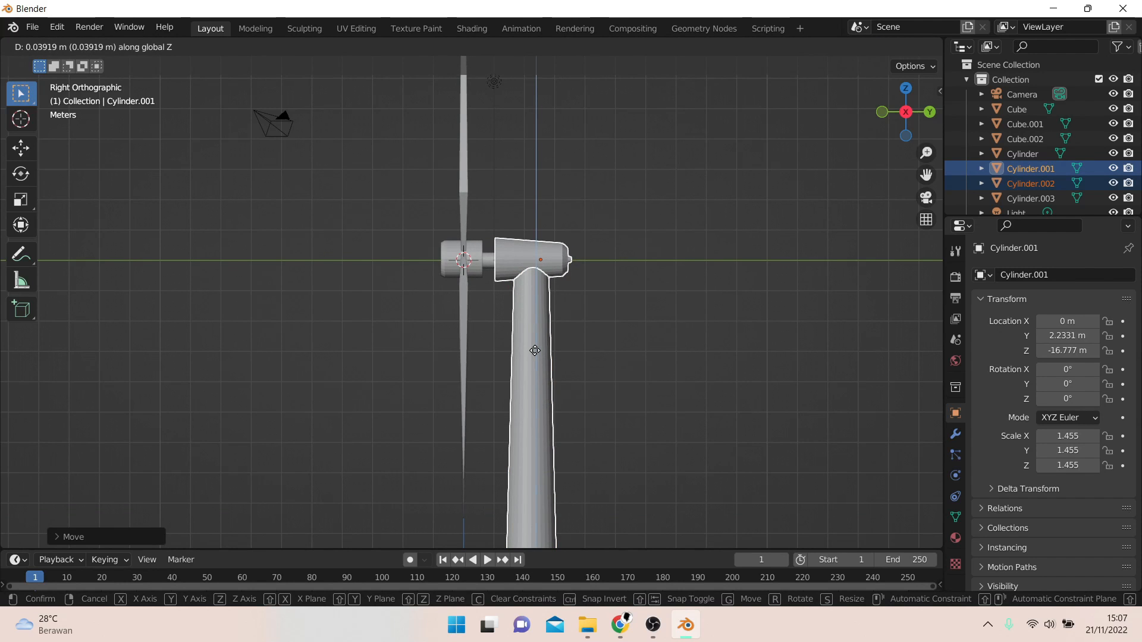
click(534, 350)
- Deselect everything, look through the scene camera and lock the camera to the view
middle_drag(545, 338, 612, 372)
click(650, 389)
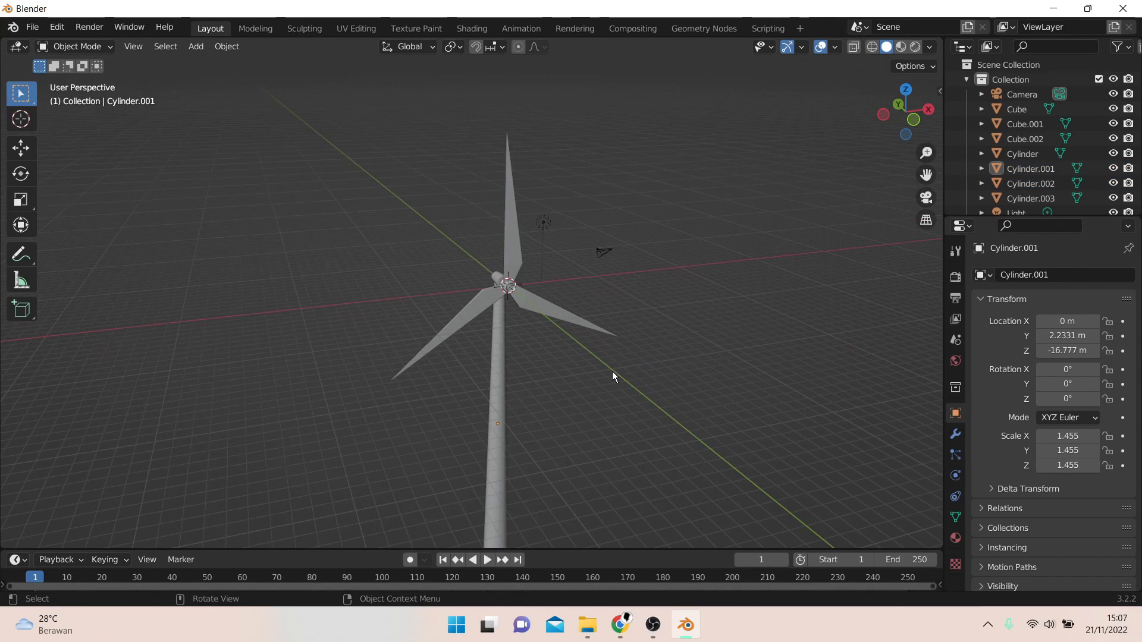
key(KP_0)
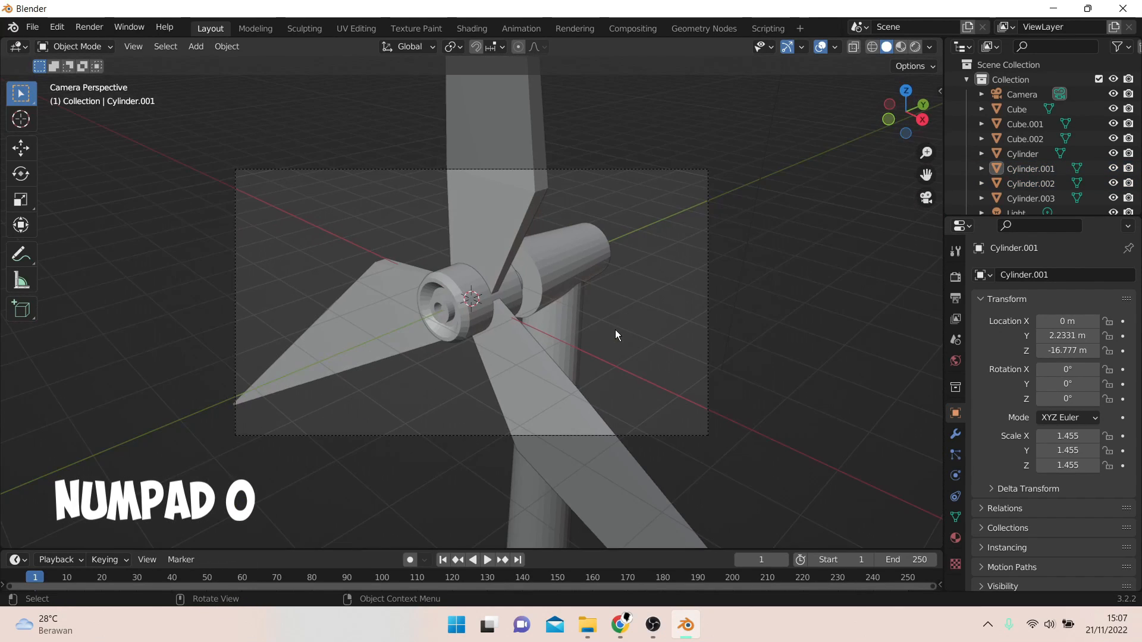
click(940, 91)
click(934, 167)
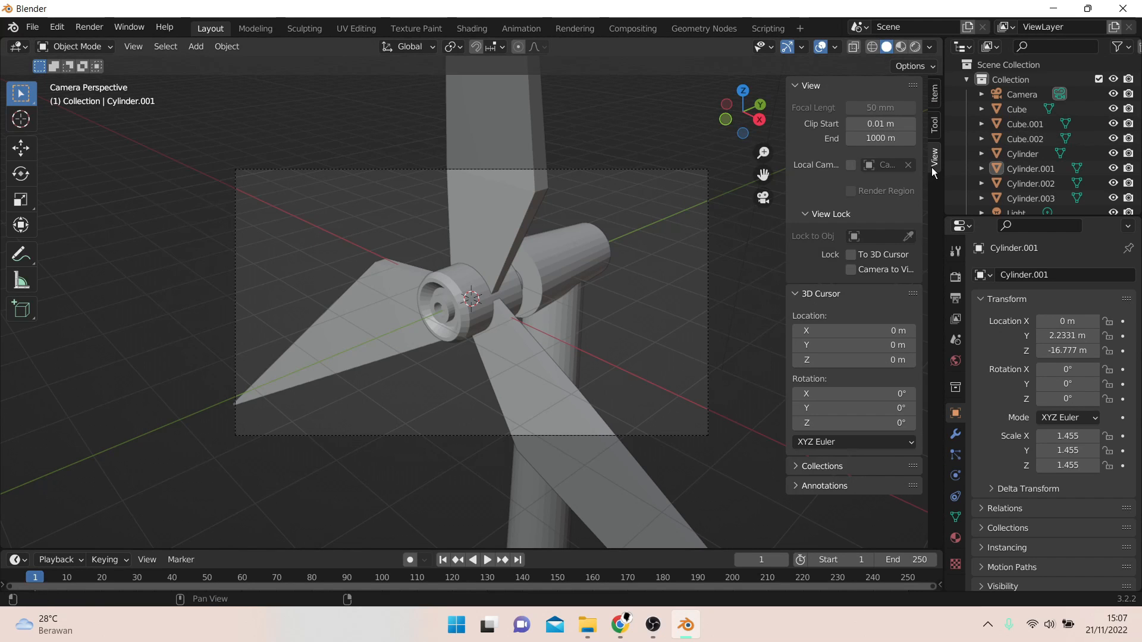
click(851, 270)
- Pull the locked camera back and turn it slightly to frame the rotor and the upper tower
scroll(594, 265, down, 5)
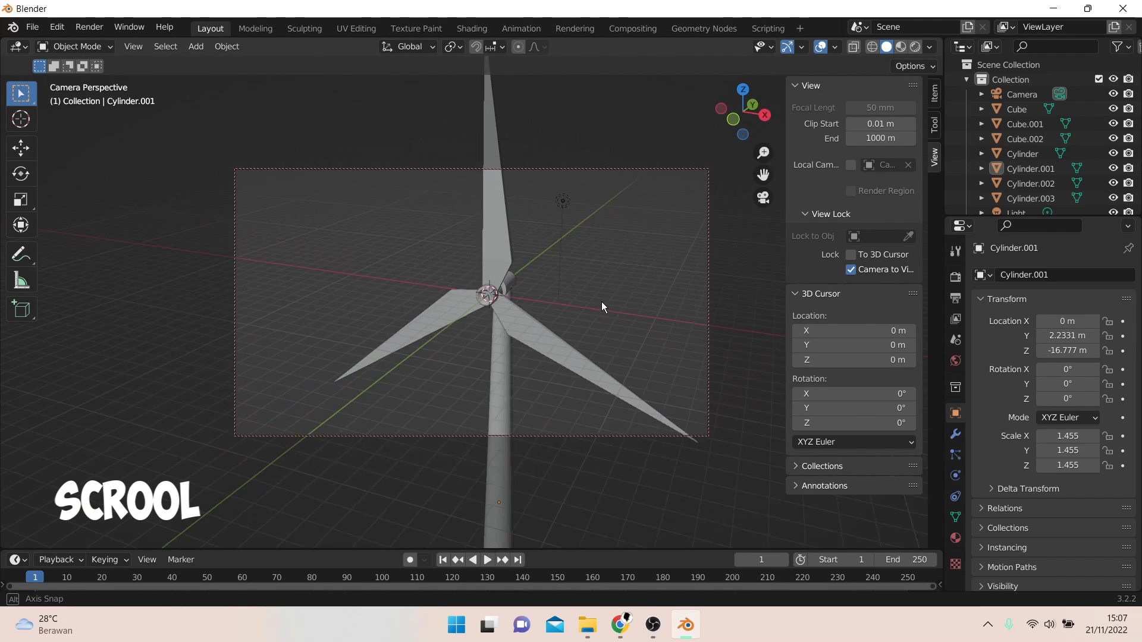
middle_drag(601, 302, 599, 297)
scroll(599, 298, down, 4)
scroll(591, 287, up, 4)
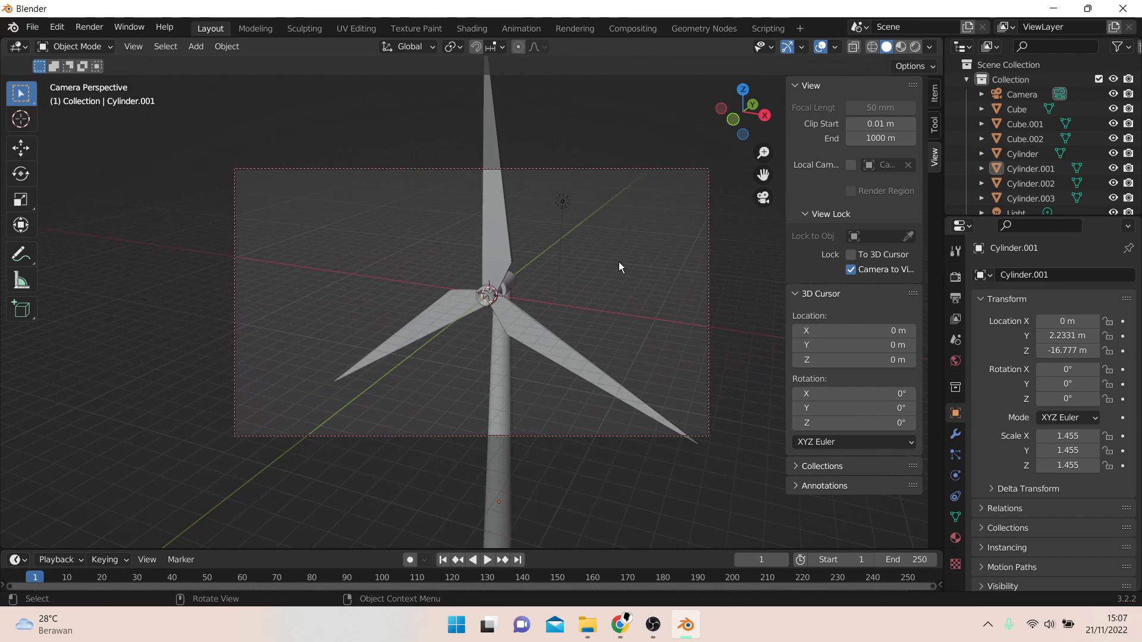
- Join the three blades and the rotor hub into one object, with the hub cylinder as the active object
click(494, 242)
click(521, 326)
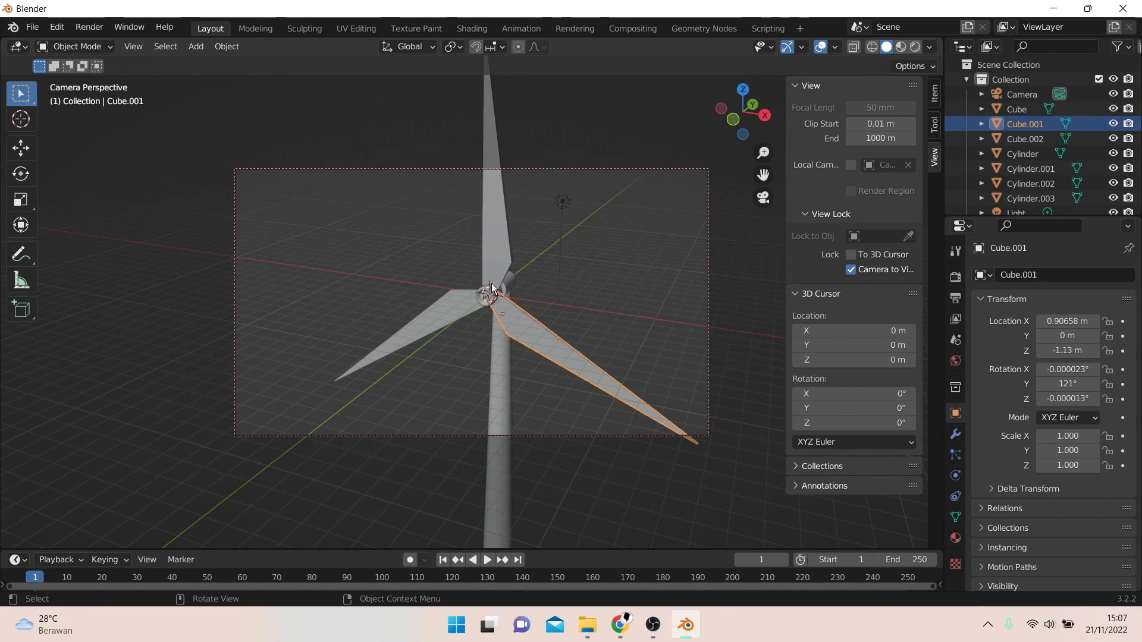
shift+click(491, 254)
shift+click(456, 299)
scroll(501, 285, up, 3)
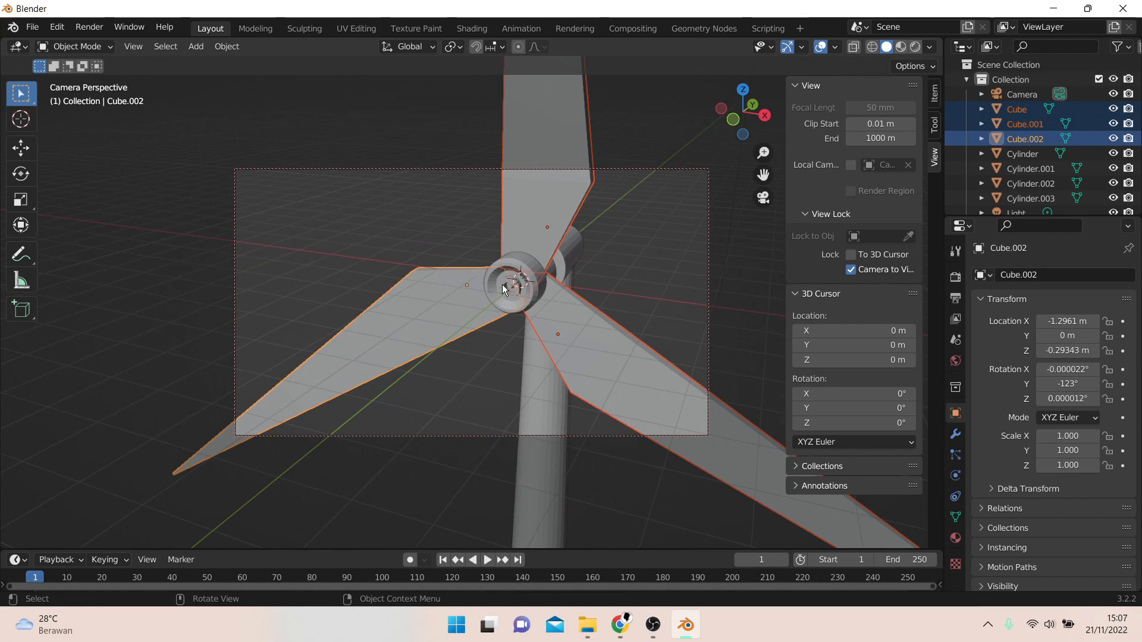
shift+click(522, 261)
key(ctrl+j)
- Move the camera farther back and spin the joined rotor about the Y axis to about 1160°
scroll(628, 259, down, 8)
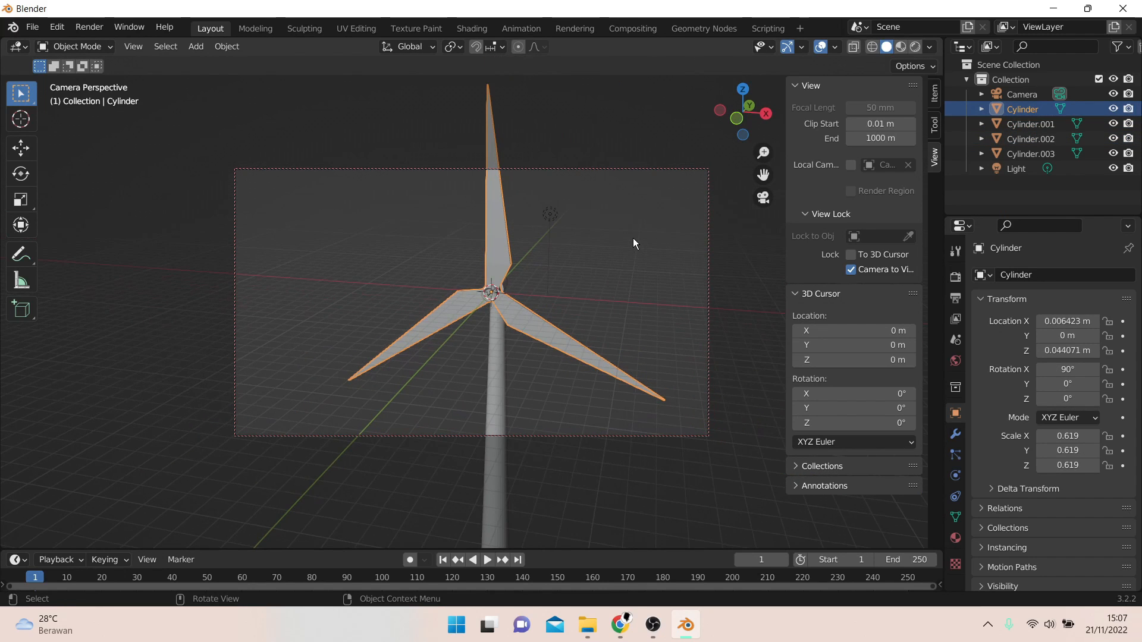
key(r)
key(y)
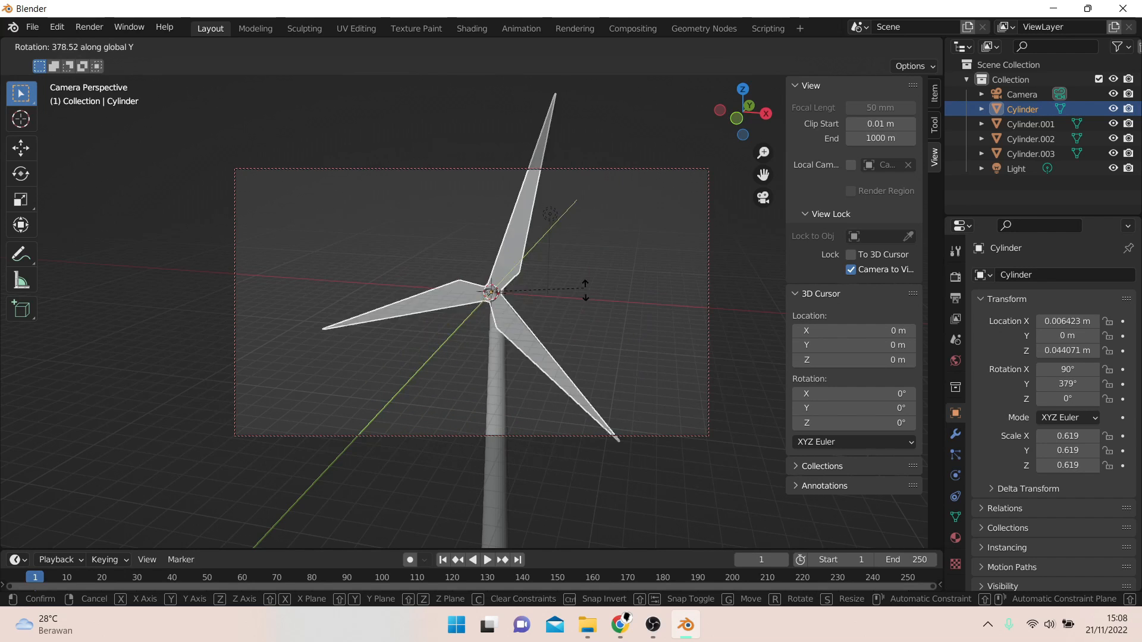
click(528, 355)
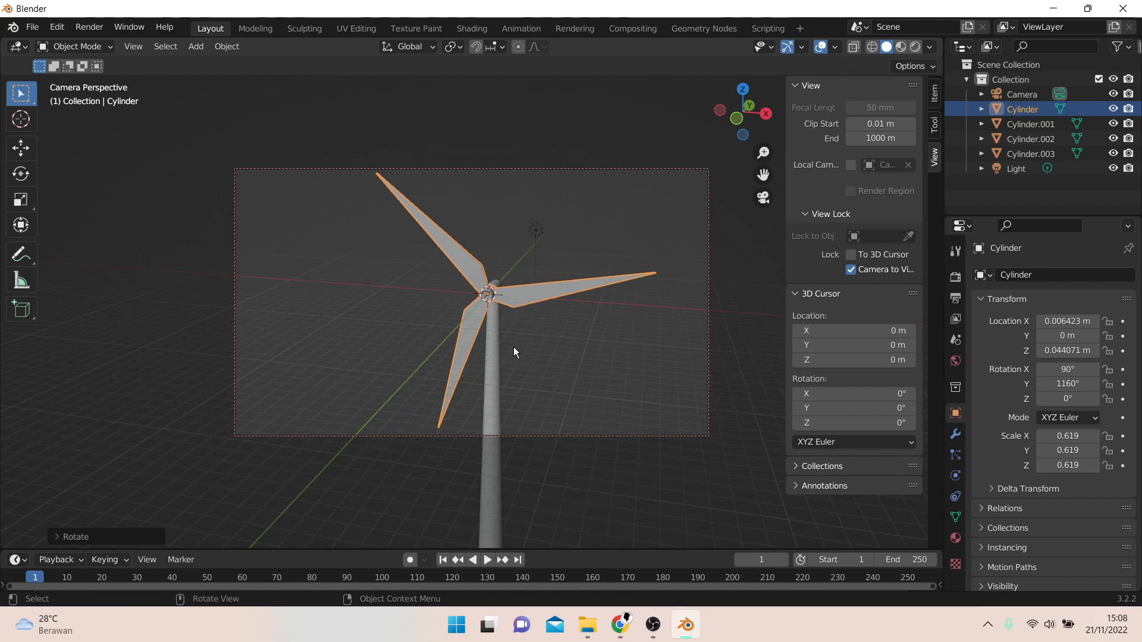
- Examine the whole windmill in perspective and in the front and right orthographic views
middle_drag(513, 347, 448, 314)
key(KP_0)
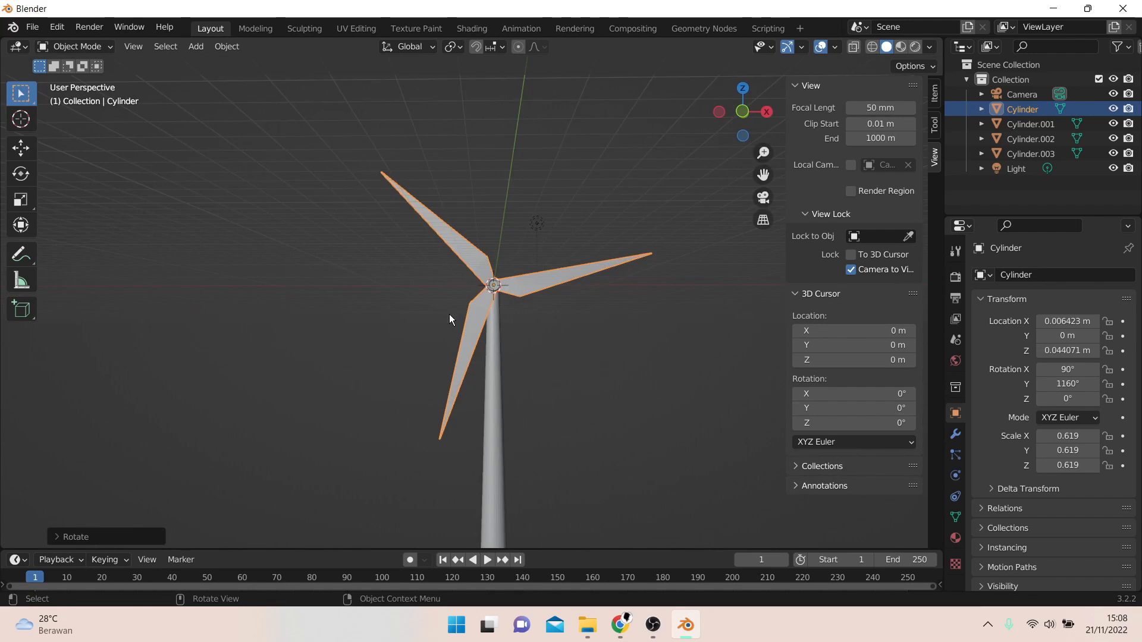
scroll(622, 365, down, 3)
middle_drag(491, 377, 566, 396)
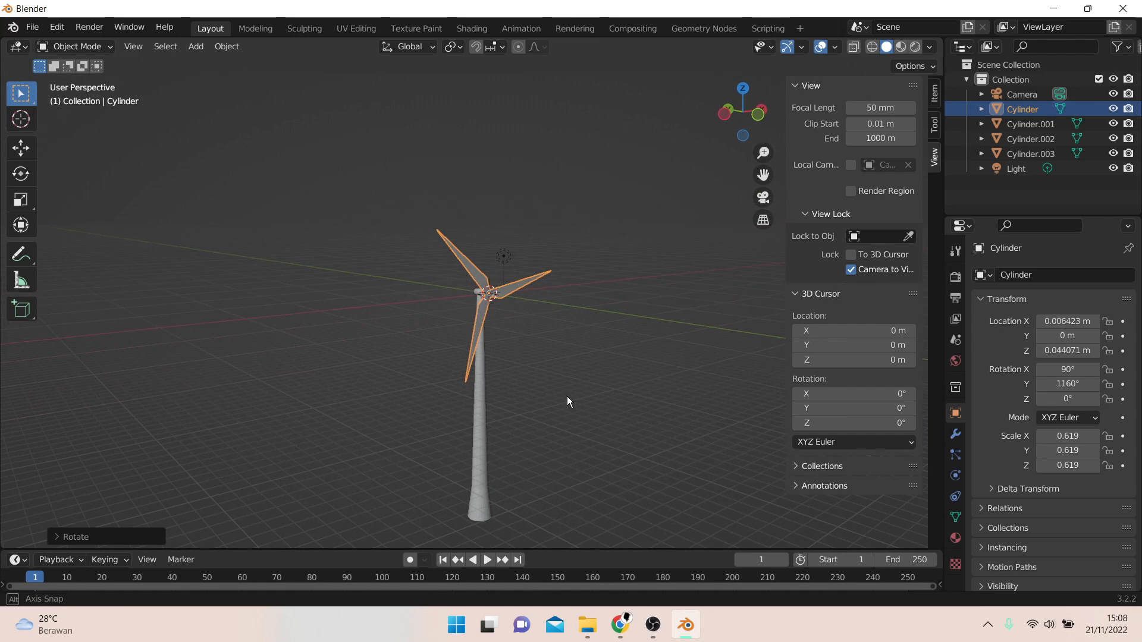
key(KP_3)
key(KP_1)
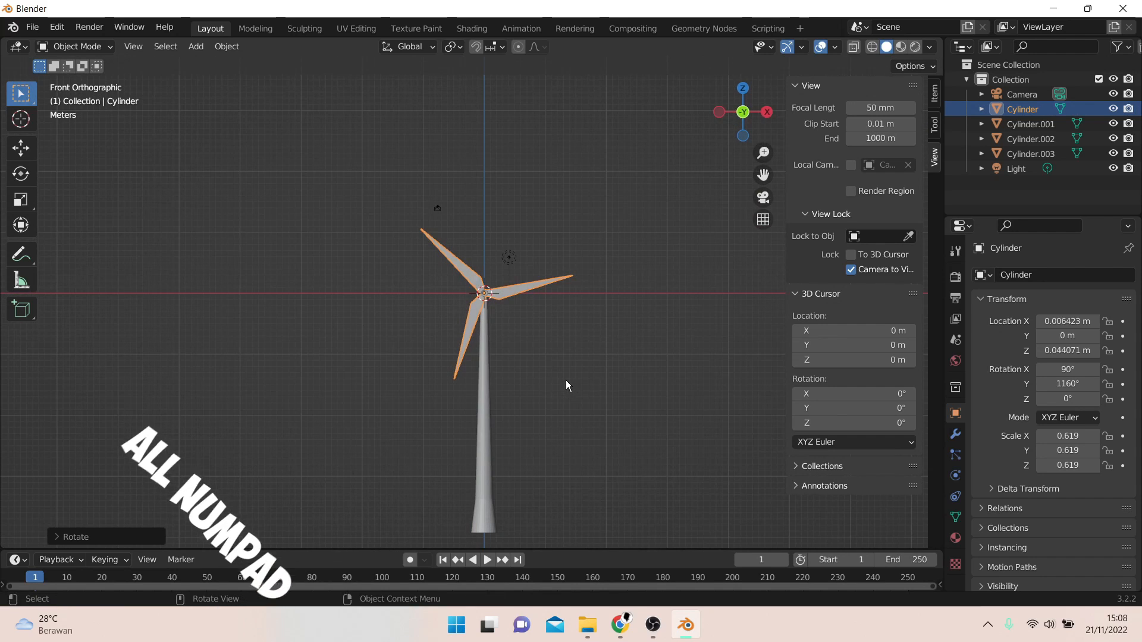
key(KP_3)
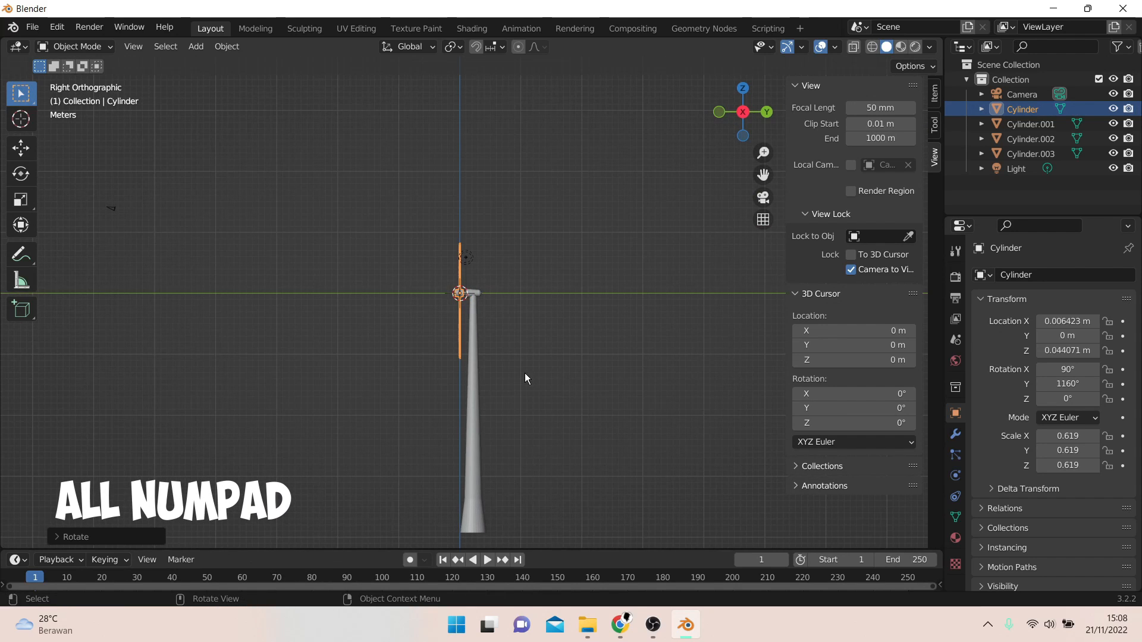
key(KP_1)
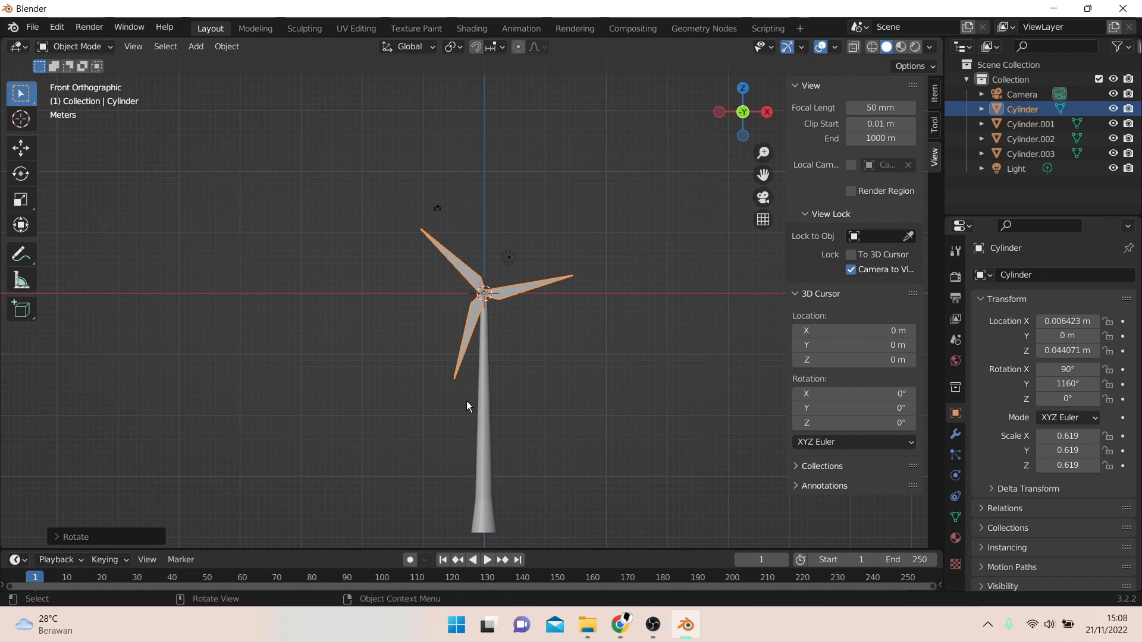
- Undo the rotor spin and raise all scene objects about 39.28 m along Z so the tower base stands on the ground plane
key(ctrl+z)
drag(389, 176, 598, 531)
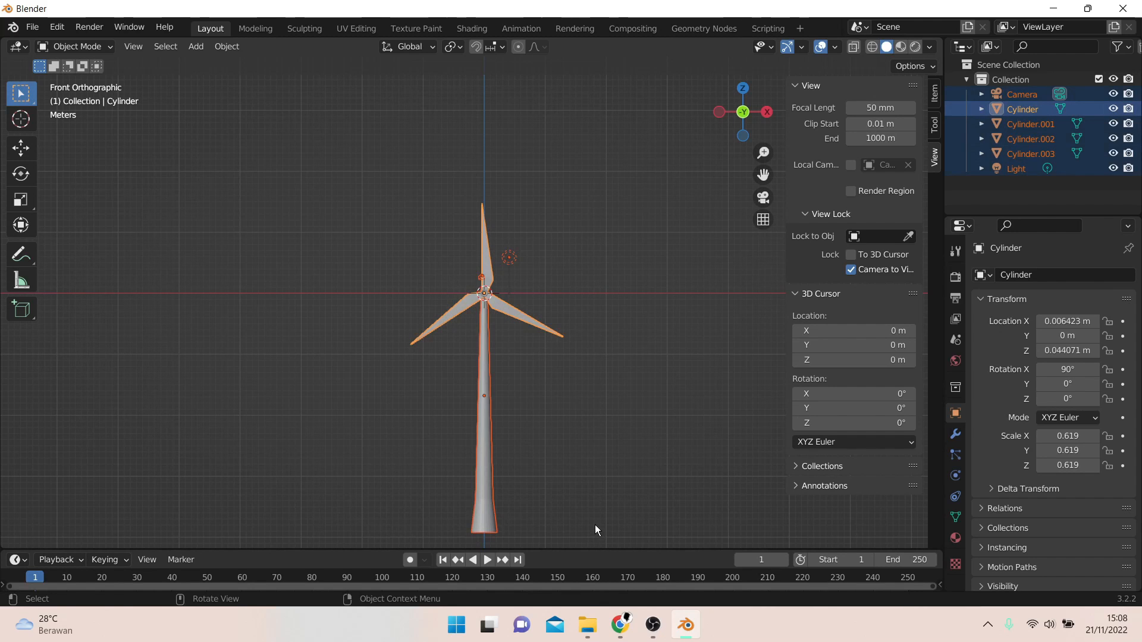
key(g)
key(z)
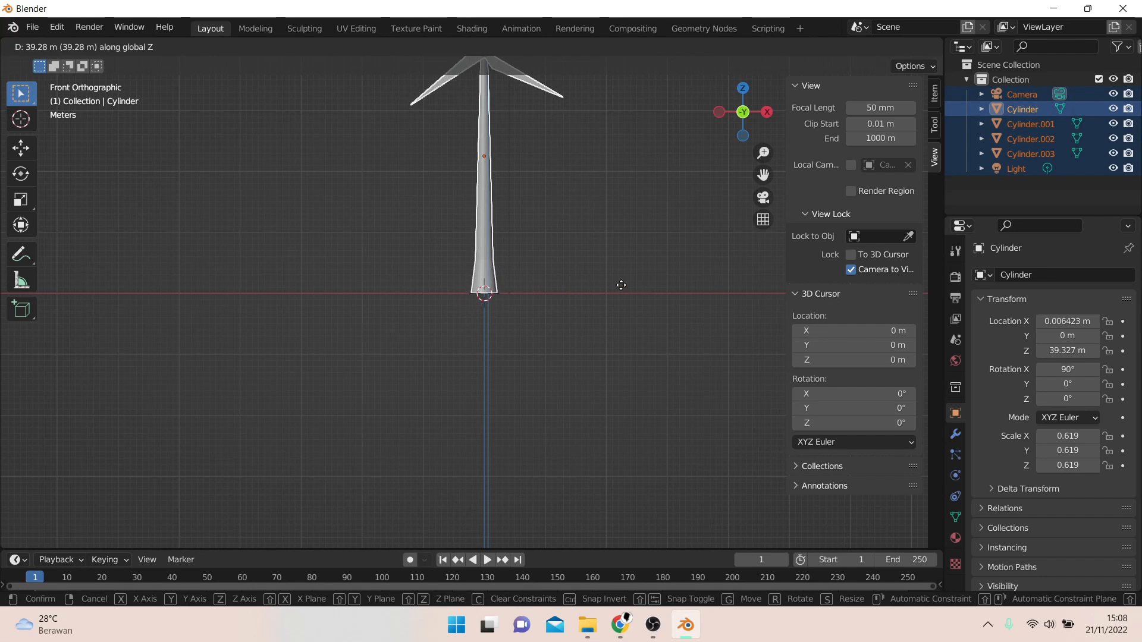
click(616, 287)
scroll(615, 287, down, 4)
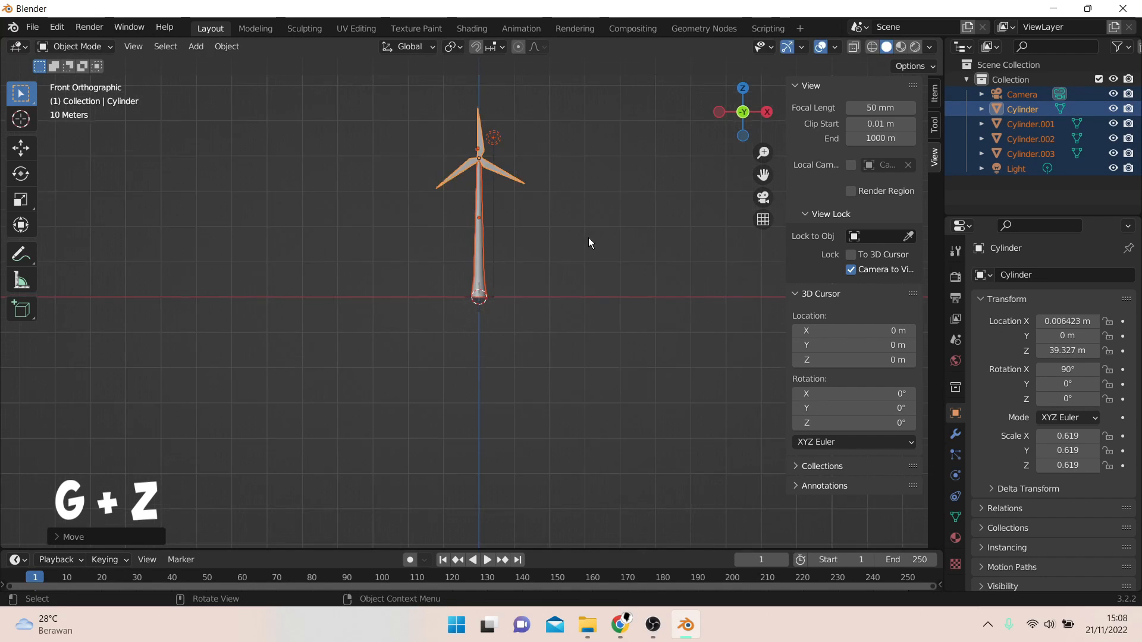
middle_drag(531, 221, 564, 223)
key(KP_0)
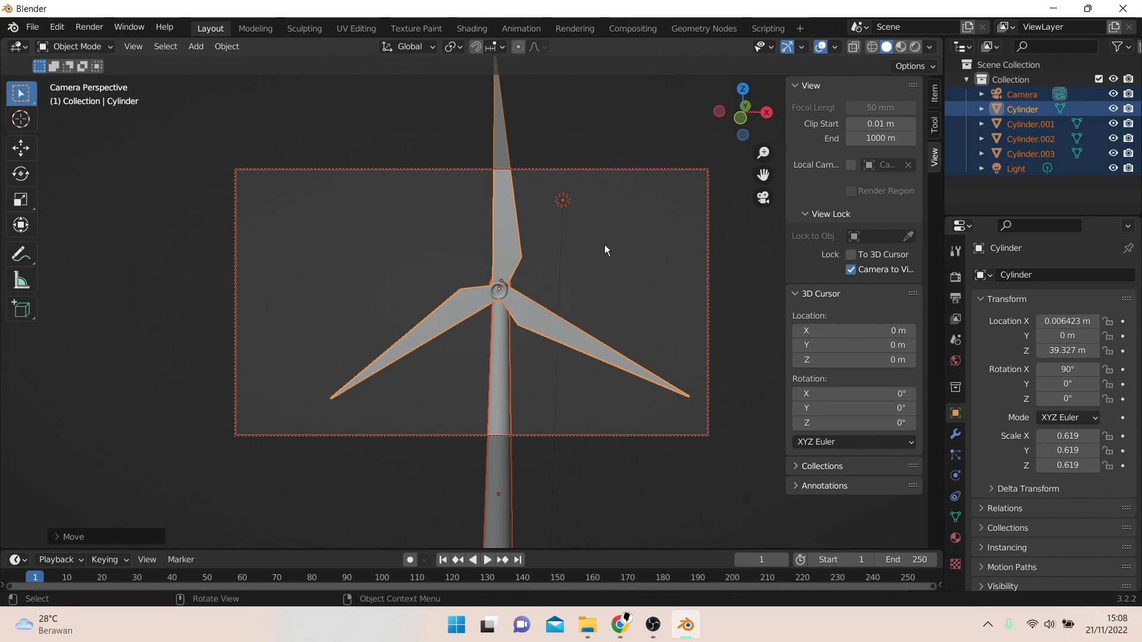
click(602, 266)
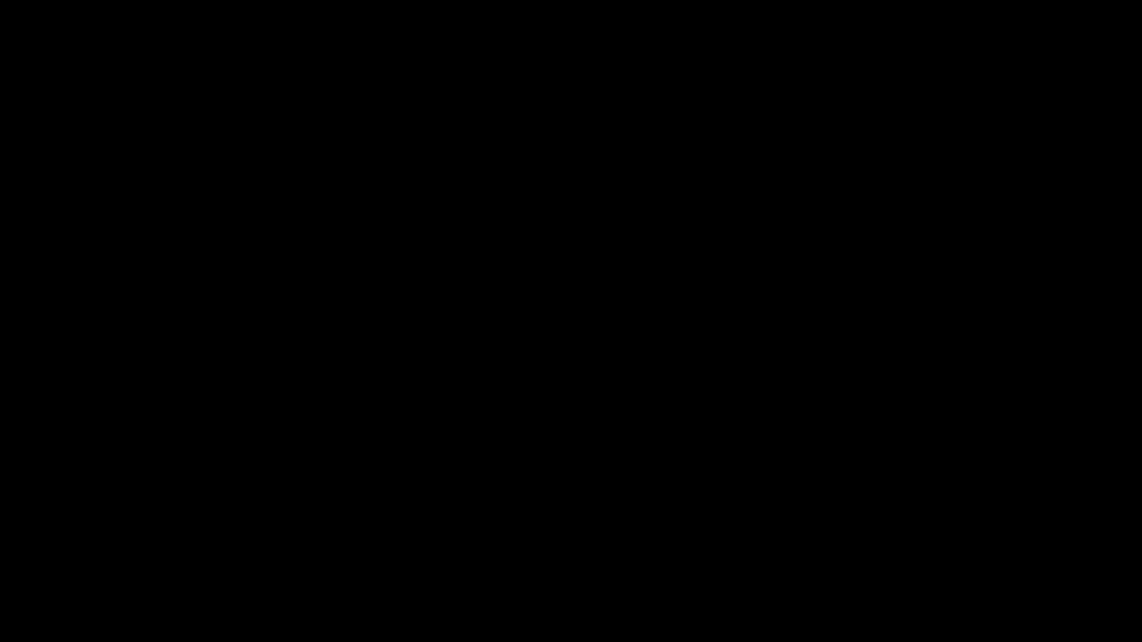
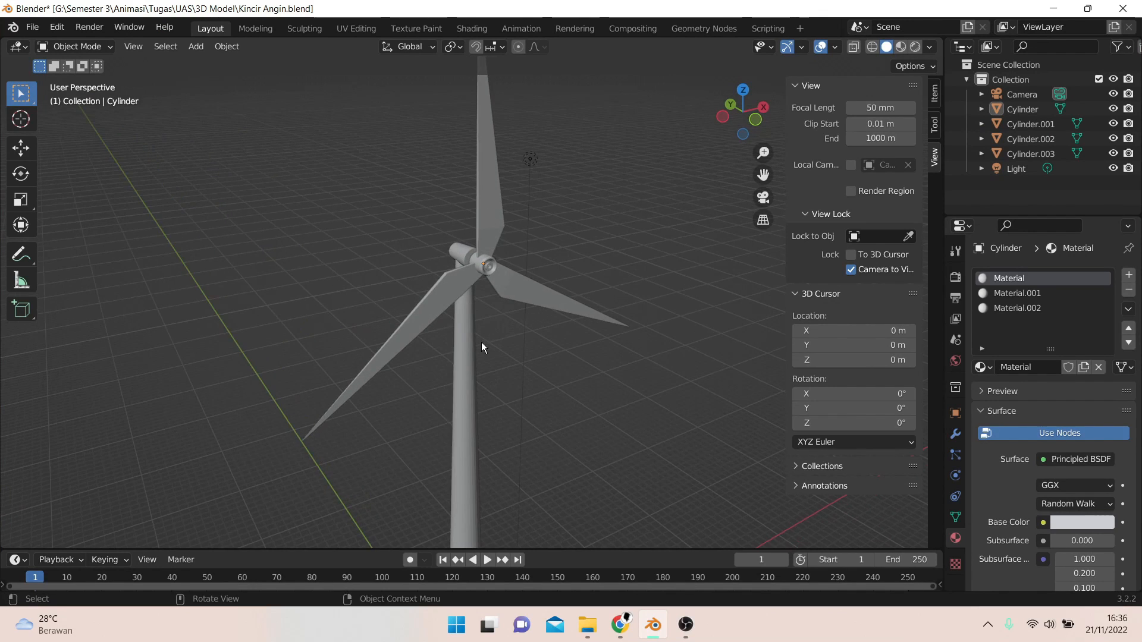
- Add an Edge Split modifier to the tower
scroll(480, 341, up, 5)
middle_drag(444, 334, 545, 306)
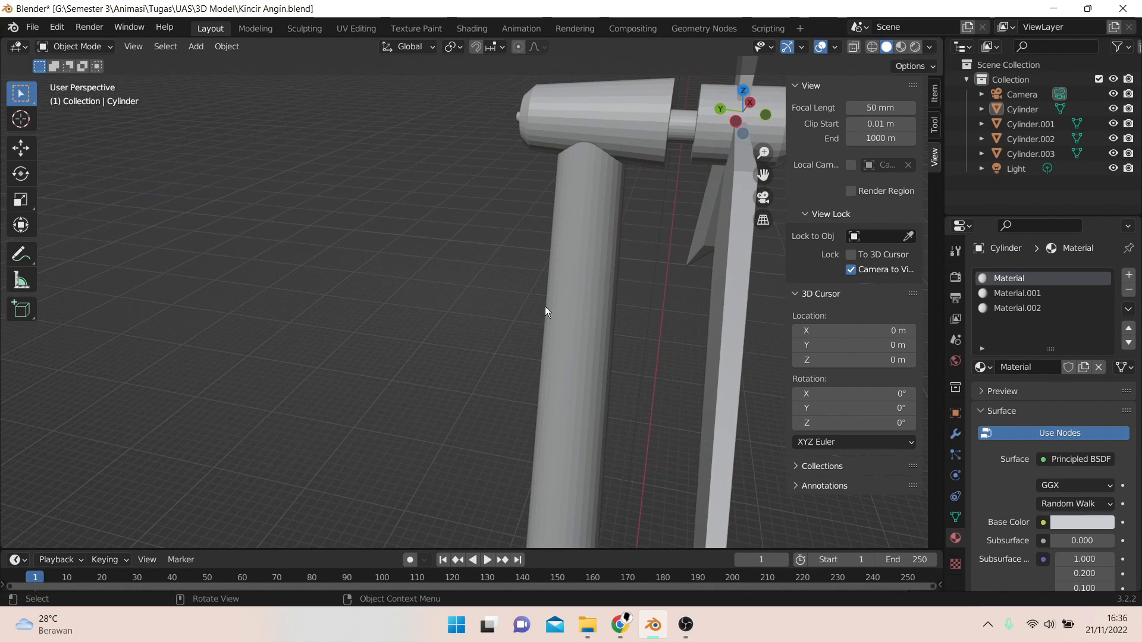
click(597, 276)
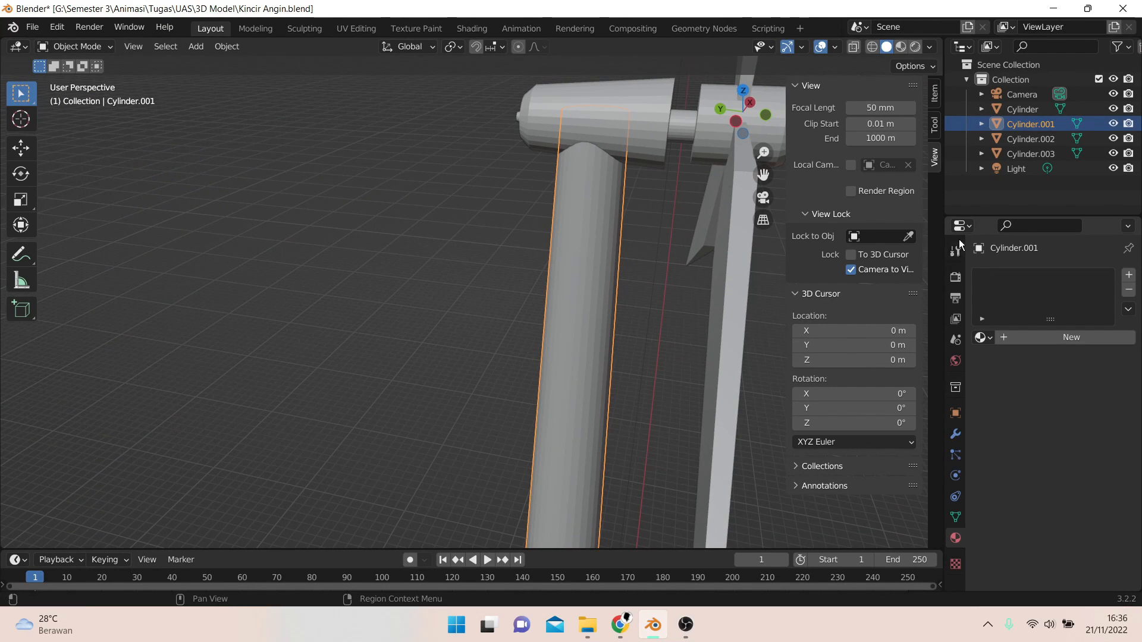
click(956, 434)
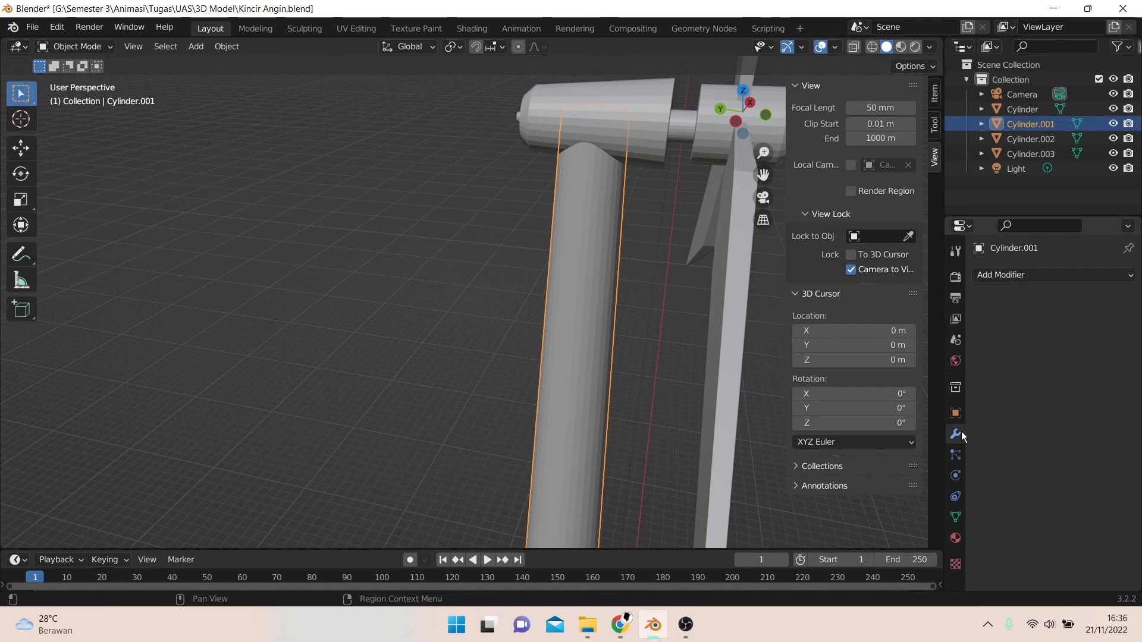
click(1012, 275)
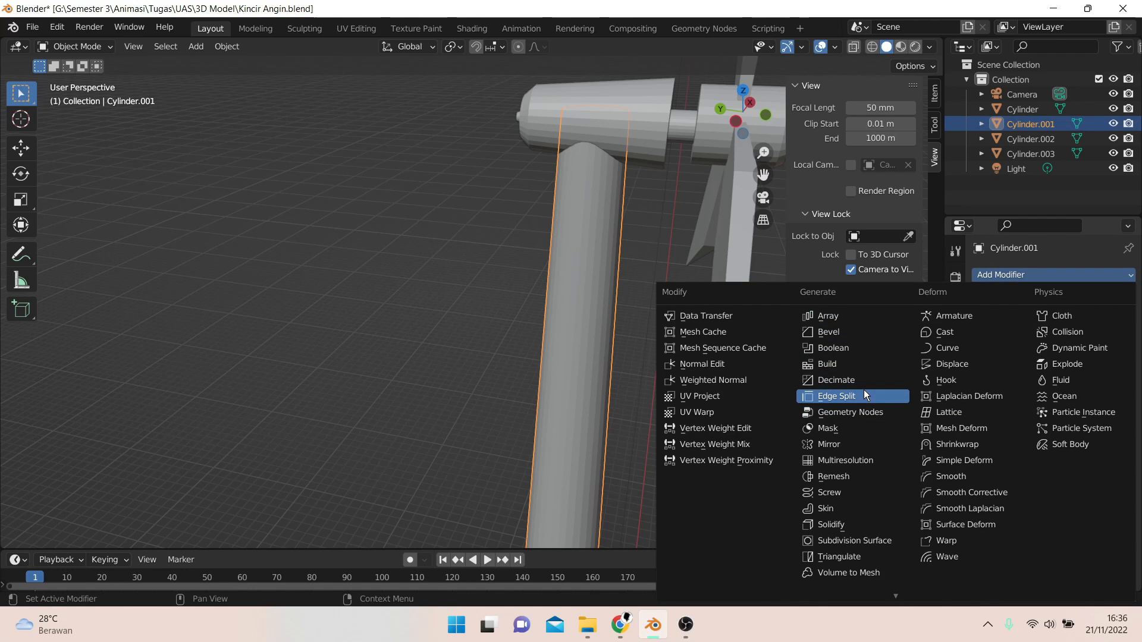
click(862, 393)
- Add a Subdivision Surface modifier to the tower and raise its viewport level to 6
click(1005, 274)
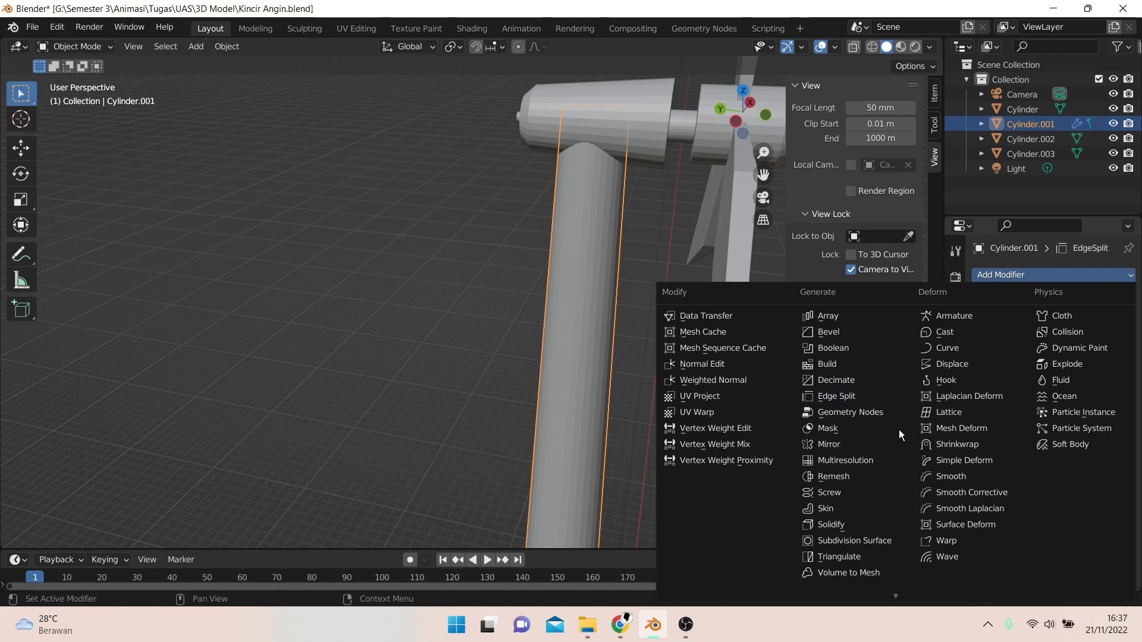
click(895, 538)
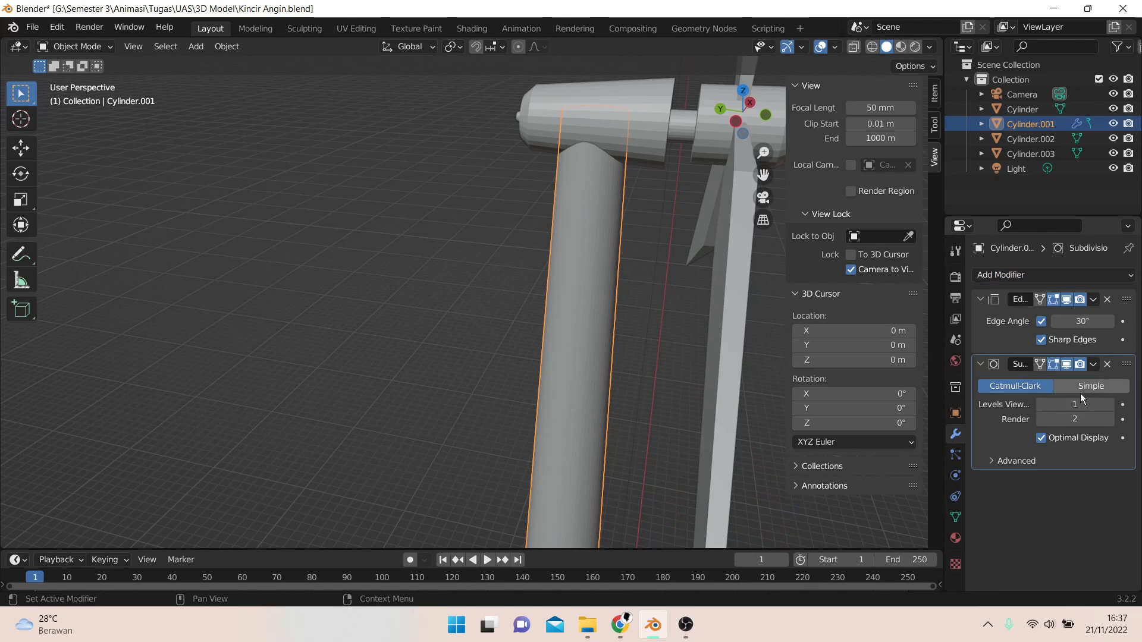
click(1109, 404)
click(1109, 405)
click(1109, 404)
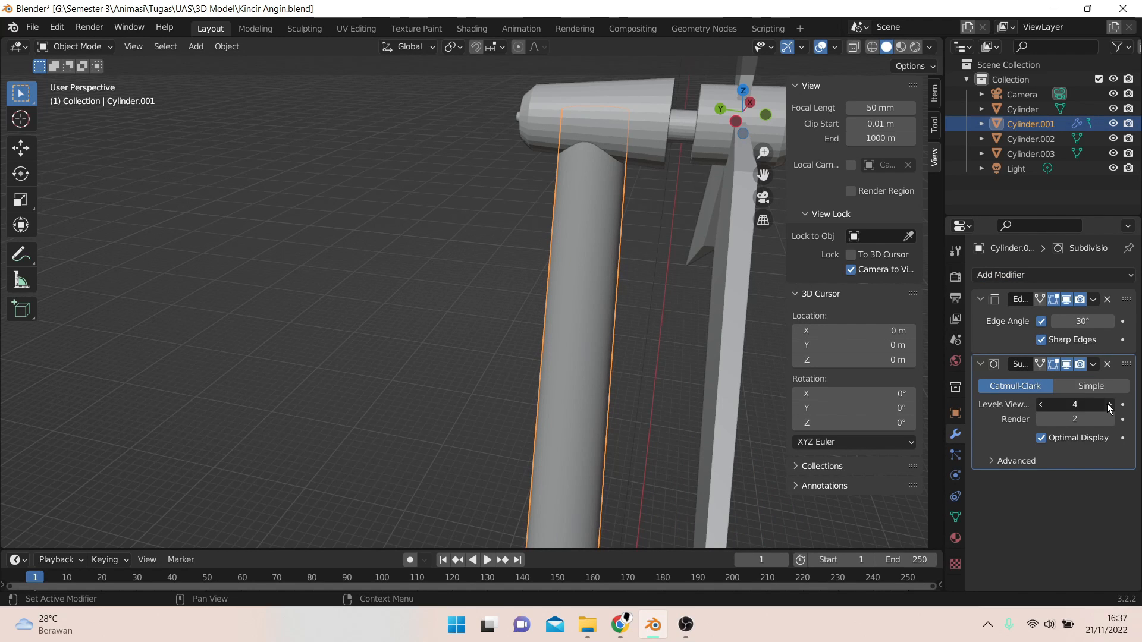
- Add an Edge Split modifier to the tapered housing behind the rotor
click(636, 118)
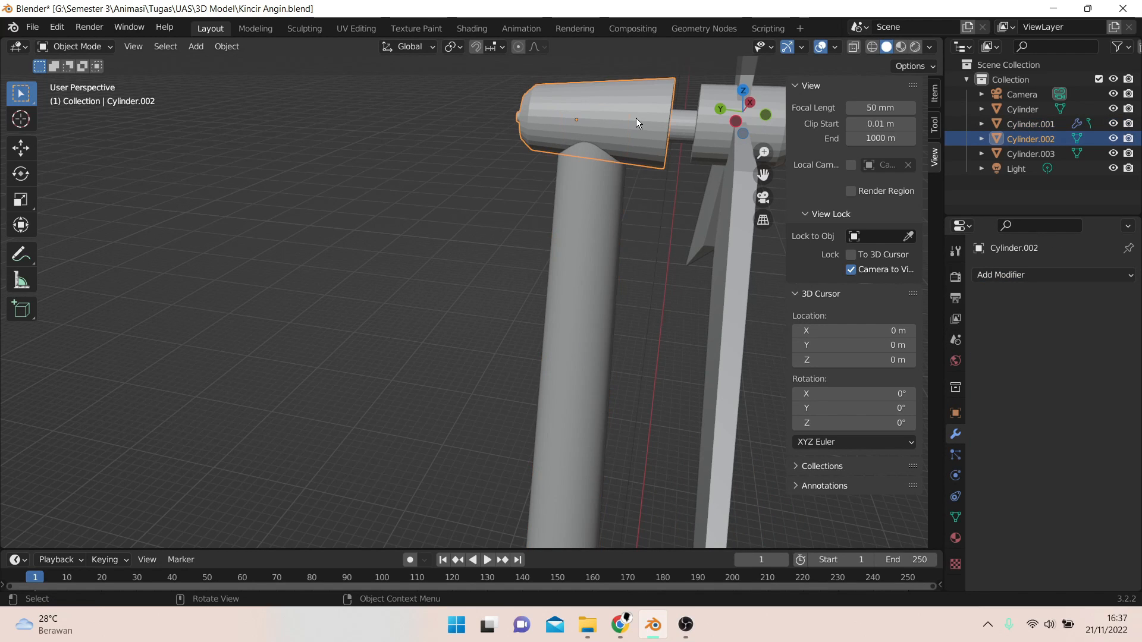
middle_drag(700, 97, 652, 100)
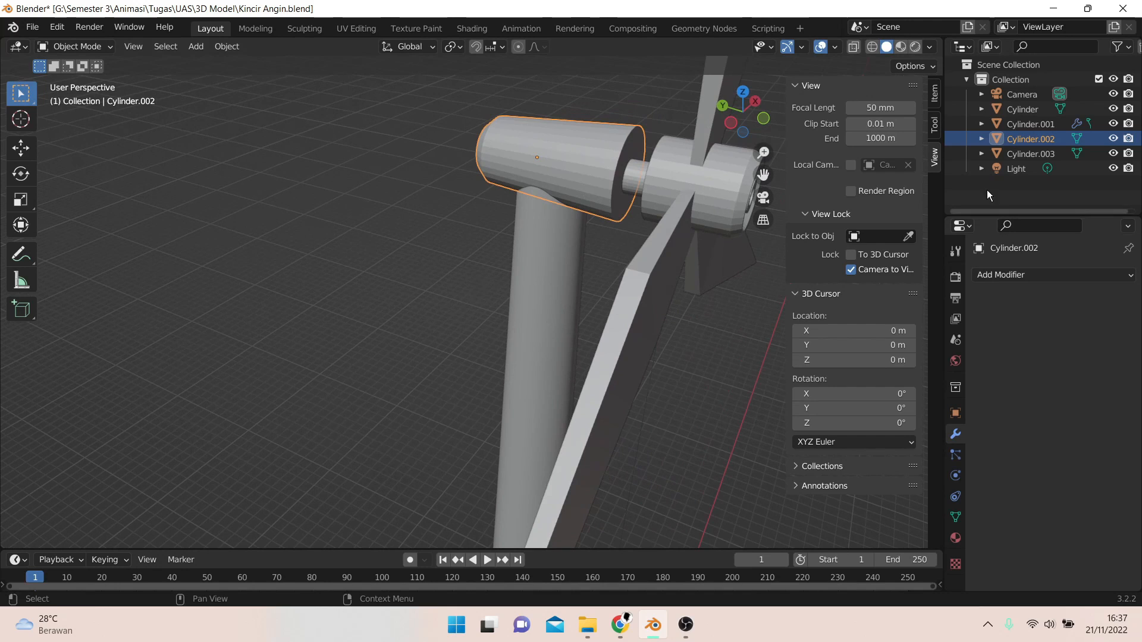
click(988, 274)
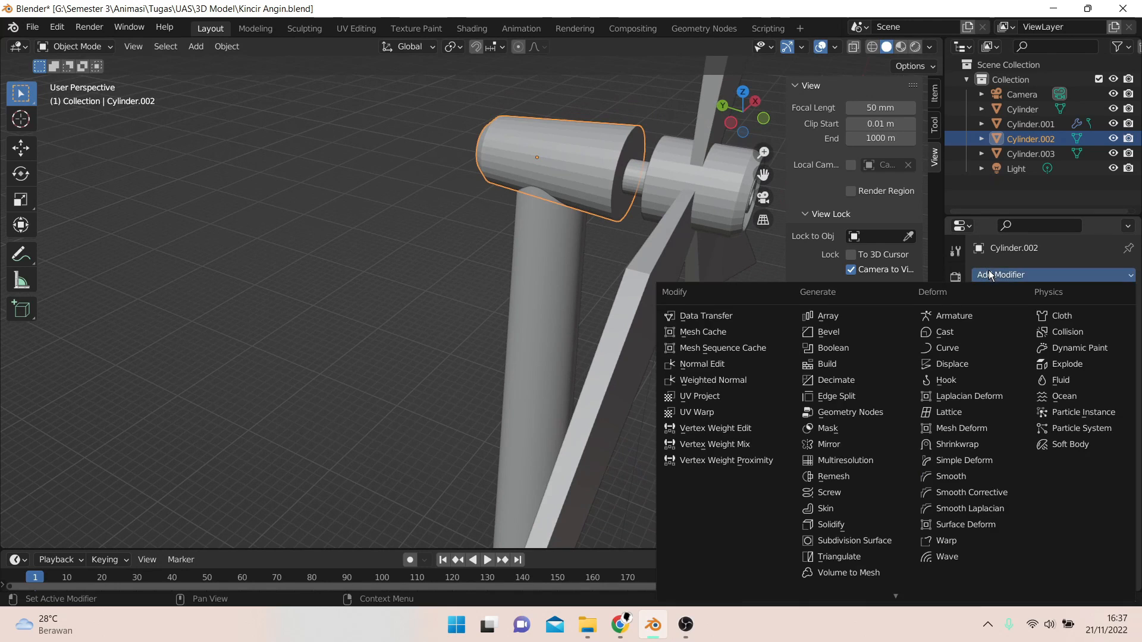
click(867, 397)
- Add a Subdivision Surface modifier to the tapered housing and raise its viewport level to 5
click(1023, 275)
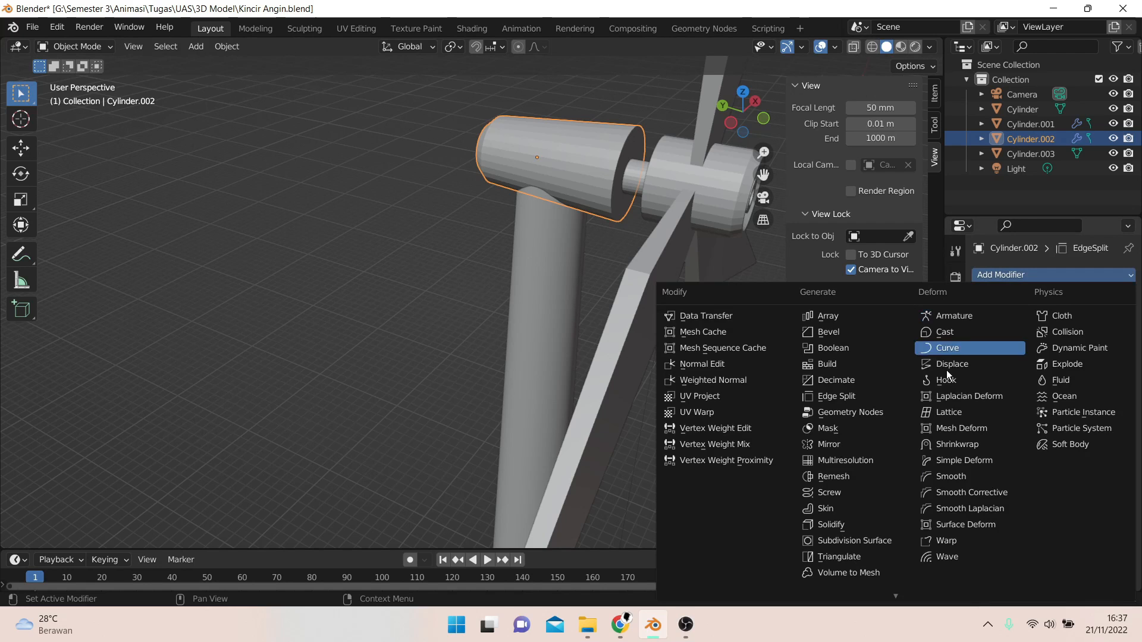
click(872, 534)
click(1110, 405)
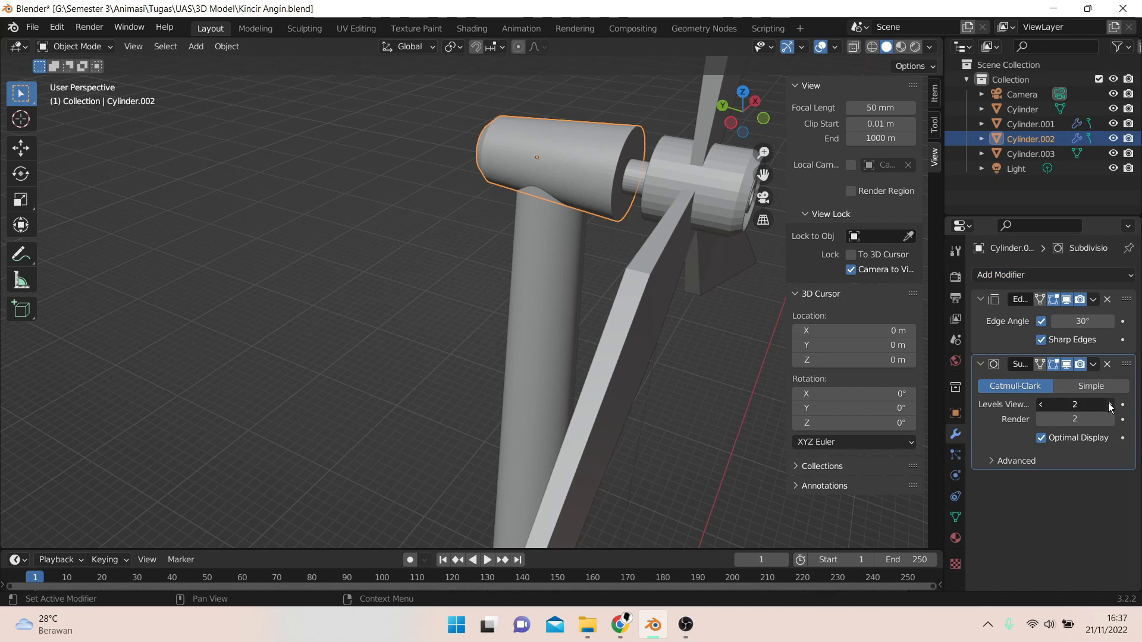
click(1110, 404)
click(1109, 404)
- Inspect the rotor hub and tower, and switch the viewport to Material Preview shading
middle_drag(537, 156, 470, 158)
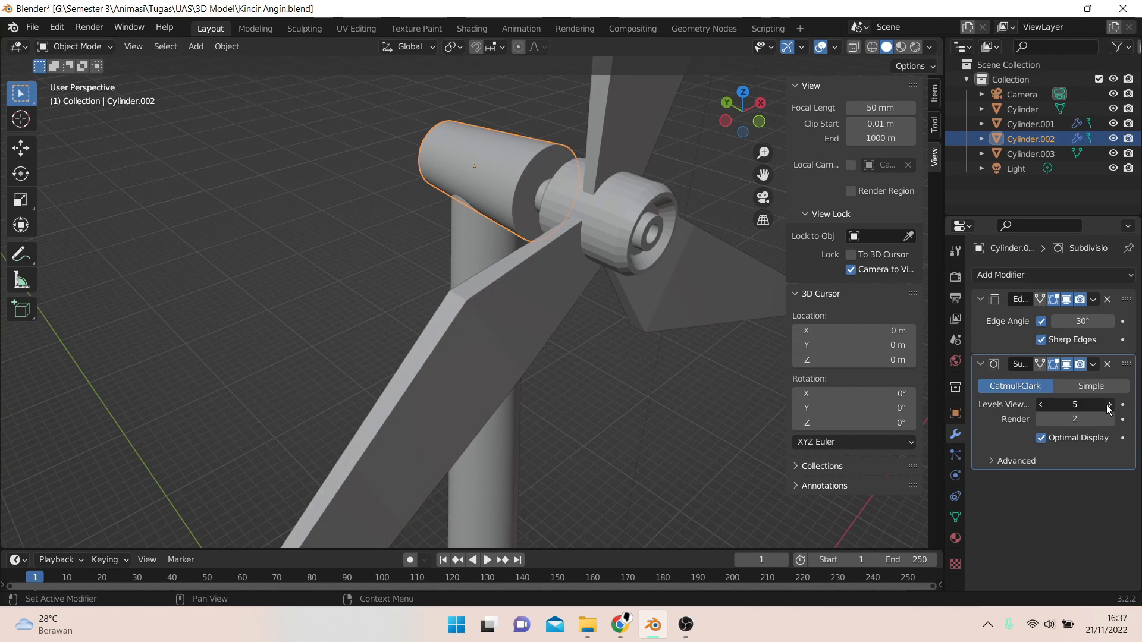
click(627, 220)
middle_drag(627, 220, 541, 291)
click(457, 355)
scroll(522, 230, down, 4)
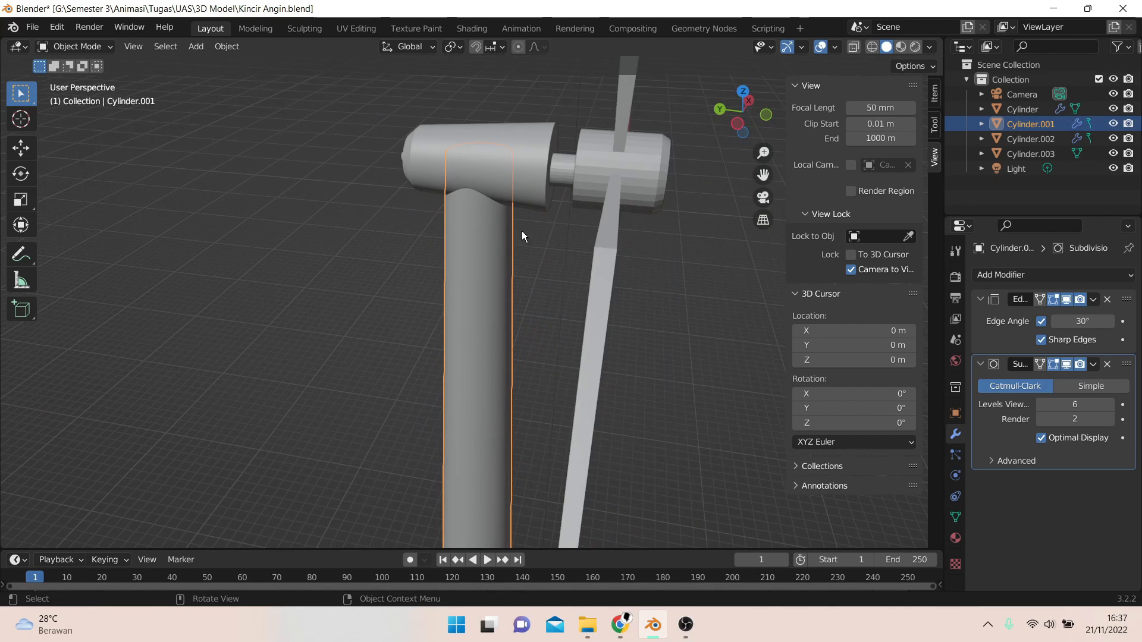
click(901, 46)
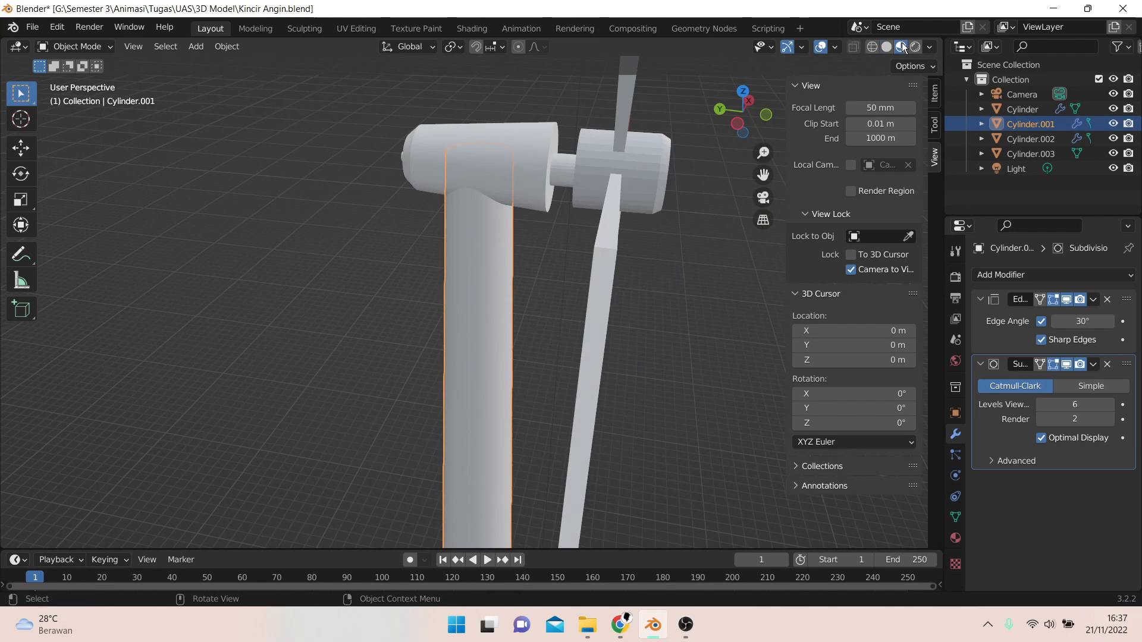
scroll(647, 186, down, 12)
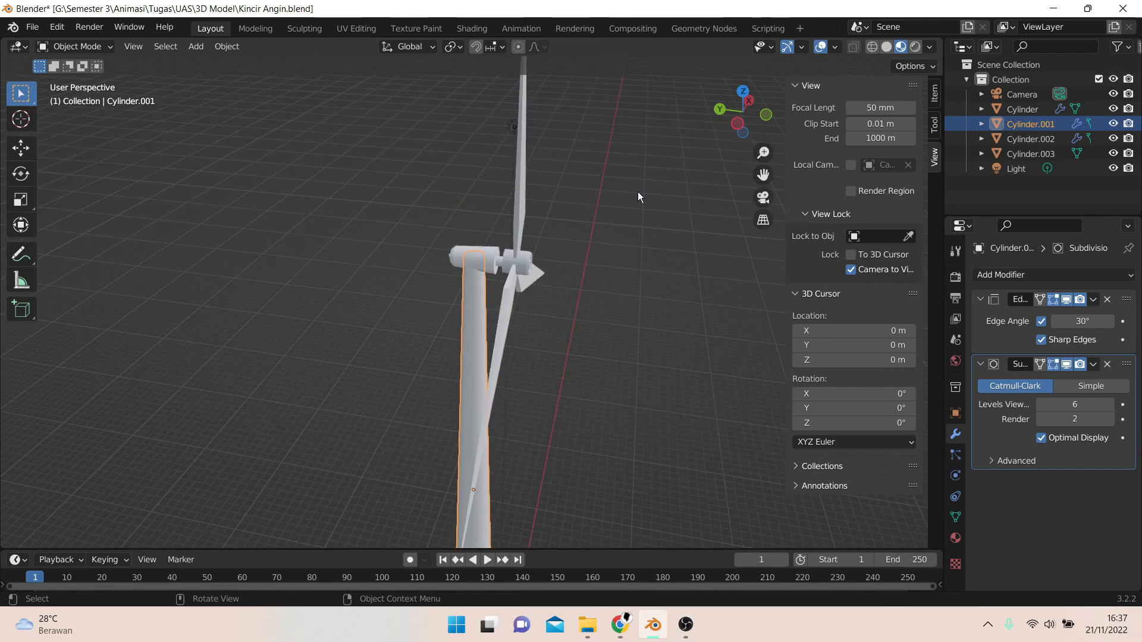
scroll(541, 245, up, 5)
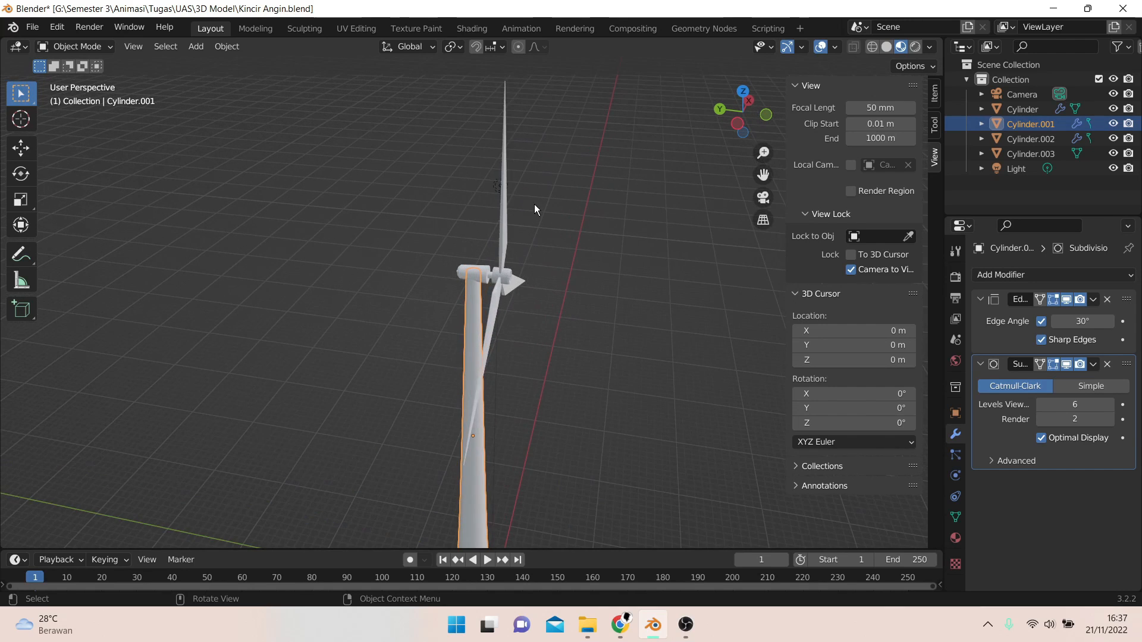
- Move the light to the front side of the rotor, near the upper blade
middle_drag(534, 205, 505, 198)
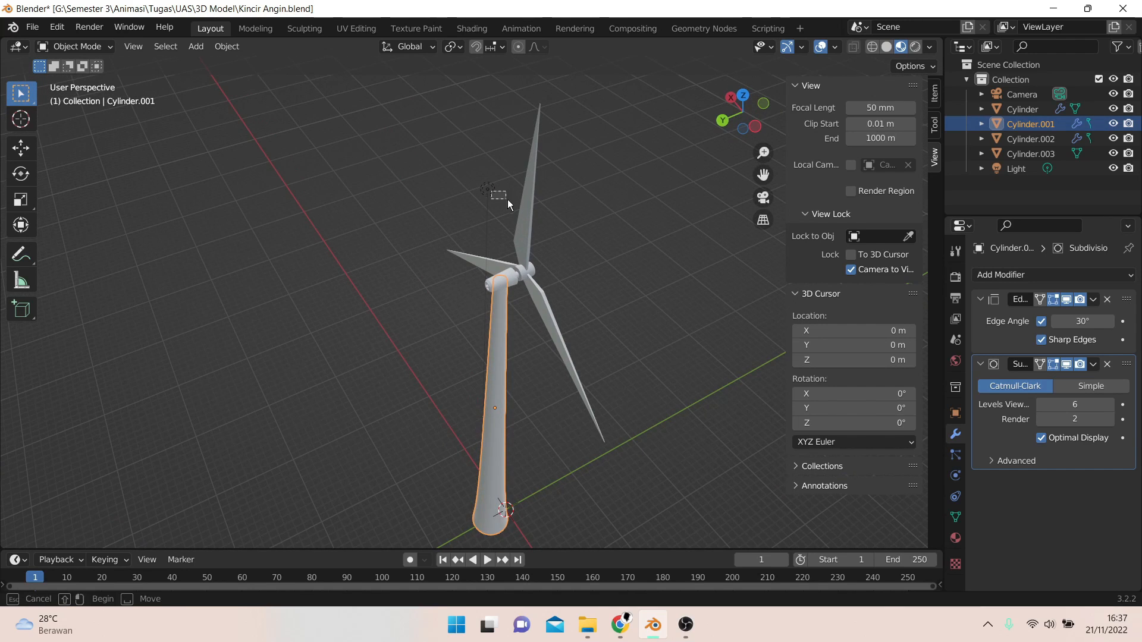
click(493, 194)
key(g)
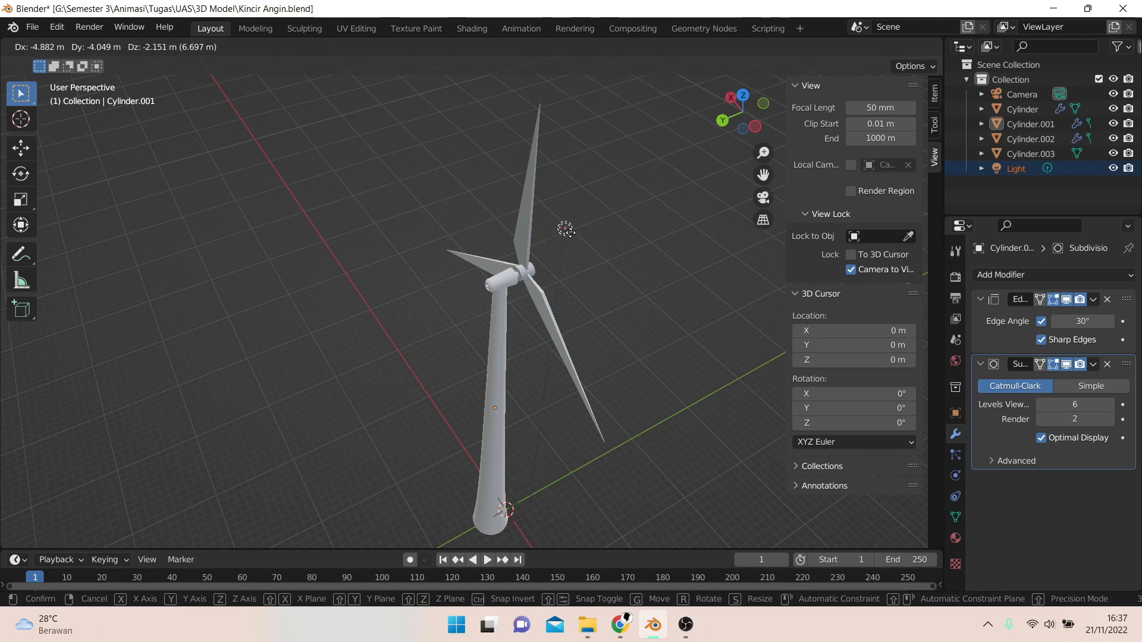
click(559, 212)
middle_drag(558, 213, 497, 181)
- Create a new material on the tower and name it Tiang
scroll(537, 228, up, 4)
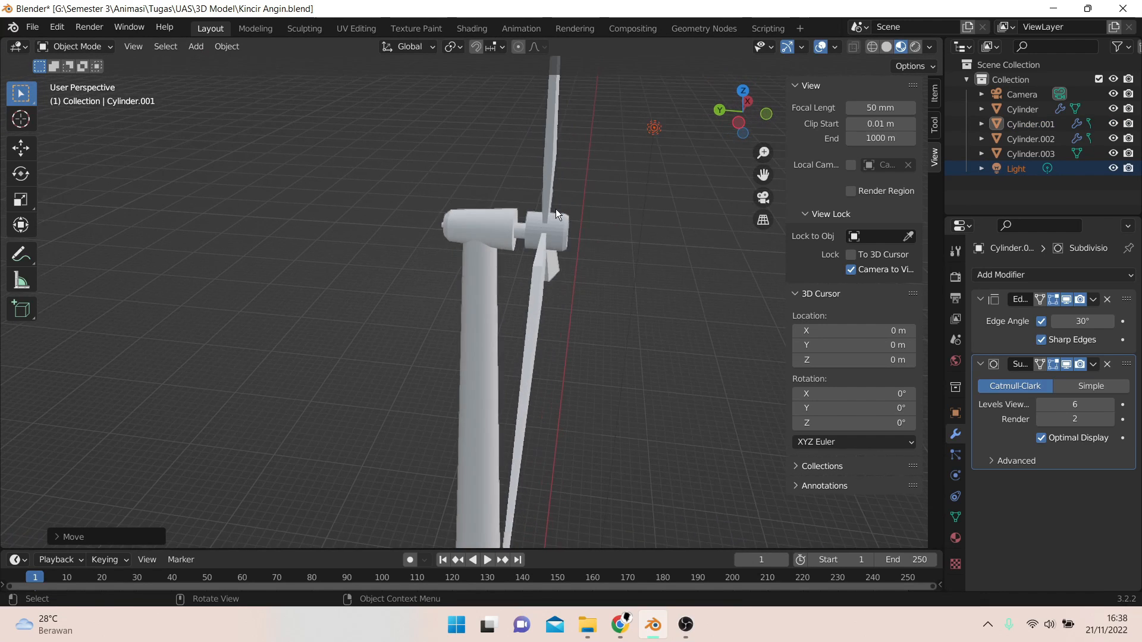
scroll(541, 220, up, 5)
click(499, 262)
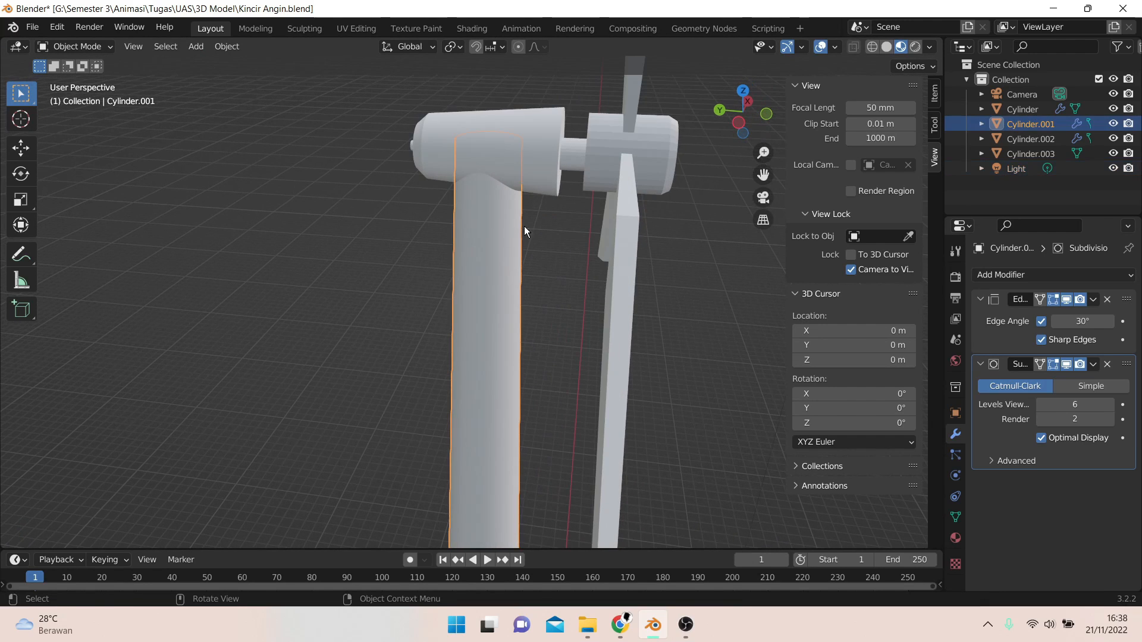
click(956, 538)
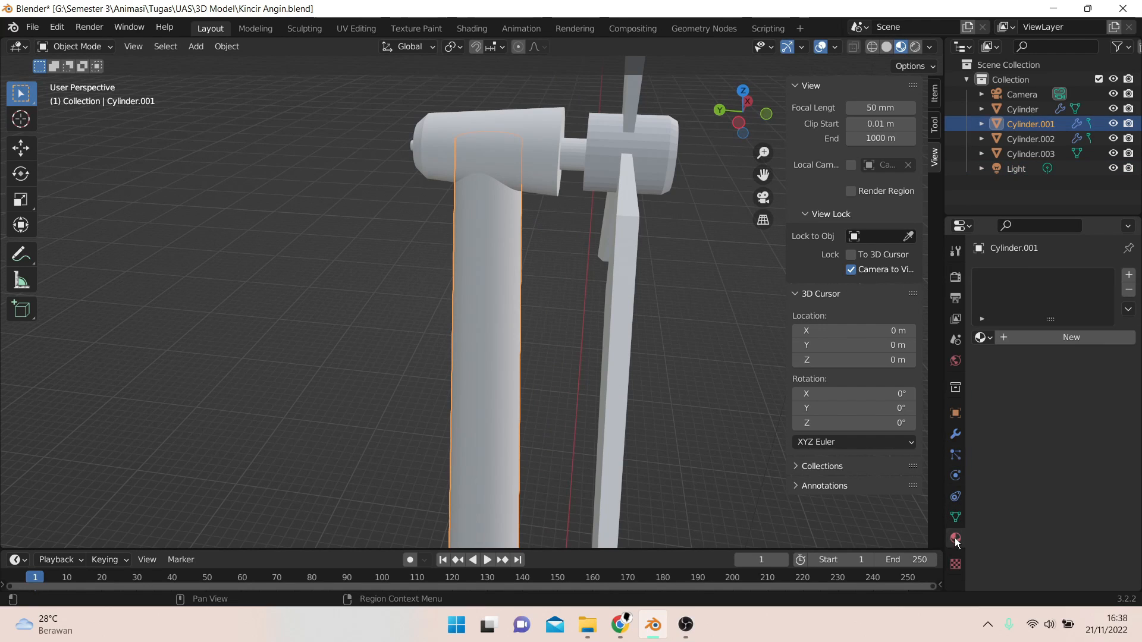
click(1007, 336)
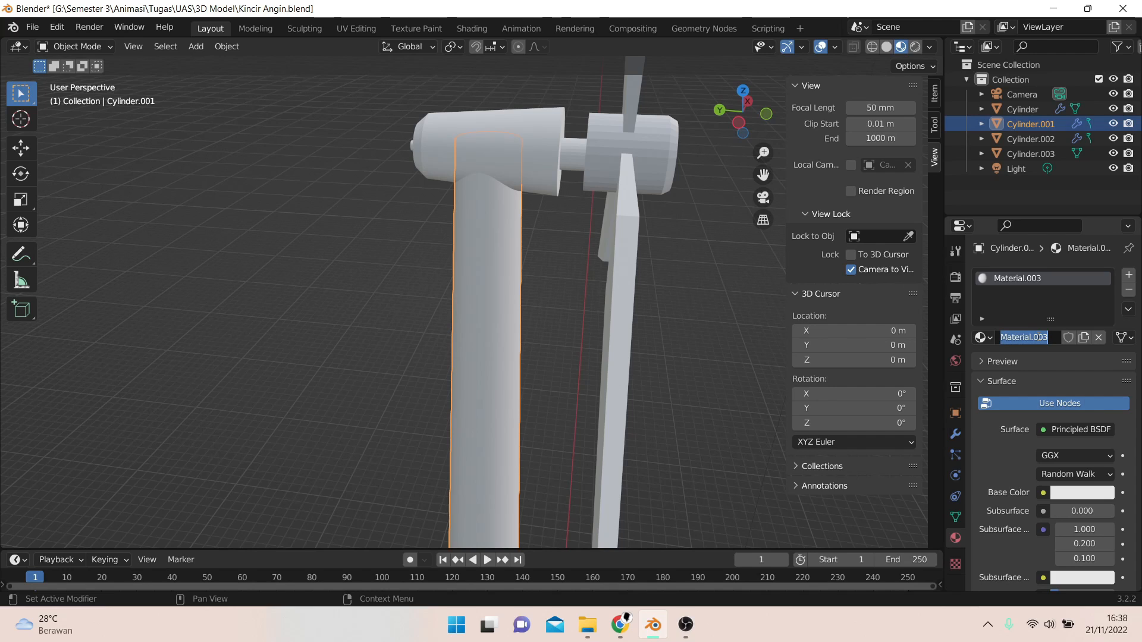
text(Tiang)
key(Return)
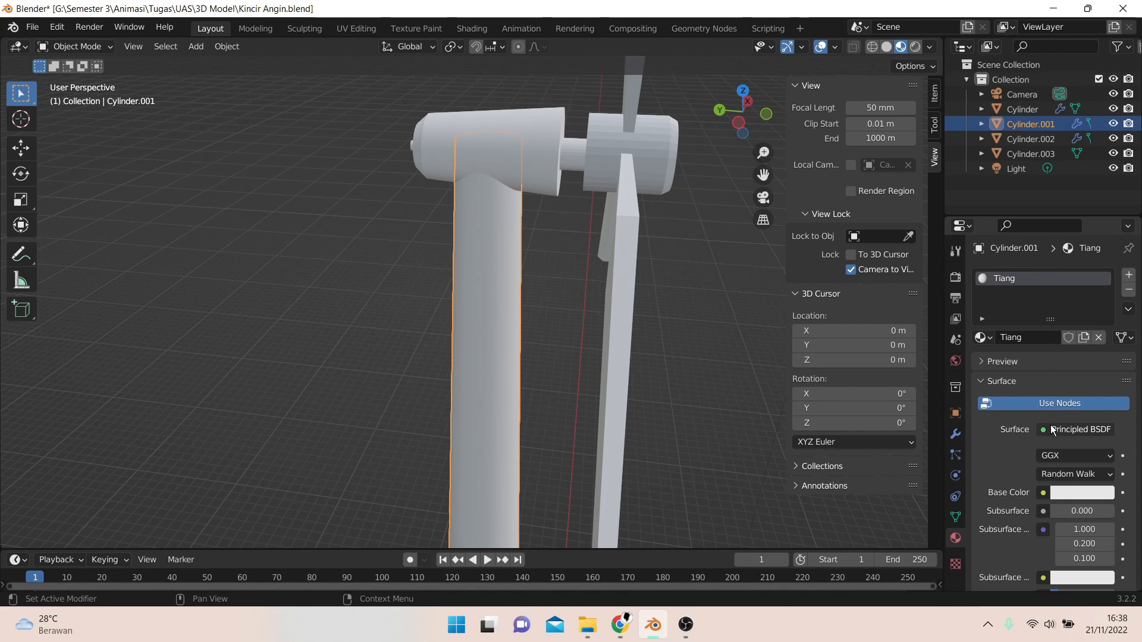
- Darken the Tiang material's base color to a light grey with an HSV value of 0.581
scroll(1088, 416, down, 2)
scroll(1090, 404, down, 2)
click(1075, 400)
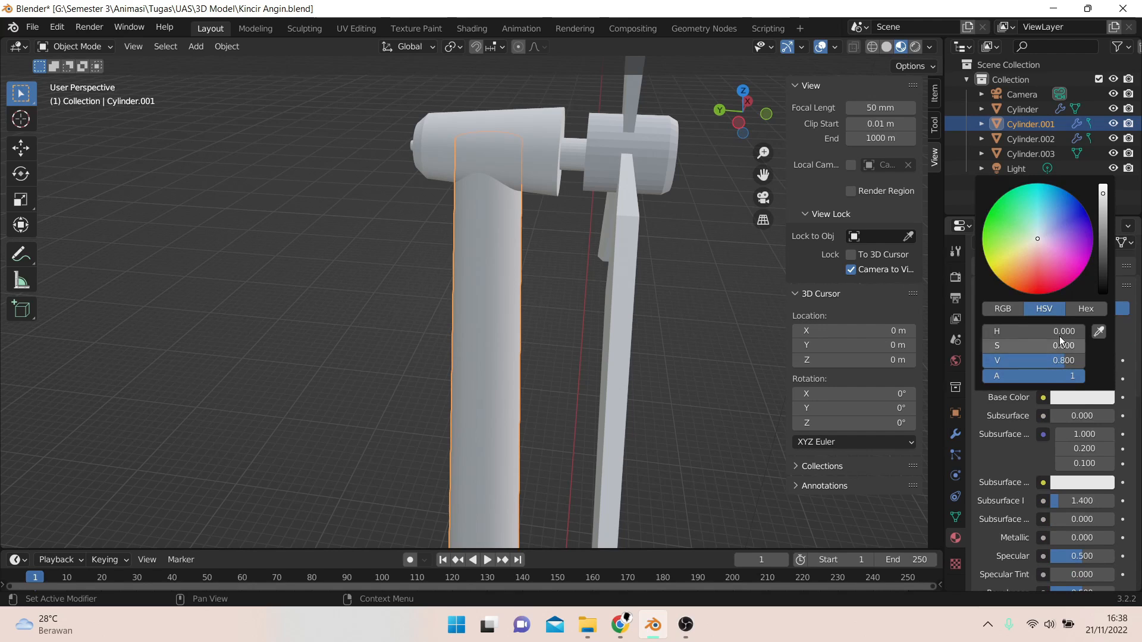
click(1104, 218)
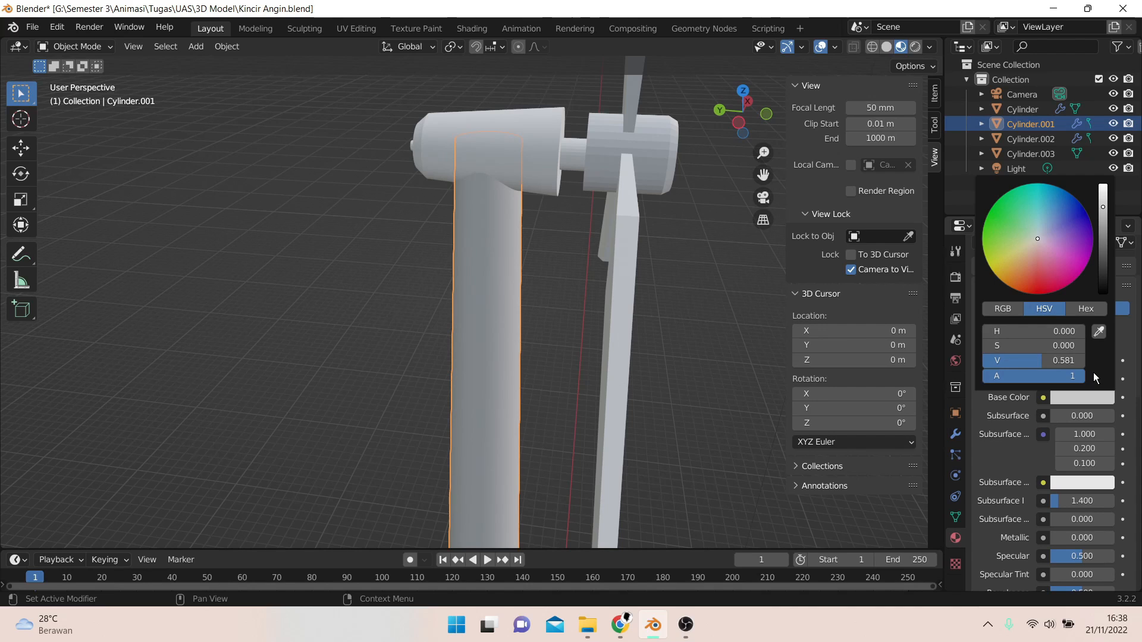
- Look through the Tiang material's surface settings, preview it in Rendered shading and return to Material Preview
scroll(1039, 489, down, 6)
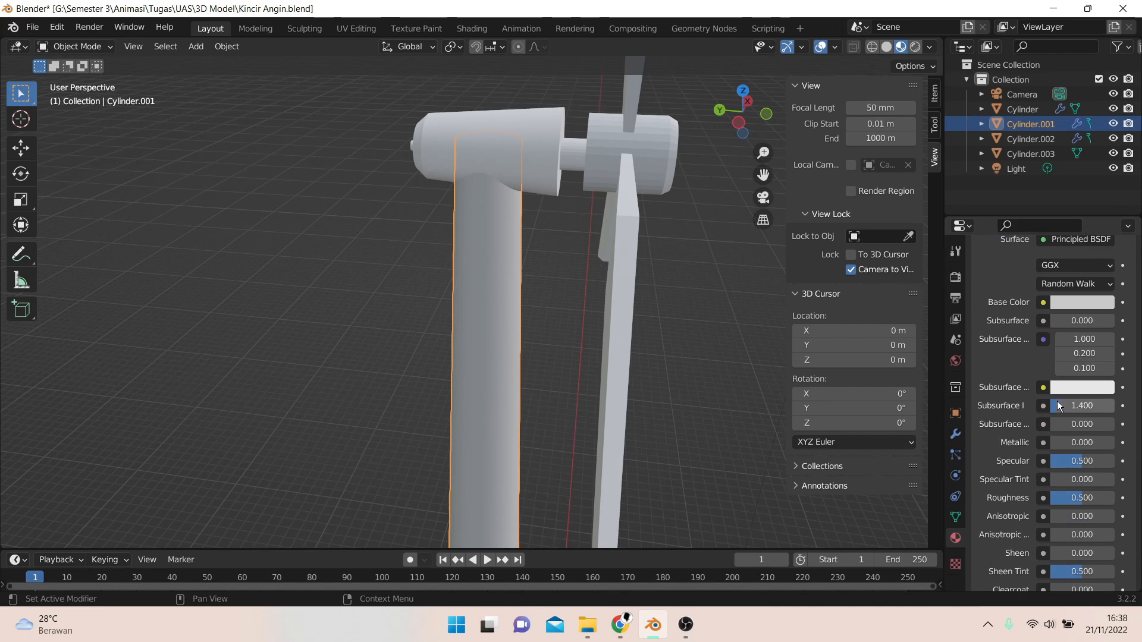
mouse_move(1055, 395)
mouse_down()
mouse_move(1111, 395)
mouse_move(1047, 395)
mouse_up()
click(915, 46)
click(901, 46)
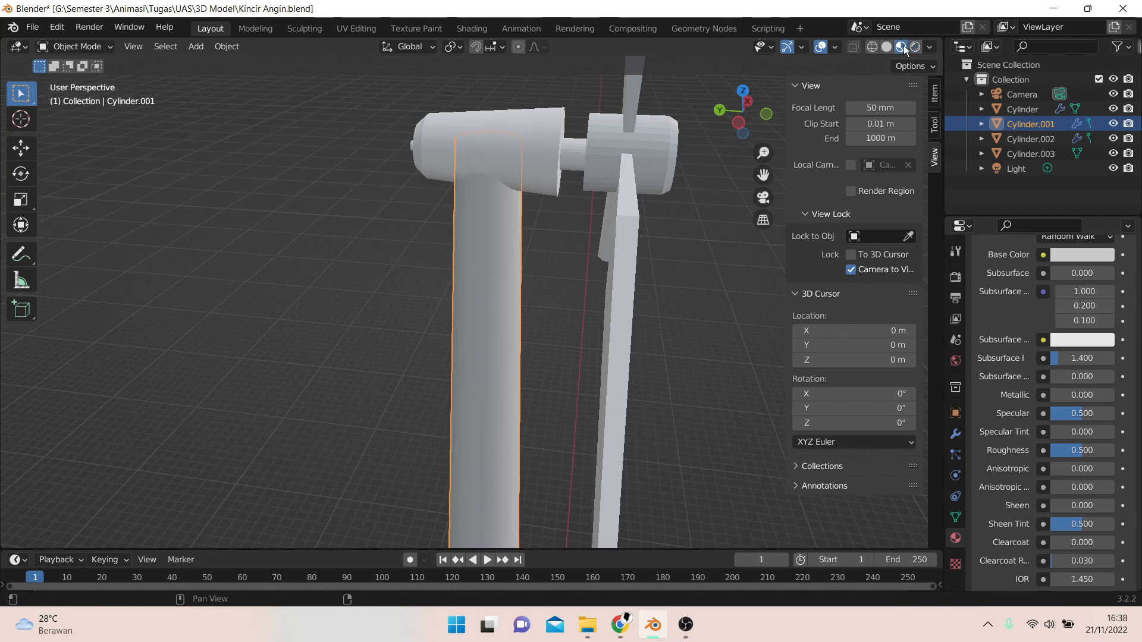
scroll(1032, 422, down, 5)
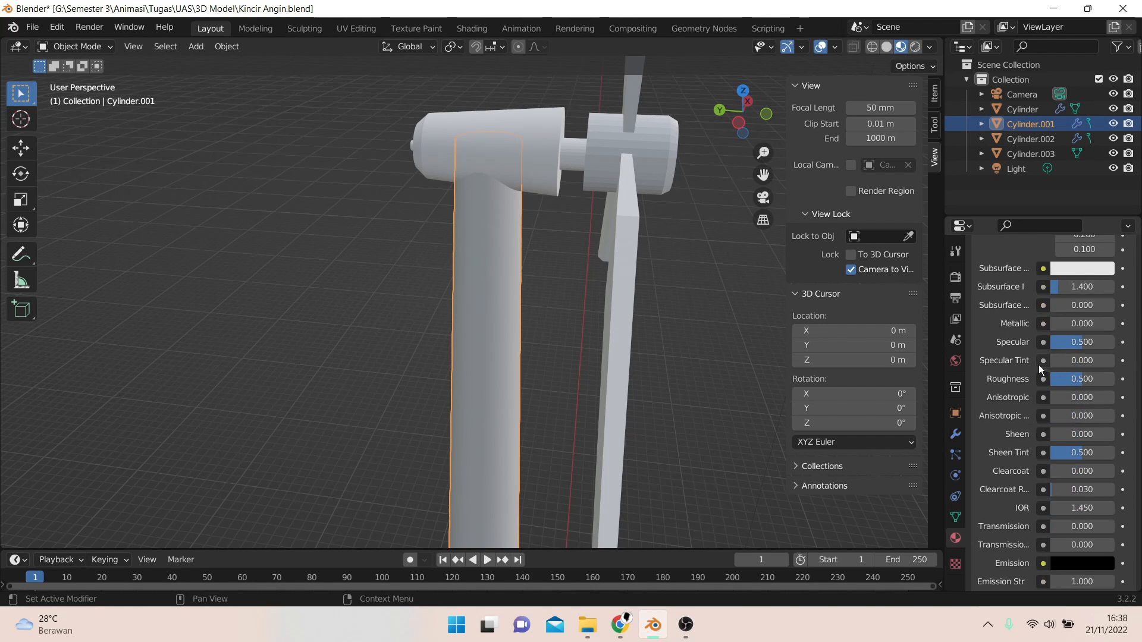
- Set the Tiang material's Roughness to 1.000 and Sheen Tint to 0.252
drag(1054, 359, 1112, 383)
scroll(1060, 404, down, 2)
mouse_move(1063, 405)
mouse_down()
mouse_move(1042, 406)
mouse_move(1112, 406)
mouse_move(1066, 405)
mouse_up()
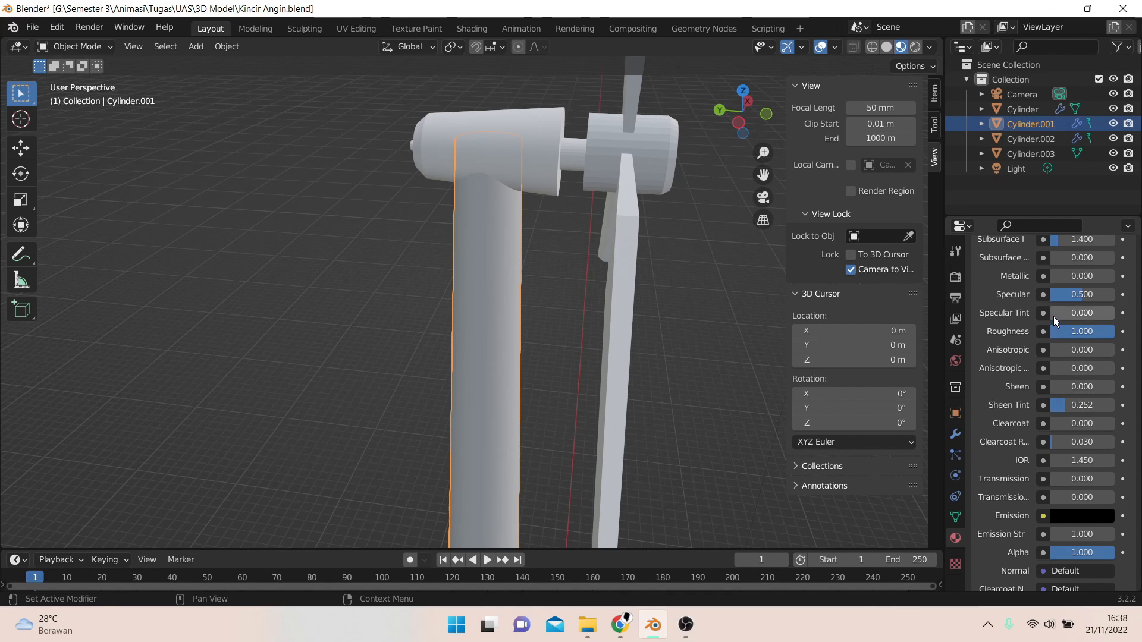
- Try a Specular Tint of 0.991 on the Tiang material in Rendered shading, and set it back to 0.000
drag(1054, 317, 1107, 317)
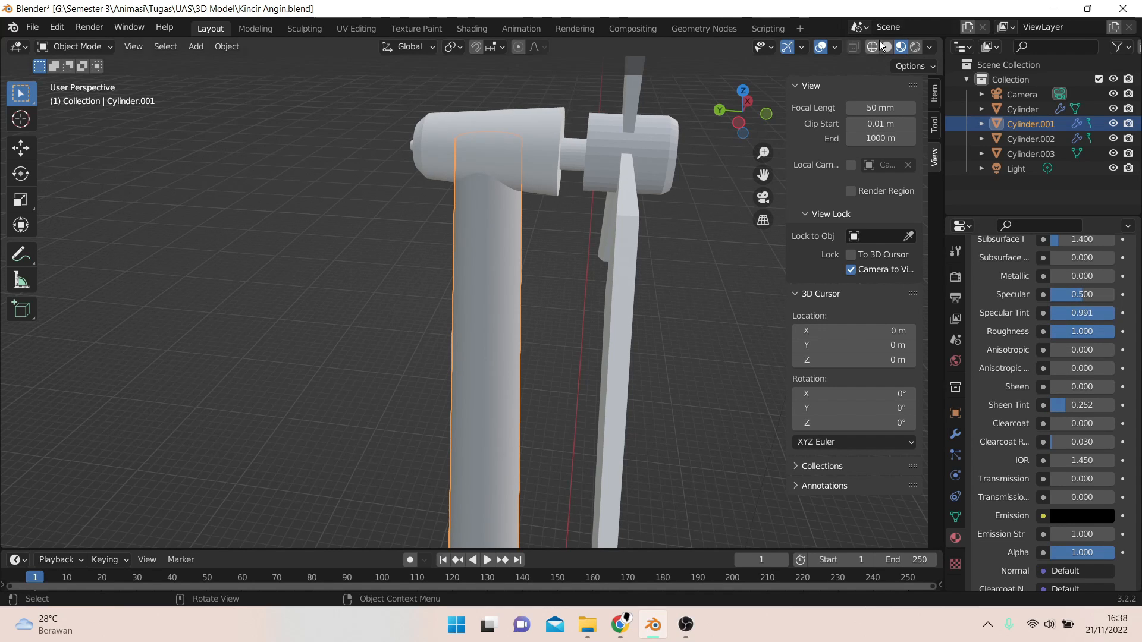
click(916, 47)
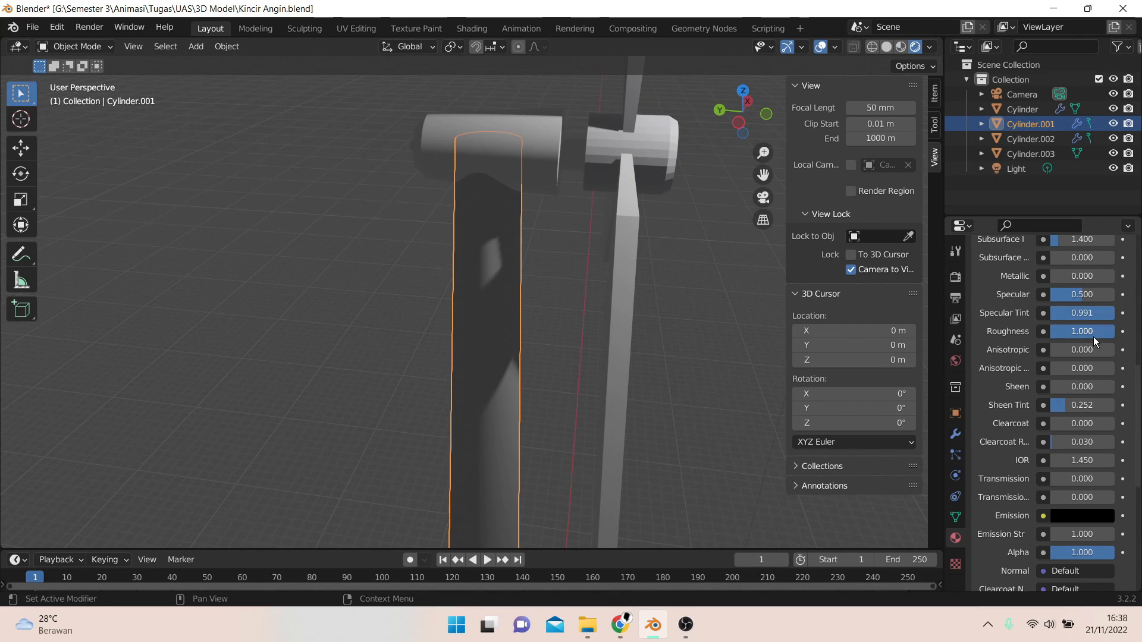
drag(1078, 314, 1049, 314)
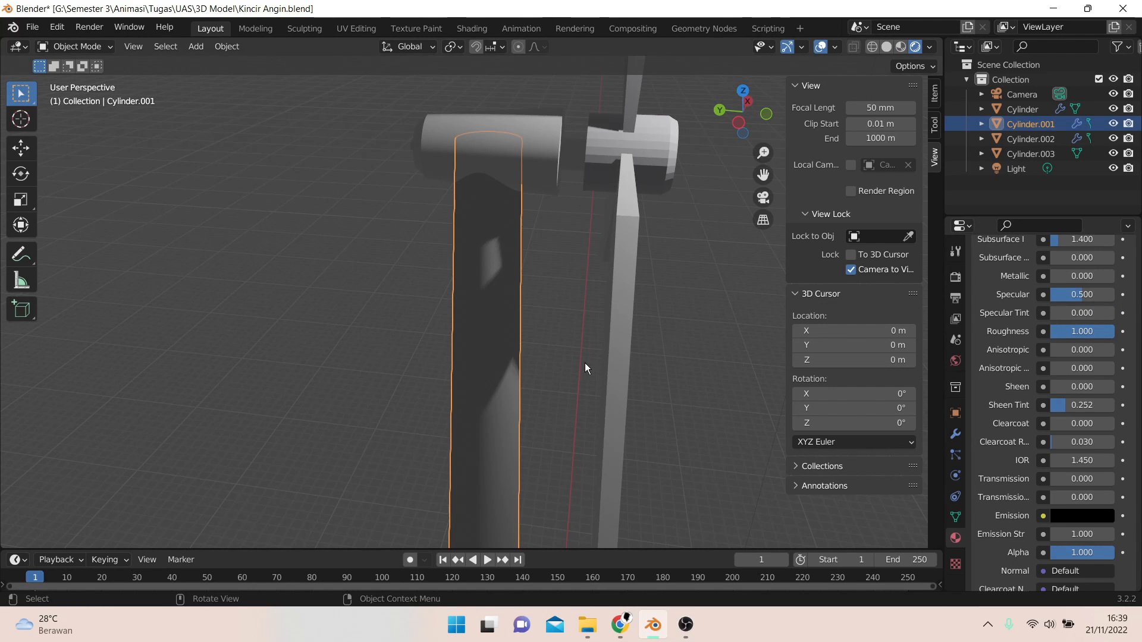
- Examine the whole windmill in Rendered shading and look through the Tiang material's surface settings
middle_drag(584, 362, 428, 277)
scroll(1072, 293, up, 5)
scroll(1072, 292, up, 8)
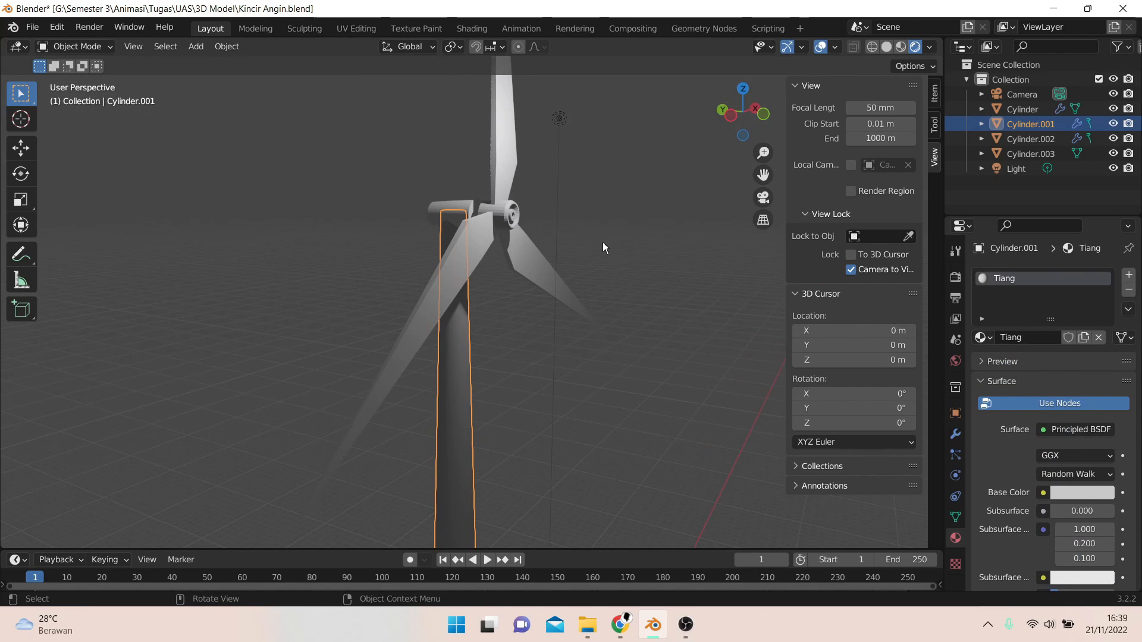
scroll(605, 248, down, 2)
scroll(1045, 410, down, 5)
scroll(1045, 411, down, 7)
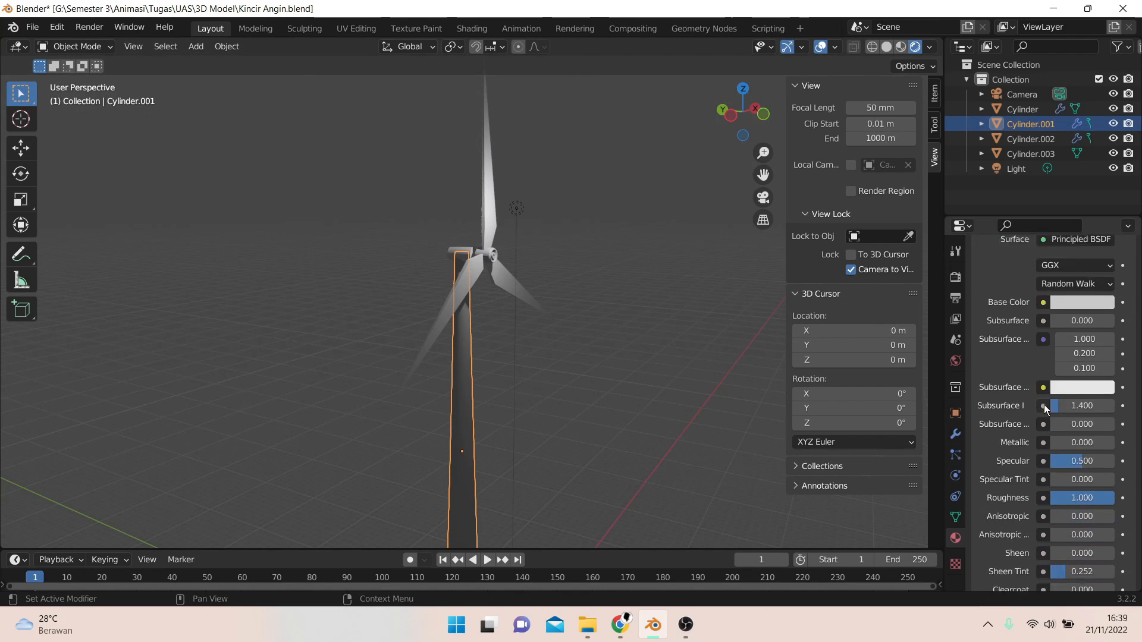
scroll(1086, 447, down, 3)
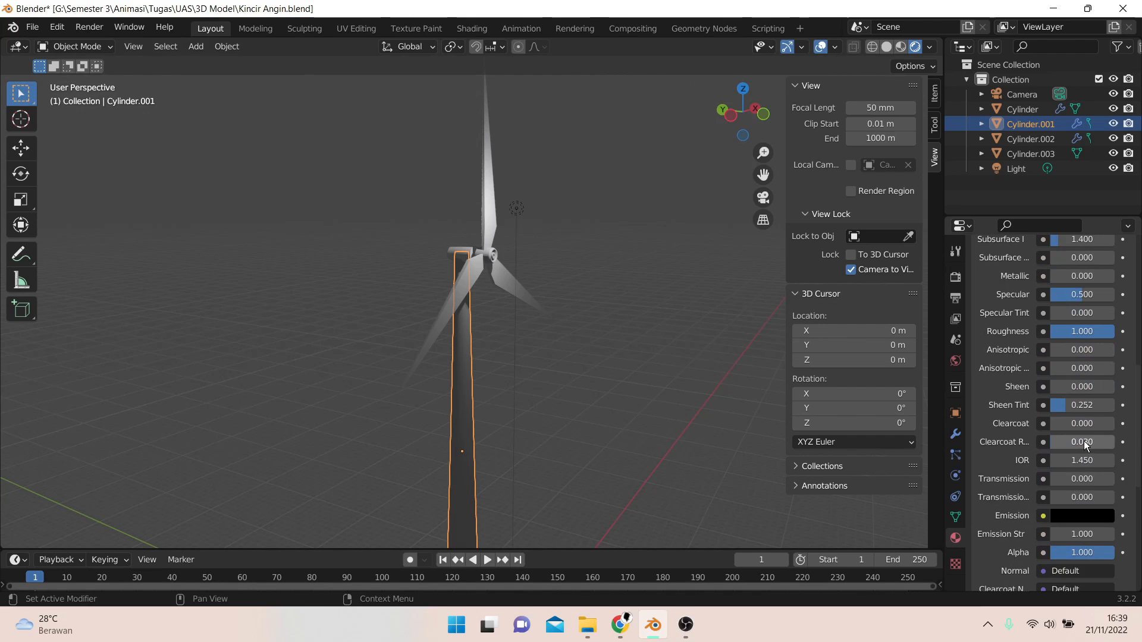
scroll(1049, 439, down, 1)
scroll(1049, 439, down, 2)
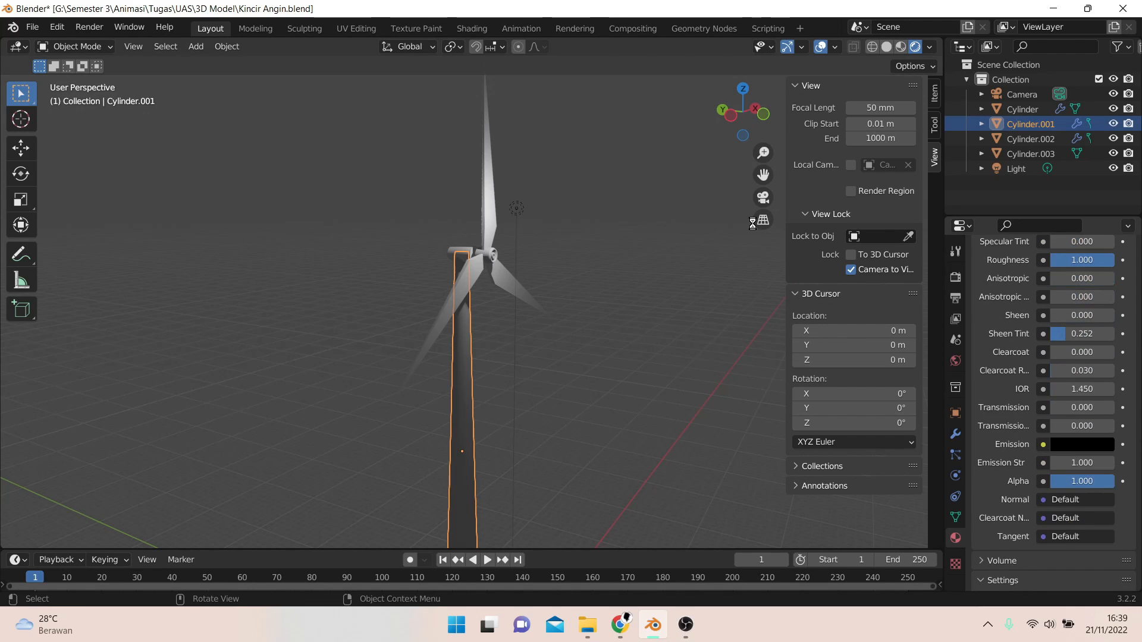
- Render the image from the camera, inspect the rotor and tower in it, and close the render window
key(F12)
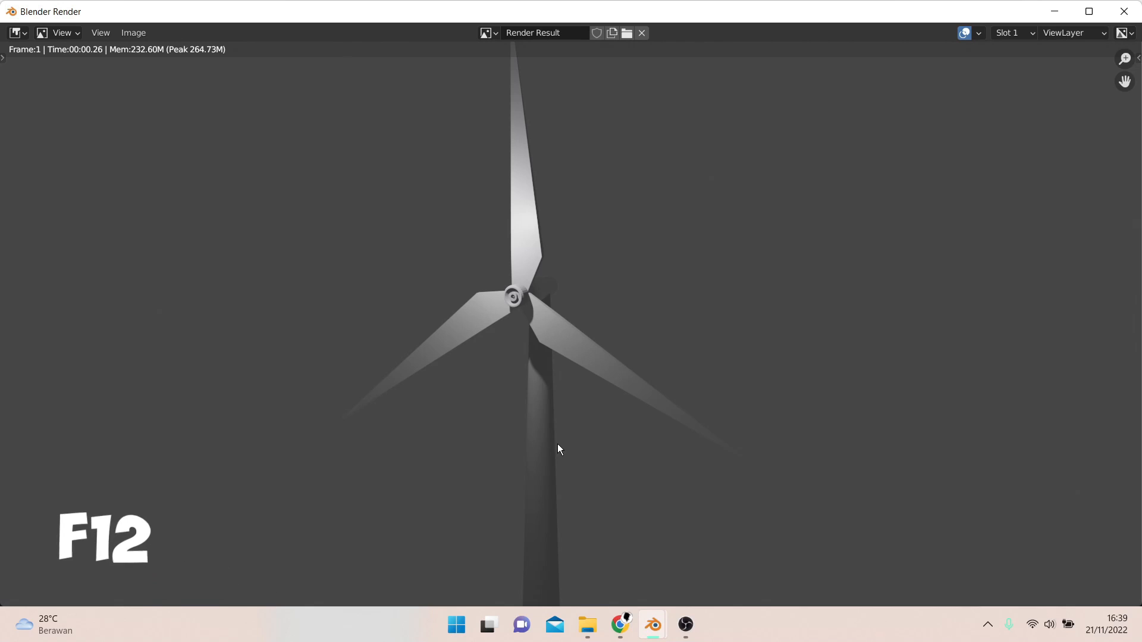
middle_drag(558, 444, 563, 406)
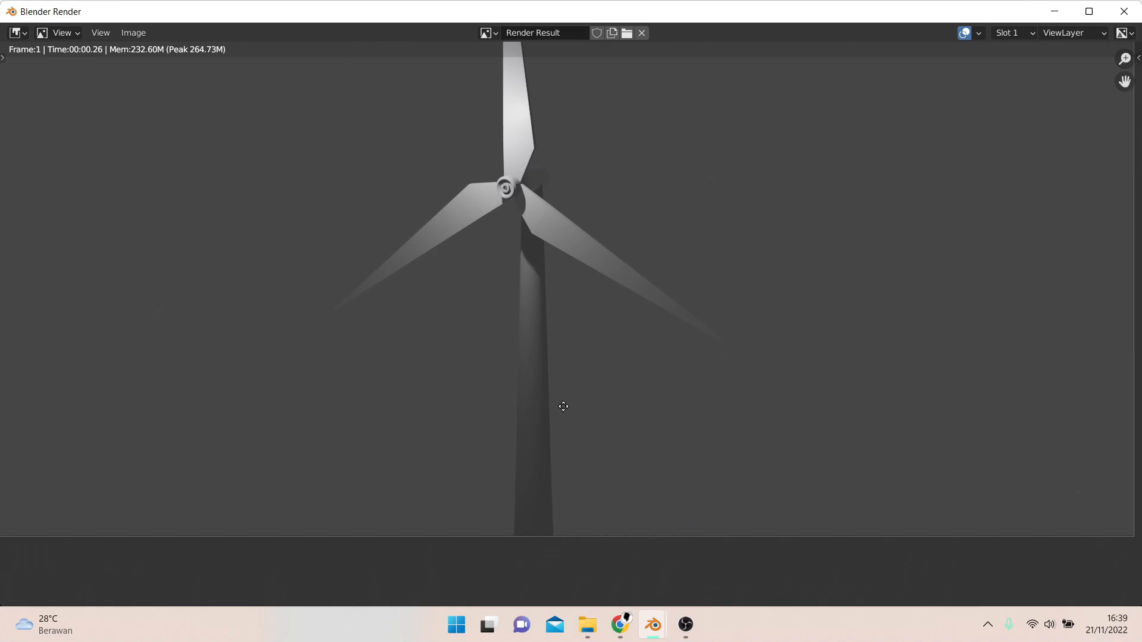
middle_drag(568, 317, 556, 350)
click(1124, 6)
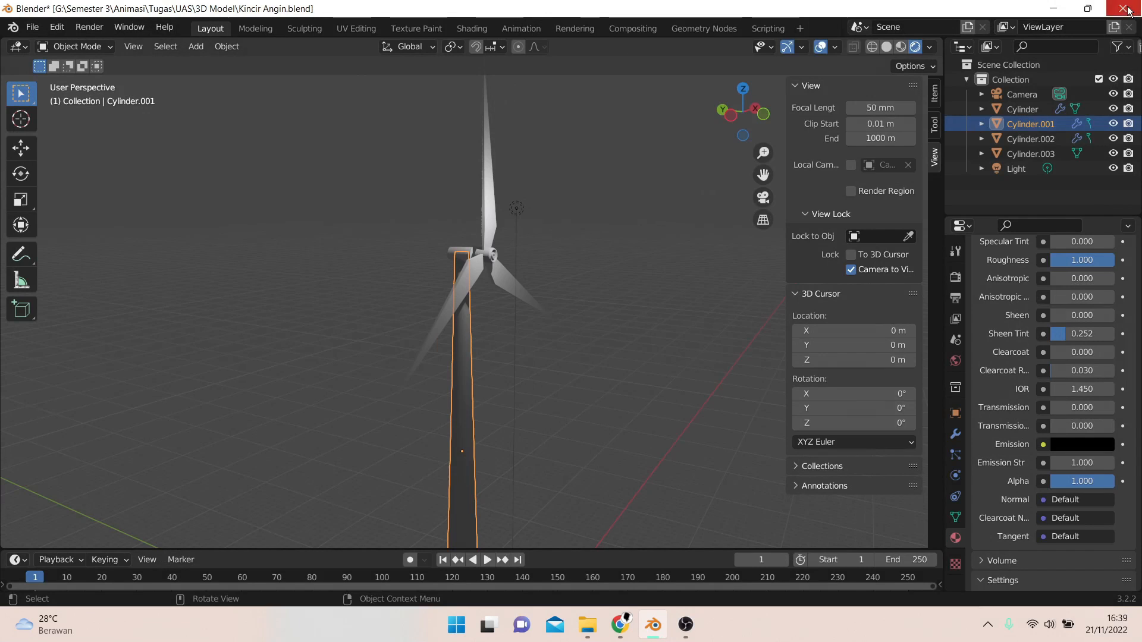
- Move the light down beside the tower, below the rotor blades
click(518, 209)
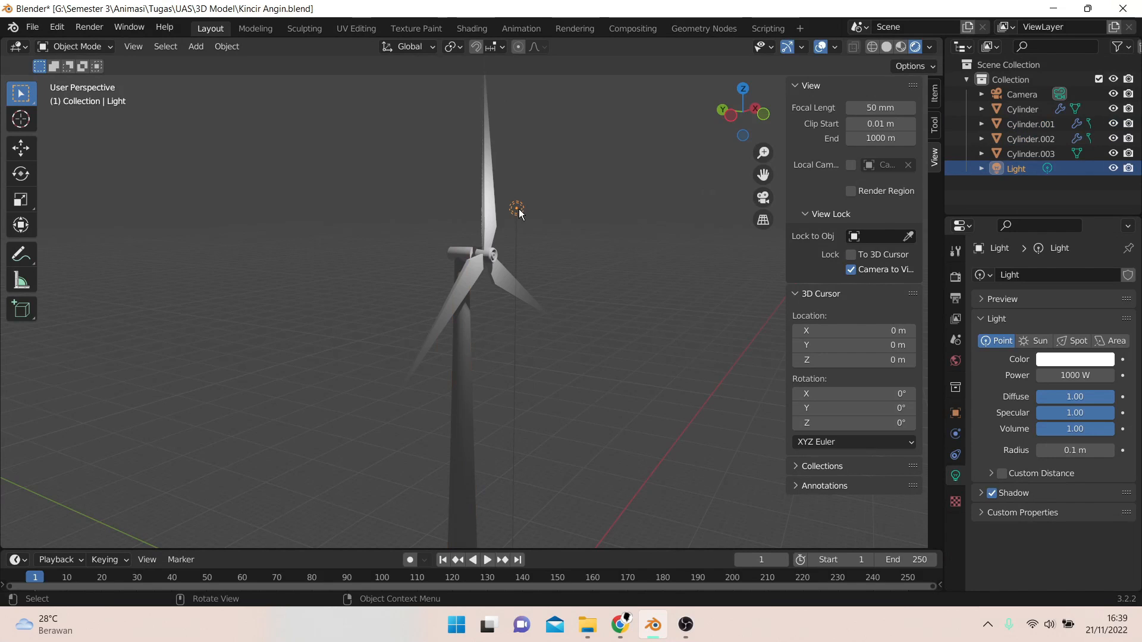
key(g)
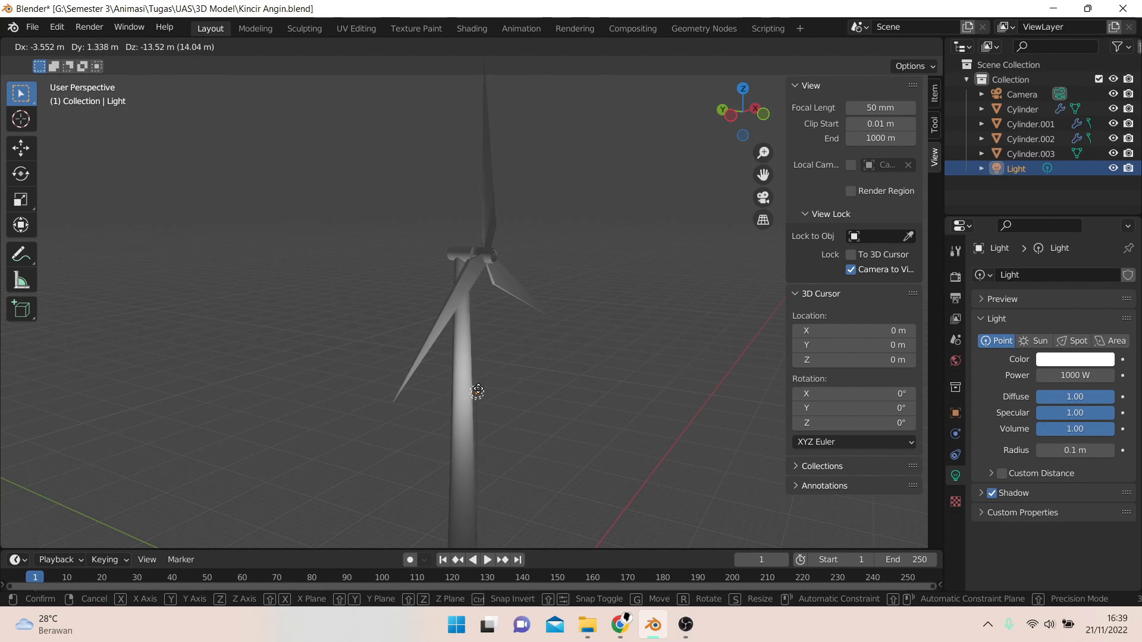
click(501, 424)
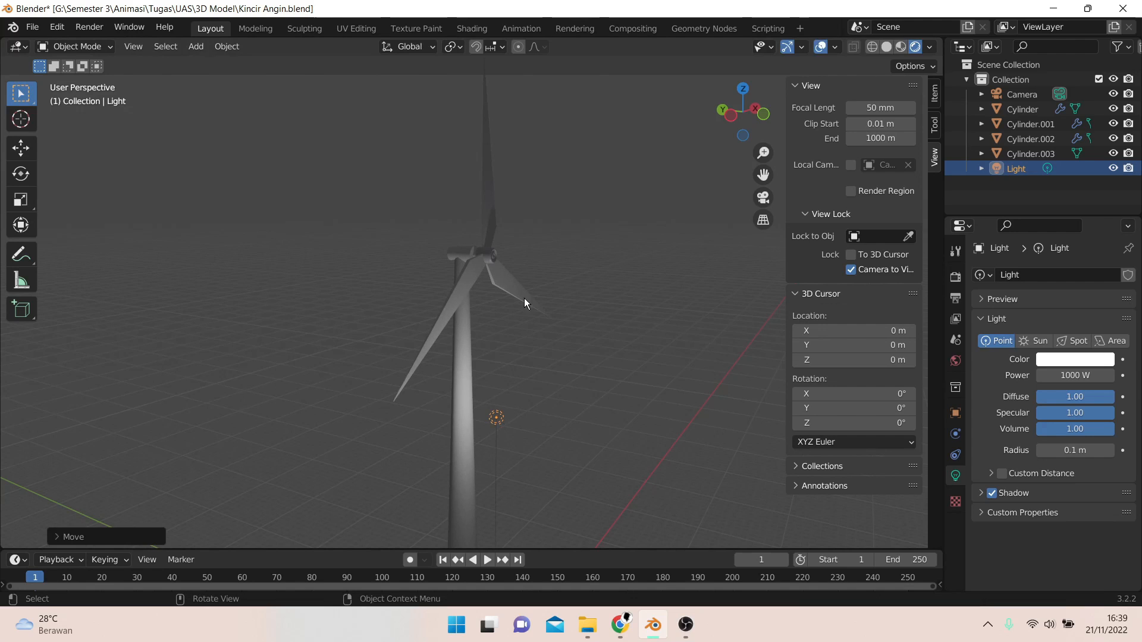
- Set the Specular value of the tower's Tiang material to 1.000
scroll(526, 340, up, 2)
scroll(526, 341, up, 1)
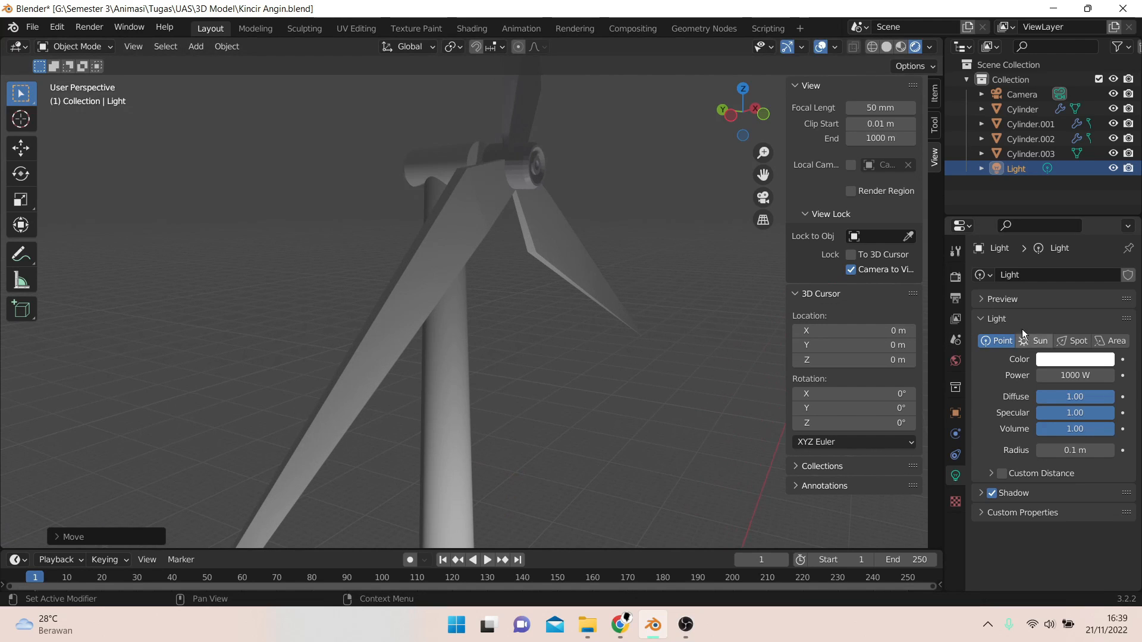
click(448, 364)
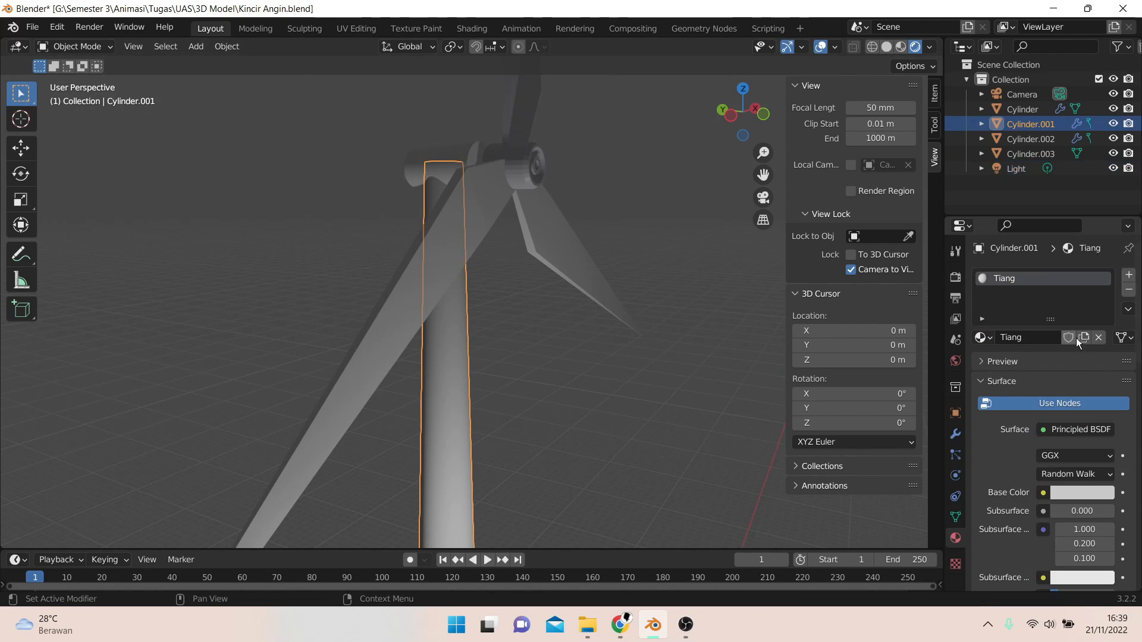
scroll(1072, 442, down, 12)
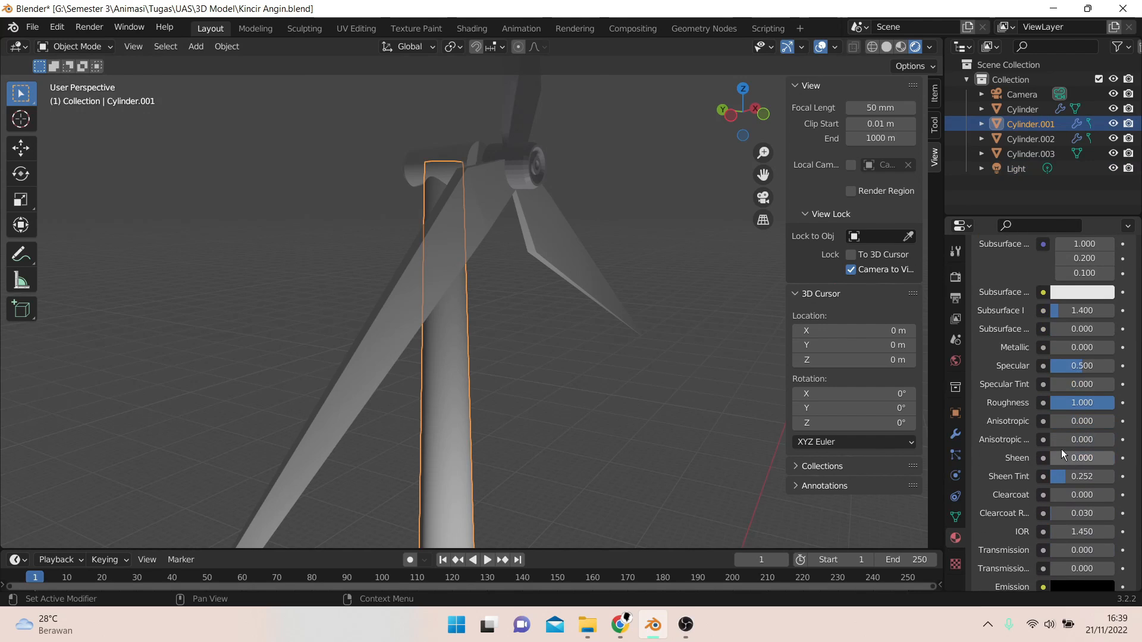
drag(1080, 365, 1115, 365)
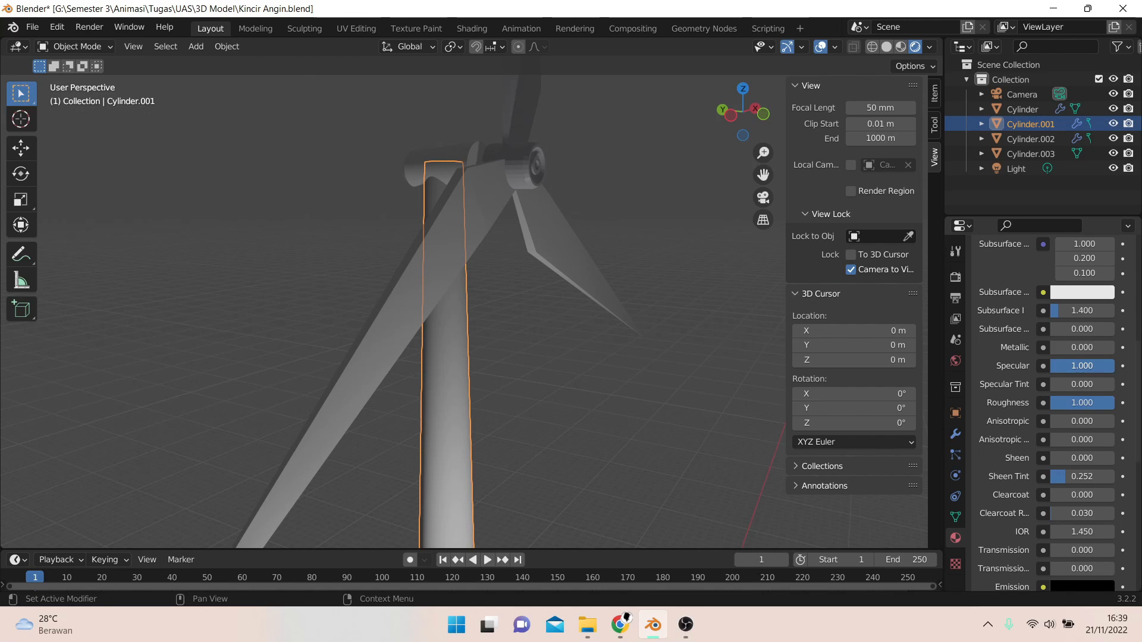
- Examine the tower's shading up close and from a distance
scroll(485, 438, up, 6)
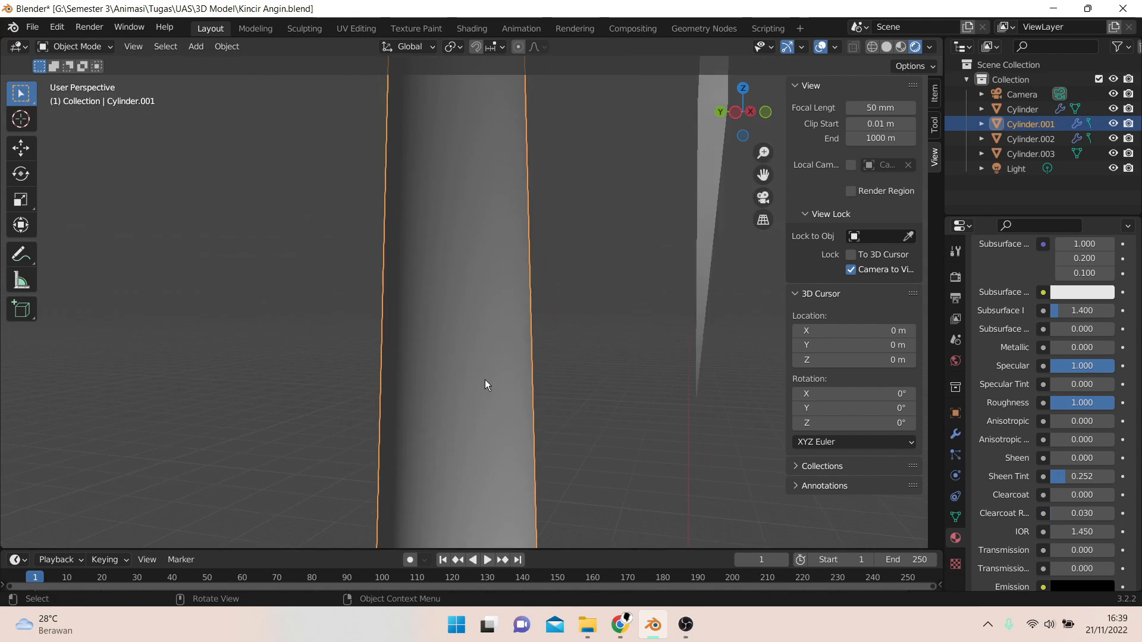
scroll(472, 350, down, 7)
scroll(476, 352, up, 5)
scroll(533, 385, down, 3)
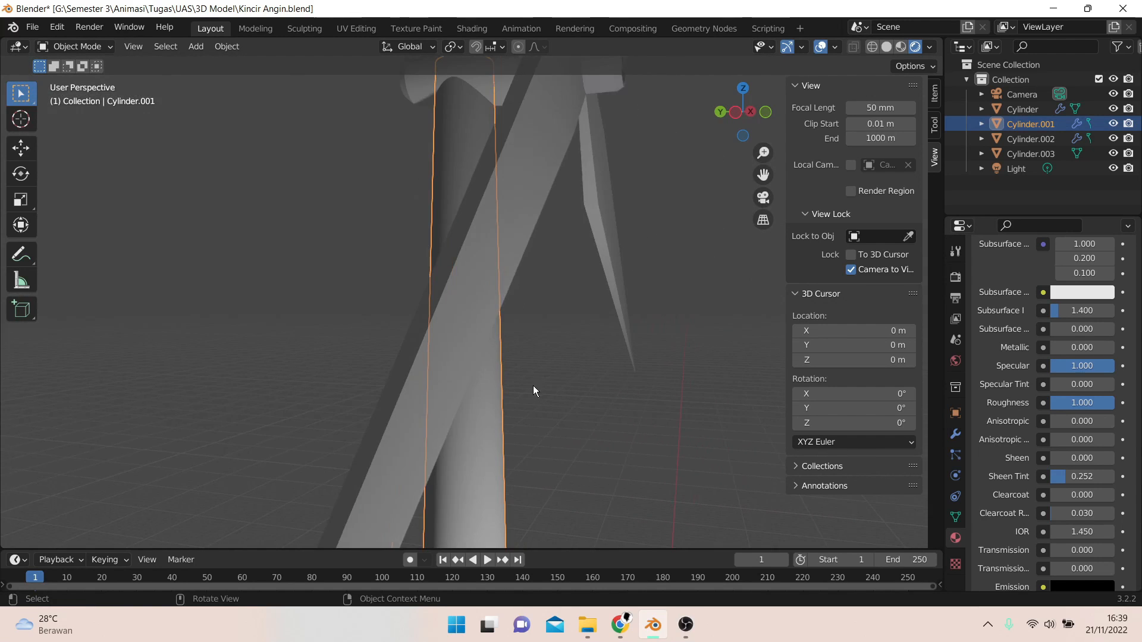
middle_drag(439, 349, 544, 338)
scroll(636, 355, up, 4)
middle_drag(728, 375, 640, 387)
scroll(484, 350, up, 5)
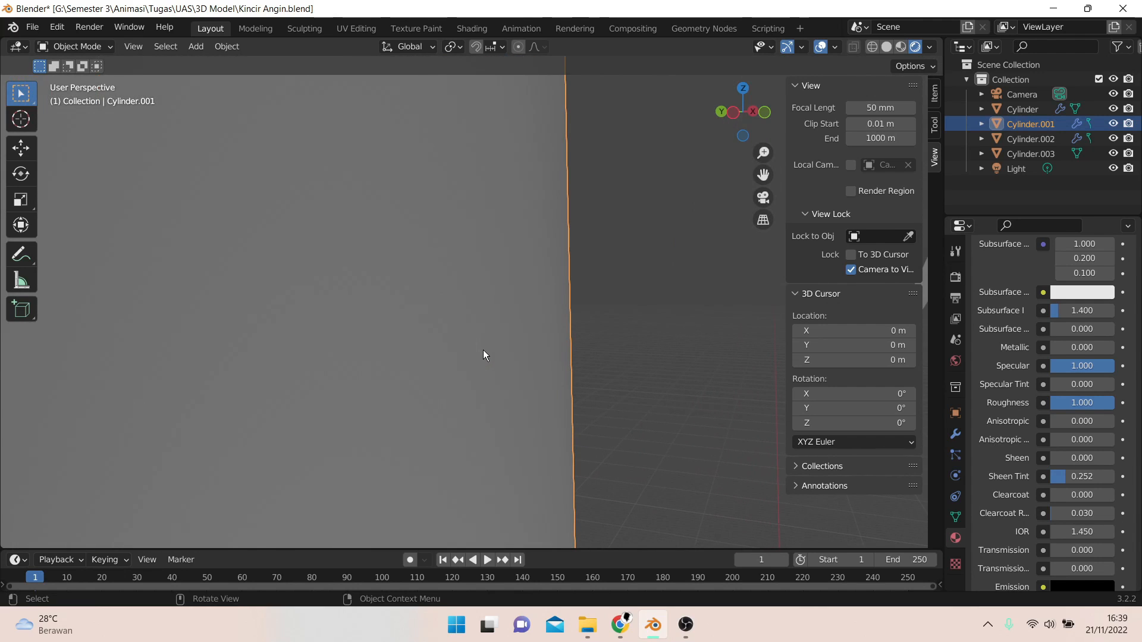
scroll(483, 351, down, 6)
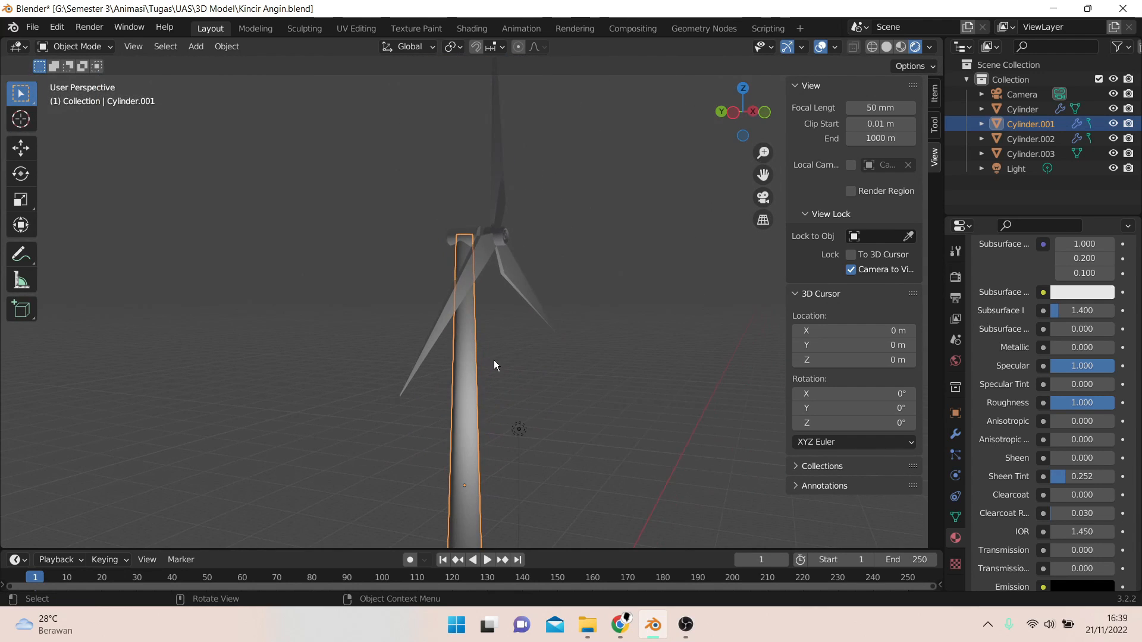
middle_drag(494, 365, 471, 375)
- Look through the remaining surface and blend settings of the Tiang material
scroll(1043, 390, down, 6)
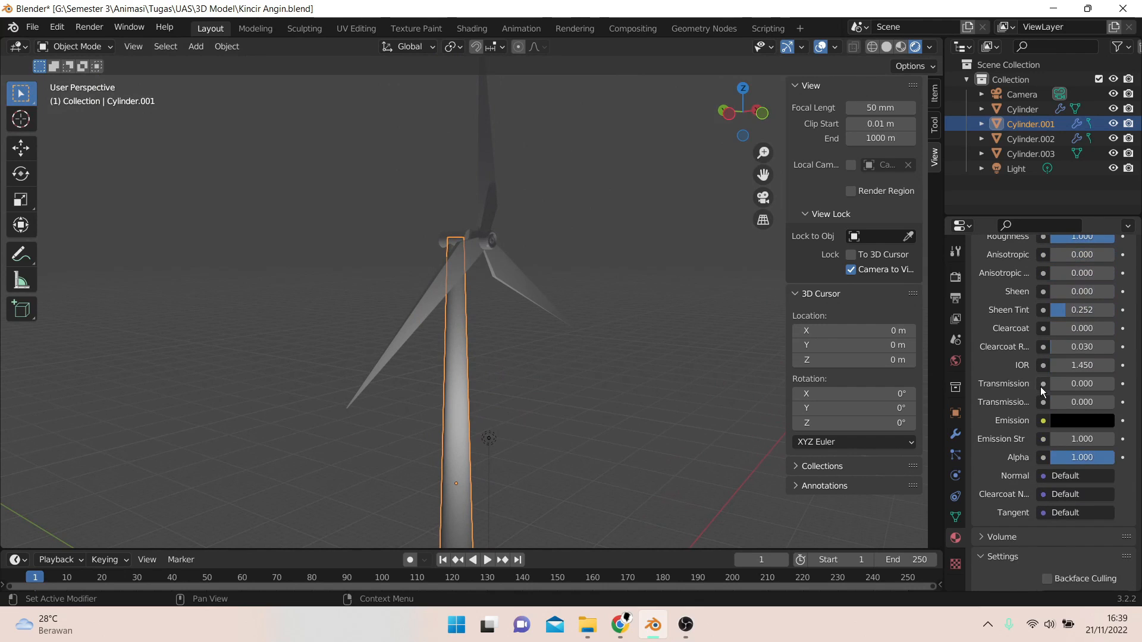
scroll(1040, 388, down, 8)
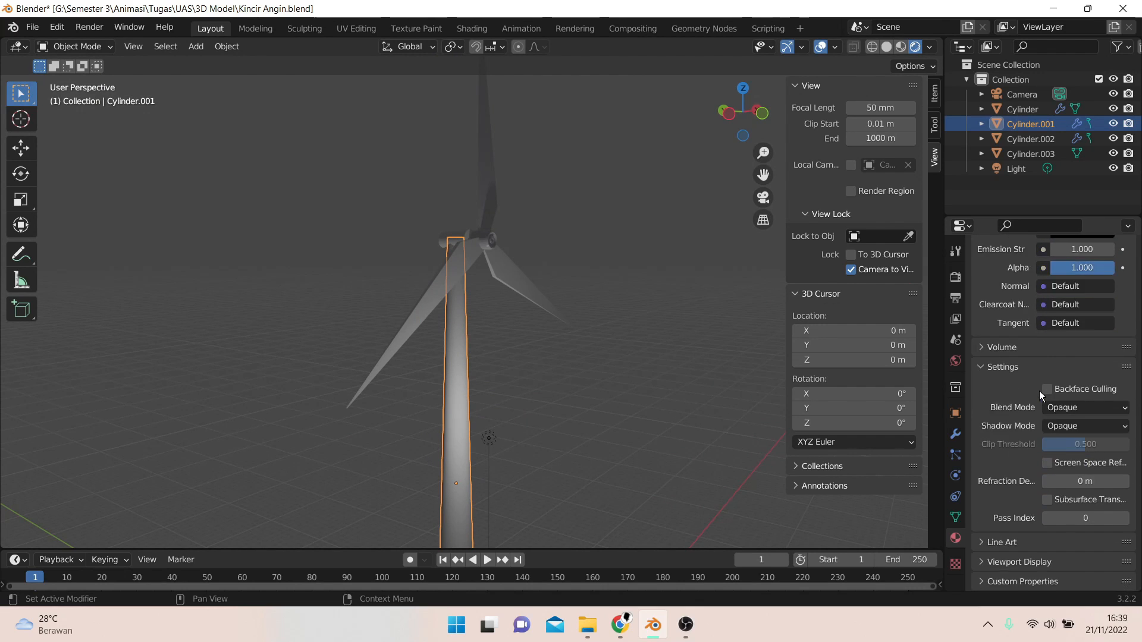
scroll(1038, 391, up, 6)
scroll(1025, 265, up, 15)
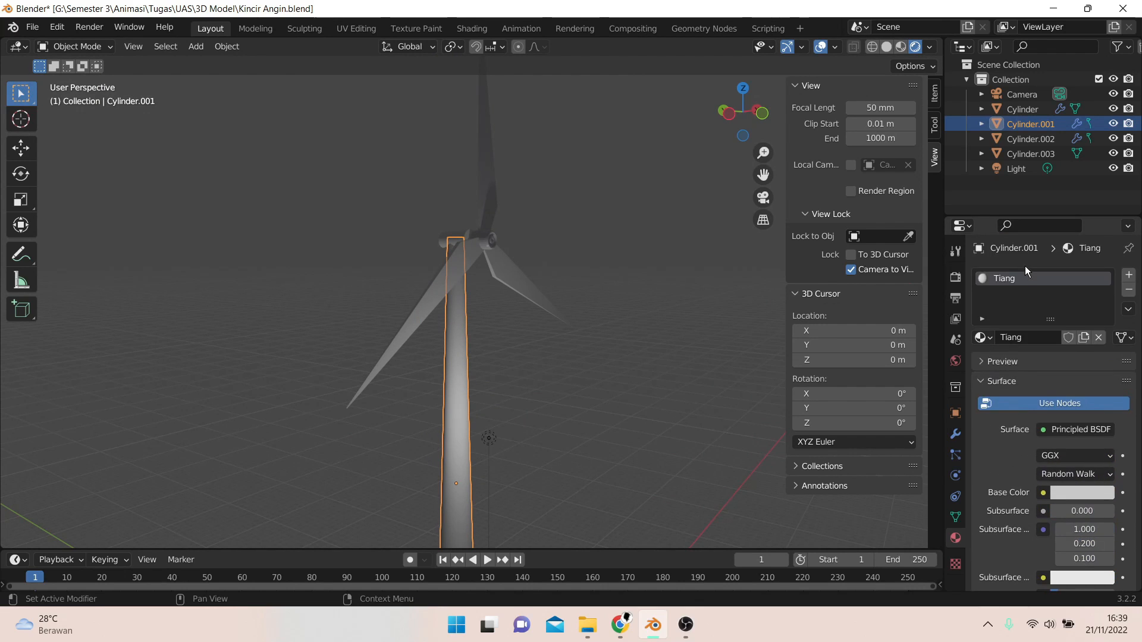
- Add a material slot to the housing, assign the Tiang material and turn it into a separate copy
scroll(452, 178, up, 4)
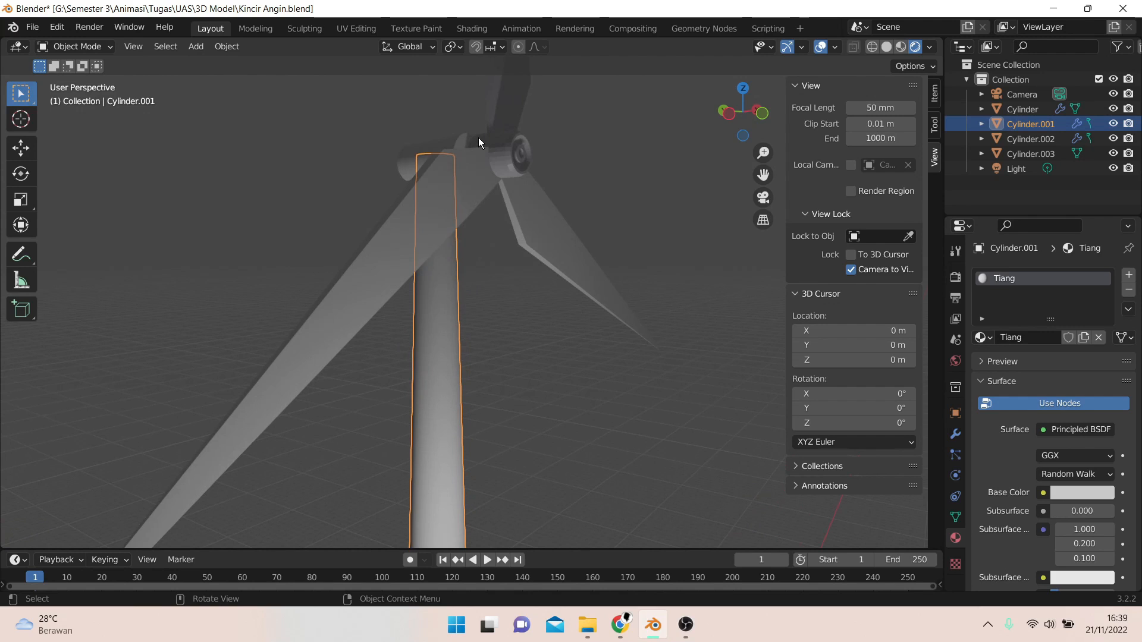
shift+middle_drag(478, 137, 521, 240)
scroll(510, 245, up, 6)
click(575, 209)
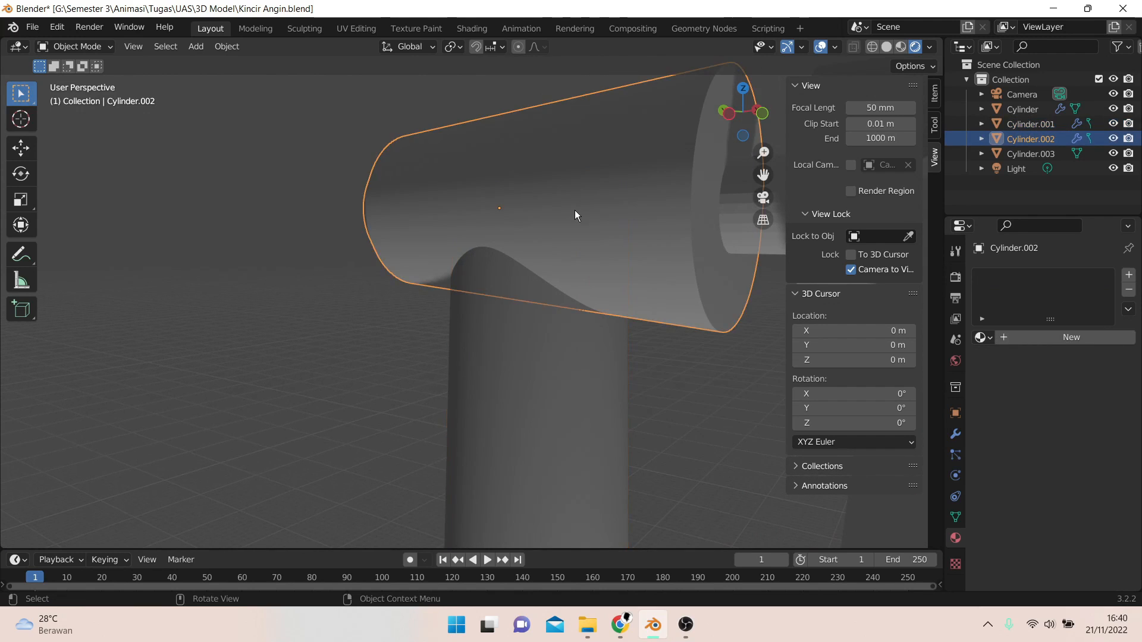
scroll(575, 209, down, 4)
click(1025, 339)
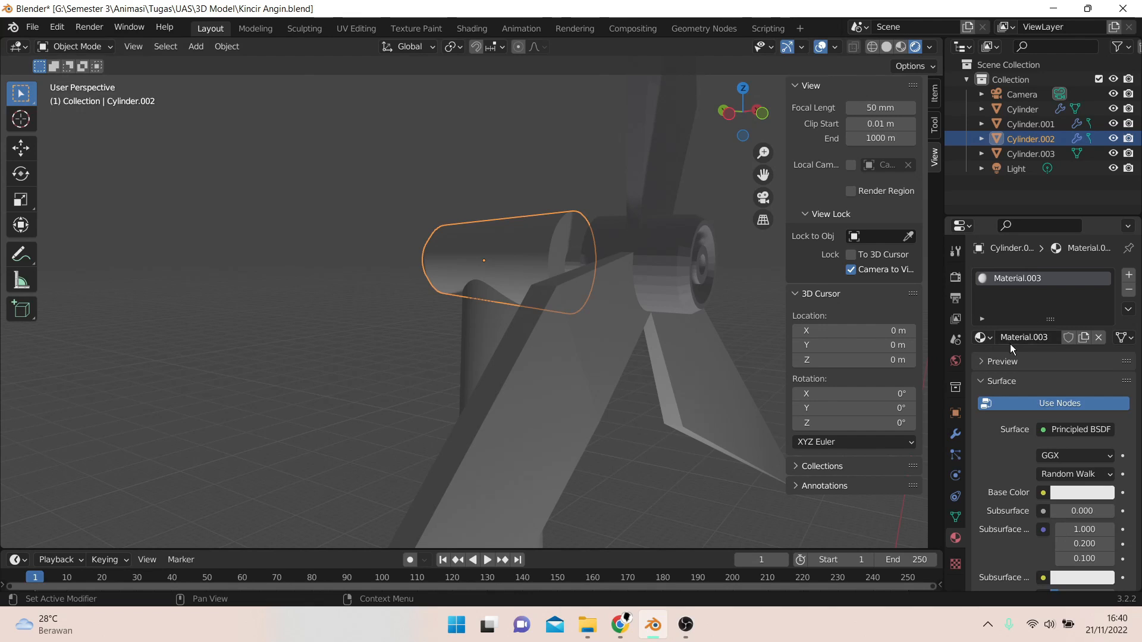
click(983, 338)
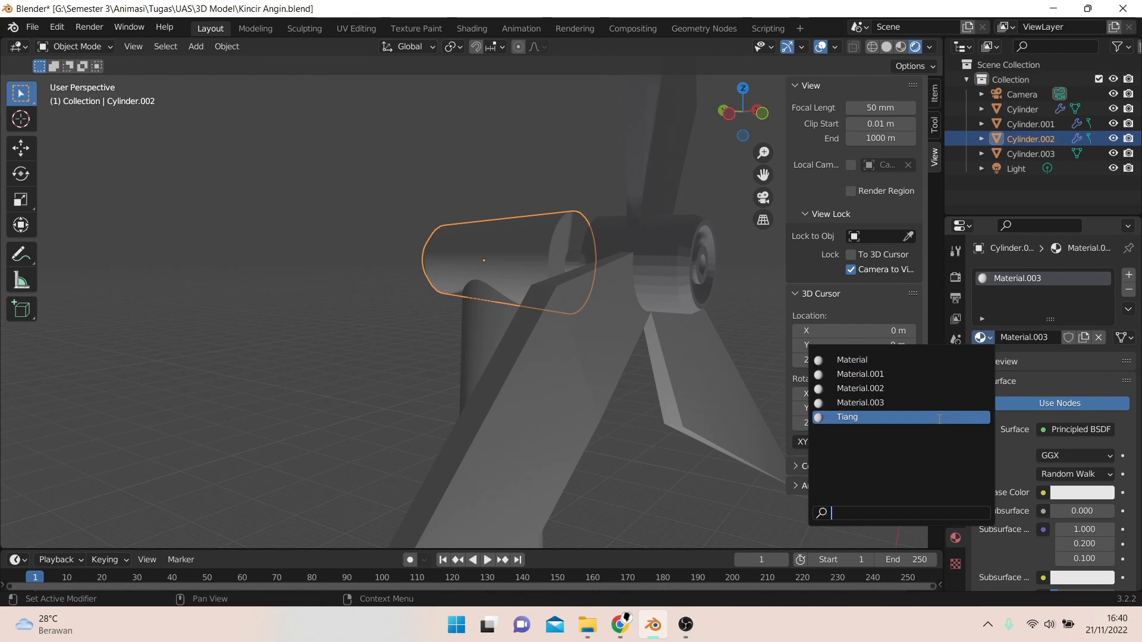
click(939, 417)
click(1053, 336)
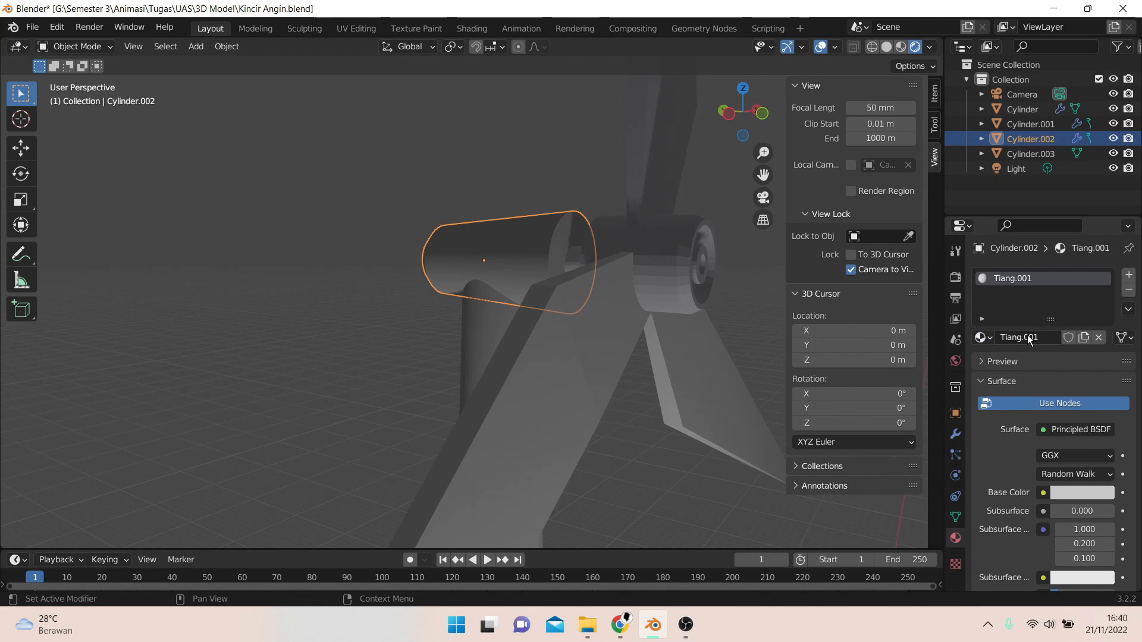
- Rename the housing's copied material to Dinamo
click(1029, 337)
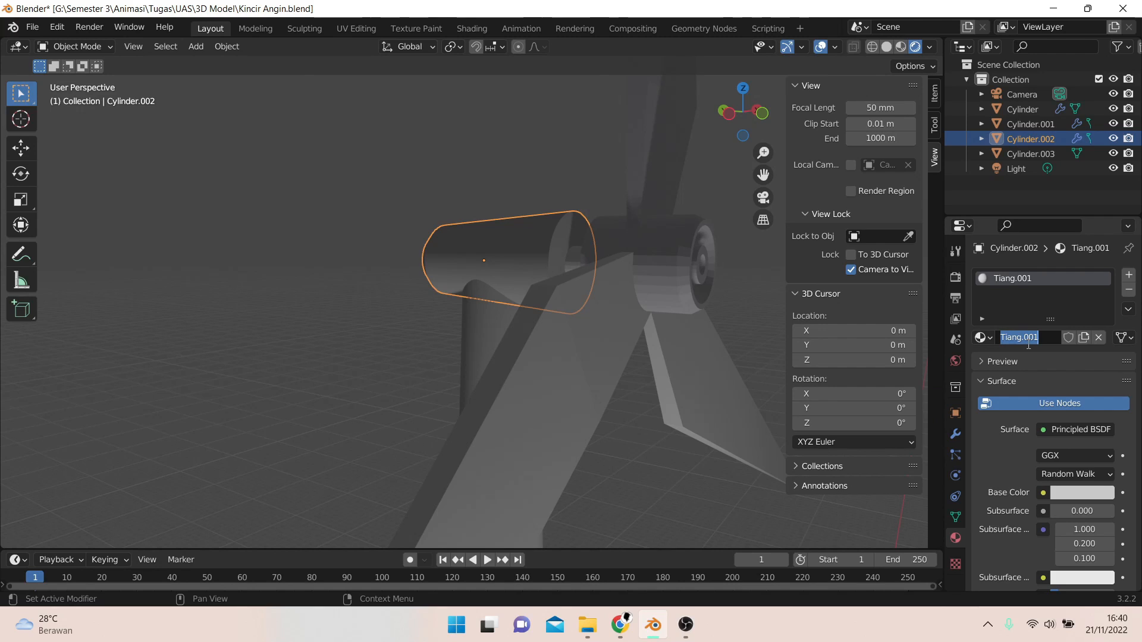
text(Dinamo)
key(Return)
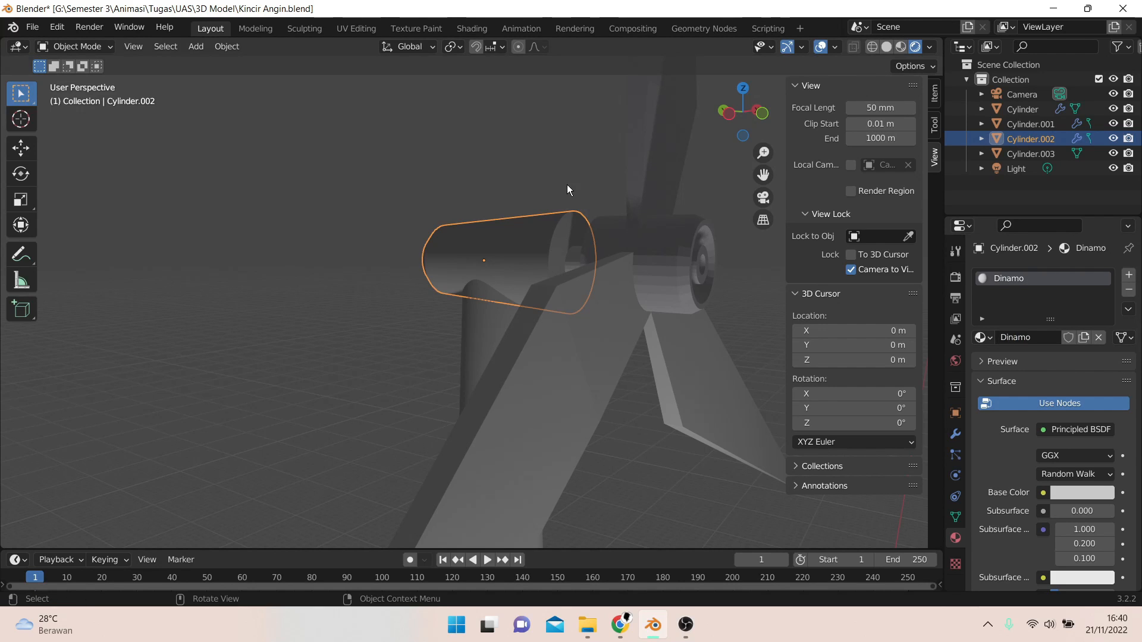
- Select the short shaft connecting the housing to the rotor hub
click(606, 356)
middle_drag(565, 204, 631, 239)
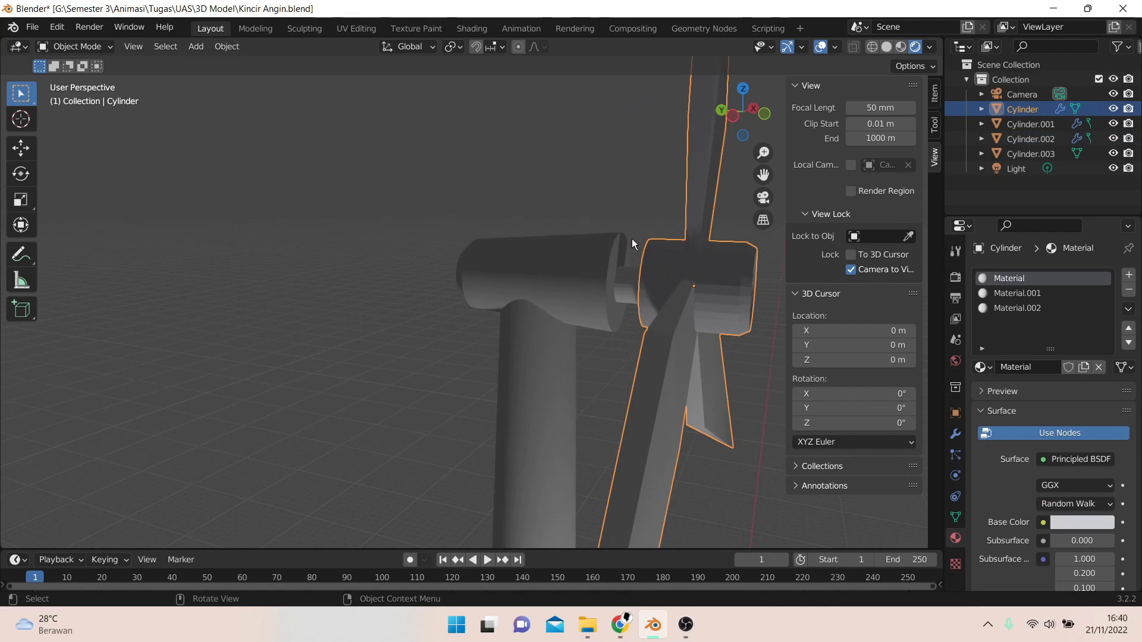
scroll(690, 283, up, 3)
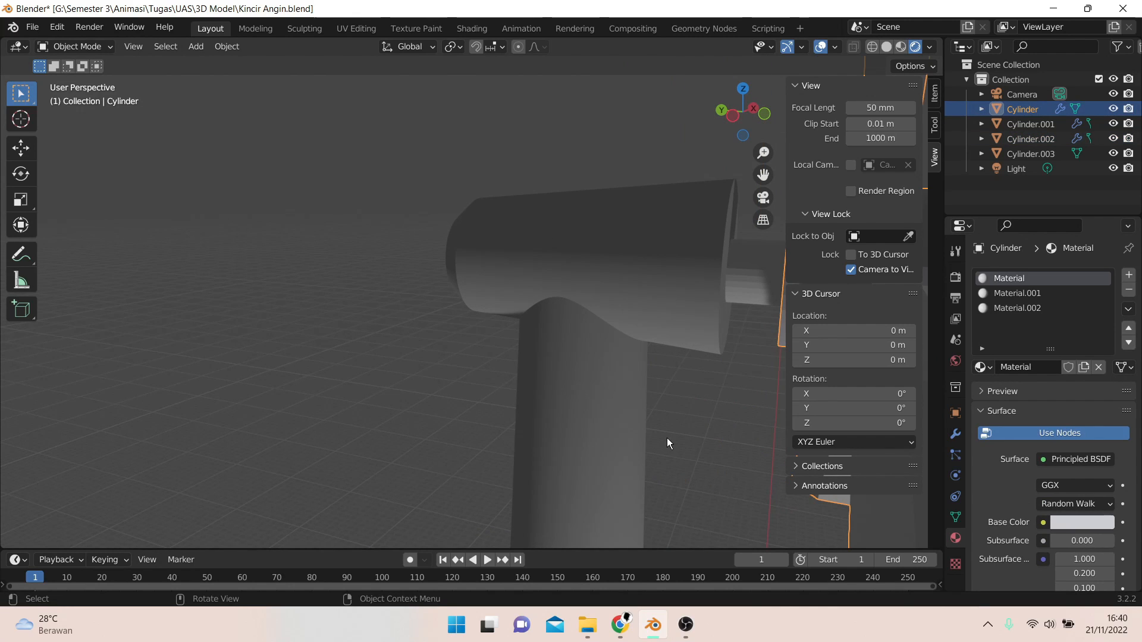
middle_drag(667, 439, 599, 364)
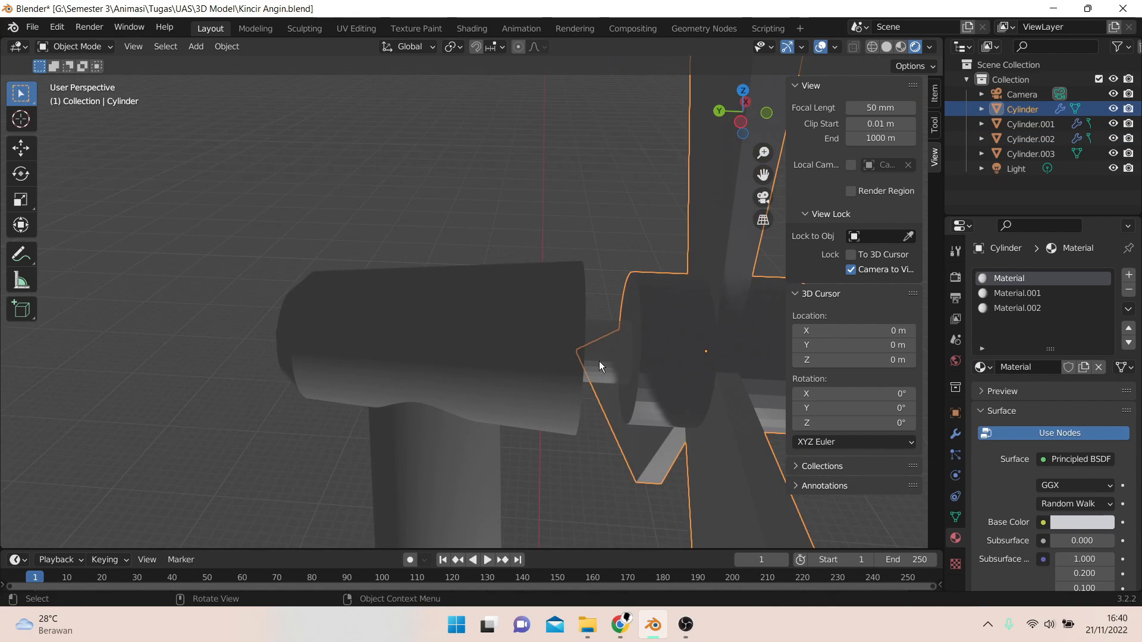
click(612, 367)
- Add a new material to the connecting shaft and darken its base color
click(1032, 335)
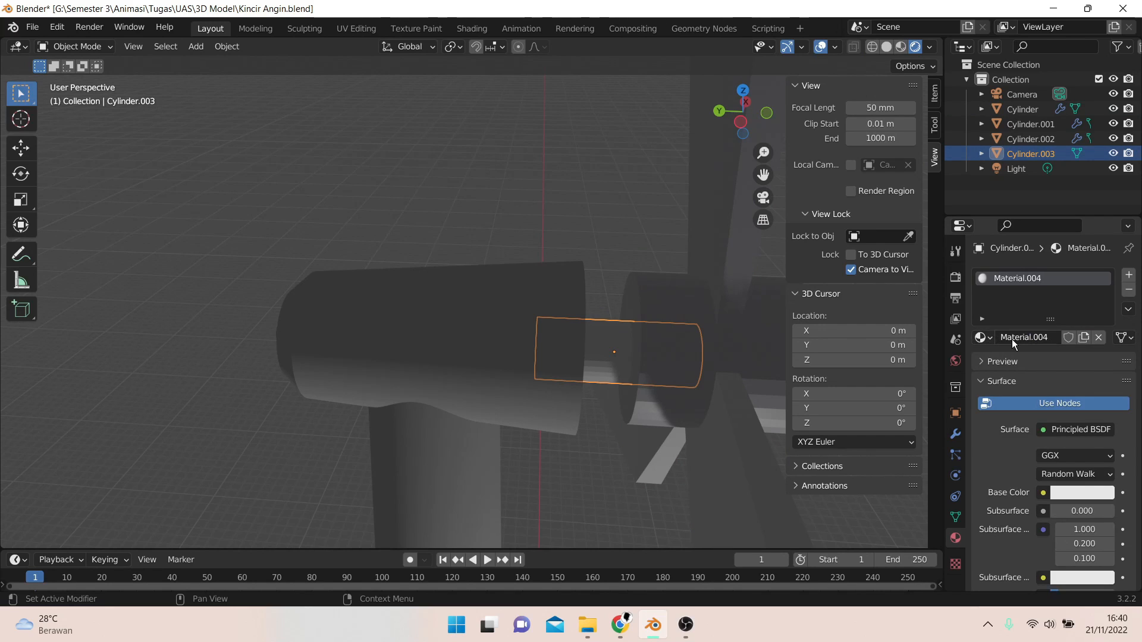
click(1081, 492)
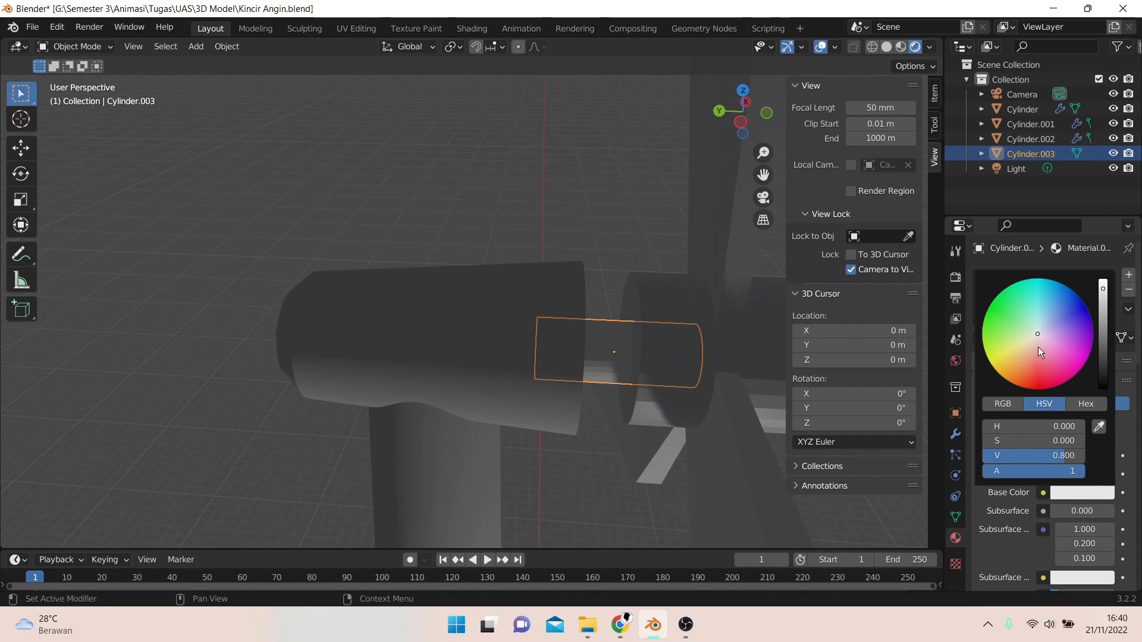
drag(1104, 337, 1103, 342)
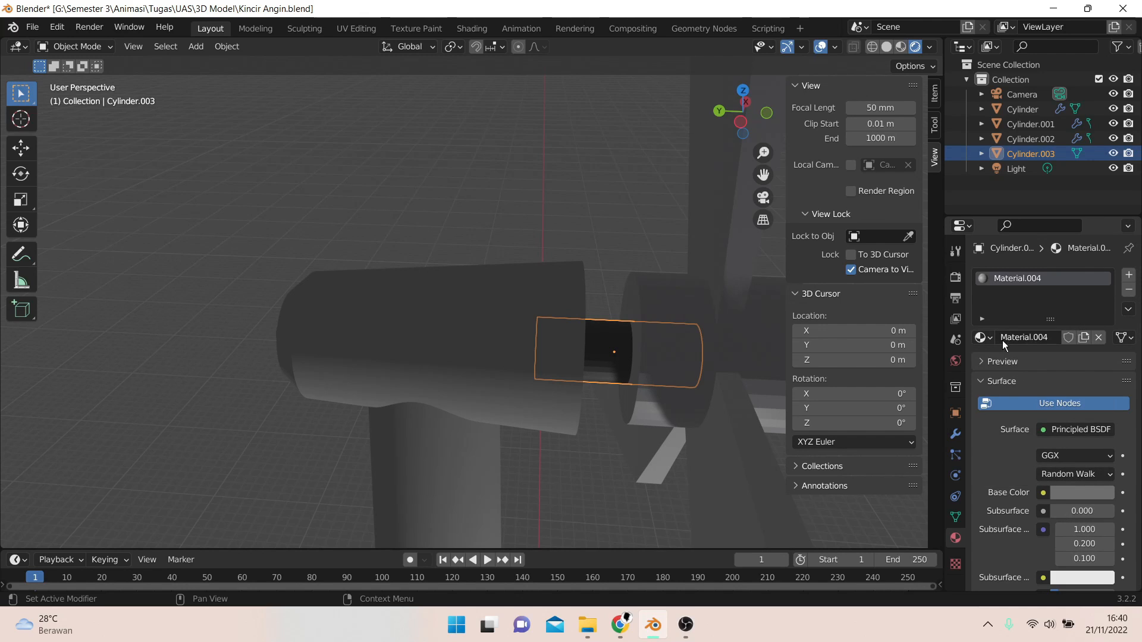
- Assign the Tiang material to the connecting shaft and turn it into a separate copy
click(981, 337)
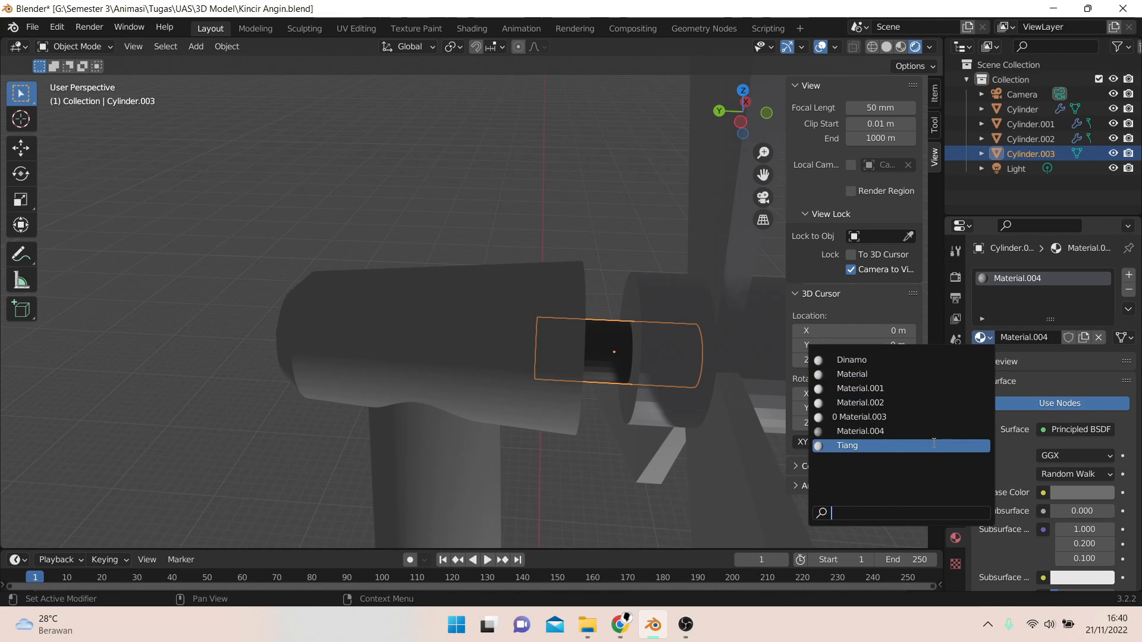
click(934, 445)
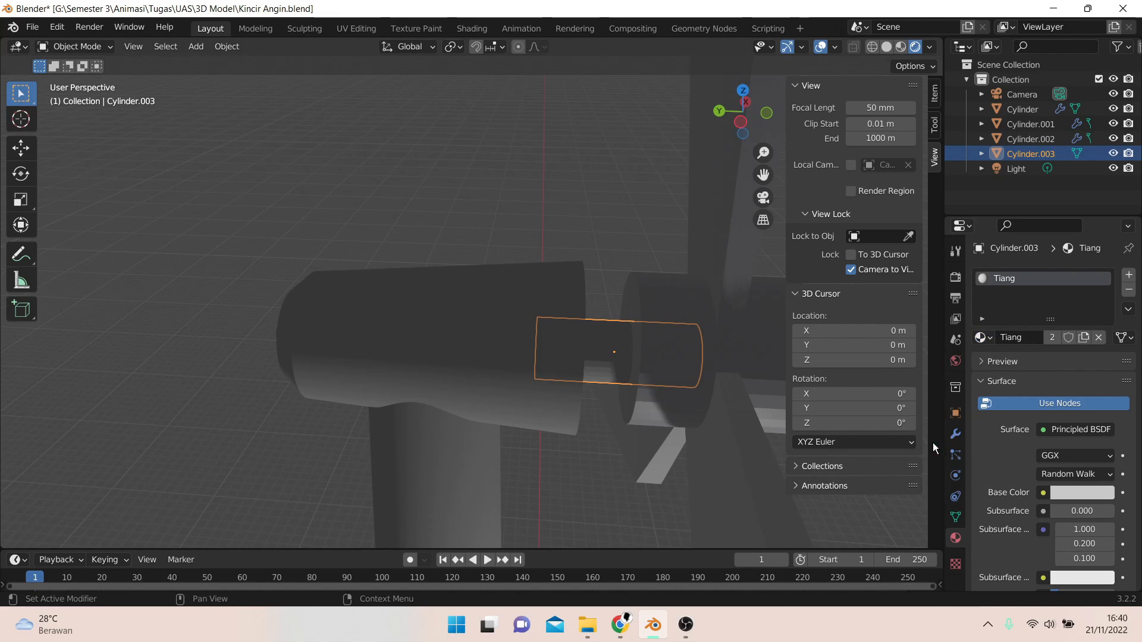
click(1051, 338)
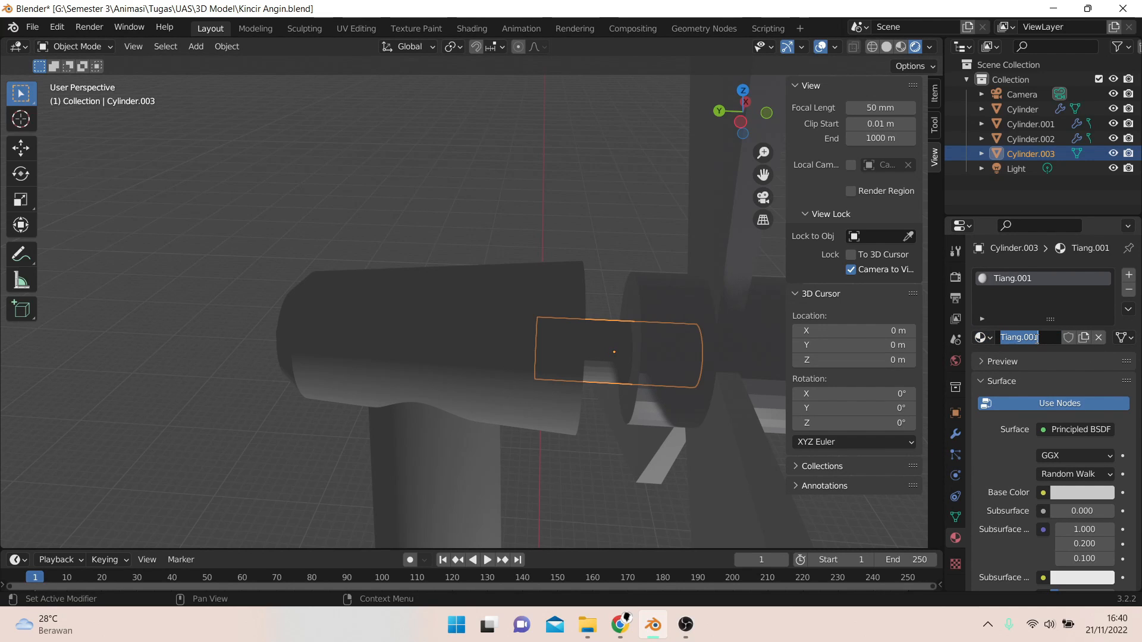
- Rename the shaft's copied material to Sambungan and darken its base color
text(P)
text(ambungan)
key(Return)
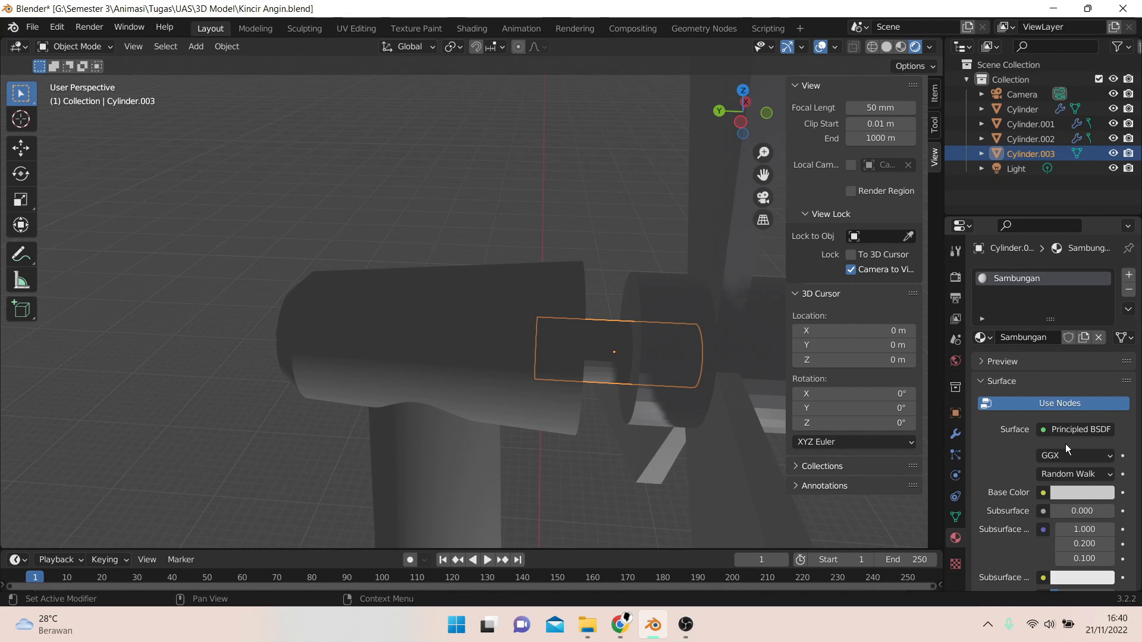
click(1084, 493)
drag(1103, 319, 1107, 336)
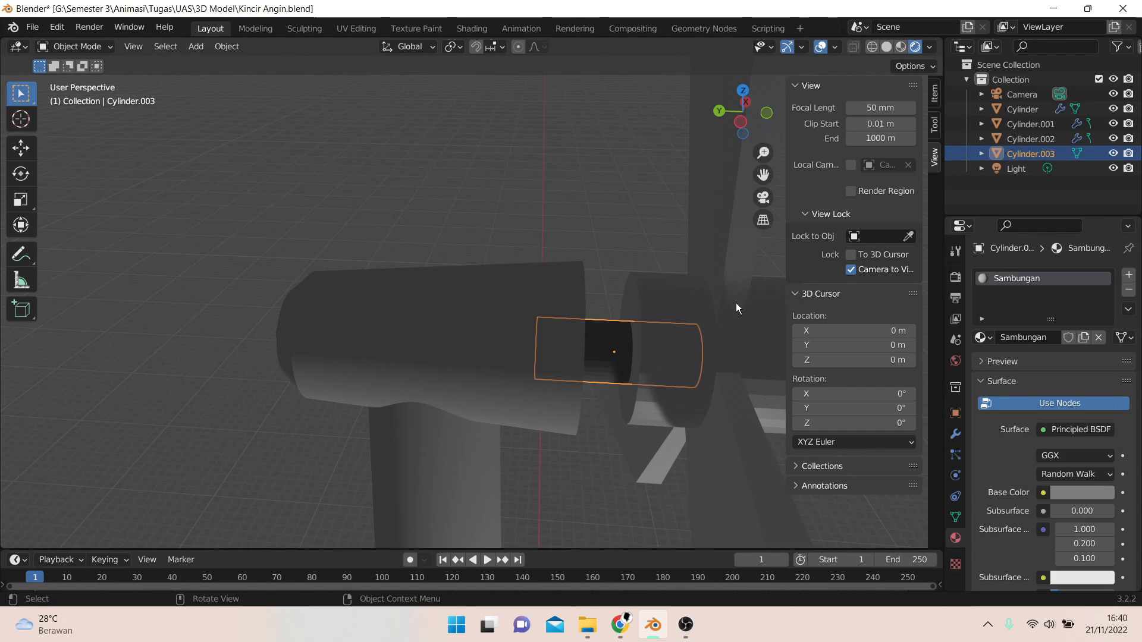
- Select the rotor with its blades and look through its three material slots, ending on the first
click(735, 304)
middle_drag(734, 303, 641, 265)
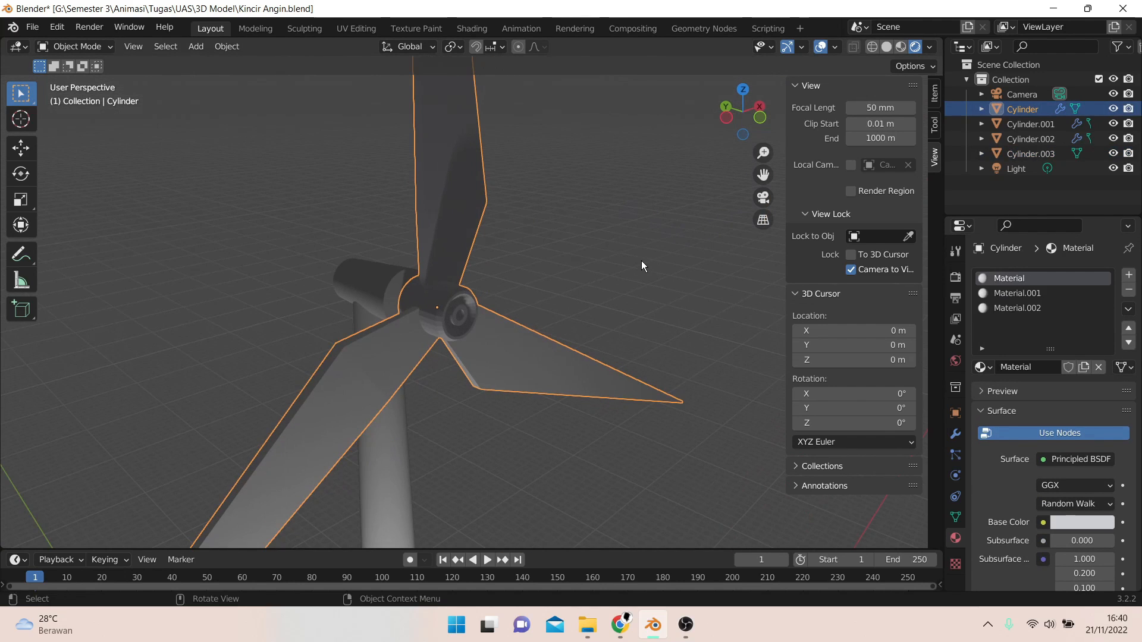
click(1017, 294)
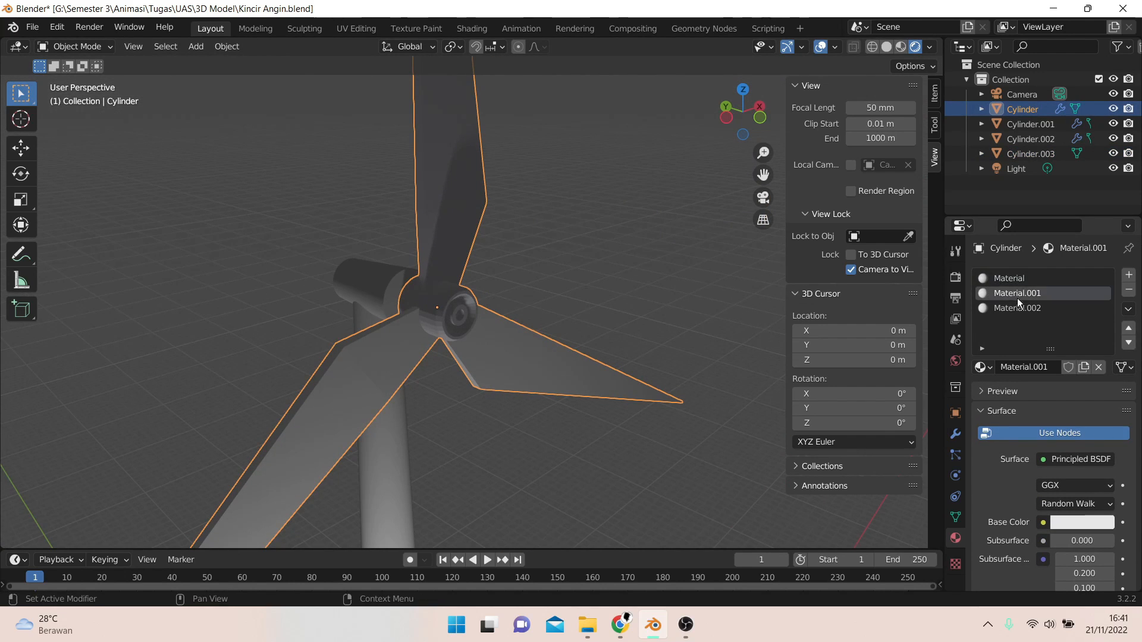
click(1018, 307)
click(1018, 279)
middle_drag(701, 275, 645, 259)
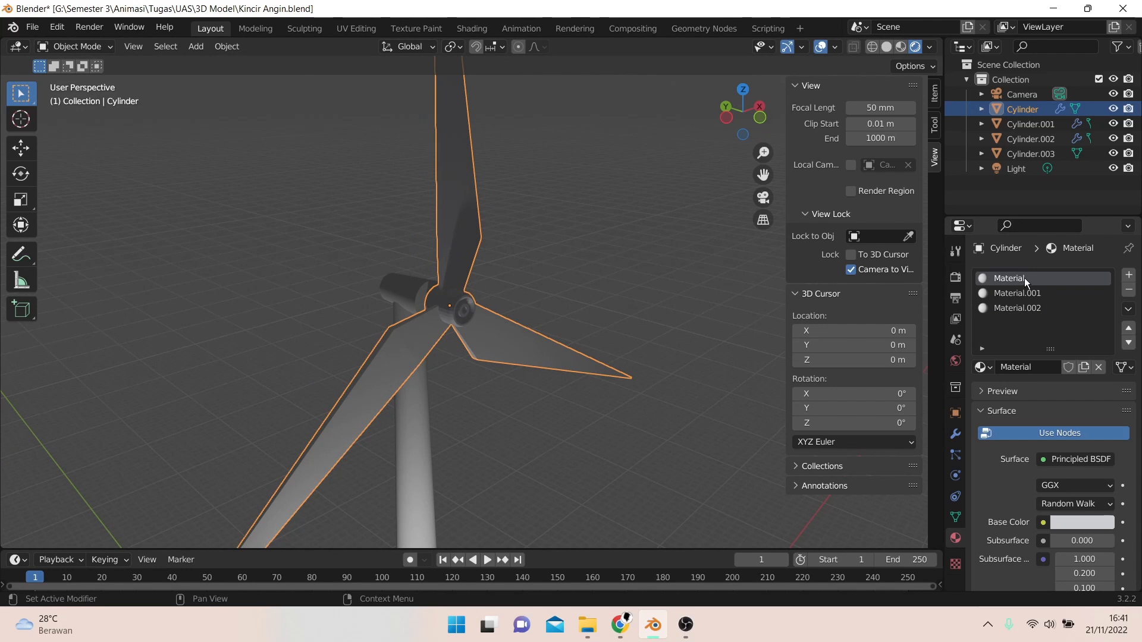
- Replace the rotor's first material with a separate copy of Tiang and name it Doff 1
click(985, 367)
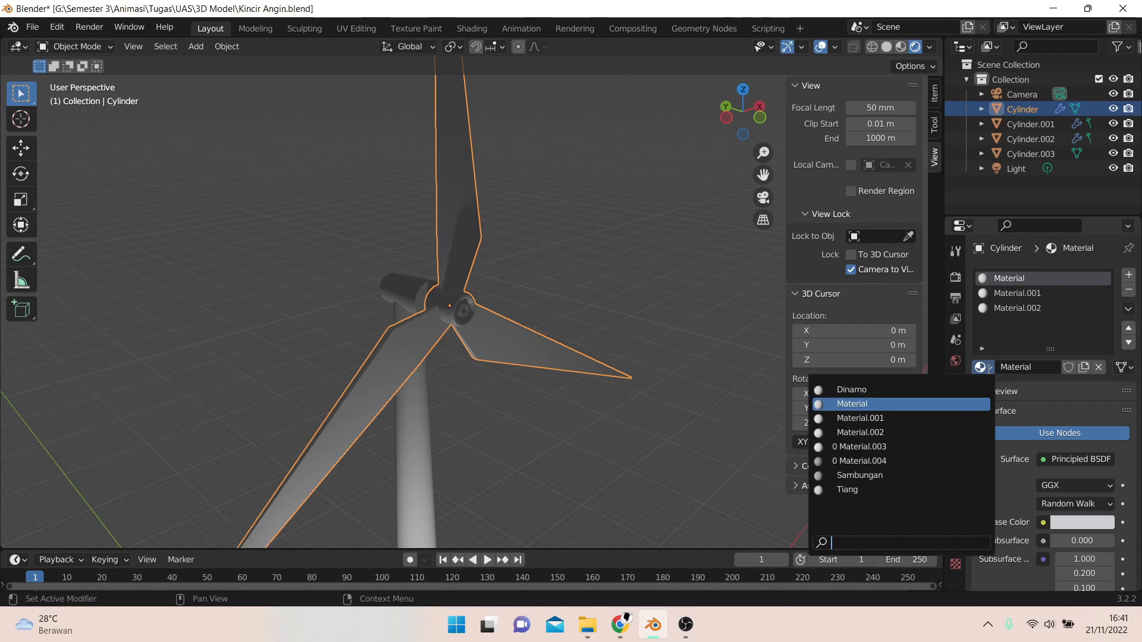
click(928, 484)
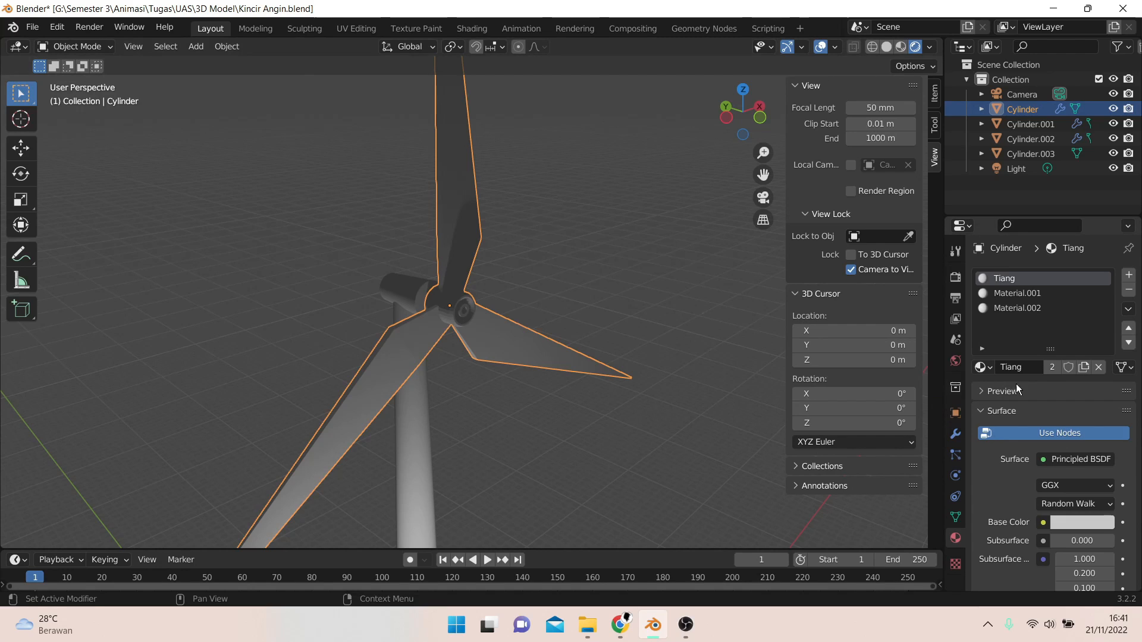
click(1054, 368)
click(1034, 367)
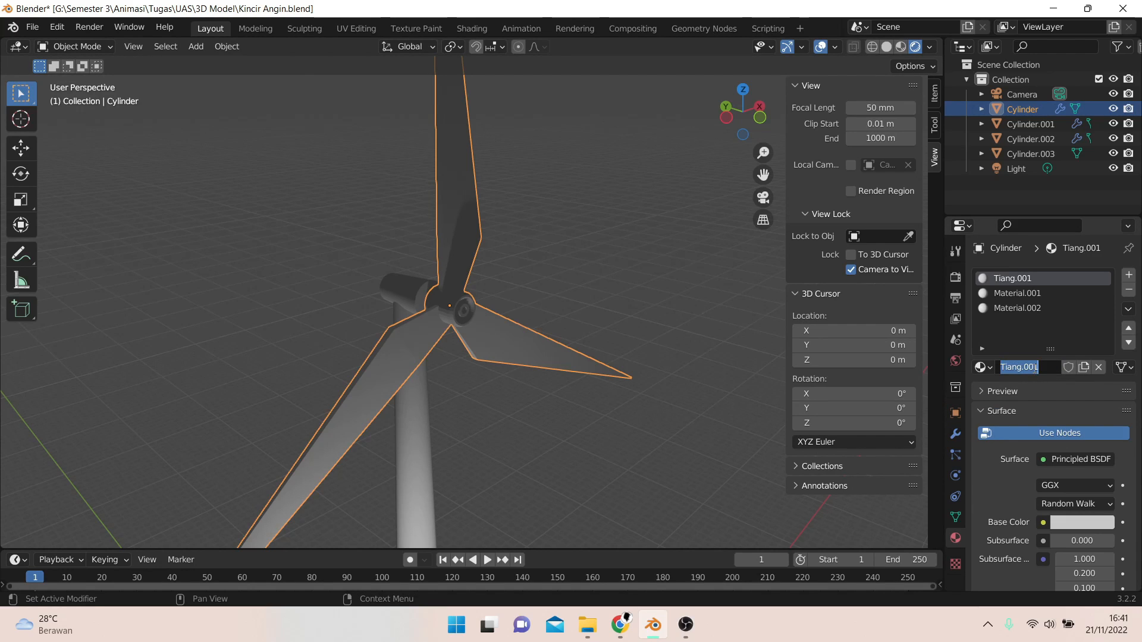
text(Doff 1)
- Replace the rotor's second material with a separate copy of Tiang and rename the first slot's material to Doff 2
click(1023, 295)
click(981, 367)
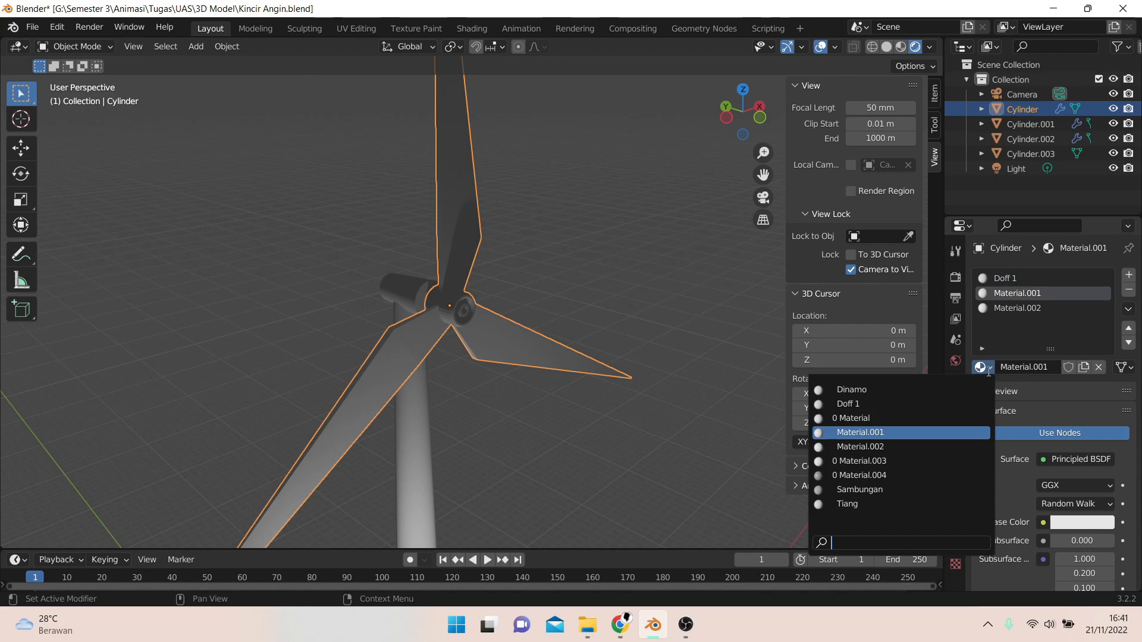
click(915, 504)
double_click(1020, 367)
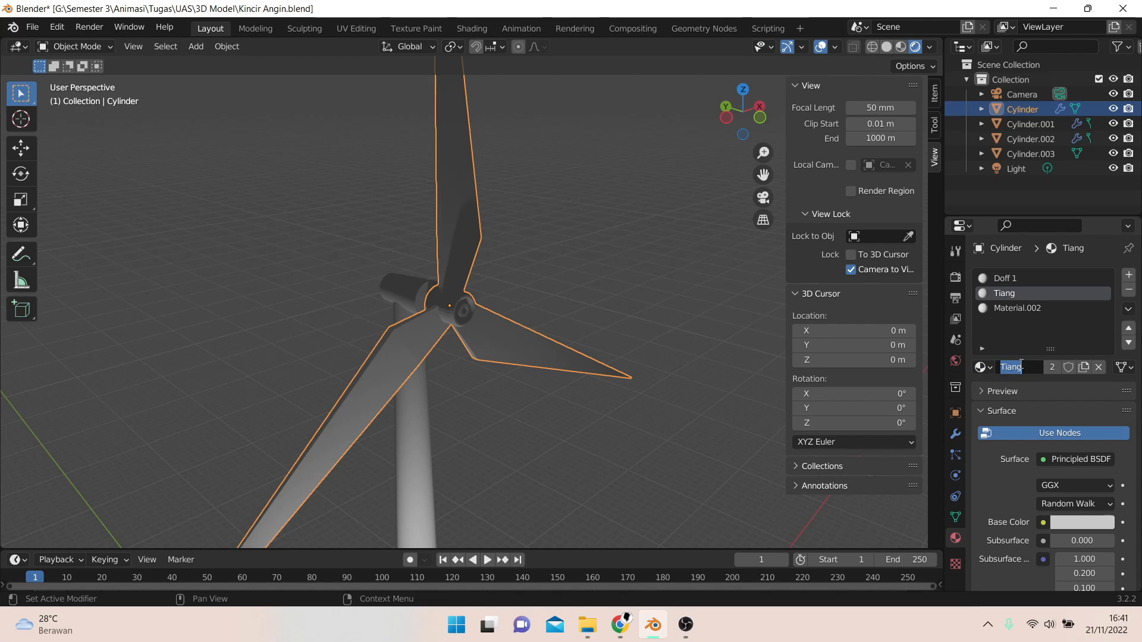
click(1054, 365)
click(1052, 367)
key(Tab)
text(Doff 2)
- Assign the Tiang material to the rotor's third slot and rename it to Doff 3
click(1028, 308)
click(992, 366)
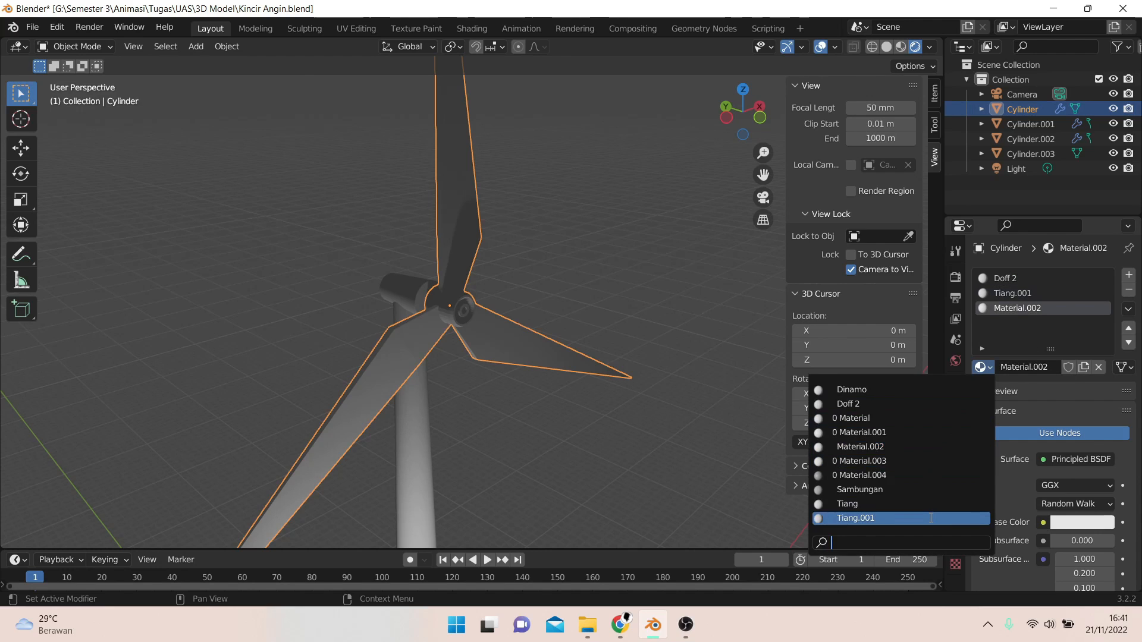
click(866, 518)
click(982, 367)
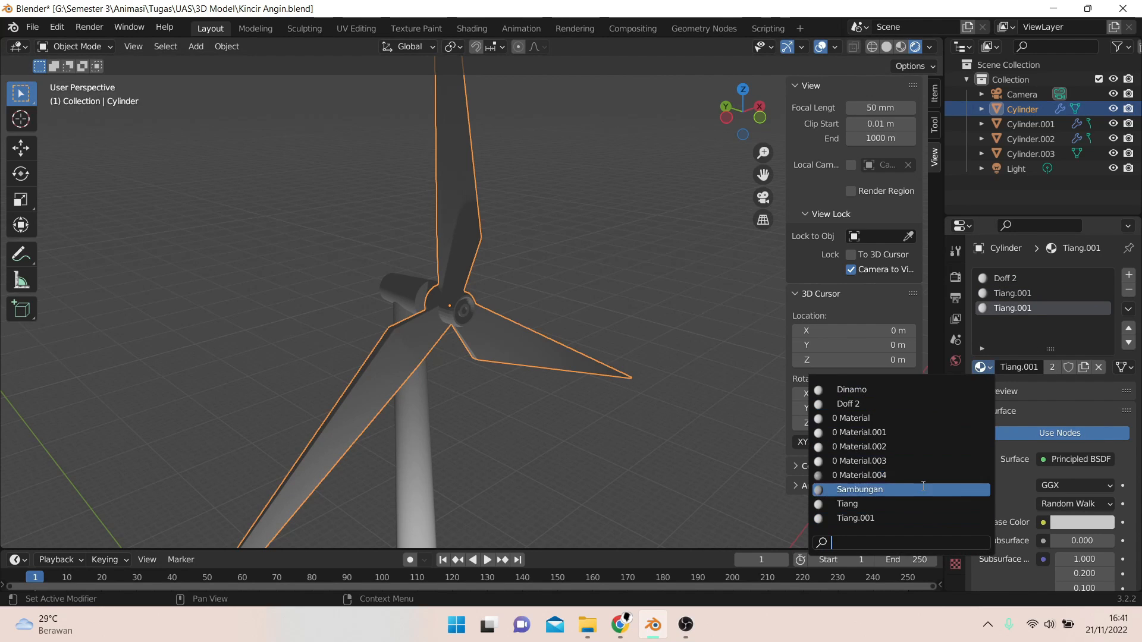
click(926, 504)
double_click(1009, 365)
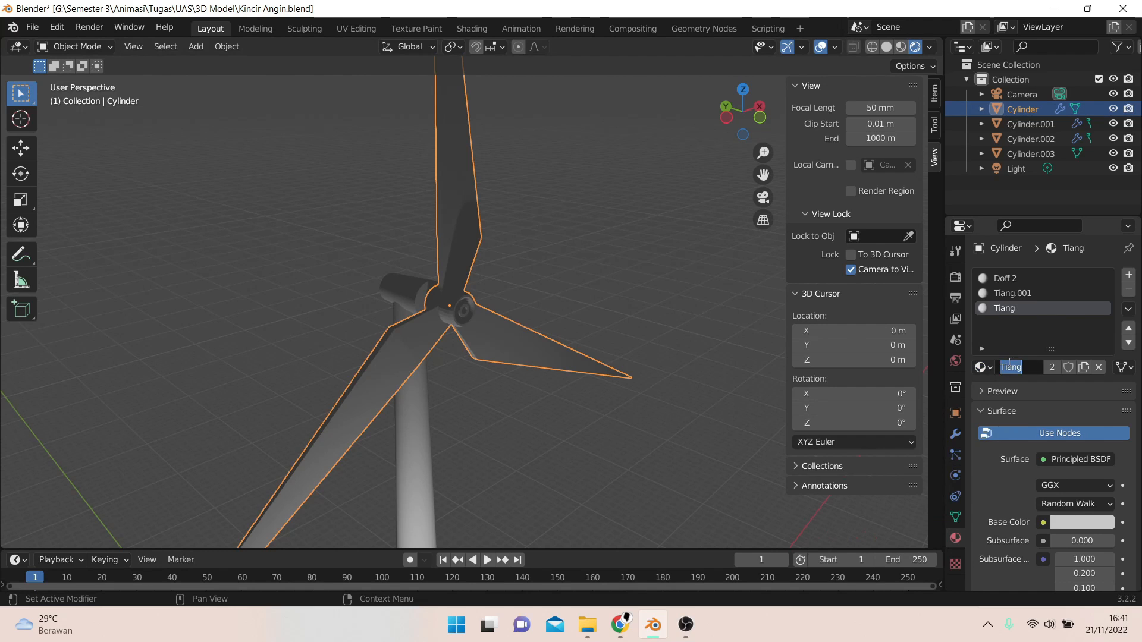
text(Doff 3)
key(Return)
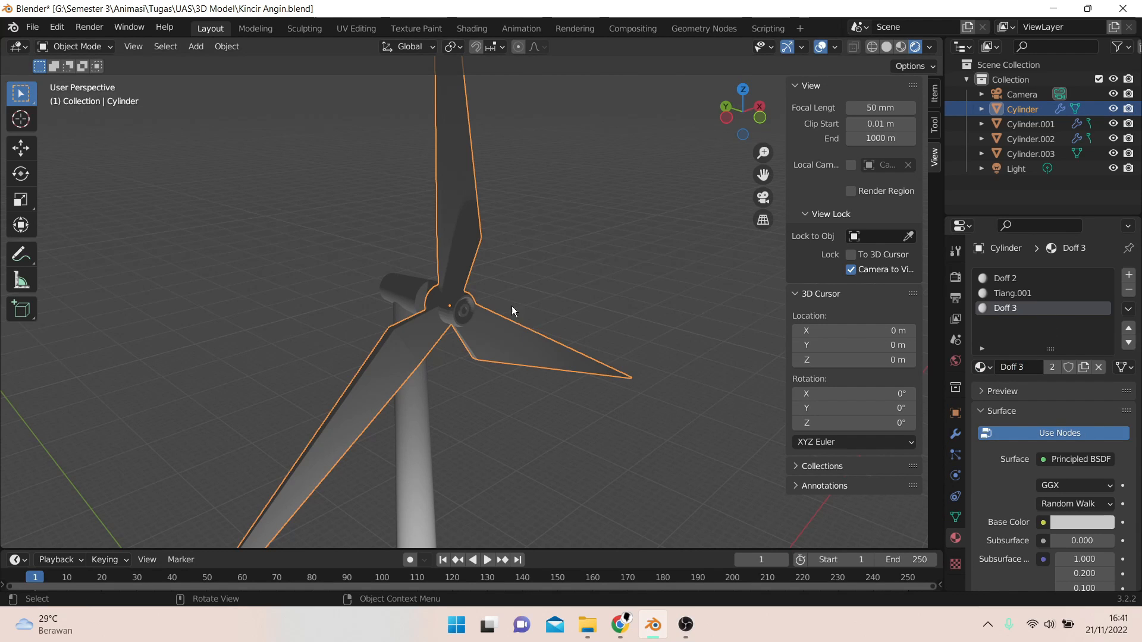
- Select the point light beside the tower and move it freely to a new spot near the tower
scroll(511, 306, down, 5)
scroll(537, 327, down, 3)
scroll(457, 361, up, 4)
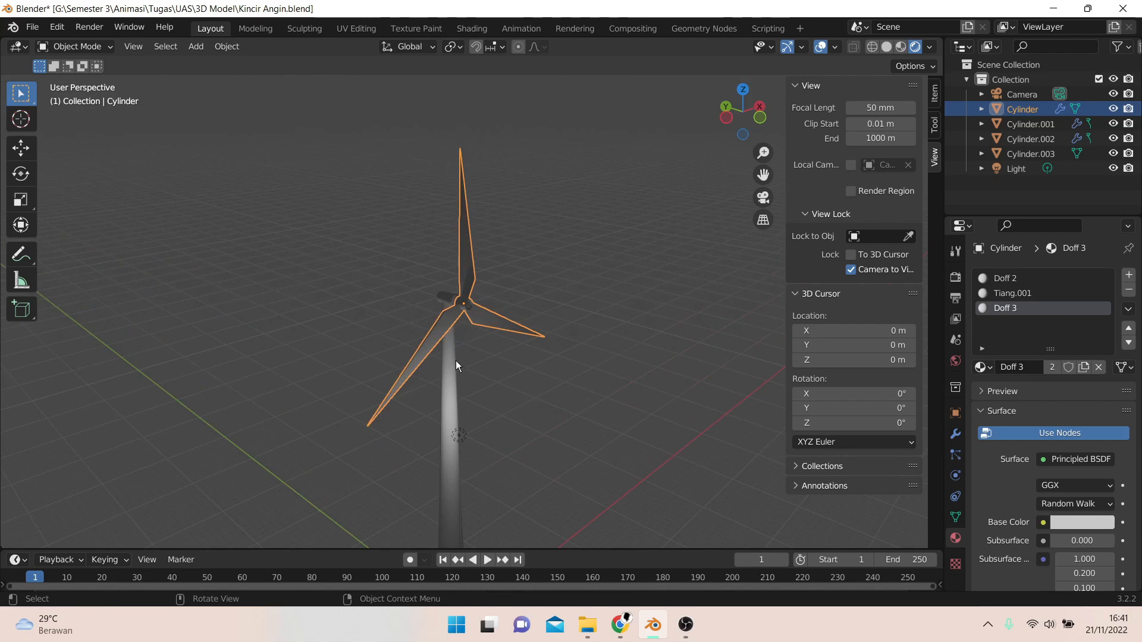
scroll(463, 410, down, 3)
click(467, 335)
scroll(468, 334, up, 5)
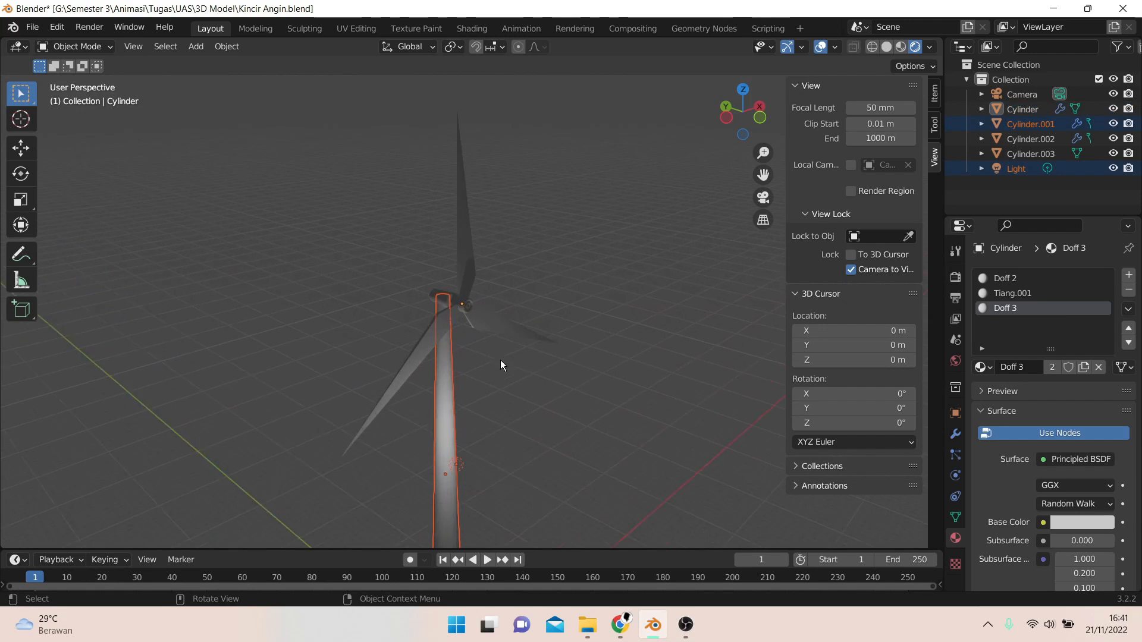
click(453, 501)
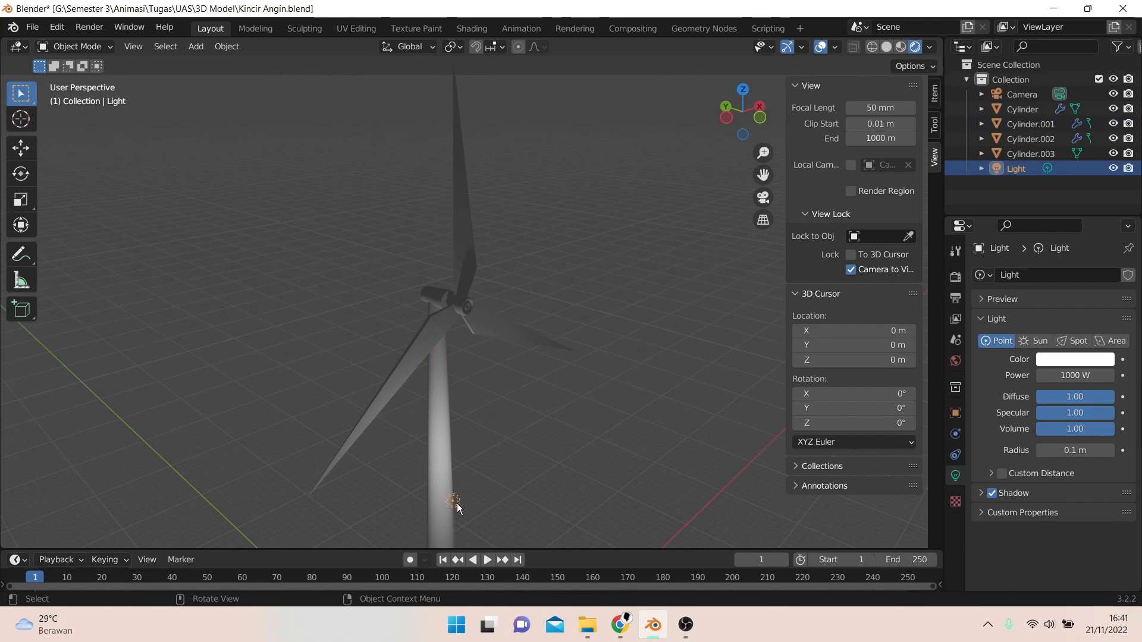
key(g)
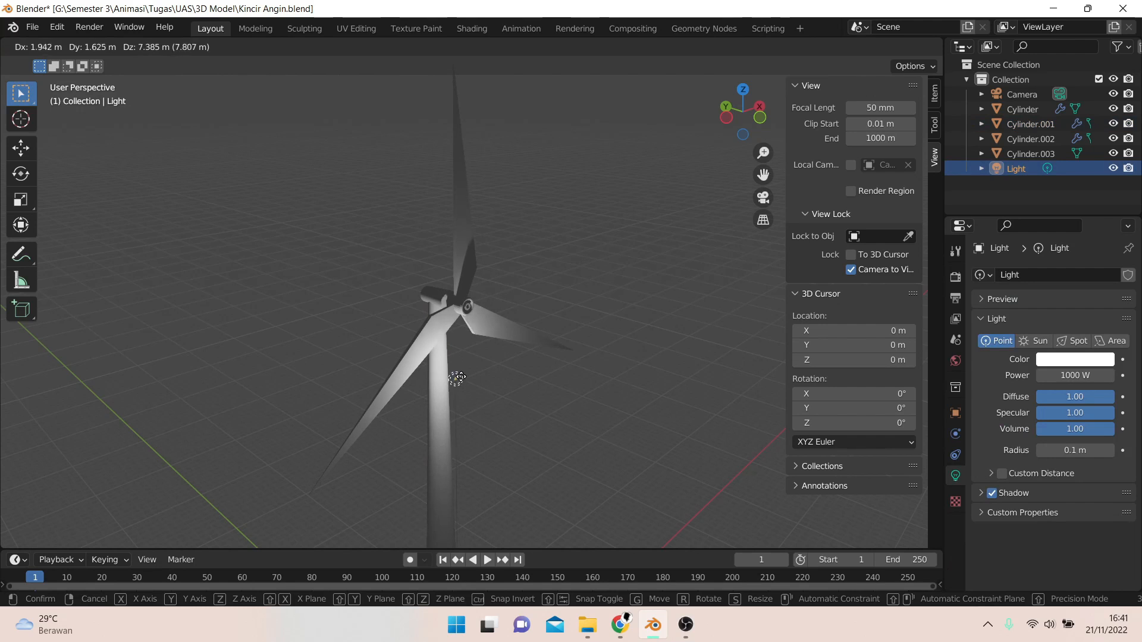
click(443, 407)
- Shift the point light slightly upward along the global Z axis, keeping it beside the tower below the rotor
scroll(452, 393, up, 3)
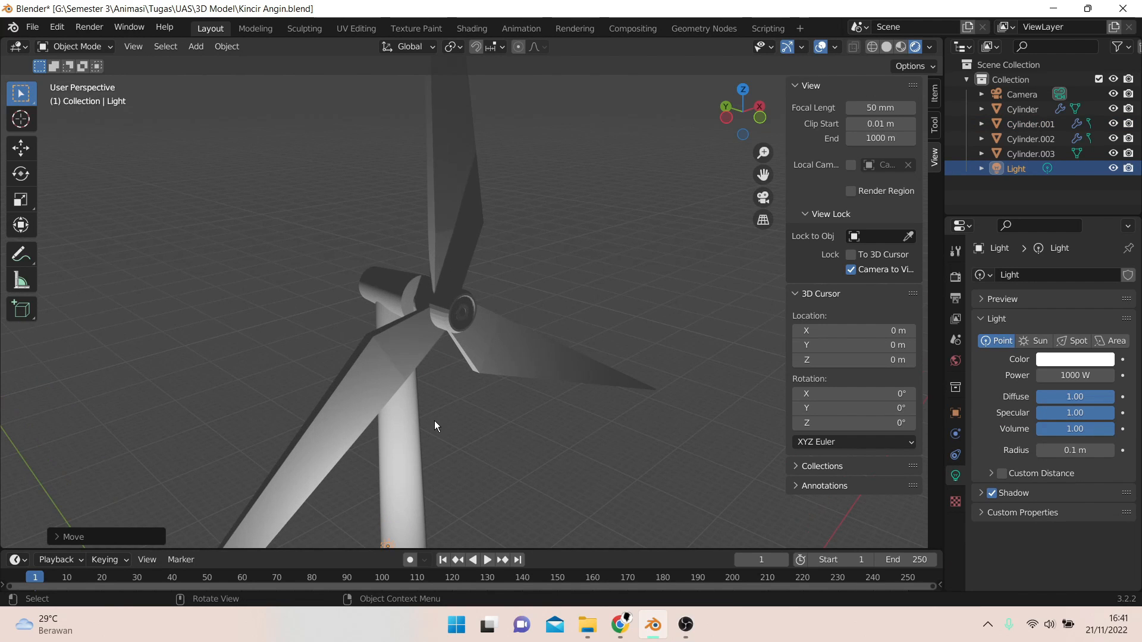
key(g)
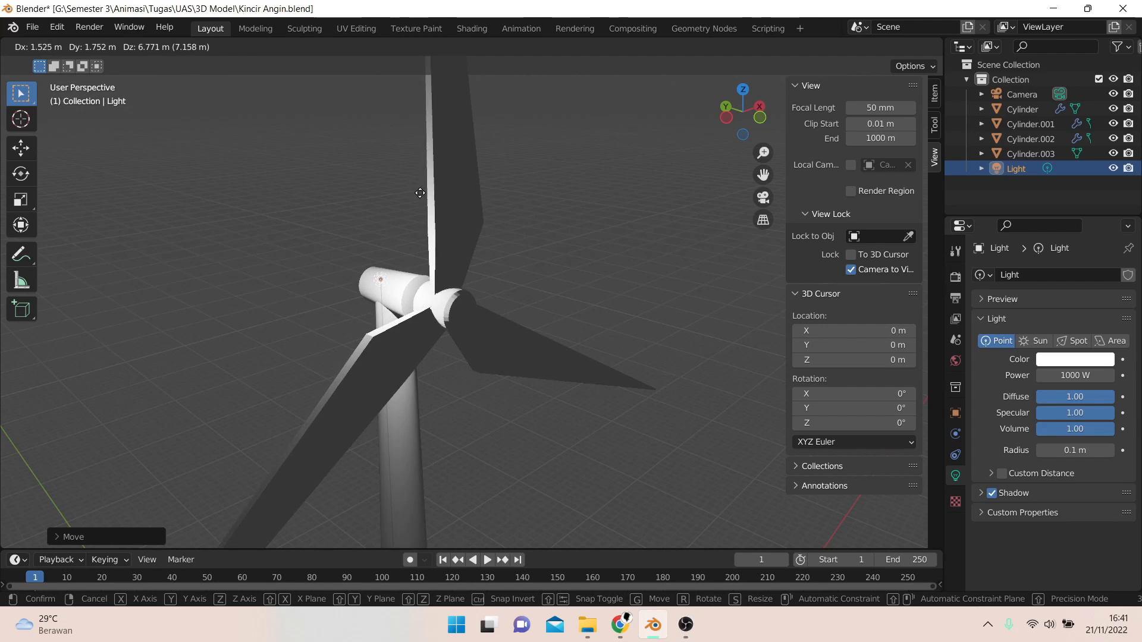
key(z)
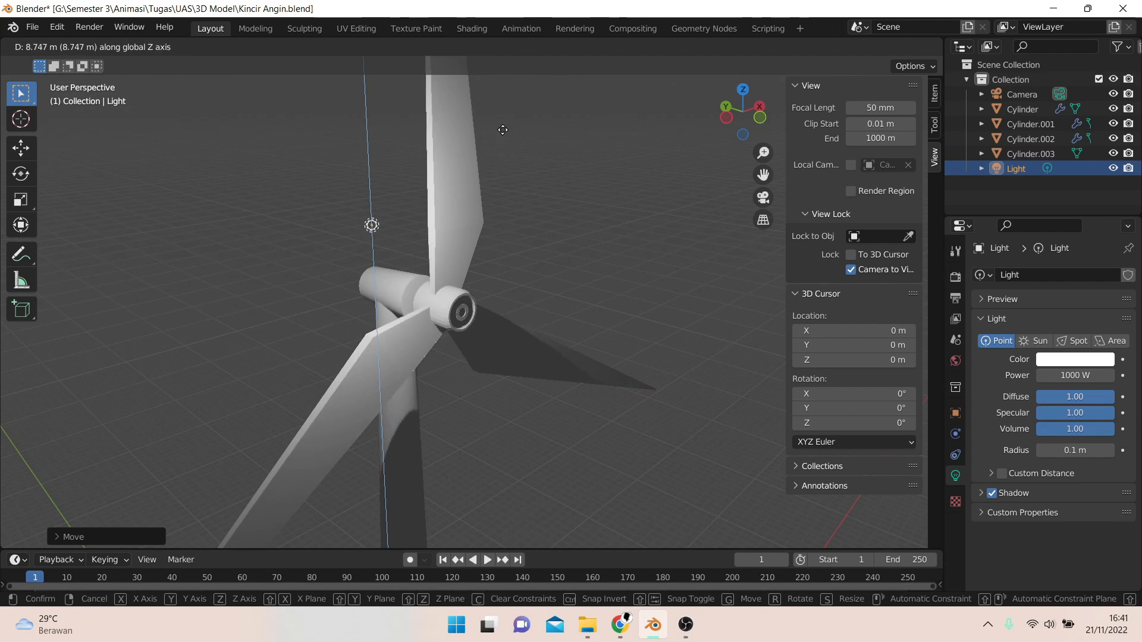
click(528, 389)
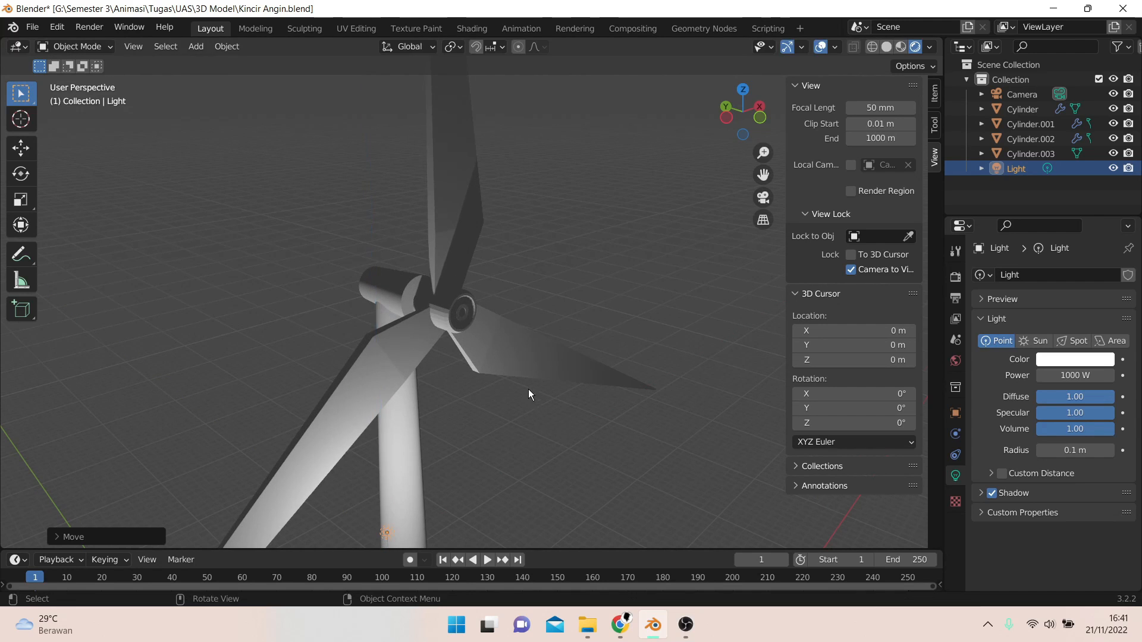
scroll(528, 389, down, 5)
middle_drag(512, 430, 515, 309)
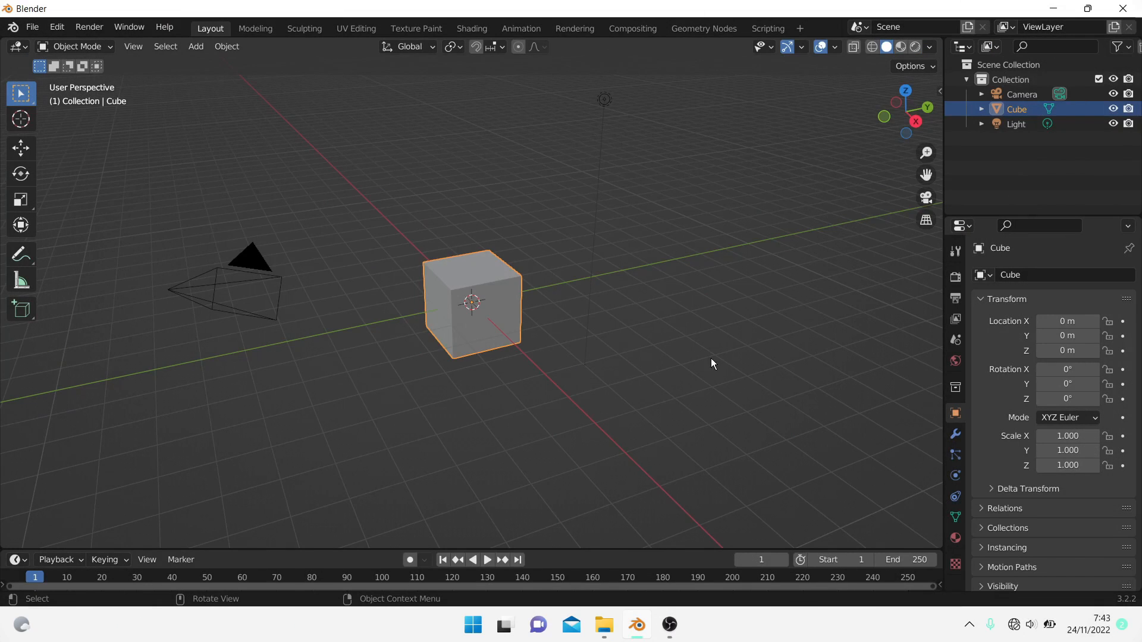
- Search the add-ons in the preferences for "land" to check the A.N.T.Landscape add-on, and close the preferences
click(65, 34)
click(118, 236)
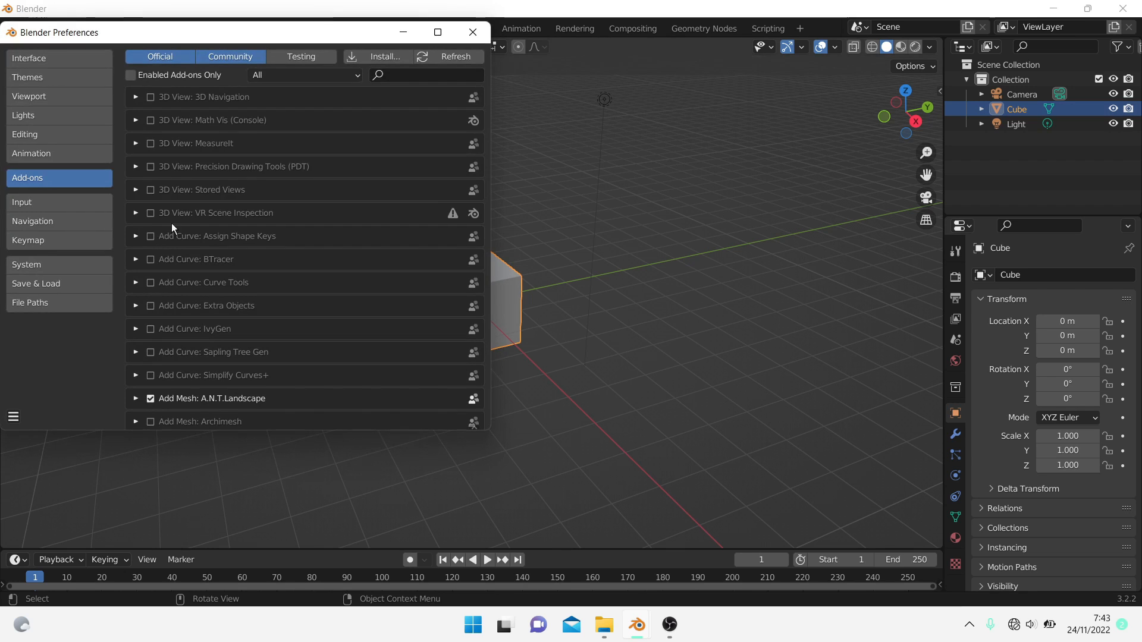
click(396, 75)
text(land)
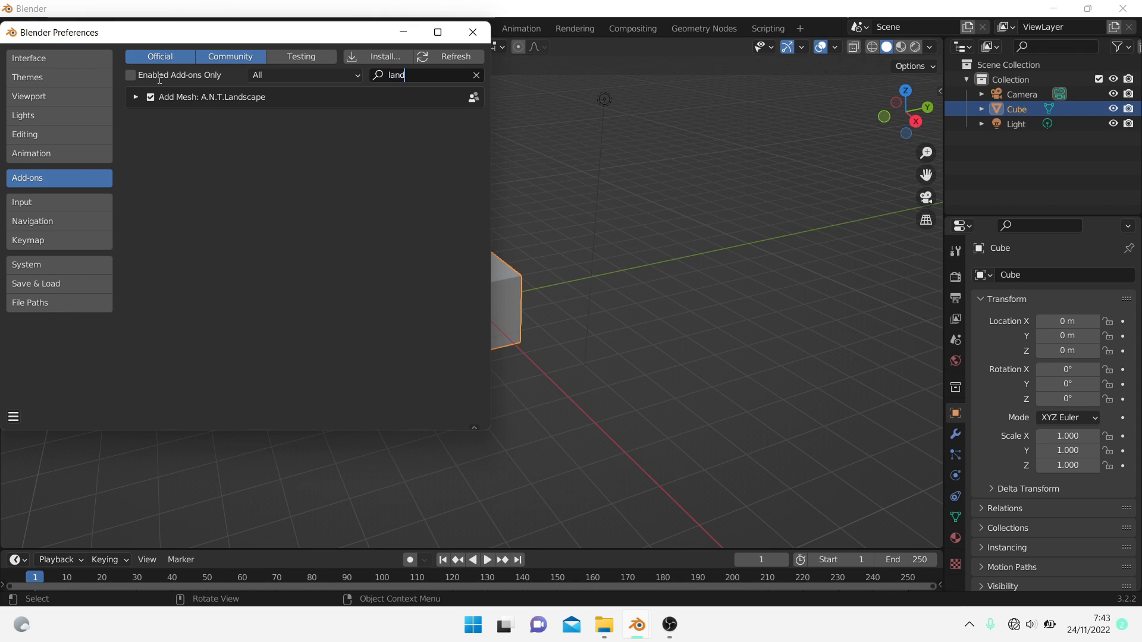
click(473, 33)
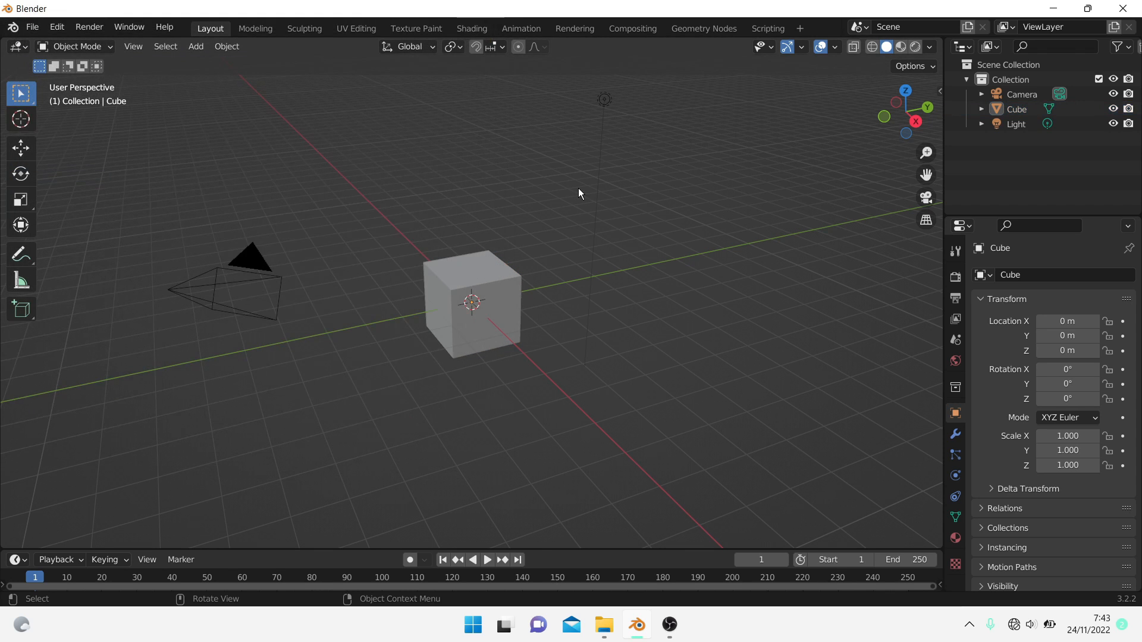
- Delete the default cube from the new scene
click(497, 294)
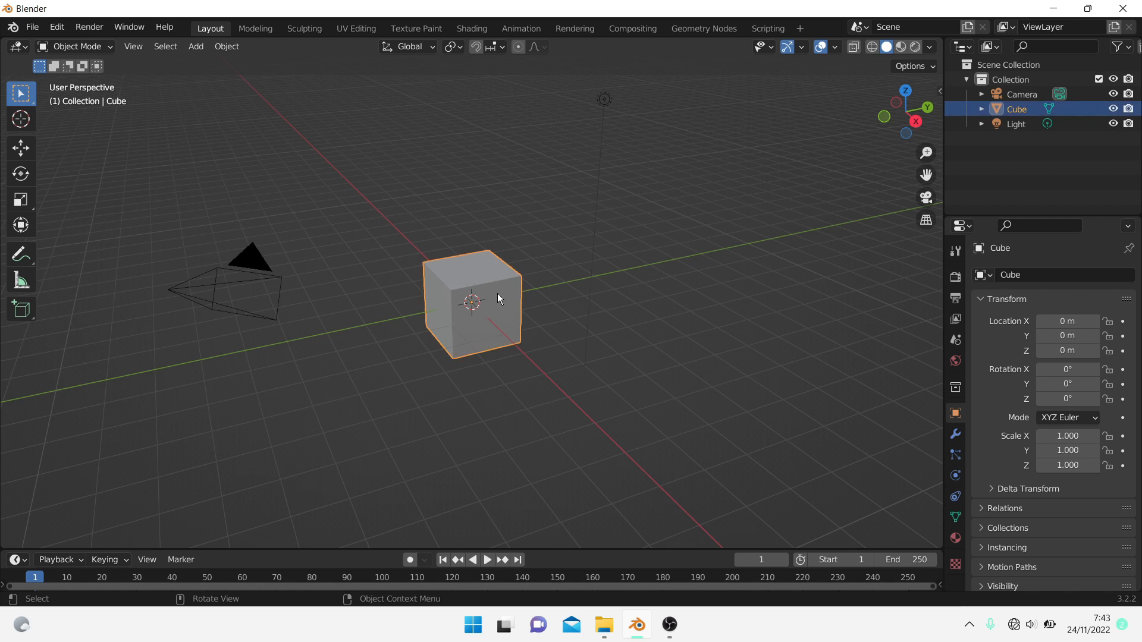
middle_drag(490, 285, 450, 291)
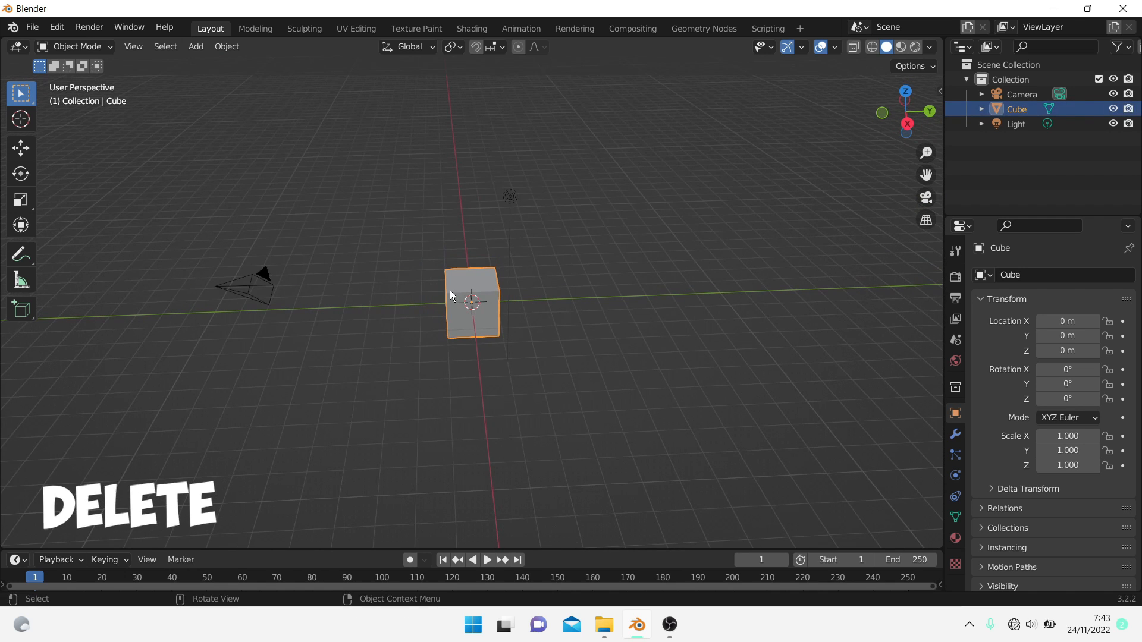
key(Delete)
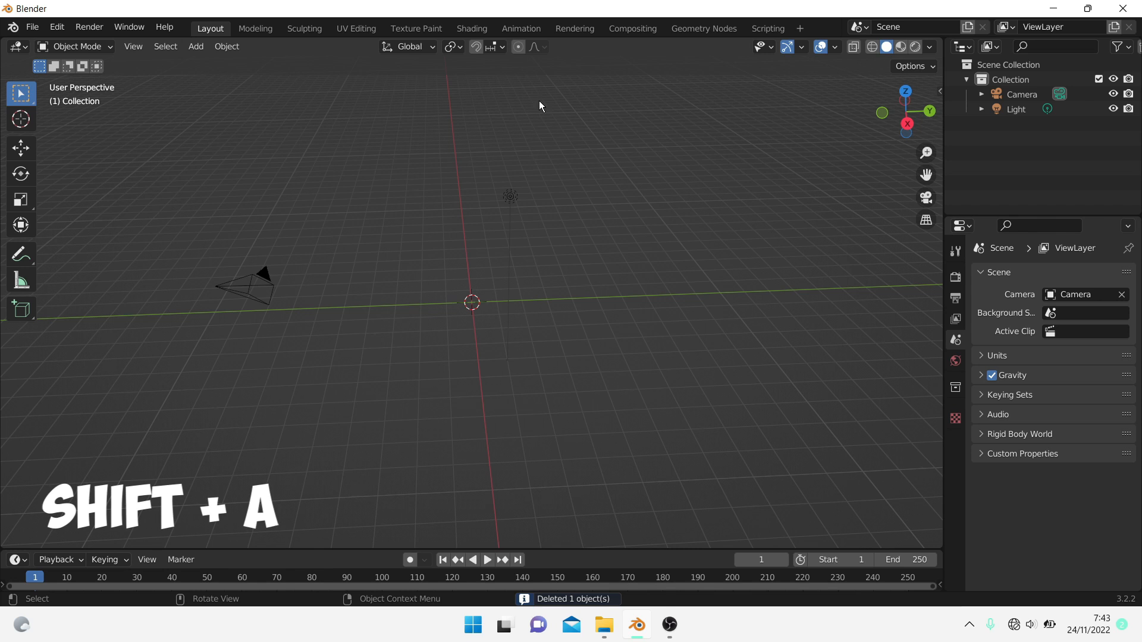
- Add a Landscape mesh at the world origin with the A.N.T.Landscape add-on
middle_drag(496, 348, 532, 339)
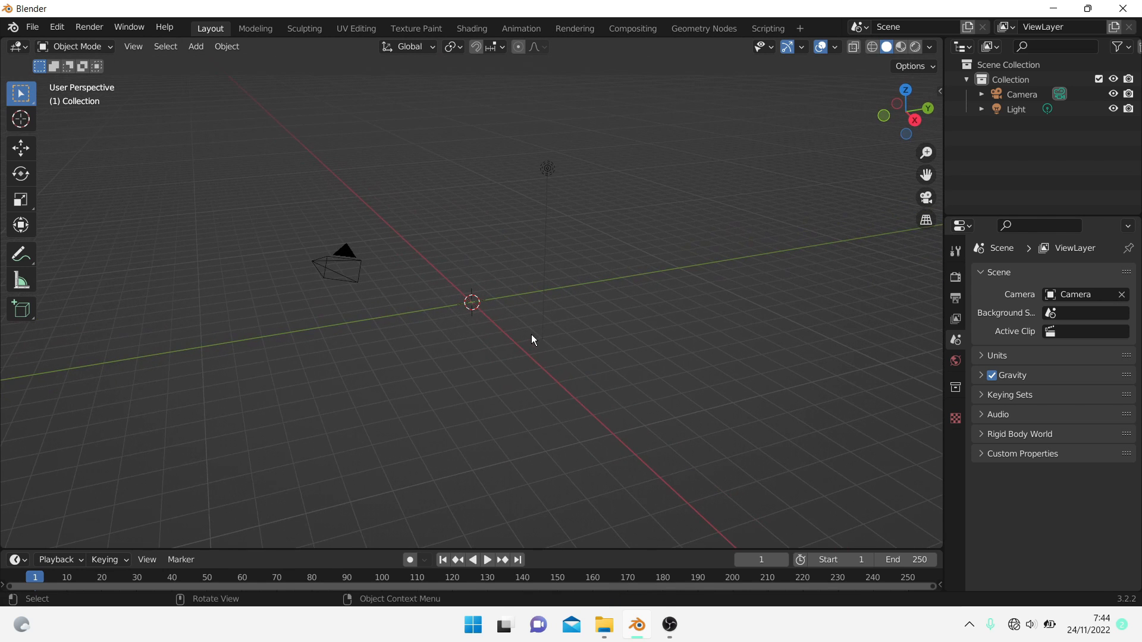
key(shift+a)
mouse_move(531, 308)
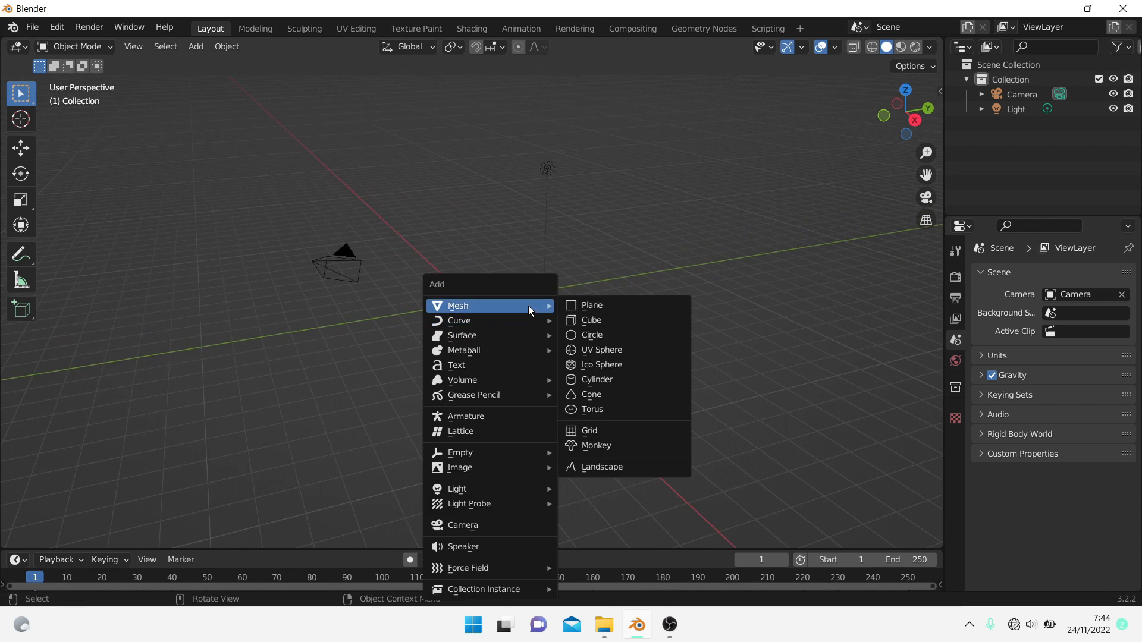
click(644, 466)
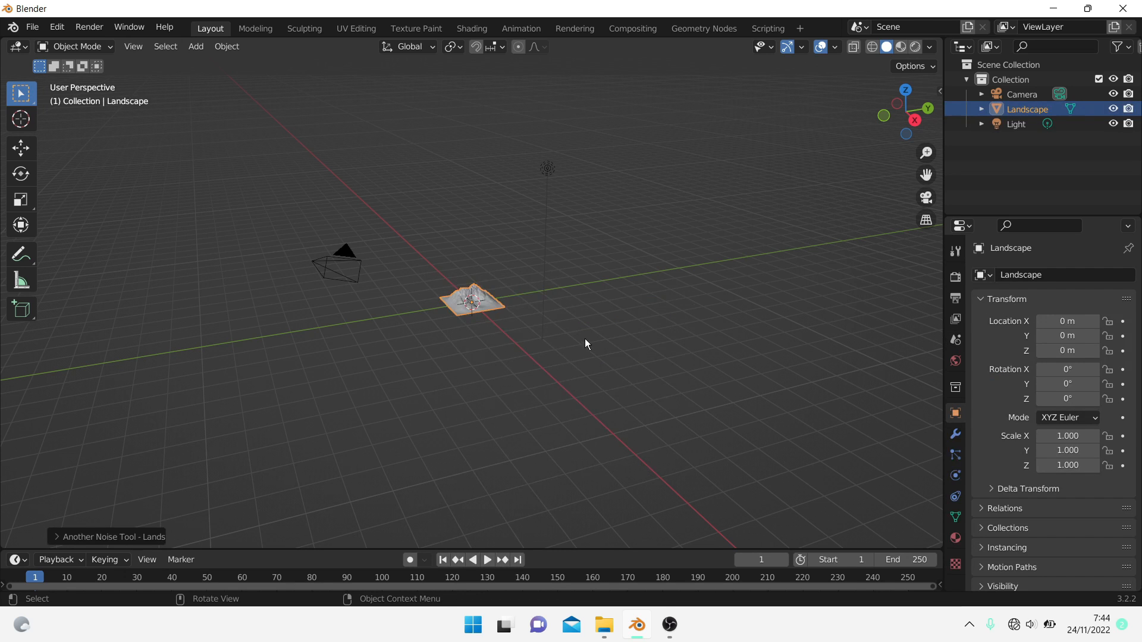
- Scale the landscape mesh to 5 on the X, Y and Z axes
middle_drag(584, 338, 508, 293)
scroll(508, 293, up, 6)
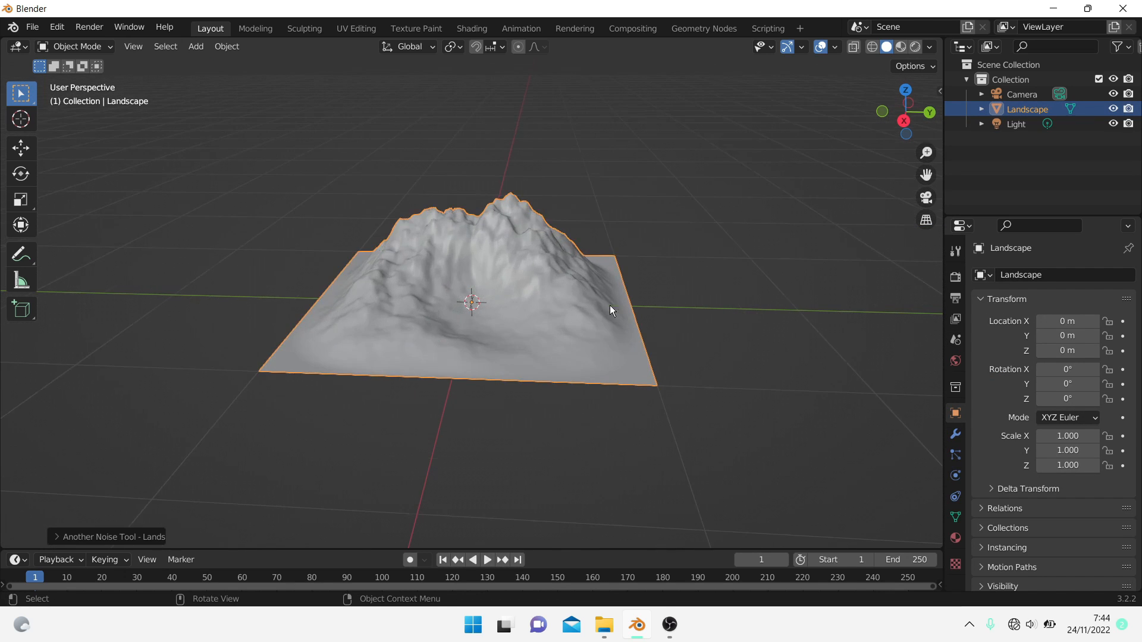
middle_drag(610, 309, 581, 323)
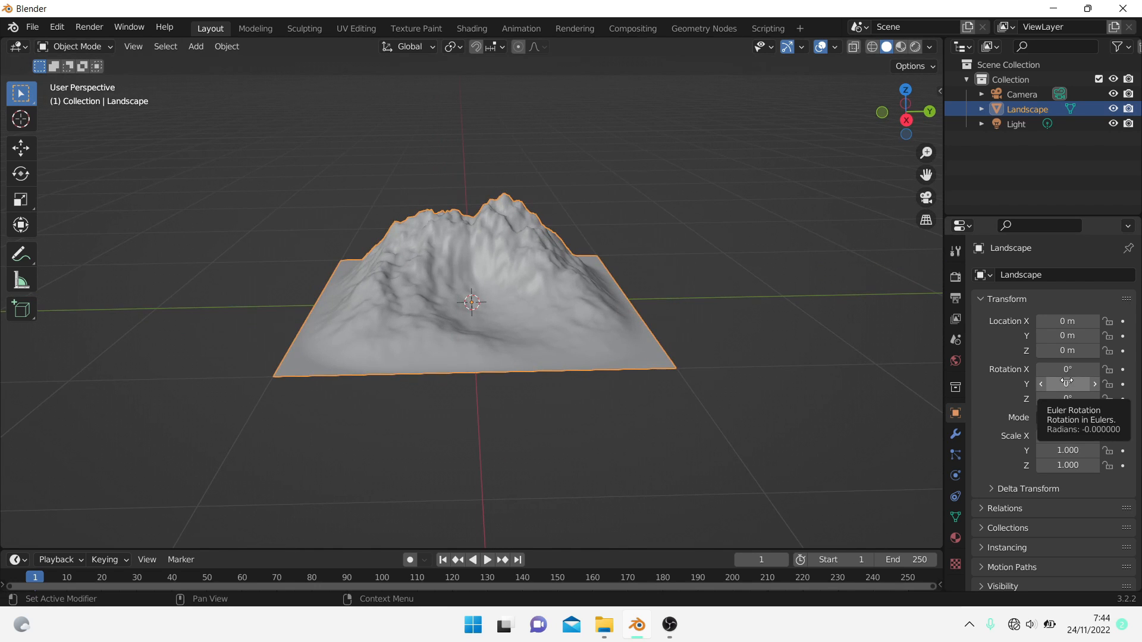
click(1074, 436)
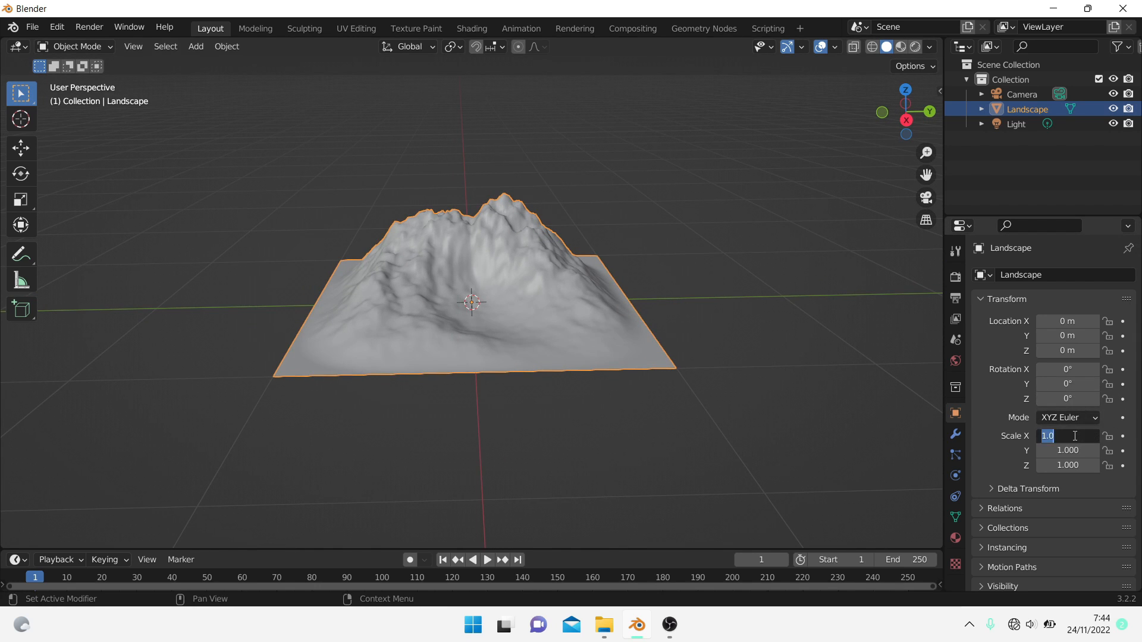
text(5)
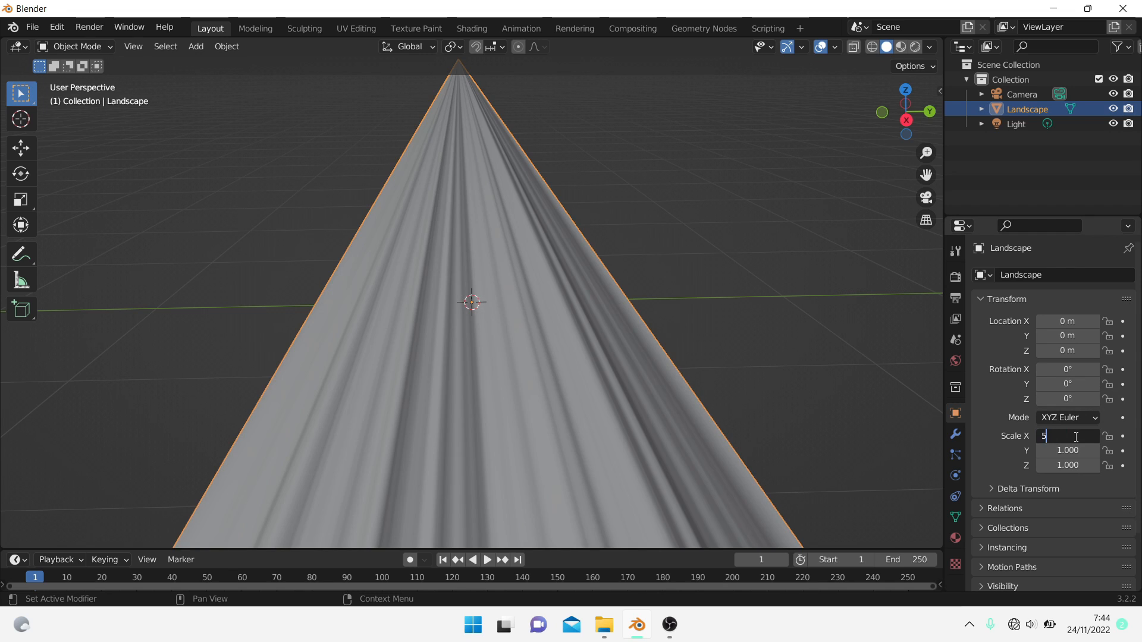
key(Return)
click(1071, 450)
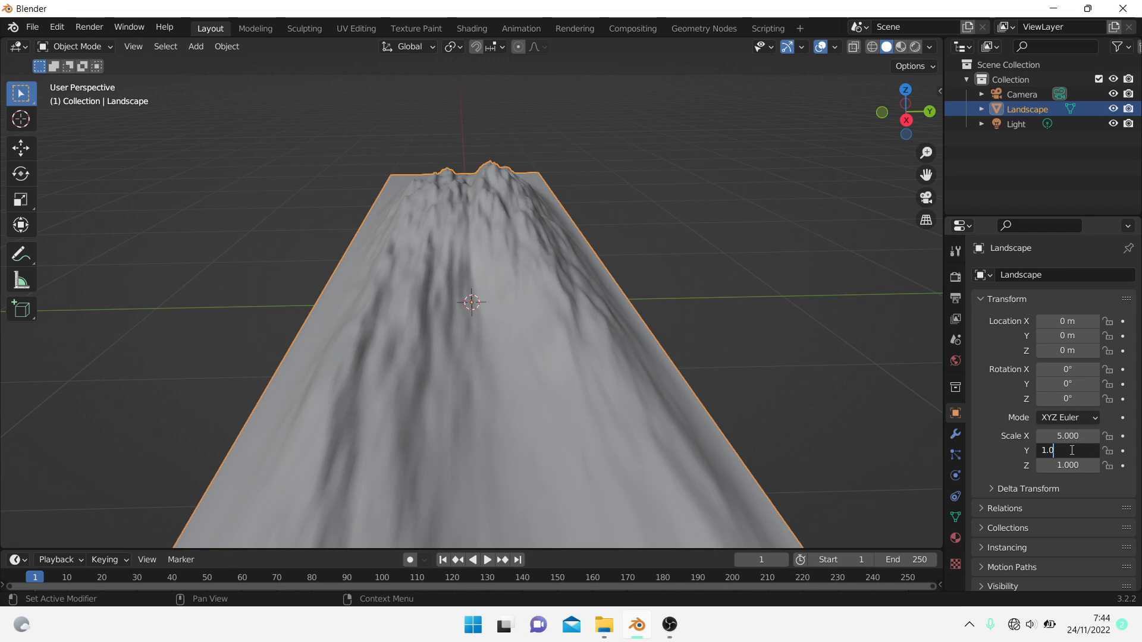
text(5)
key(Return)
click(1070, 465)
text(5)
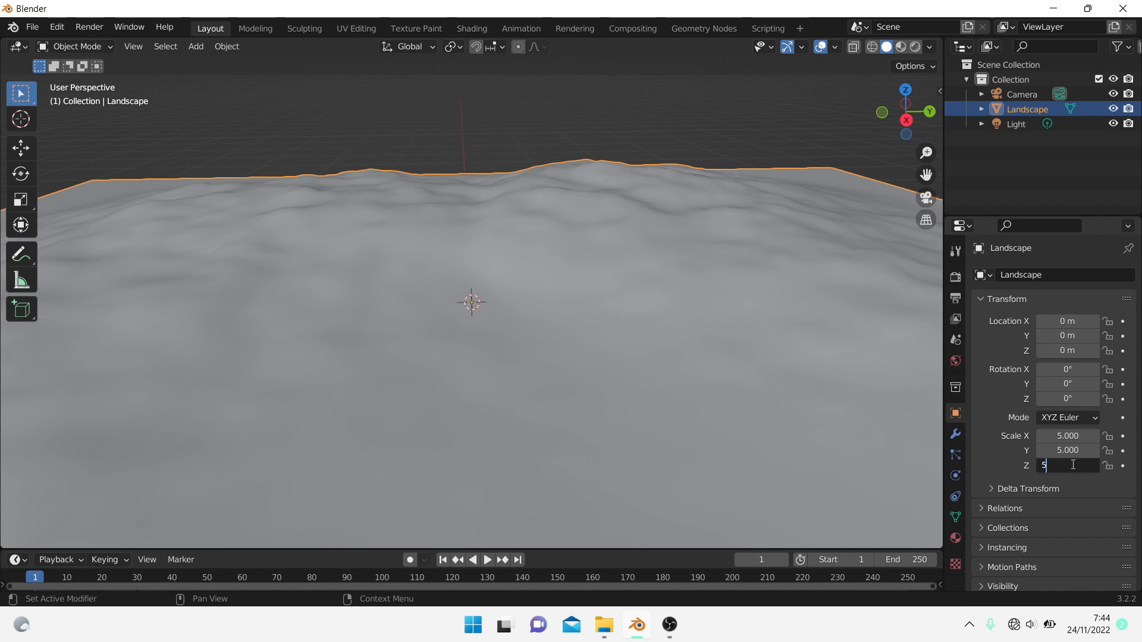
key(Return)
- Add a Subdivision Surface modifier to the enlarged landscape
scroll(525, 262, down, 5)
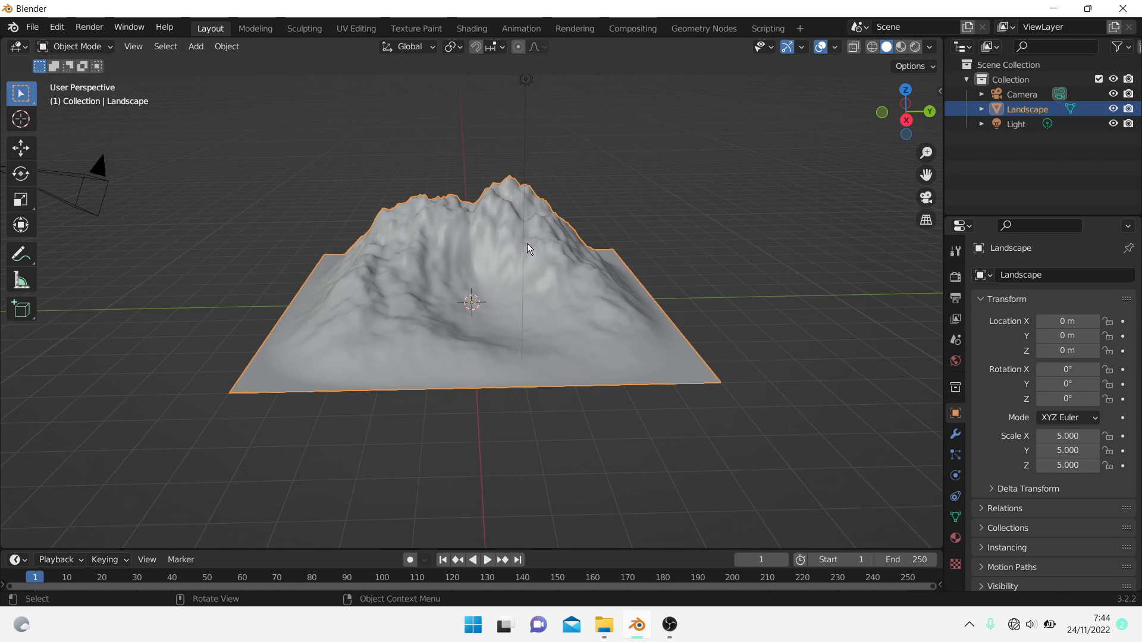
mouse_move(527, 244)
middle_down()
mouse_move(562, 231)
mouse_move(549, 252)
middle_up()
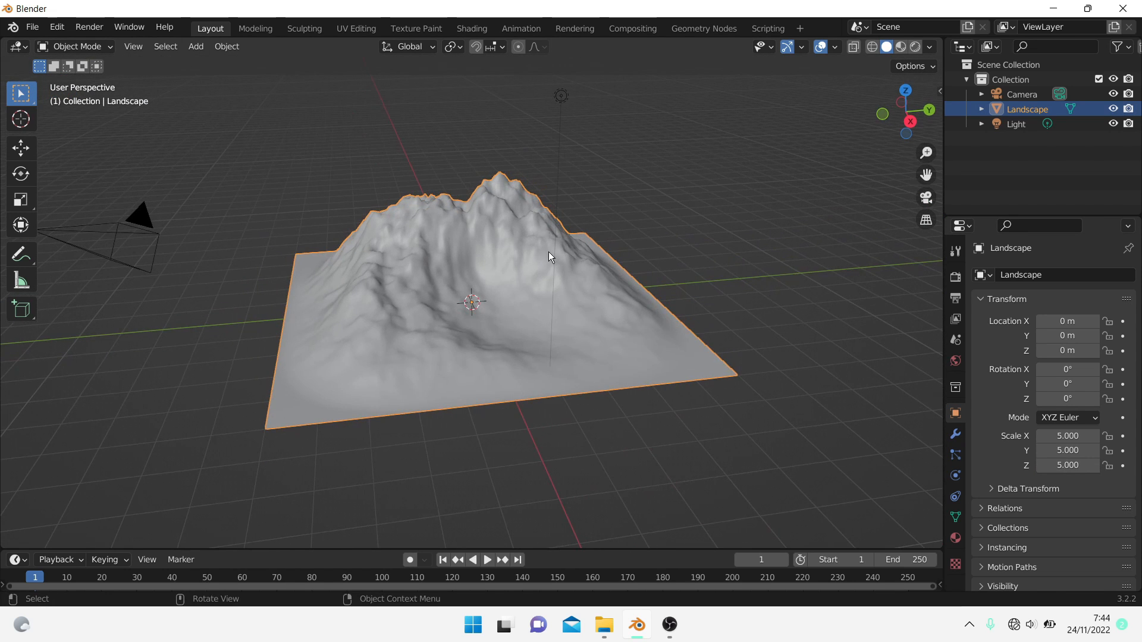
scroll(63, 120, down, 5)
scroll(593, 235, up, 2)
scroll(494, 184, up, 5)
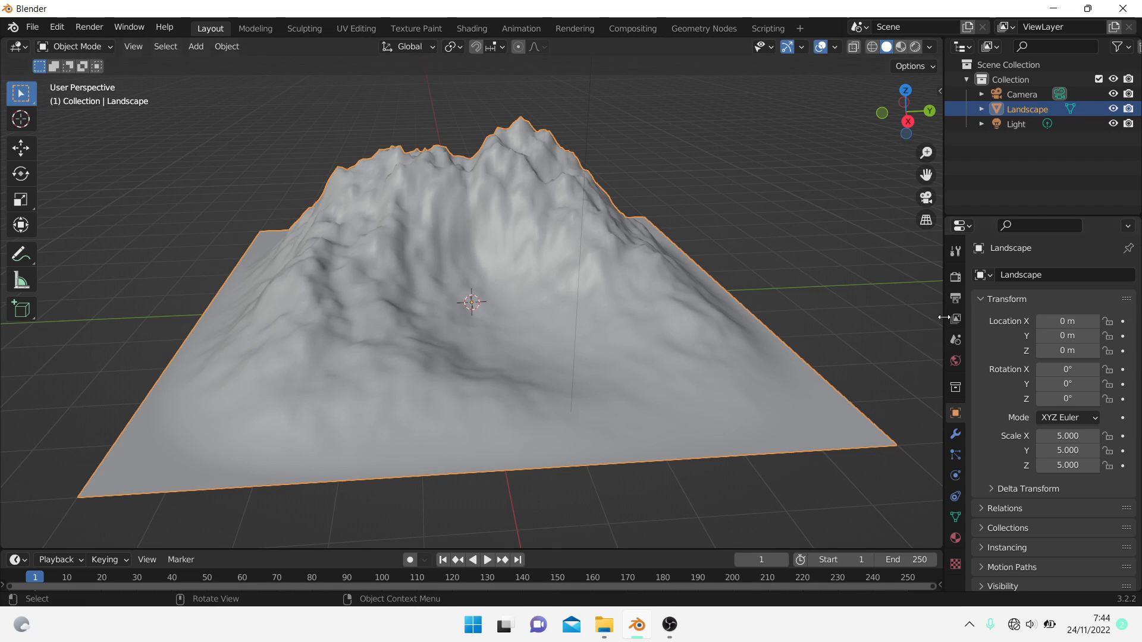
click(955, 434)
click(1005, 275)
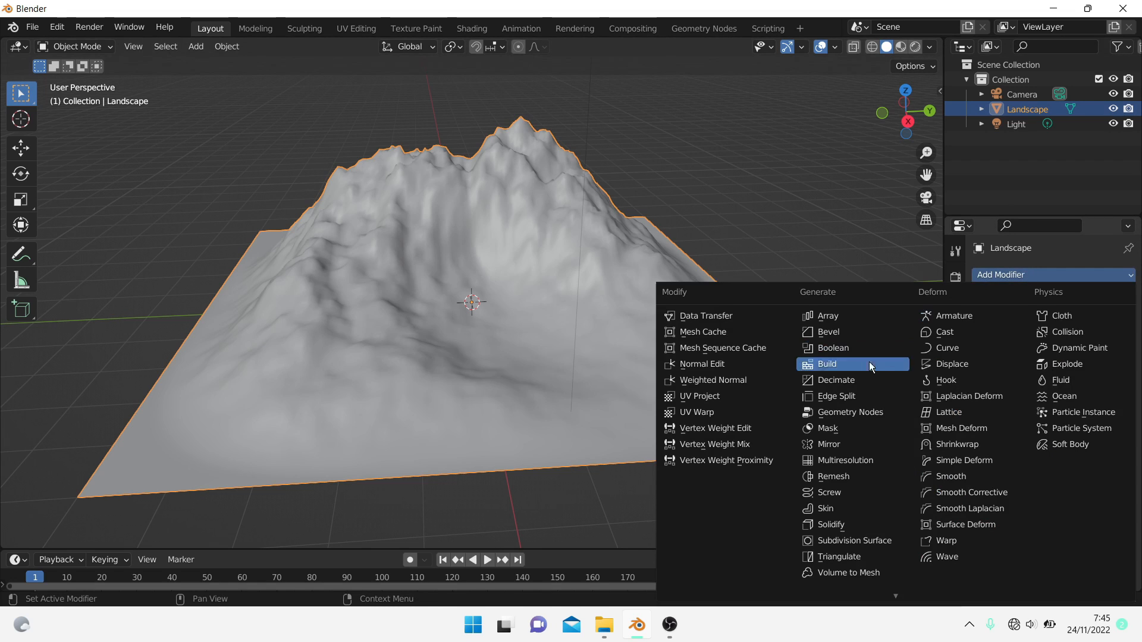
click(832, 532)
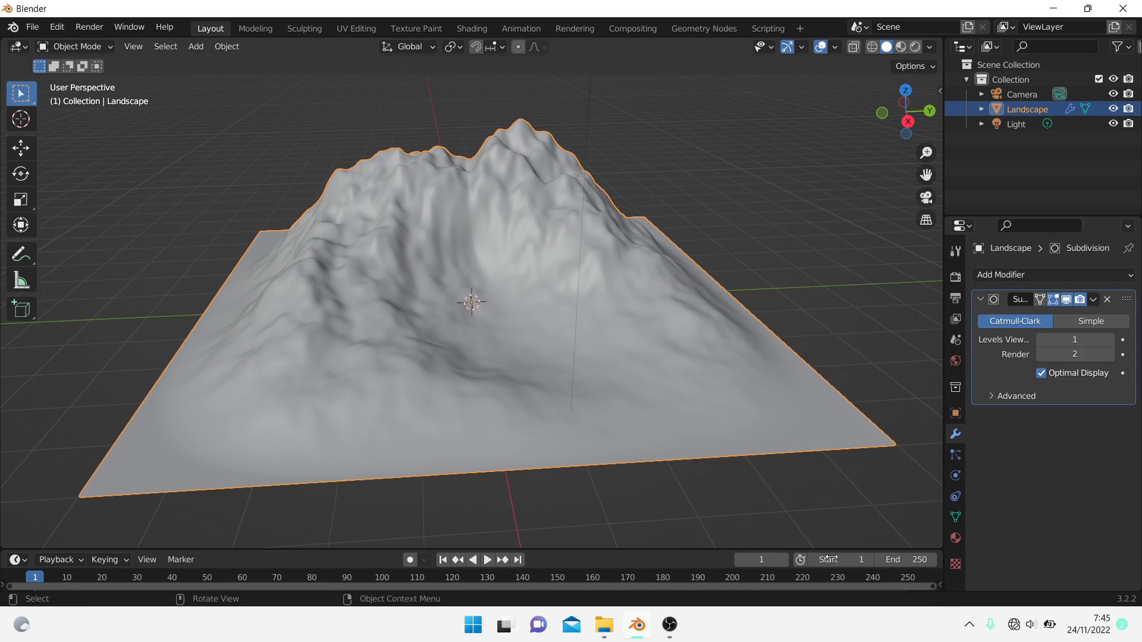
middle_drag(394, 181, 479, 137)
scroll(470, 214, down, 4)
scroll(478, 194, up, 6)
scroll(479, 168, down, 3)
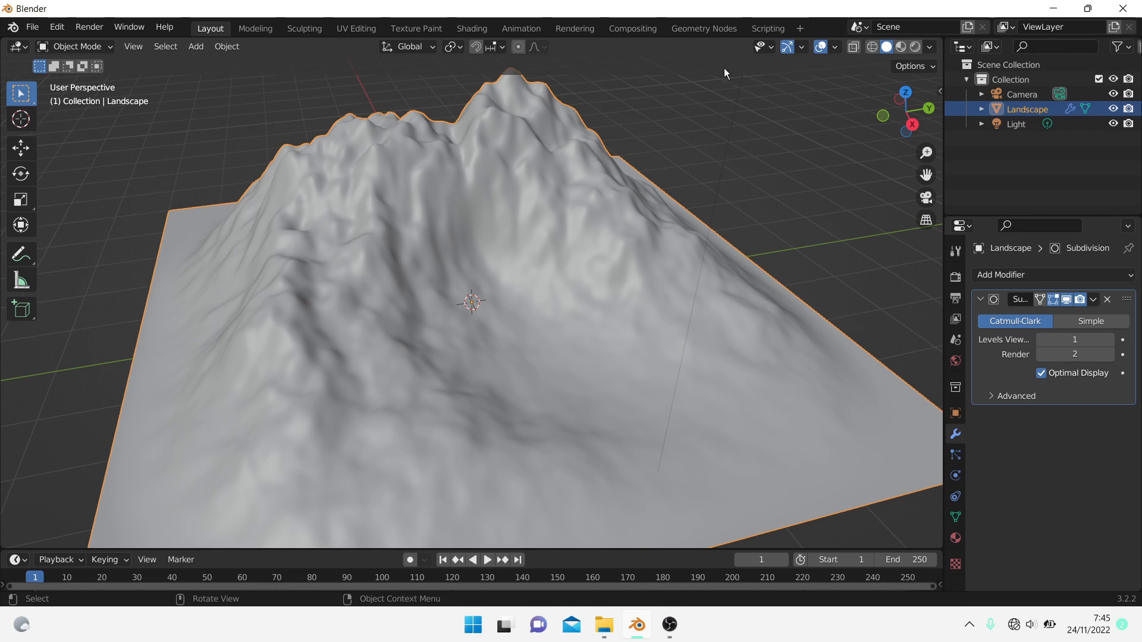
mouse_move(489, 211)
middle_down()
mouse_move(615, 216)
mouse_move(586, 119)
mouse_move(469, 124)
mouse_move(474, 113)
mouse_move(534, 120)
mouse_move(501, 140)
mouse_move(509, 132)
mouse_move(466, 104)
mouse_move(479, 111)
mouse_move(448, 116)
mouse_move(485, 231)
middle_up()
scroll(476, 113, down, 2)
- Lock the camera to the view, reframe it on the mountain's slope from another side, and leave the camera view
key(KP_0)
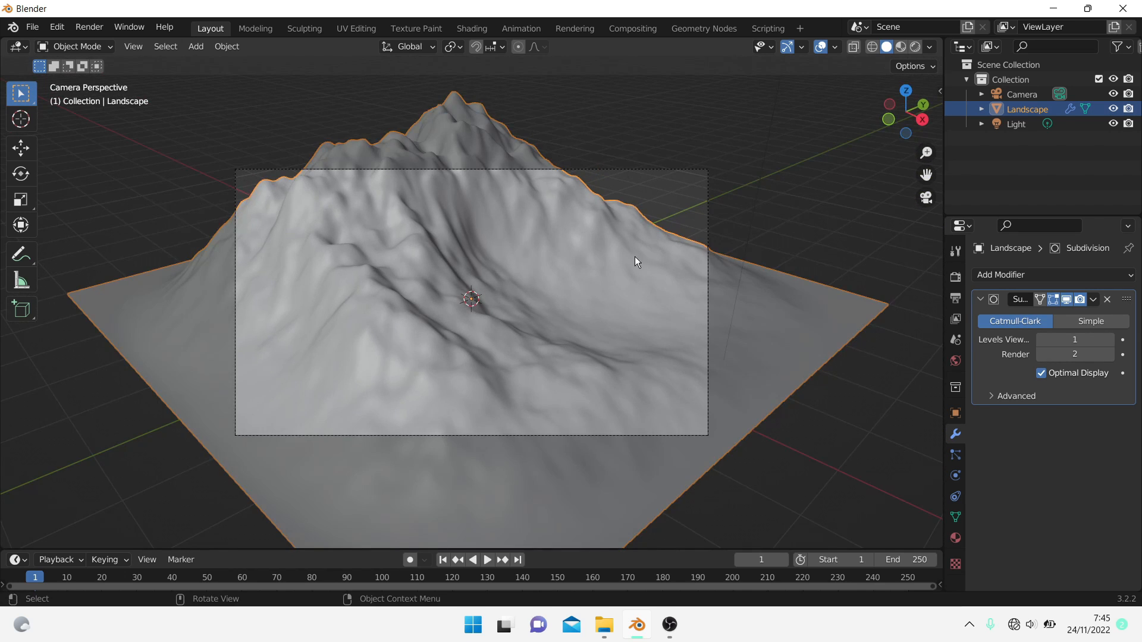
click(939, 91)
click(933, 159)
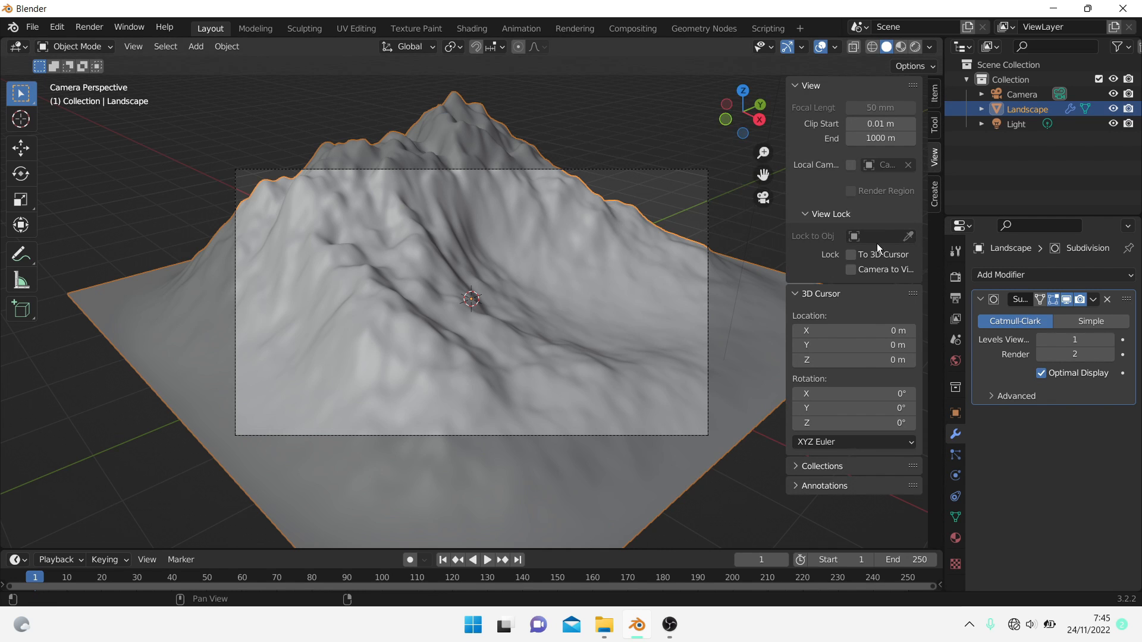
click(851, 270)
middle_drag(687, 291, 619, 283)
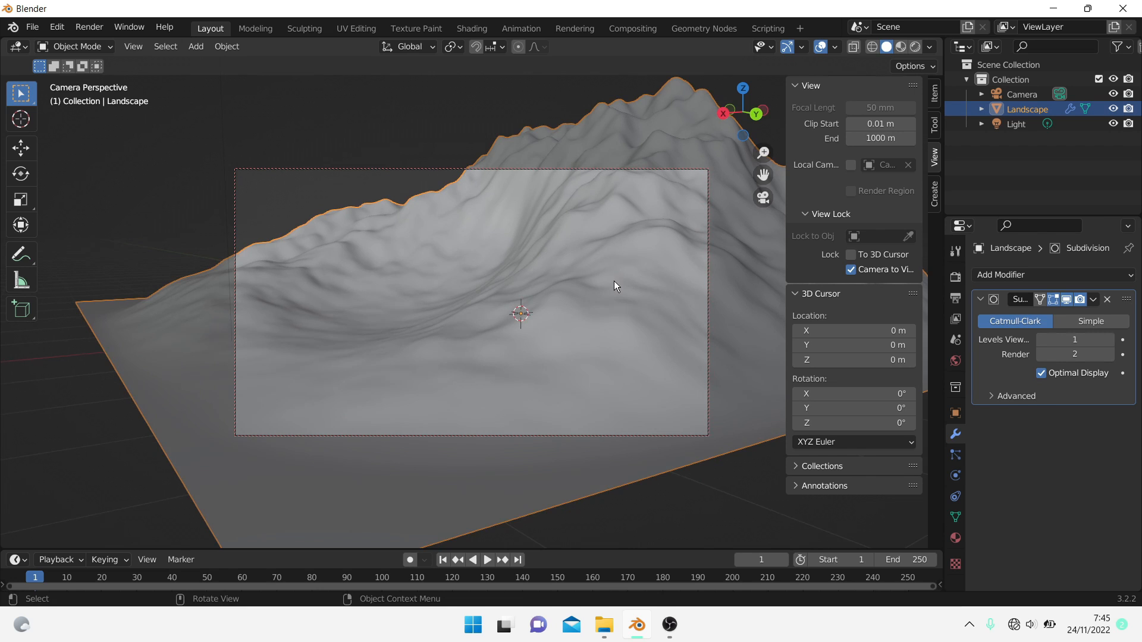
key(KP_0)
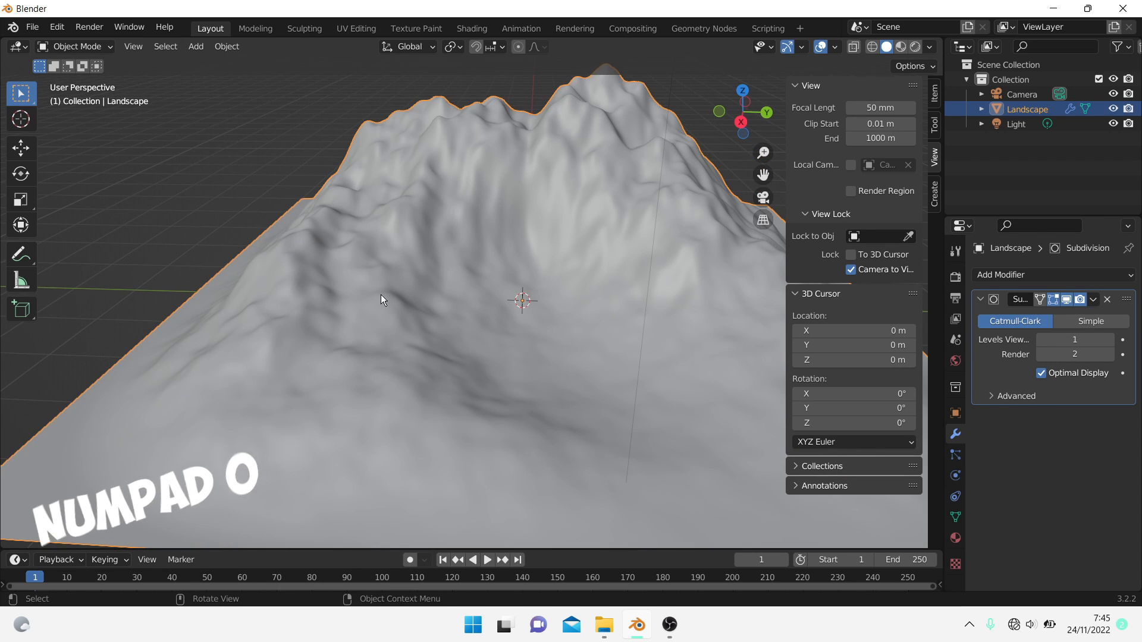
- Set the render engine to Cycles with GPU Compute as the device
click(955, 277)
click(1059, 274)
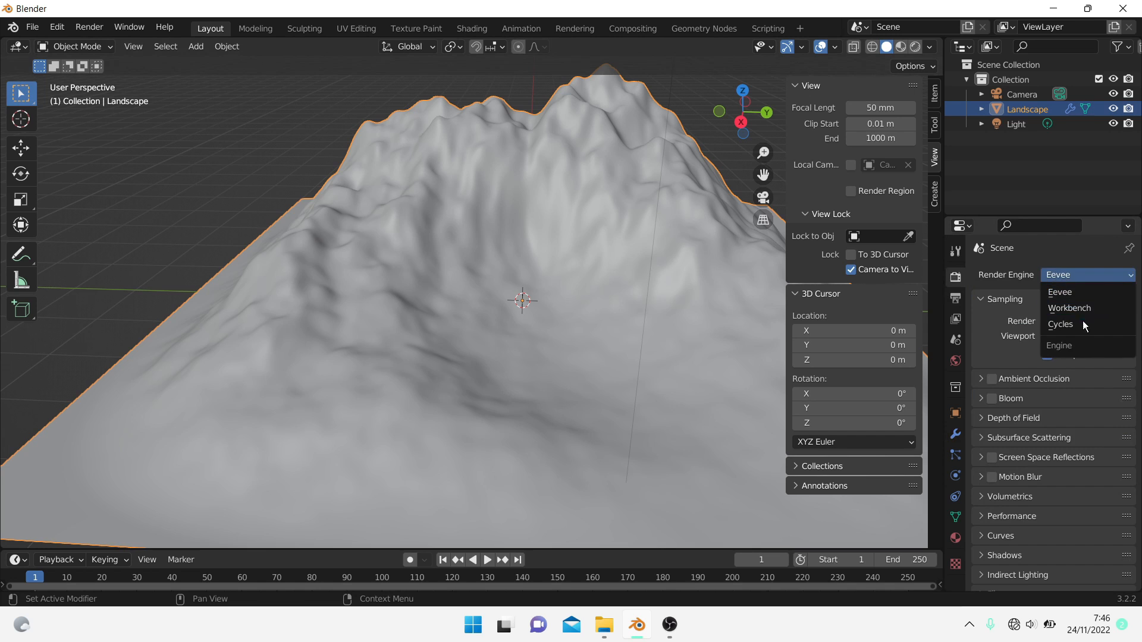
click(1084, 326)
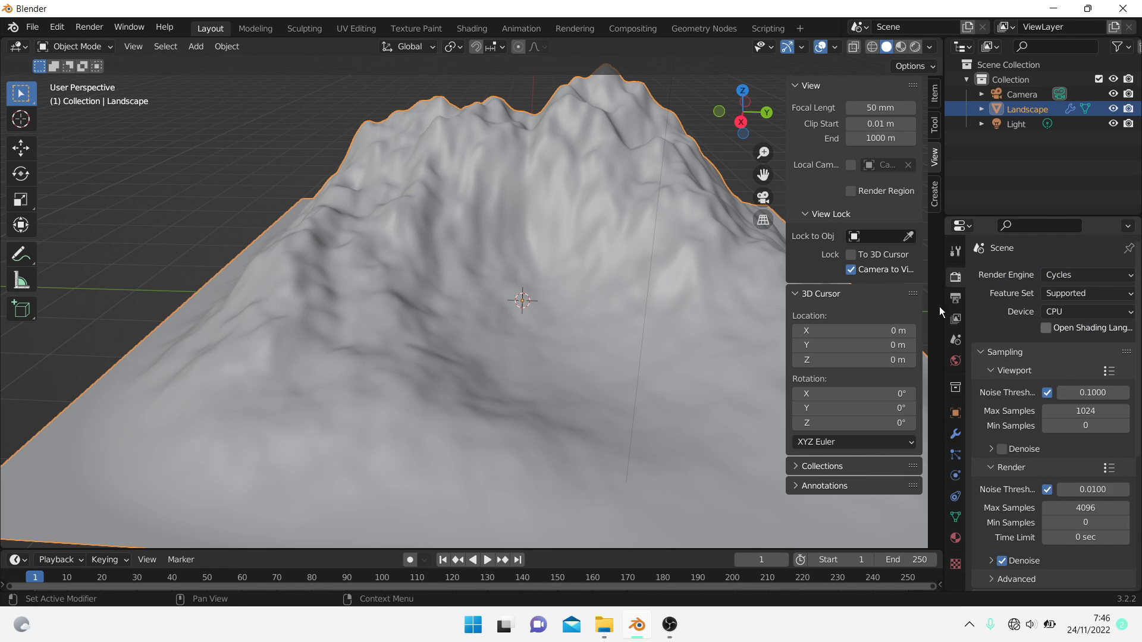
click(1073, 312)
click(1080, 342)
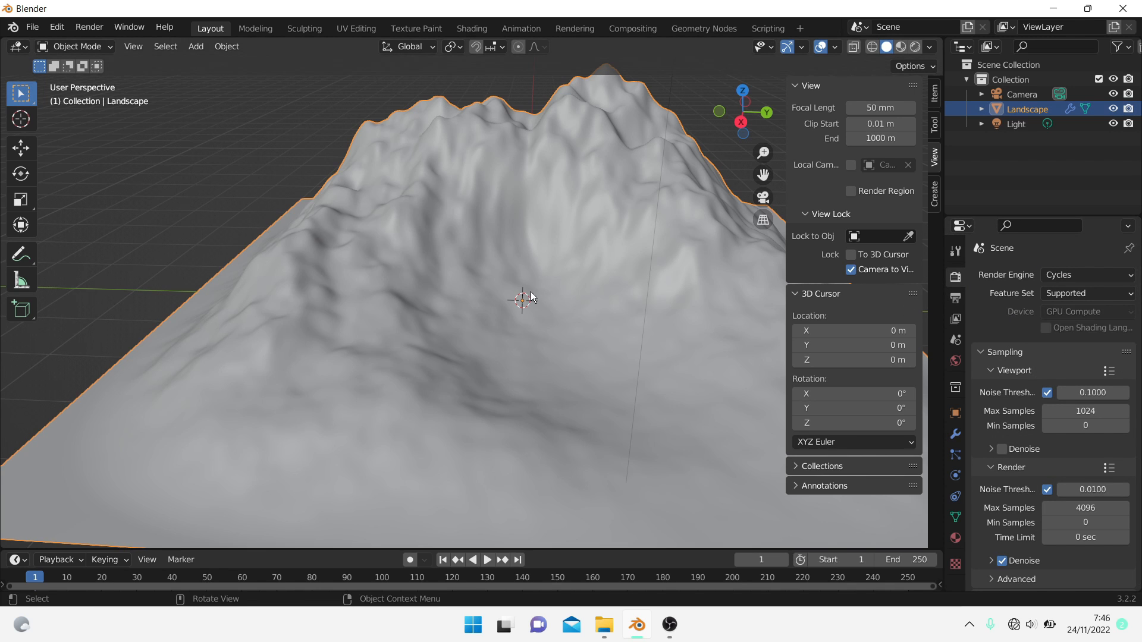
middle_drag(572, 227, 551, 236)
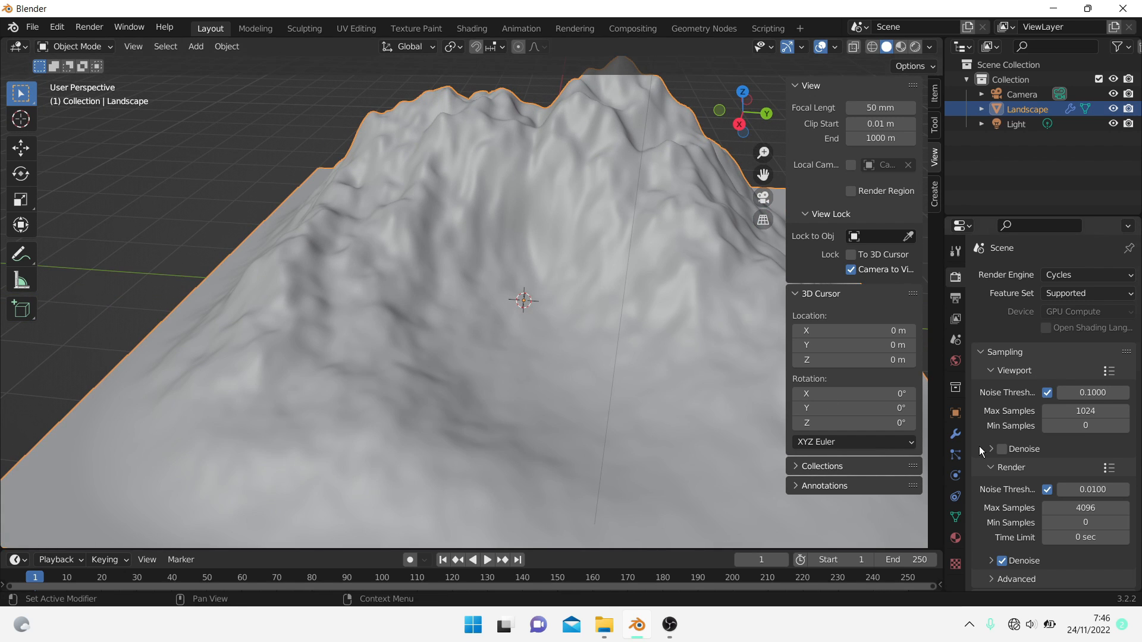
click(956, 539)
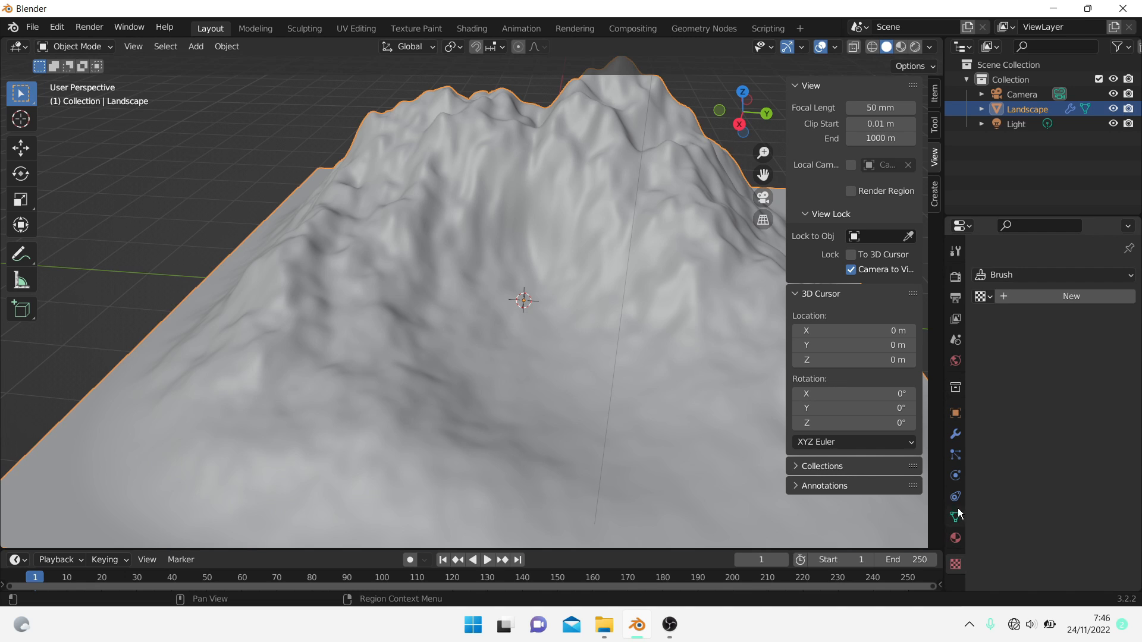
click(955, 518)
click(955, 476)
click(955, 455)
click(955, 434)
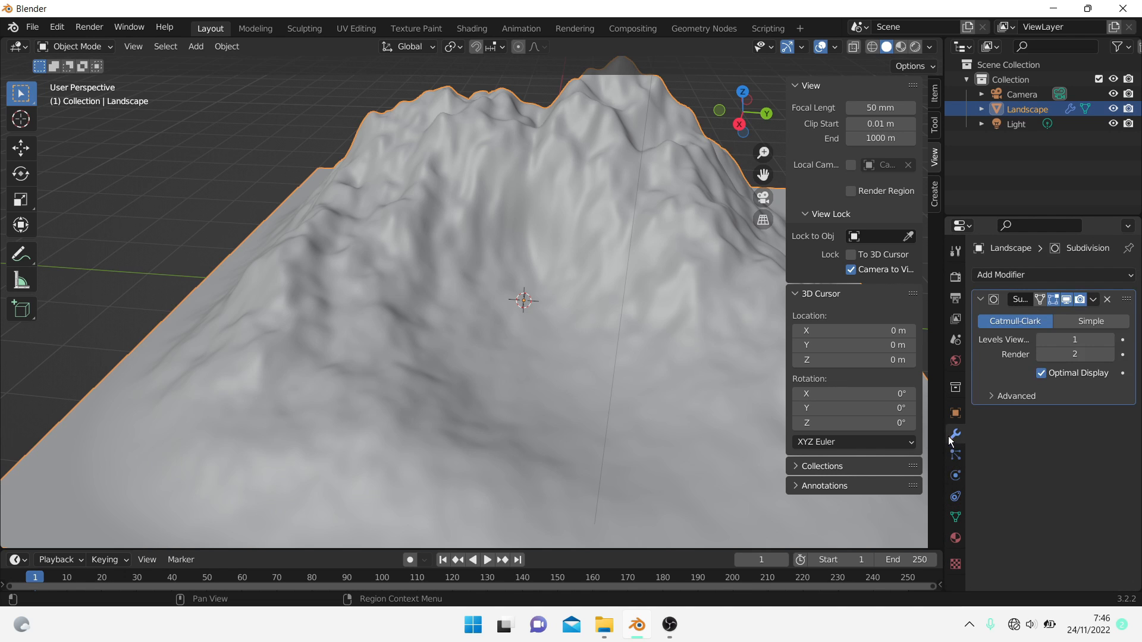
- Change the point light above the landscape to a Sun light
scroll(626, 273, down, 2)
scroll(627, 273, down, 4)
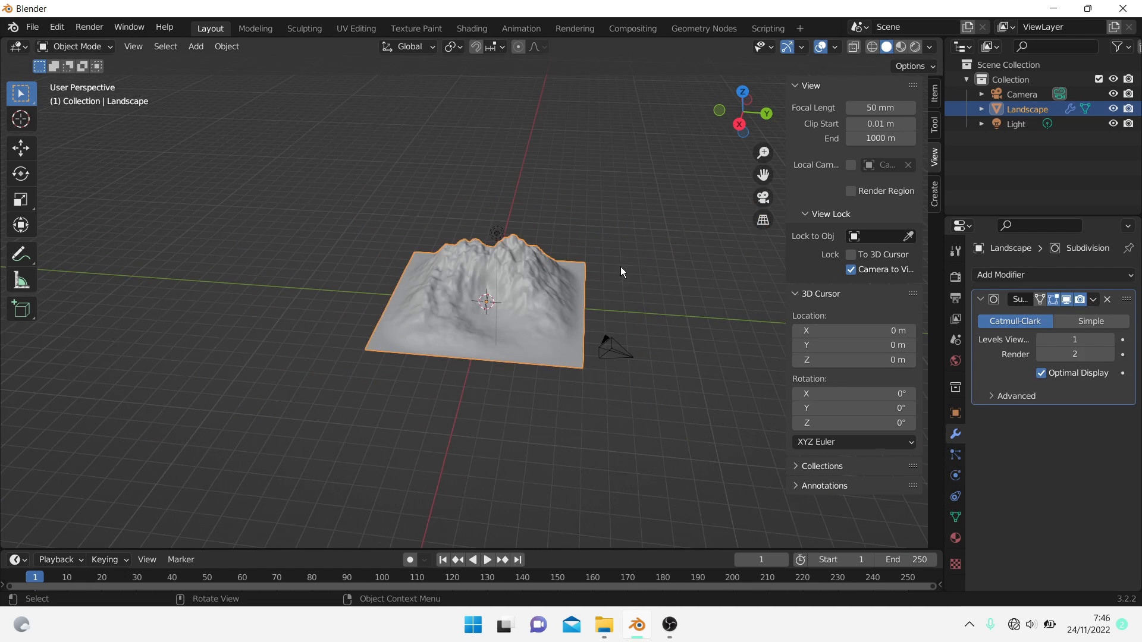
click(496, 232)
click(957, 474)
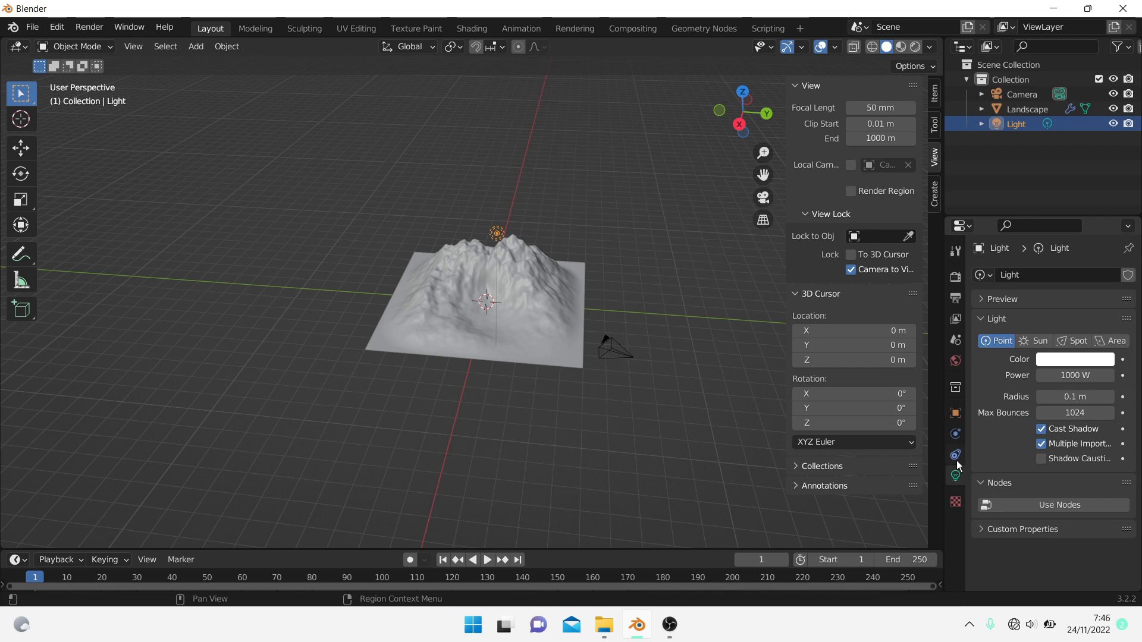
click(1043, 340)
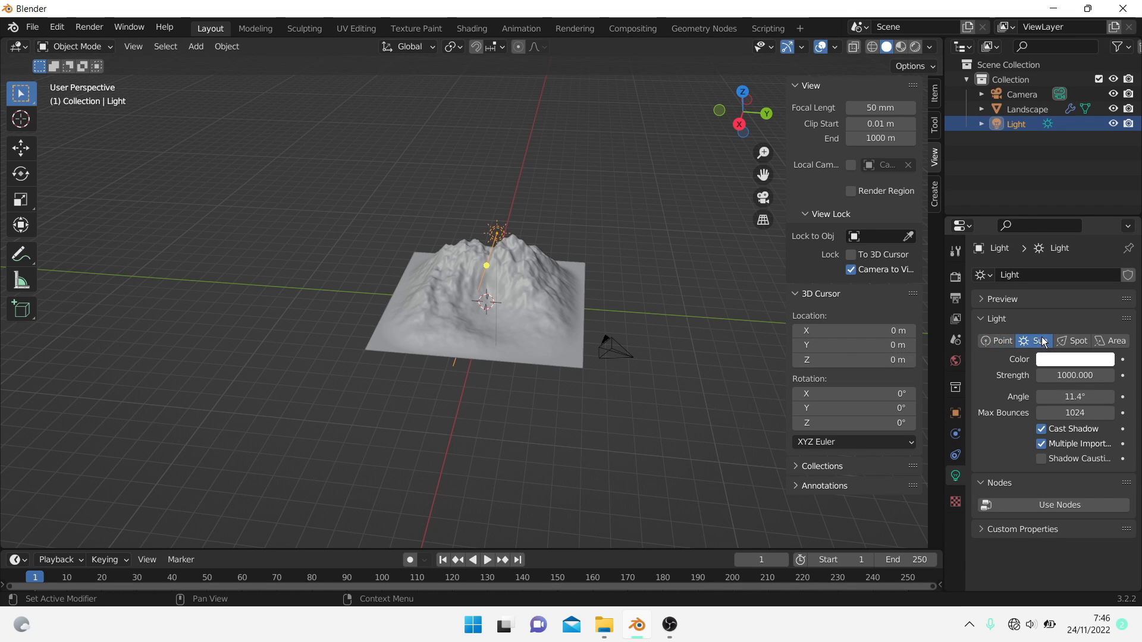
- Set the sun light's strength to 3 and its angle to 33°
click(1066, 376)
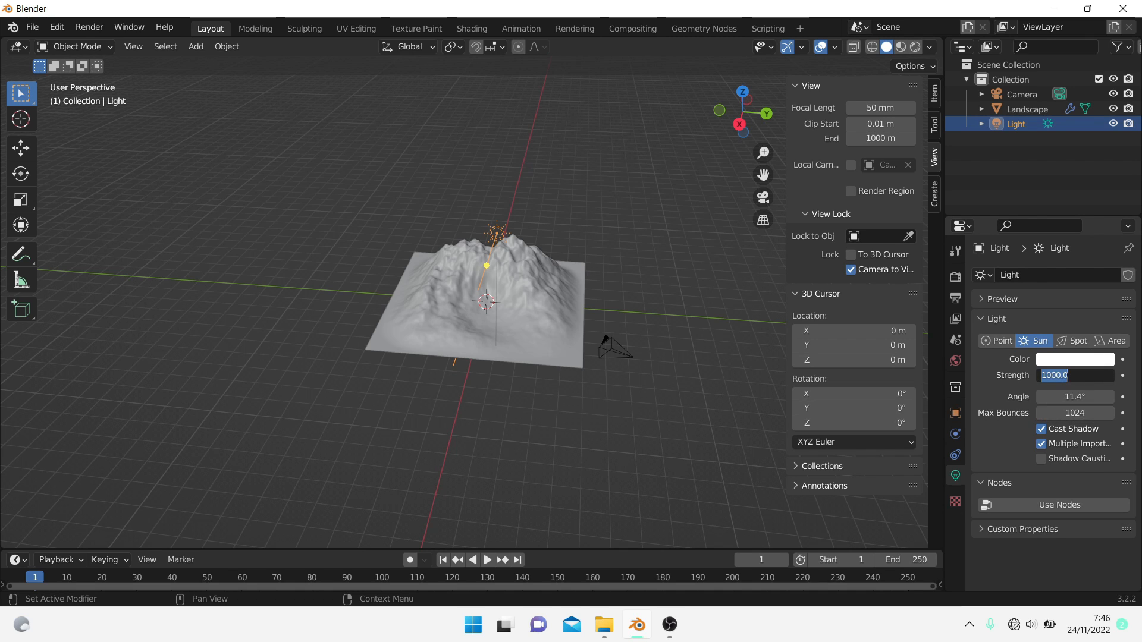
text(3)
key(Return)
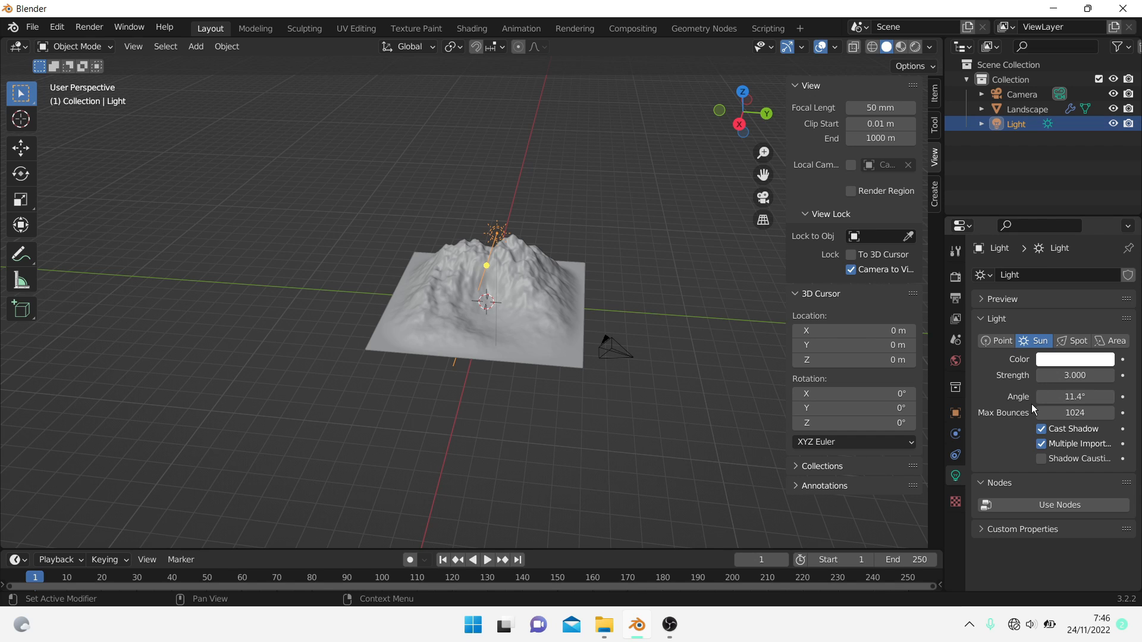
click(1074, 397)
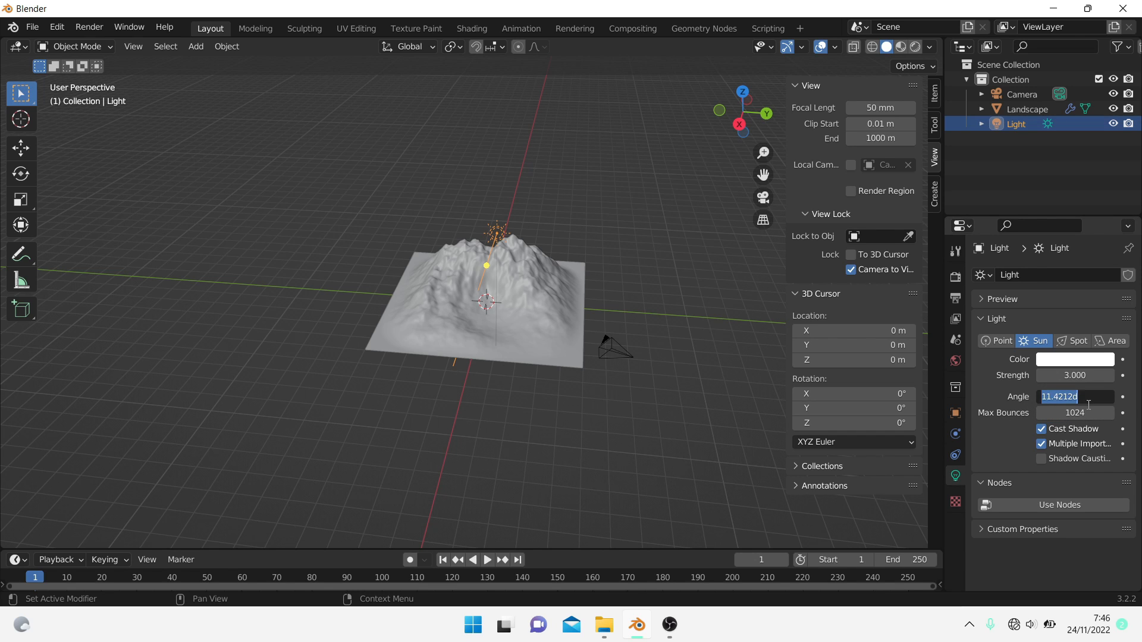
text(33)
key(Return)
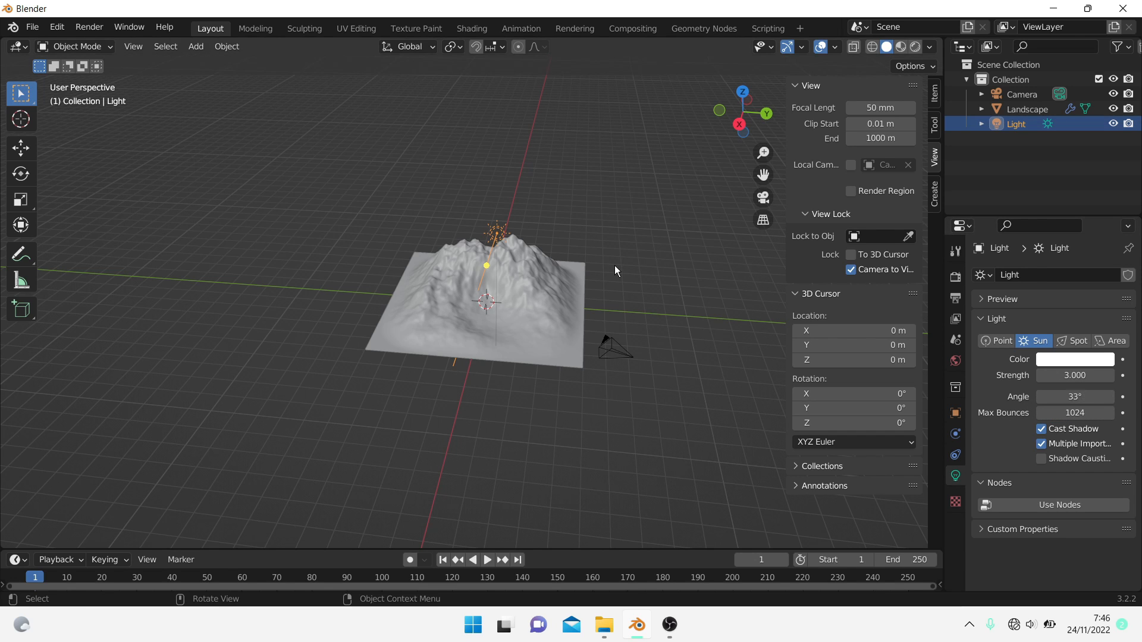
- Return to the camera view and assign an Environment Texture to the world background's color
key(KP_0)
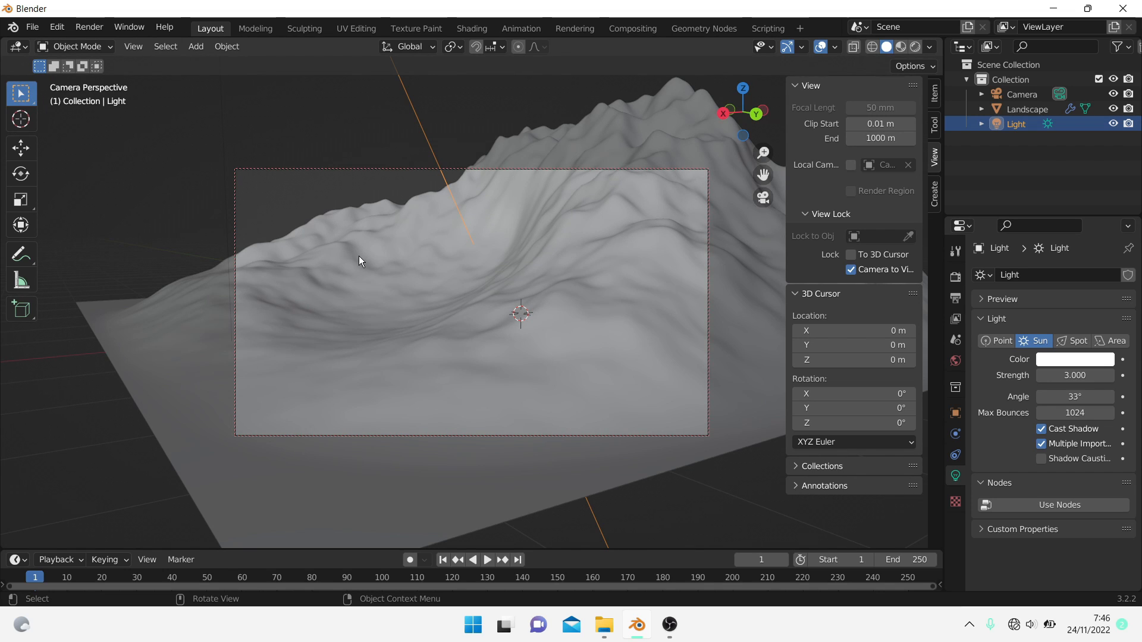
click(955, 361)
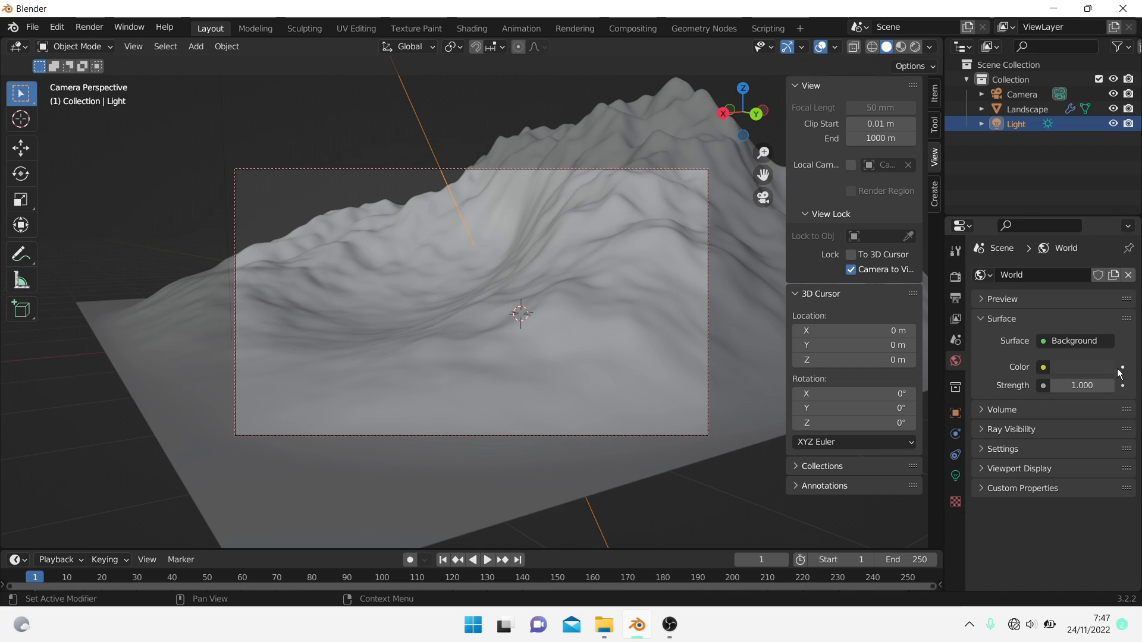
click(1122, 368)
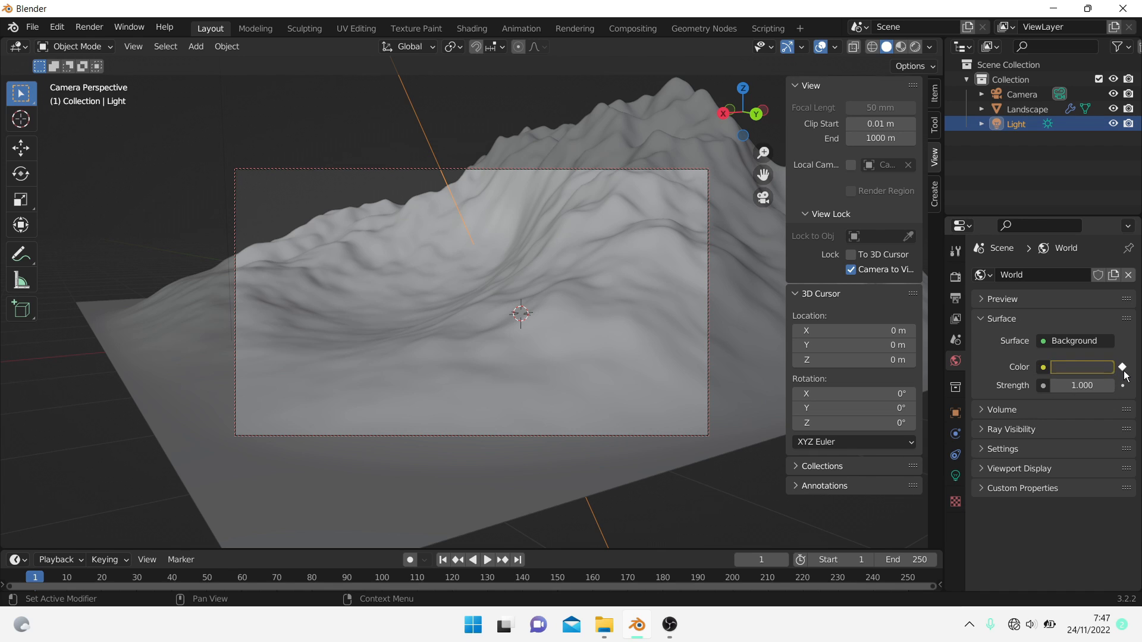
click(1122, 368)
click(1122, 368)
click(1073, 367)
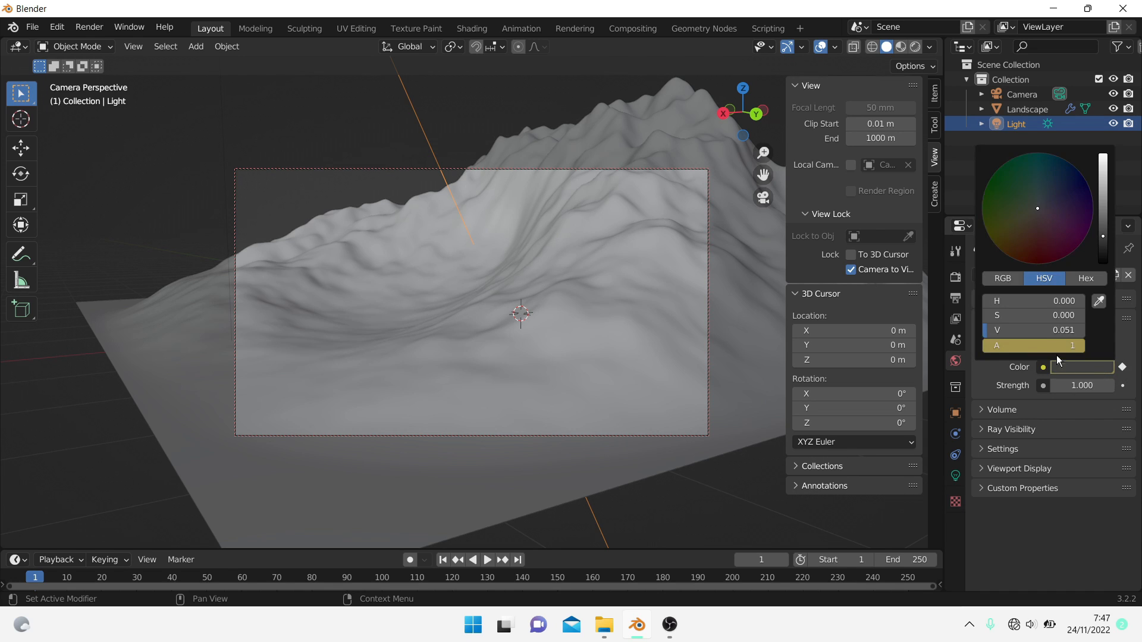
click(1043, 368)
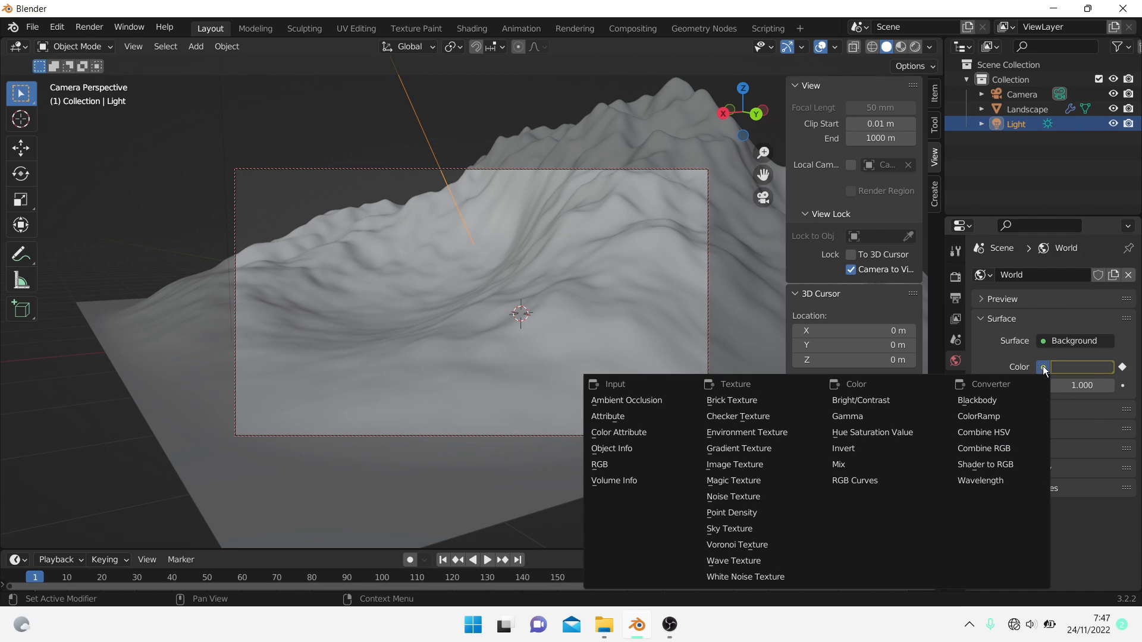
click(790, 431)
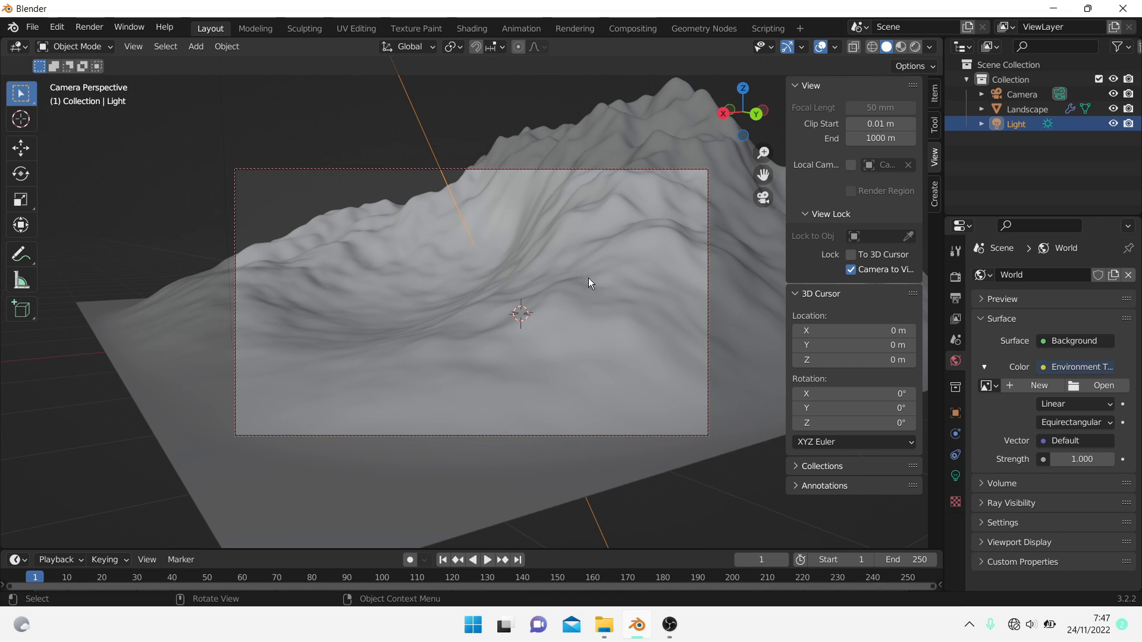
- Load sunflowers_4k.exr from the Asset folder into the world's Environment Texture and preview the landscape with rendered shading
click(551, 252)
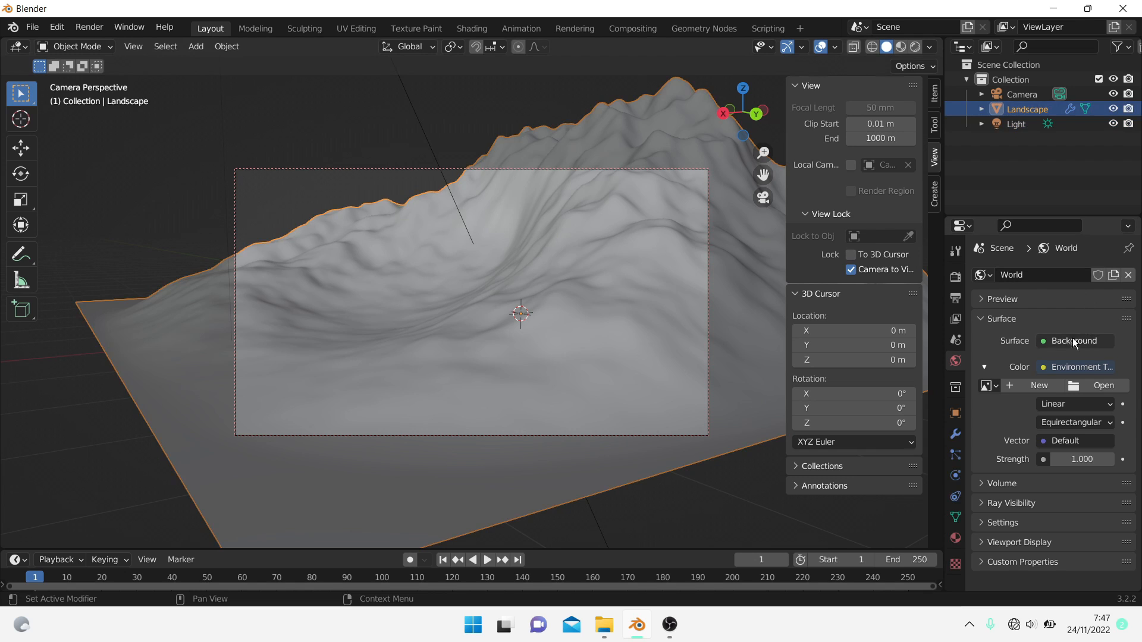
click(1080, 384)
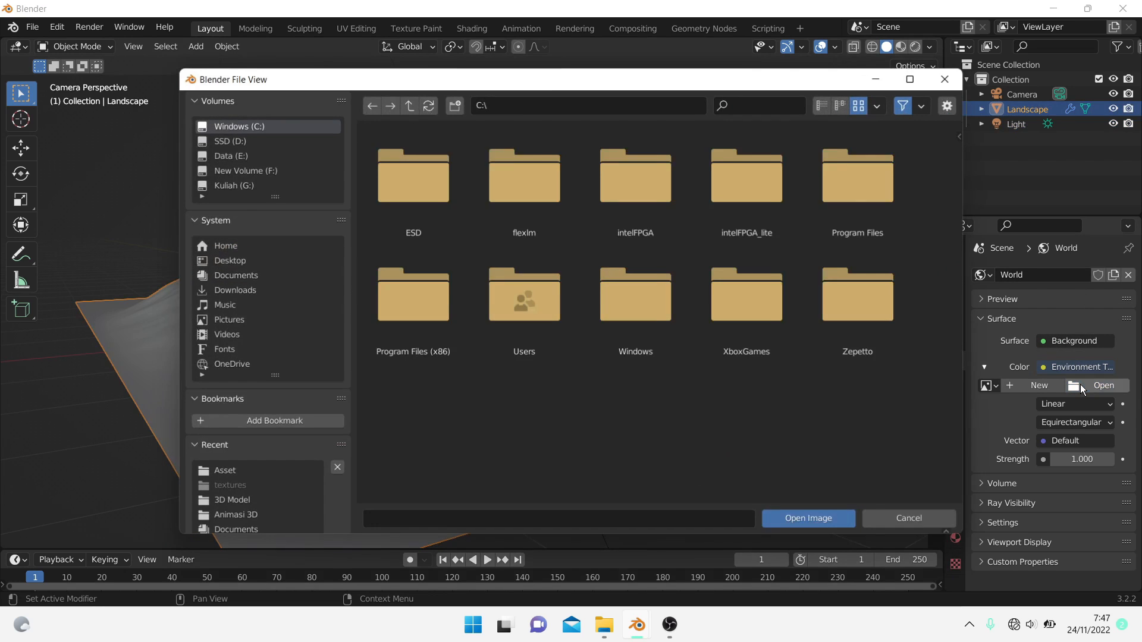
double_click(244, 517)
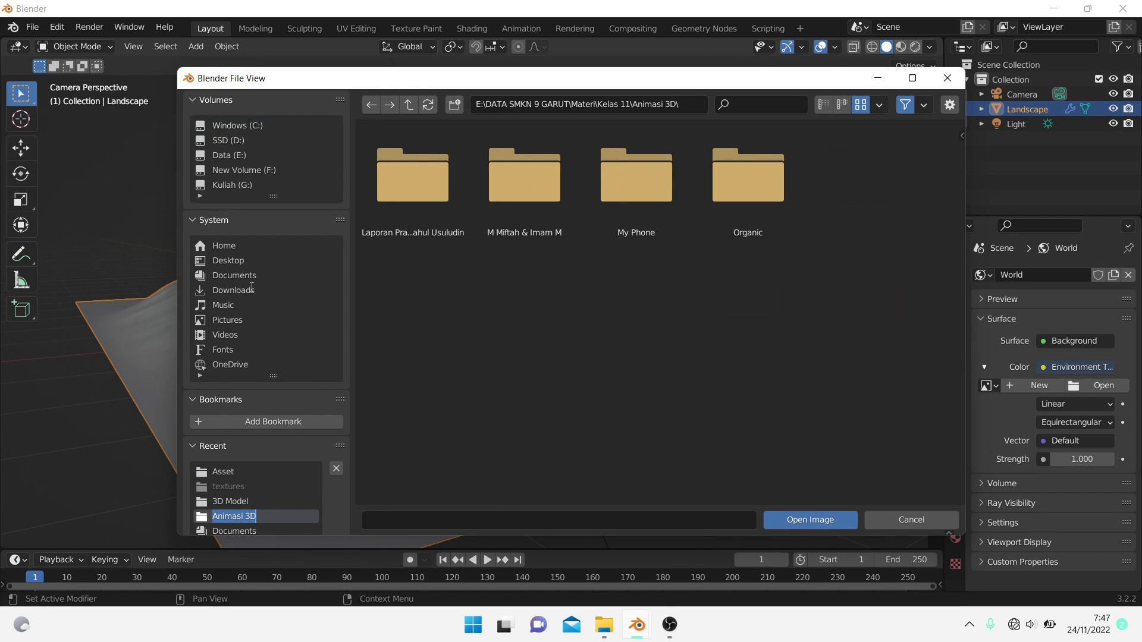
double_click(530, 217)
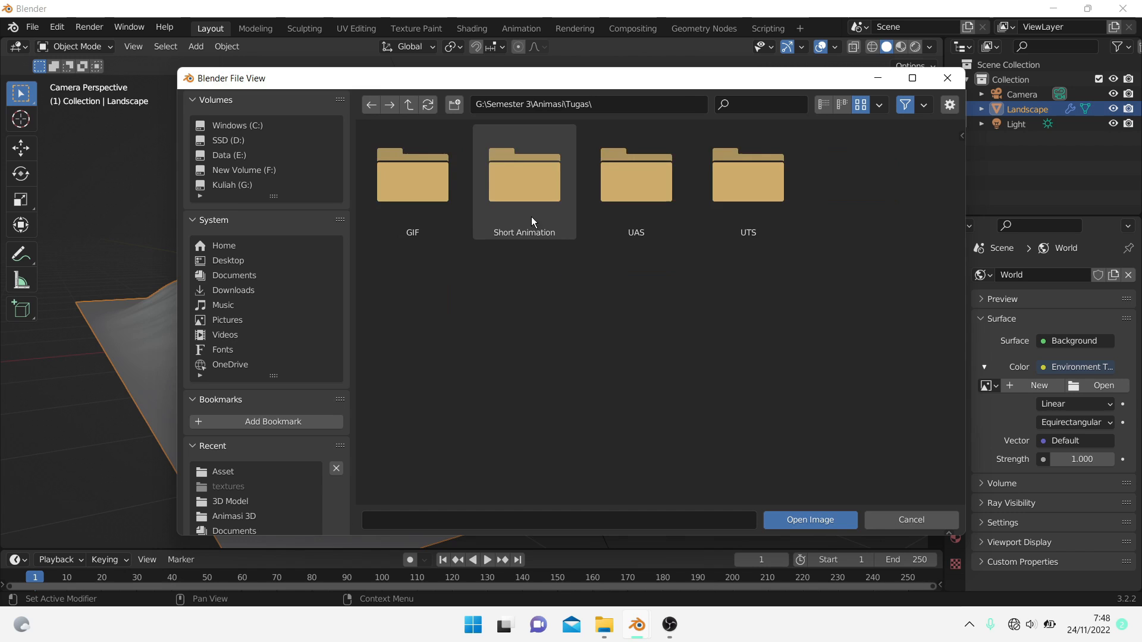
double_click(656, 209)
double_click(494, 198)
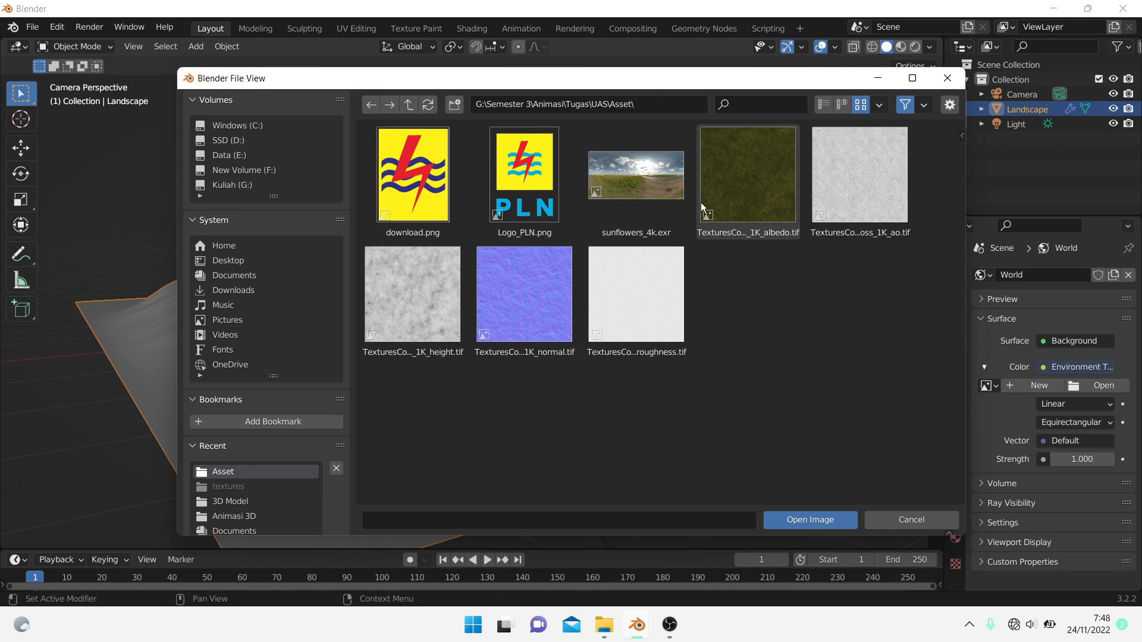
click(657, 208)
click(830, 527)
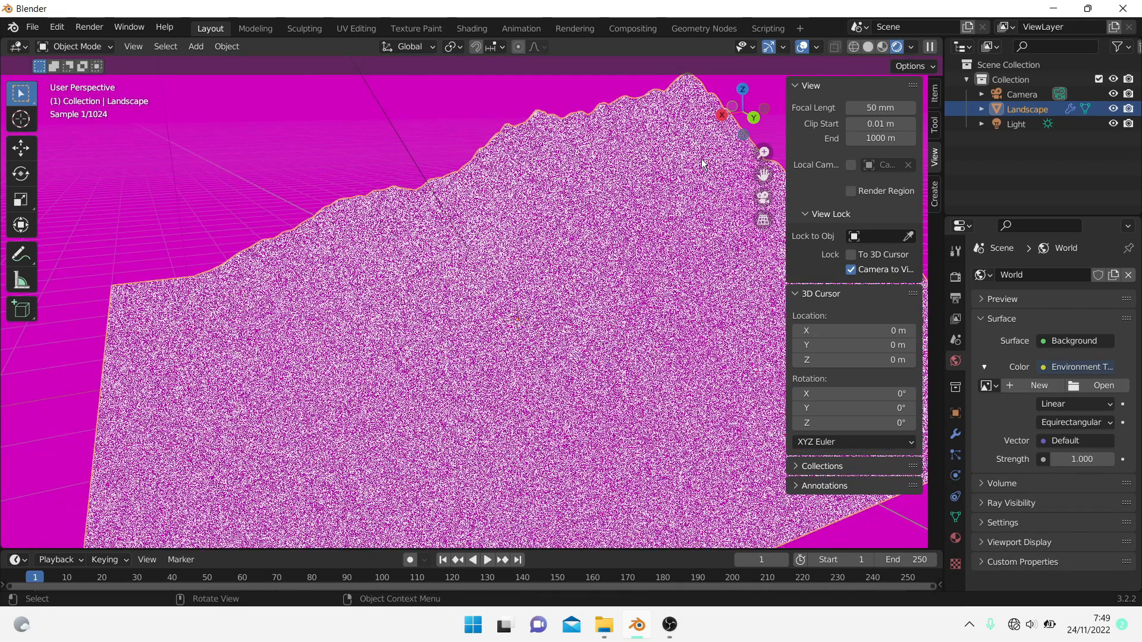
middle_drag(611, 214, 609, 198)
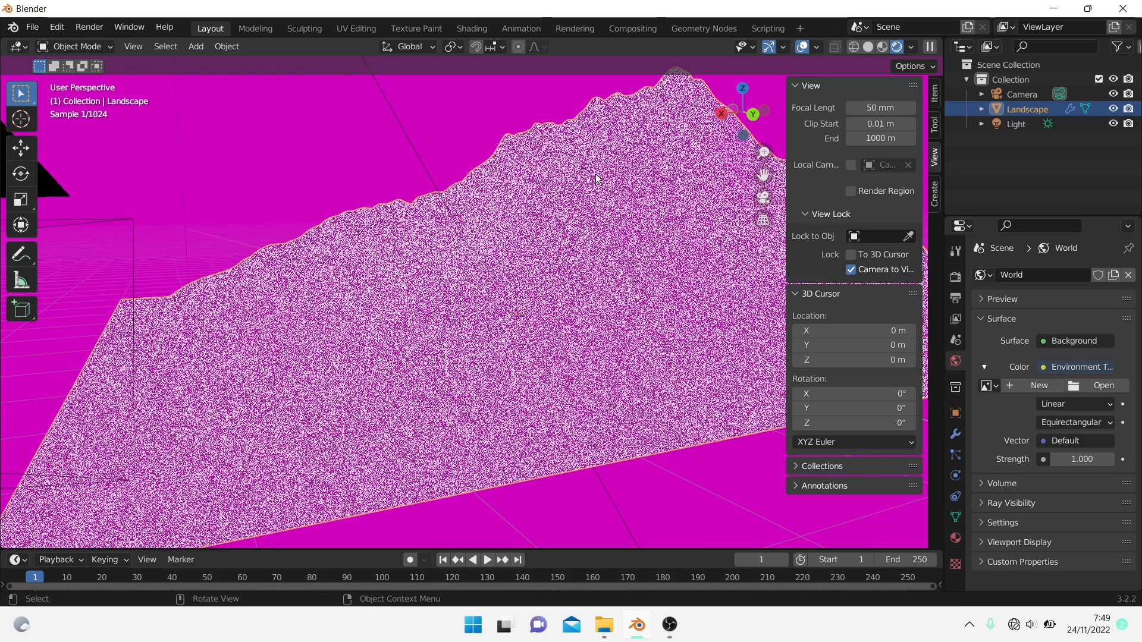
scroll(597, 177, up, 2)
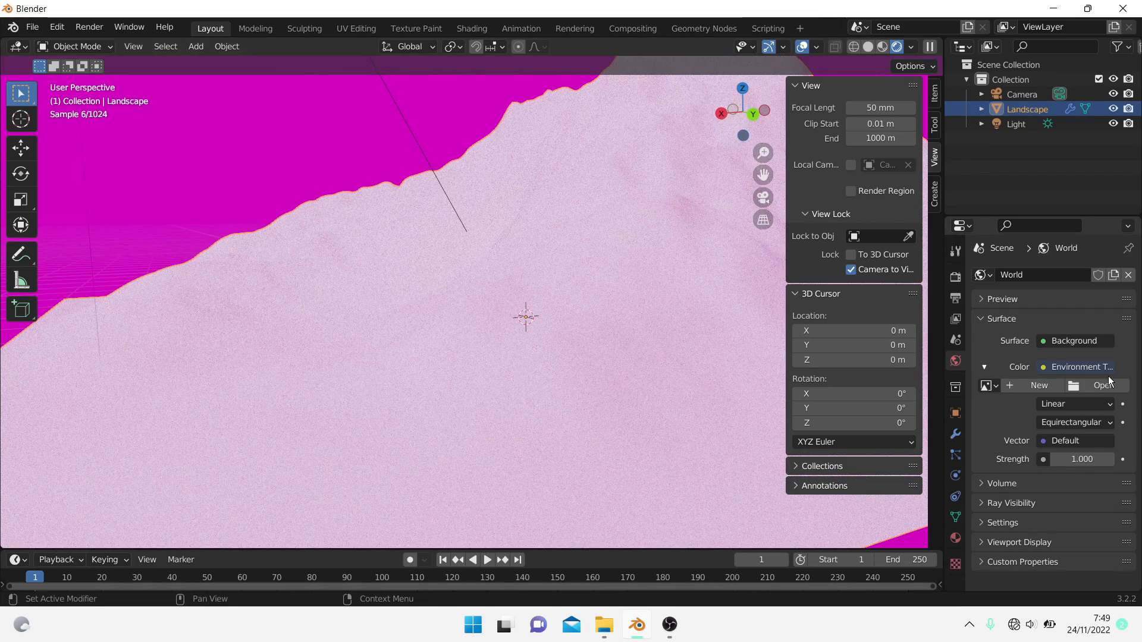
click(1103, 385)
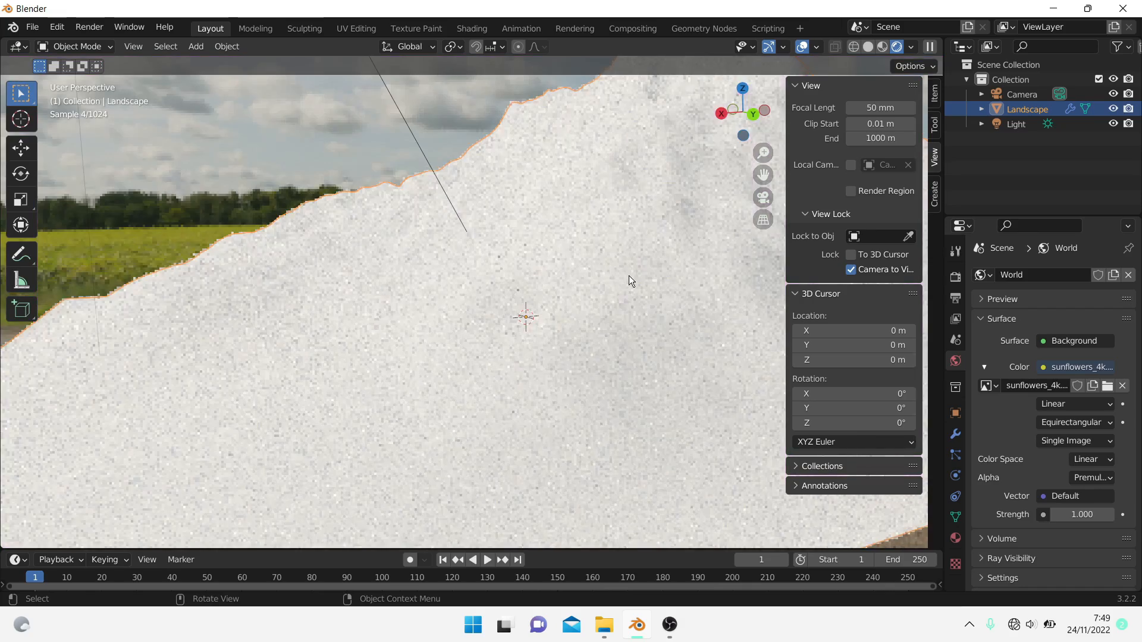
- Look over the environment background around the landscape and return to the camera view
scroll(625, 274, down, 6)
middle_drag(620, 270, 567, 233)
key(KP_0)
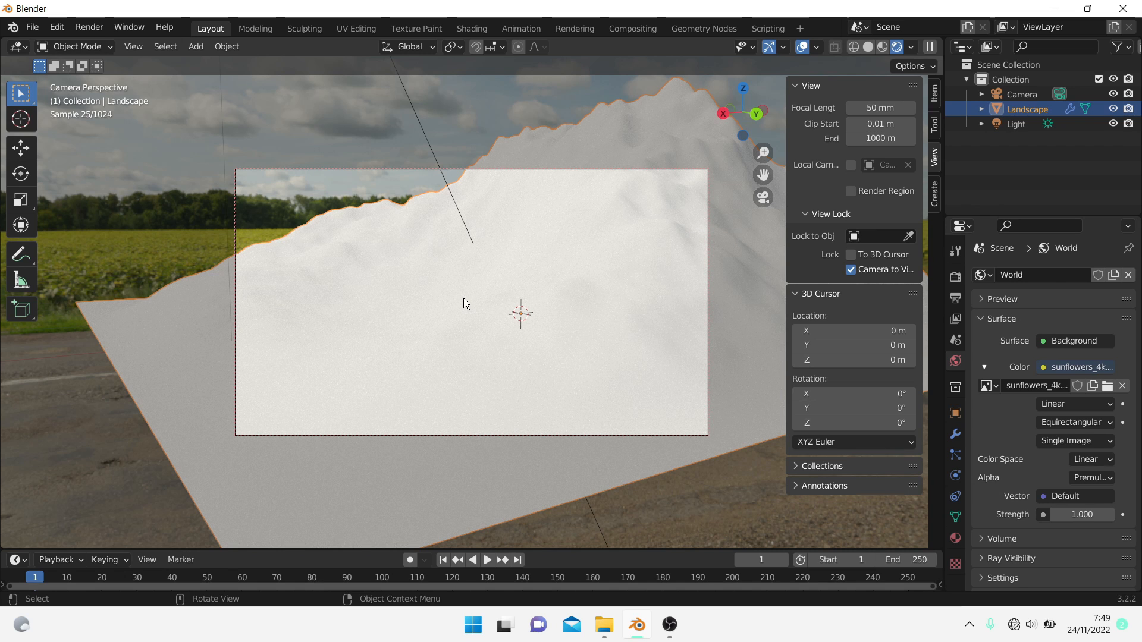
- Switch to the Shading workspace with rendered viewport shading and show the World's node tree in the shader editor
click(881, 49)
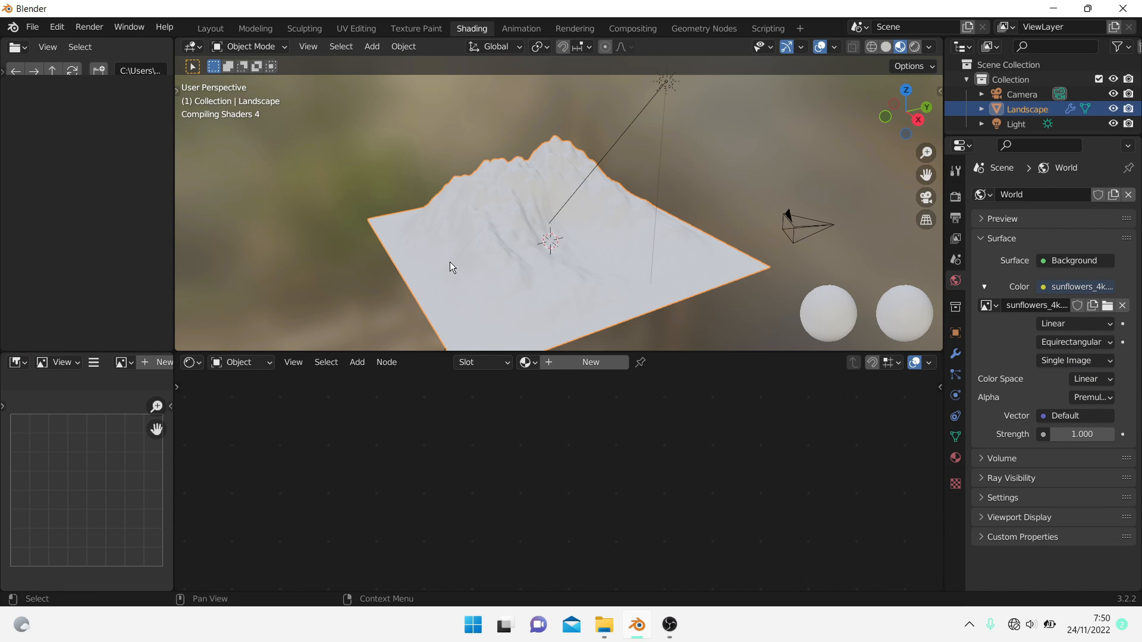
click(240, 362)
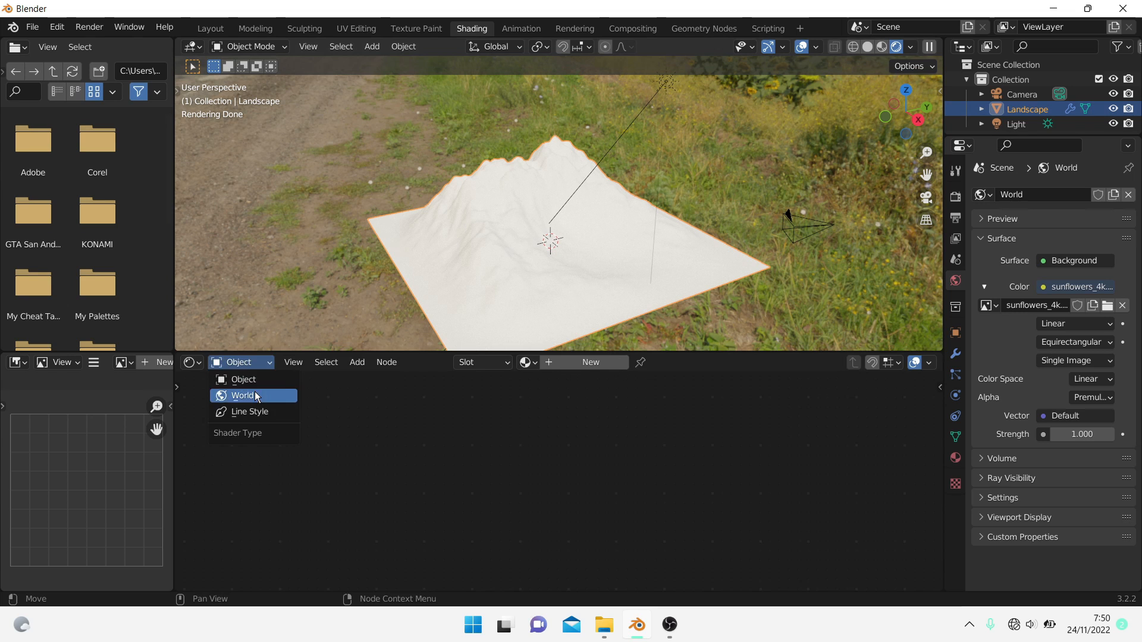
click(257, 397)
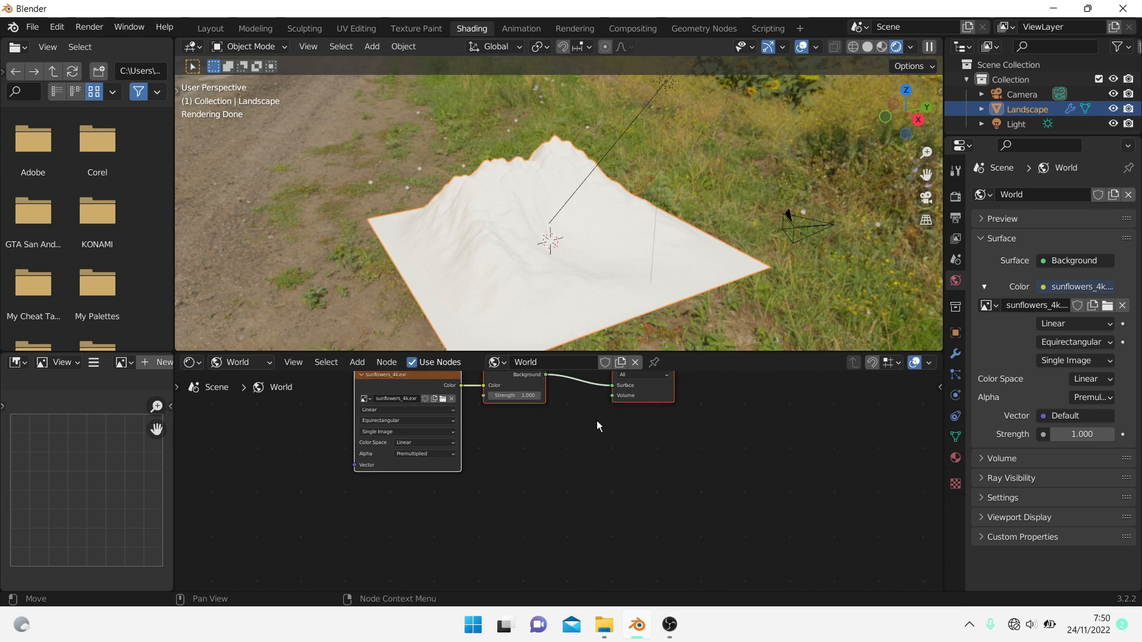
key(Home)
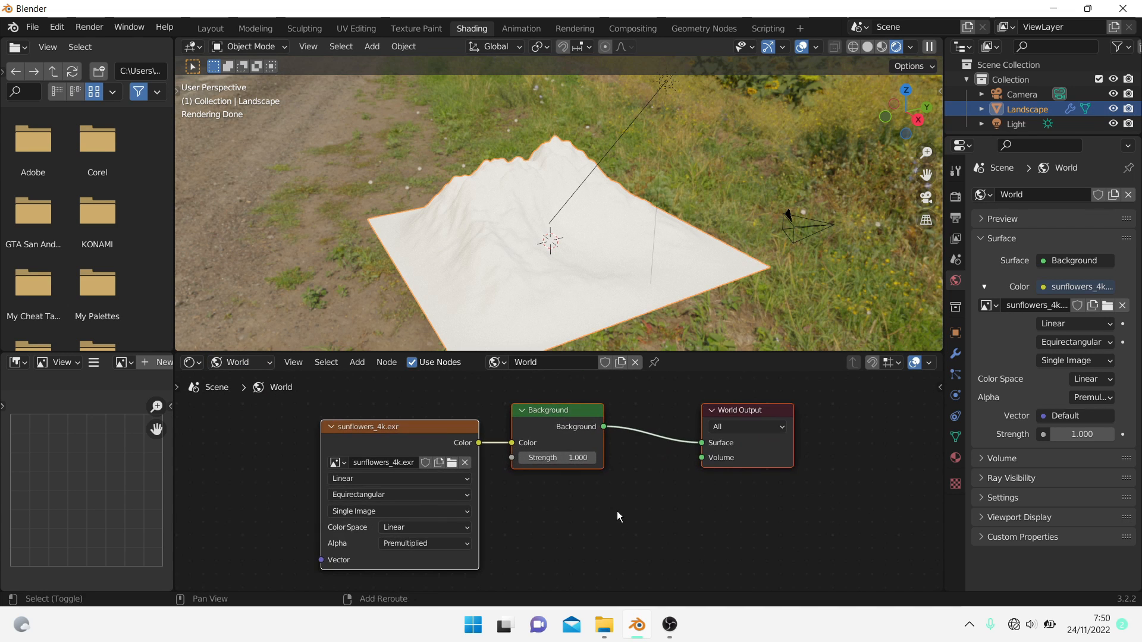
middle_drag(616, 512, 613, 483)
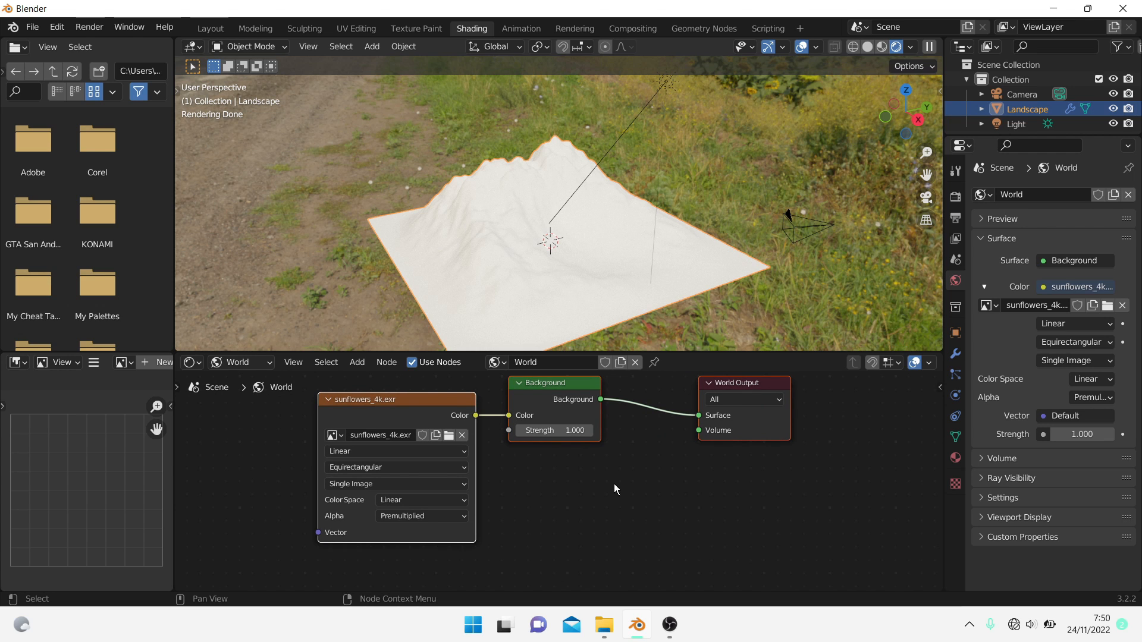
- Search the add-ons in the preferences for "node" to check whether Node Wrangler is enabled, and close the preferences
click(57, 27)
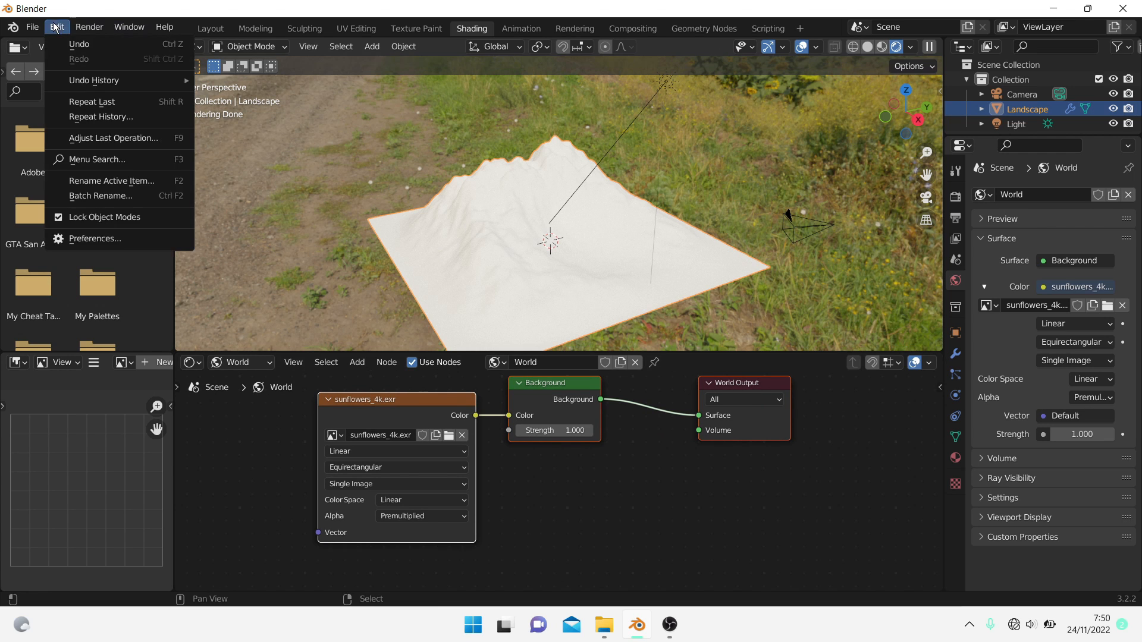
click(113, 238)
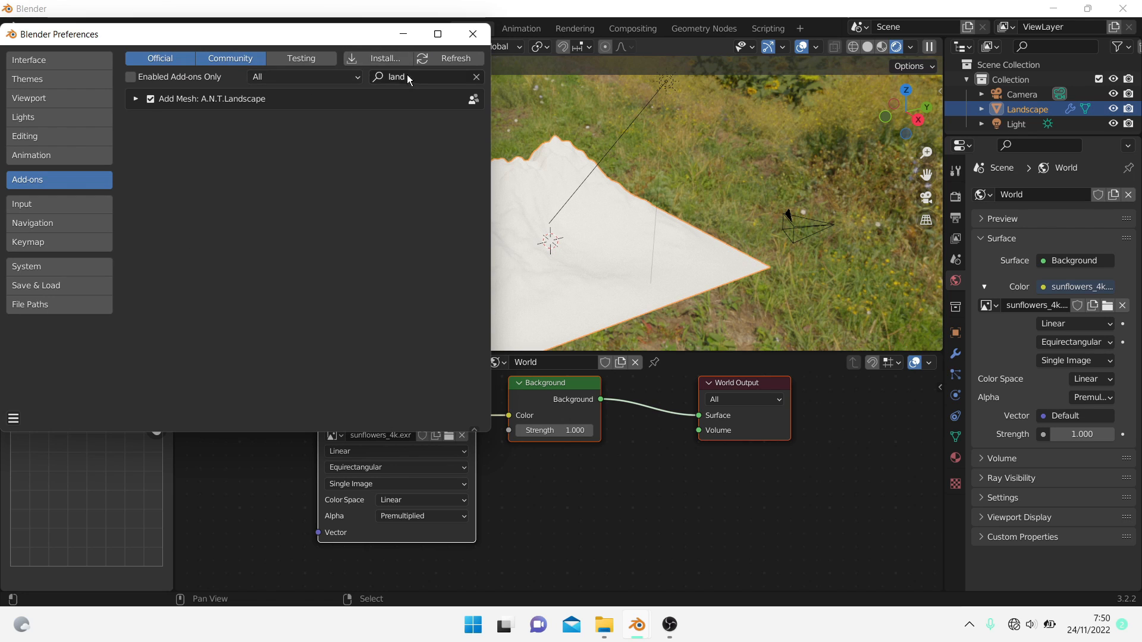
click(418, 75)
key(ctrl+a)
text(node)
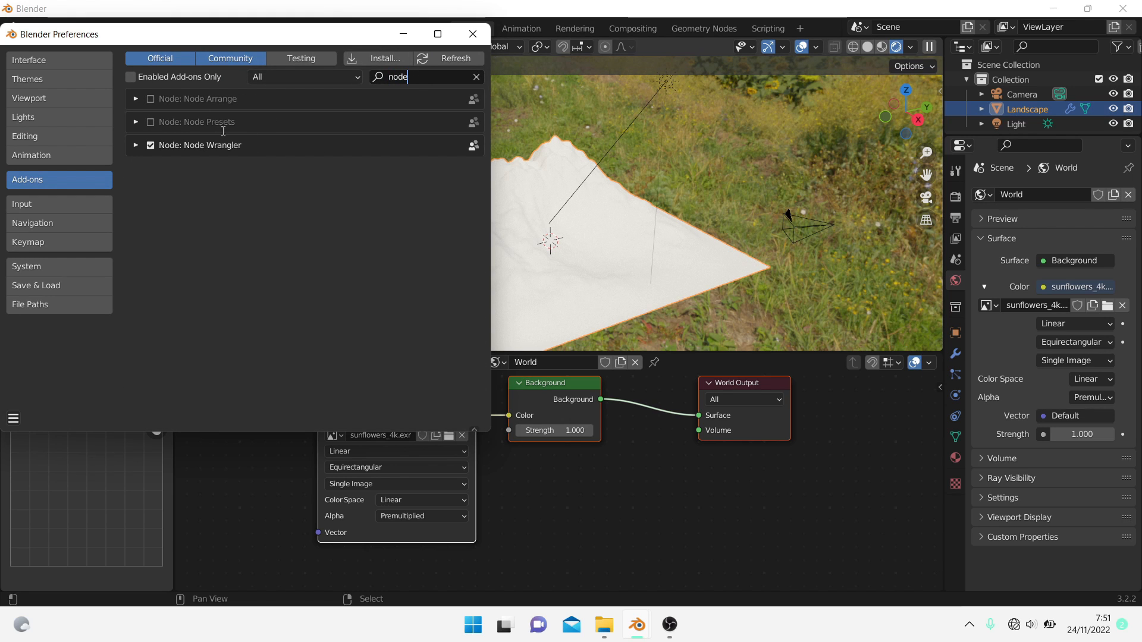
click(472, 34)
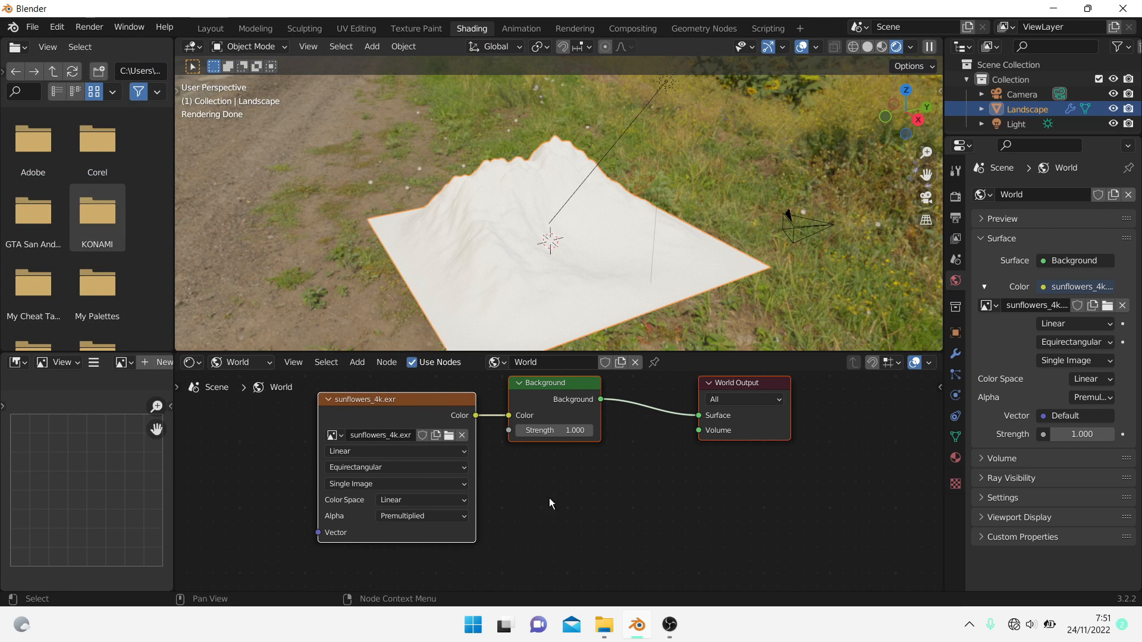
- Add connected Texture Coordinate and Mapping nodes to the sunflowers_4k.exr environment node with Node Wrangler
click(374, 398)
key(ctrl+t)
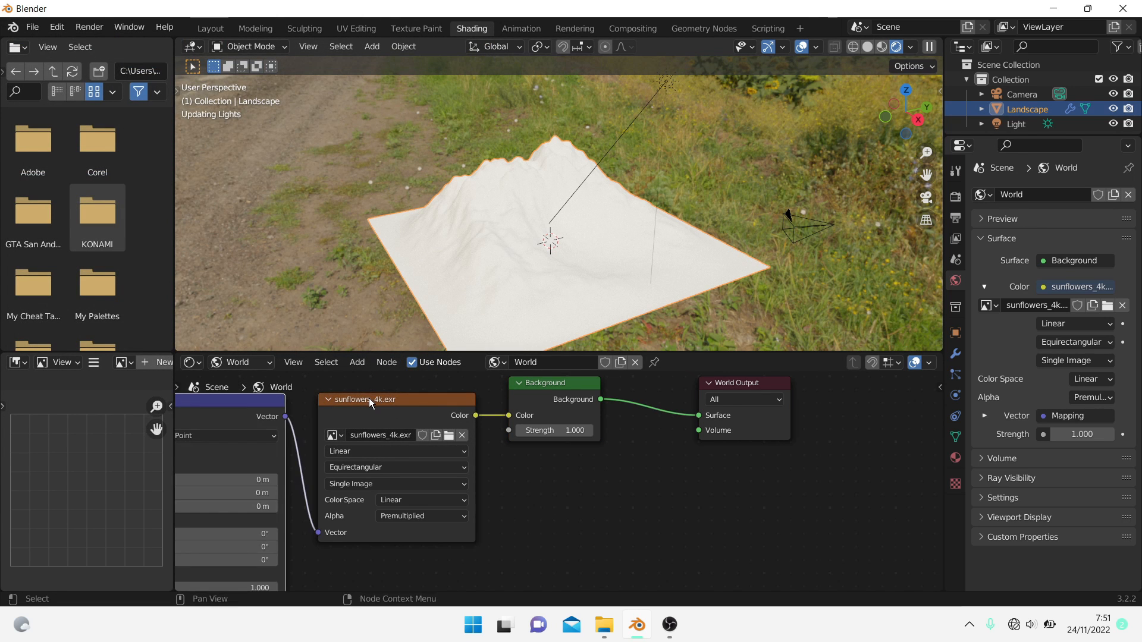
middle_drag(573, 489, 784, 458)
scroll(559, 479, down, 1)
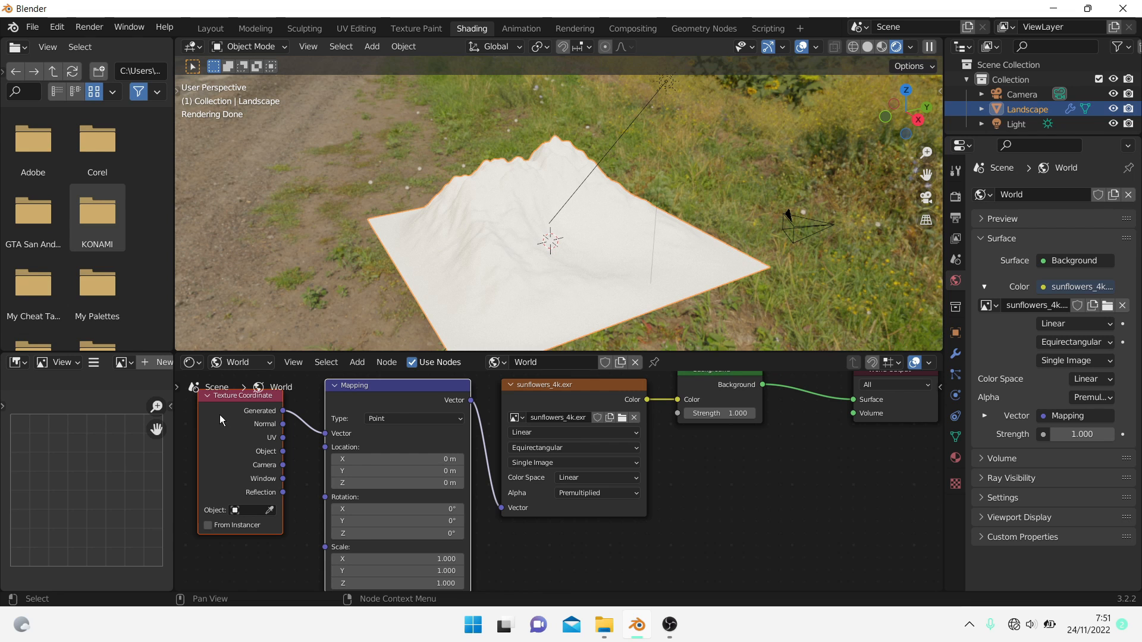
- Set the Z location of the world's Mapping node to 0.15 m
click(447, 483)
text(1.5)
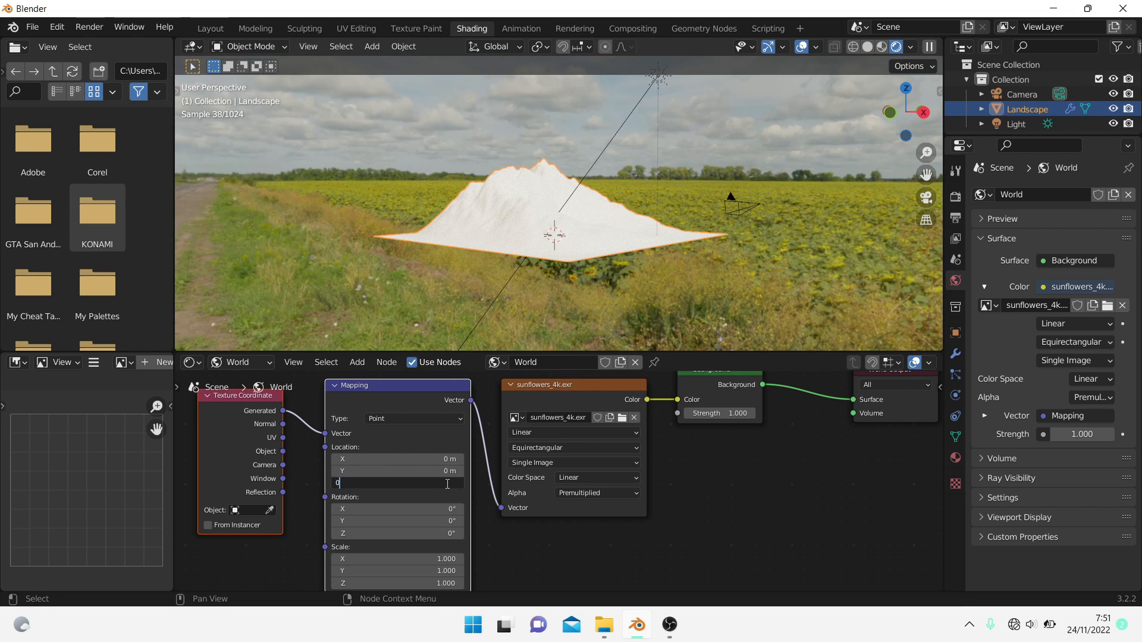
key(Return)
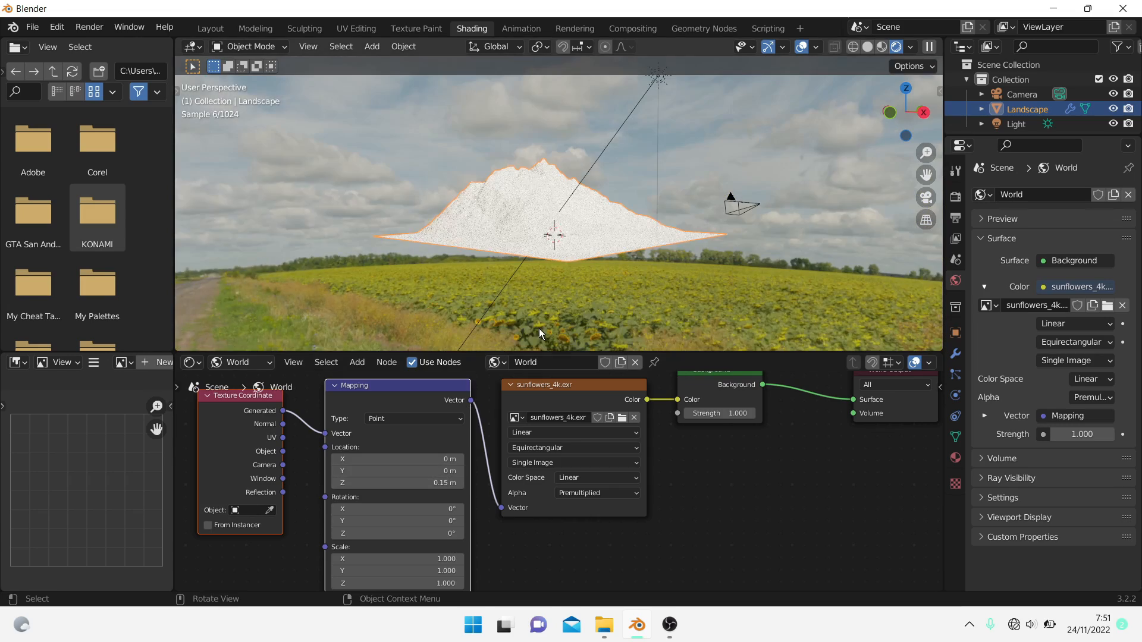
- Set the Z rotation of the world's Mapping node to 101° and check the background behind the landscape
middle_drag(674, 244, 712, 176)
scroll(658, 250, up, 5)
scroll(714, 182, down, 5)
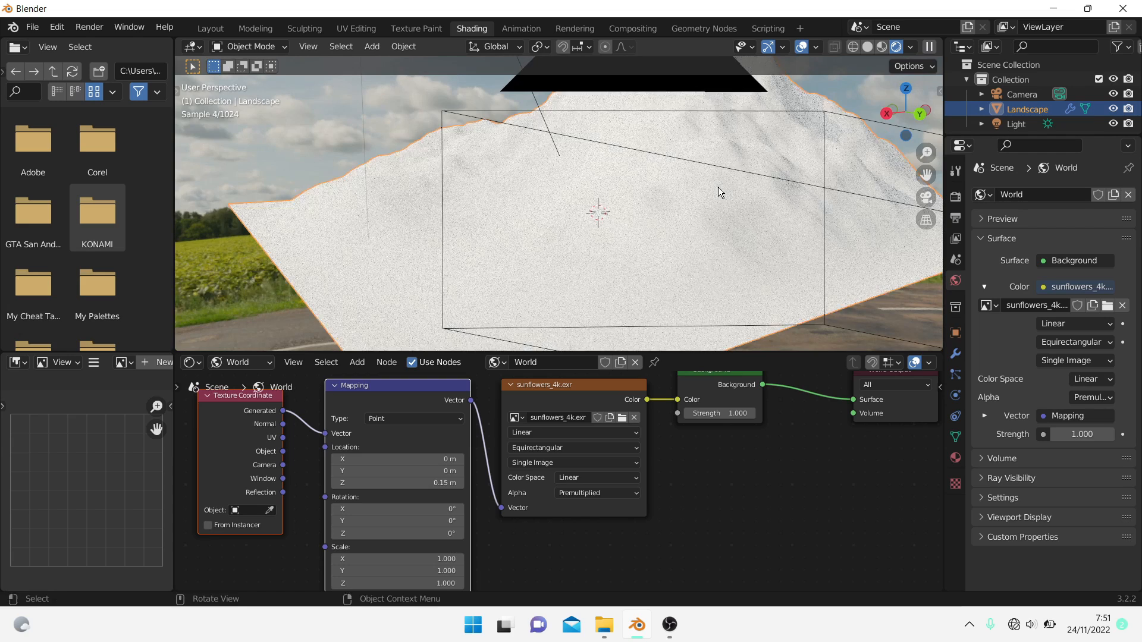
scroll(718, 187, up, 3)
scroll(718, 187, down, 3)
scroll(379, 223, down, 4)
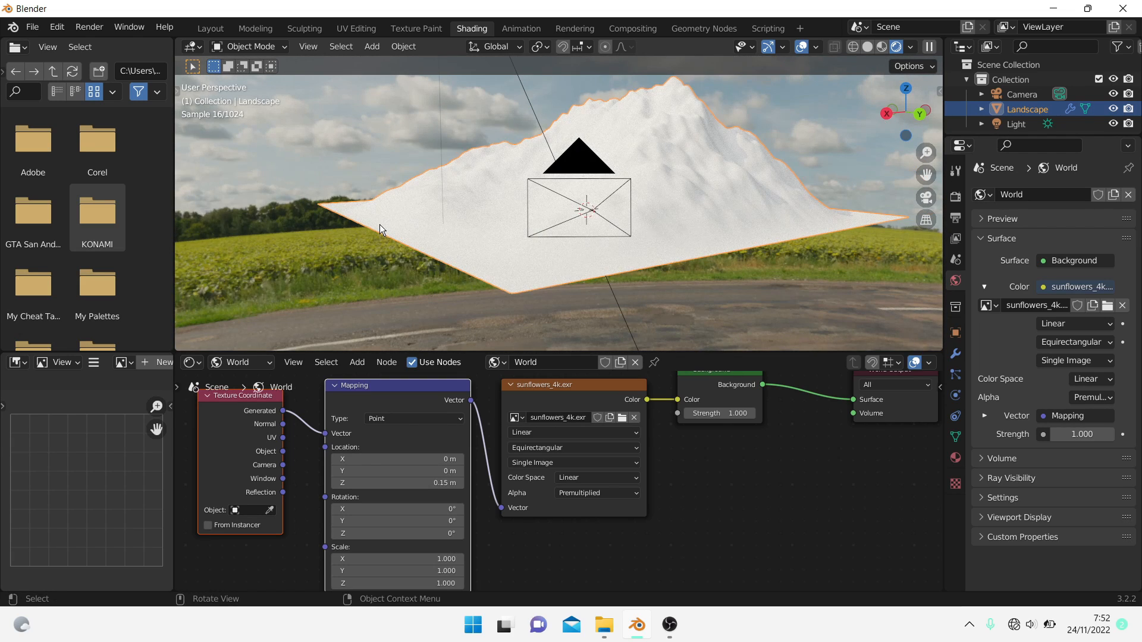
click(452, 531)
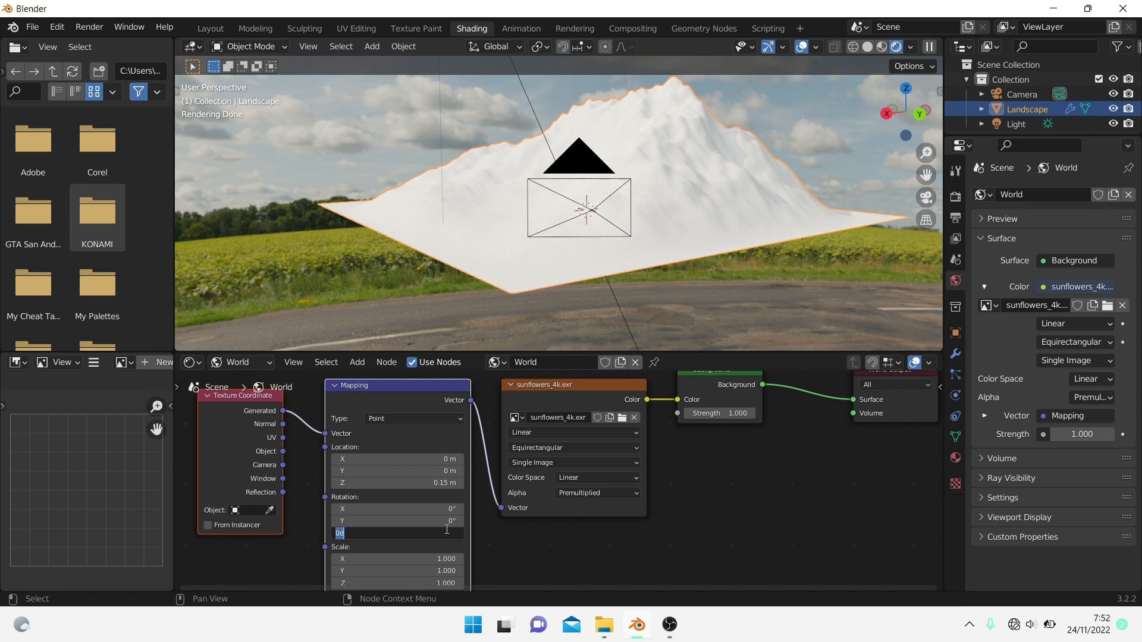
text(101)
key(Return)
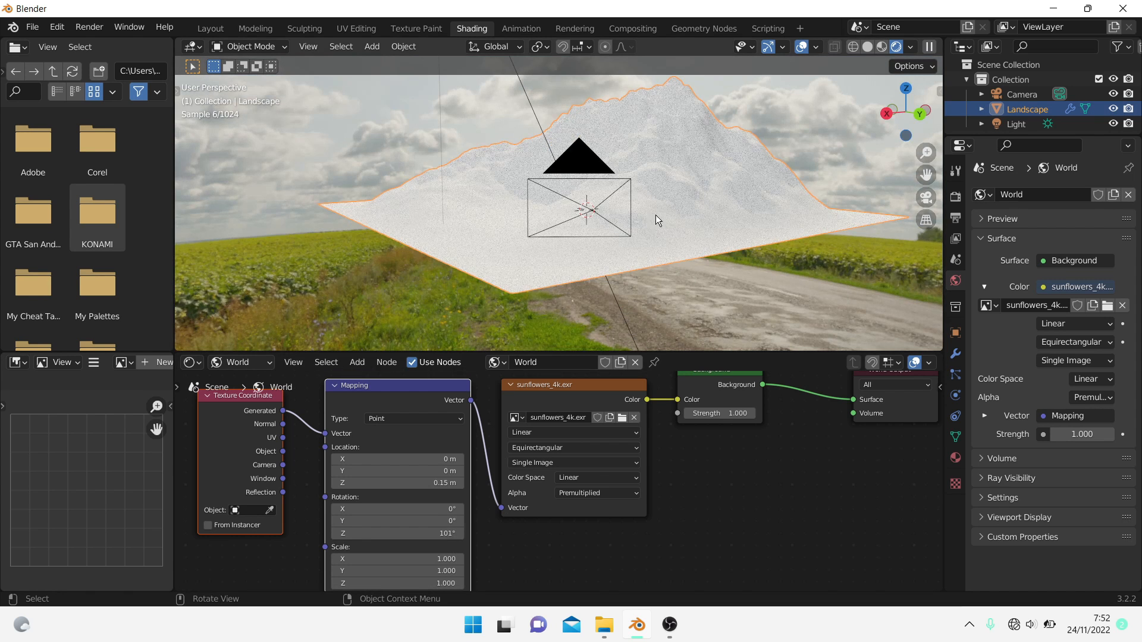
middle_drag(655, 215, 638, 215)
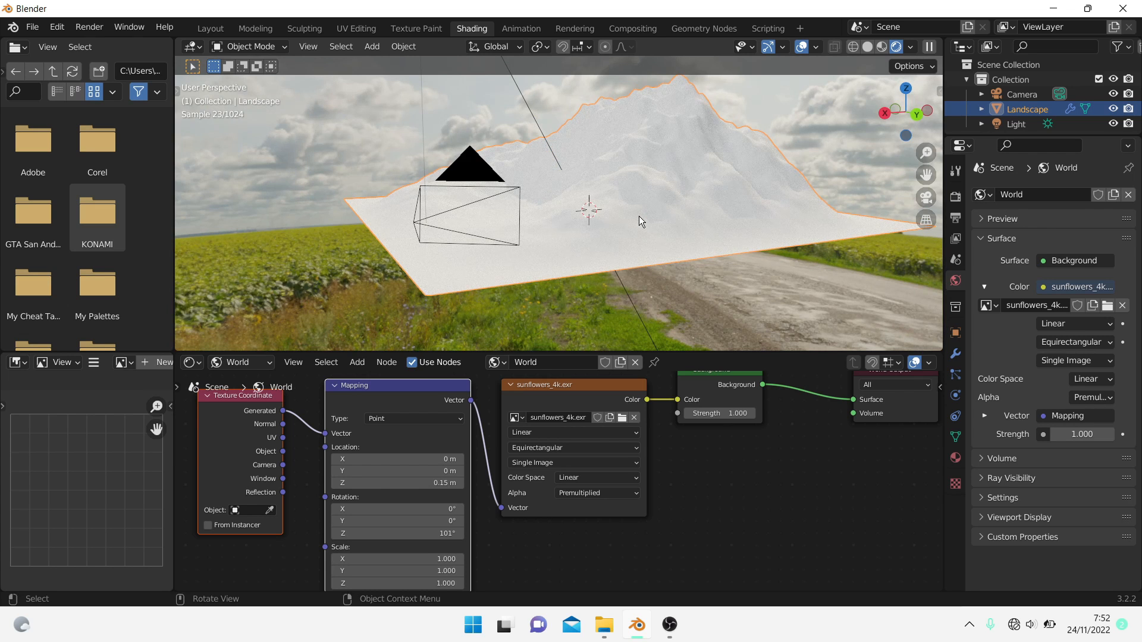
- Switch the shader editor to Object, create a new material for the landscape, and enlarge the node editor
click(238, 363)
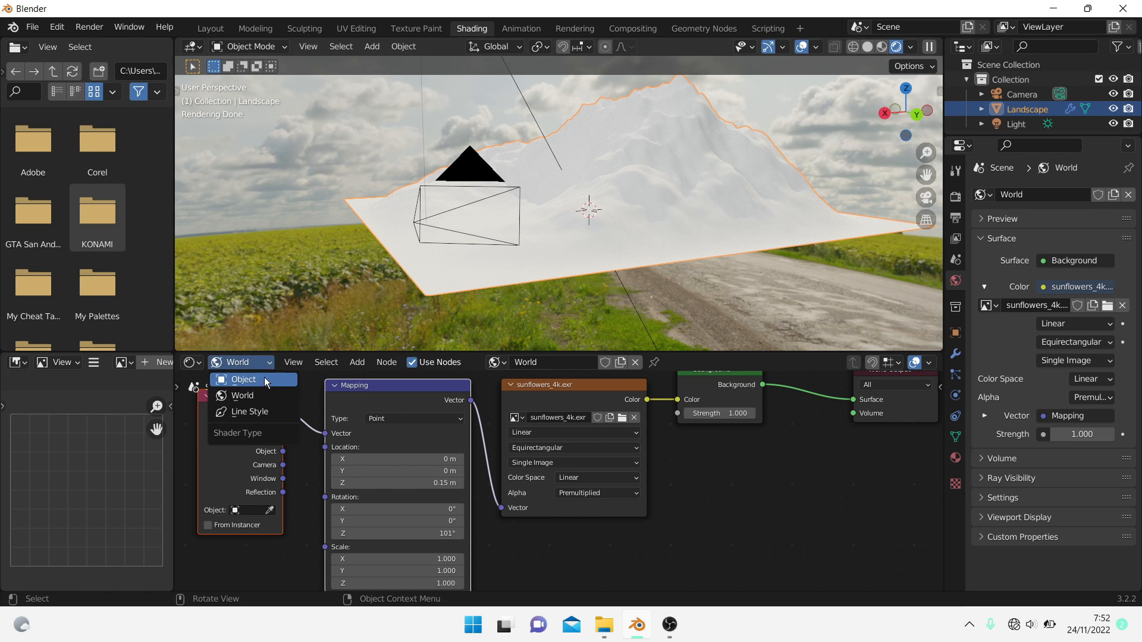
click(264, 377)
click(565, 365)
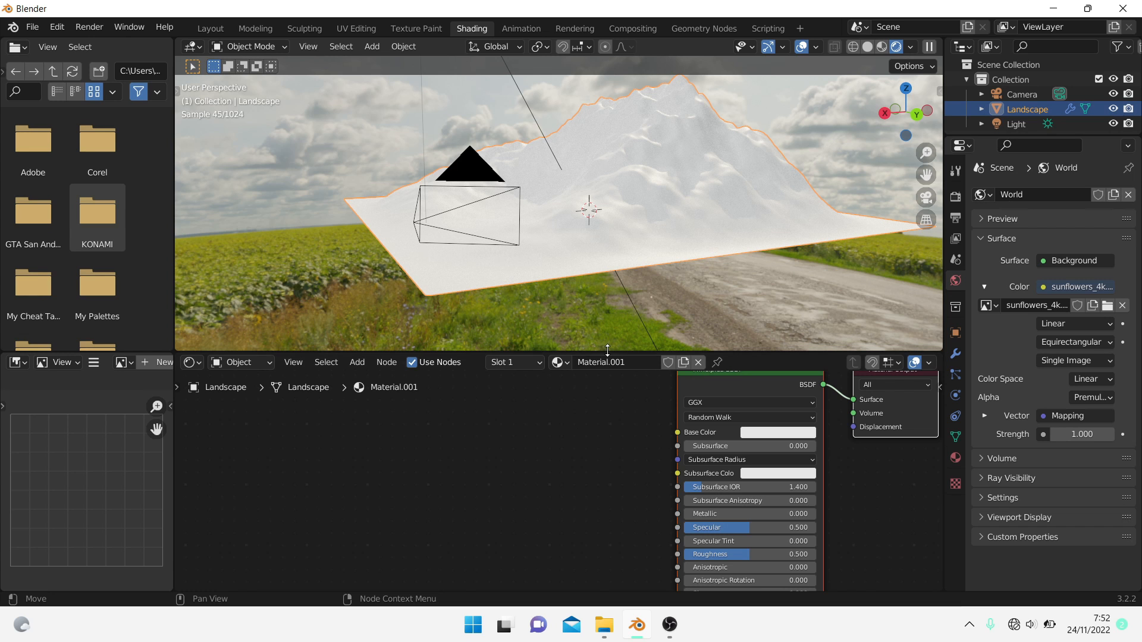
drag(614, 355, 616, 304)
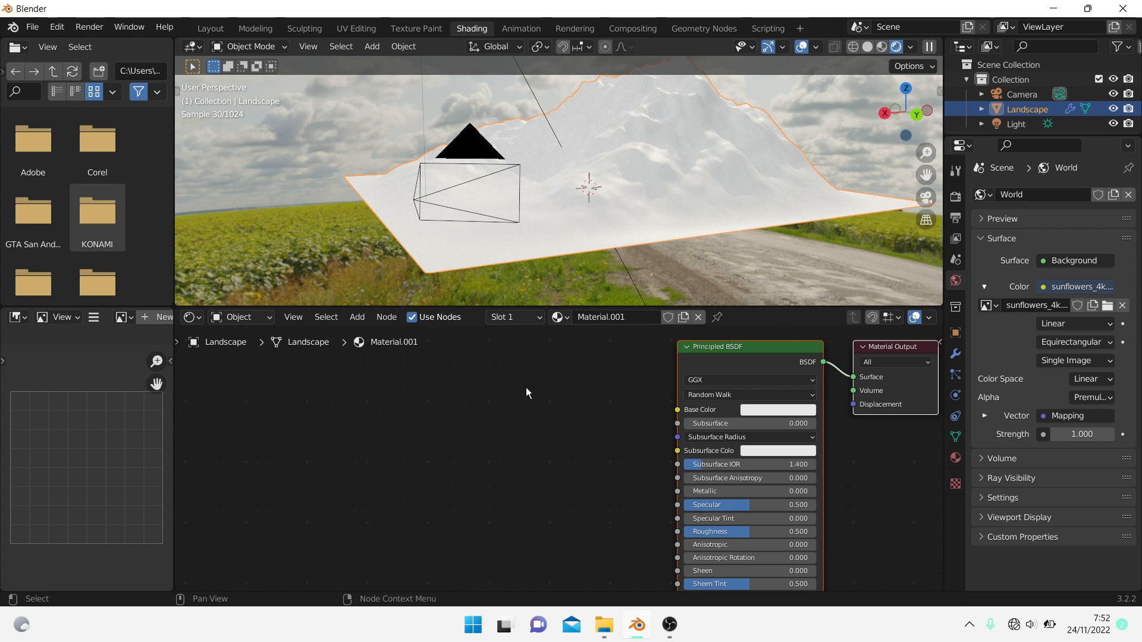
- Add an Image Texture node to the landscape material and place it beside the Principled BSDF
click(387, 316)
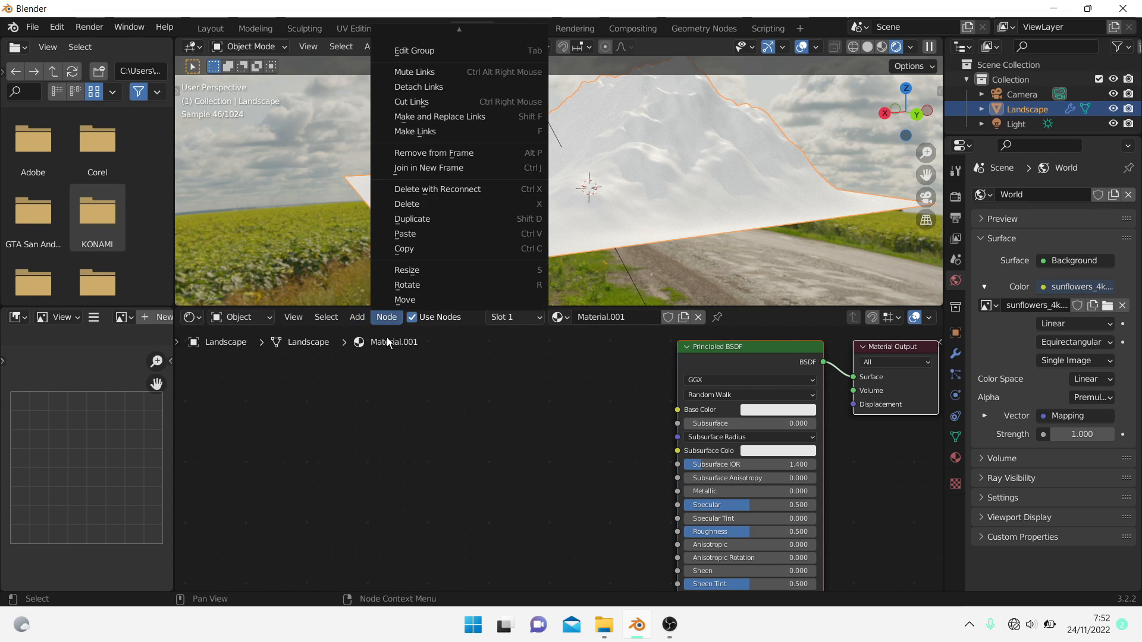
mouse_move(357, 316)
click(375, 335)
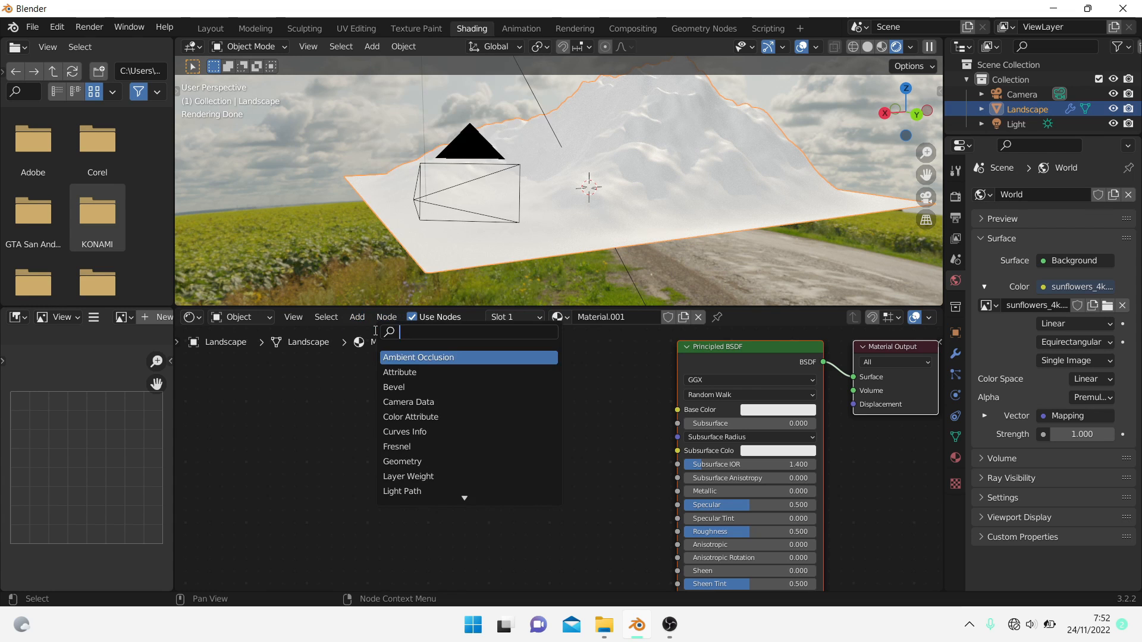
text(imag)
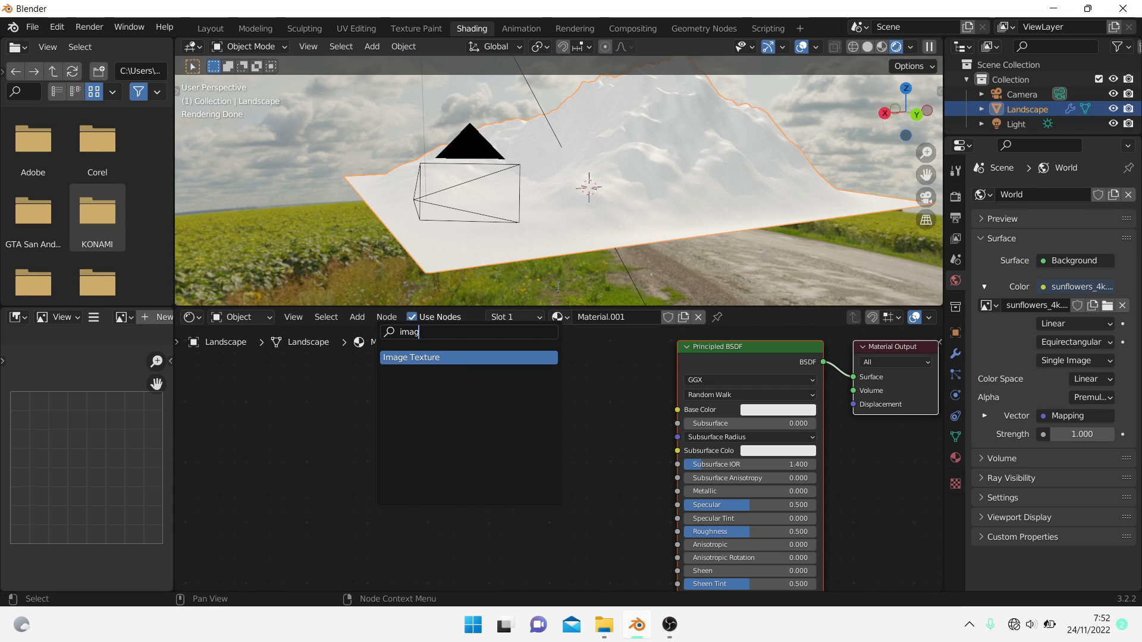
click(497, 357)
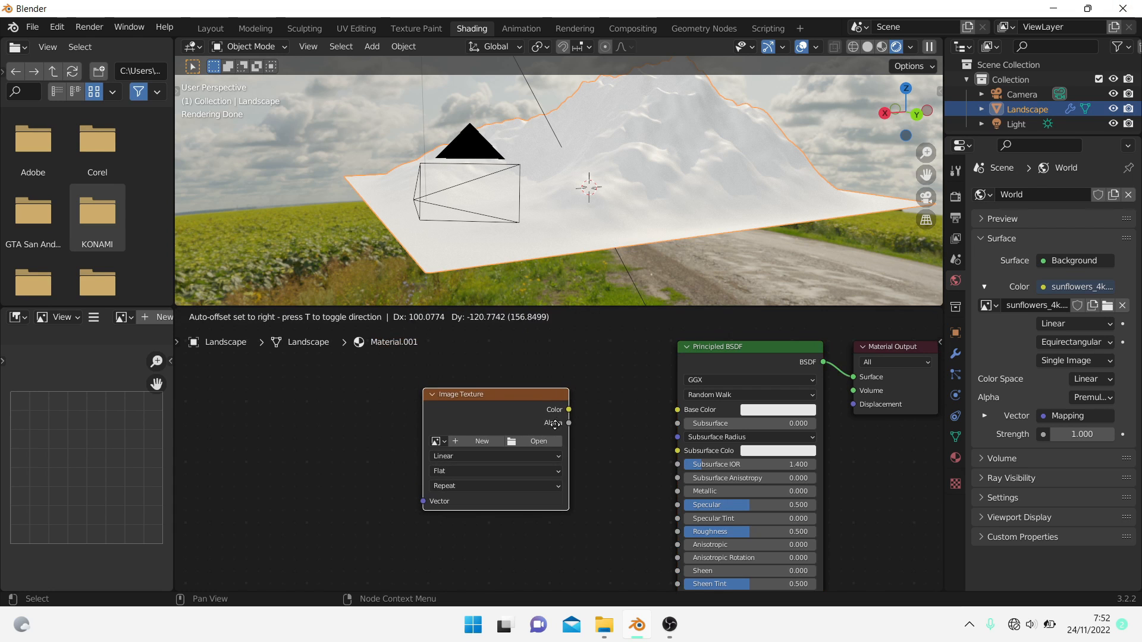
click(544, 433)
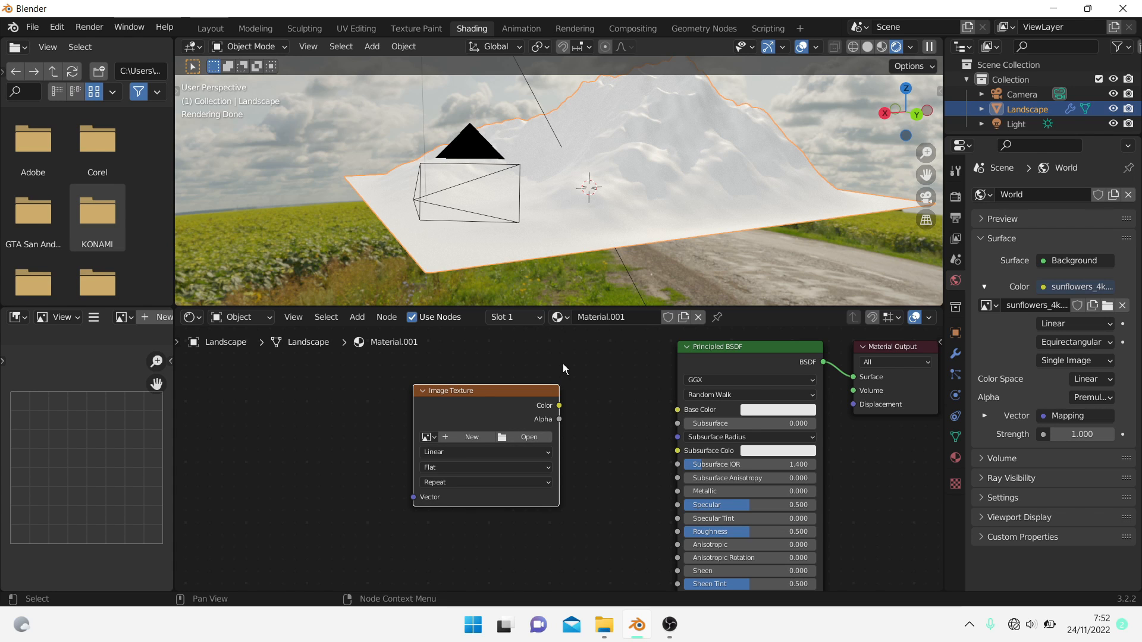
- Load TexturesCom_Nature_Moss_1K_albedo.tif from the Asset folder into the Image Texture node
click(537, 437)
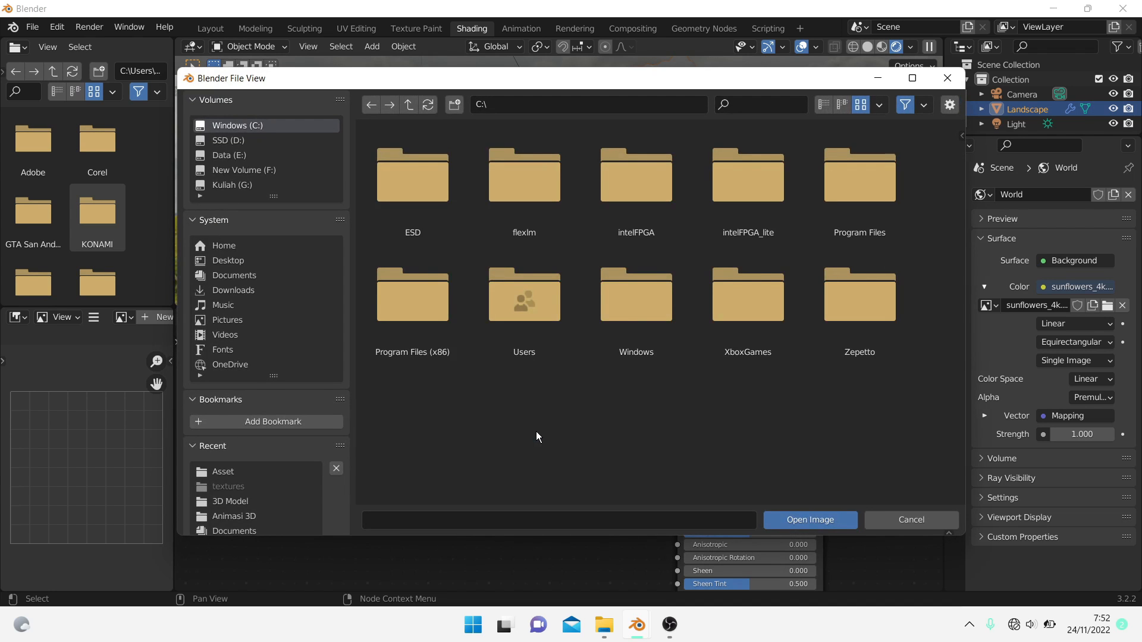
click(251, 188)
double_click(740, 205)
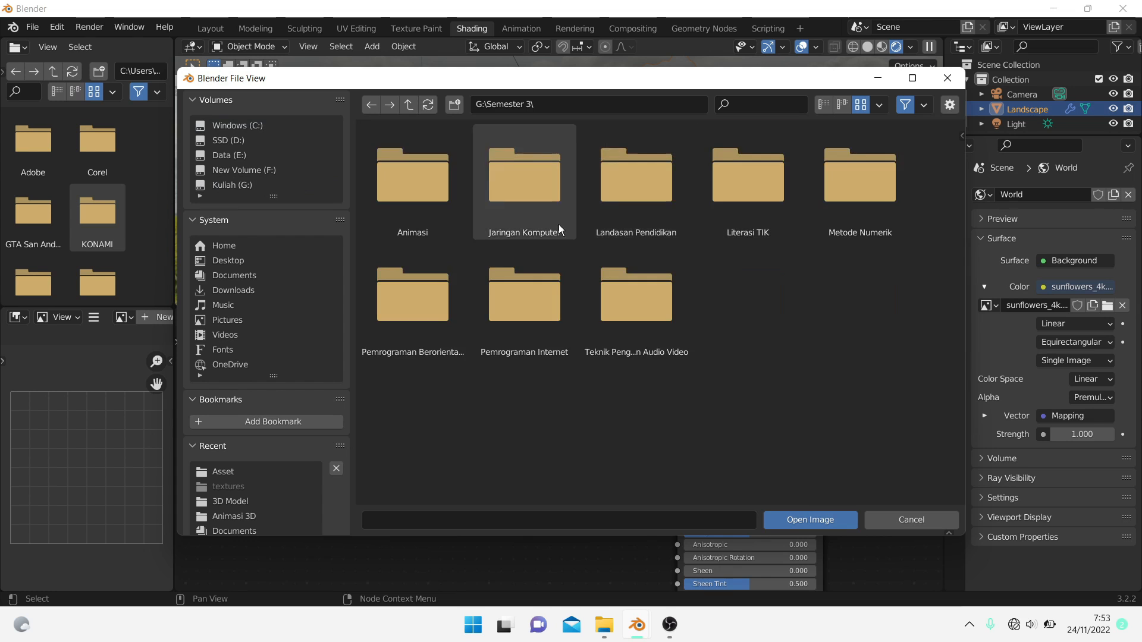
double_click(423, 194)
double_click(531, 190)
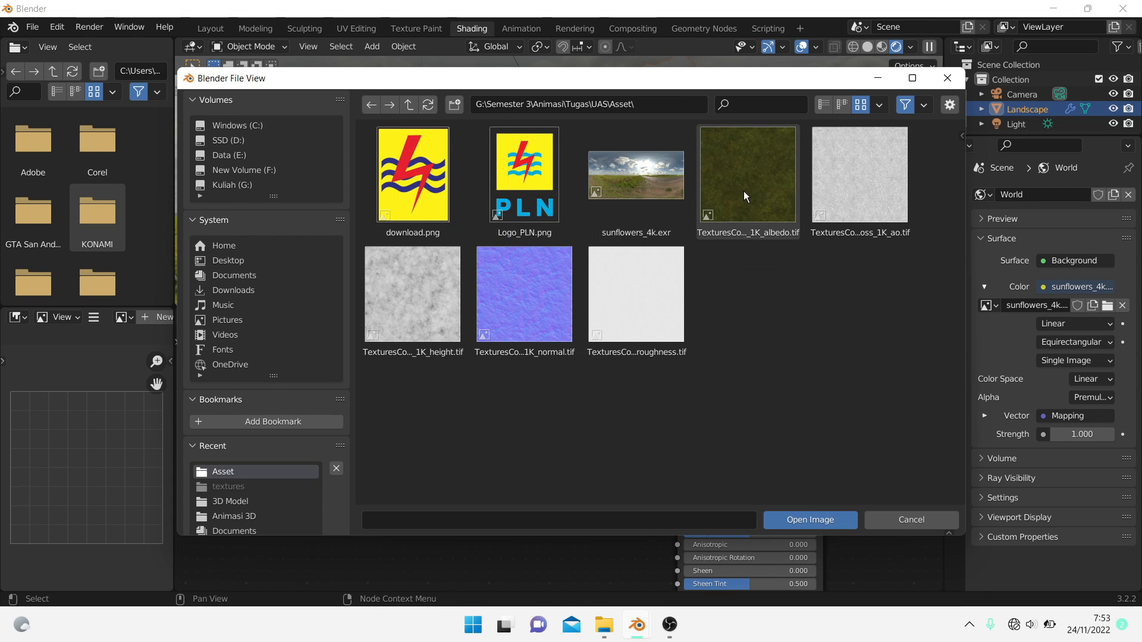
click(744, 191)
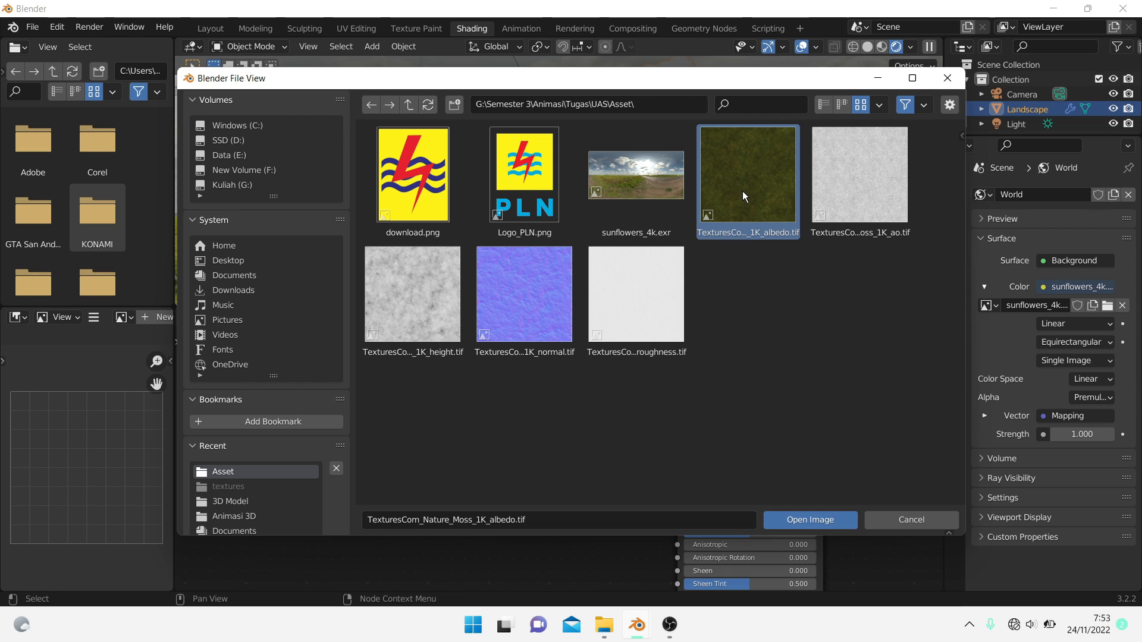
double_click(742, 191)
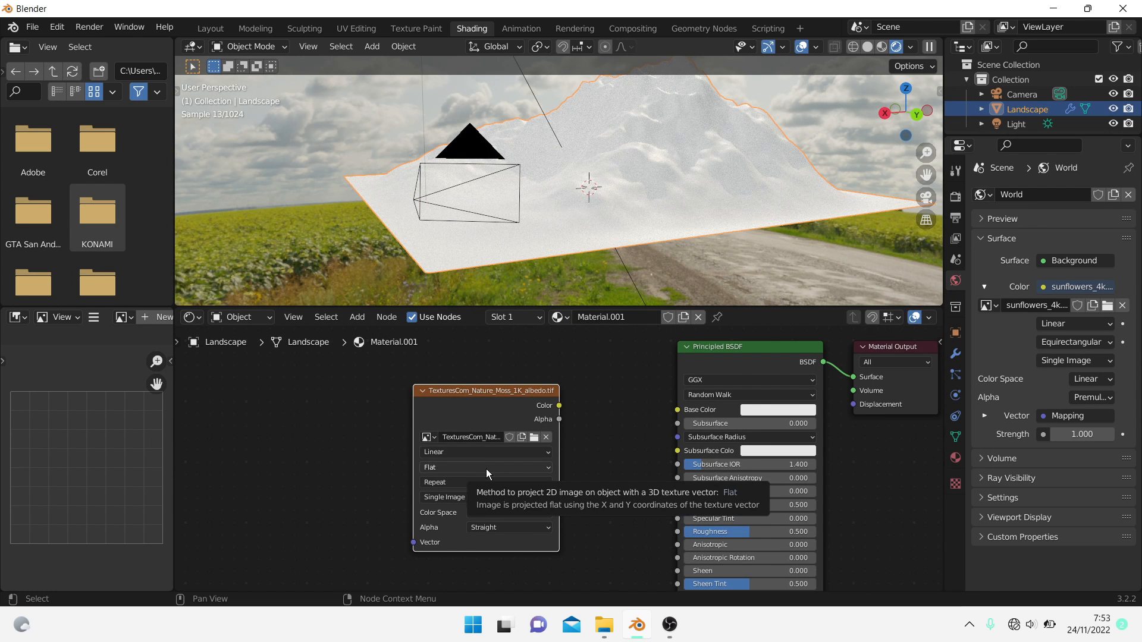
- Connect the moss albedo texture's Color output to the Principled BSDF's Base Color and inspect the landscape
drag(559, 406, 678, 410)
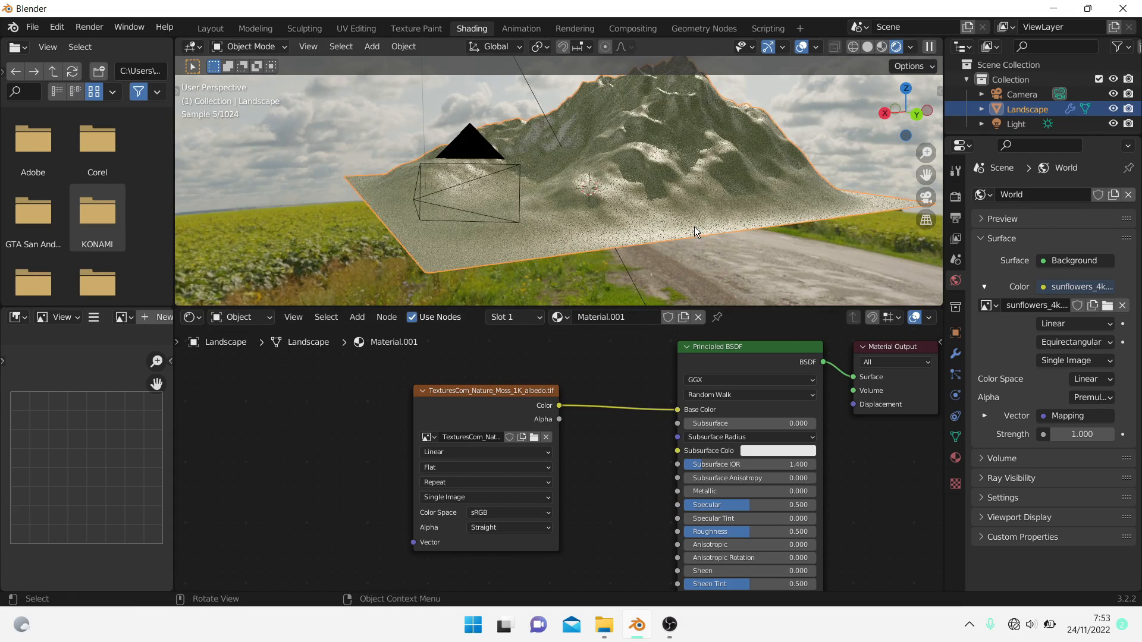
scroll(757, 152, up, 3)
scroll(765, 132, up, 3)
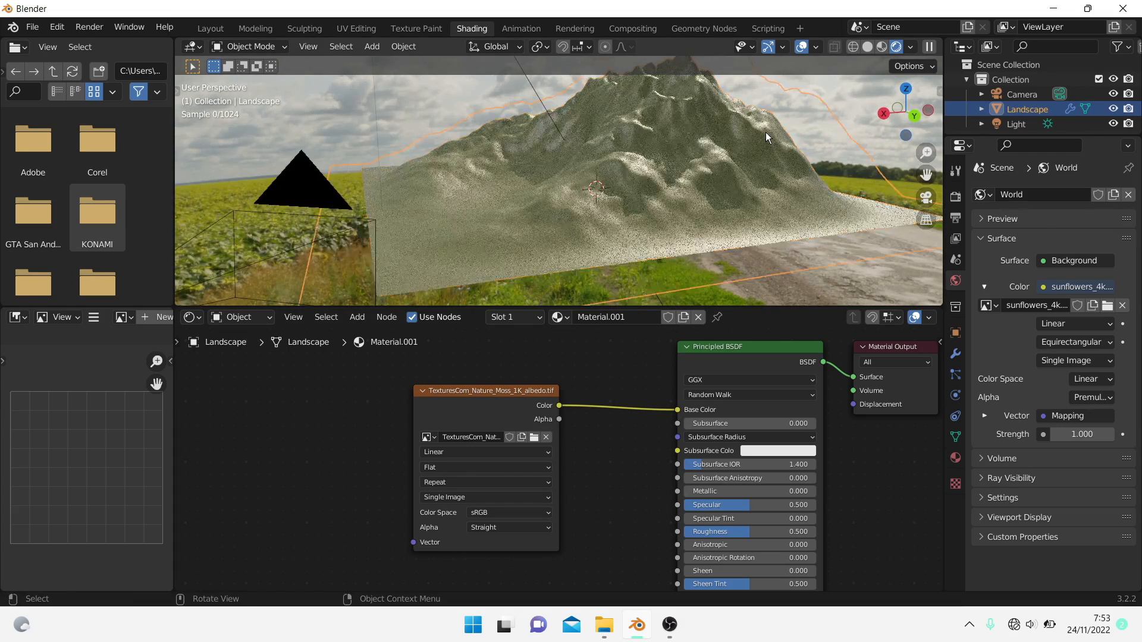
middle_drag(772, 125, 775, 121)
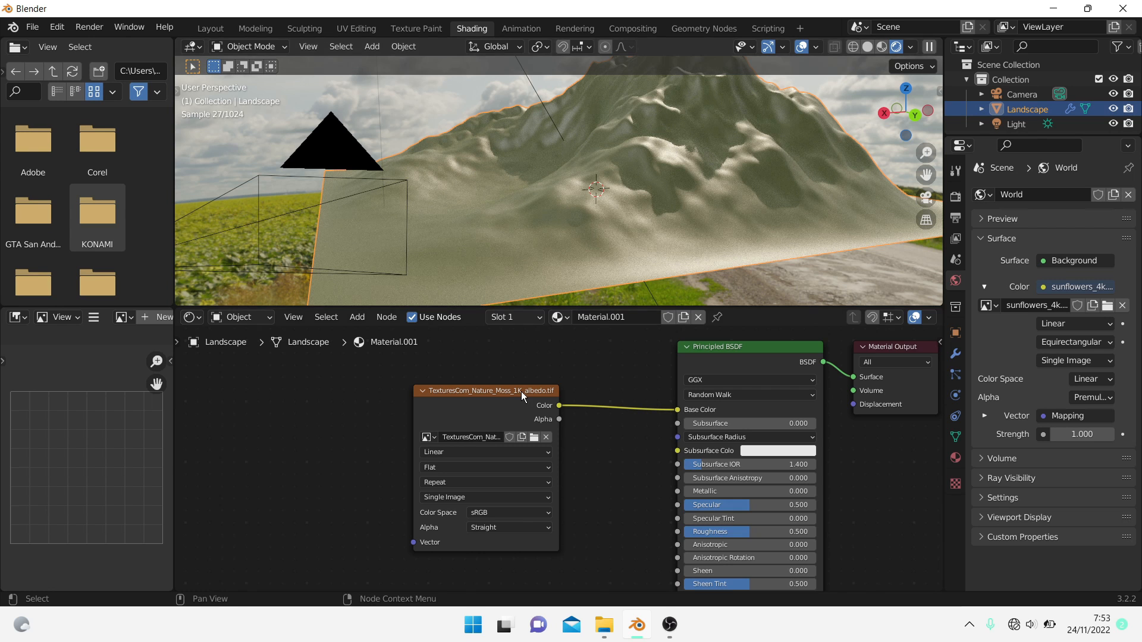
- Add connected Texture Coordinate and Mapping nodes to the moss albedo texture with Node Wrangler
click(488, 389)
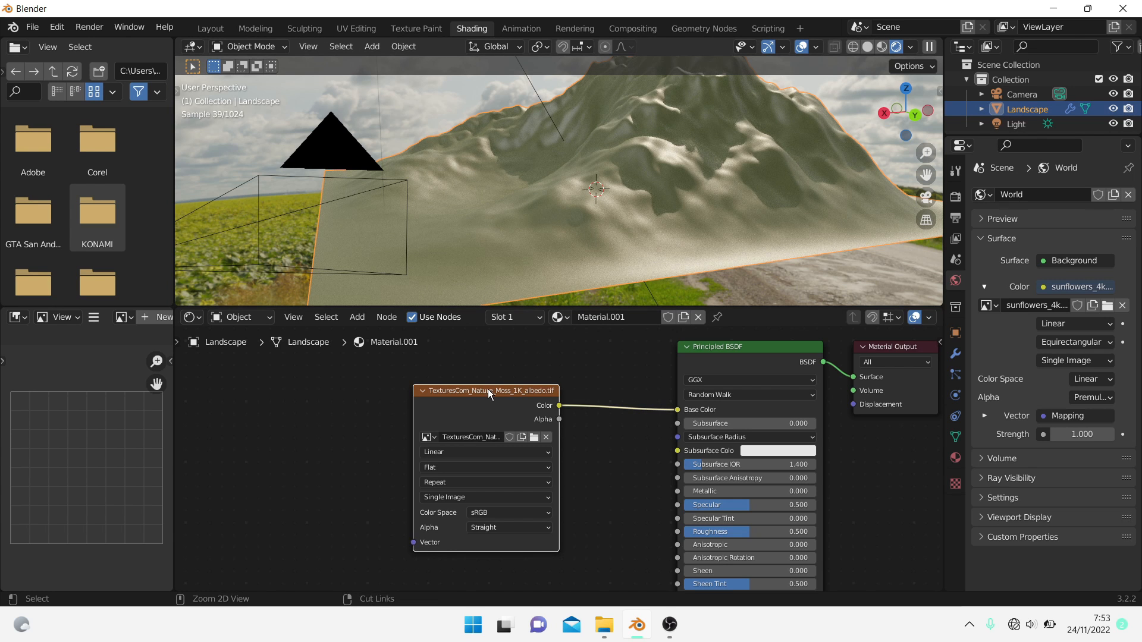
key(ctrl+t)
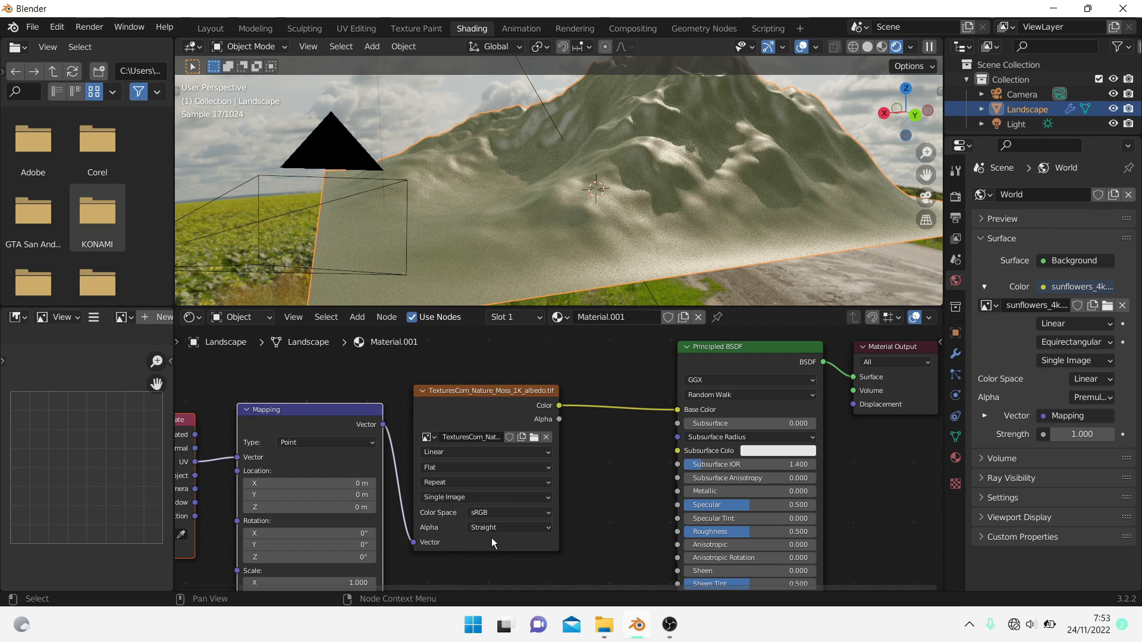
middle_drag(610, 530, 716, 419)
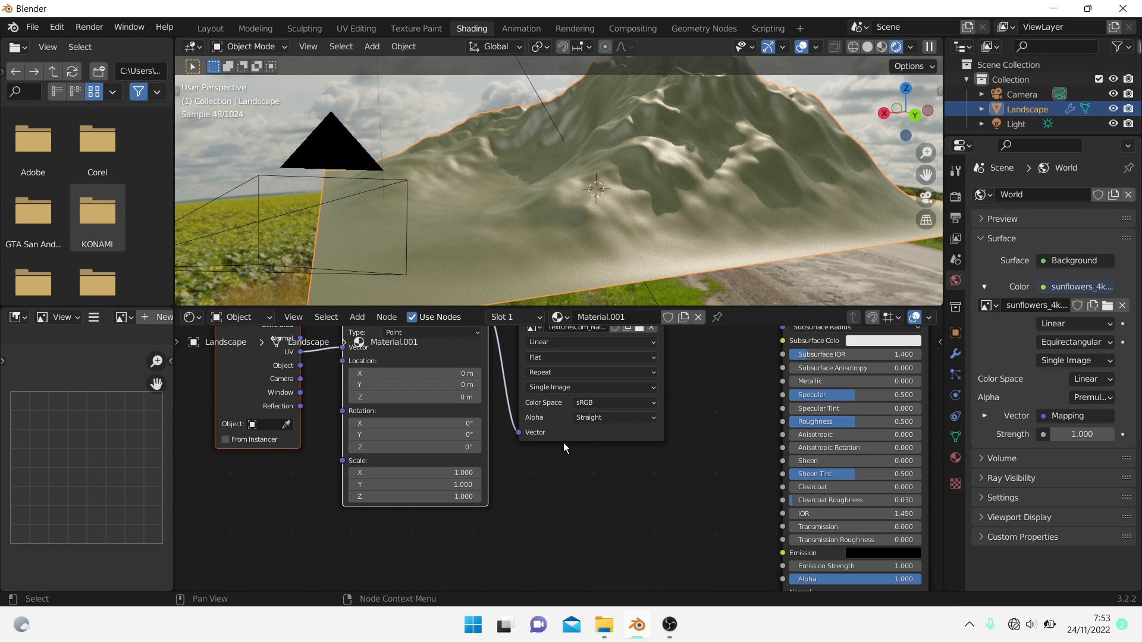
- Set the Mapping node's X, Y and Z scale to 18 and check the texture on the landscape
click(461, 473)
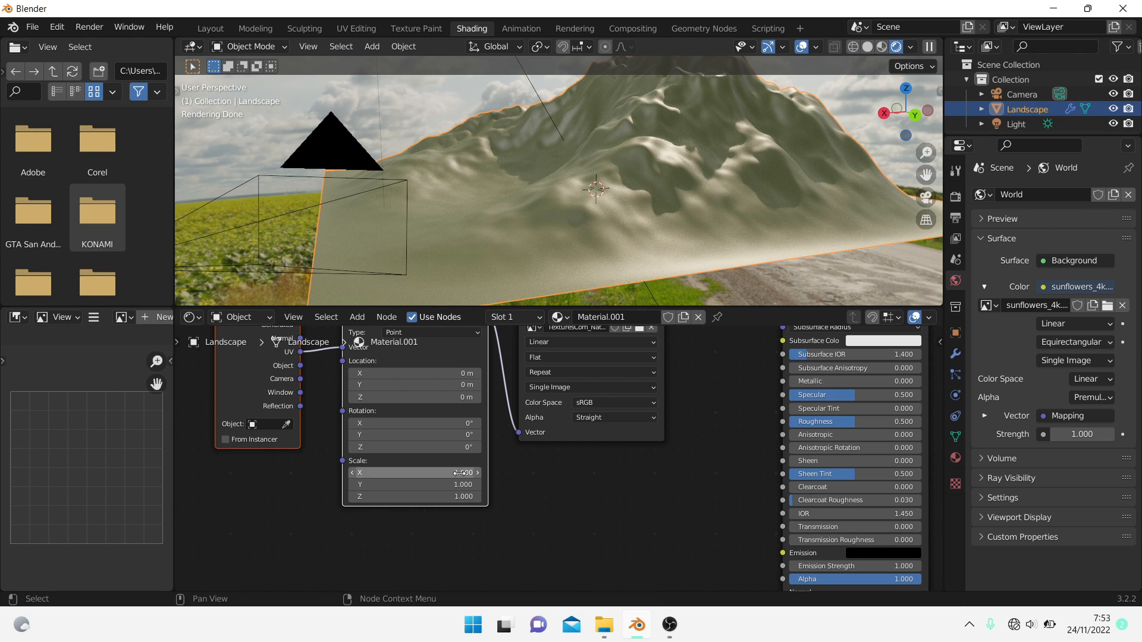
text(18)
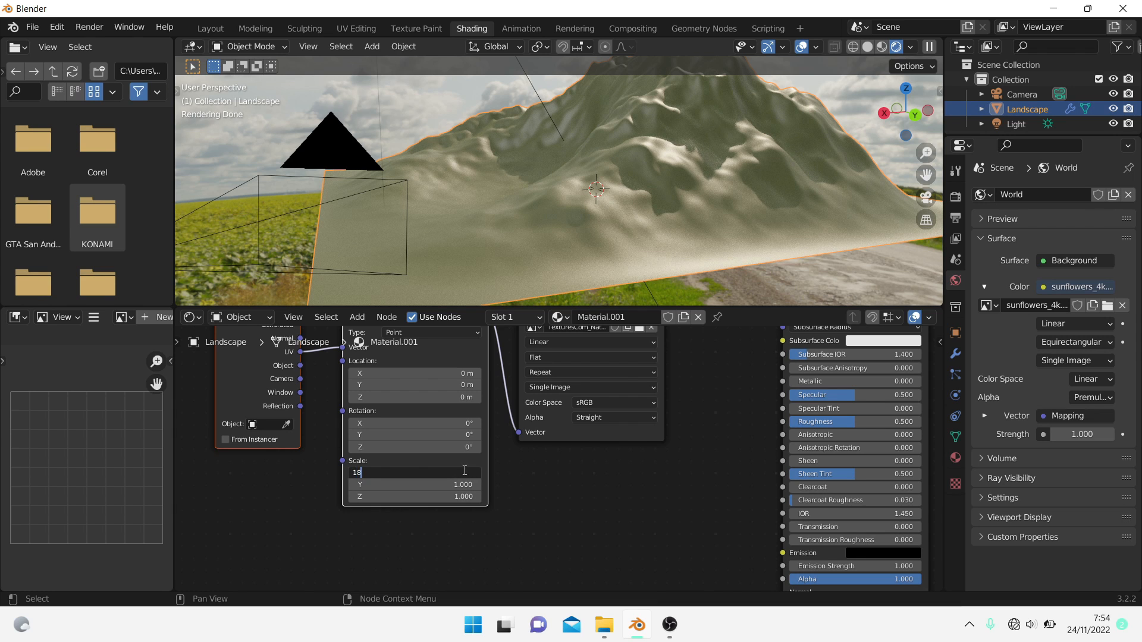
key(Return)
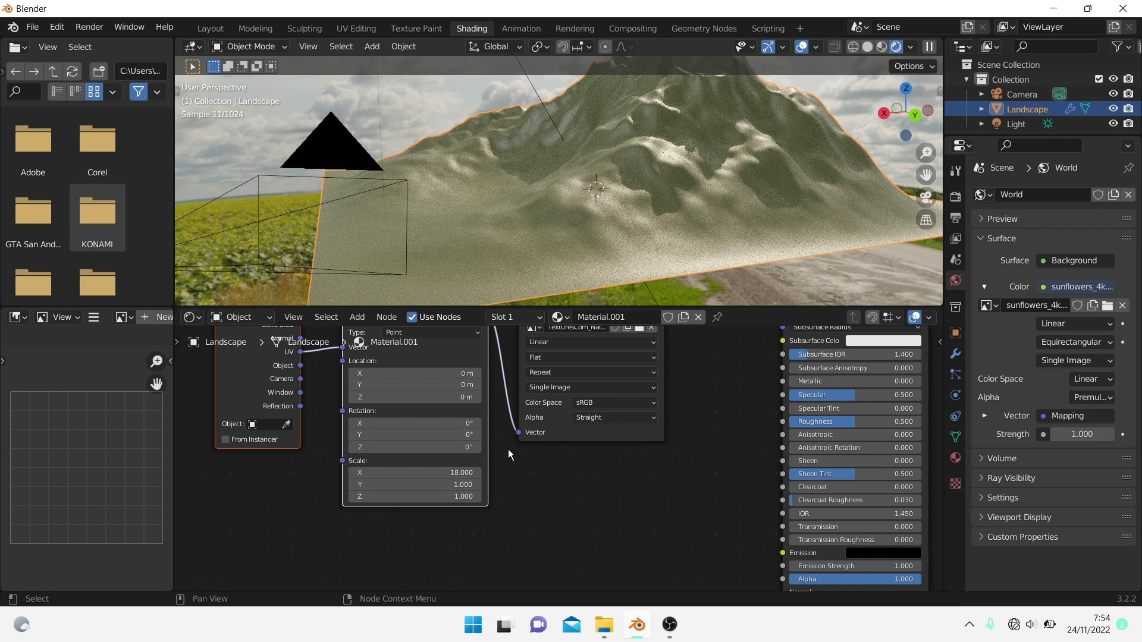
click(468, 496)
text(18)
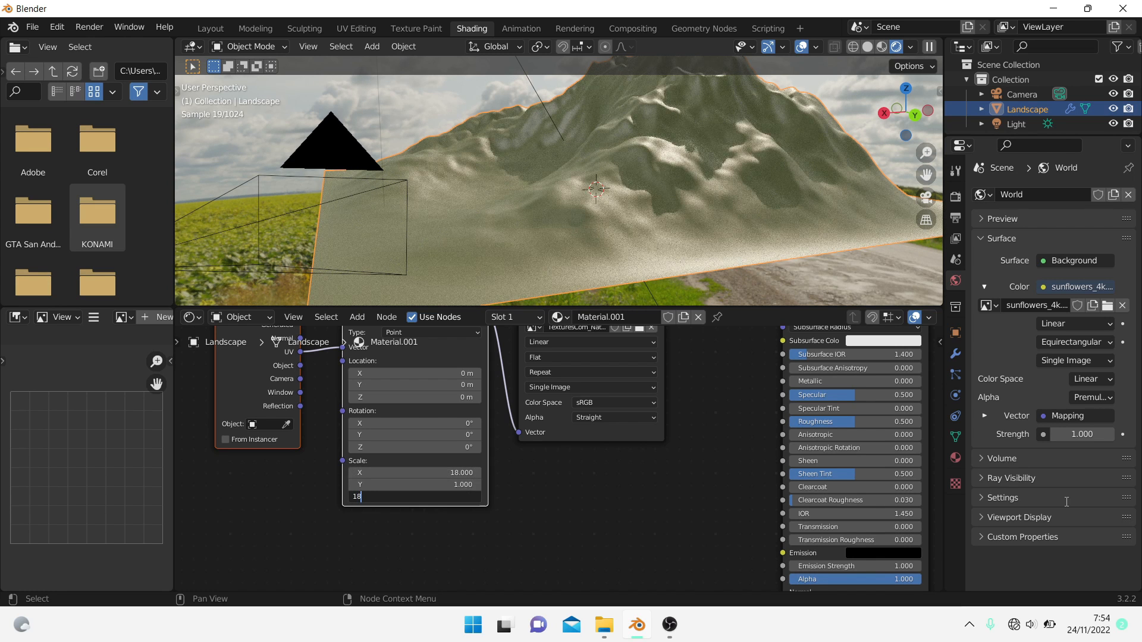
key(Return)
click(466, 483)
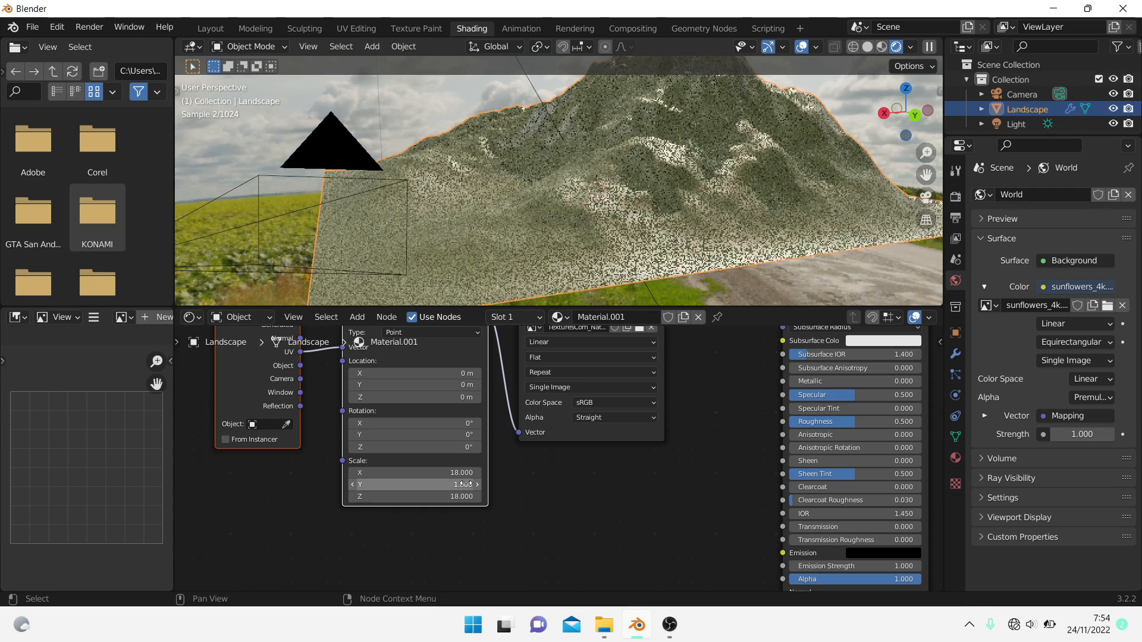
text(18)
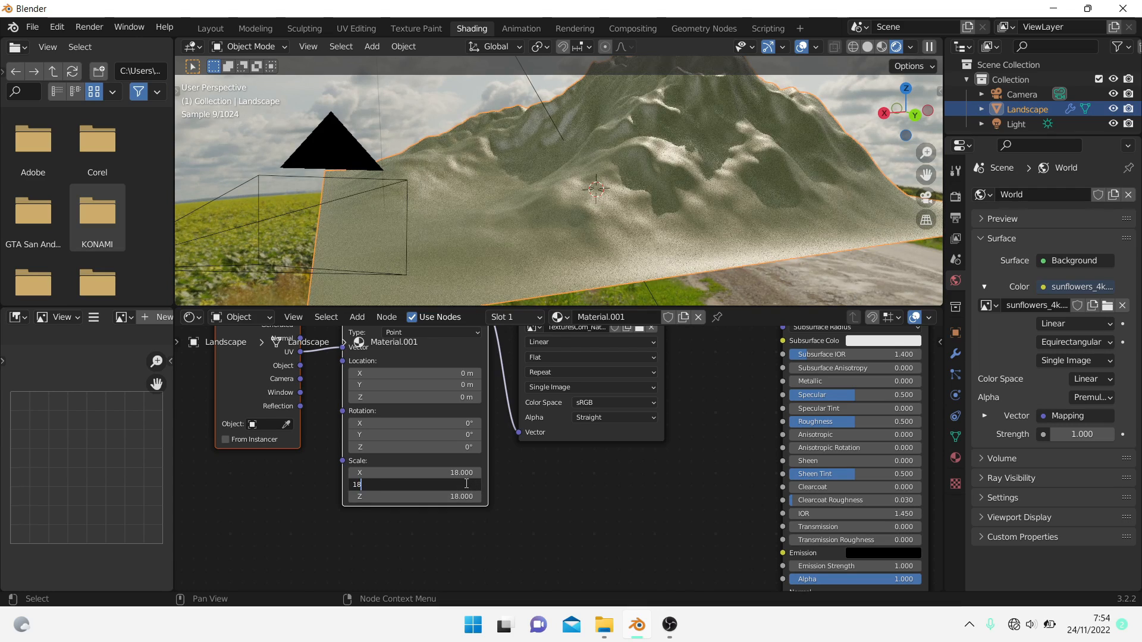
key(Return)
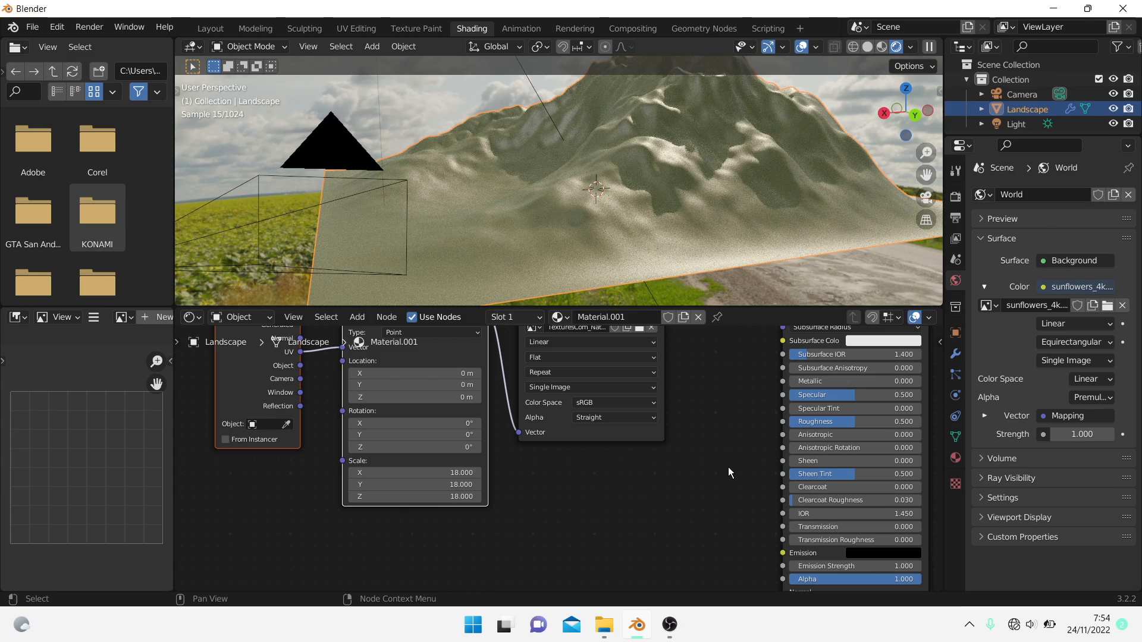
scroll(633, 160, down, 1)
scroll(652, 151, up, 5)
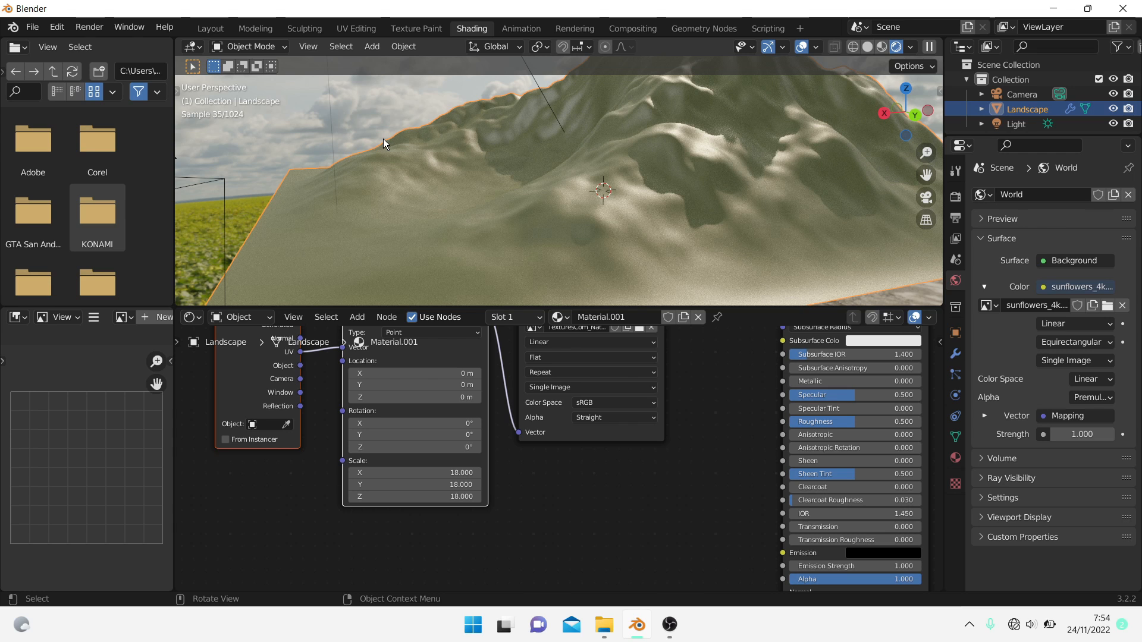
- Enclose the moss albedo texture node in a new frame
scroll(715, 399, down, 3)
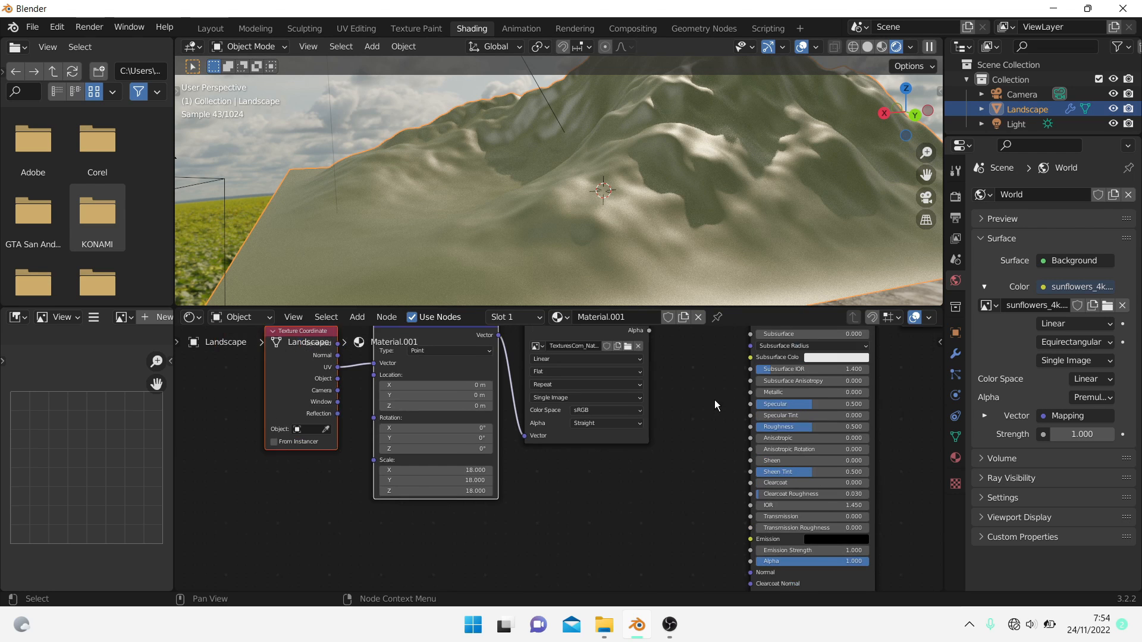
middle_drag(715, 399, 710, 431)
click(566, 352)
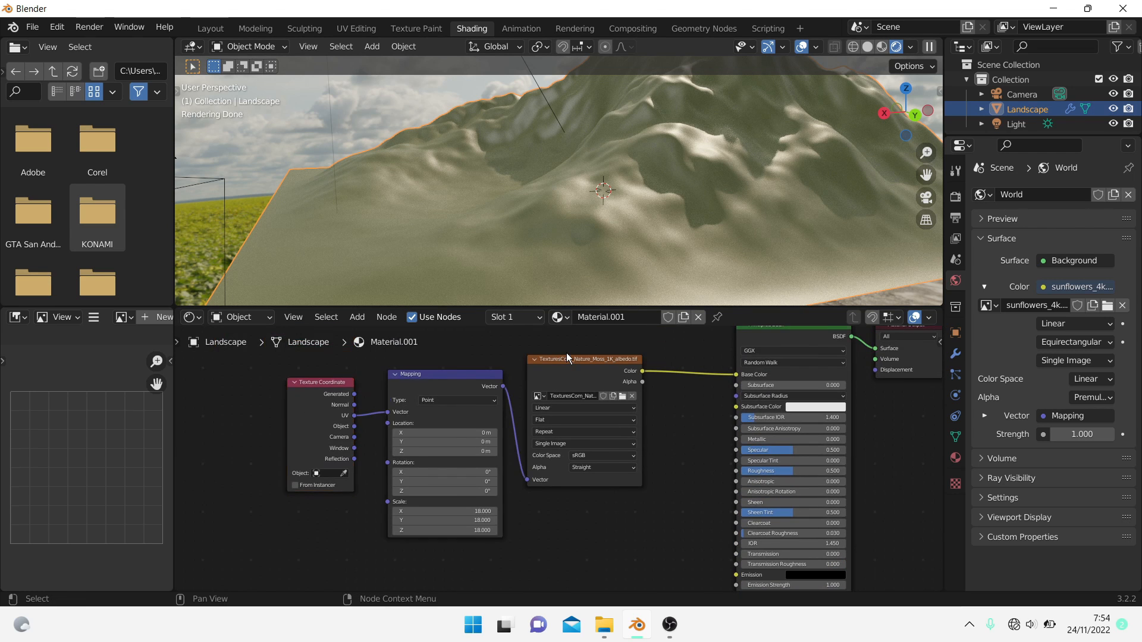
click(567, 356)
key(ctrl+j)
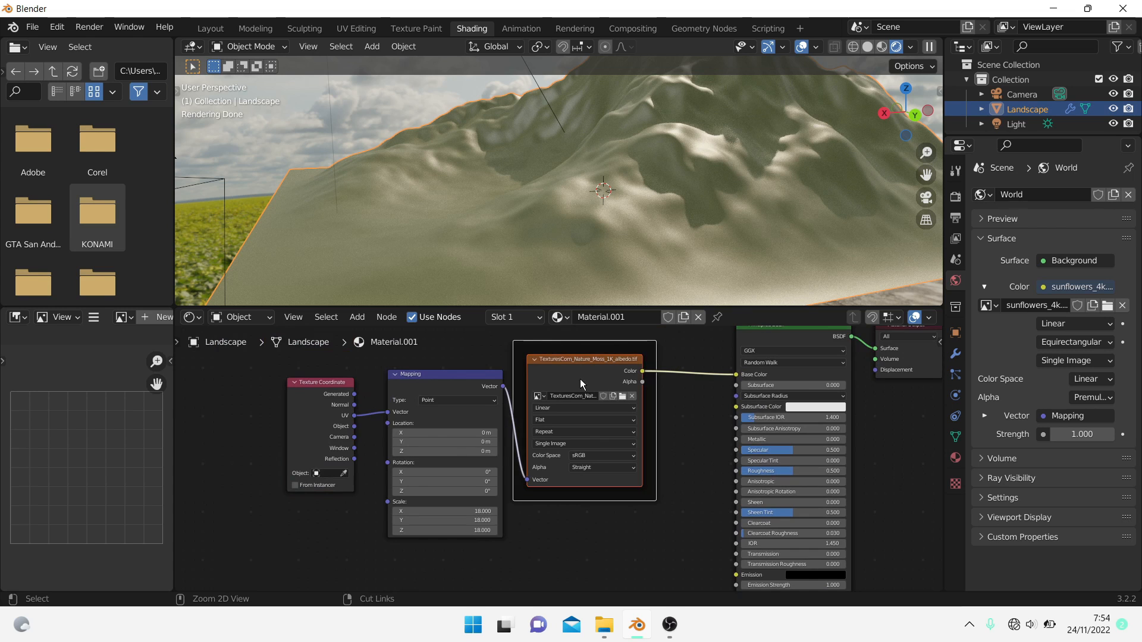
- Duplicate the moss albedo texture node and place the copy below the framed original
click(587, 359)
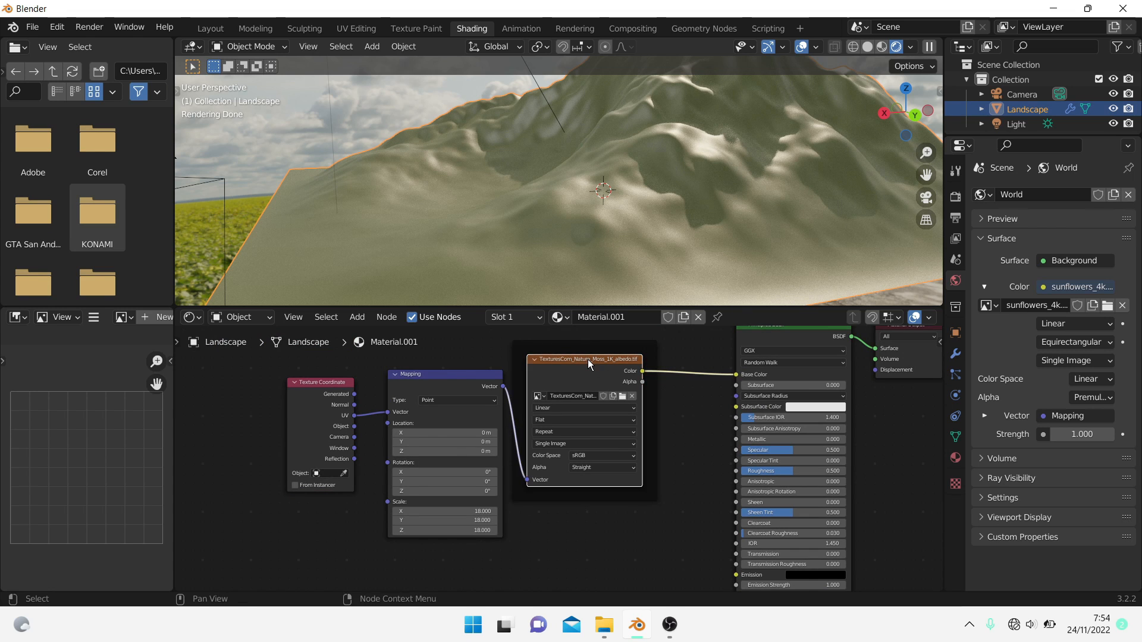
key(shift+d)
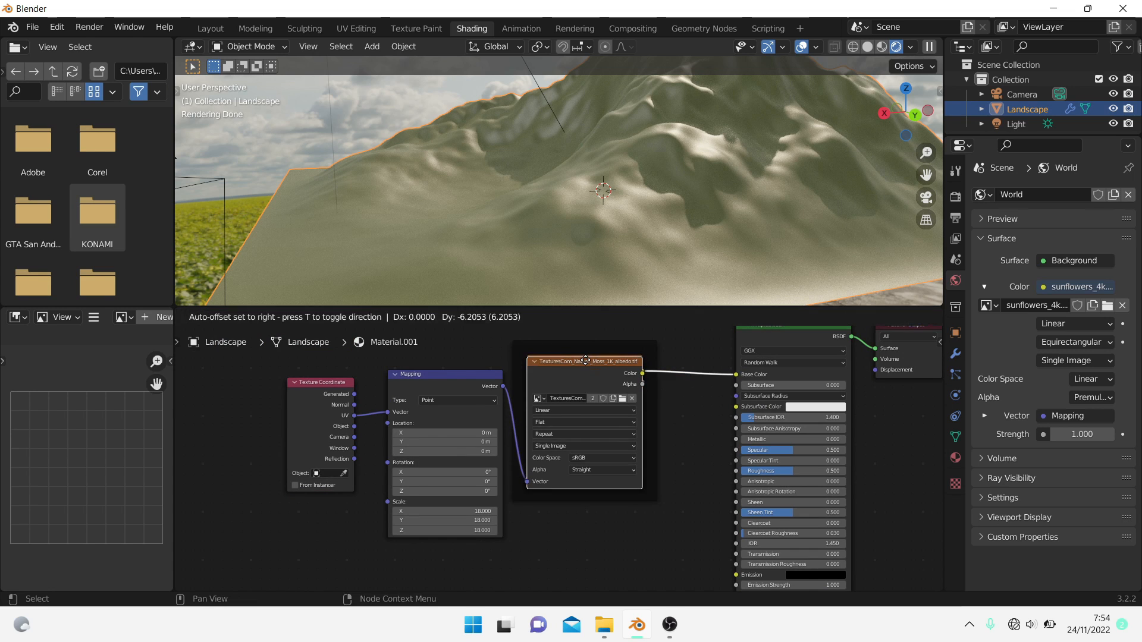
click(590, 509)
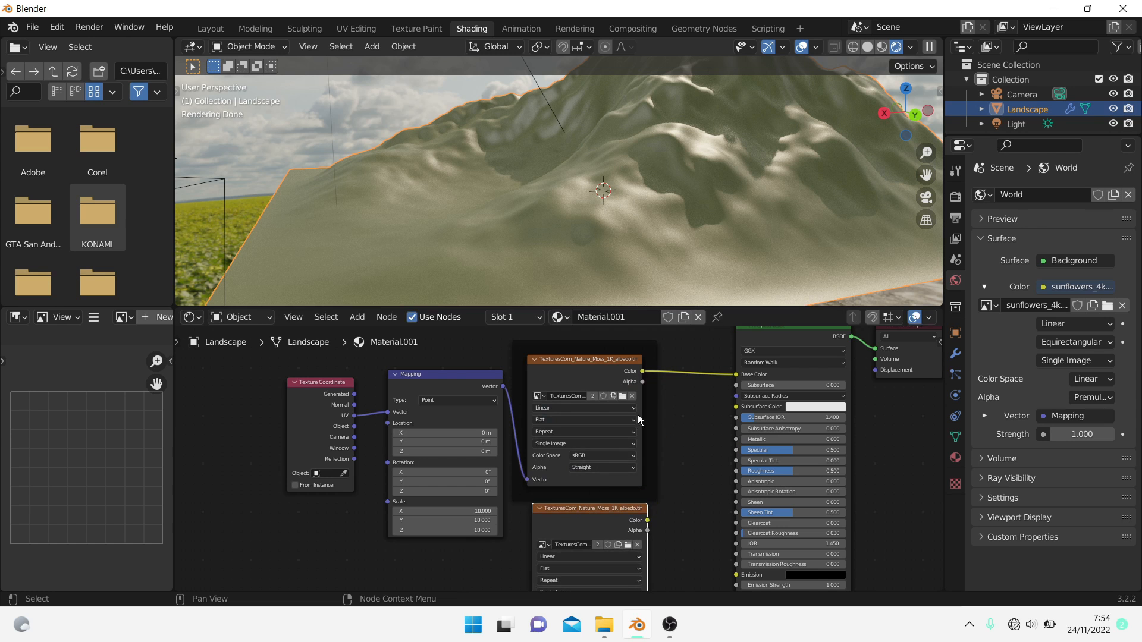
- Move the framed albedo texture node slightly upward, away from its duplicate
click(645, 421)
key(g)
mouse_move(659, 401)
mouse_down()
mouse_move(677, 394)
mouse_move(658, 390)
mouse_up()
click(709, 423)
scroll(644, 101, down, 3)
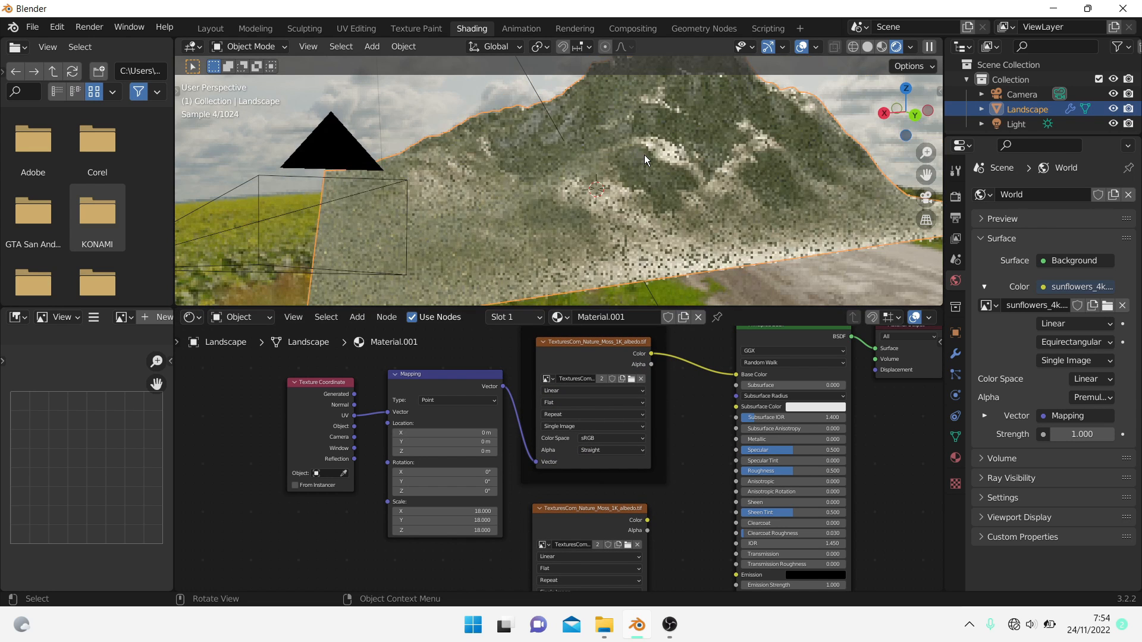
- Replace the image in the duplicated texture node with TexturesCom_Nature_Moss_1K_roughness.tif
middle_drag(691, 486, 659, 386)
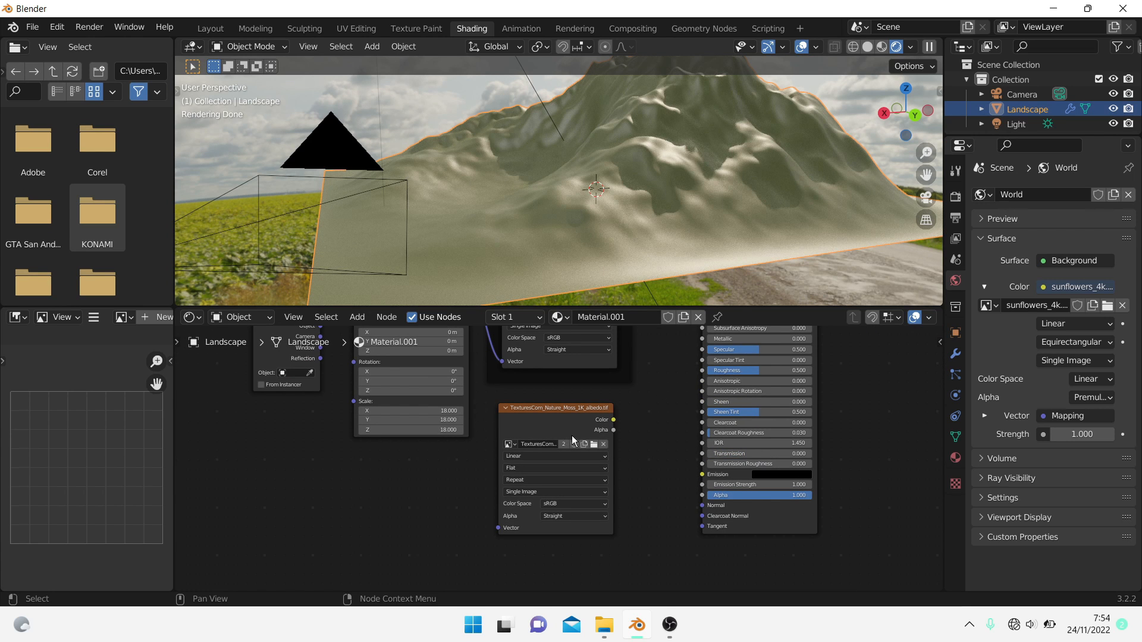
click(593, 443)
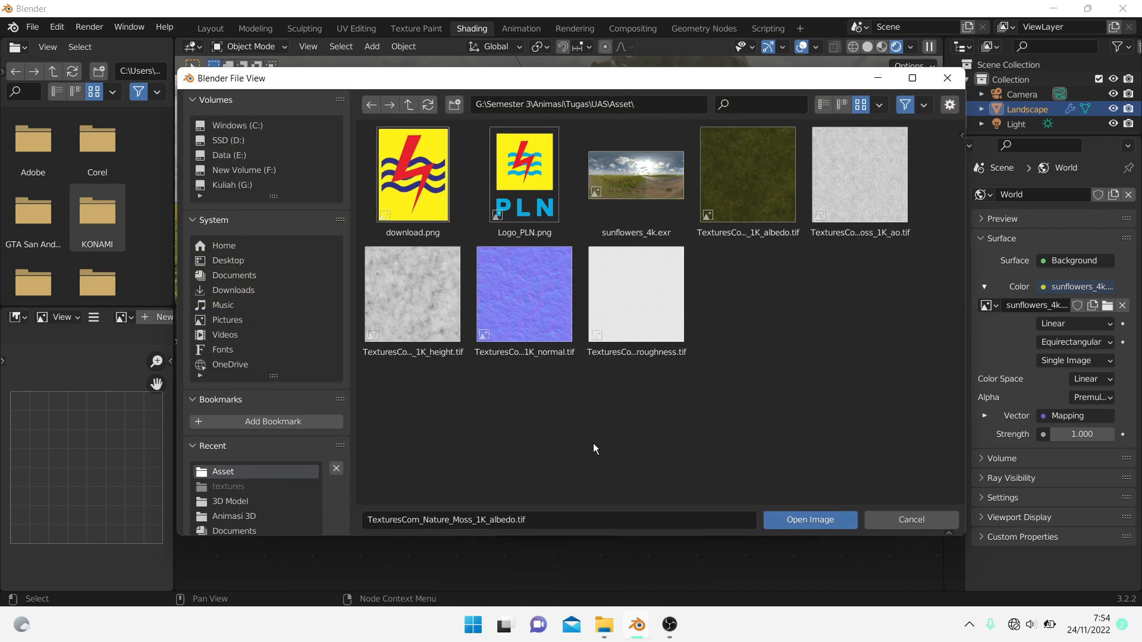
click(653, 291)
click(812, 521)
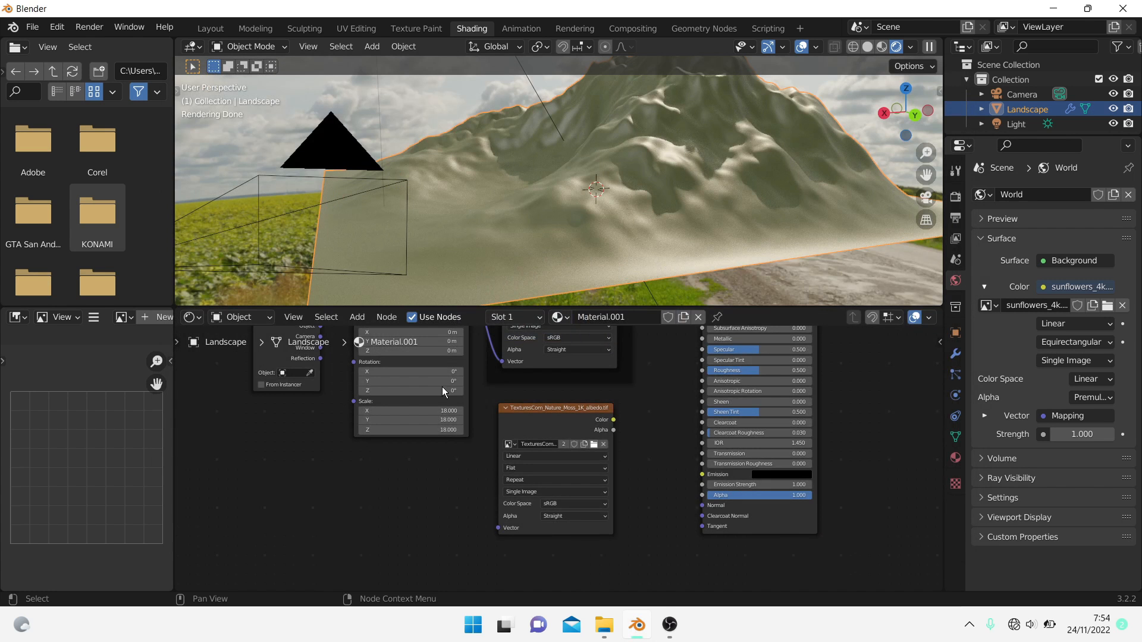
middle_drag(588, 364, 594, 405)
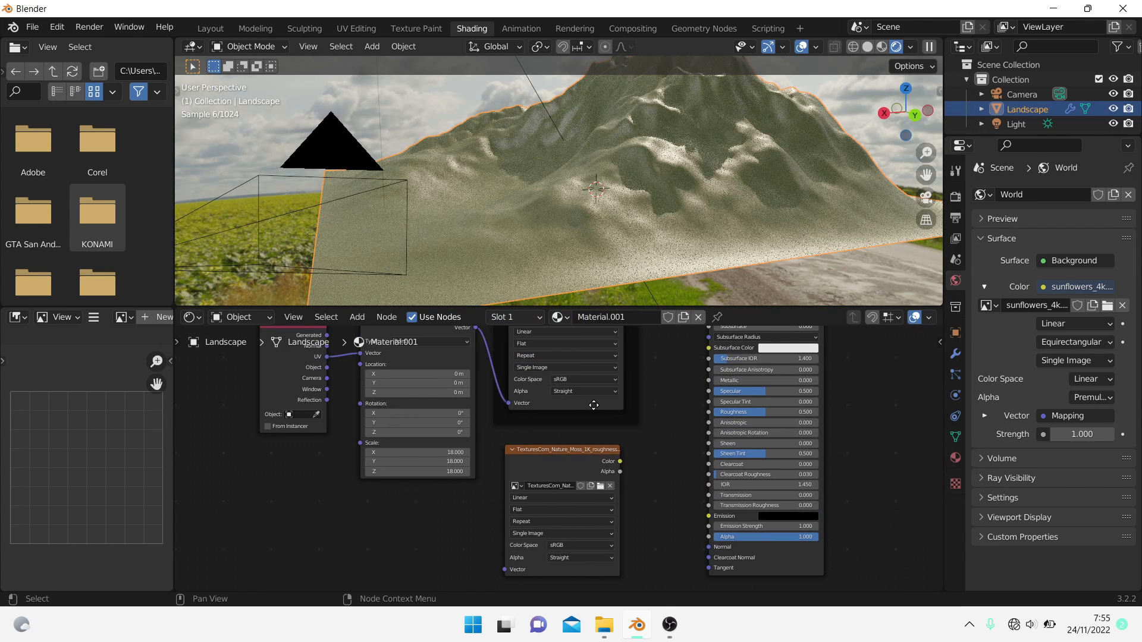
- Connect the Mapping node's Vector output to the roughness texture node and that texture's Color output to the Principled BSDF's Roughness input
drag(476, 327, 496, 508)
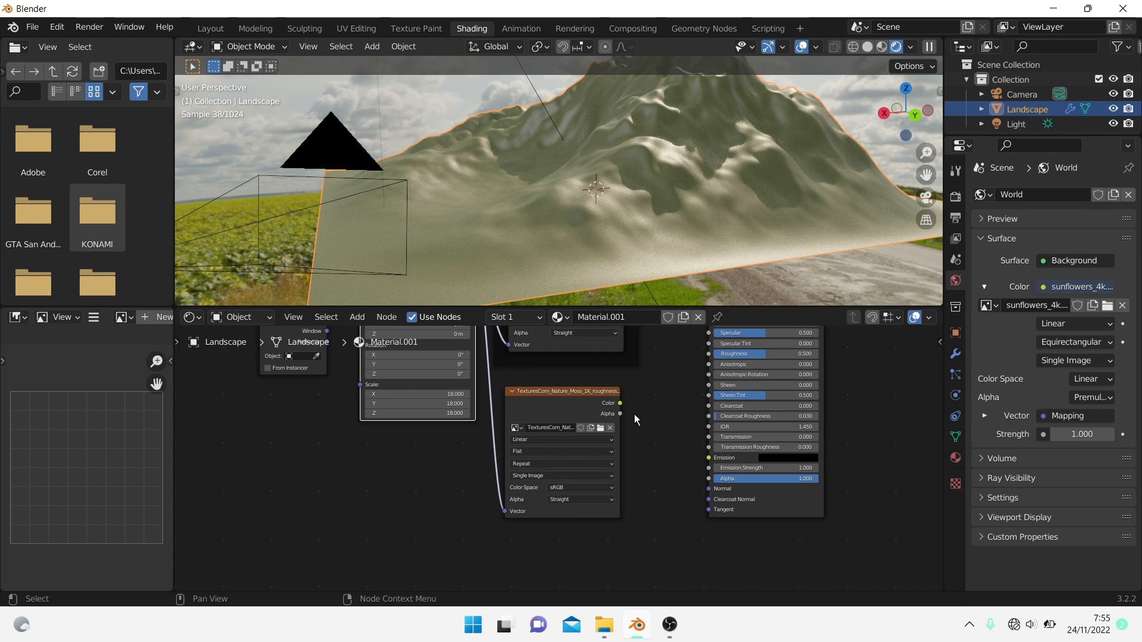
drag(619, 403, 706, 356)
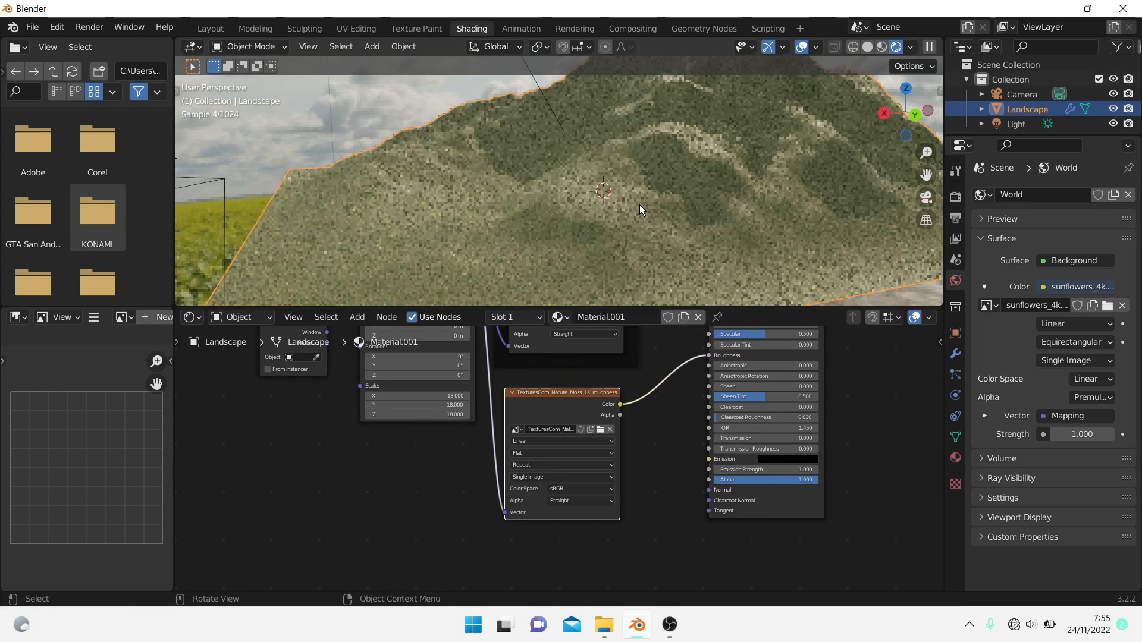
middle_drag(648, 373, 648, 434)
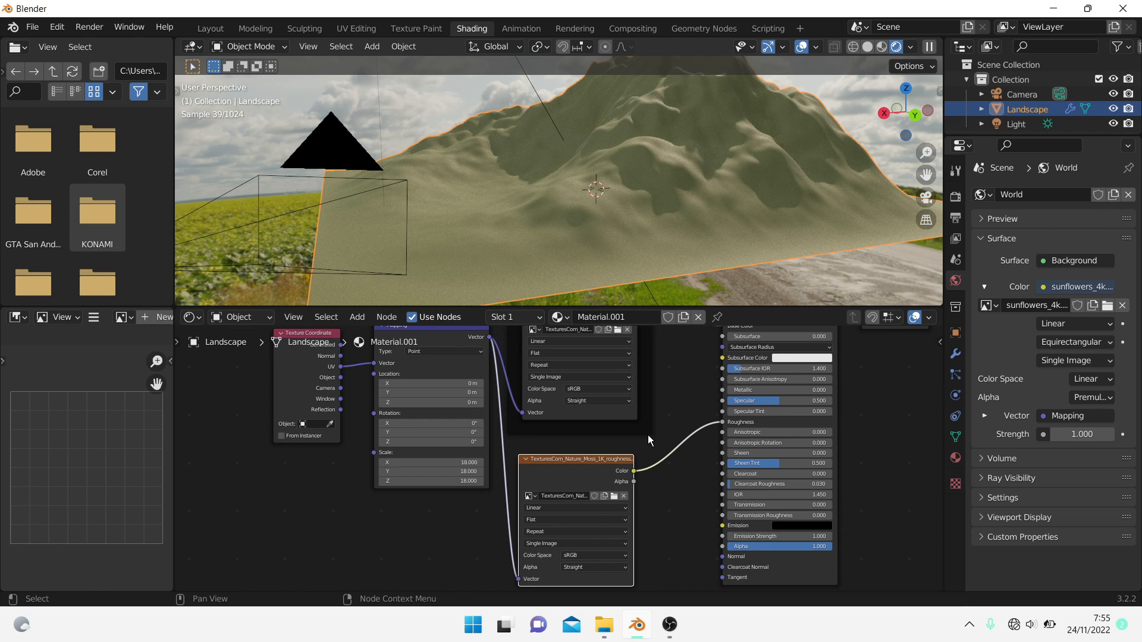
- Duplicate the moss roughness texture node and place the copy below the Mapping node
scroll(650, 502, down, 1)
scroll(636, 488, down, 2)
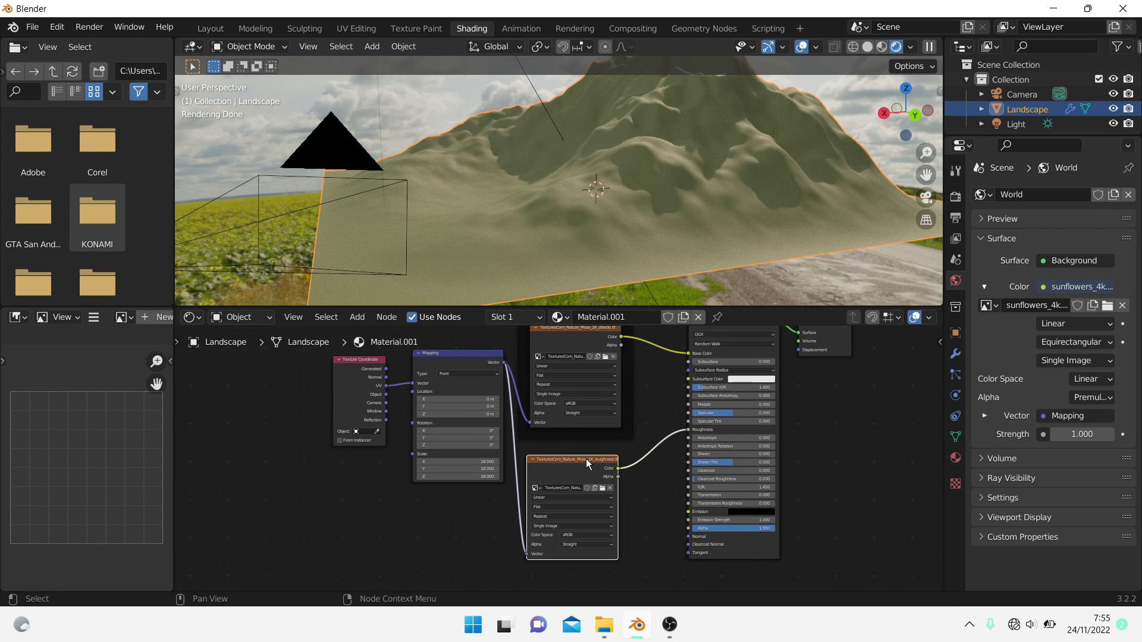
key(shift+d)
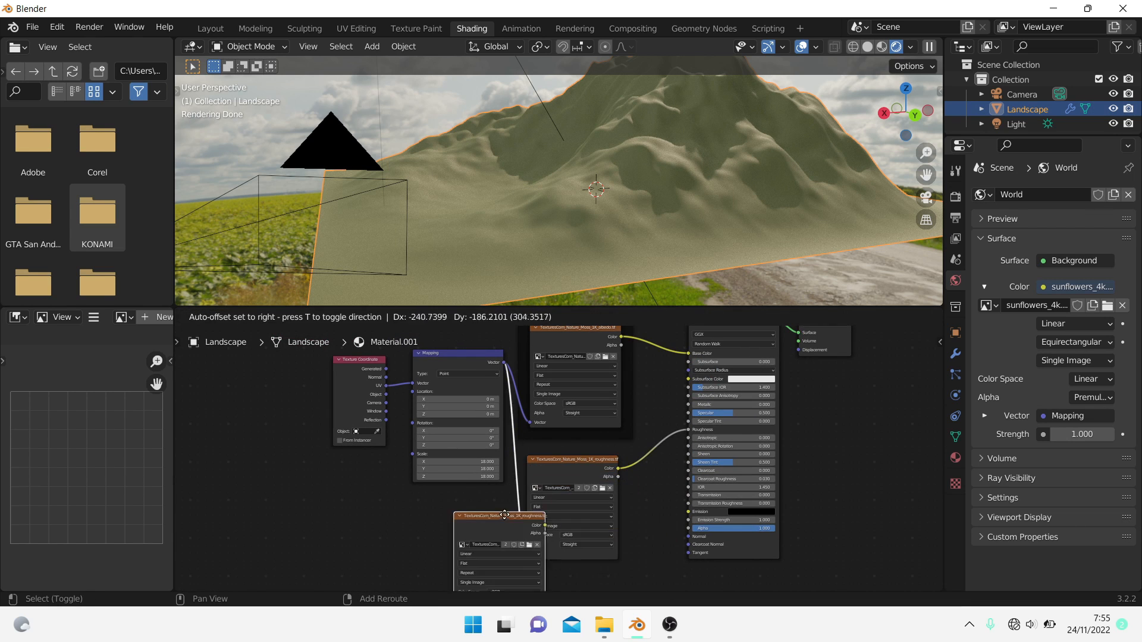
click(472, 509)
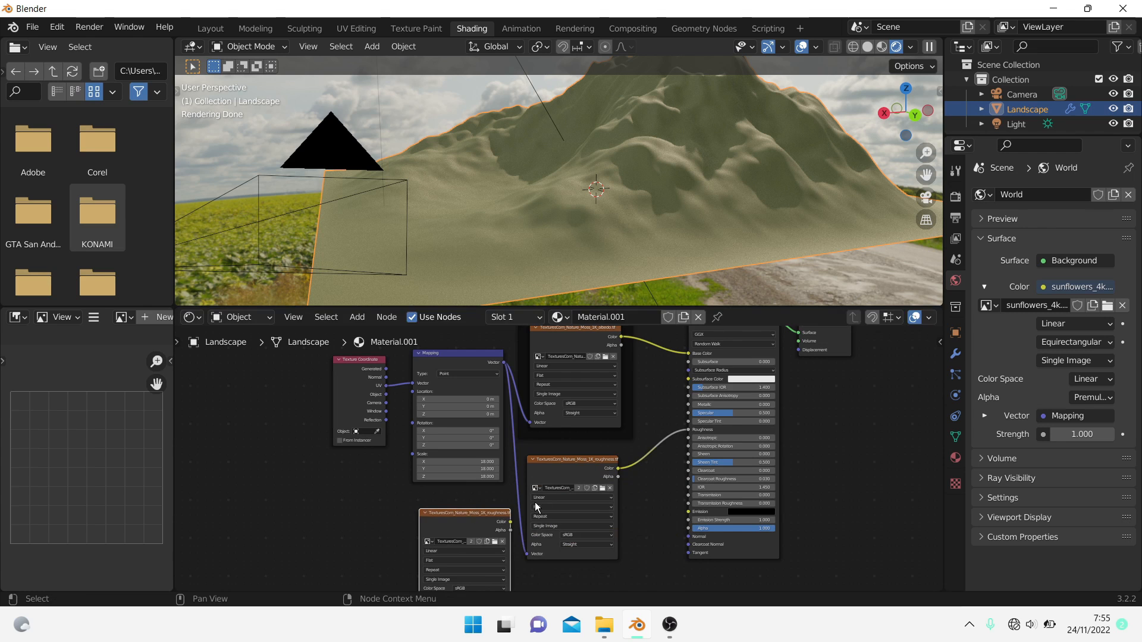
- Load TexturesCom_Nature_Moss_1K_normal.tif into the duplicated texture node and set its color space to Non-Color
scroll(530, 501, down, 2)
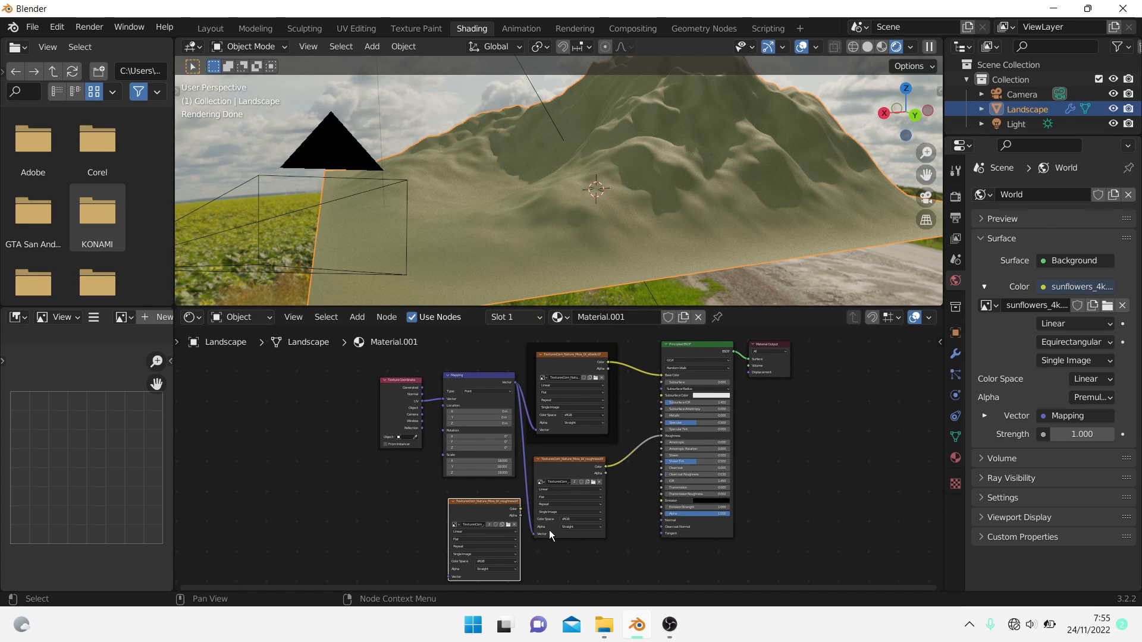
scroll(509, 534, up, 3)
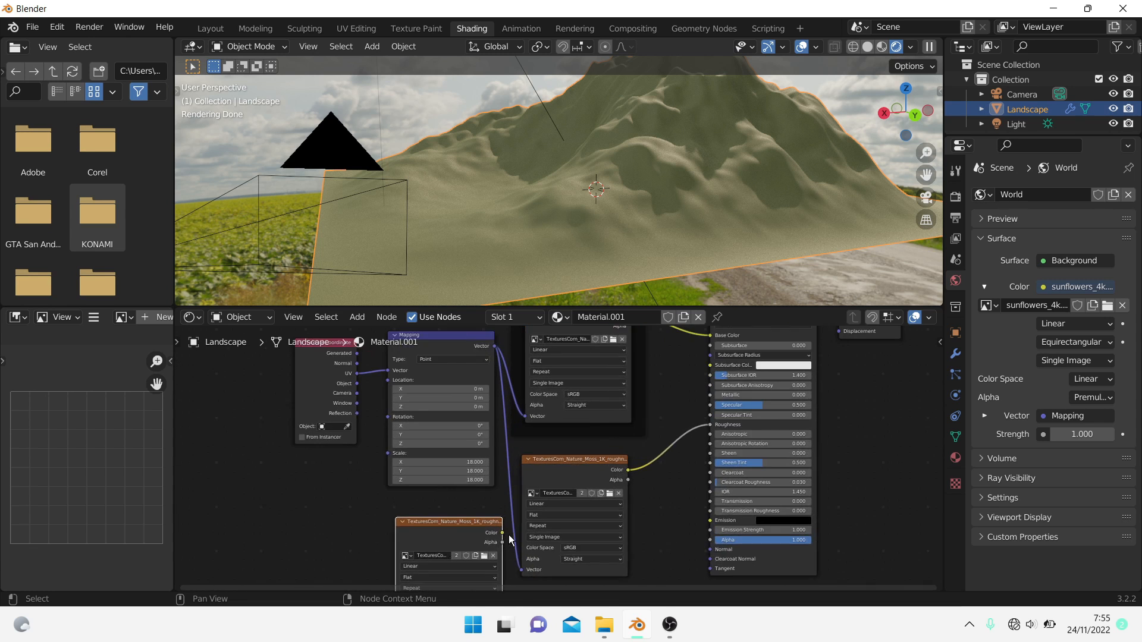
shift+middle_drag(509, 533, 520, 405)
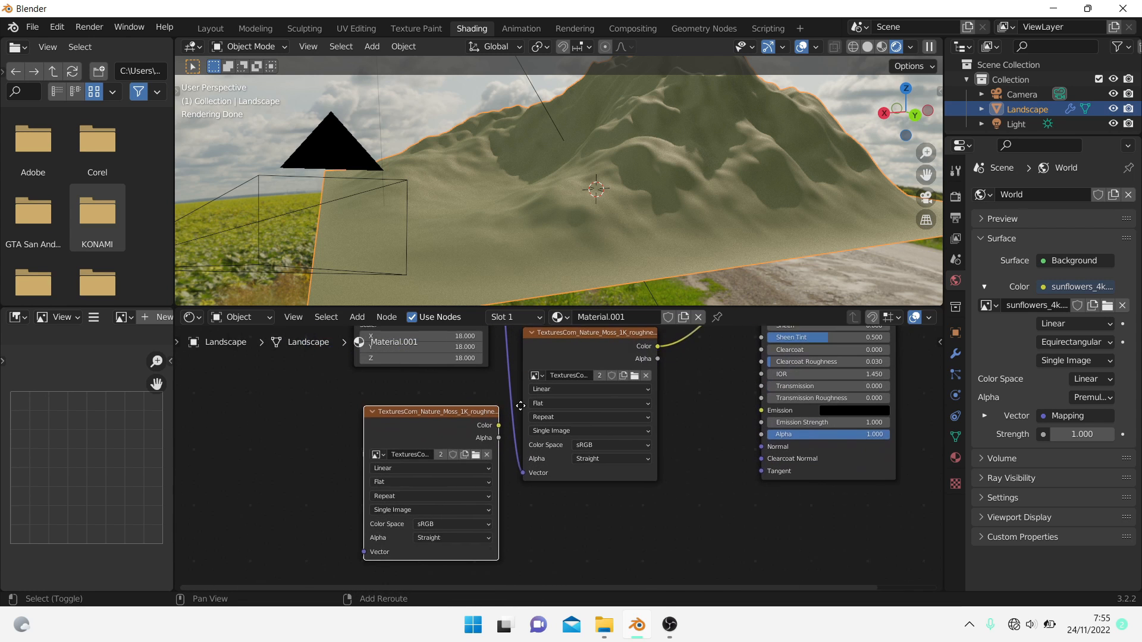
click(475, 454)
click(512, 323)
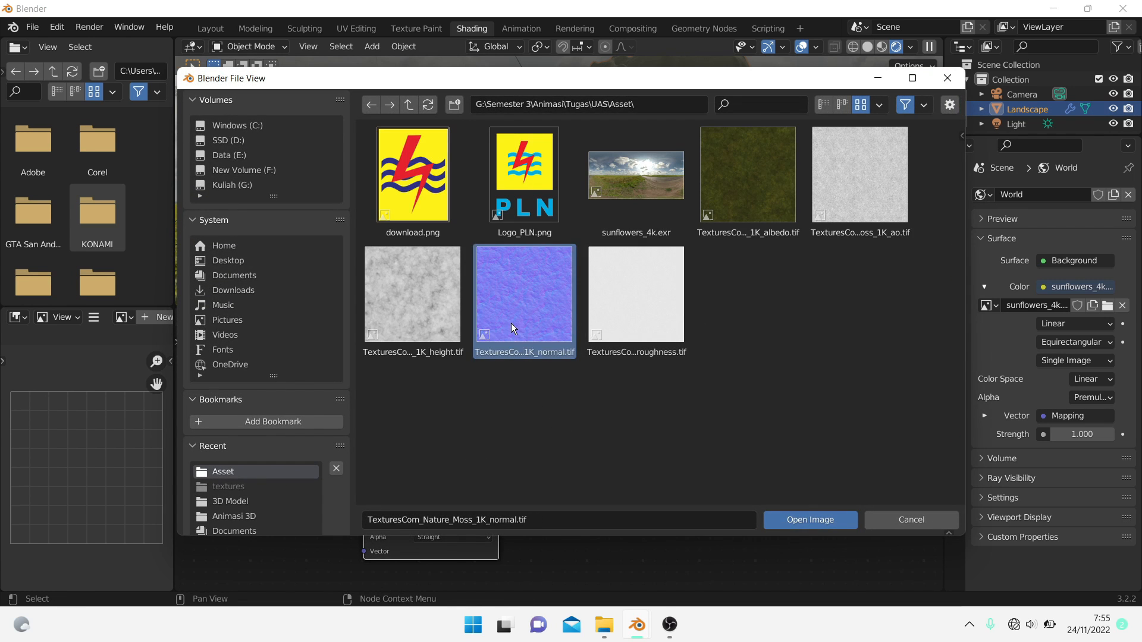
click(798, 516)
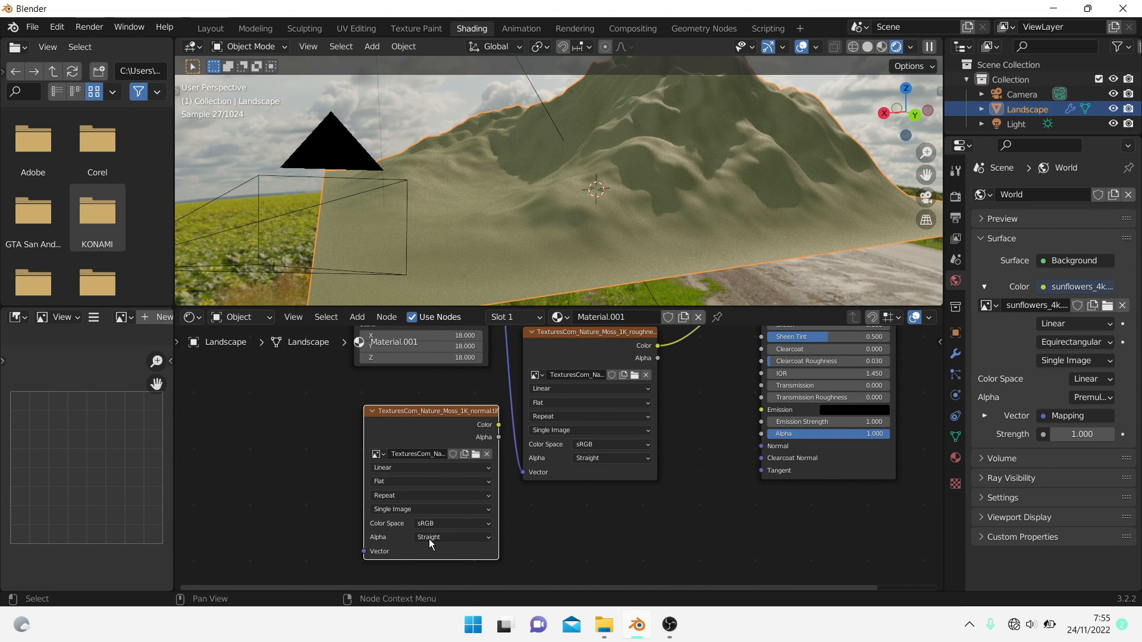
click(444, 526)
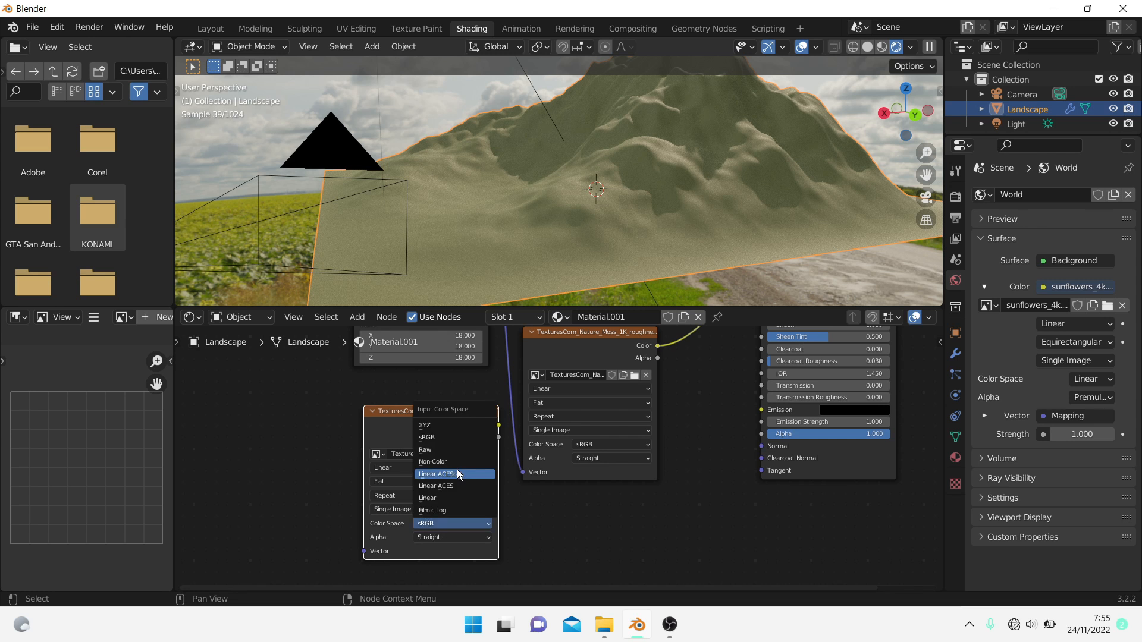
click(457, 469)
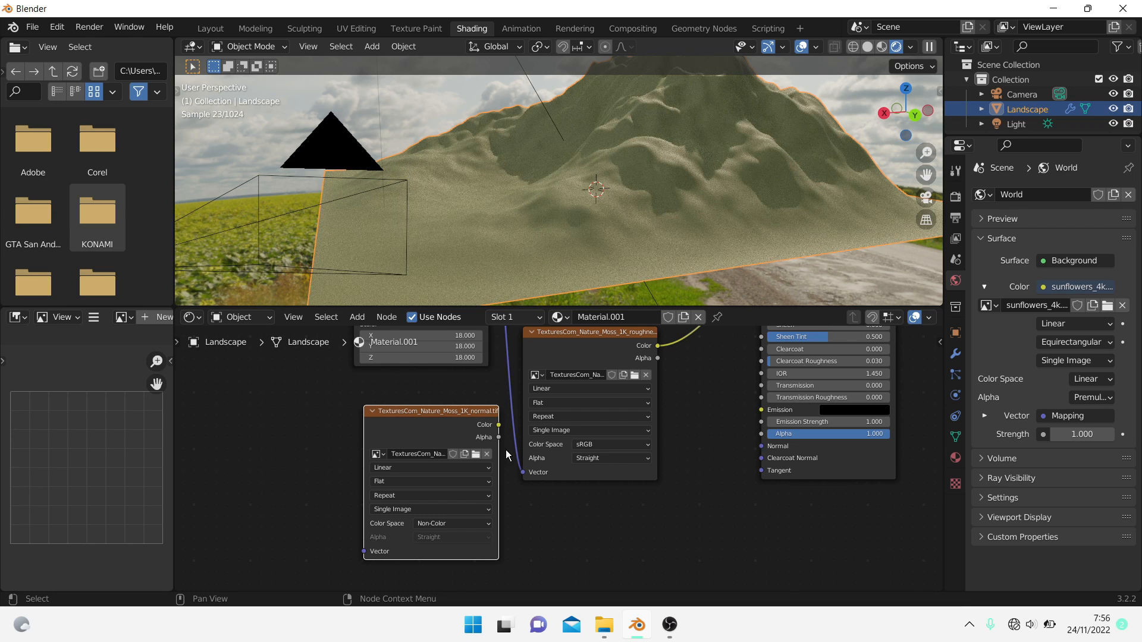
- Shift the moss normal texture node below the roughness texture, then duplicate it and place the copy beside it
scroll(519, 451, down, 1)
middle_drag(519, 452, 516, 400)
drag(468, 363, 497, 433)
click(562, 450)
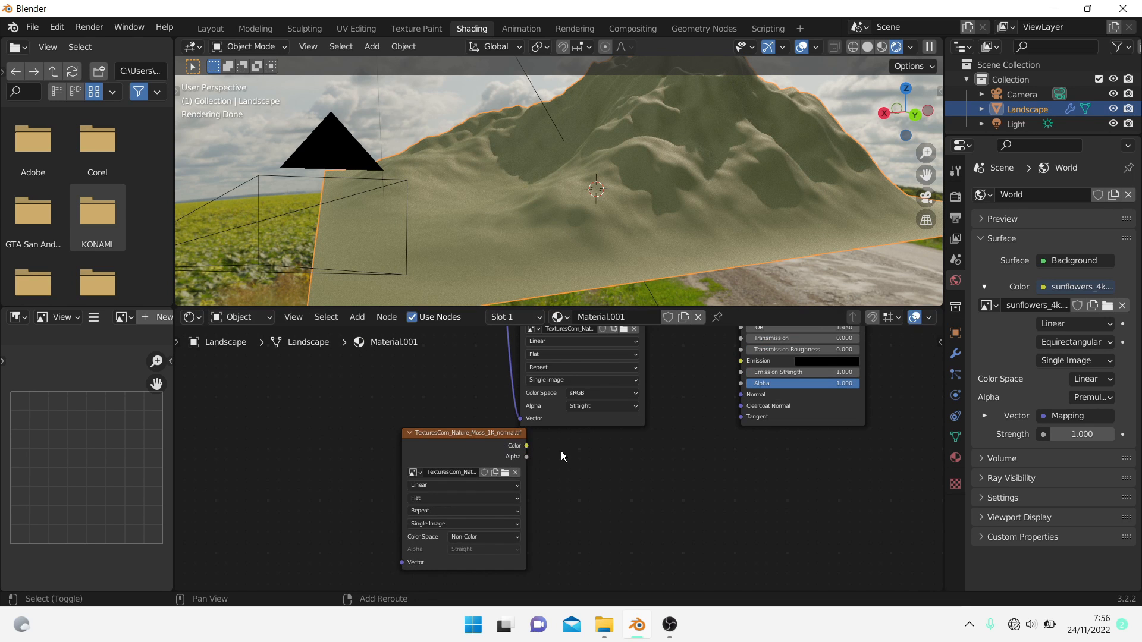
key(shift+d)
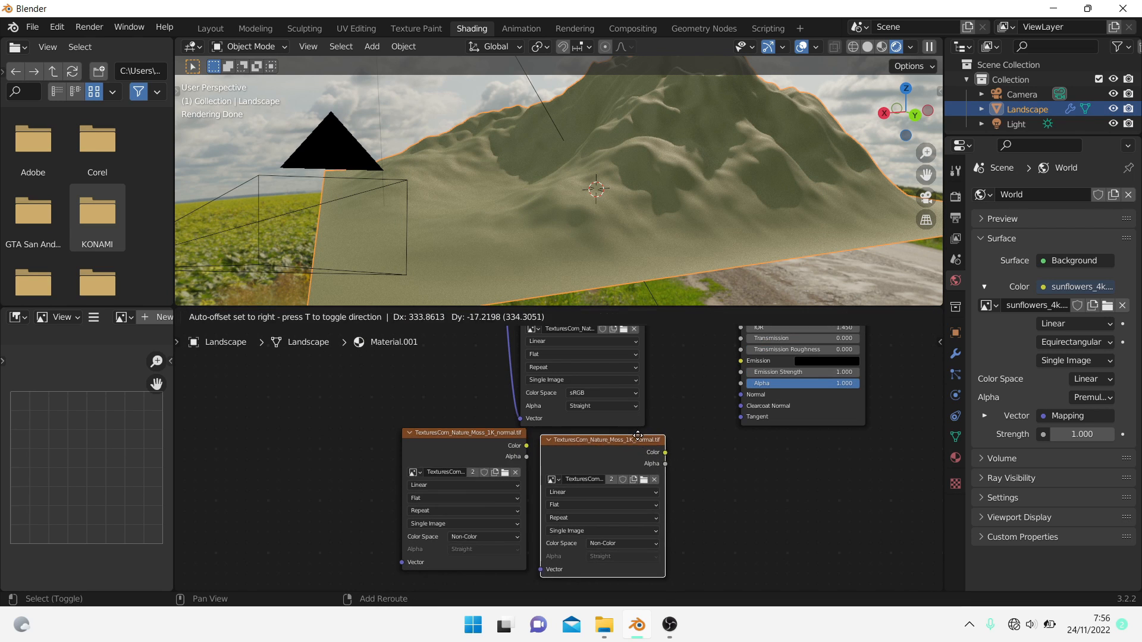
click(649, 517)
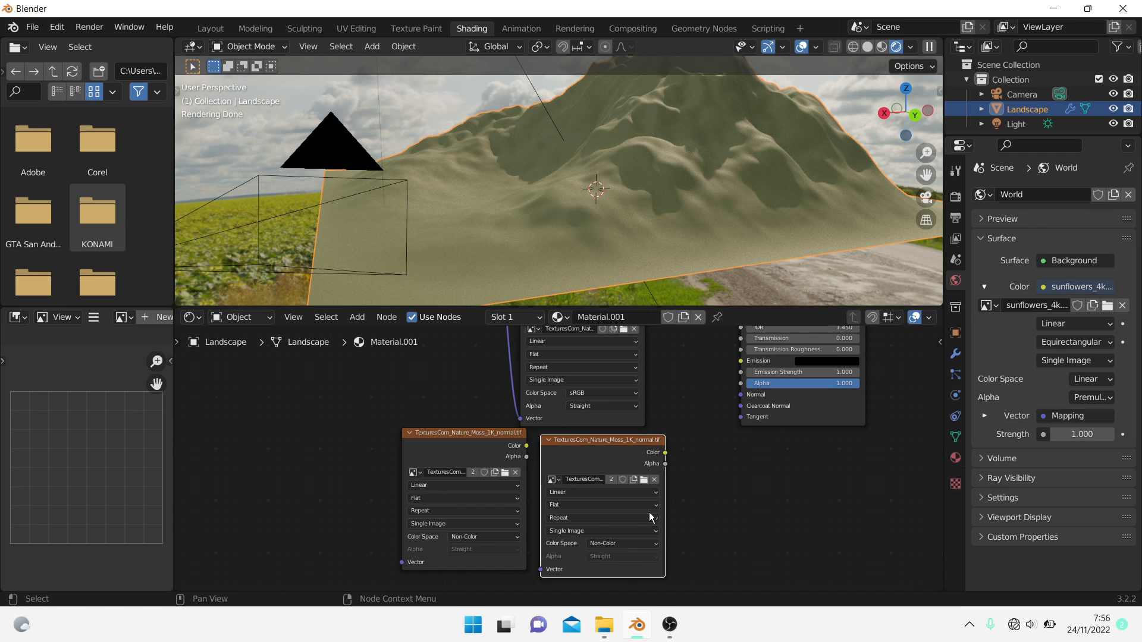
- Load TexturesCom_Nature_Moss_1K_height.tif into the copied normal texture node and set its color space to Non-Color
click(642, 479)
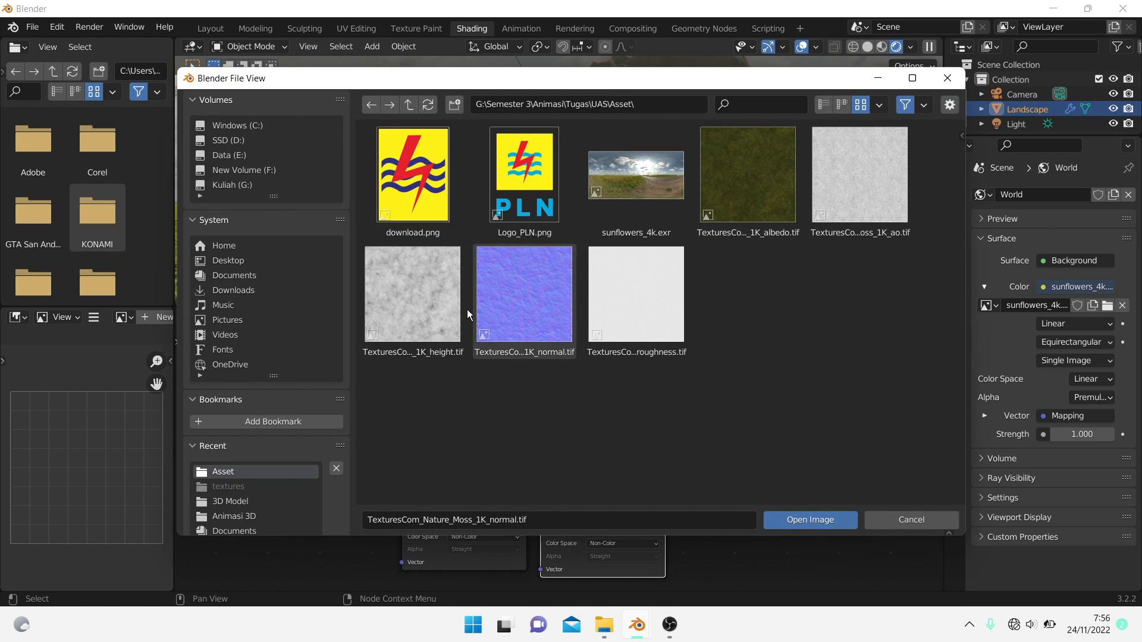
click(416, 298)
click(800, 520)
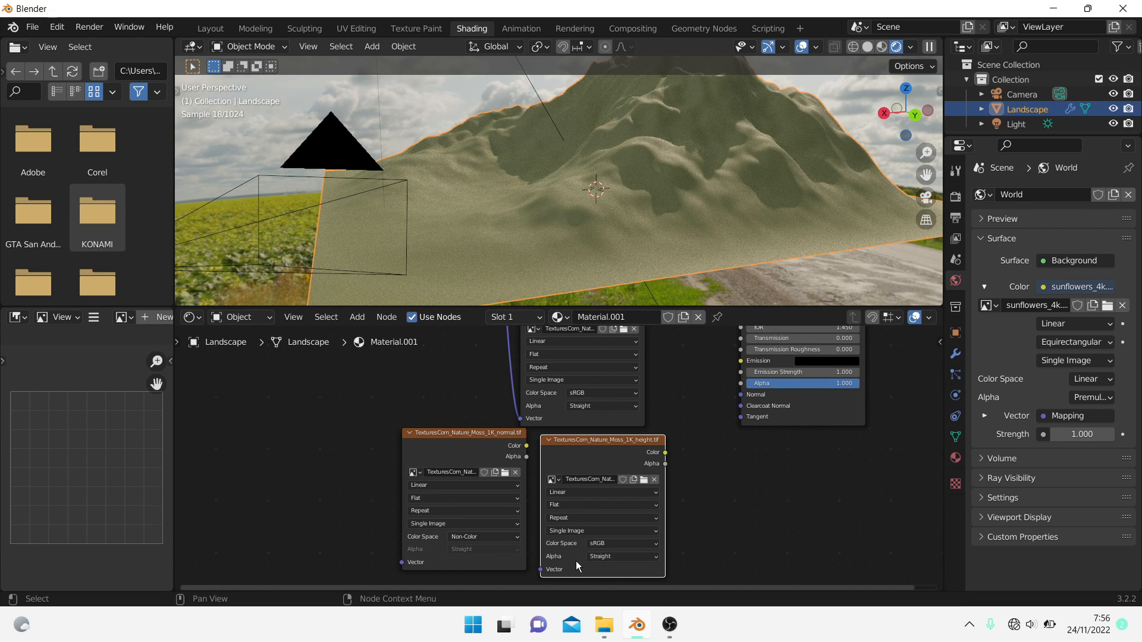
click(626, 547)
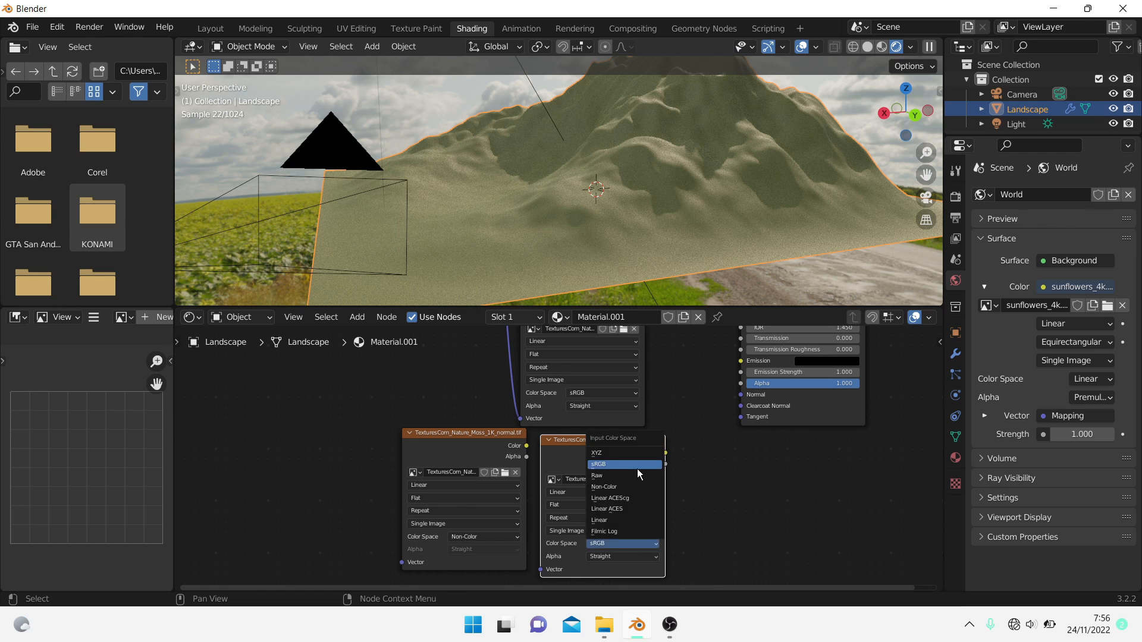
click(637, 469)
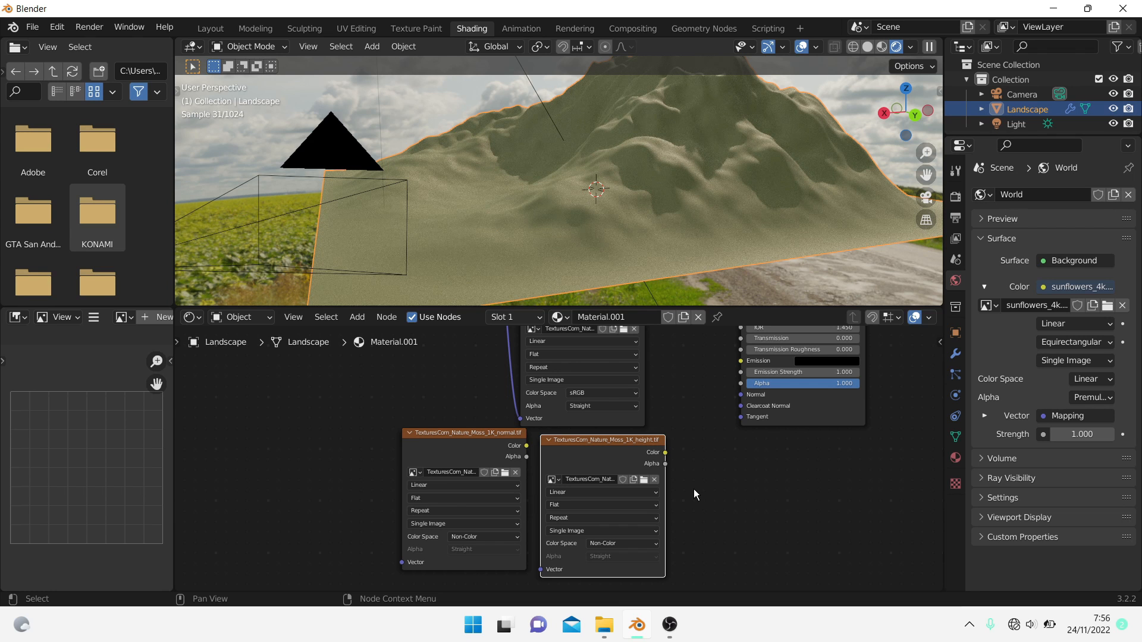
- Move the Mapping and Texture Coordinate nodes farther left of the image textures to make room
scroll(693, 489, down, 8)
drag(517, 338, 446, 412)
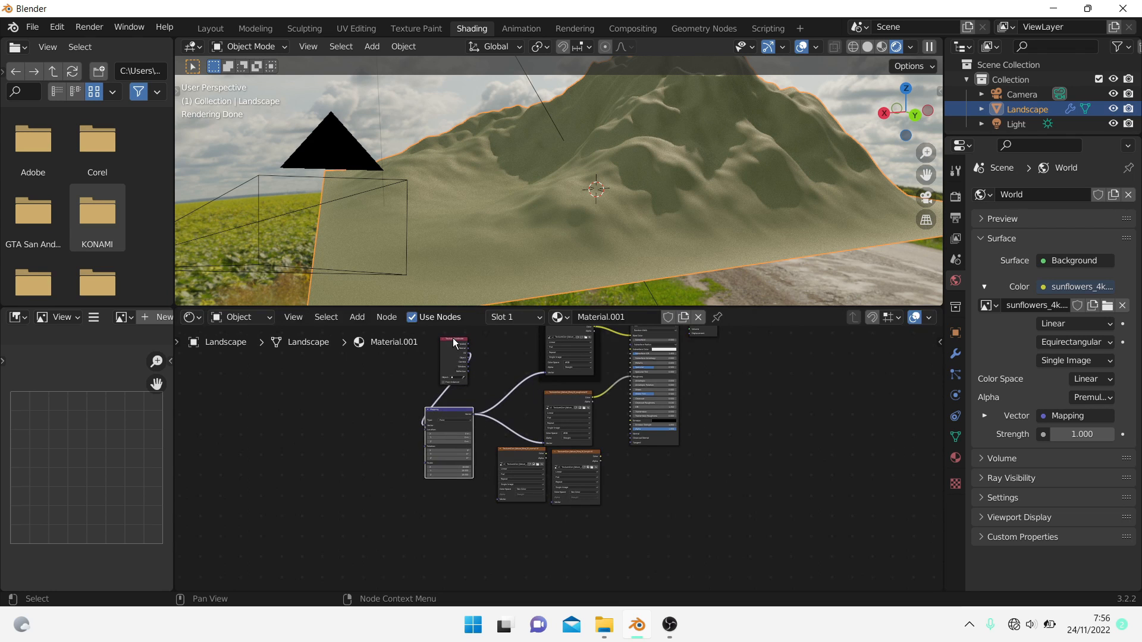
drag(453, 339, 368, 386)
- Connect the Mapping node's Vector output to the Vector inputs of the normal and height texture nodes
scroll(466, 427, up, 11)
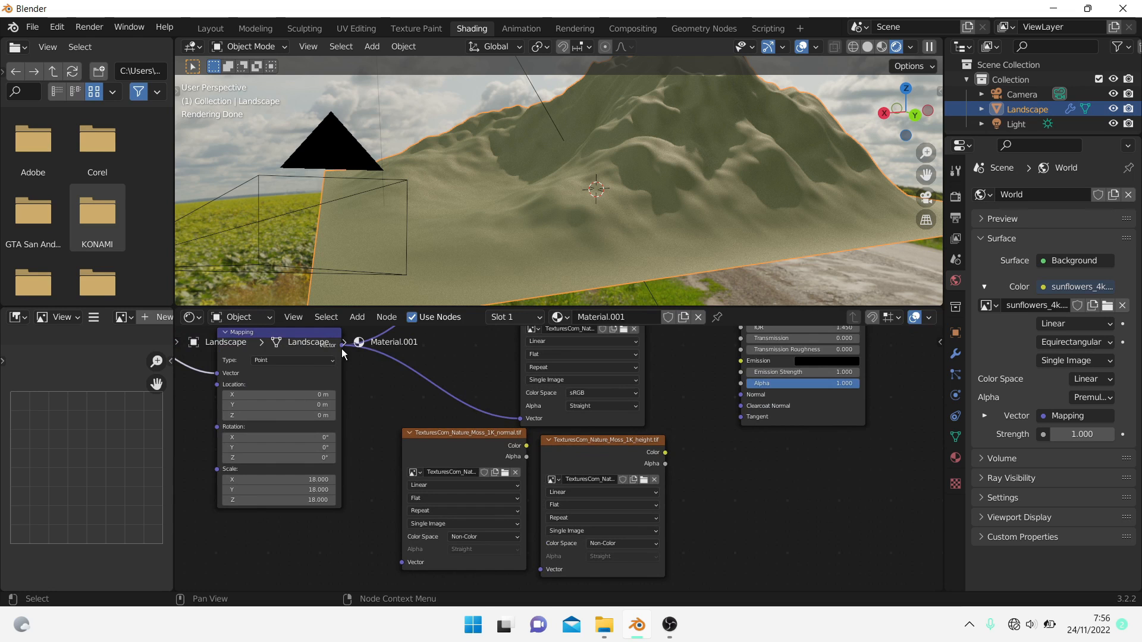
drag(343, 346, 402, 562)
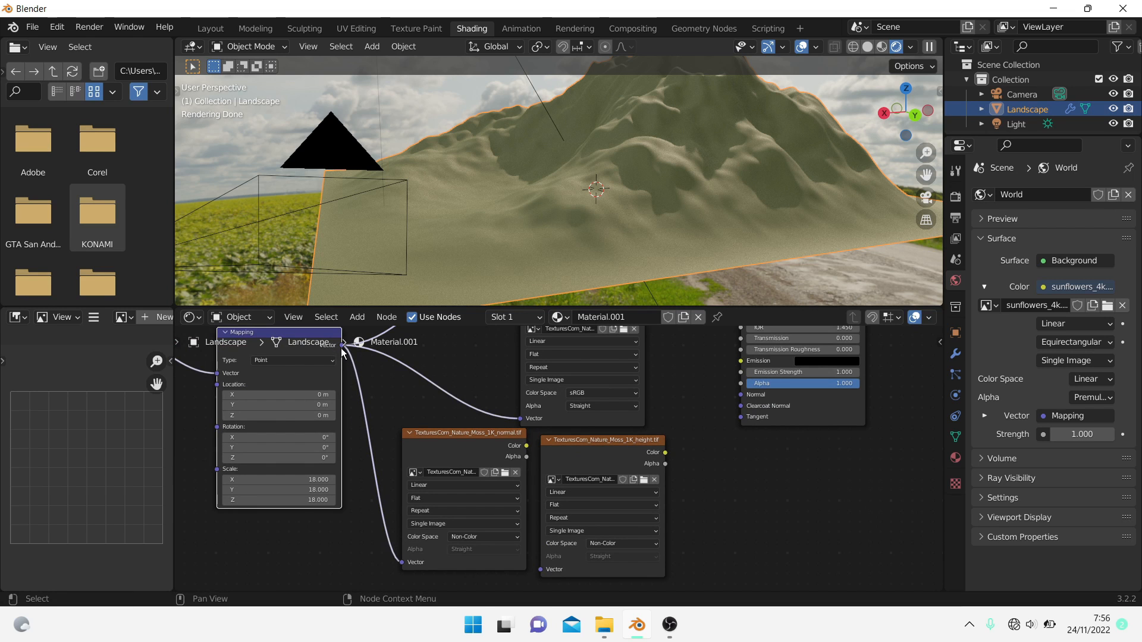
drag(342, 346, 539, 531)
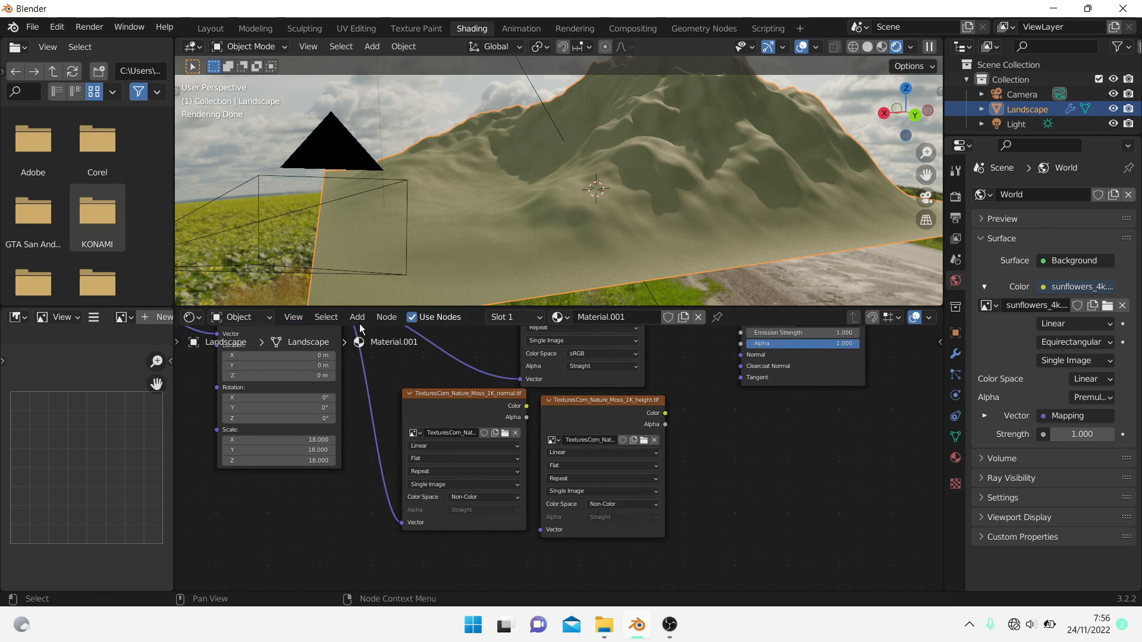
scroll(369, 384, down, 1)
drag(374, 330, 545, 519)
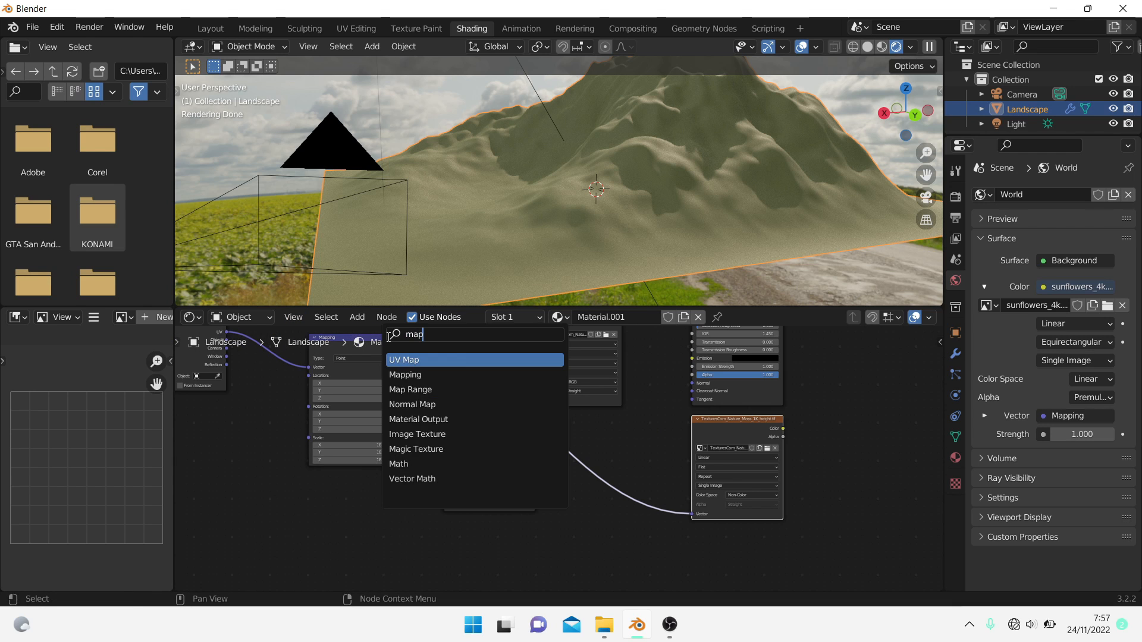
- Add a Normal Map node and place it in the free space below the moss normal texture node
click(412, 405)
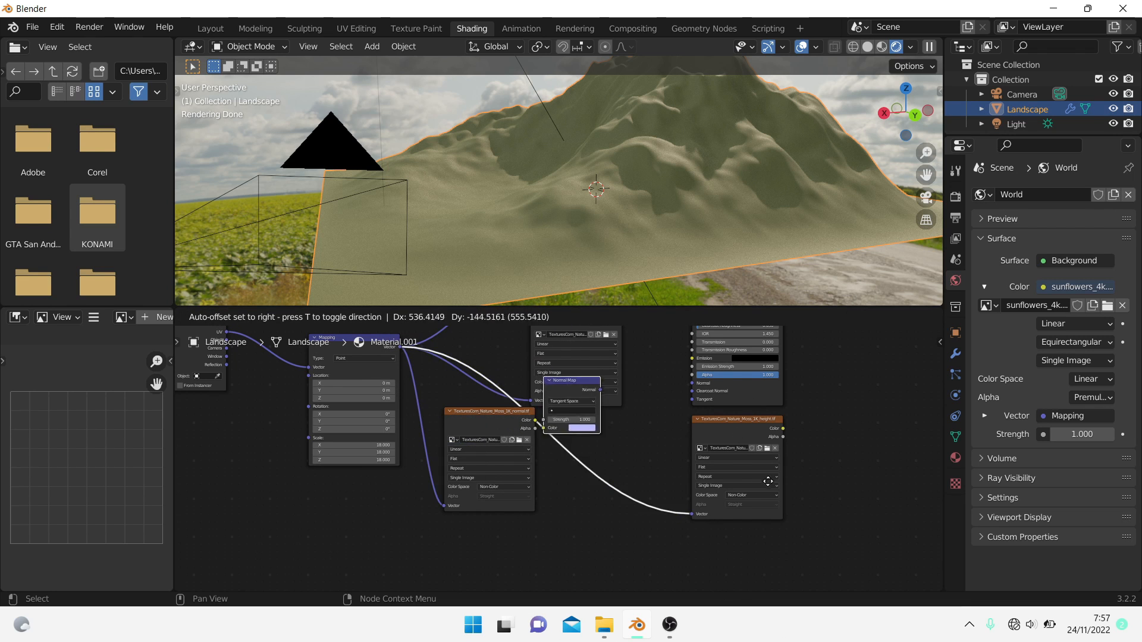
click(672, 609)
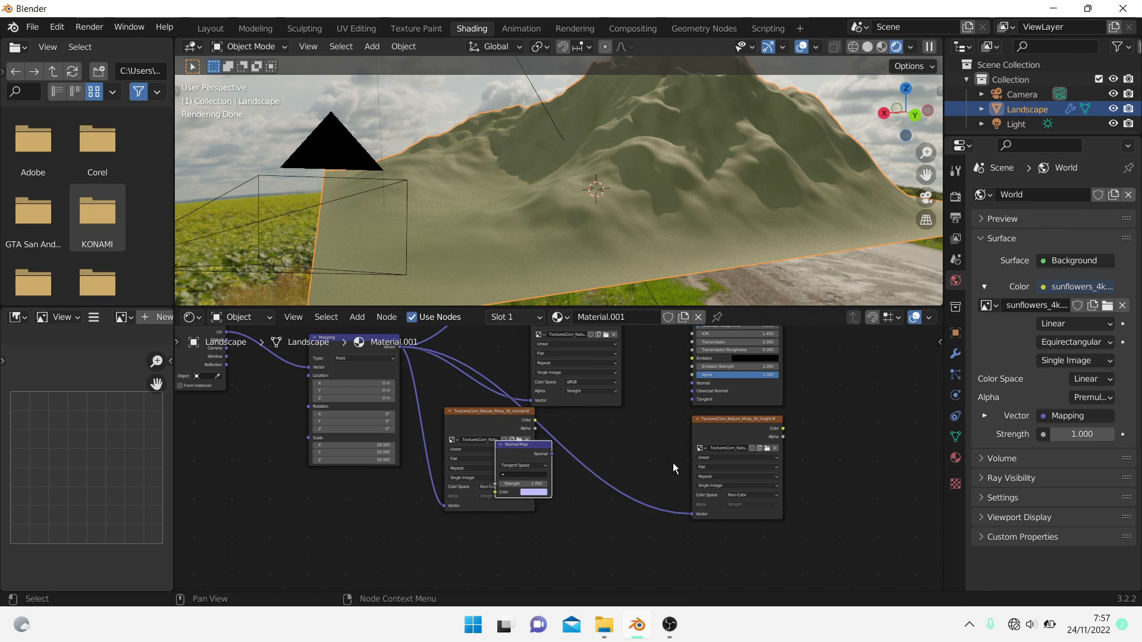
drag(544, 452, 611, 528)
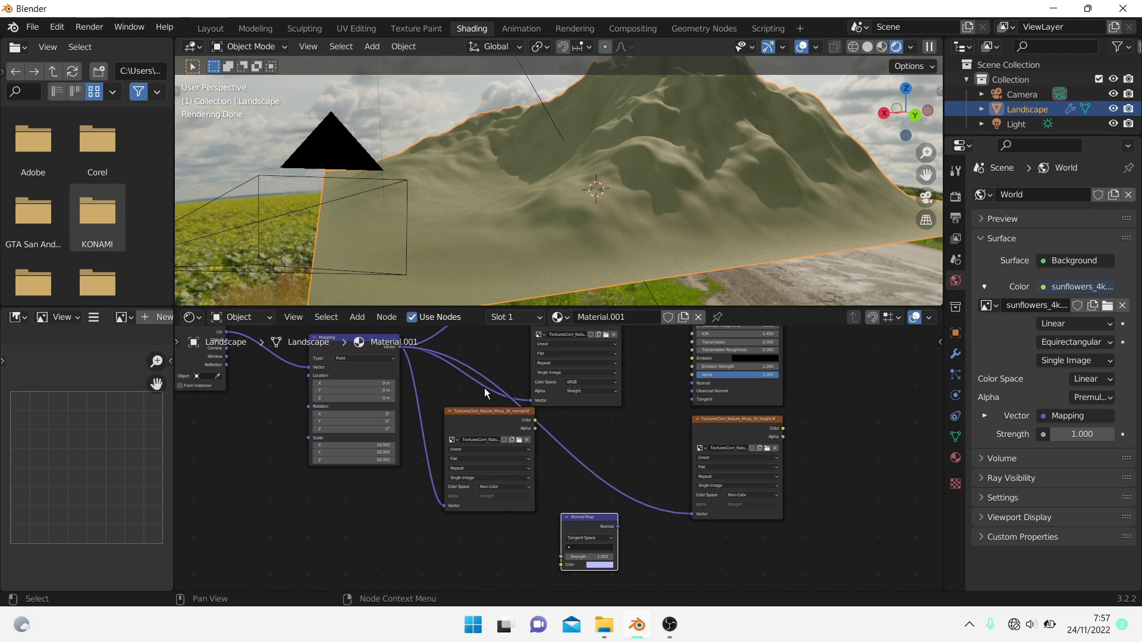
- Connect the moss normal texture's Color output to the Normal Map node's Color input and place the two nodes side by side
click(479, 420)
drag(483, 411, 560, 563)
drag(573, 519, 527, 462)
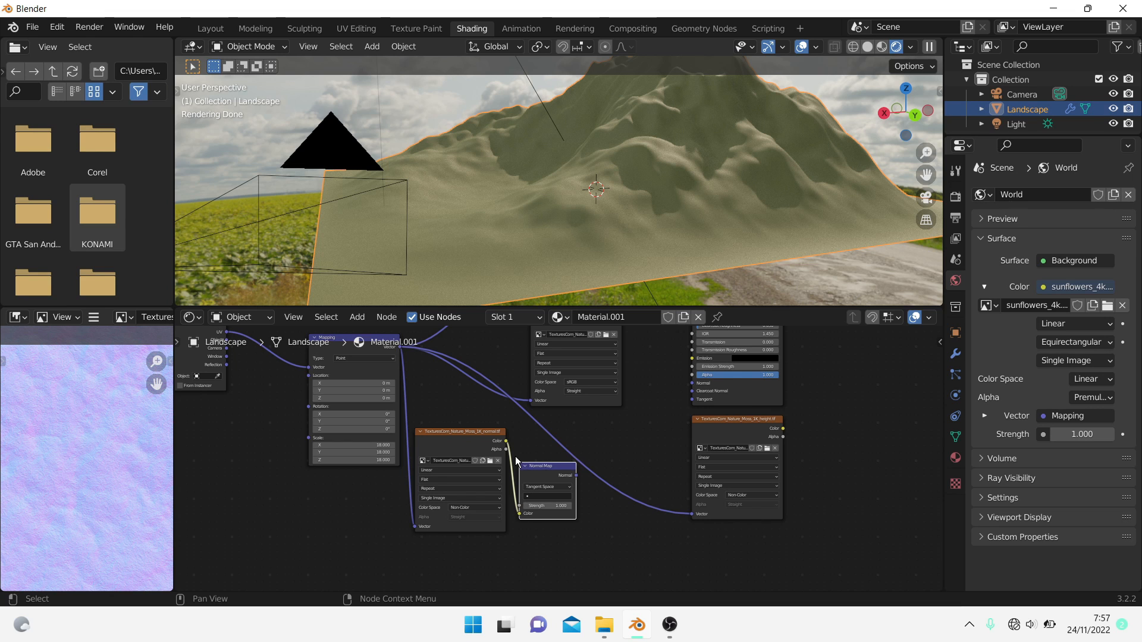
scroll(573, 499, up, 3)
click(563, 503)
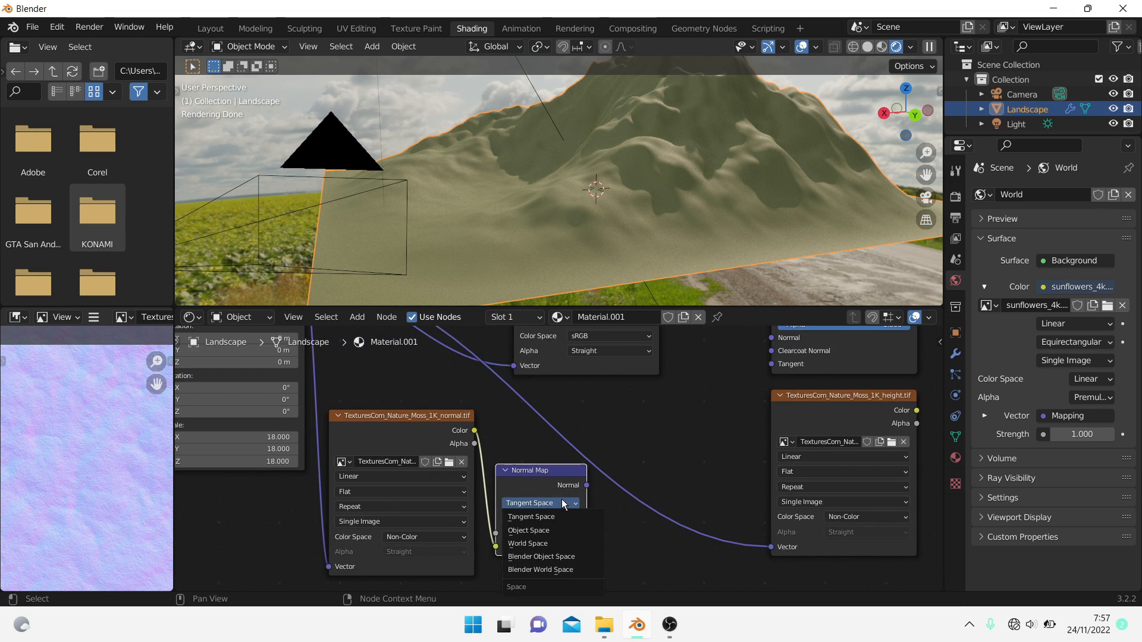
- Add a Bump node and place it between the Normal Map node and the height texture node
click(357, 316)
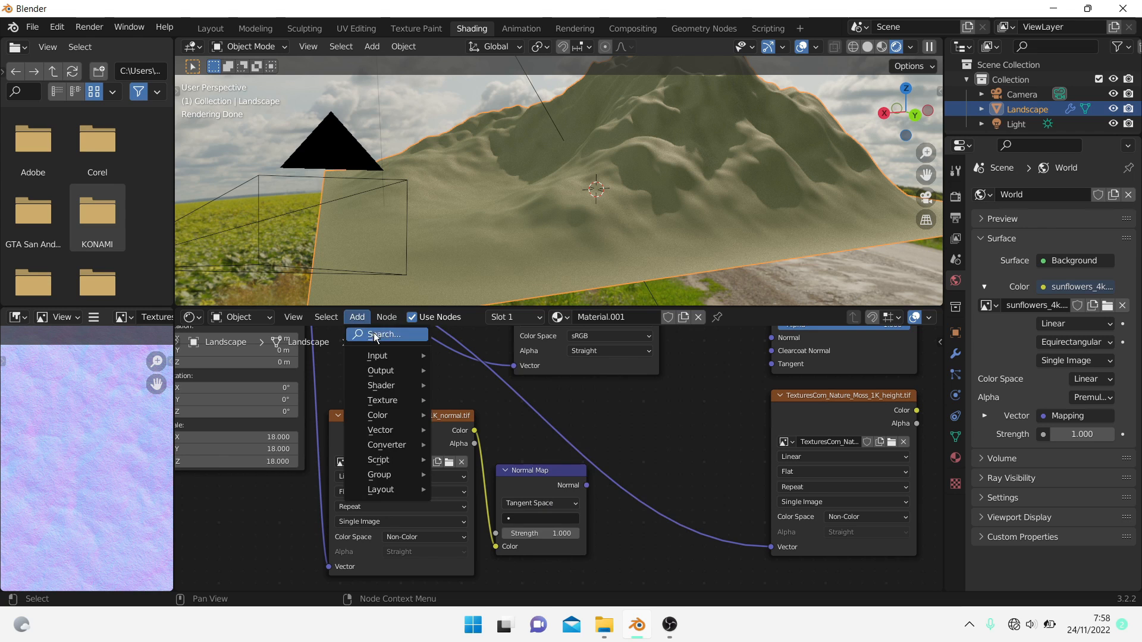
click(375, 334)
text(bu)
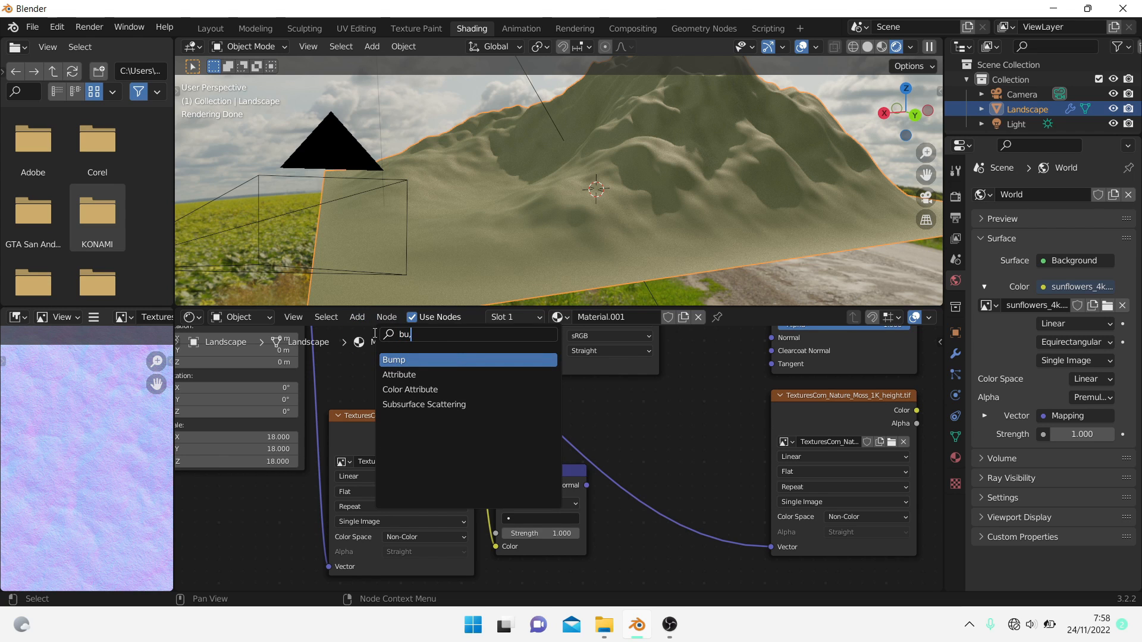
key(Return)
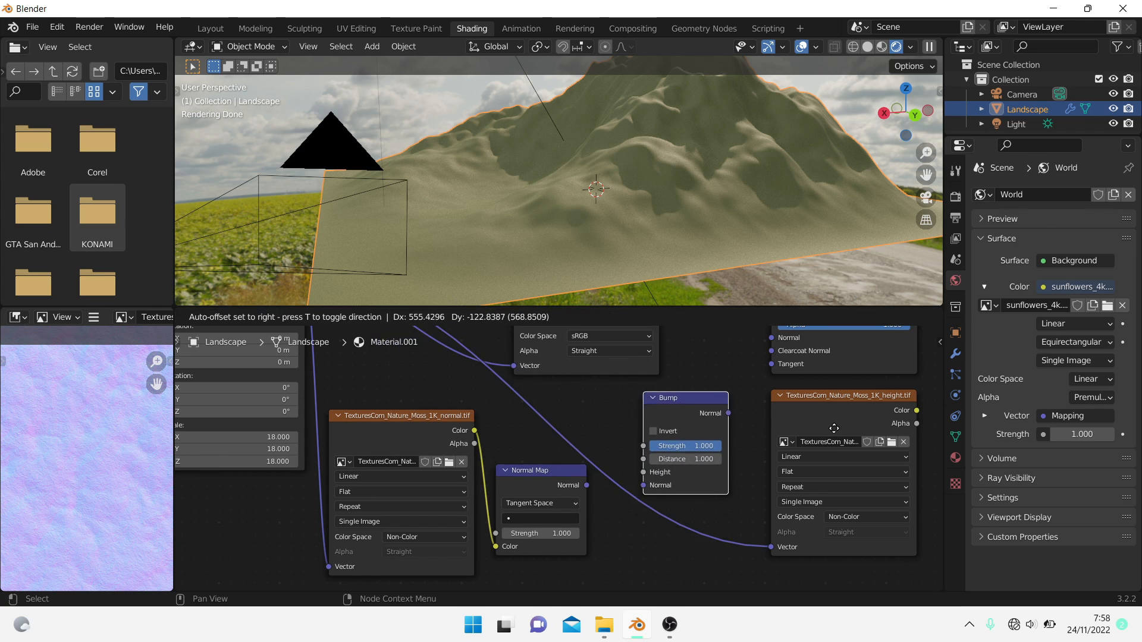
click(608, 474)
- Connect the Normal Map's Normal output to the Bump node's Normal input and the height texture's Color output to its Height input
drag(587, 485, 647, 478)
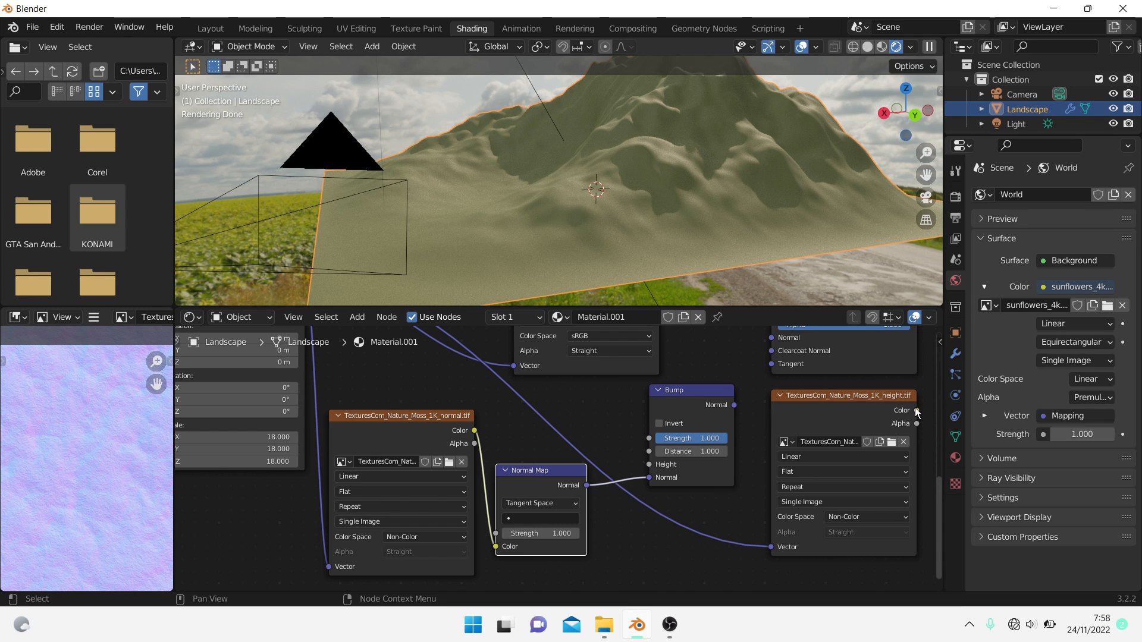
drag(917, 410, 650, 464)
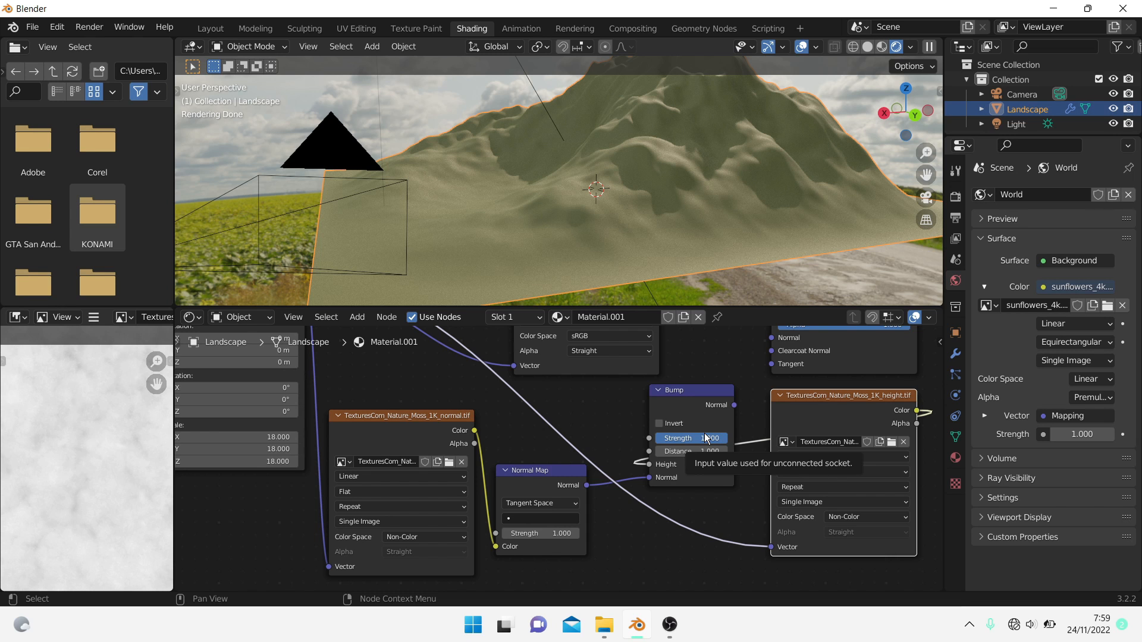
- Connect the Bump node's Normal output to the Principled BSDF's Normal input and check the landscape through the camera
drag(735, 405, 769, 416)
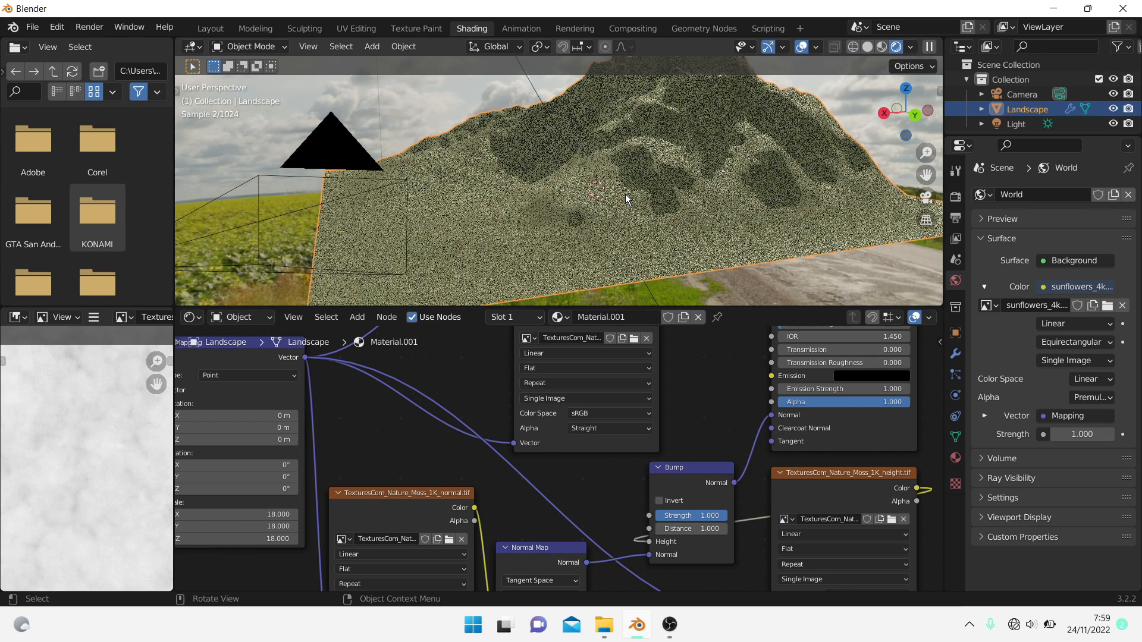
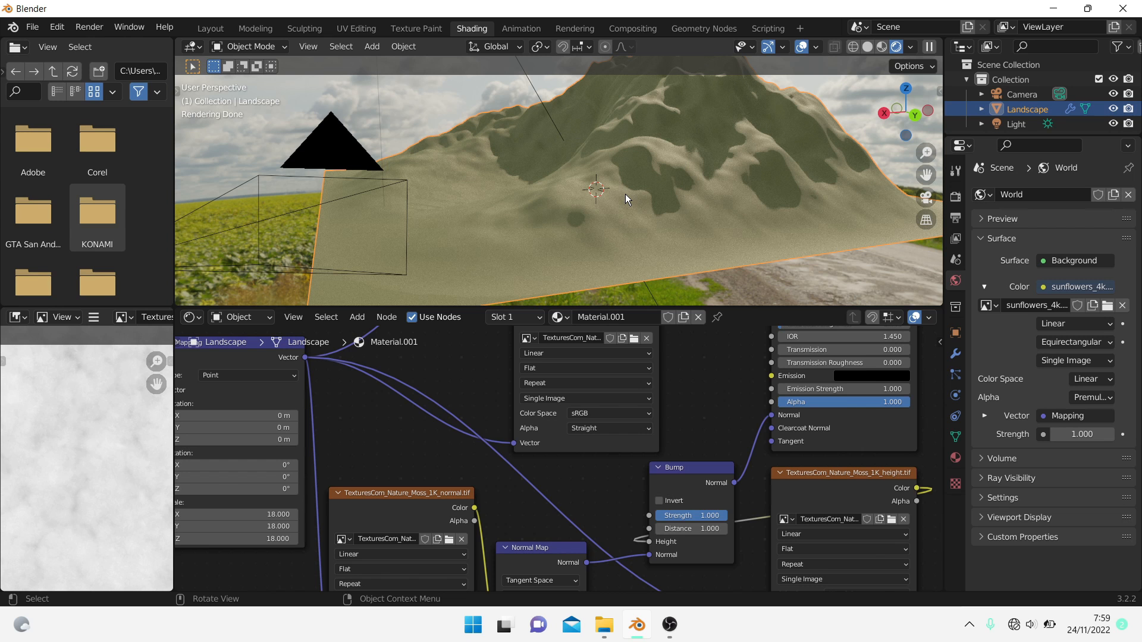
scroll(593, 476, up, 2)
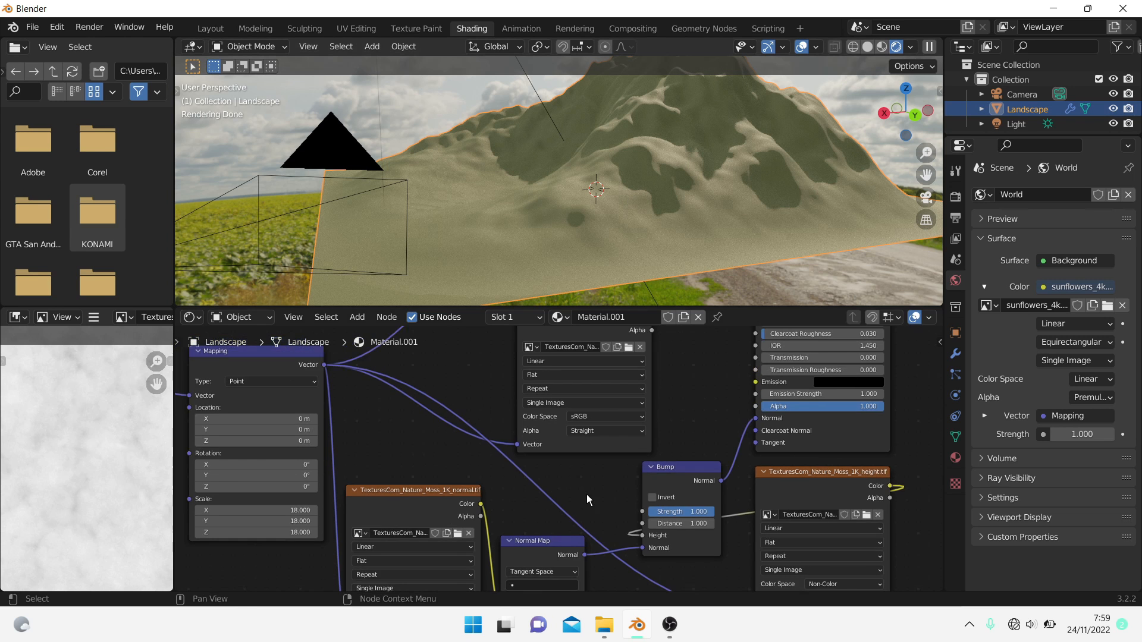
scroll(593, 476, down, 3)
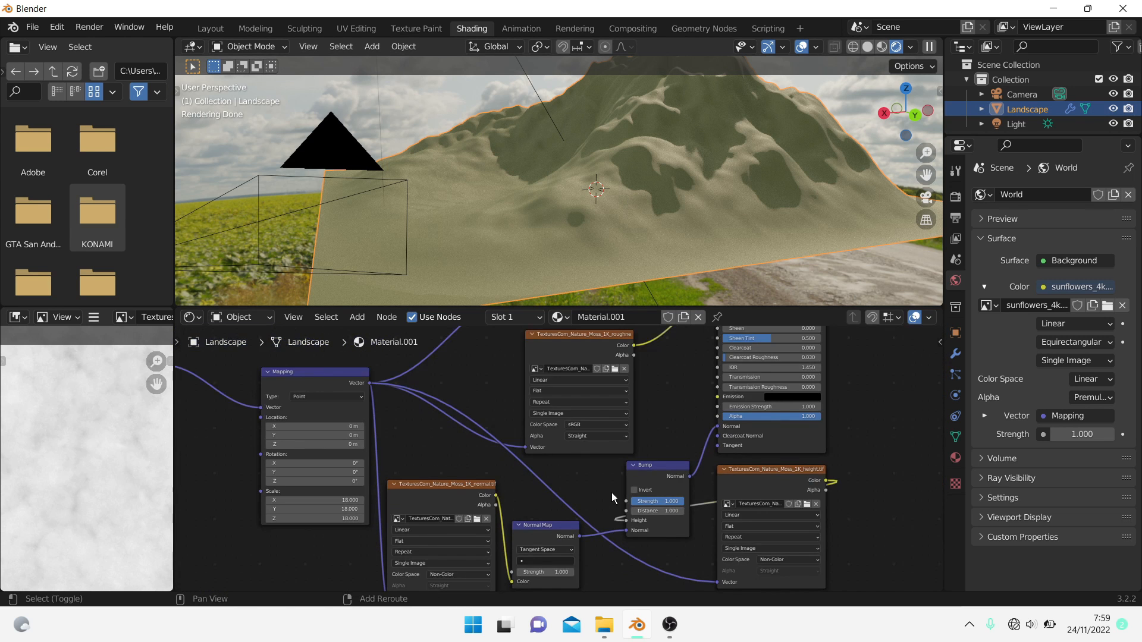
middle_drag(612, 494, 595, 372)
scroll(476, 446, up, 9)
click(464, 422)
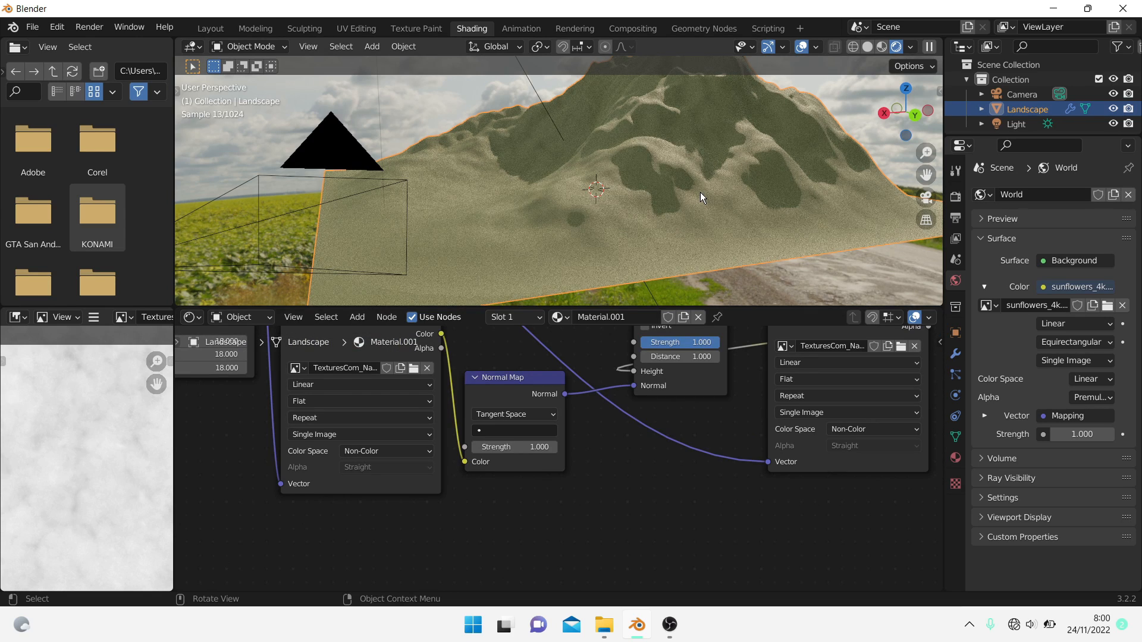
key(KP_0)
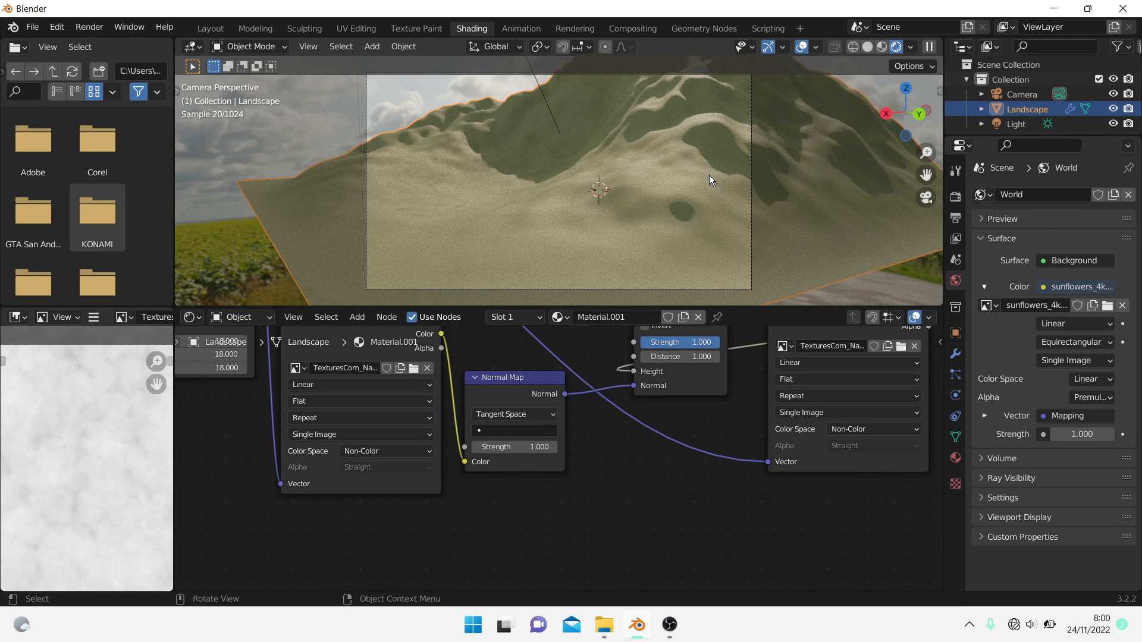
scroll(693, 426, down, 4)
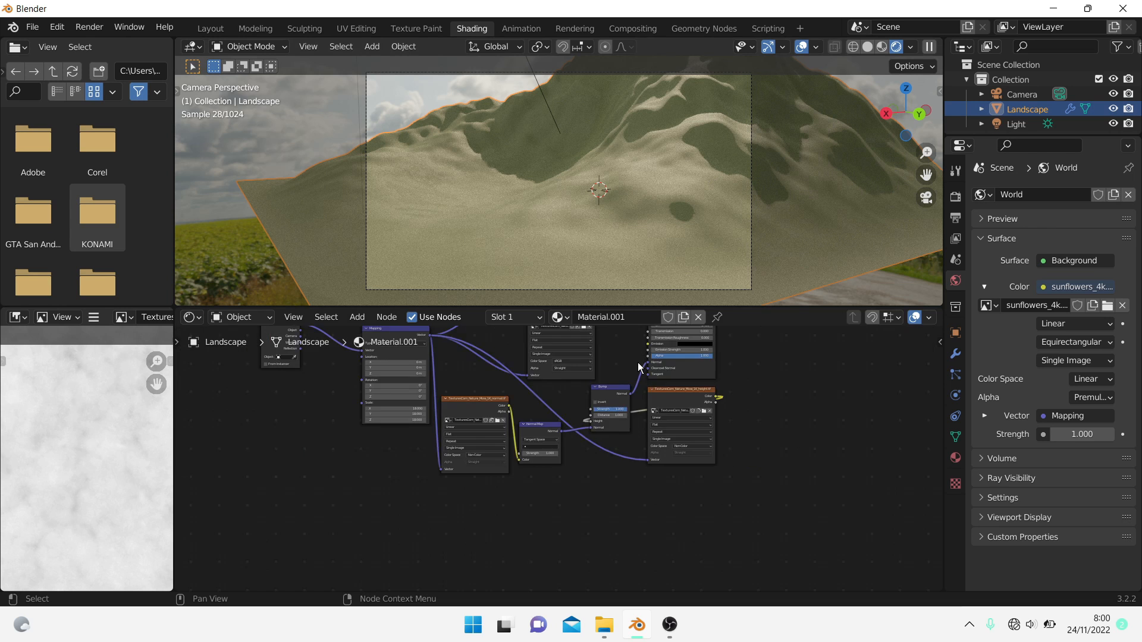
middle_drag(638, 362, 613, 455)
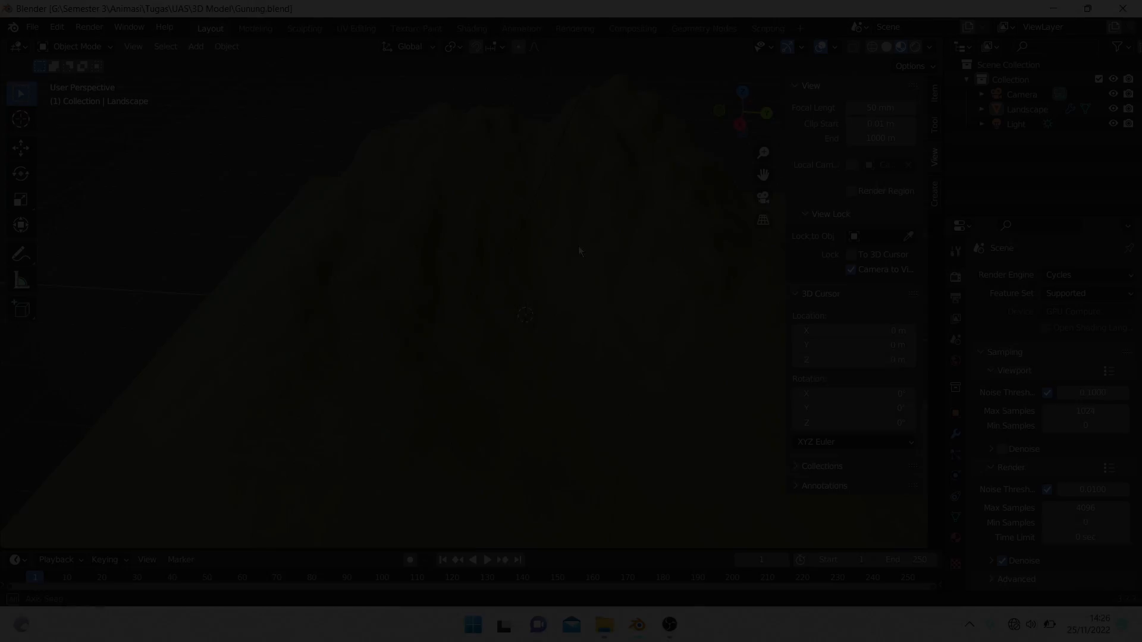
- Inspect the mountain in rendered viewport shading, then return the viewport to material preview shading
middle_drag(579, 246, 490, 208)
scroll(490, 208, down, 2)
scroll(490, 208, up, 3)
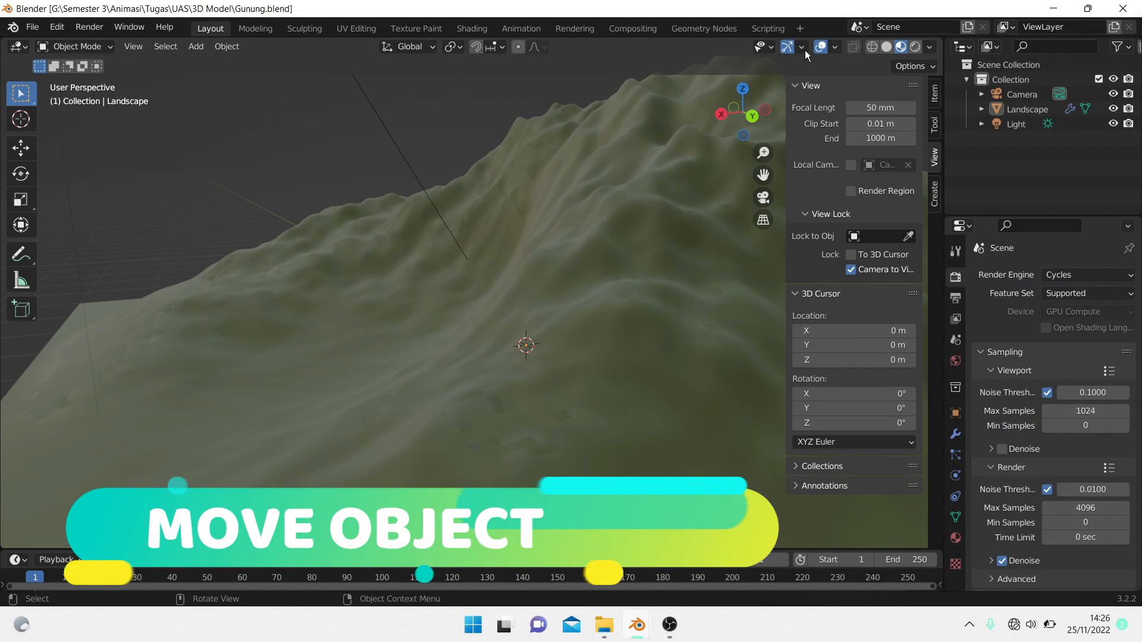
click(913, 47)
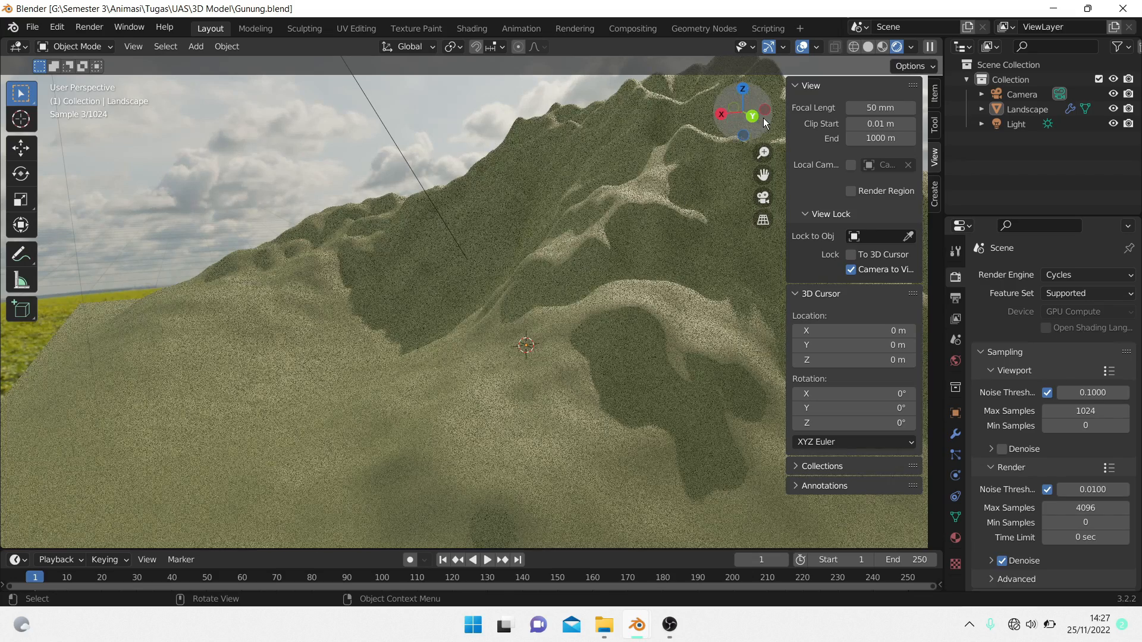
mouse_move(503, 274)
middle_down()
mouse_move(533, 273)
mouse_move(520, 271)
middle_up()
scroll(520, 266, up, 2)
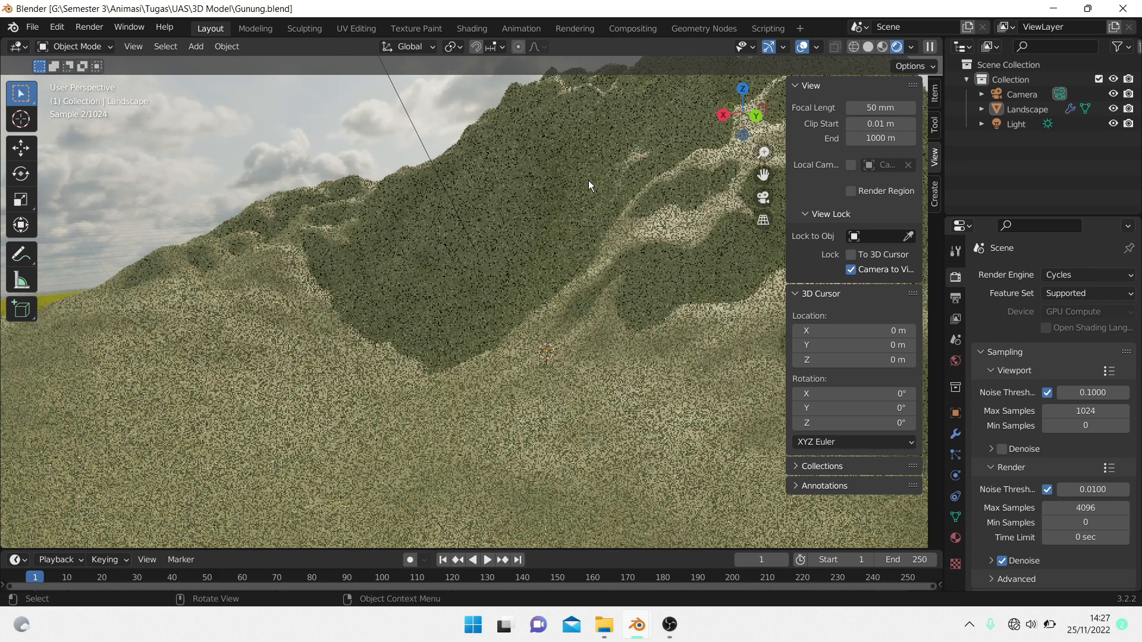
click(881, 47)
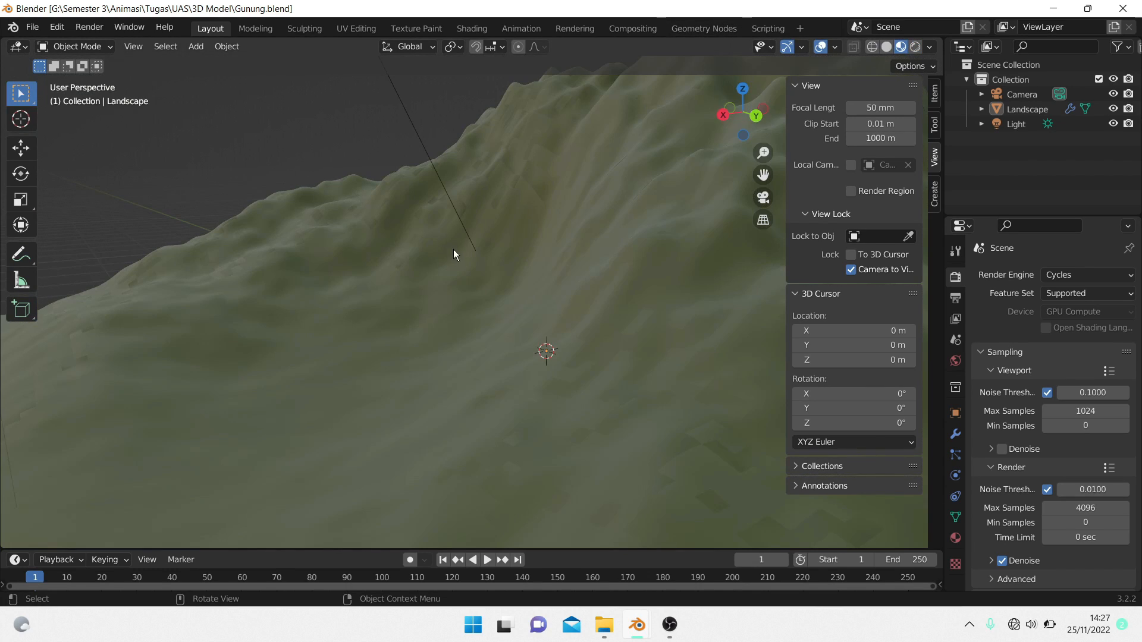
- Place the 3D cursor on the landscape's lower front slope at about X 4.206 m, Y -1.964 m, Z 0.2818 m
middle_drag(453, 248, 455, 287)
click(12, 122)
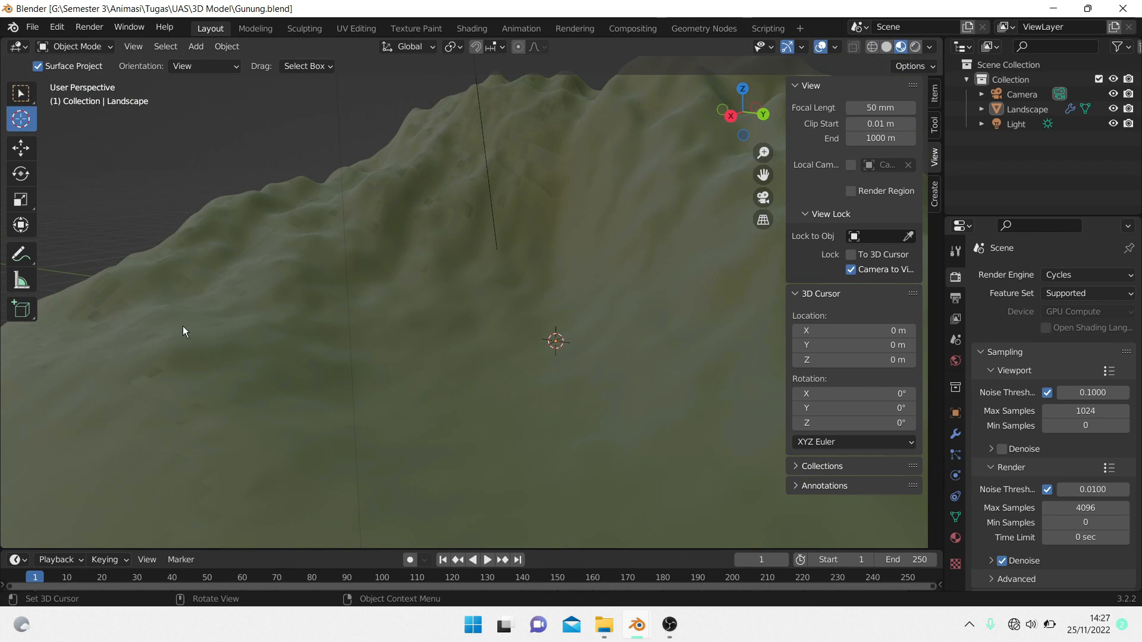
middle_drag(184, 326, 292, 324)
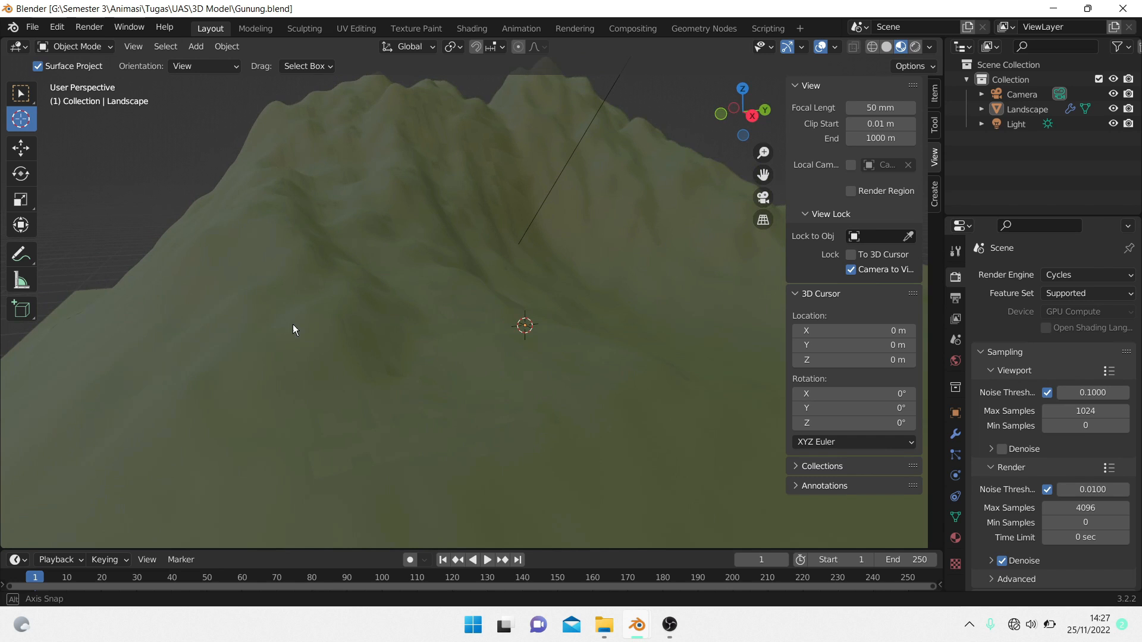
click(454, 343)
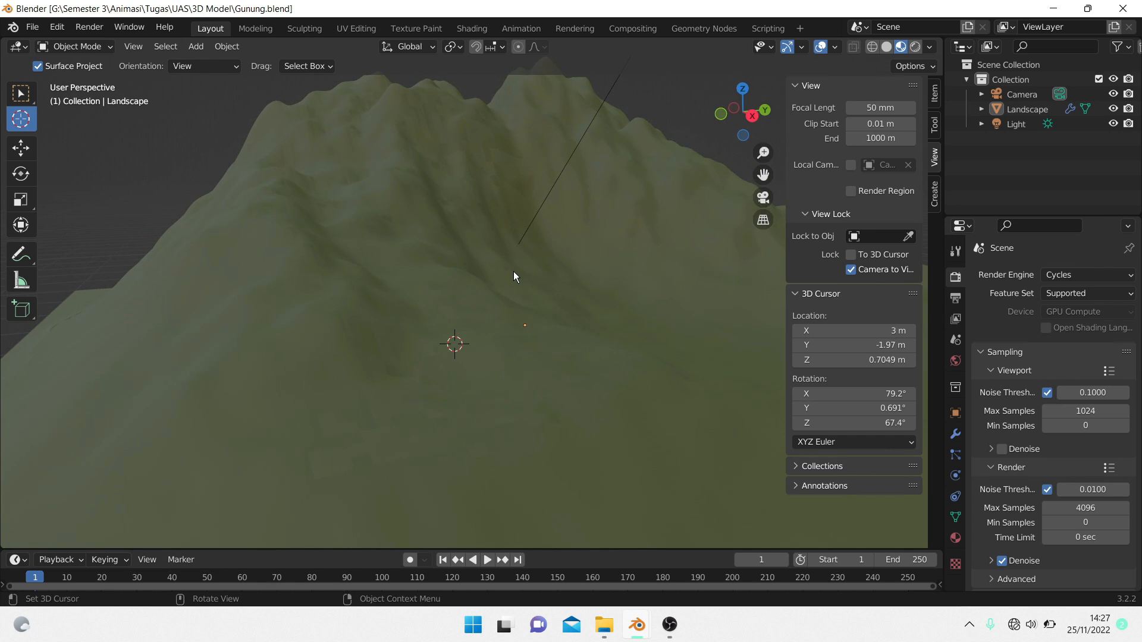
click(566, 504)
- Switch to the Blender window with Kincir Angin.blend, select all four wind turbine cylinder objects and copy them
mouse_move(637, 624)
click(558, 533)
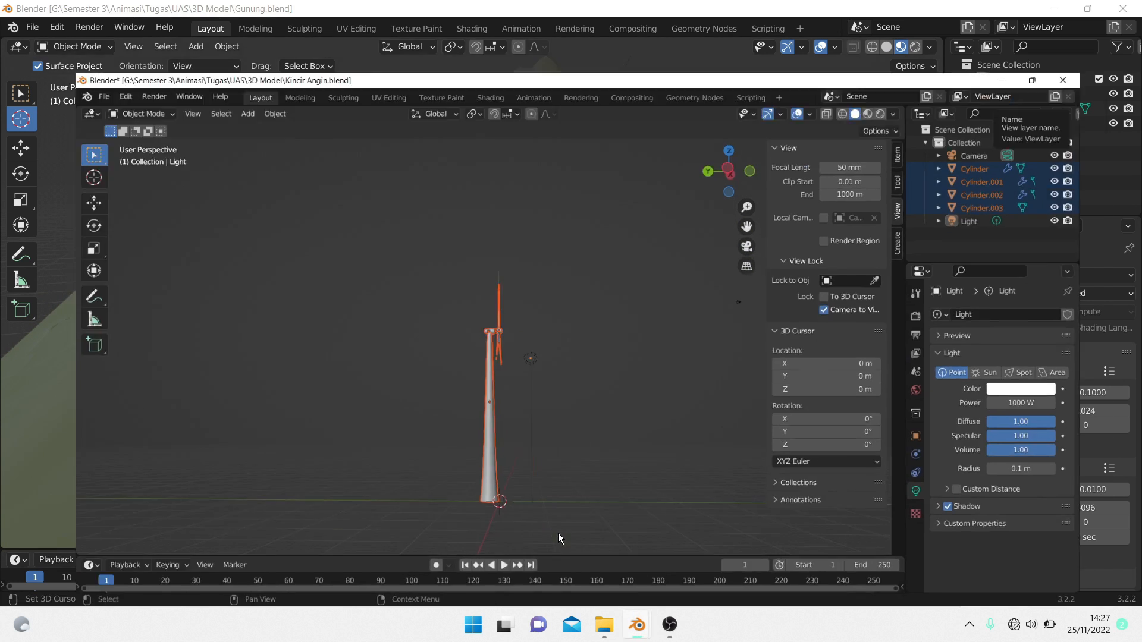
key(super+Up)
click(407, 213)
drag(407, 210, 494, 499)
key(ctrl+c)
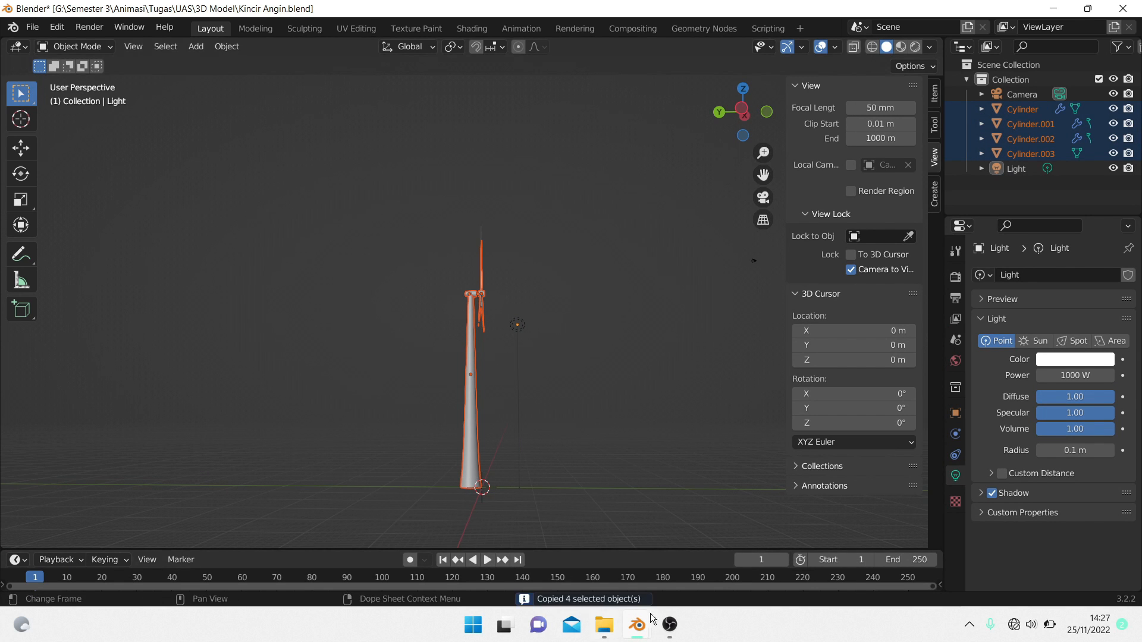
- Switch back to the Blender window with Gunung.blend and paste the copied wind turbine objects into the scene
mouse_move(637, 629)
click(674, 546)
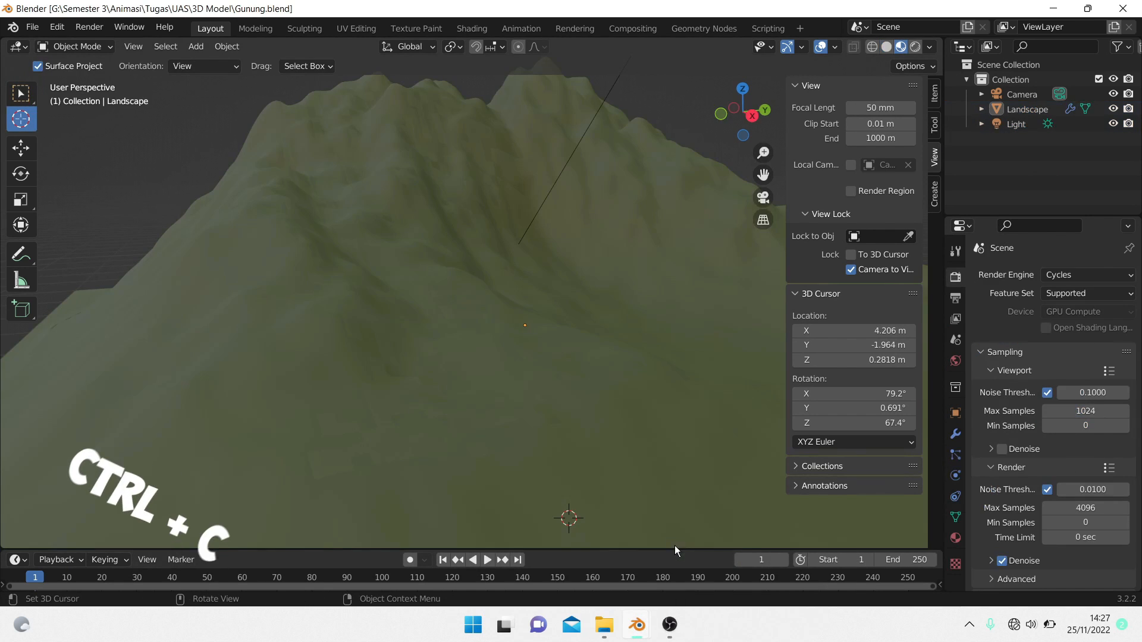
key(ctrl+v)
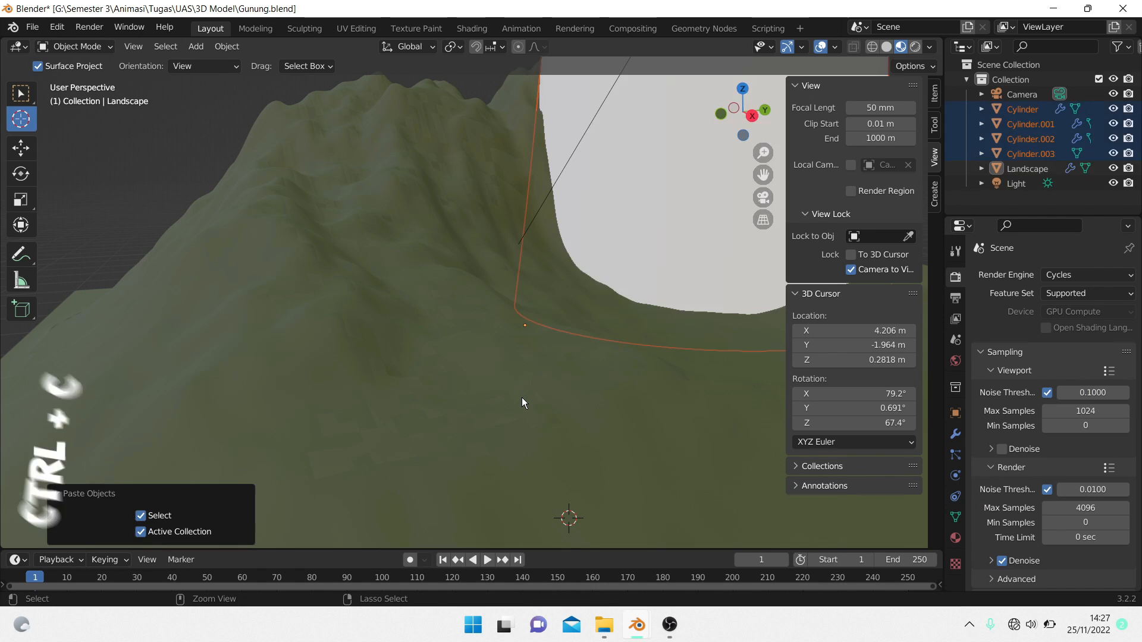
- Scale the pasted wind turbine uniformly by about 0.087
scroll(522, 398, down, 5)
scroll(563, 312, down, 6)
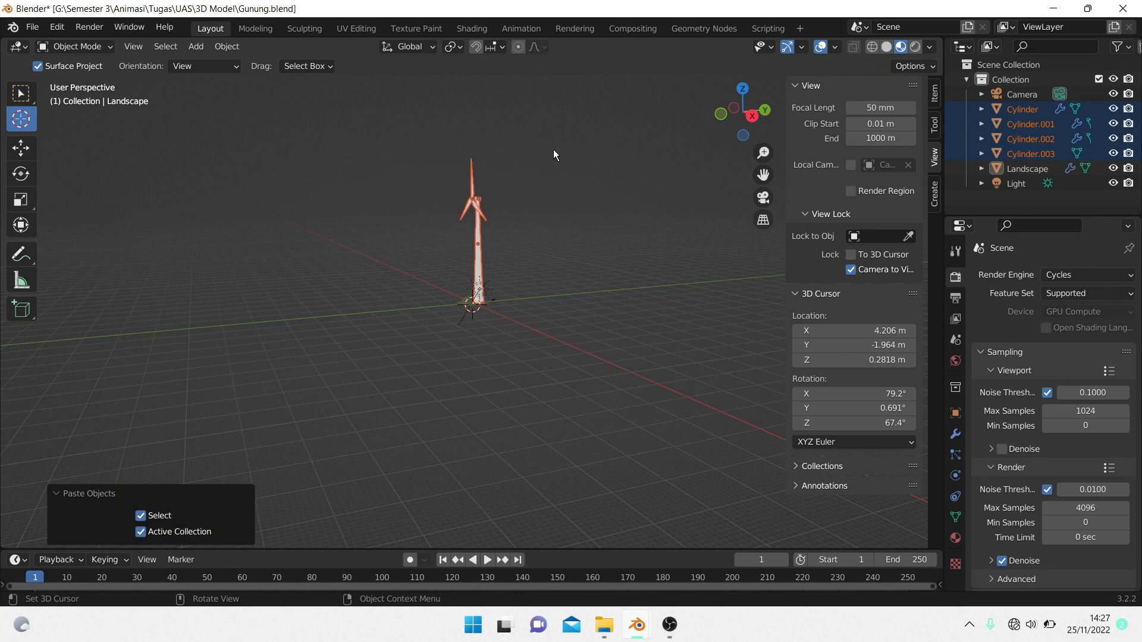
key(s)
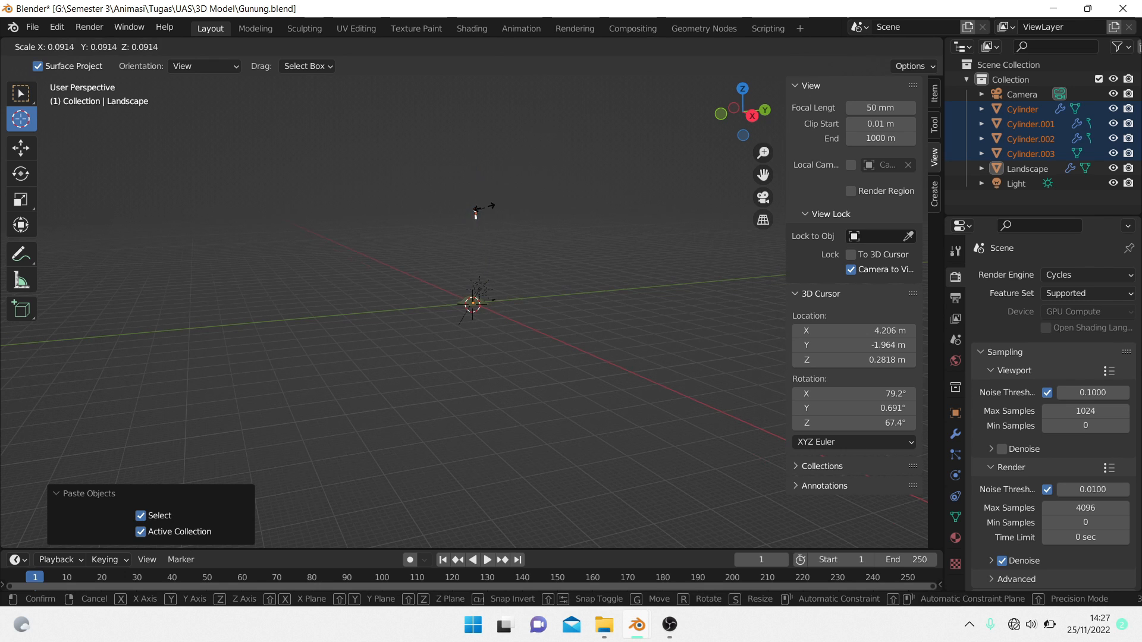
click(484, 207)
- Move the wind turbine down along the global Z axis by about 32.97 m to the mountain's level
scroll(513, 173, up, 3)
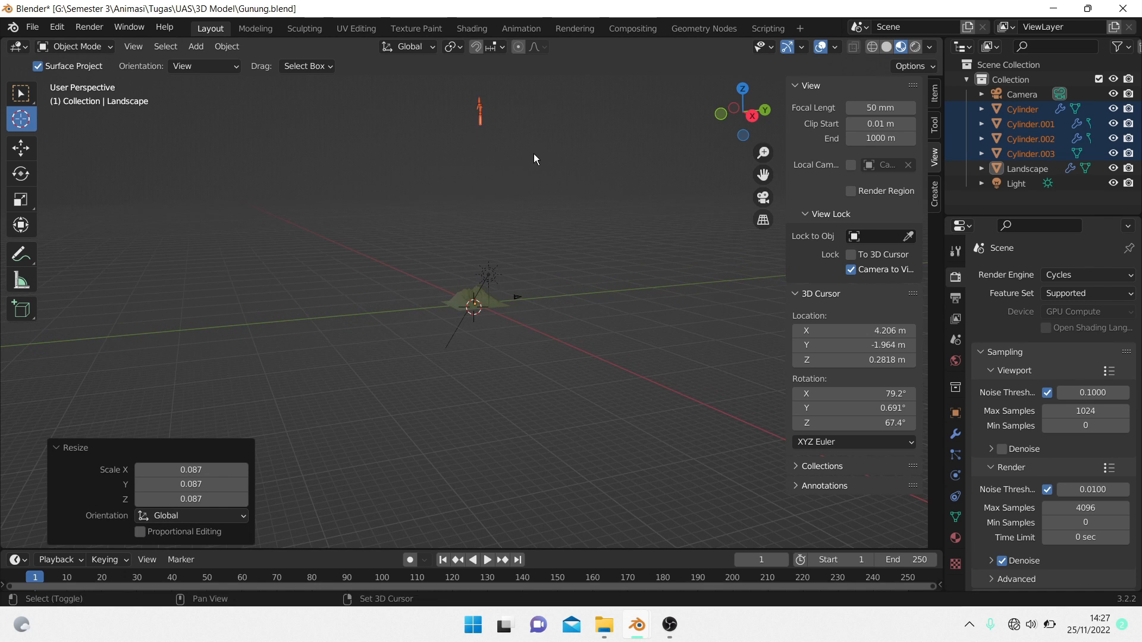
middle_drag(535, 189, 544, 176)
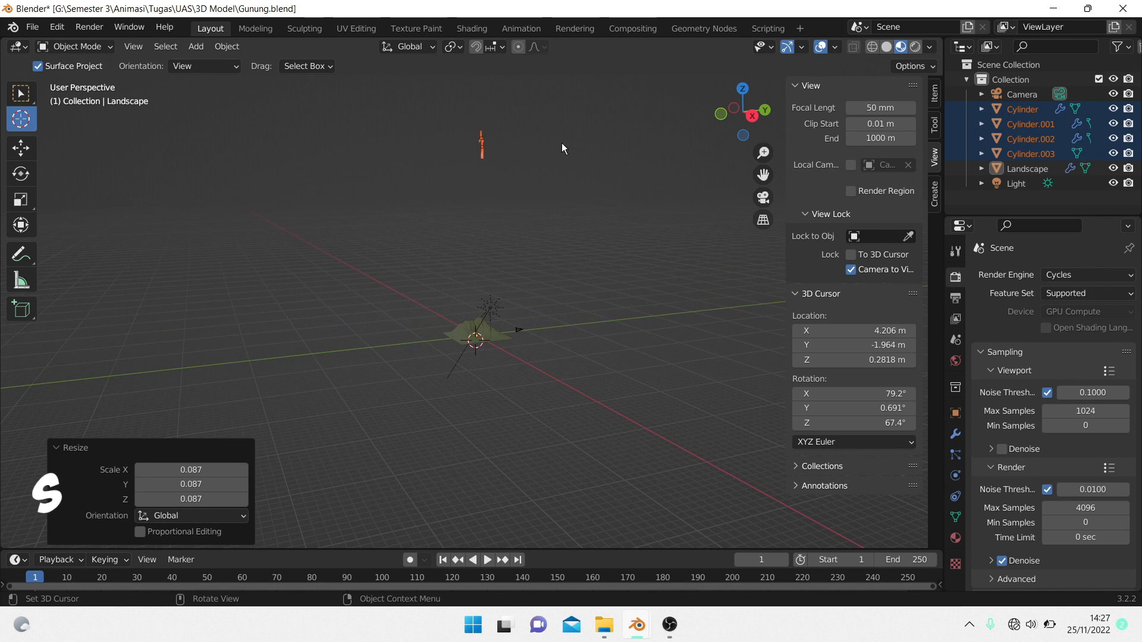
key(g)
key(z)
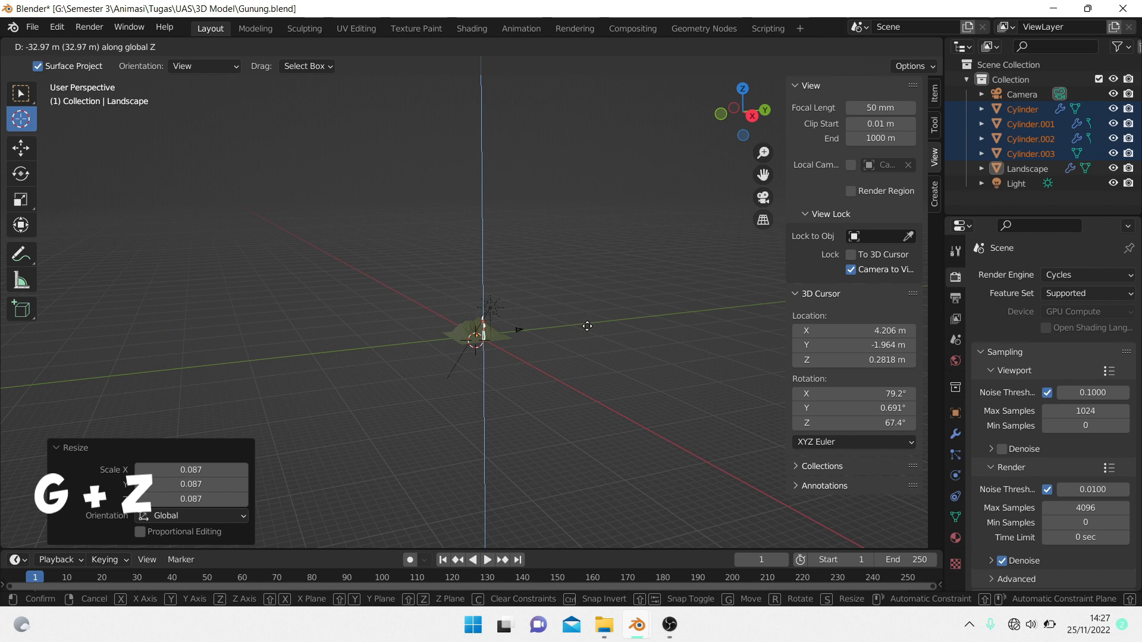
click(583, 317)
- Scale the wind turbine down uniformly by about 0.369 so it suits the mountain's size
scroll(541, 316, up, 4)
scroll(571, 443, up, 3)
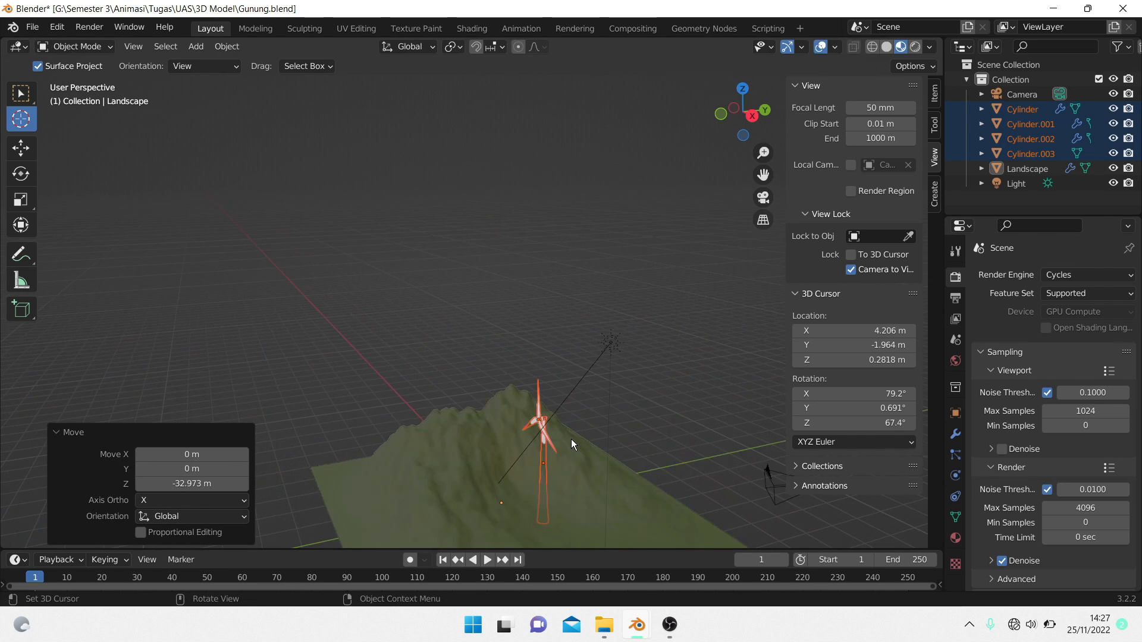
shift+middle_drag(622, 487, 605, 392)
scroll(581, 336, up, 3)
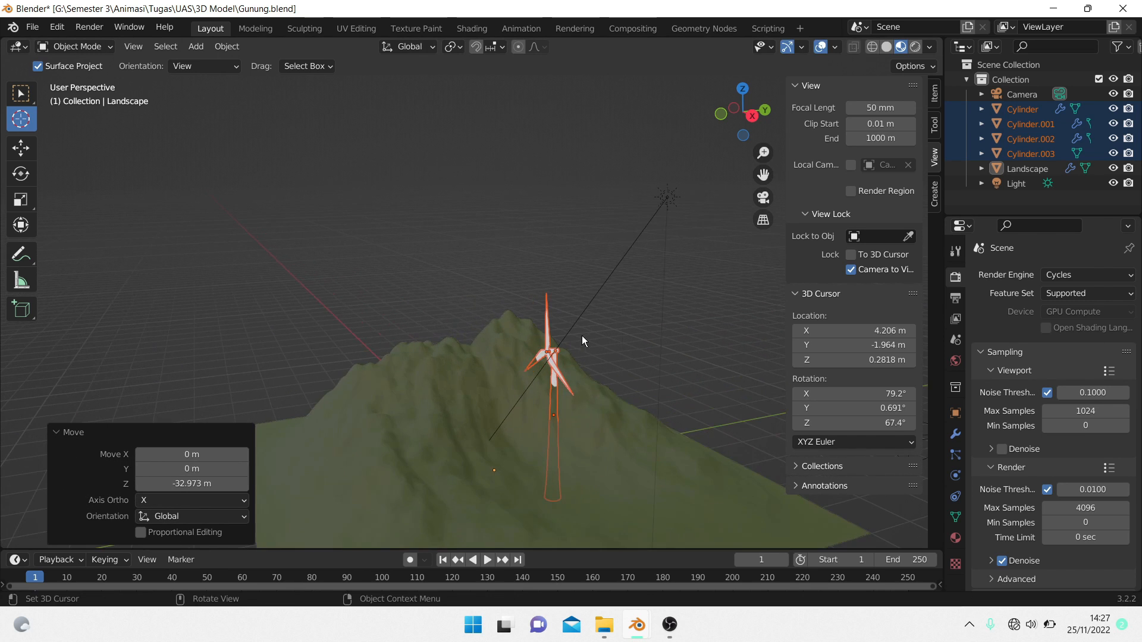
shift+middle_drag(644, 427, 614, 336)
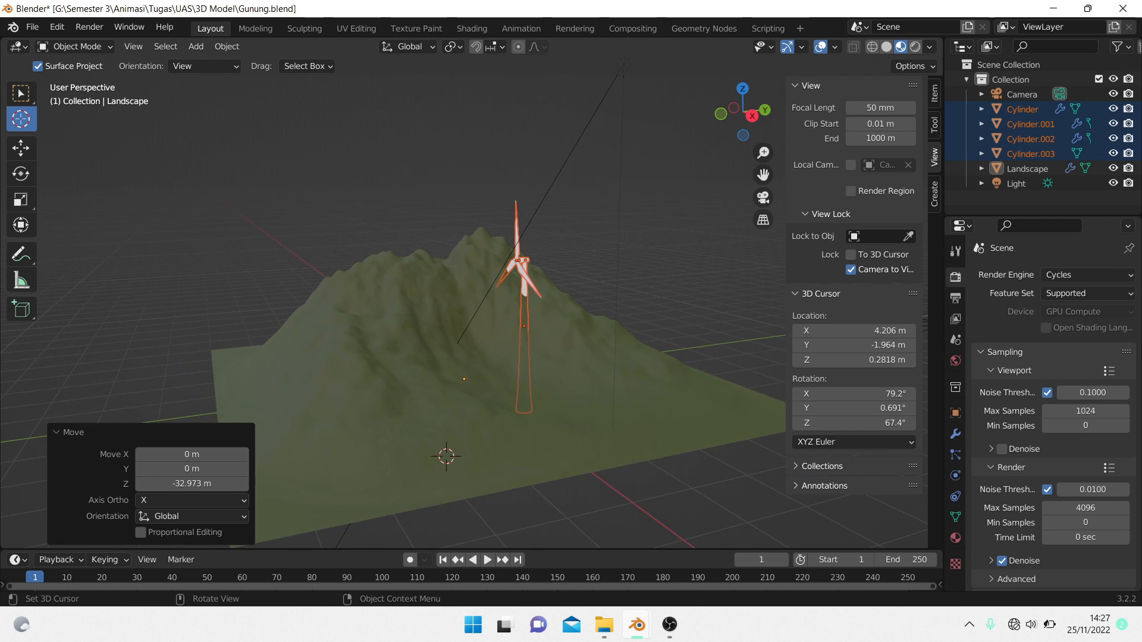
key(s)
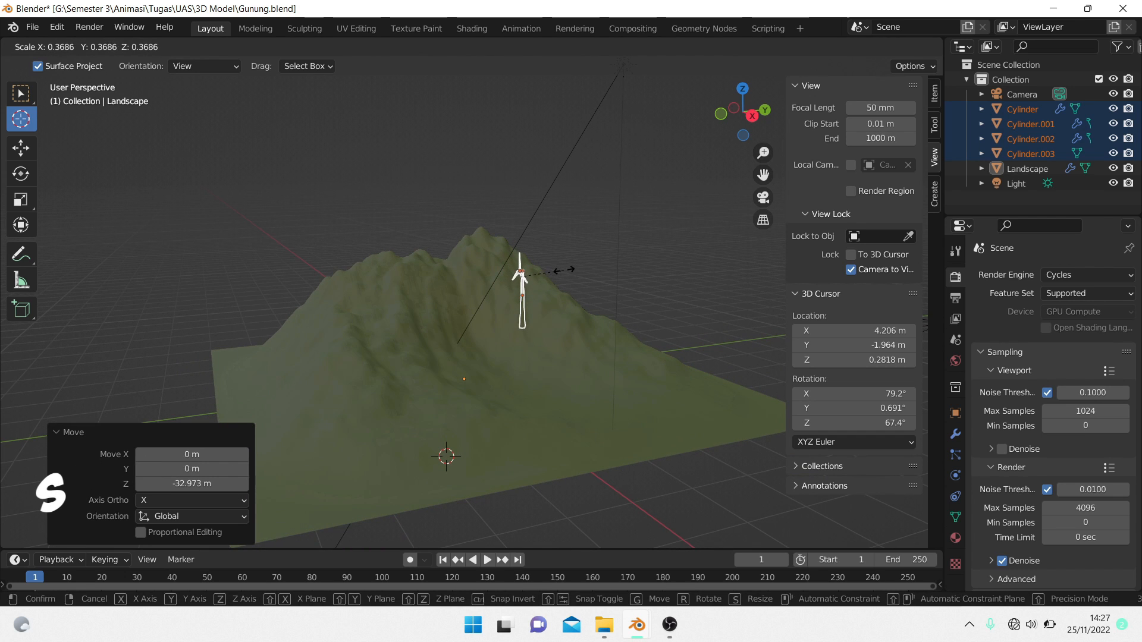
click(565, 276)
- Move the wind turbine about 1.74 m along the global X axis, out of the mountain slope
middle_drag(566, 299, 605, 304)
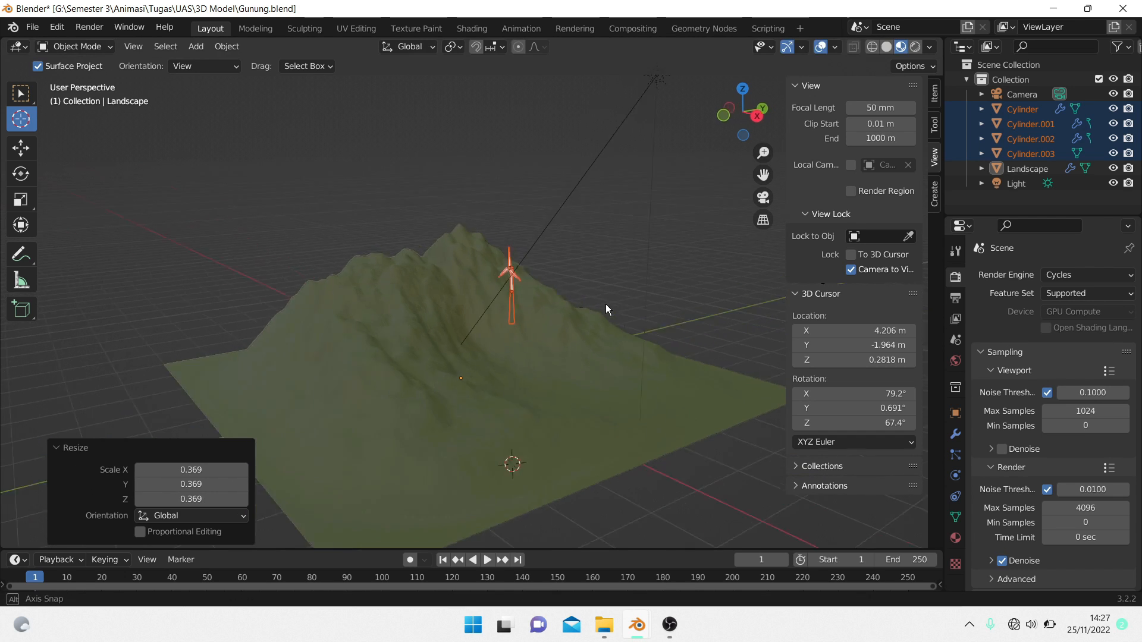
scroll(606, 304, up, 3)
scroll(605, 305, up, 2)
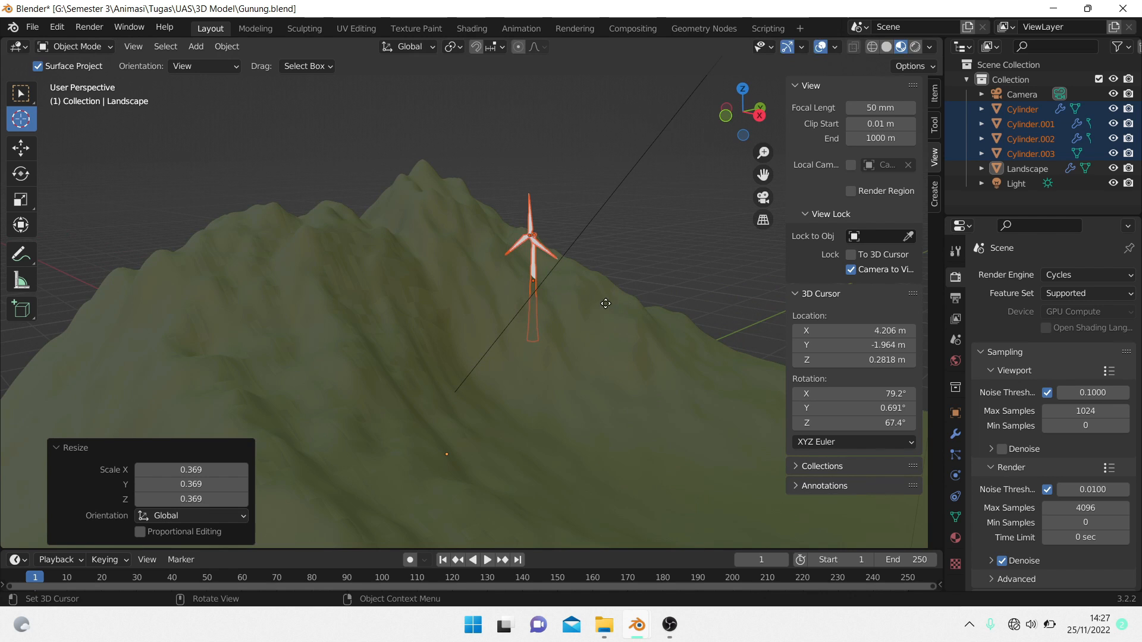
key(g)
key(x)
click(719, 418)
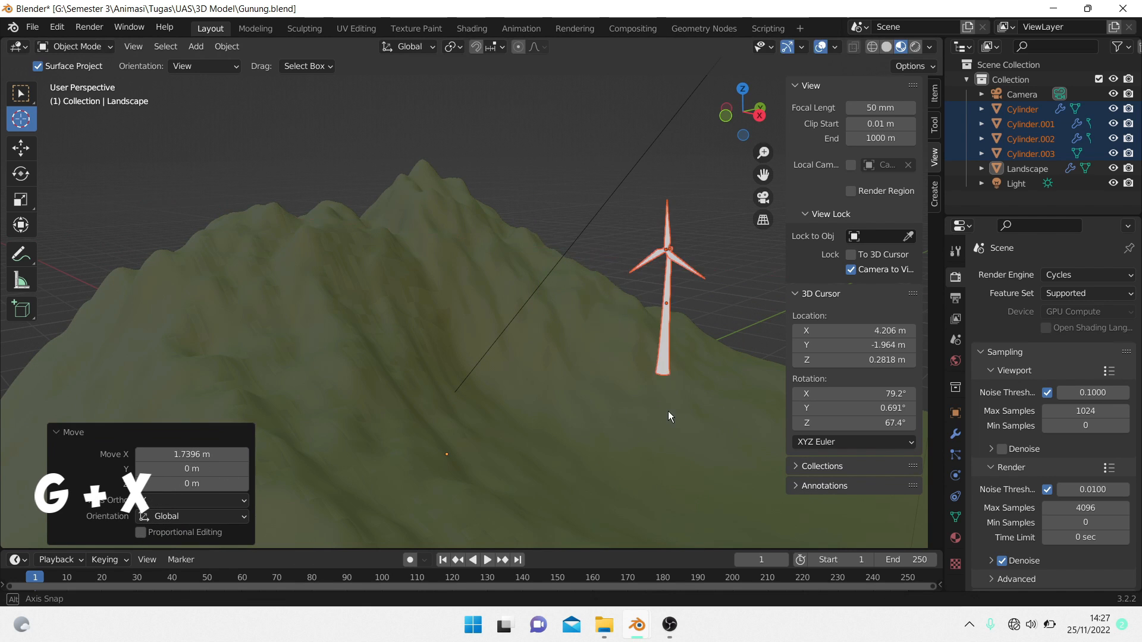
- Shrink the wind turbine further with a uniform scale of about 0.566
middle_drag(669, 411, 591, 391)
scroll(592, 391, down, 2)
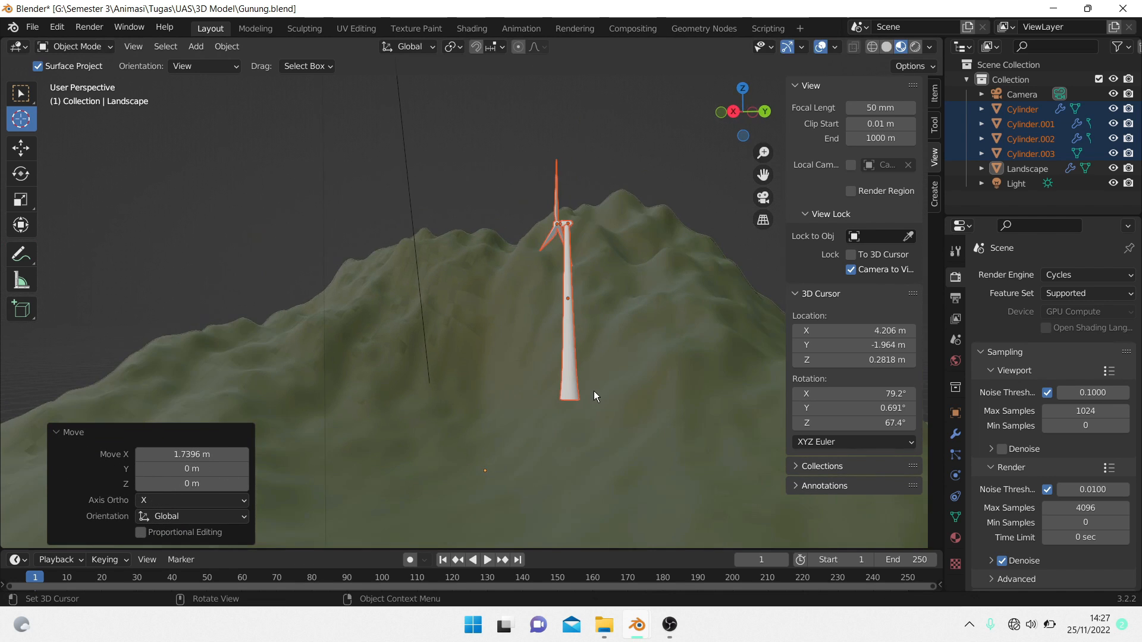
scroll(594, 390, down, 1)
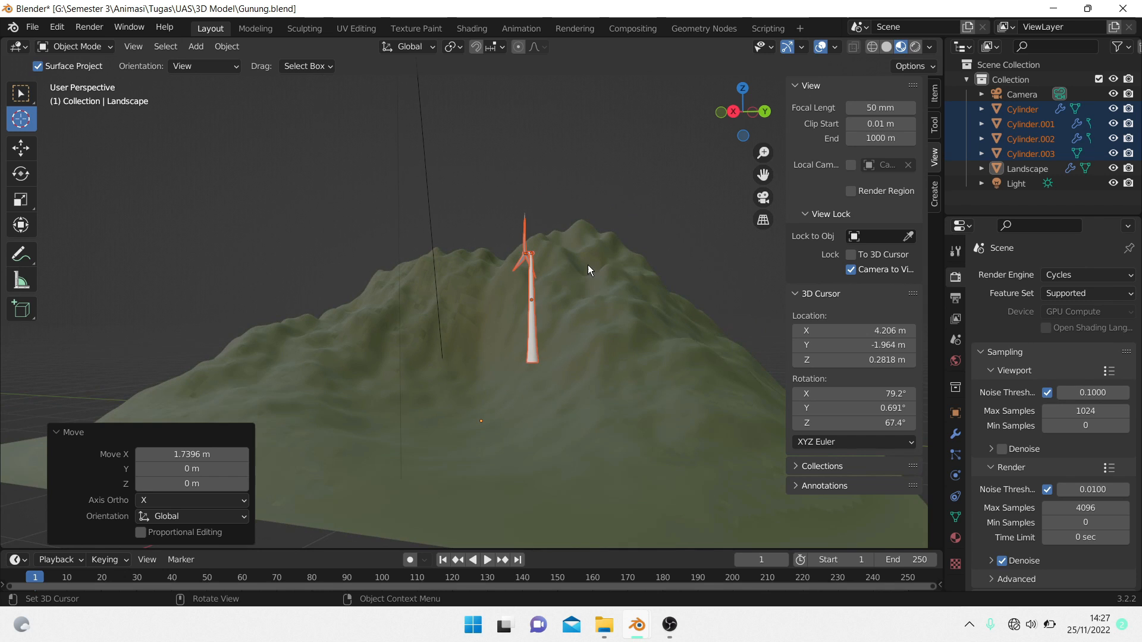
key(s)
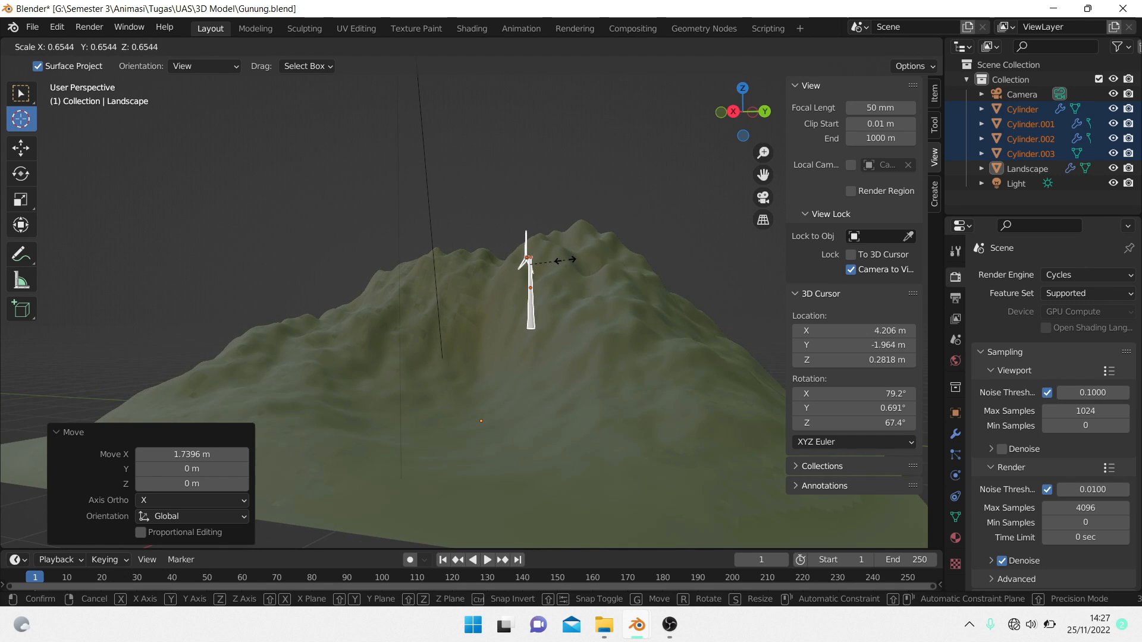
click(562, 268)
scroll(569, 248, up, 2)
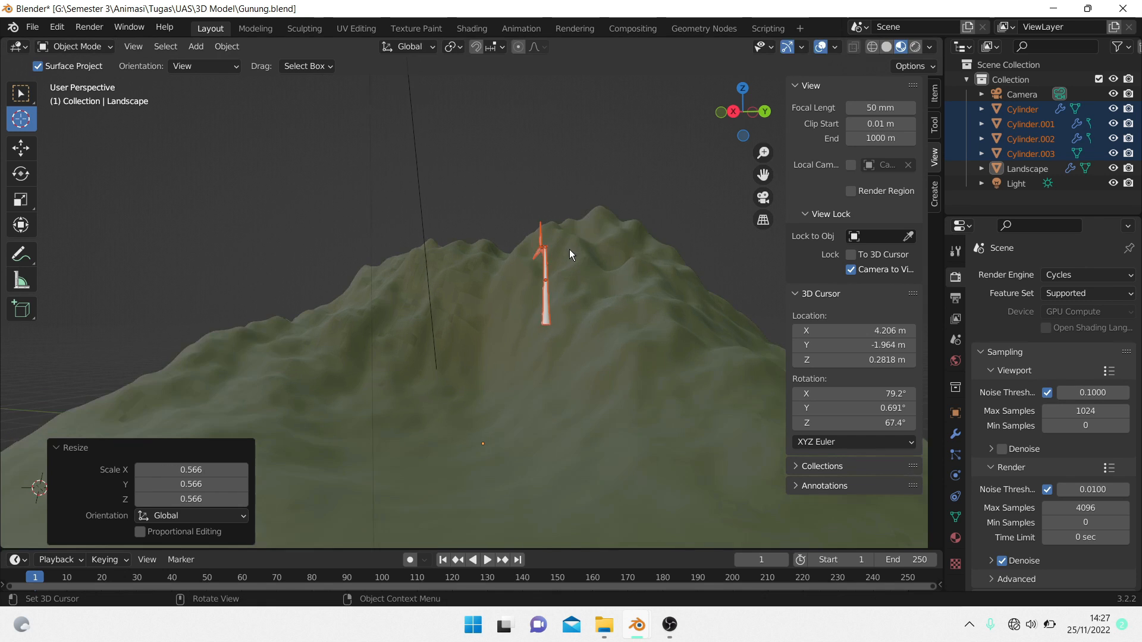
- Lower the wind turbine about 1.09 m along the global Z axis so its base meets the mountain slope
key(g)
key(z)
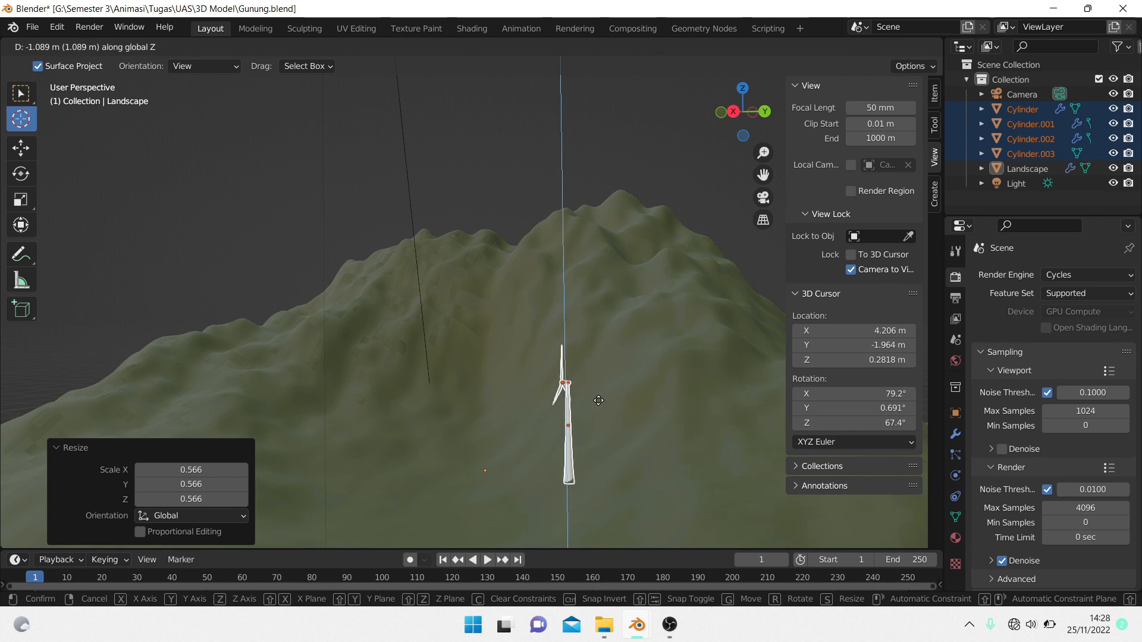
click(598, 400)
- Look through the camera and reframe its view closer around the wind turbine in front of the mountain slope
key(KP_0)
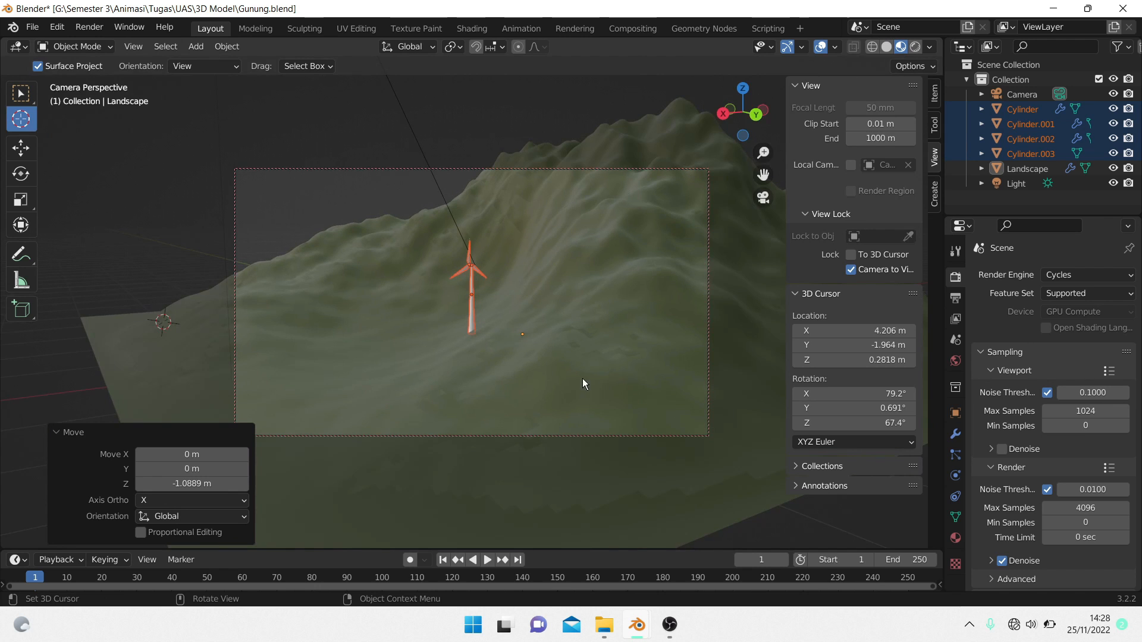
middle_drag(582, 378, 566, 305)
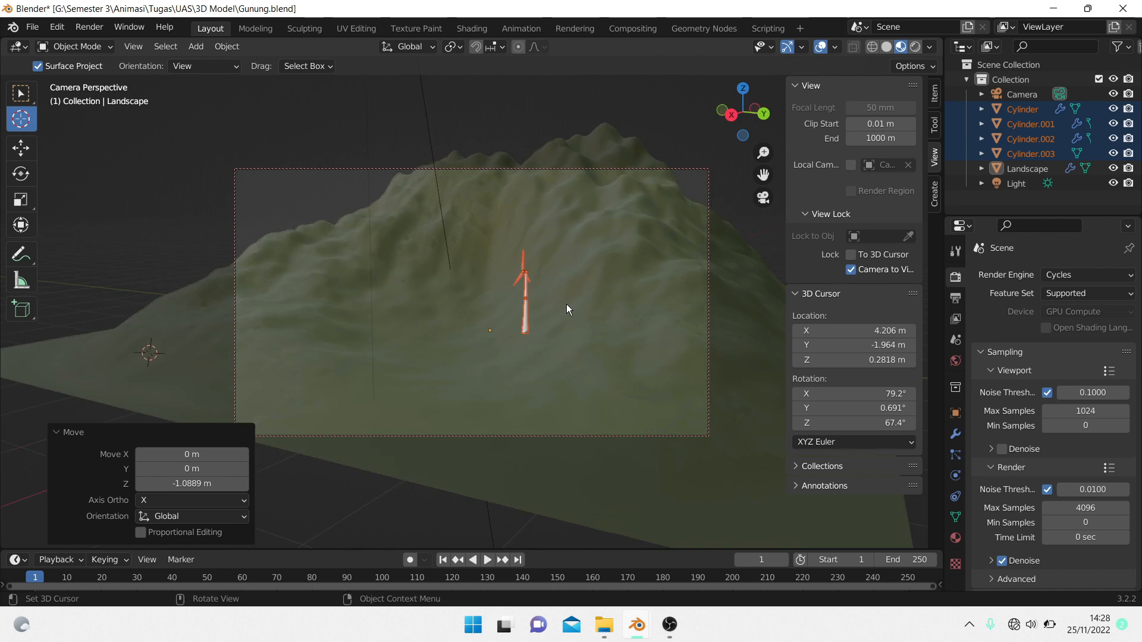
scroll(566, 304, up, 2)
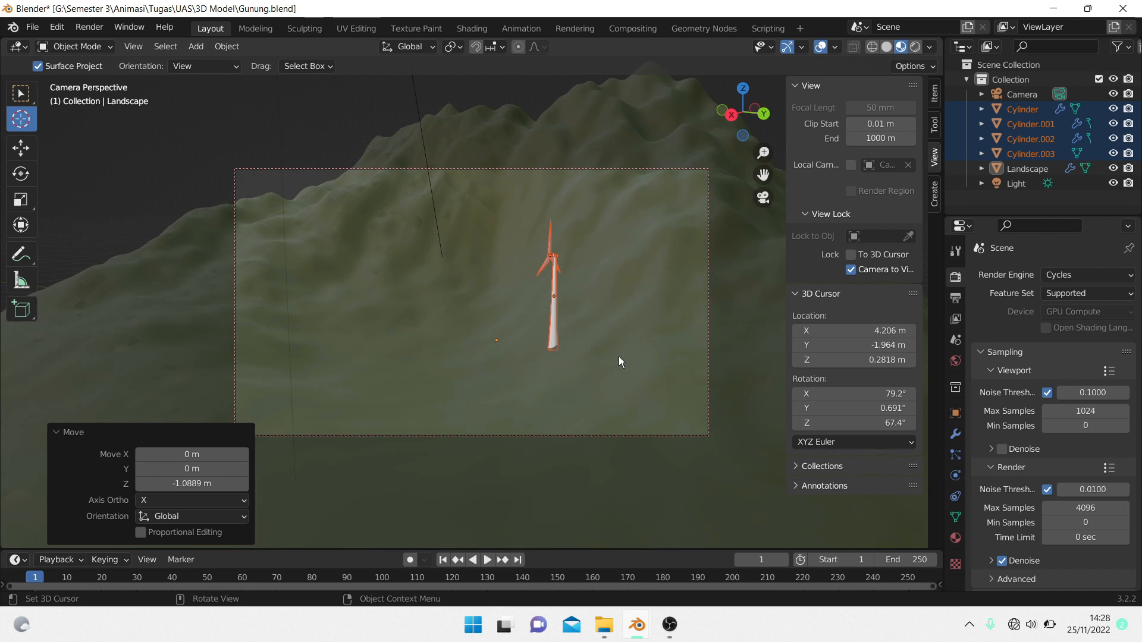
mouse_move(622, 355)
middle_down()
mouse_move(635, 366)
mouse_move(609, 360)
middle_up()
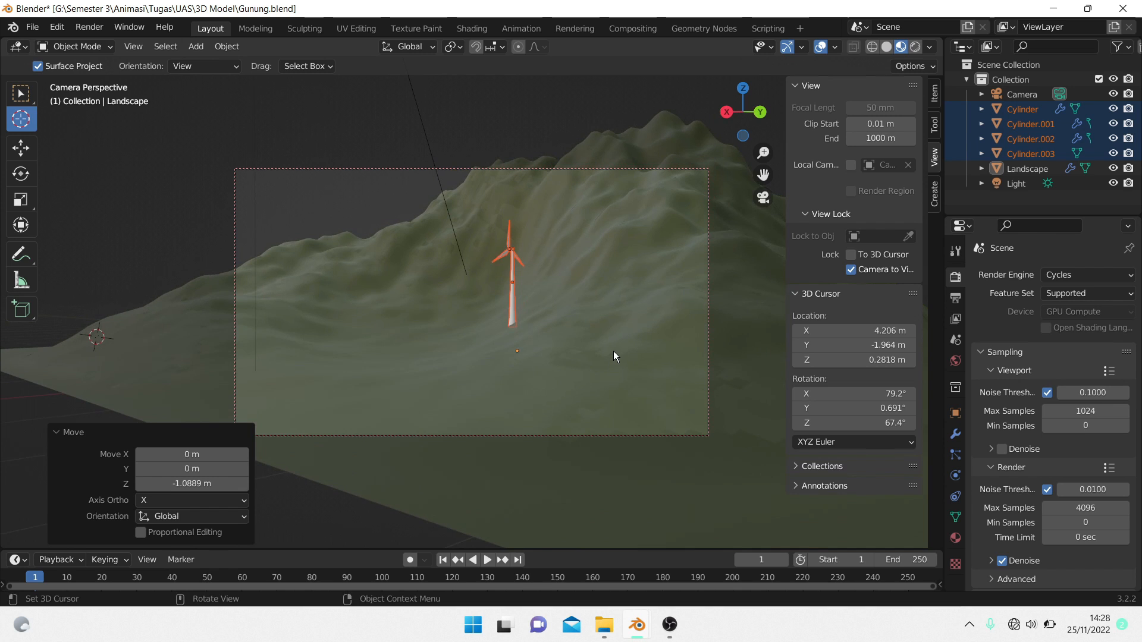
- Preview the turbine and mountain in rendered shading from the camera, deselecting the turbine, and return to material preview outside the camera
click(915, 48)
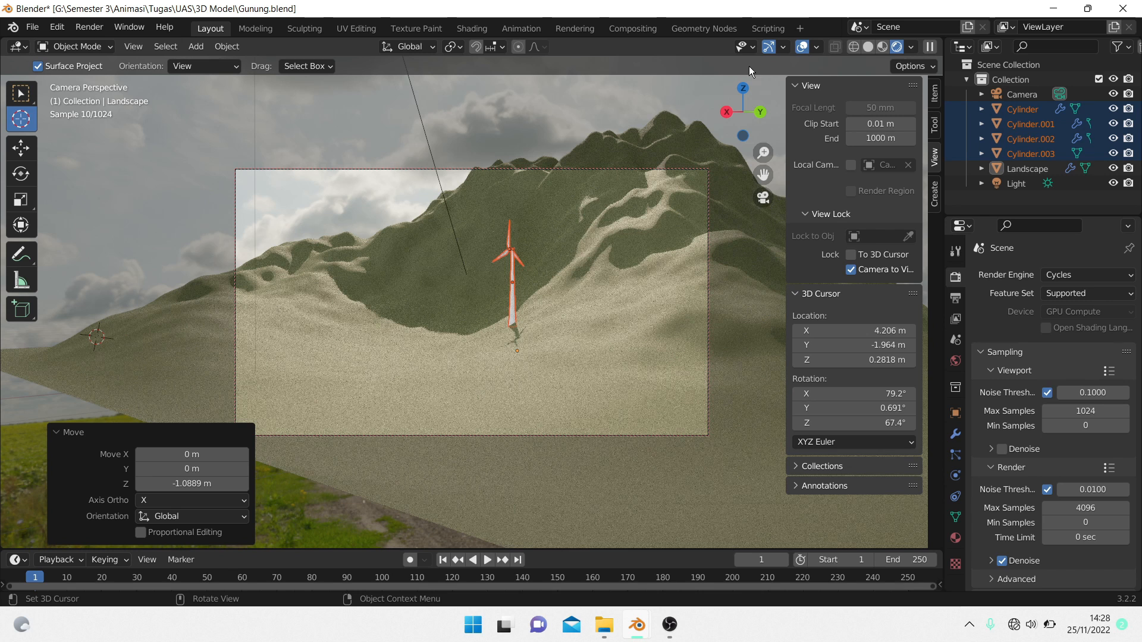
click(382, 346)
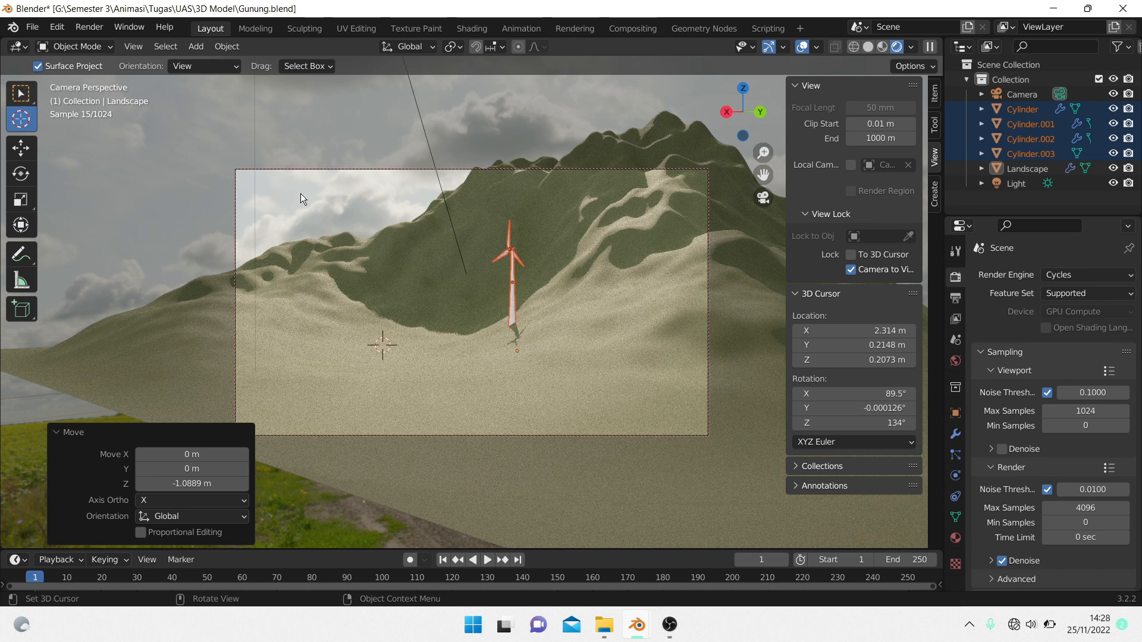
key(w)
click(616, 211)
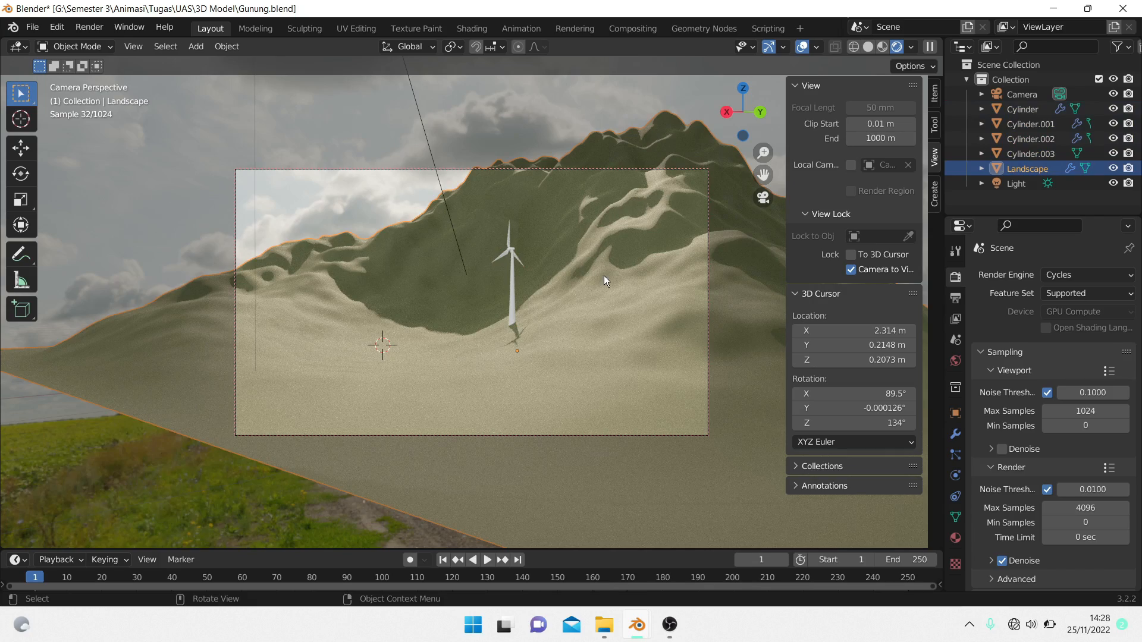
mouse_move(604, 276)
middle_down()
mouse_move(629, 288)
mouse_move(604, 292)
mouse_move(608, 277)
middle_up()
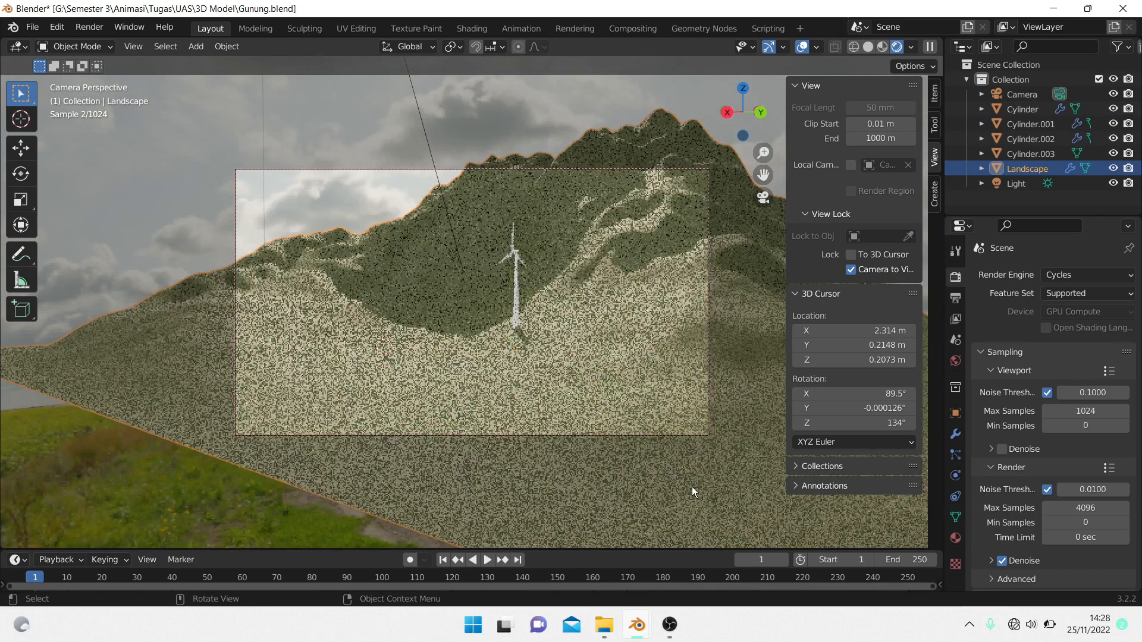
key(KP_0)
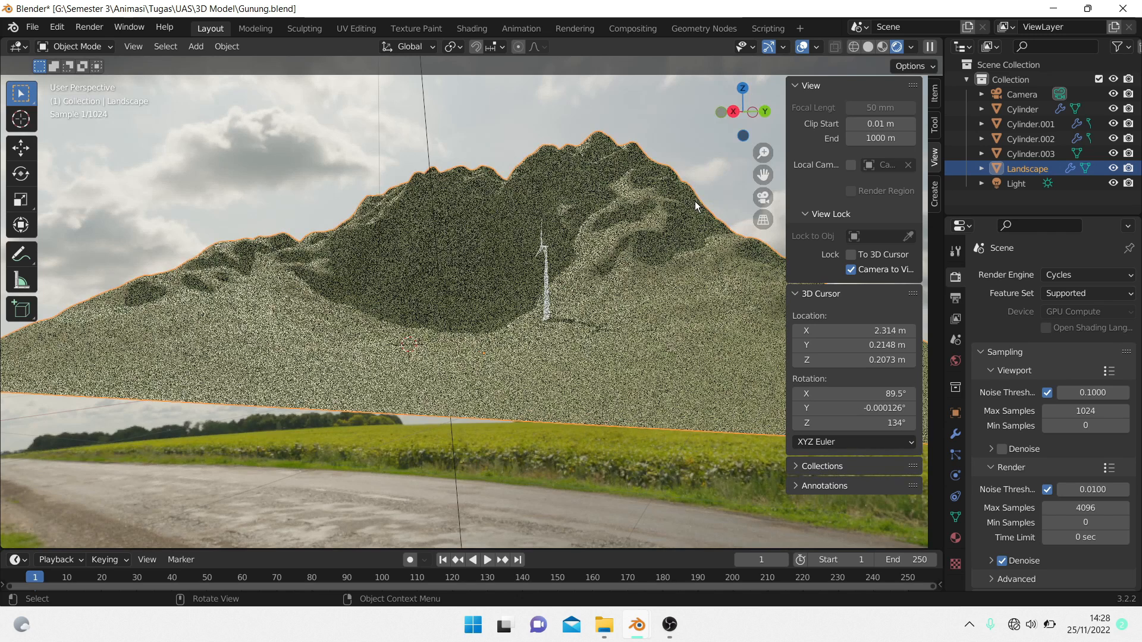
click(880, 45)
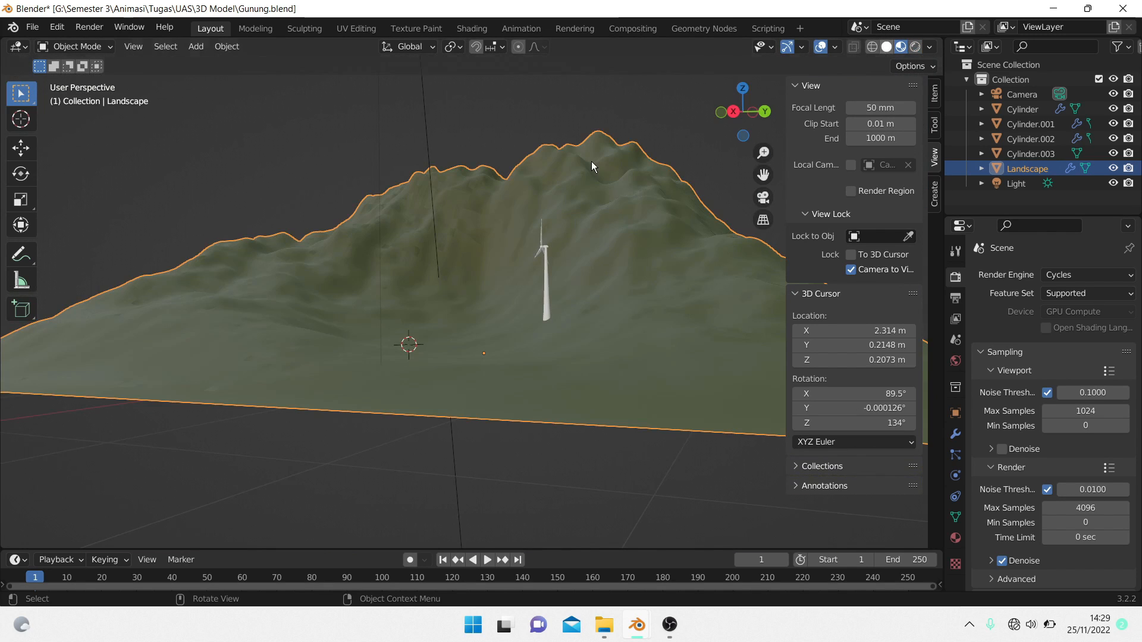
- Add all four wind turbine parts to the selection: the tower, the nacelle, the connecting shaft and the rotor with its blades
mouse_move(569, 215)
middle_down()
mouse_move(591, 224)
mouse_move(599, 245)
mouse_move(646, 253)
mouse_move(679, 227)
mouse_move(615, 266)
mouse_move(664, 209)
mouse_move(552, 216)
middle_up()
scroll(681, 192, up, 3)
scroll(626, 181, down, 2)
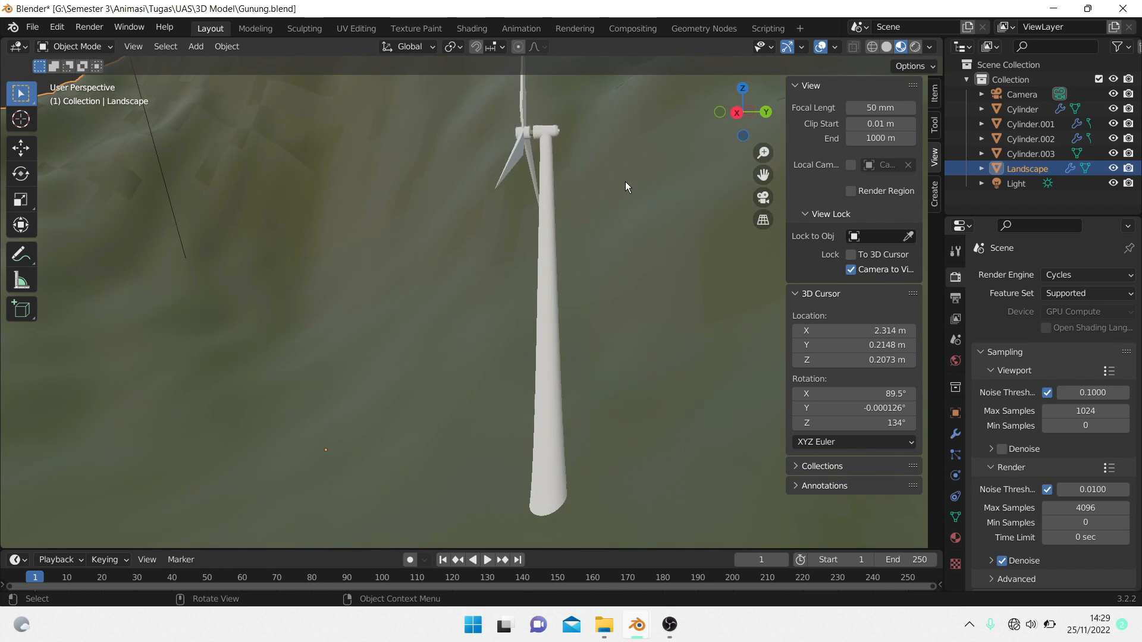
shift+click(549, 126)
shift+click(542, 144)
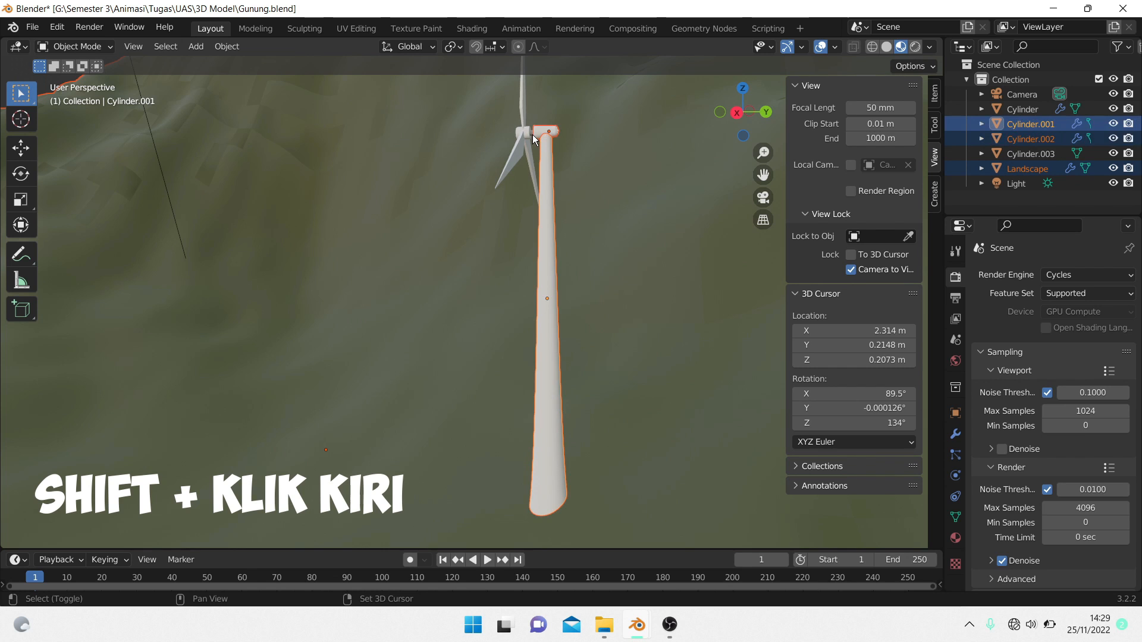
shift+click(533, 134)
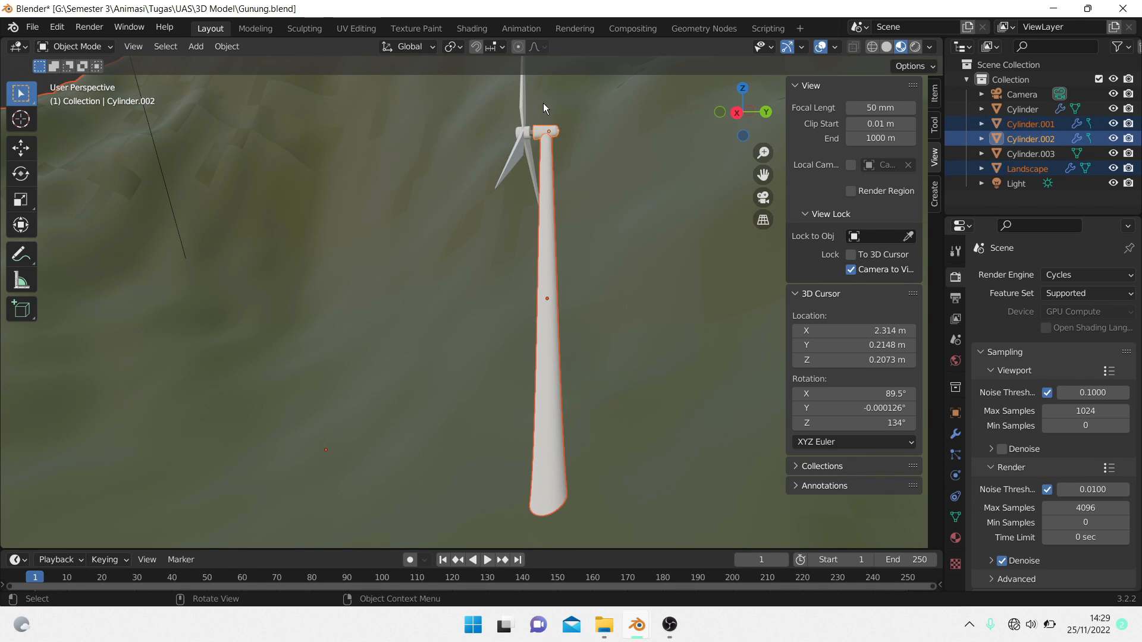
scroll(543, 102, up, 3)
shift+middle_drag(597, 110, 520, 318)
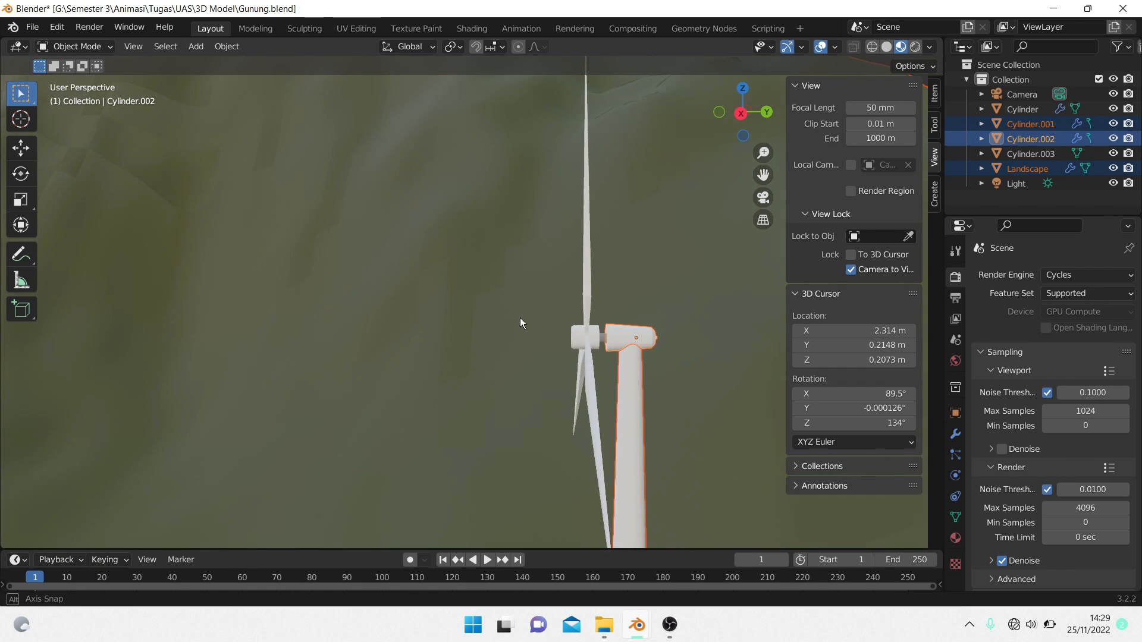
shift+click(603, 337)
shift+click(584, 341)
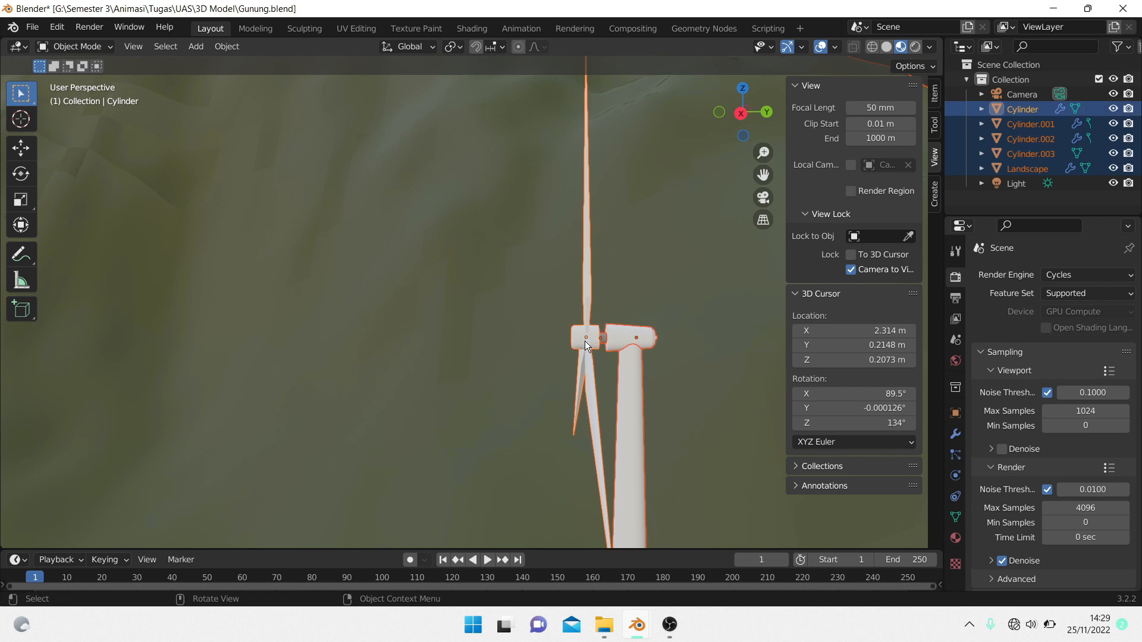
- Try to move the selected turbine and landscape about -0.17 m along the global Y axis
scroll(584, 341, down, 10)
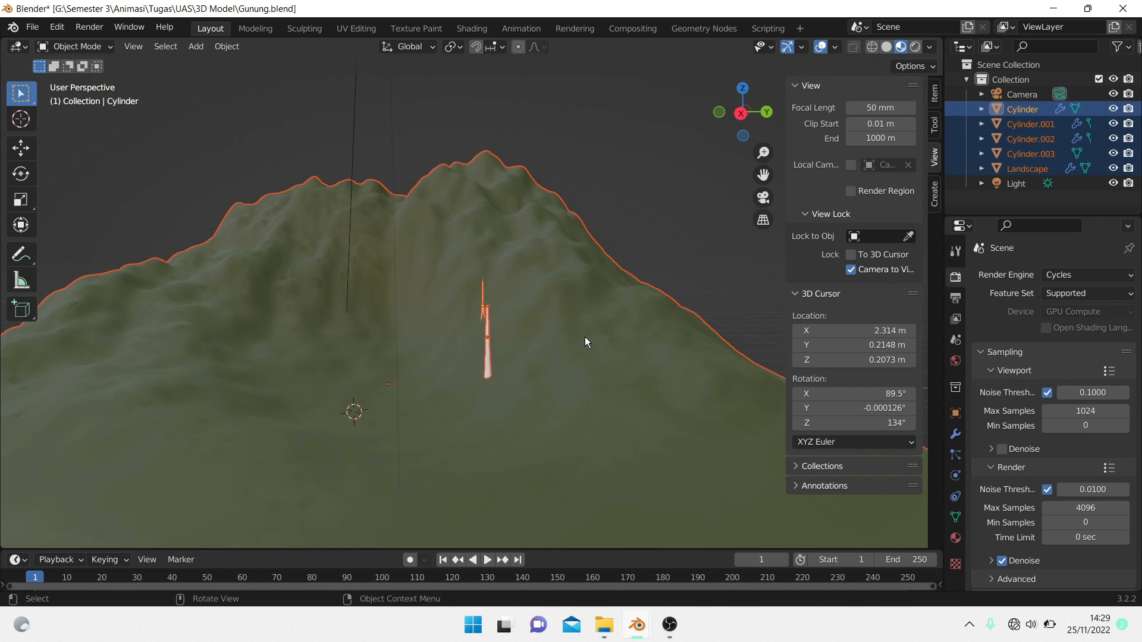
scroll(584, 339, up, 1)
key(g)
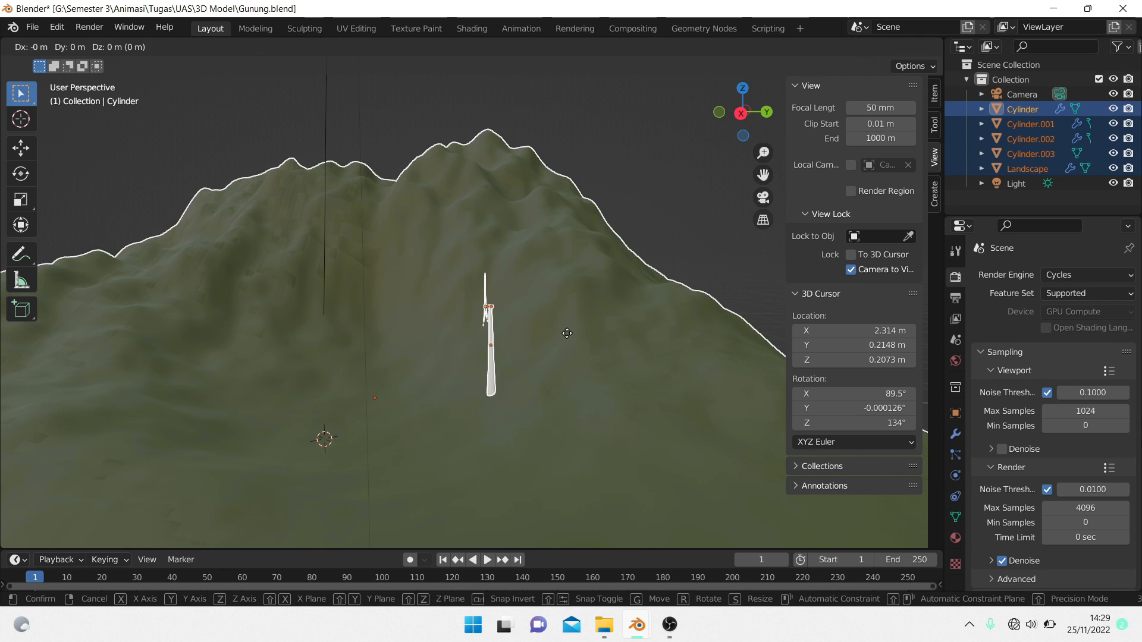
key(y)
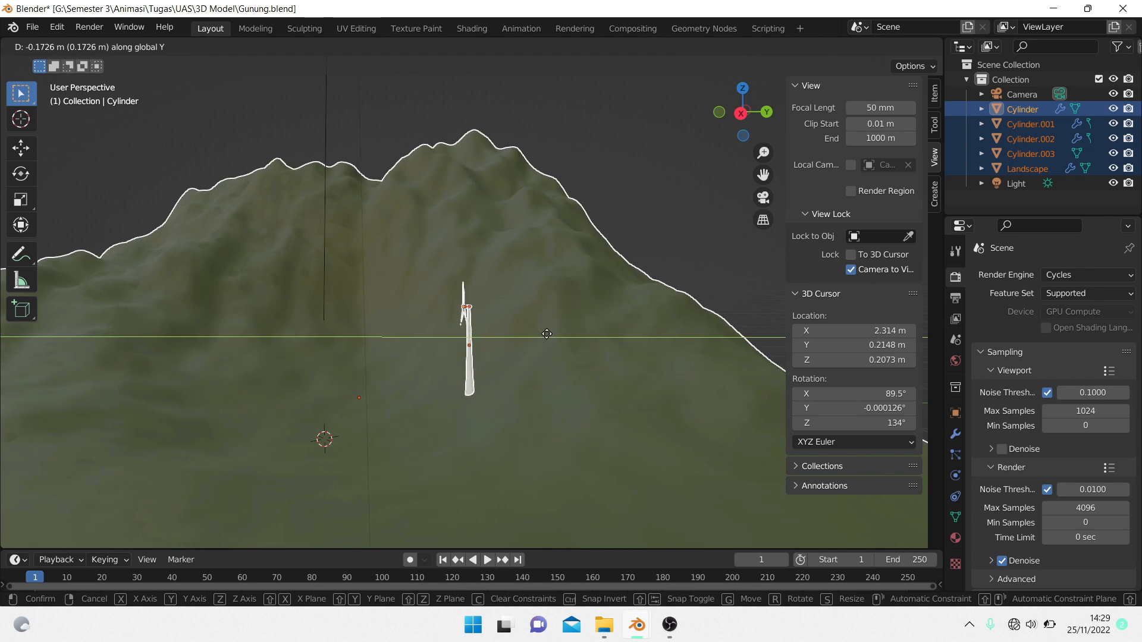
click(546, 333)
key(ctrl+z)
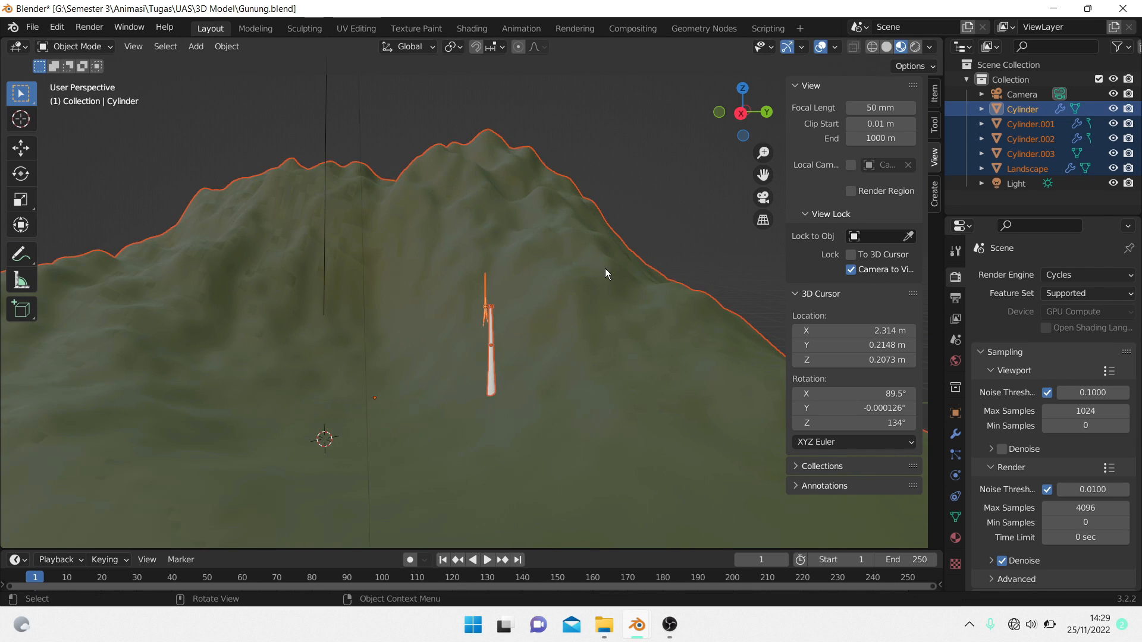
- Deselect the landscape and move only the wind turbine about 0.363 m along the global Y axis
shift+click(575, 269)
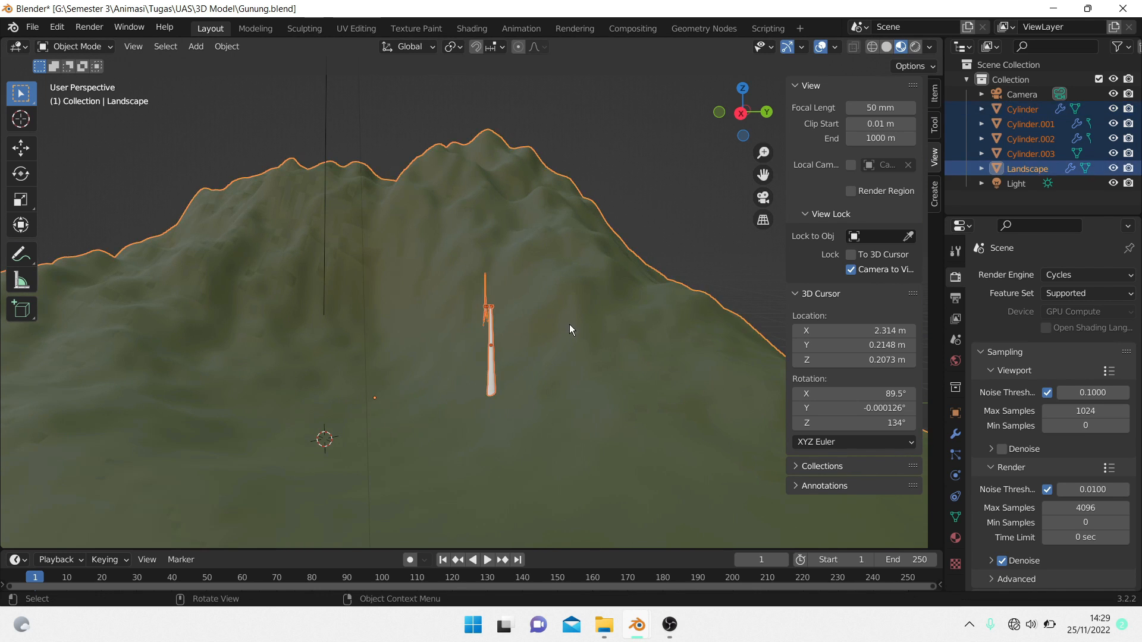
shift+click(408, 216)
key(g)
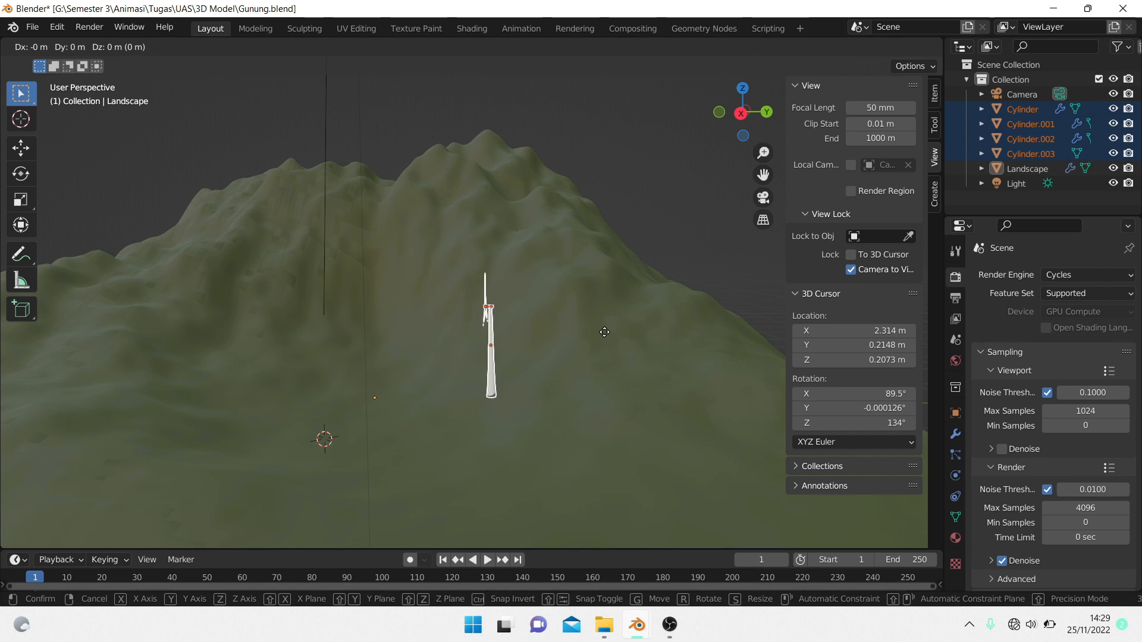
key(y)
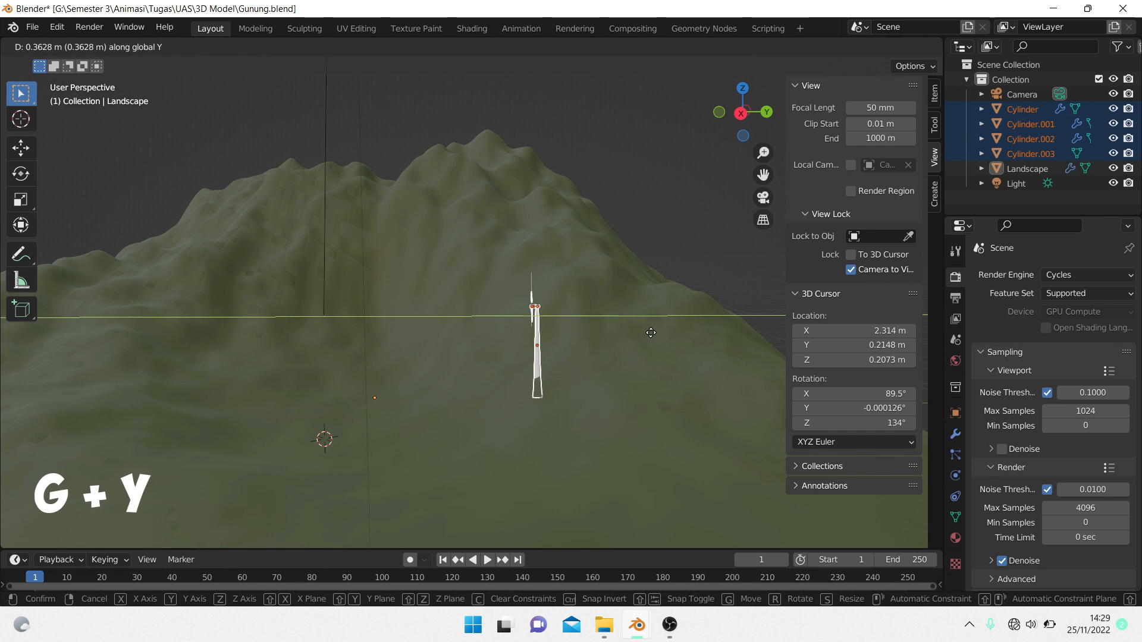
click(651, 332)
- Raise the wind turbine about 0.13 m along the global Z axis
key(g)
key(z)
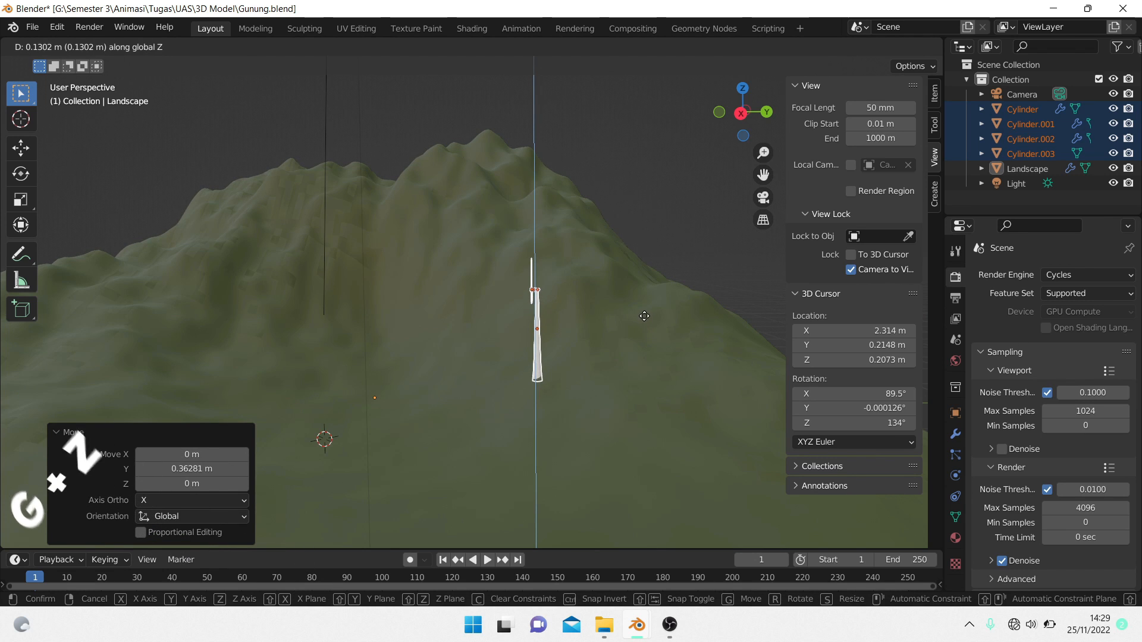
click(644, 316)
- Copy and paste the wind turbine, and move the copy about 1.32 m along the global X axis
key(ctrl+c)
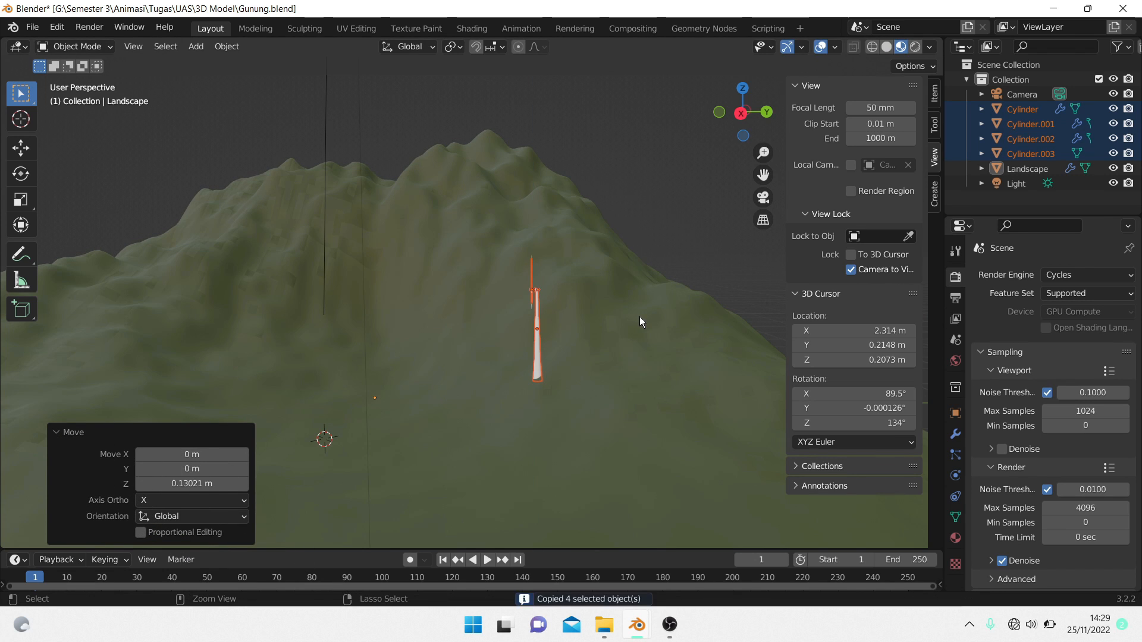
key(ctrl+v)
key(g)
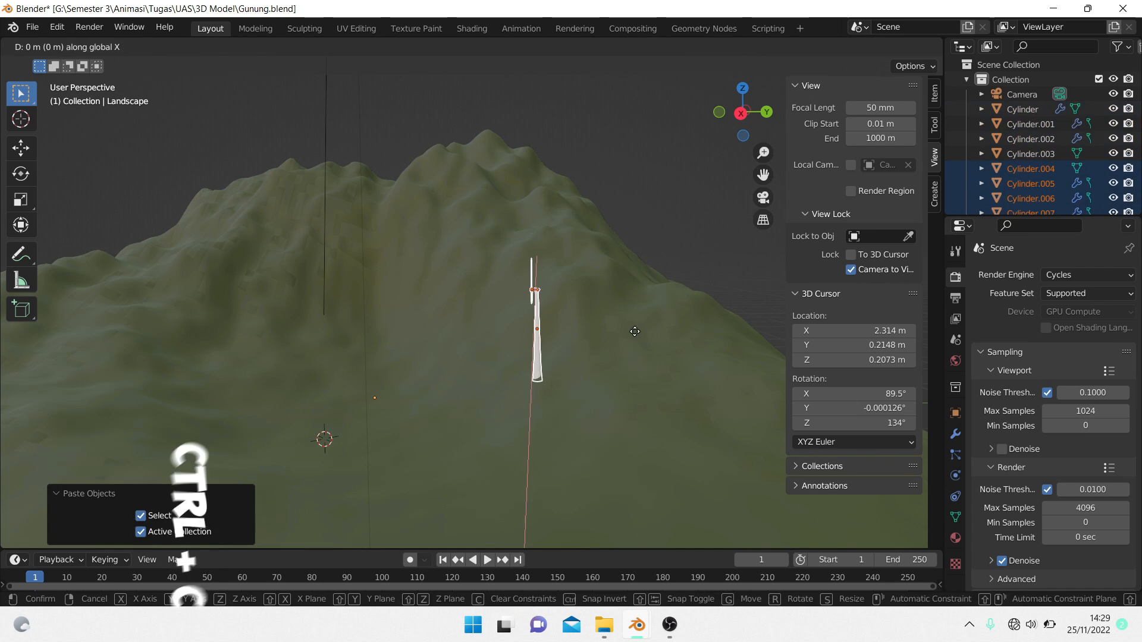
key(x)
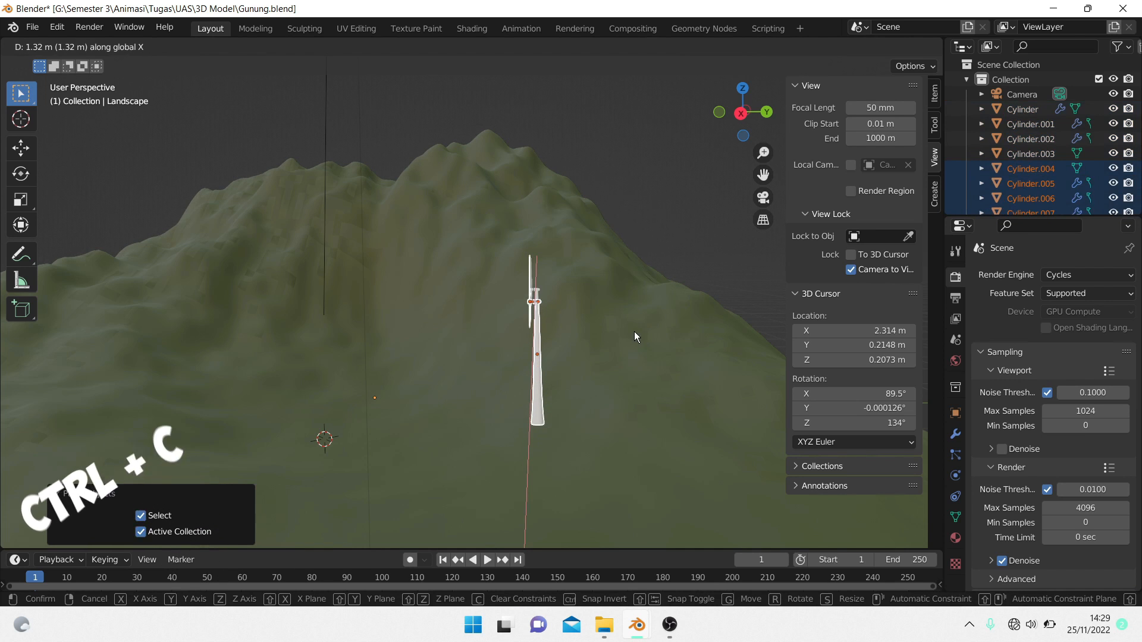
click(640, 331)
- Move the copied turbine back about -0.718 m along global X and lower it about 0.224 m along global Z
middle_drag(640, 331, 659, 357)
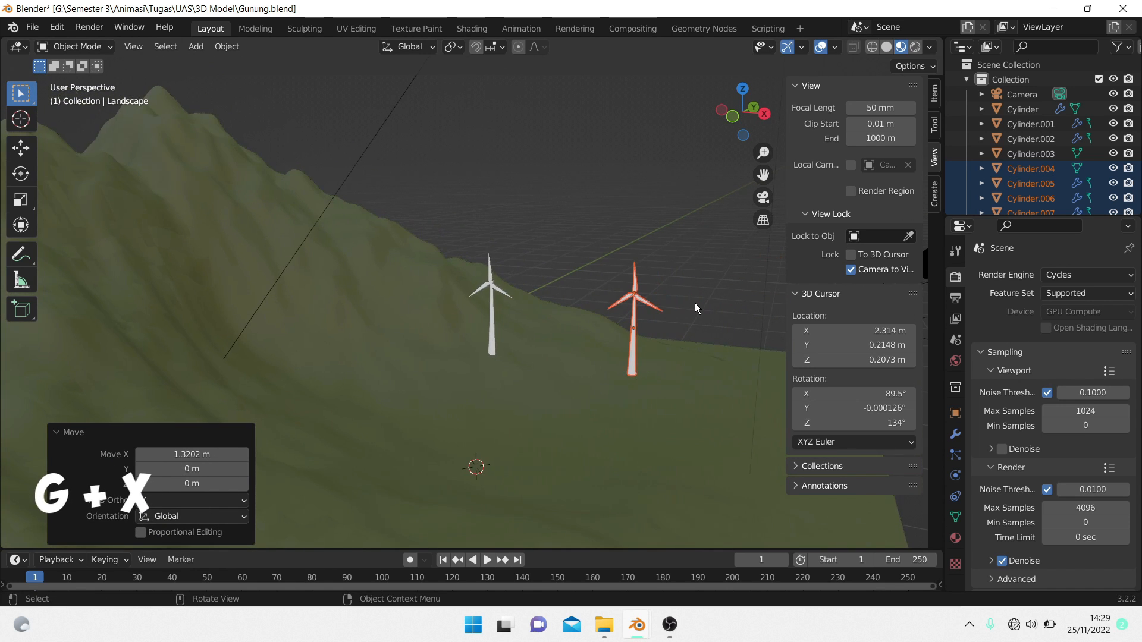
middle_drag(694, 302, 663, 345)
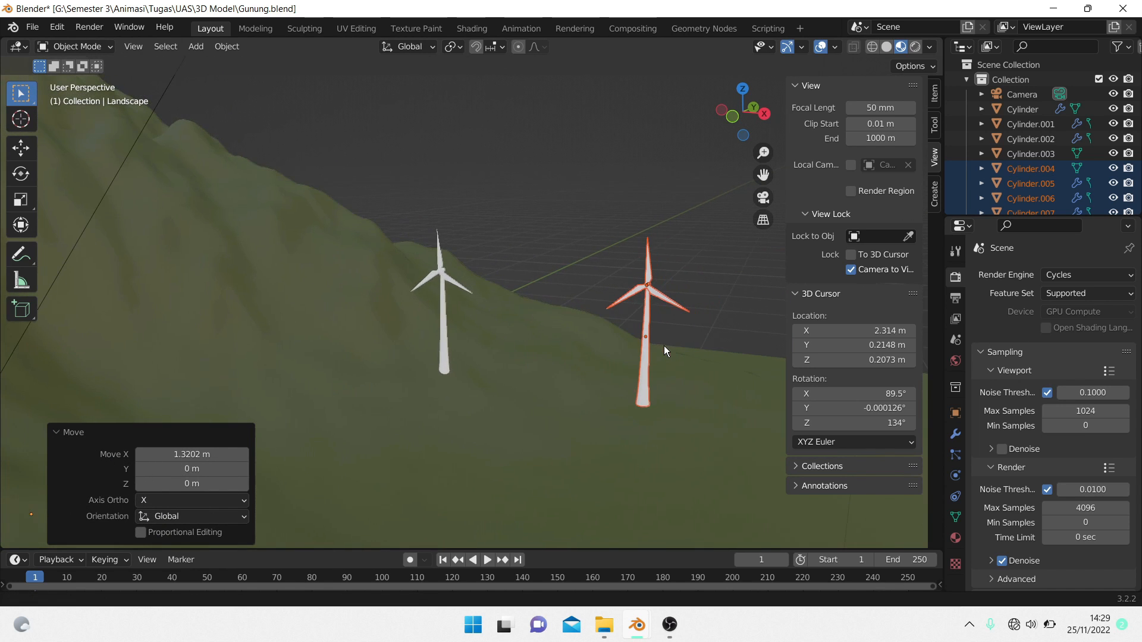
key(x)
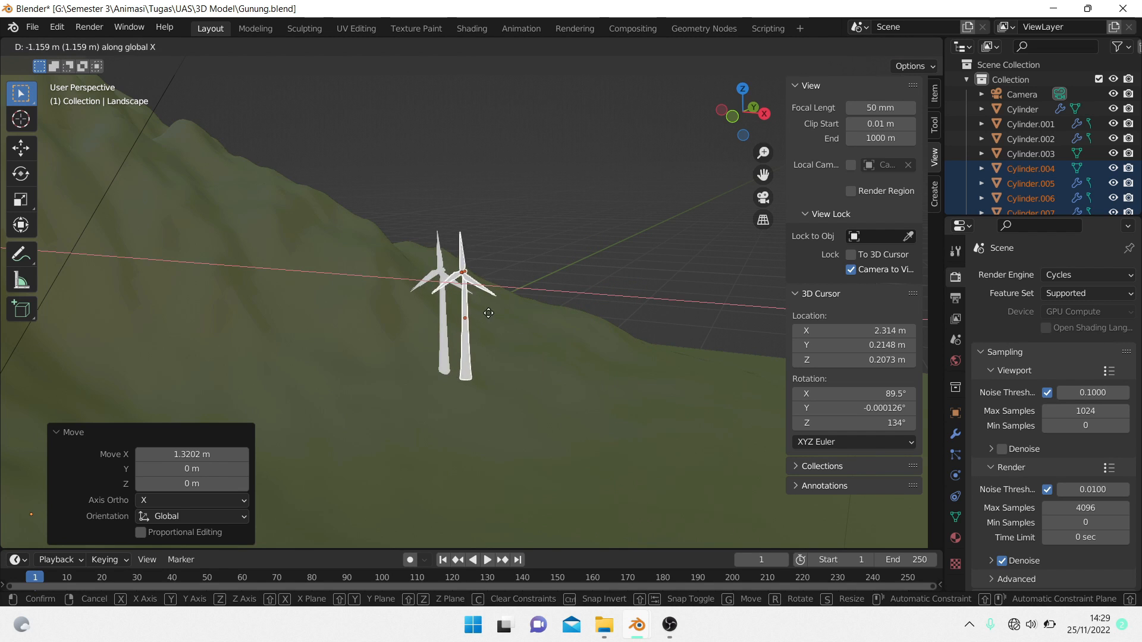
click(545, 326)
key(g)
key(z)
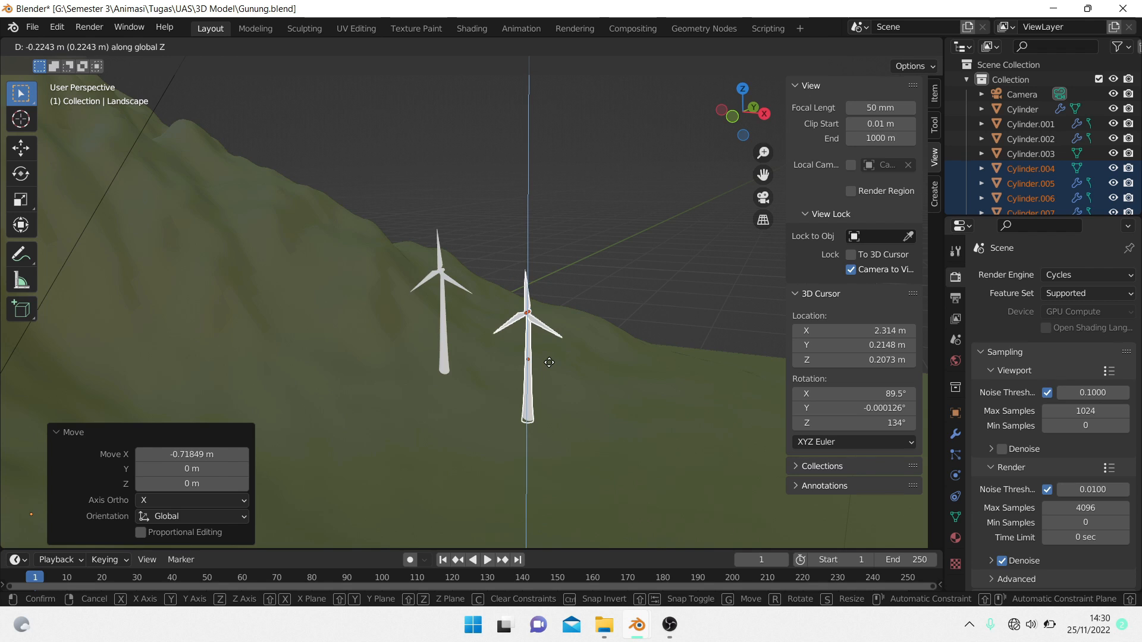
click(549, 362)
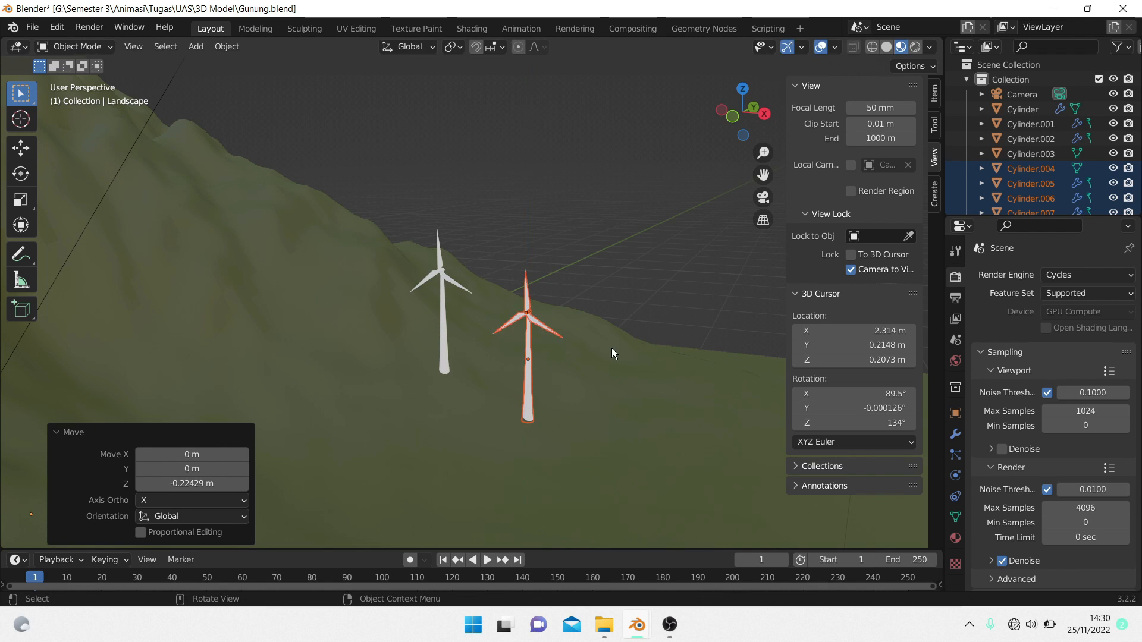
- Copy and paste the second wind turbine, and move the third one about 0.557 m along the global X axis
key(ctrl+c)
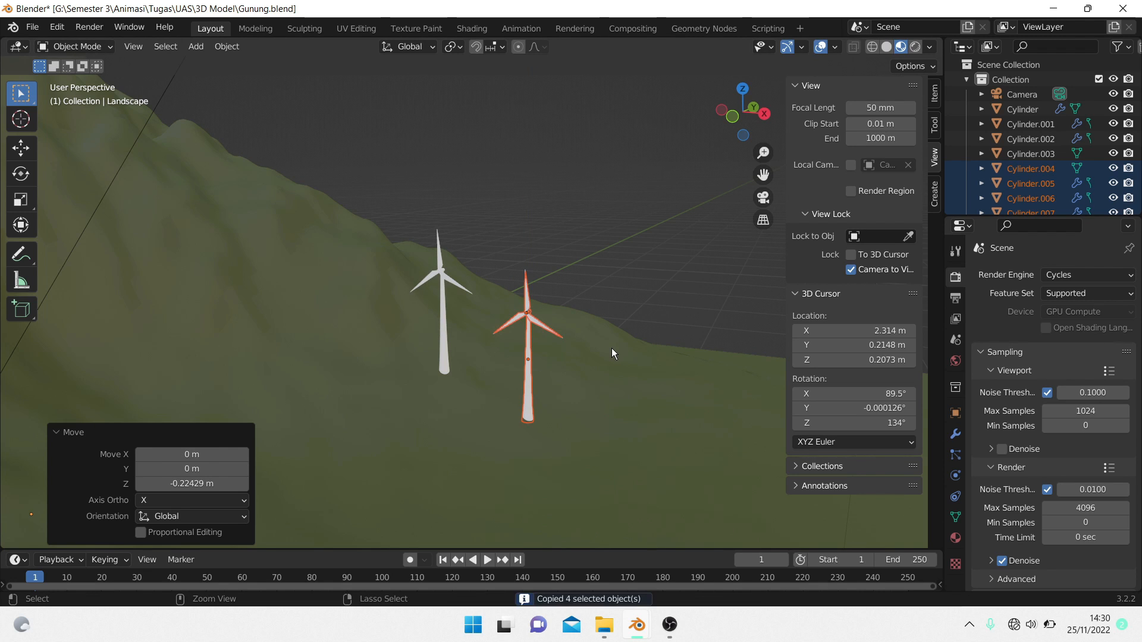
key(ctrl+v)
key(g)
key(x)
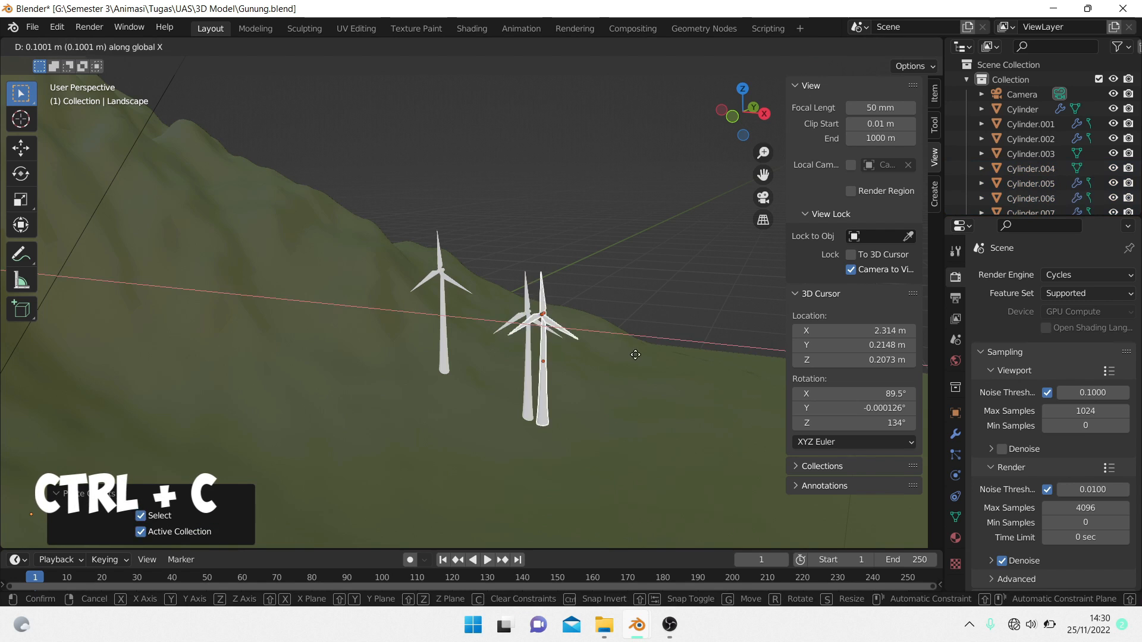
click(697, 393)
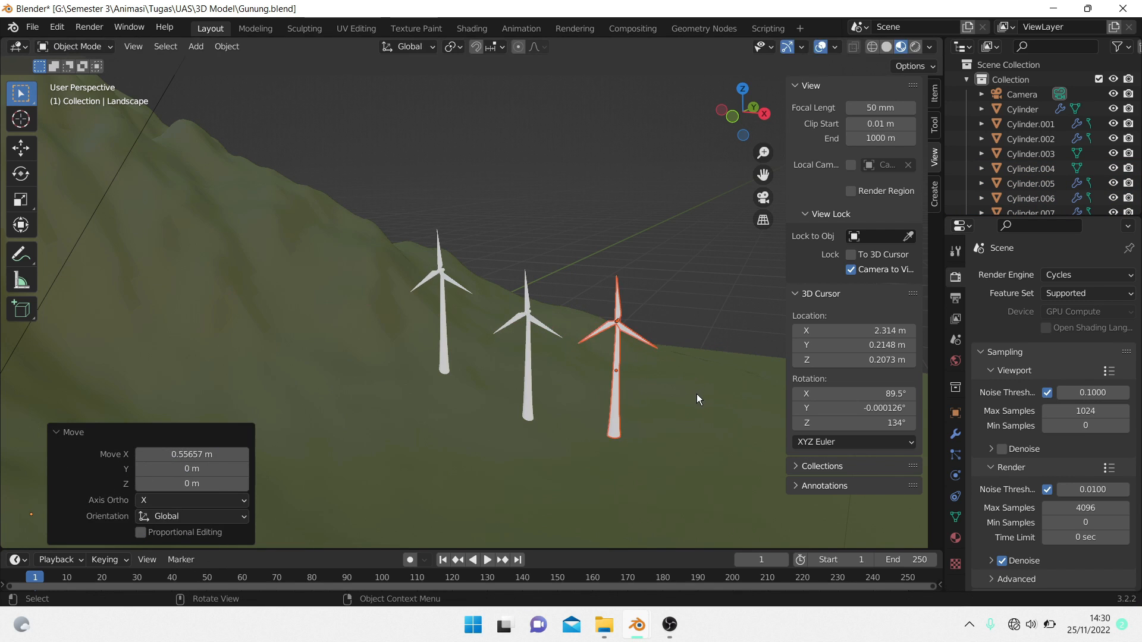
- Lower the third wind turbine about 0.146 m along the global Z axis
key(g)
key(z)
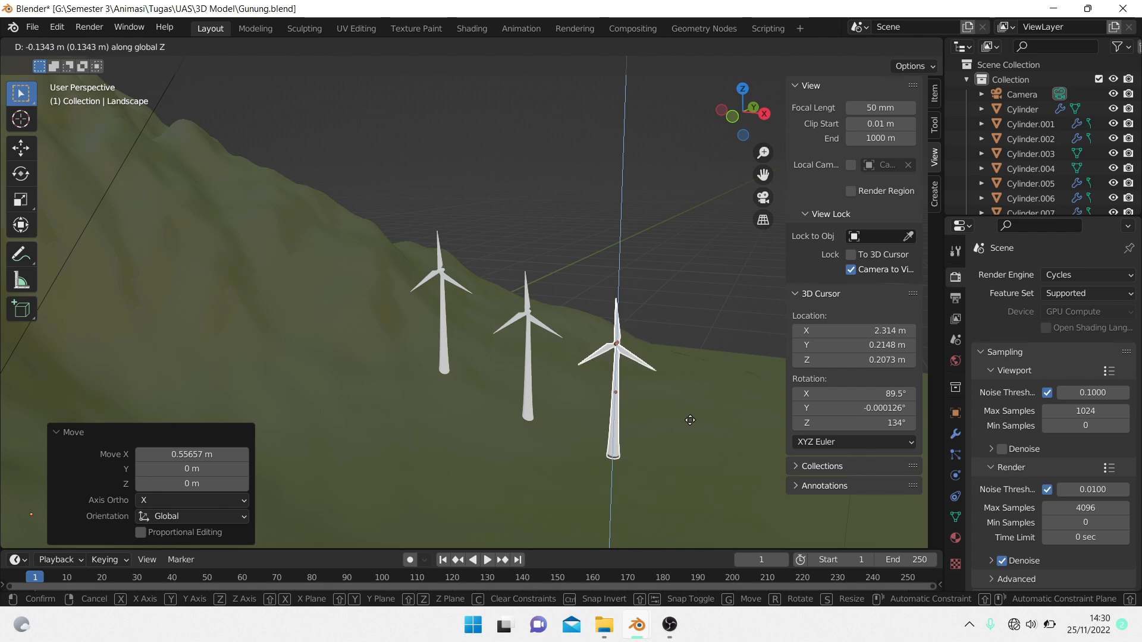
click(688, 423)
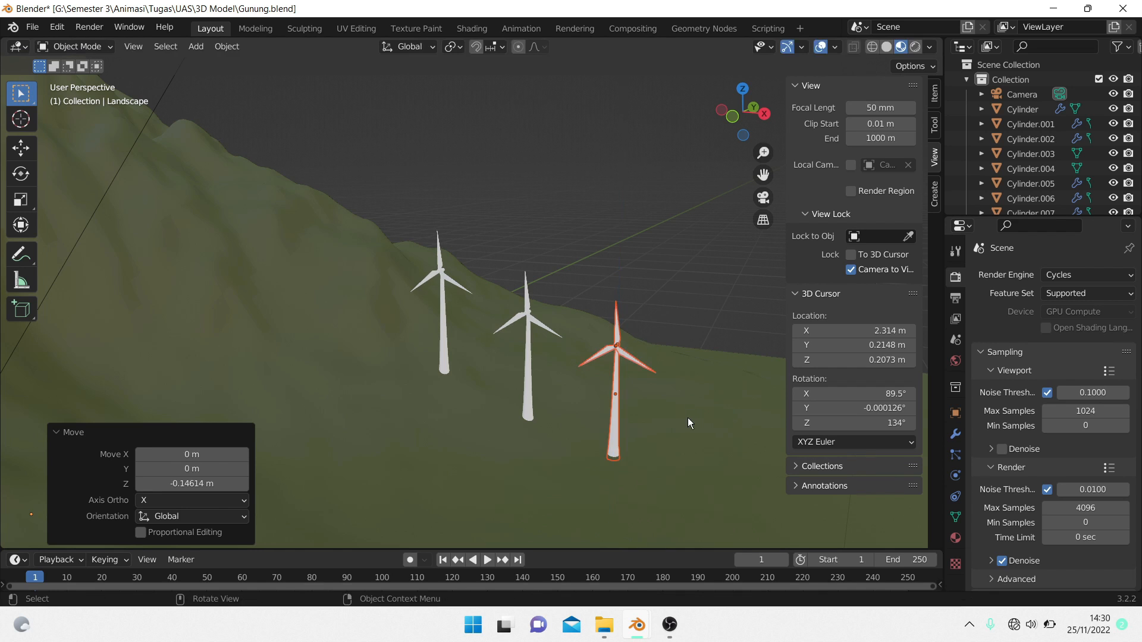
- Copy and paste the third wind turbine, and move the fourth one about 0.535 m along the global X axis
key(ctrl+c)
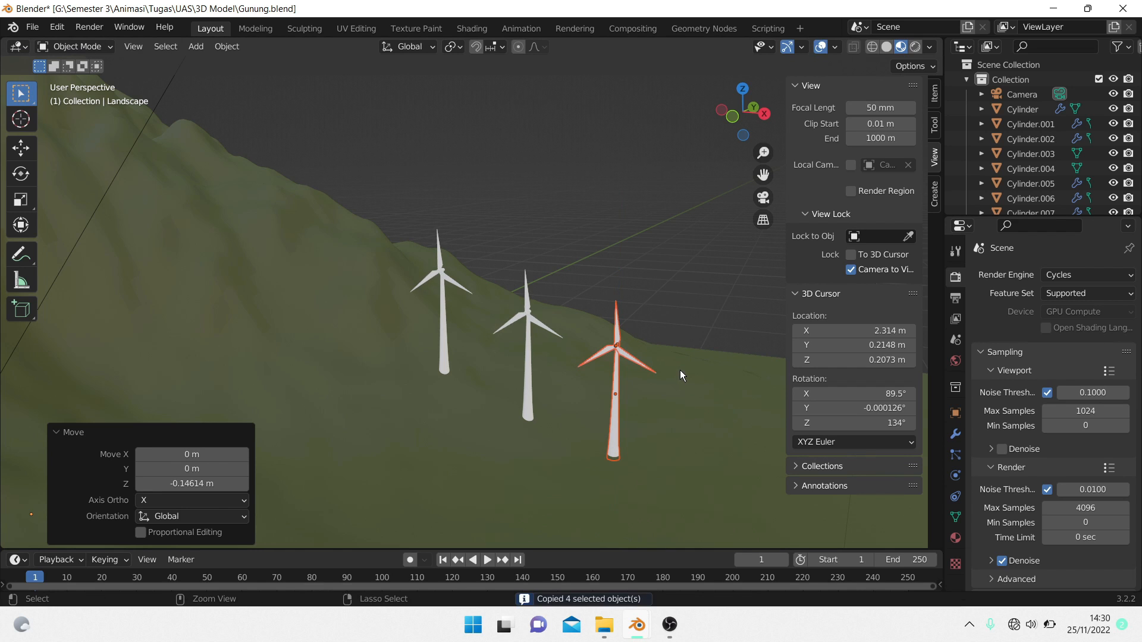
key(ctrl+v)
key(g)
key(x)
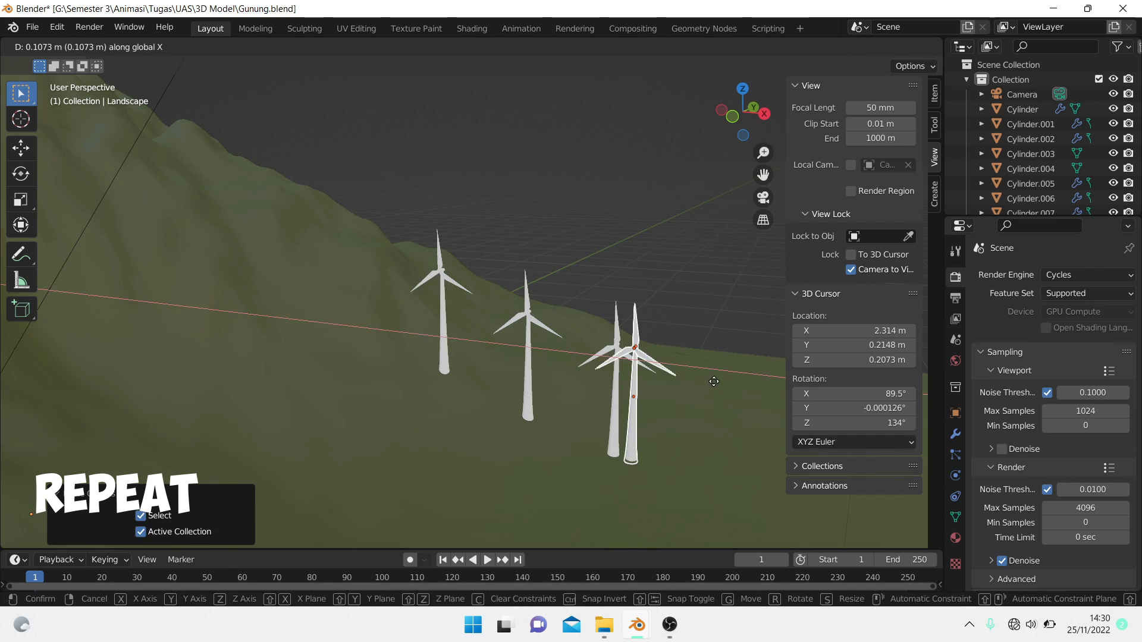
click(773, 409)
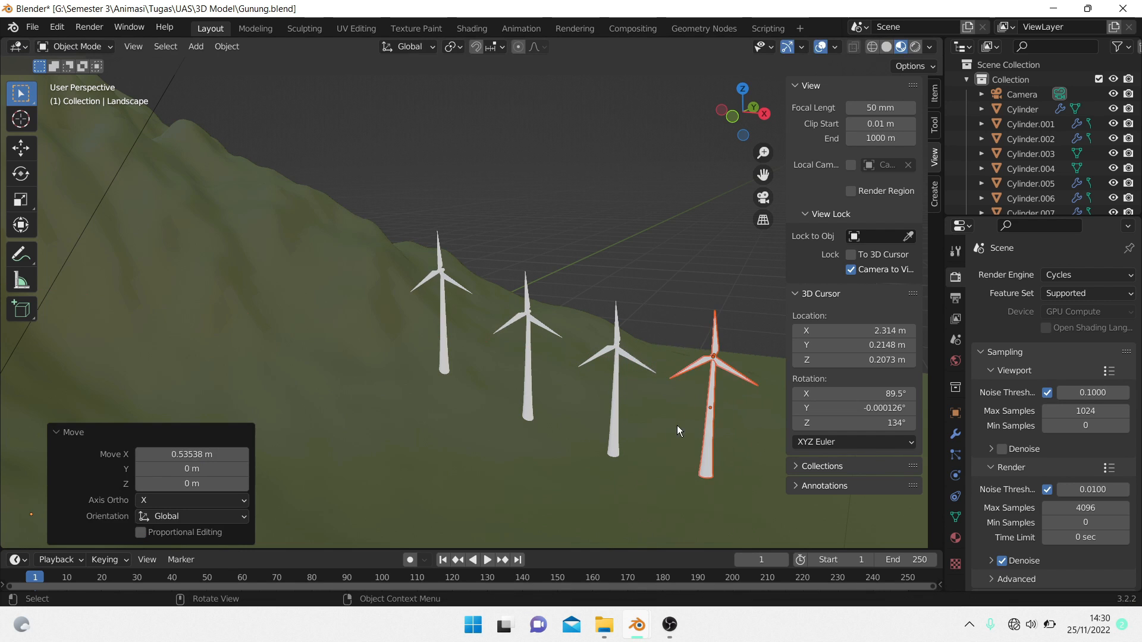
- Lower the fourth wind turbine about 0.041 m along the global Z axis
mouse_move(667, 433)
shift+middle_down()
mouse_move(591, 430)
mouse_move(596, 415)
mouse_move(686, 374)
mouse_move(665, 432)
mouse_move(559, 415)
mouse_move(707, 409)
mouse_move(721, 419)
mouse_move(702, 433)
mouse_move(619, 431)
shift+middle_up()
key(g)
key(z)
click(618, 437)
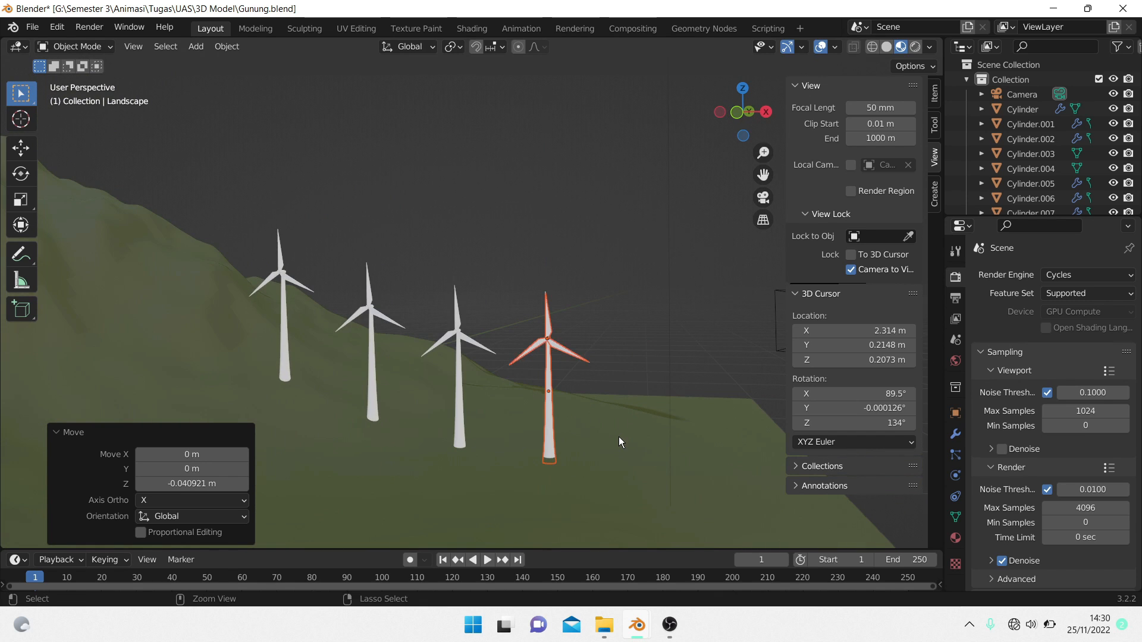
- Copy and paste the fourth wind turbine, and move the fifth one about 0.501 m along the global X axis
key(ctrl+c)
key(ctrl+v)
key(g)
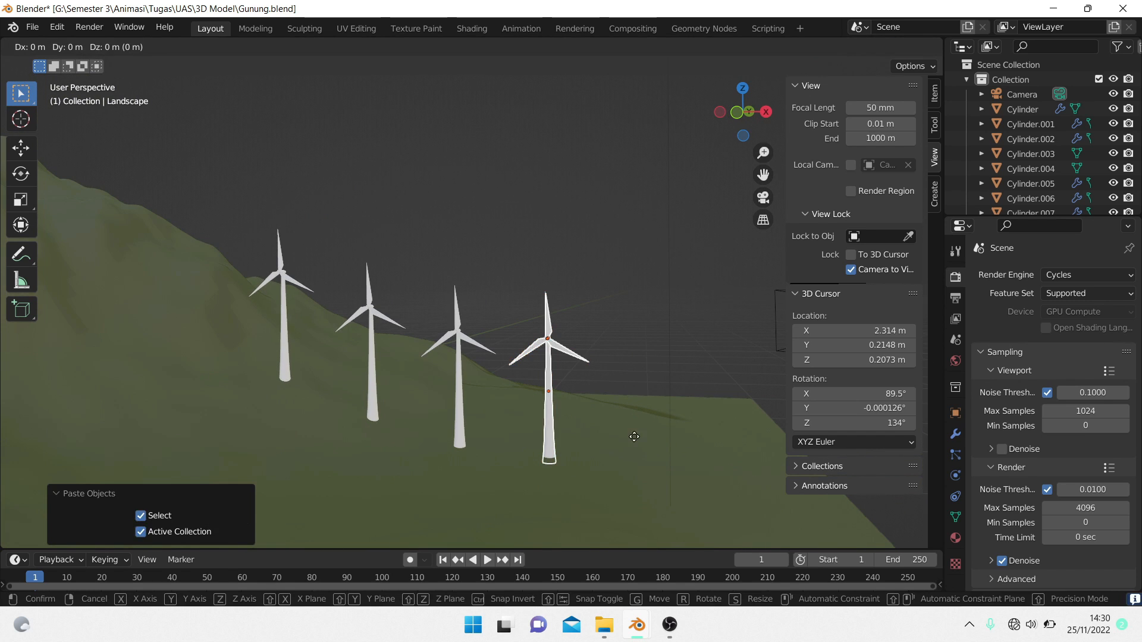
key(x)
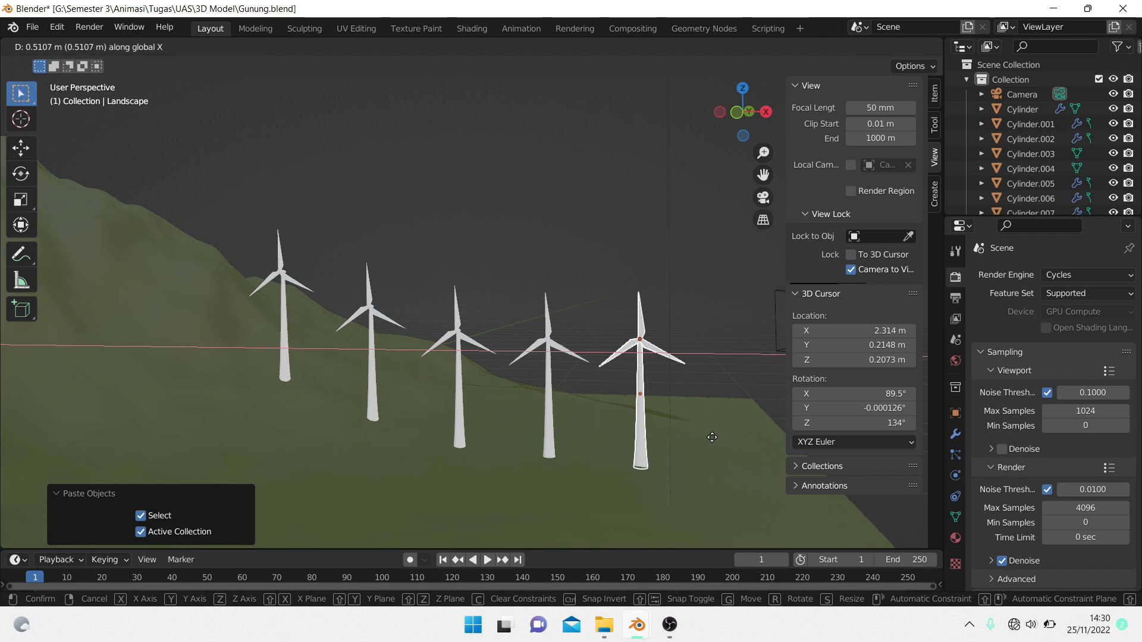
click(707, 438)
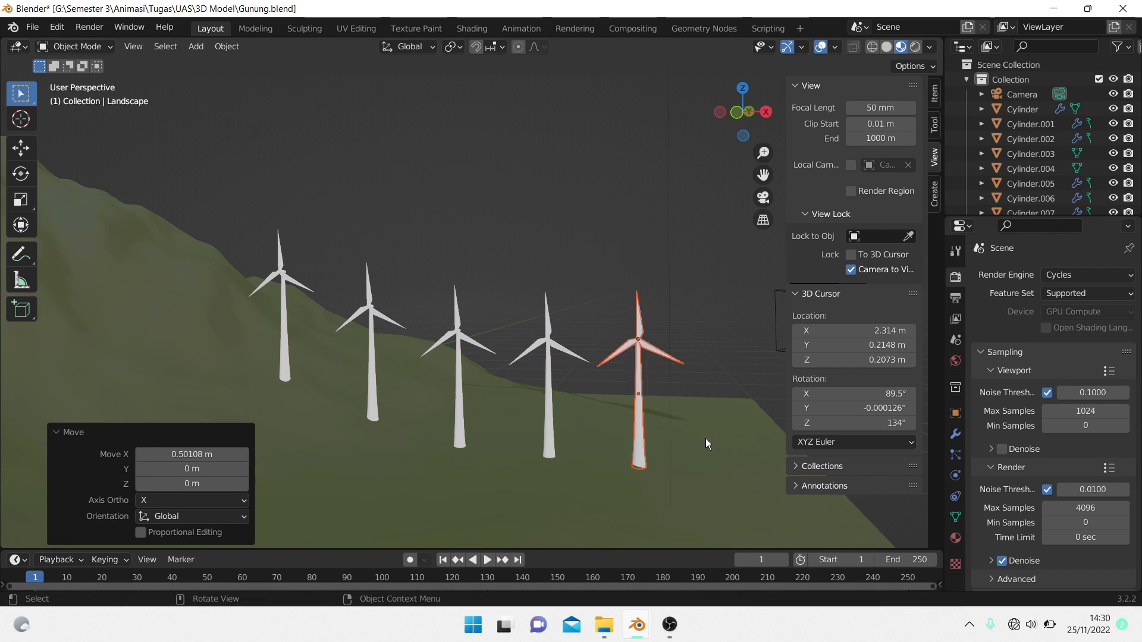
- Paste a sixth wind turbine at the fifth one's place and move it about 0.564 m along the global X axis
key(ctrl+v)
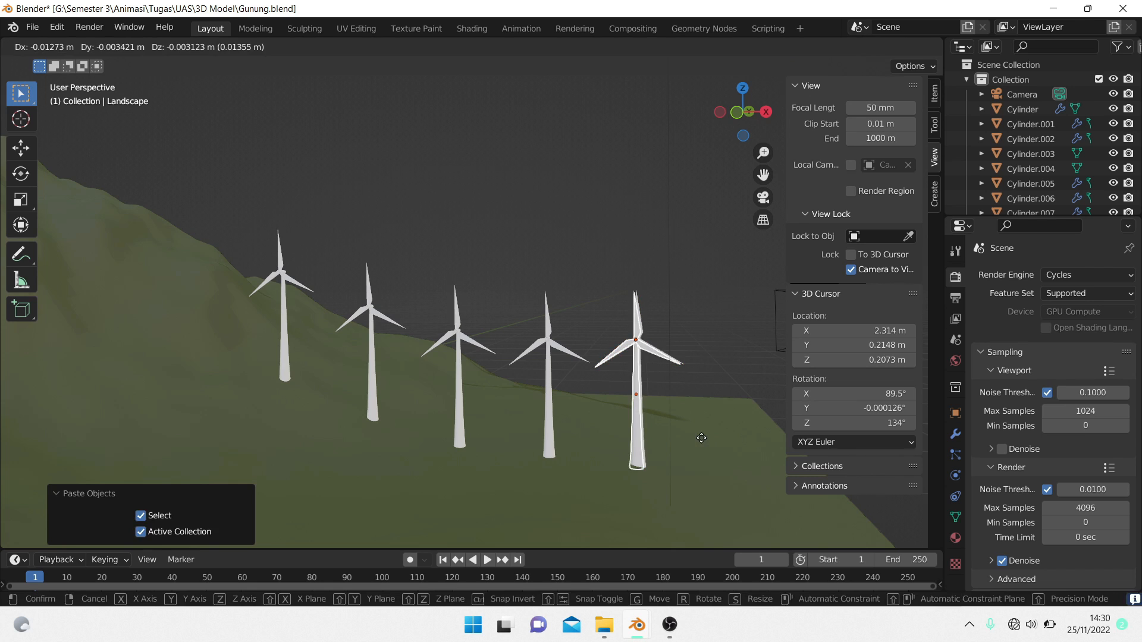
key(g)
key(x)
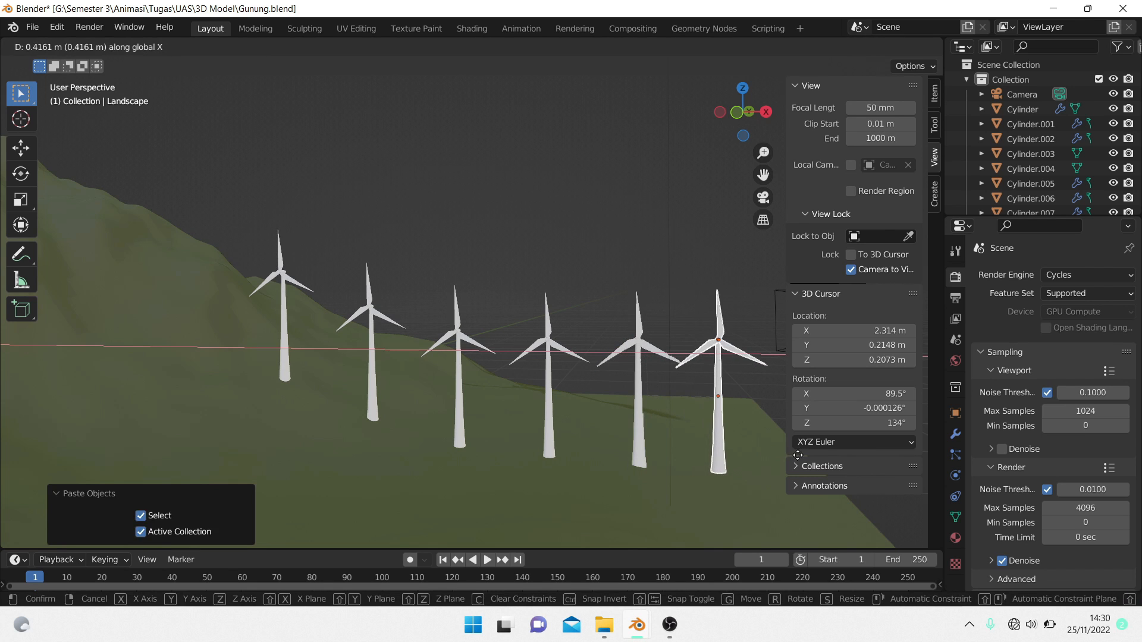
click(818, 461)
- Examine the row of six wind turbines through the camera and from several angles around the slope
middle_drag(818, 460, 449, 390)
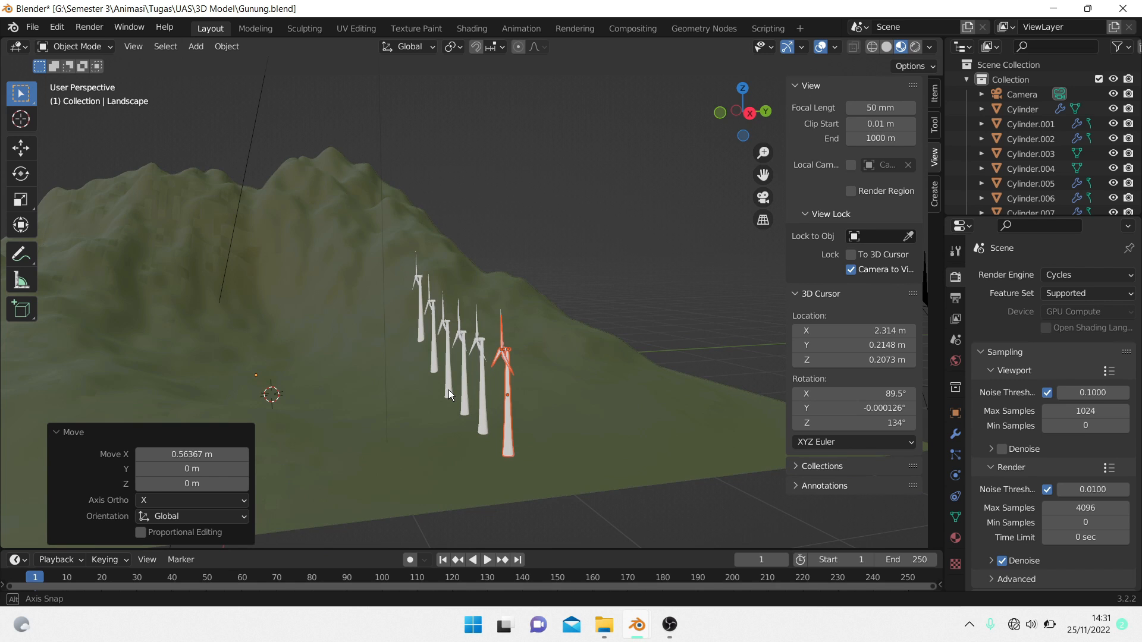
scroll(551, 326, up, 2)
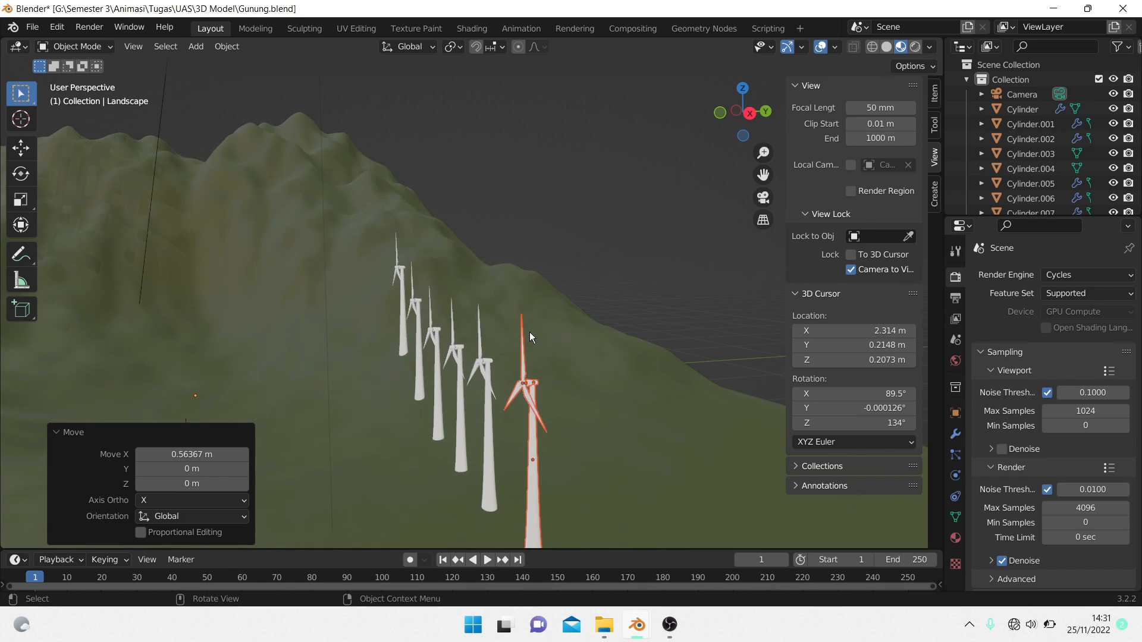
key(KP_0)
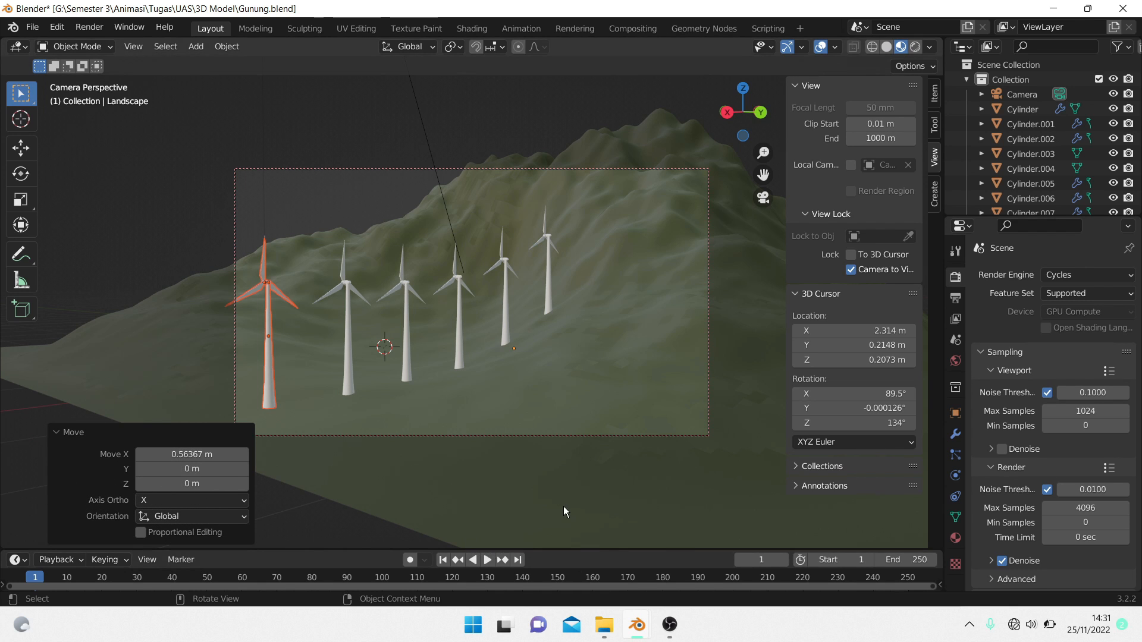
middle_drag(563, 512, 441, 395)
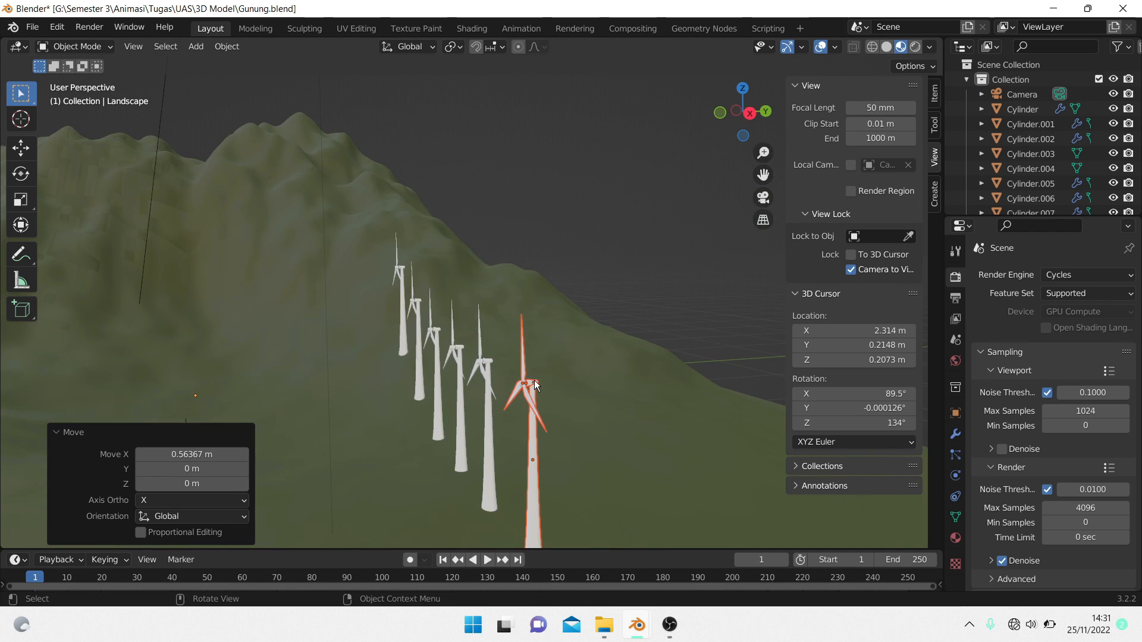
middle_drag(594, 386, 636, 377)
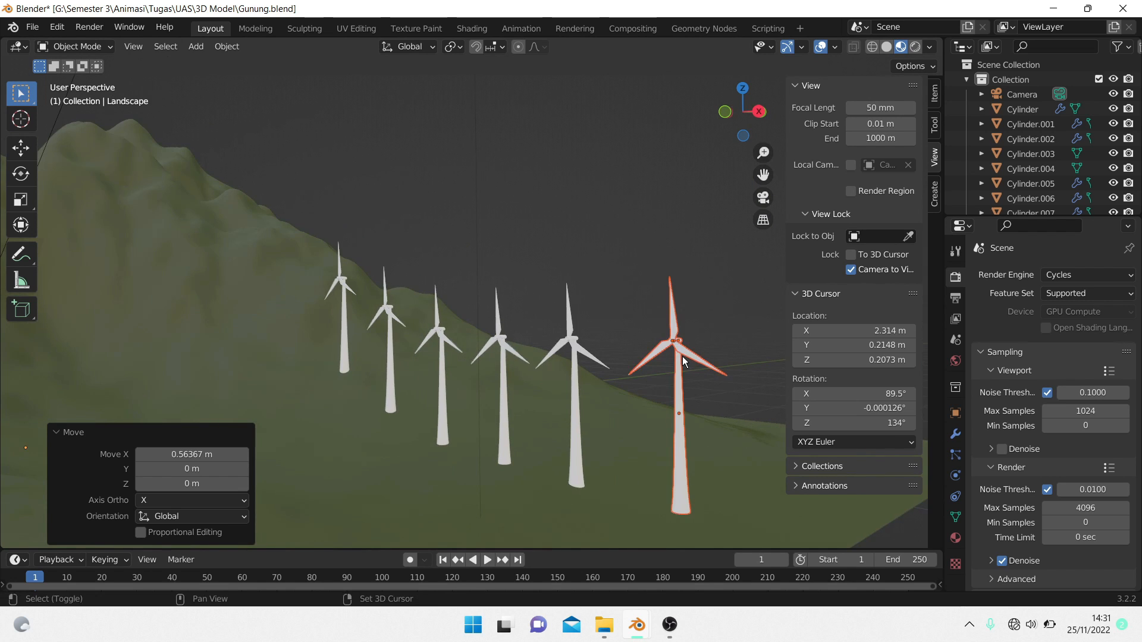
middle_drag(679, 389, 589, 388)
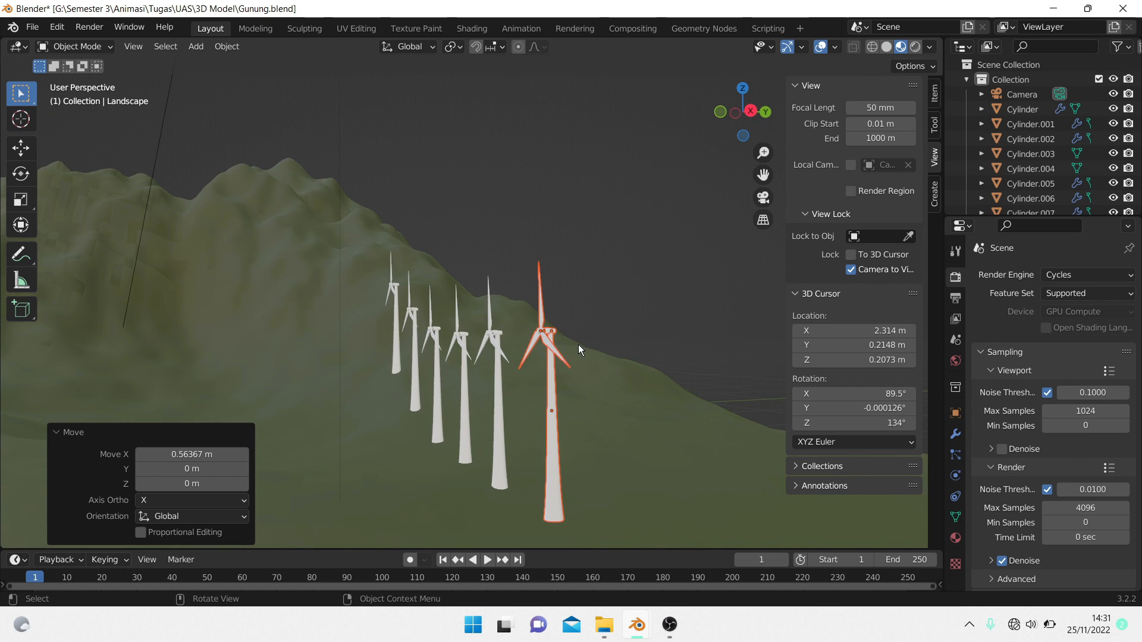
scroll(580, 349, up, 2)
scroll(595, 357, up, 2)
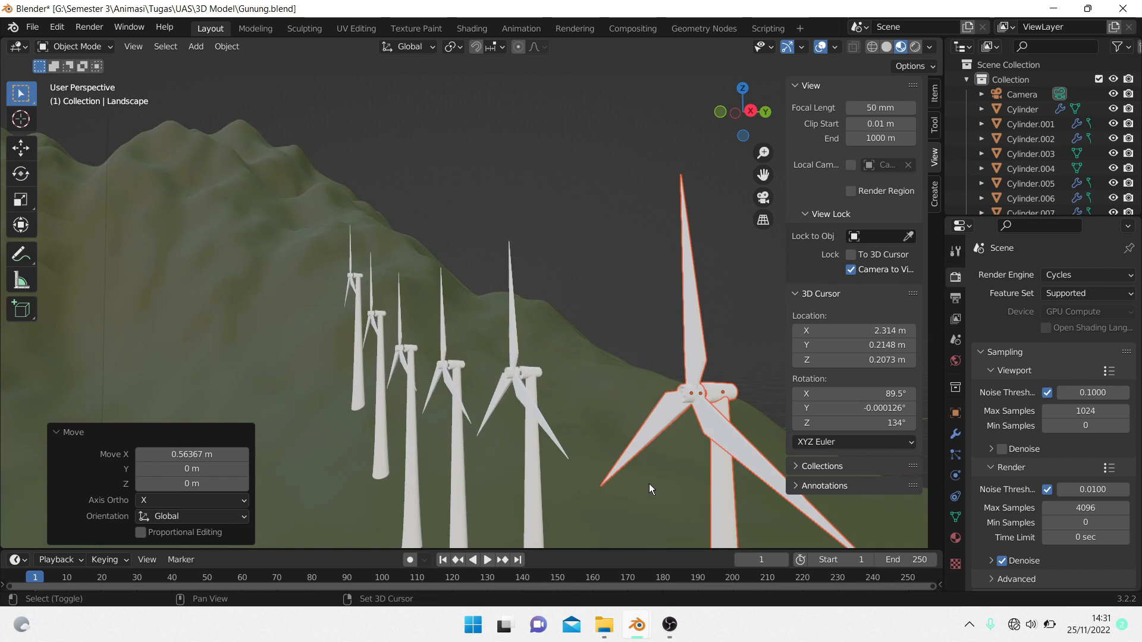
middle_drag(604, 460, 548, 373)
- Try rotating the sixth turbine's blades about the global Y axis, and undo the rotation
click(593, 451)
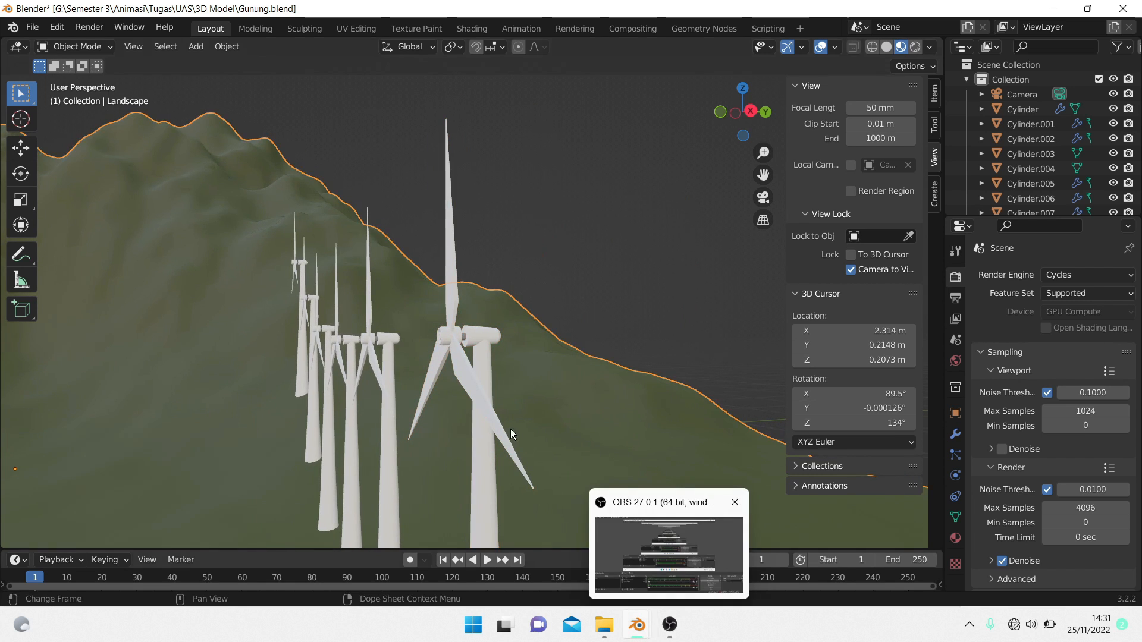
click(465, 366)
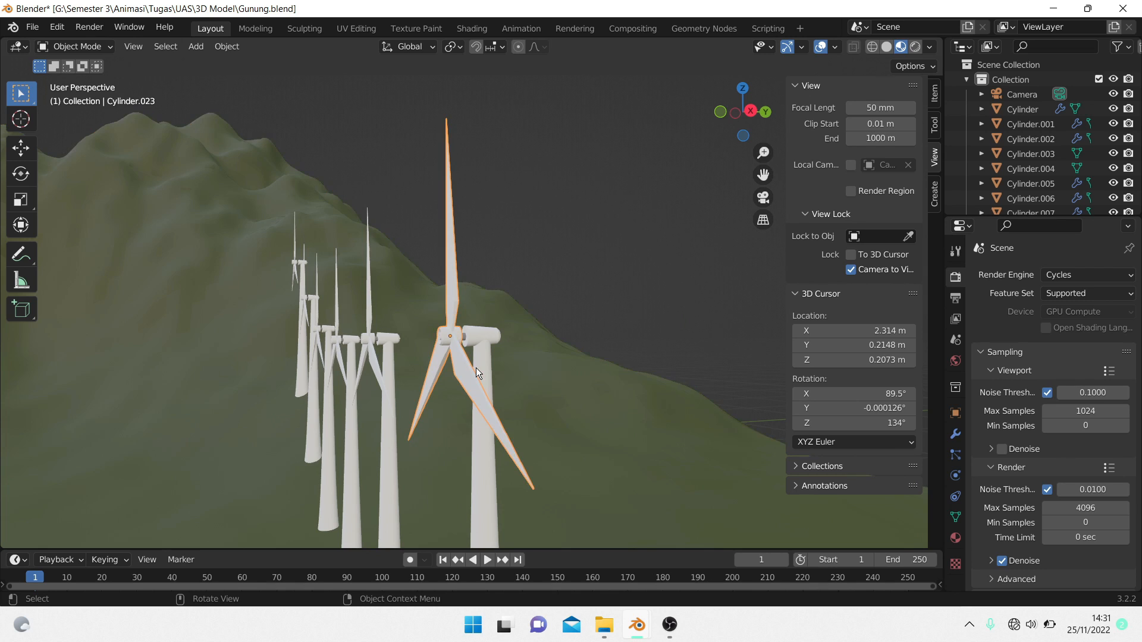
key(r)
key(y)
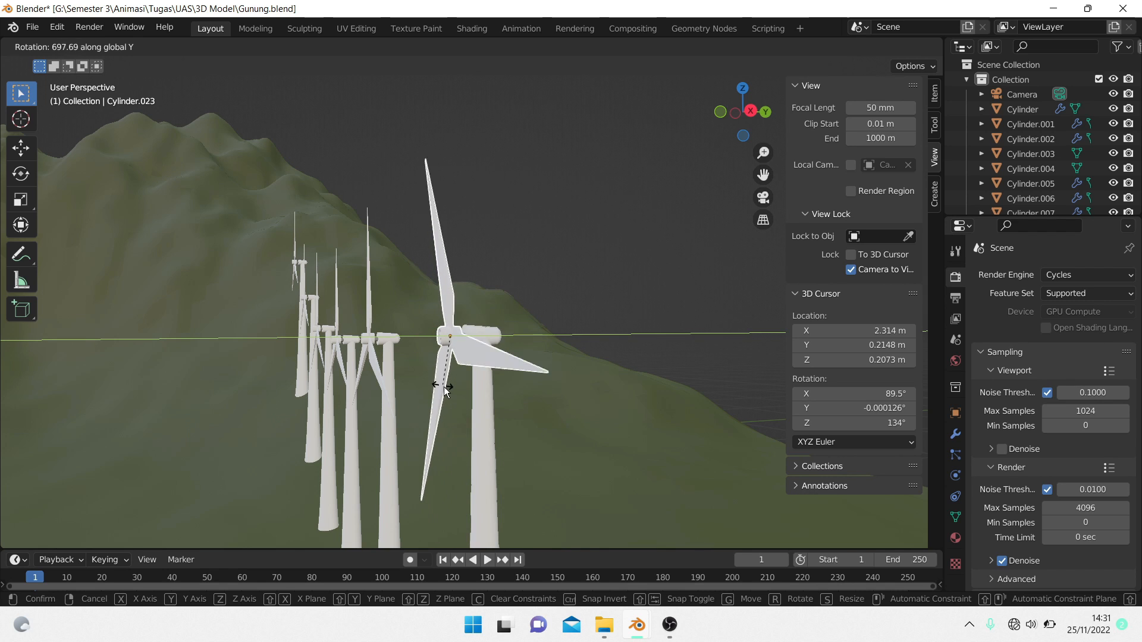
click(480, 434)
key(ctrl+z)
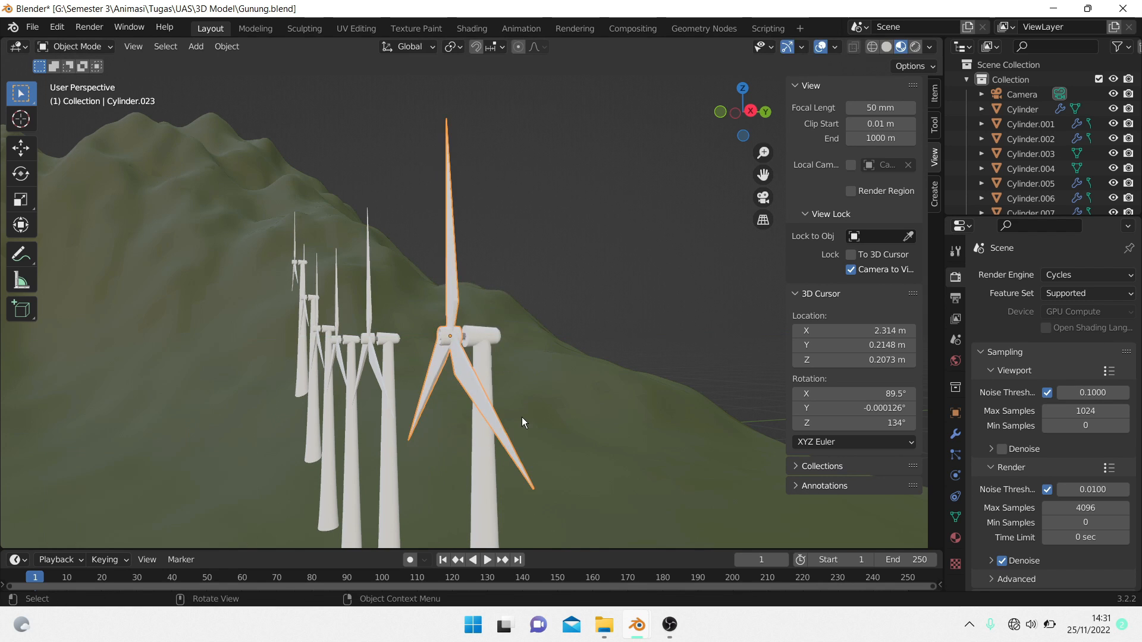
- Switch the viewport to solid shading and enlarge the timeline area
middle_drag(527, 355, 633, 481)
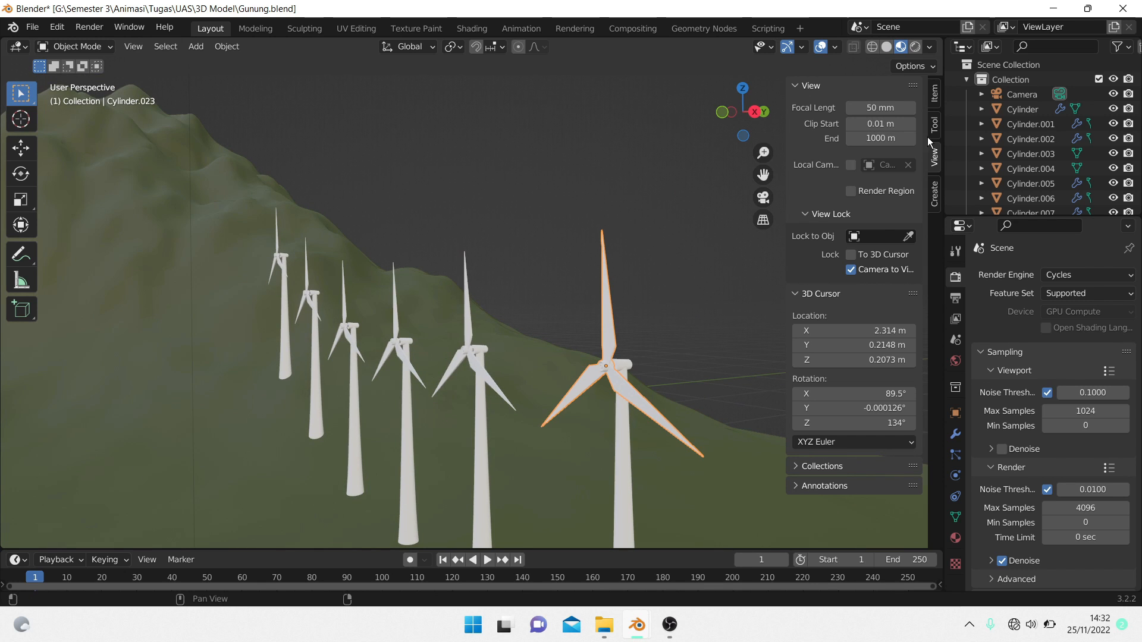
click(886, 47)
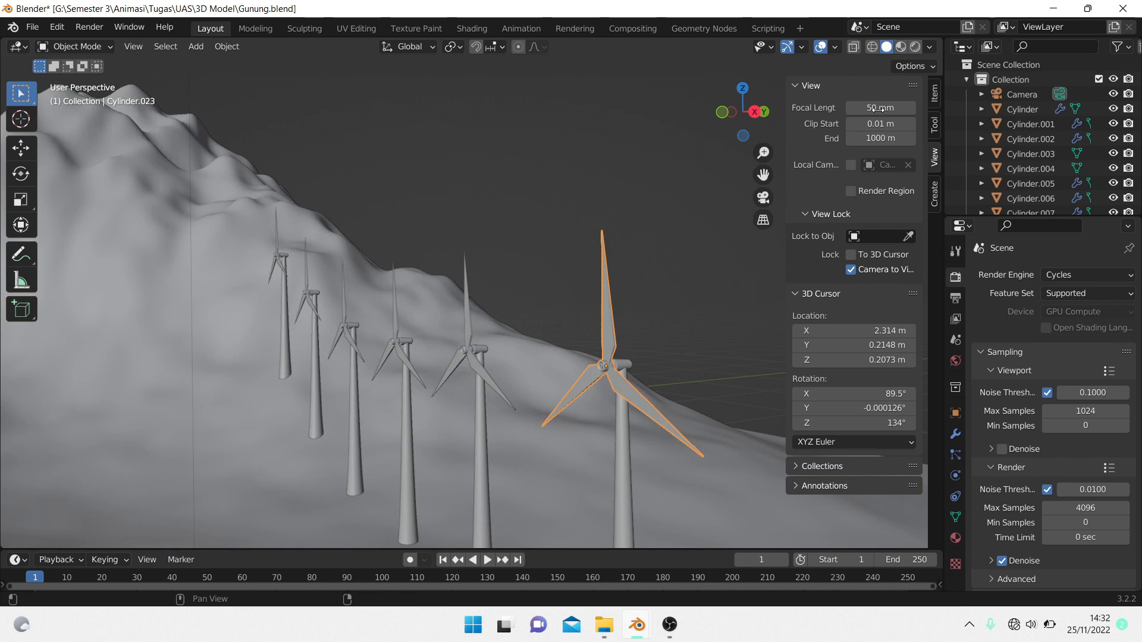
mouse_move(742, 333)
middle_down()
mouse_move(673, 313)
mouse_move(722, 321)
mouse_move(734, 345)
mouse_move(692, 355)
middle_up()
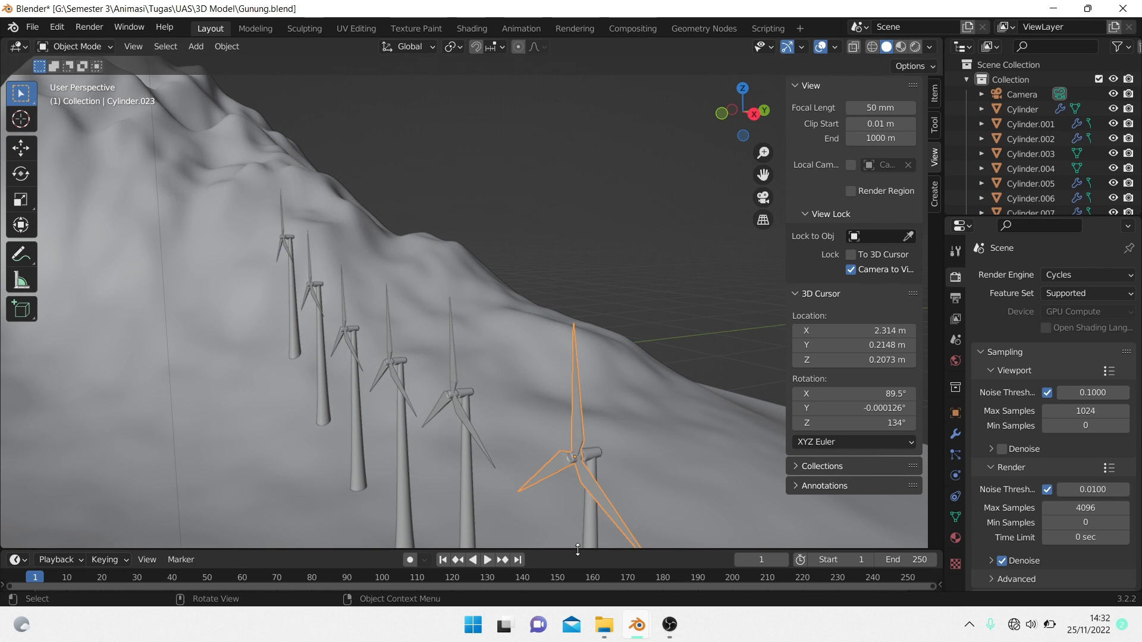
drag(577, 549, 595, 493)
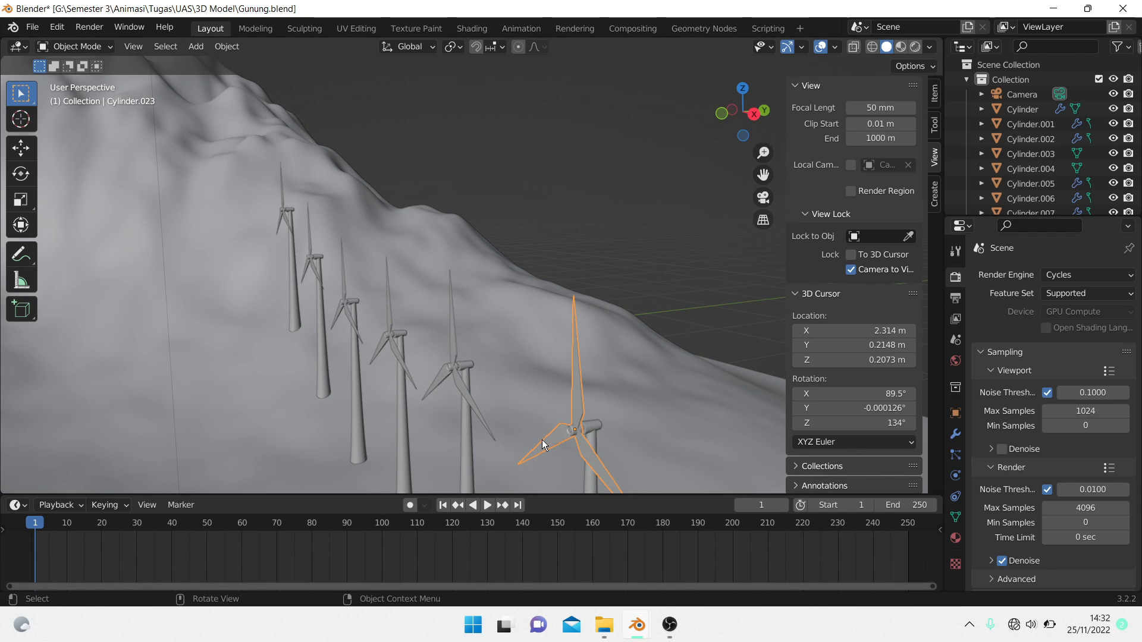
- Try inserting a keyframe for the sixth turbine's blades and moving the playhead a few frames forward
key(i)
click(525, 466)
drag(47, 525, 75, 525)
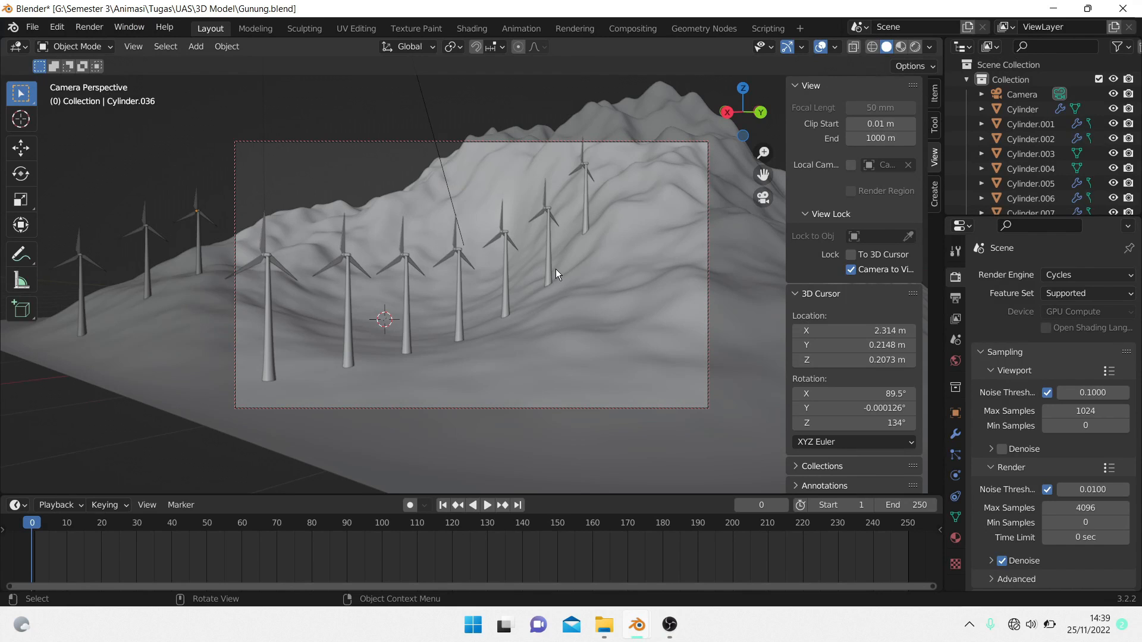
- Orbit the locked camera slightly so the whole nearer row of turbines fits inside the frame, and leave the camera view
middle_drag(565, 273, 580, 275)
key(KP_0)
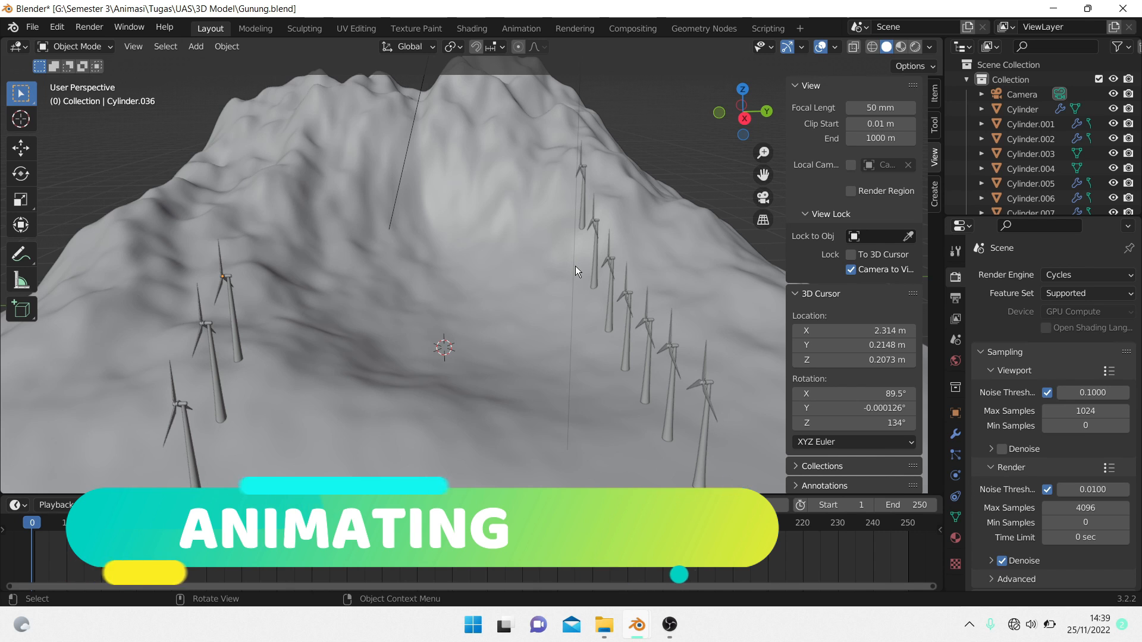
key(KP_0)
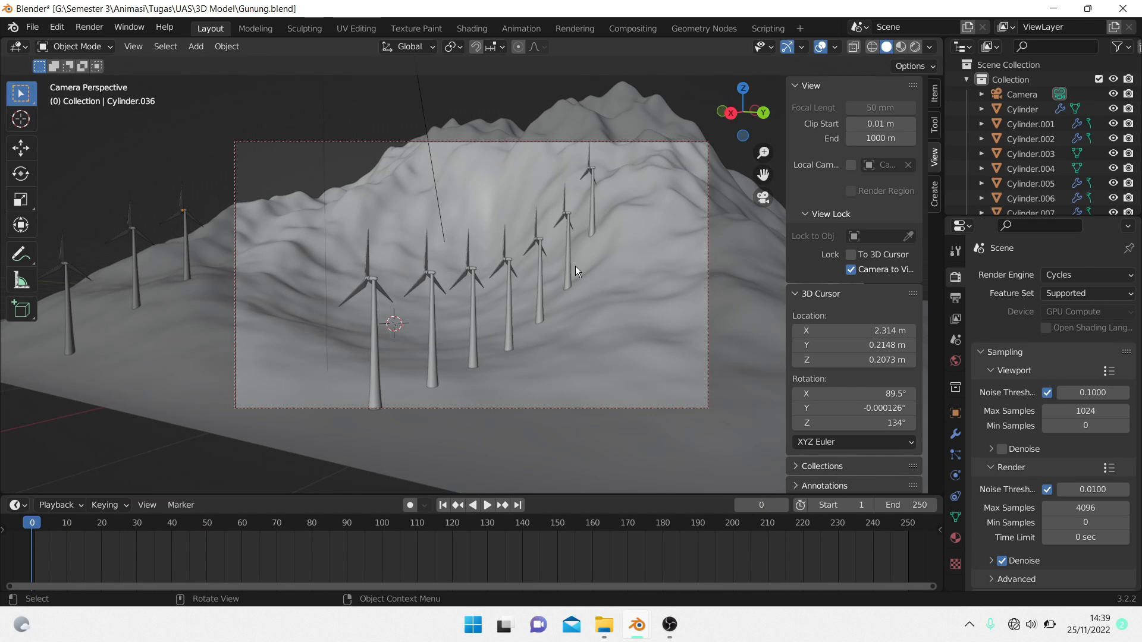
key(KP_0)
- Insert a Location, Rotation & Scale keyframe at frame 0 for the blades of the fourth turbine in the nearer row
mouse_move(627, 255)
middle_down()
mouse_move(614, 231)
mouse_move(630, 242)
middle_up()
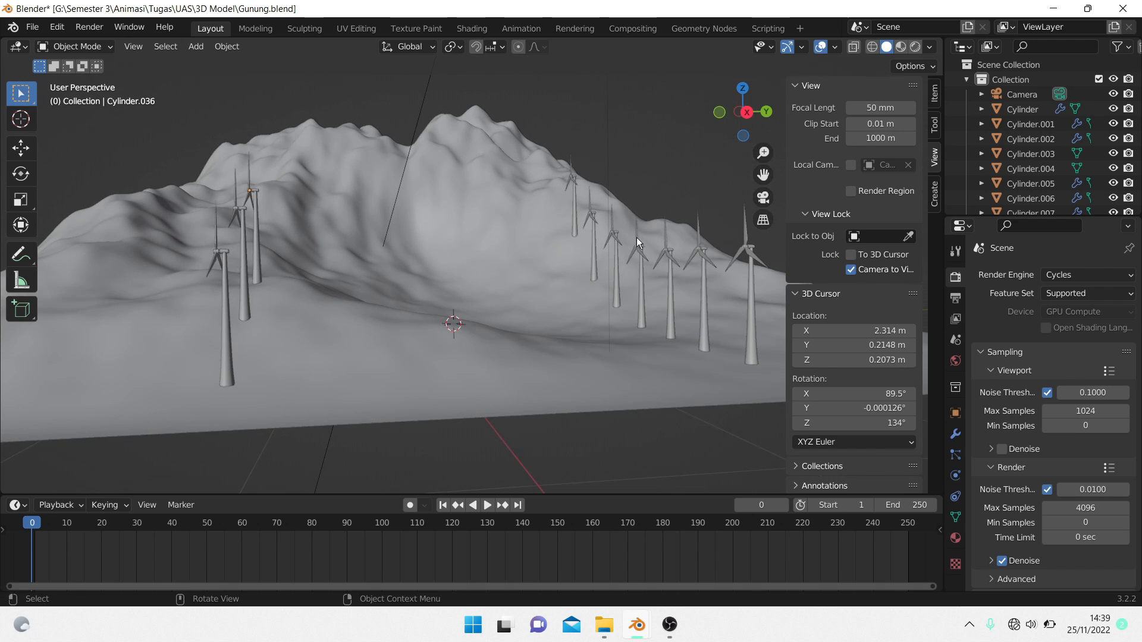
scroll(636, 237, up, 4)
middle_drag(641, 237, 696, 246)
scroll(696, 246, up, 5)
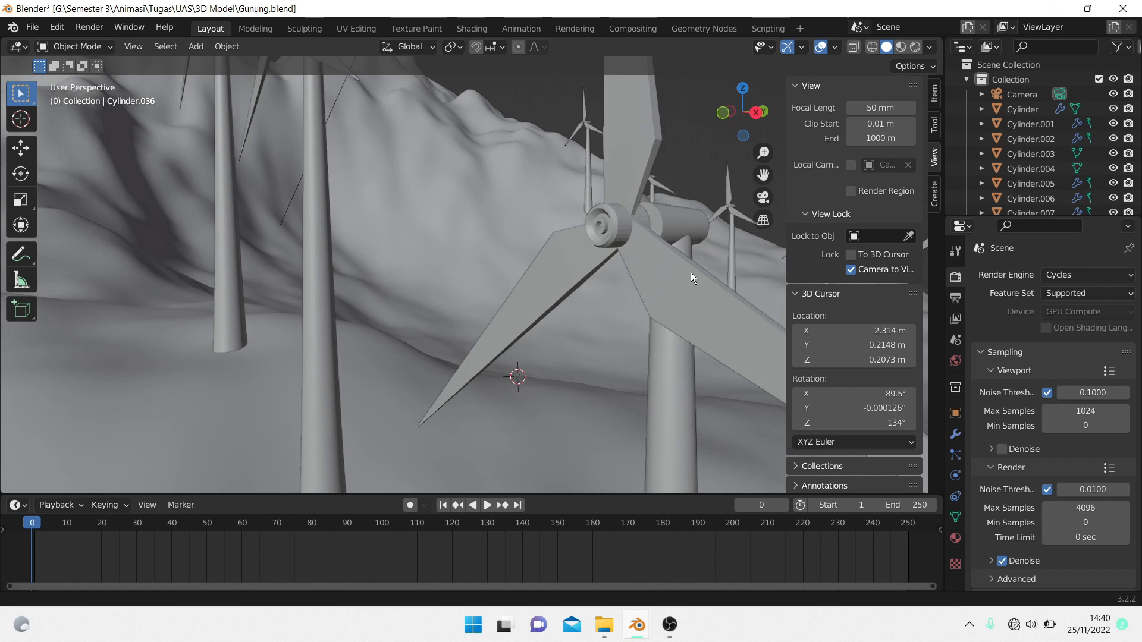
shift+middle_drag(557, 318, 496, 337)
scroll(569, 288, up, 1)
scroll(576, 287, up, 1)
scroll(683, 333, up, 1)
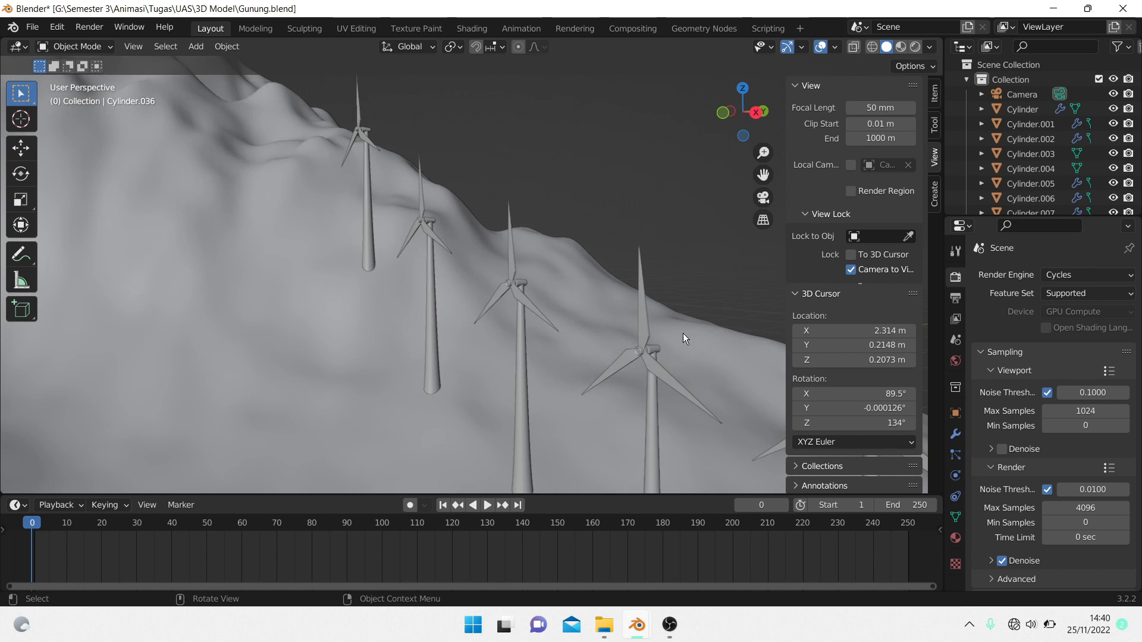
shift+middle_drag(695, 379, 579, 366)
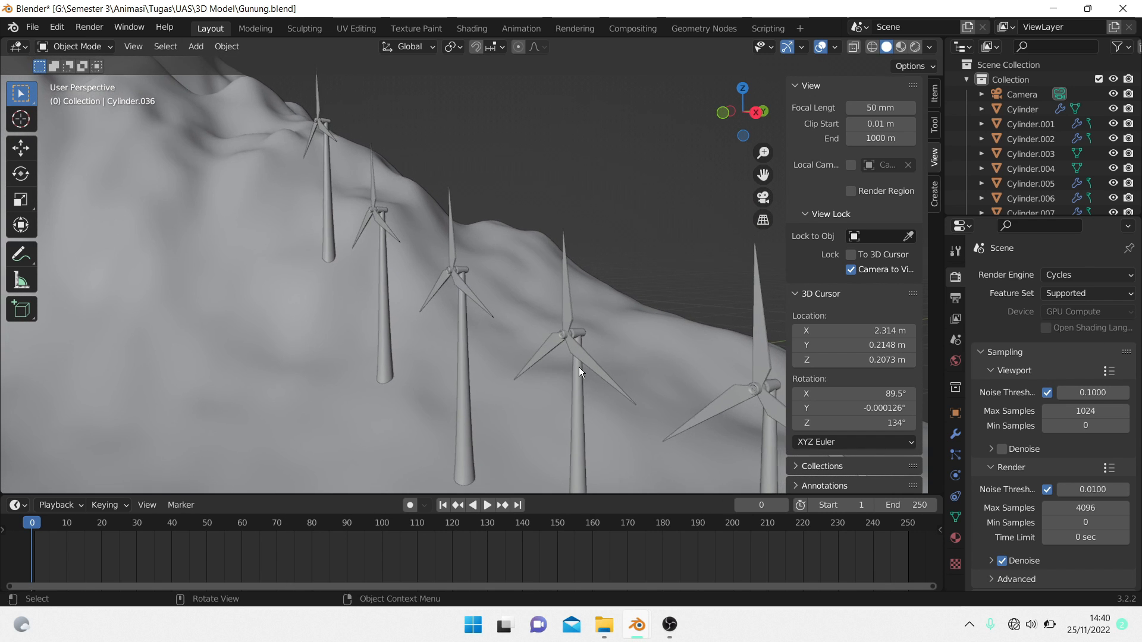
click(572, 358)
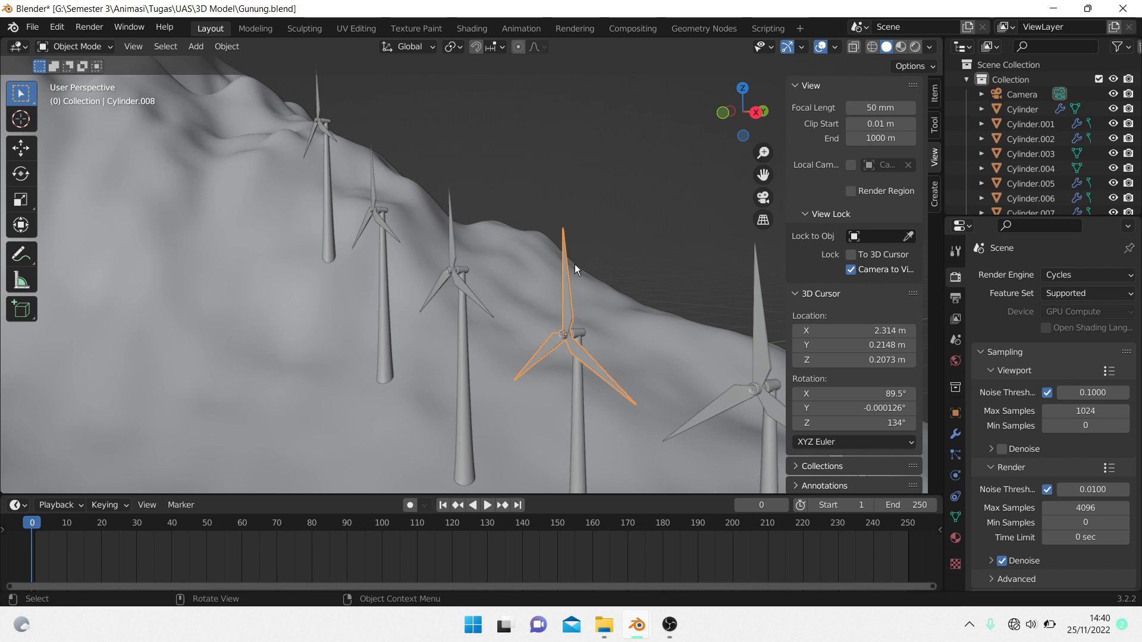
key(i)
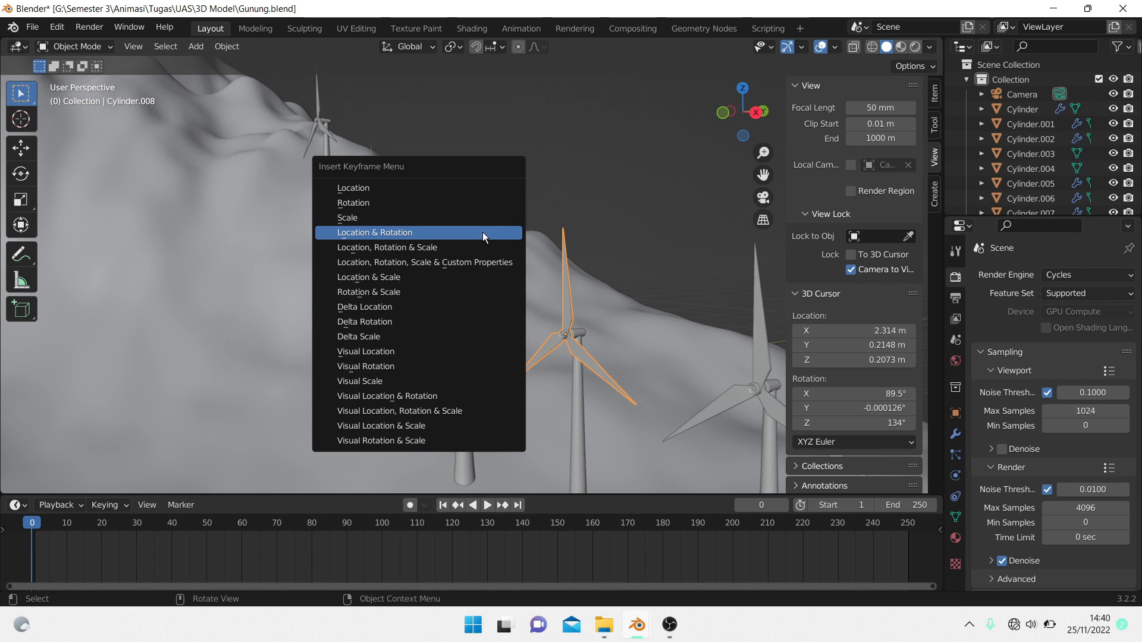
click(483, 247)
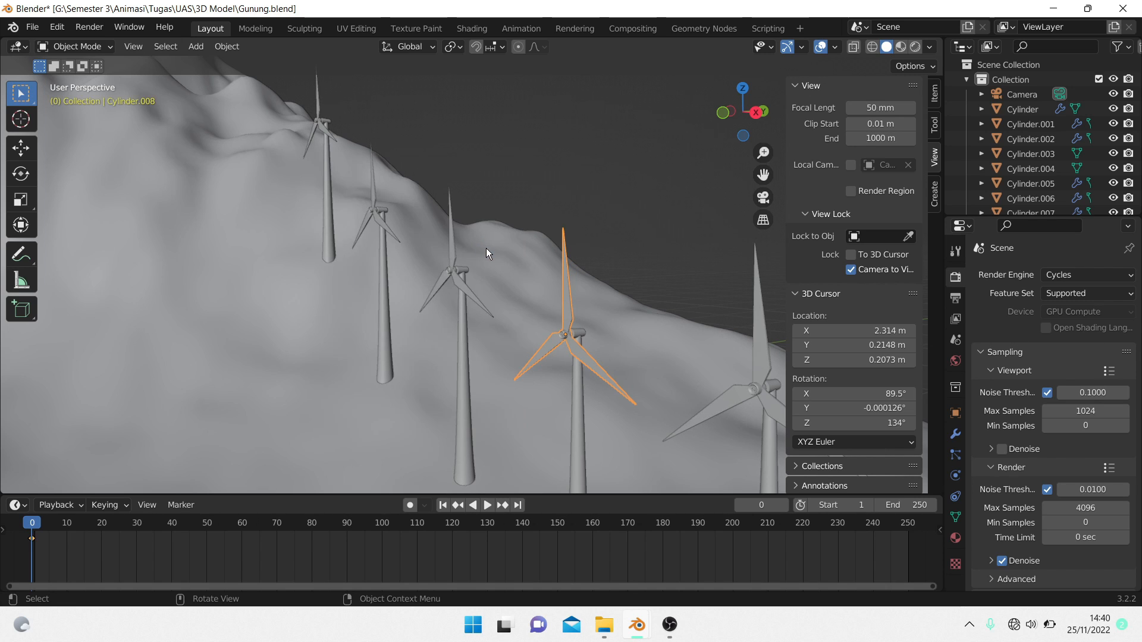
- At frame 10, rotate the selected turbine blades 90° about the global Y axis and insert a Location, Rotation & Scale keyframe
drag(32, 528, 69, 528)
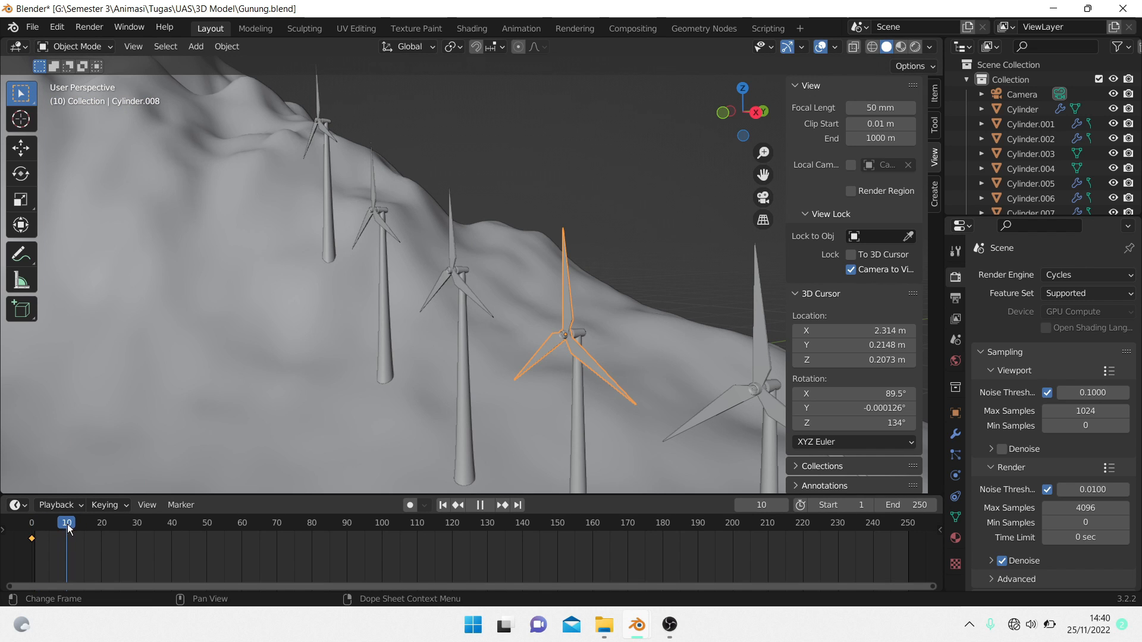
text(r)
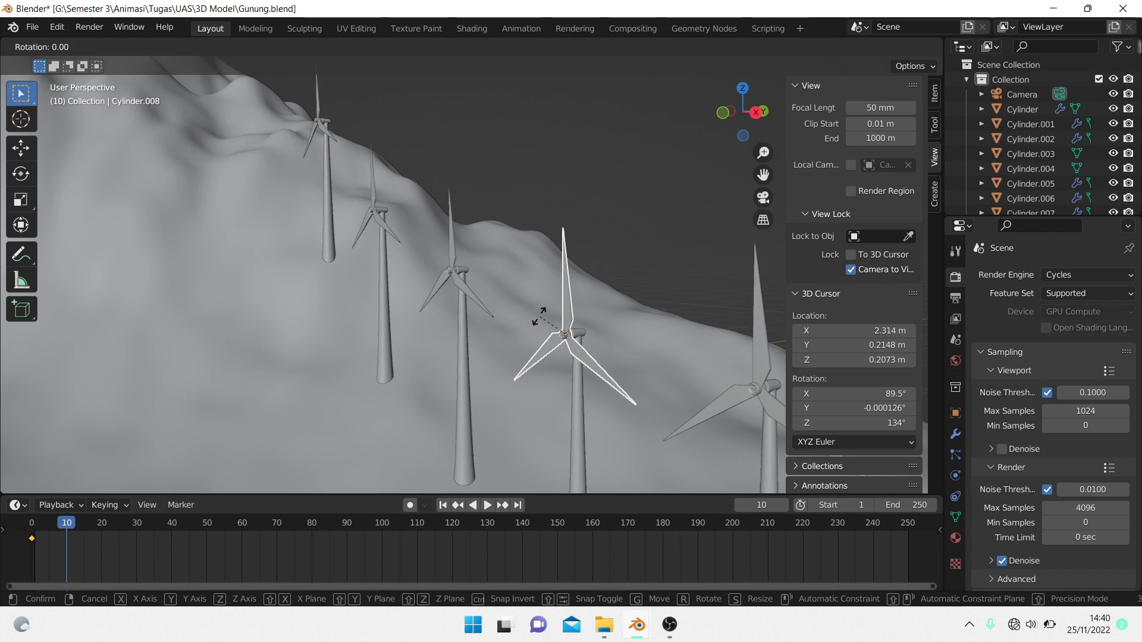
text(y90)
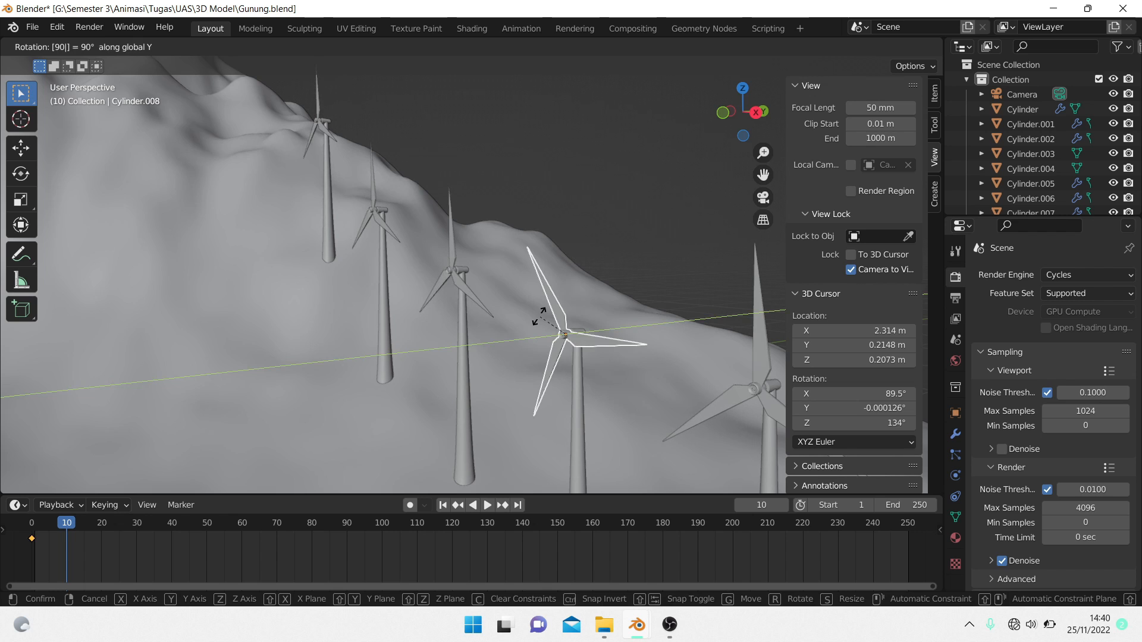
key(Return)
key(i)
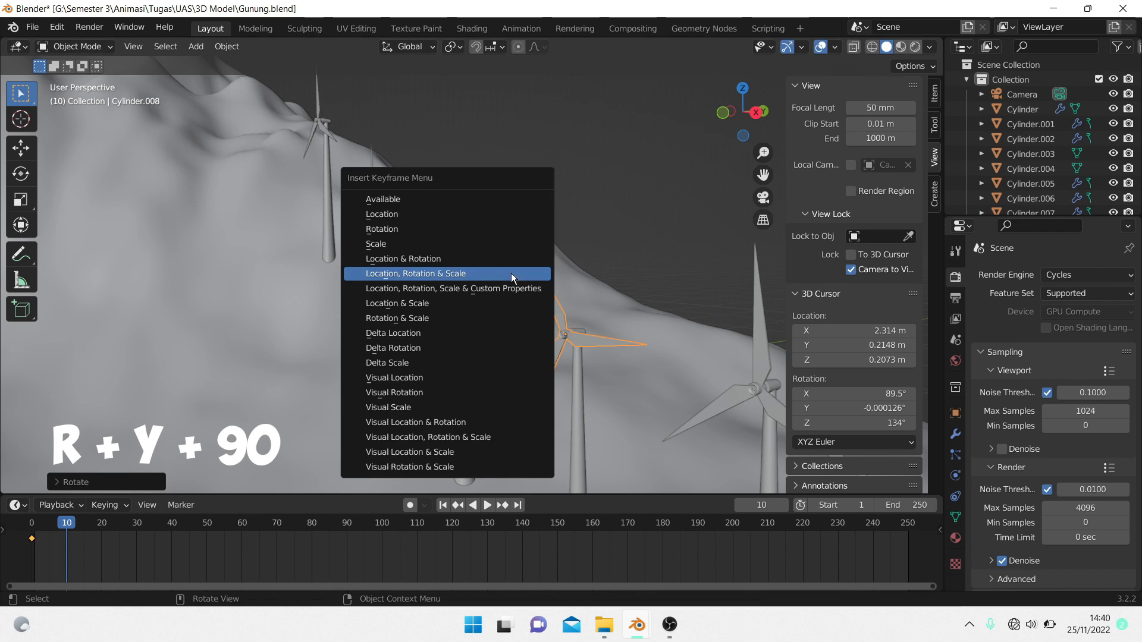
click(502, 272)
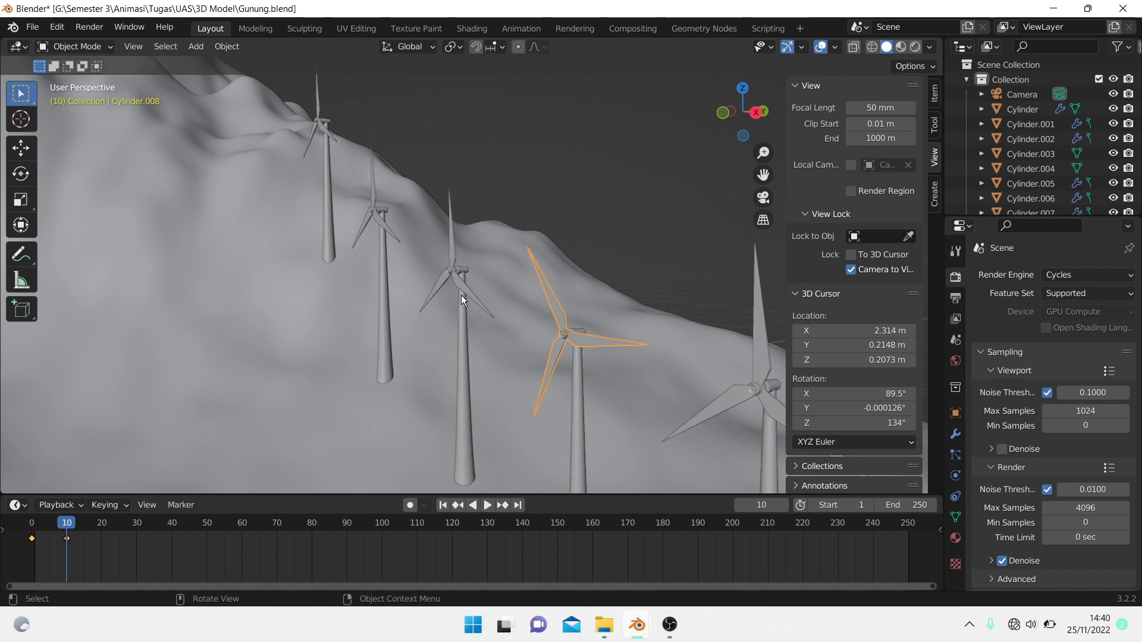
- At frame 20, rotate the same blades another 90° about the global Y axis and insert a keyframe
key(space)
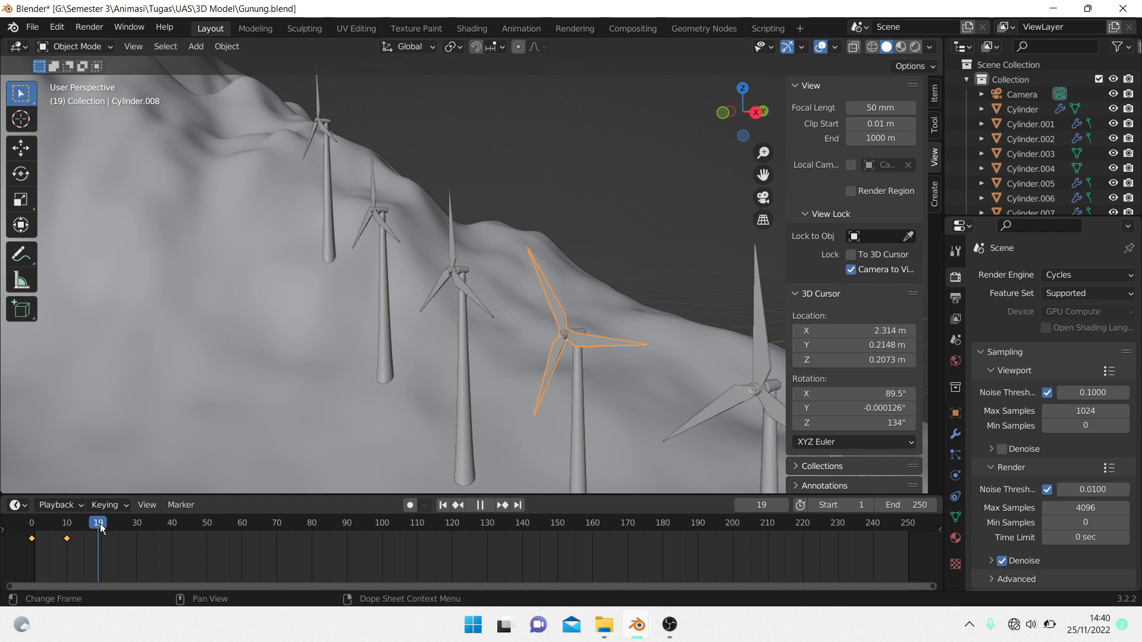
key(space)
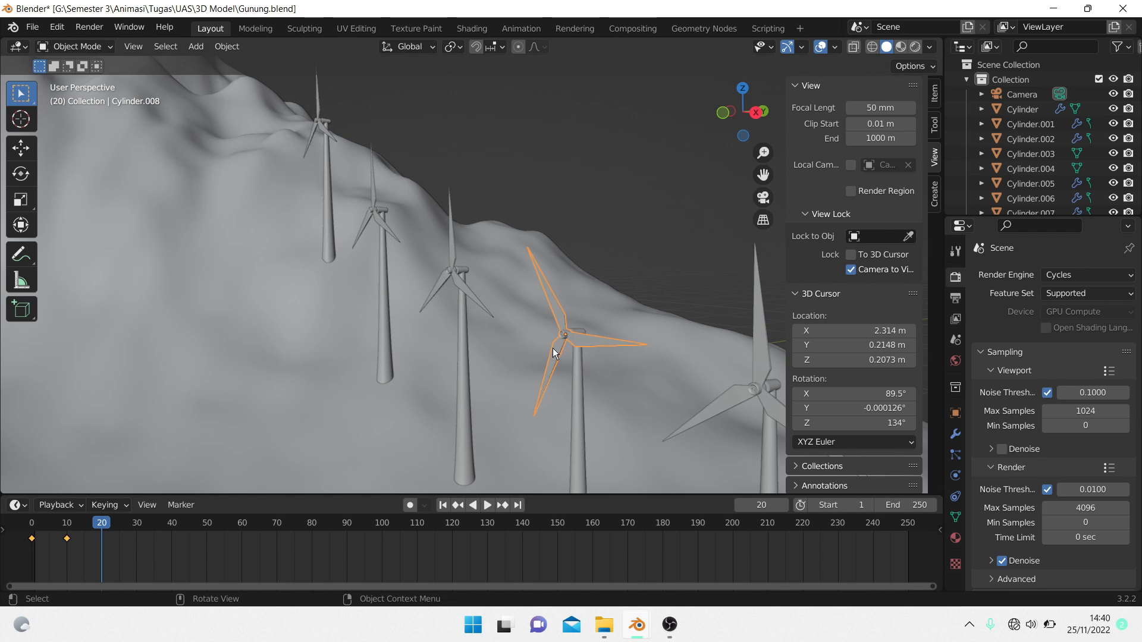
text(ry90)
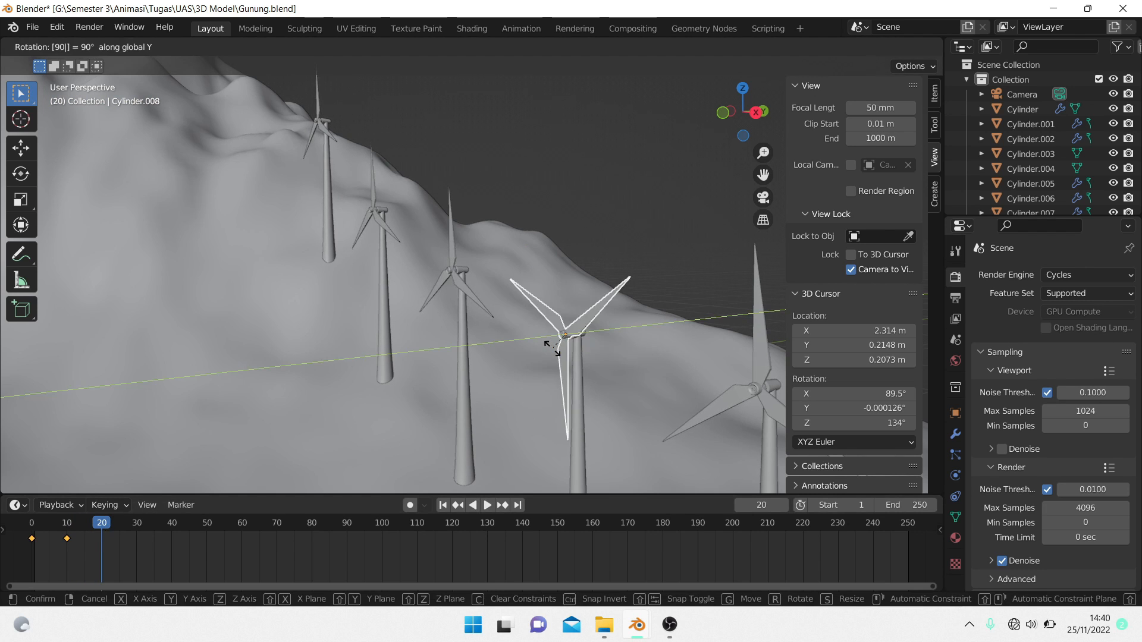
key(Return)
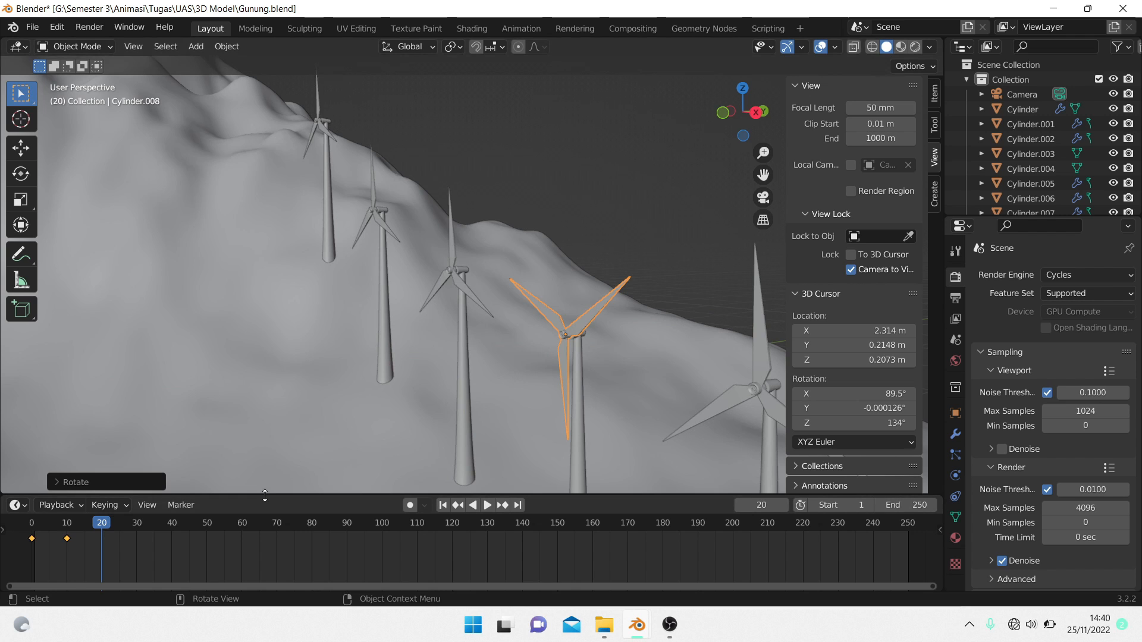
key(i)
click(300, 324)
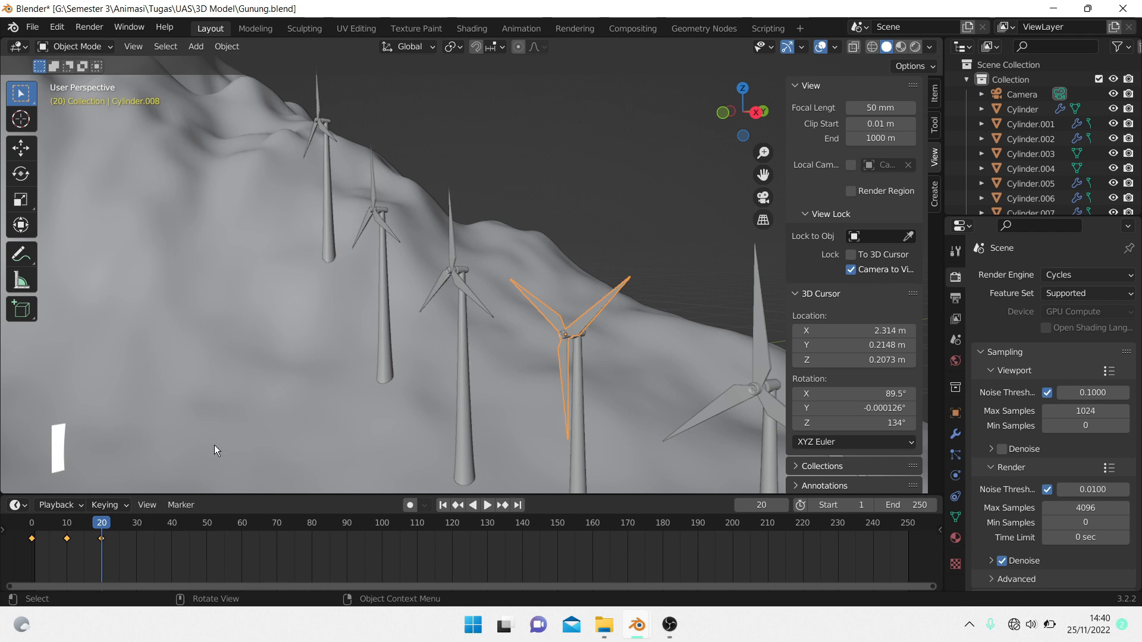
- At frame 30, rotate the blades a further 90° about the global Y axis and insert a Location, Rotation & Scale keyframe
drag(102, 525, 137, 524)
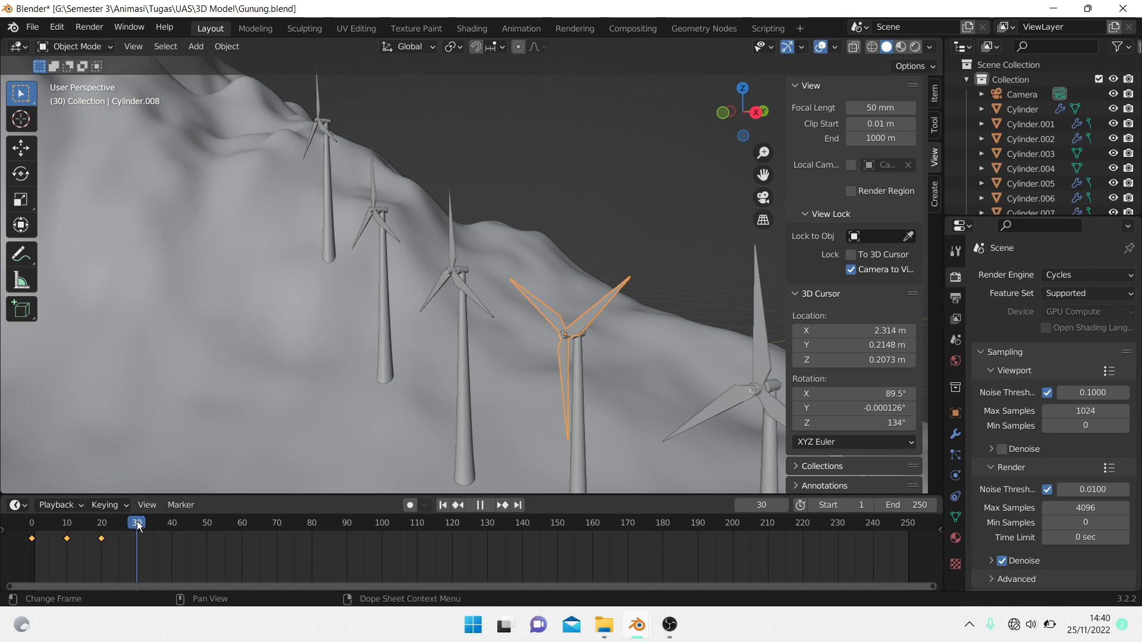
key(r)
key(y)
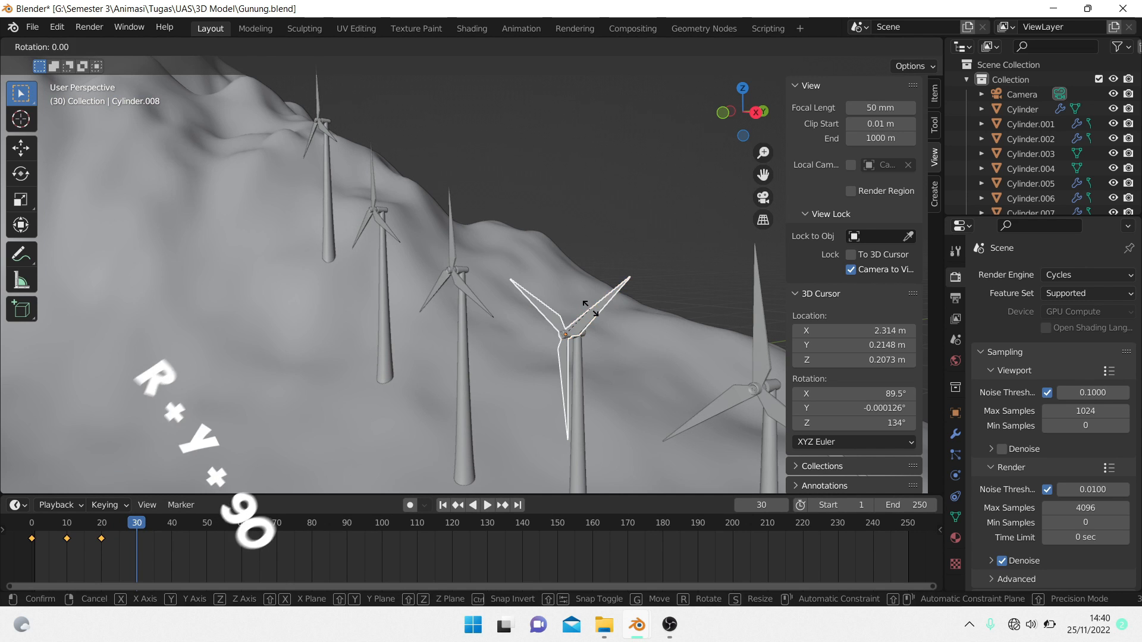
key(9)
key(0)
key(Return)
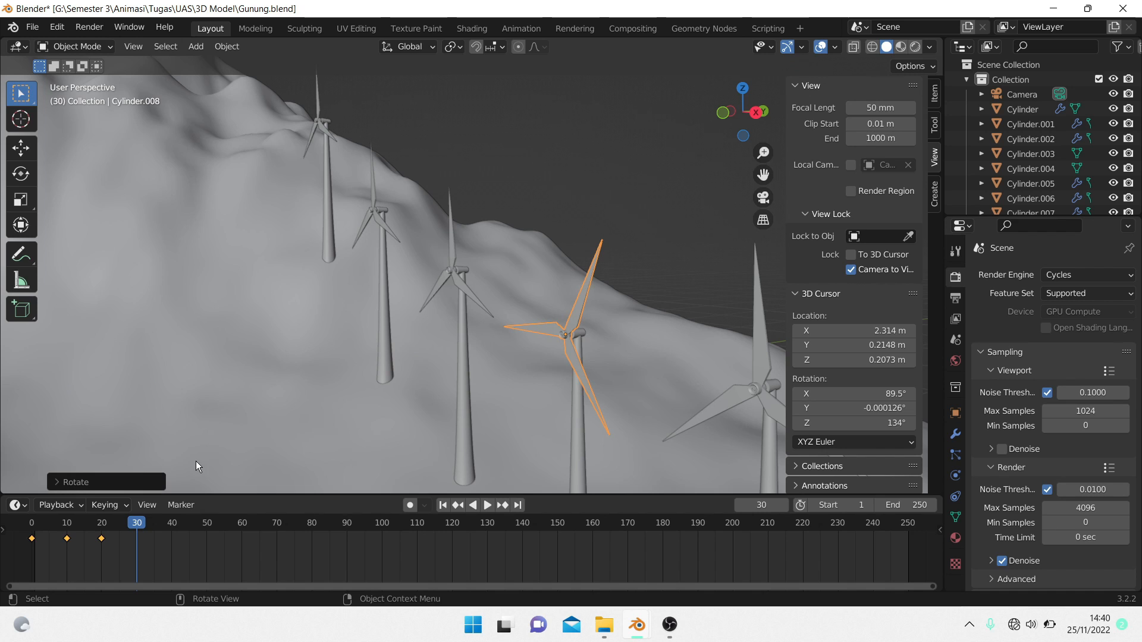
key(i)
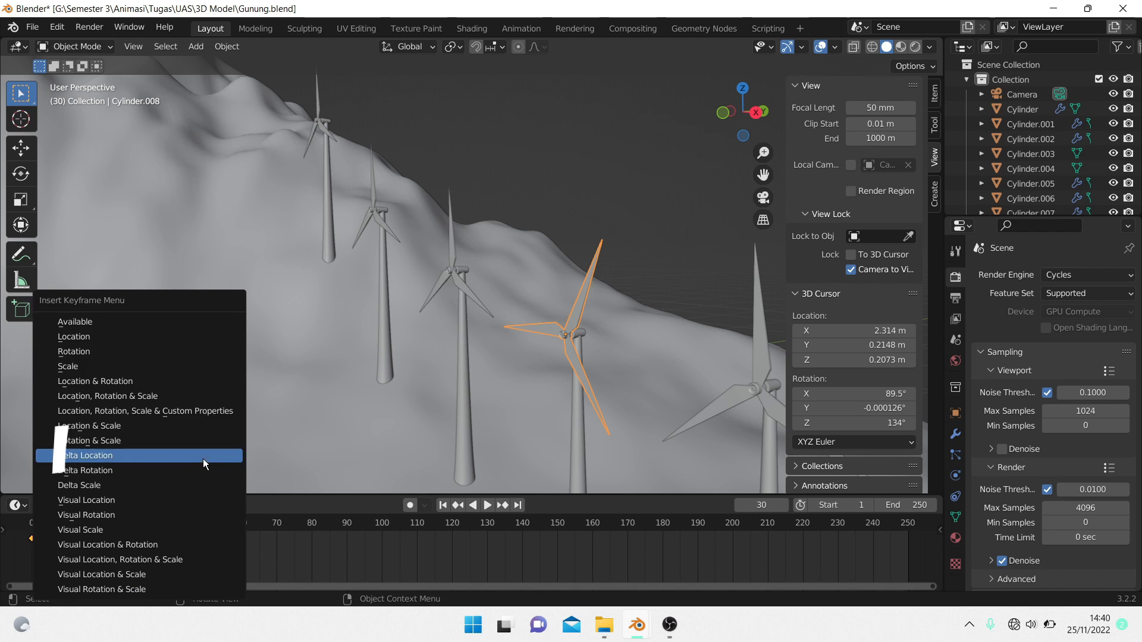
click(199, 396)
- At frame 40, complete the blades' full turn with a 90° global Y rotation and insert a Location, Rotation & Scale keyframe
key(space)
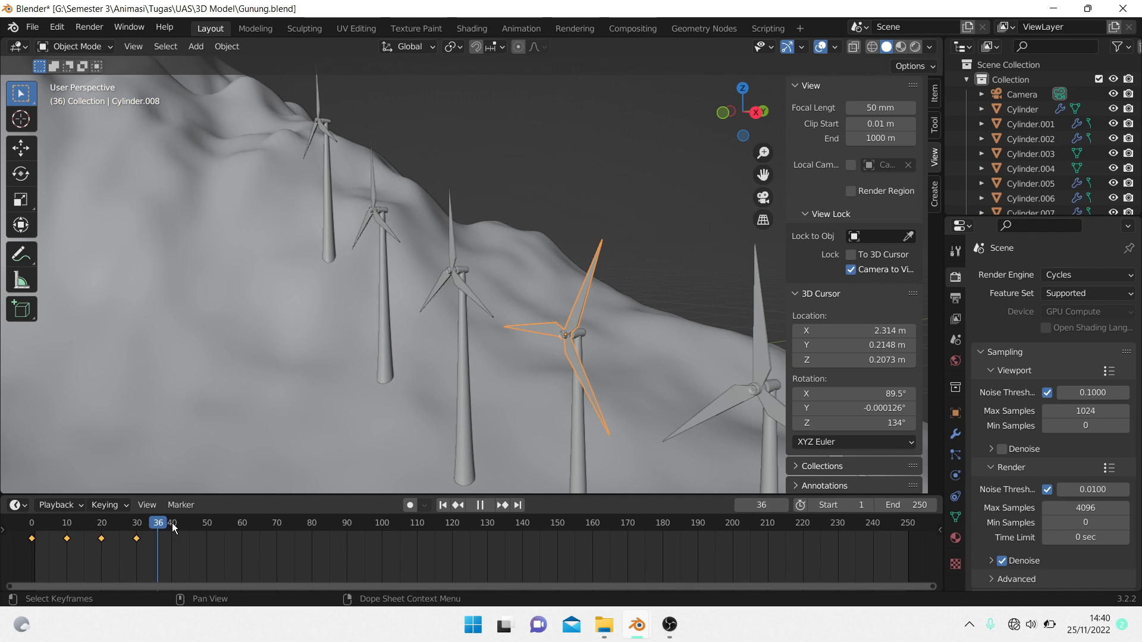
drag(173, 527, 176, 527)
key(space)
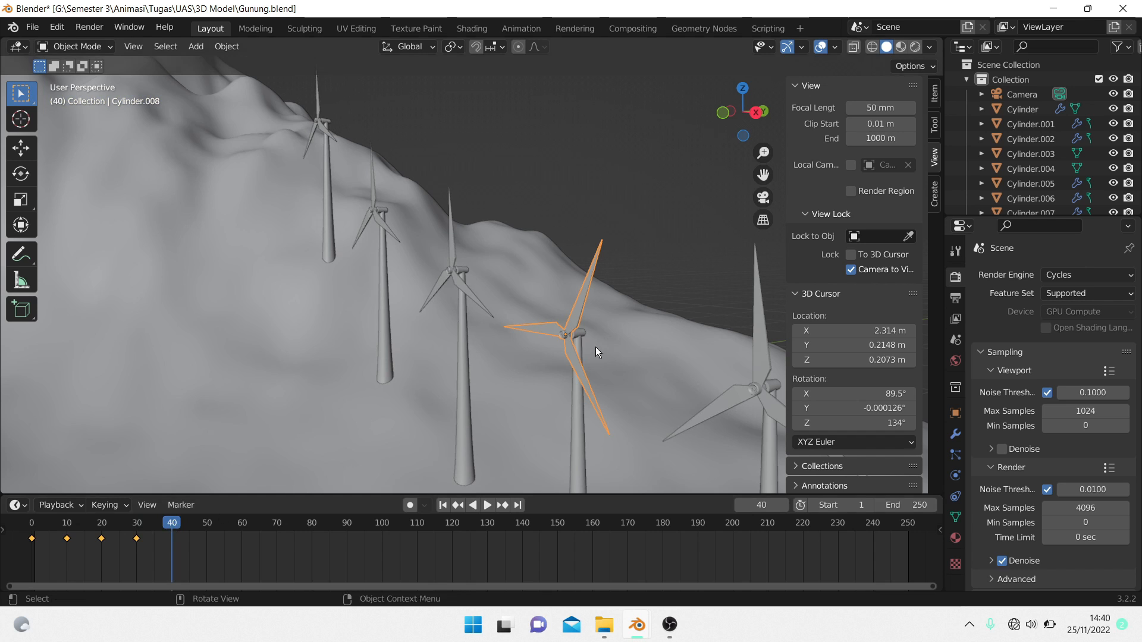
key(r)
text(y)
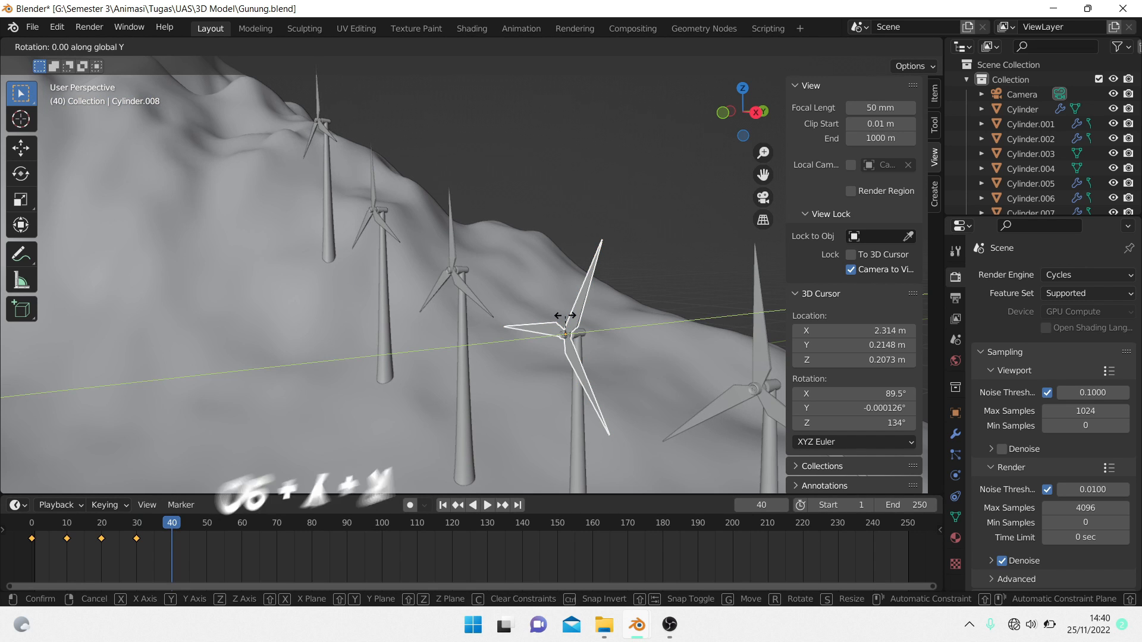
text(90)
key(Return)
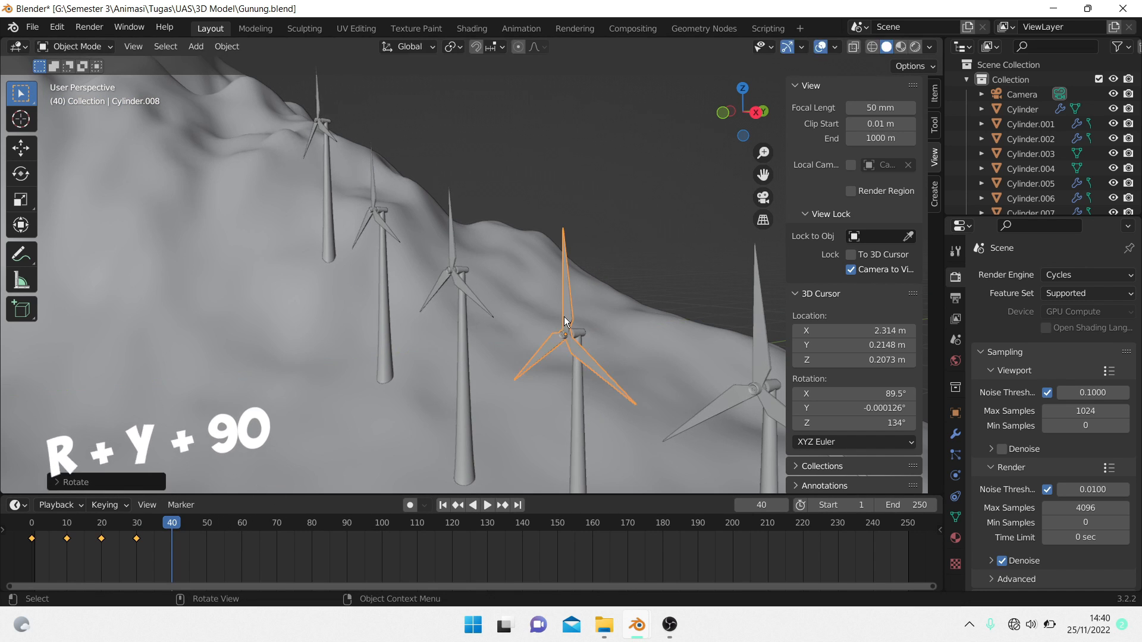
key(i)
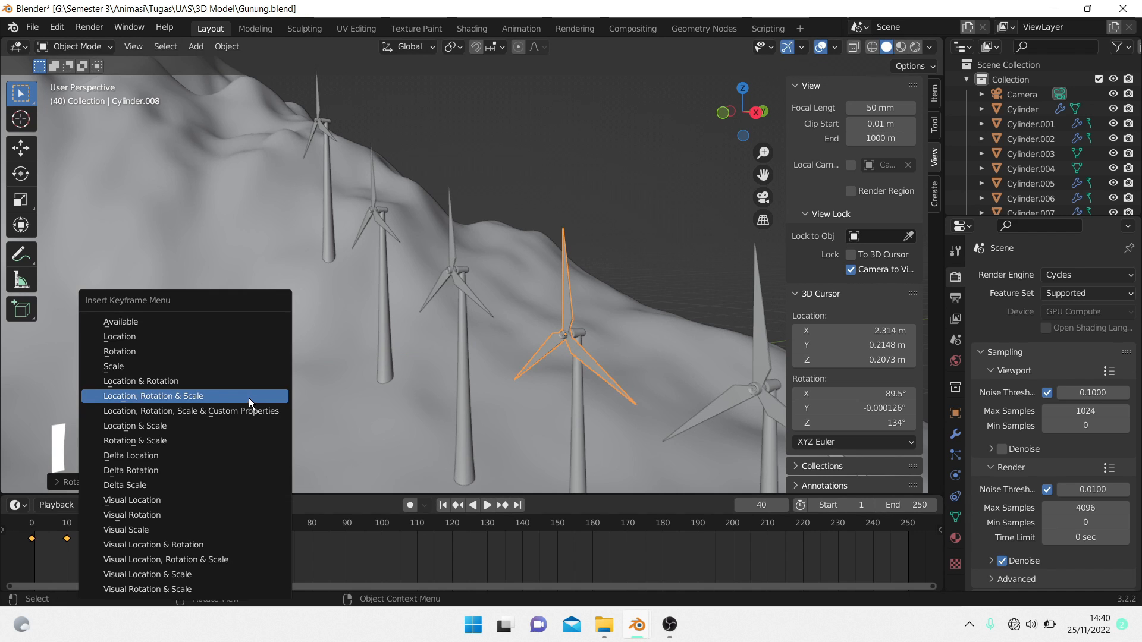
click(248, 390)
- Return to frame 0, play the blade animation, and scrub back through the keyframed range to check the rotation
click(73, 521)
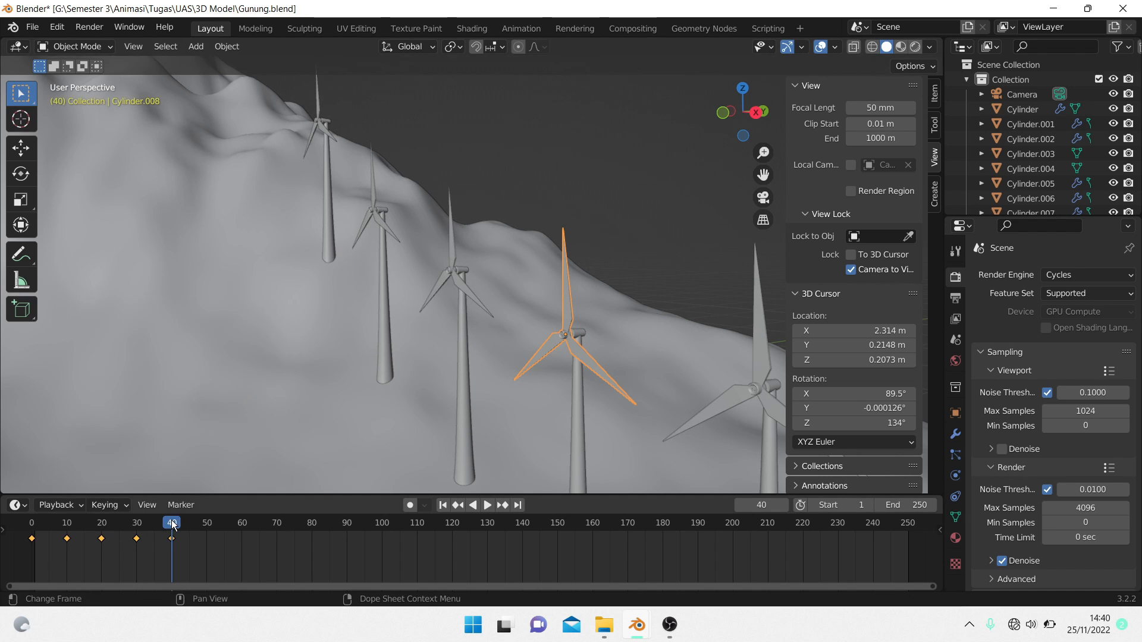
key(space)
drag(73, 521, 9, 516)
key(space)
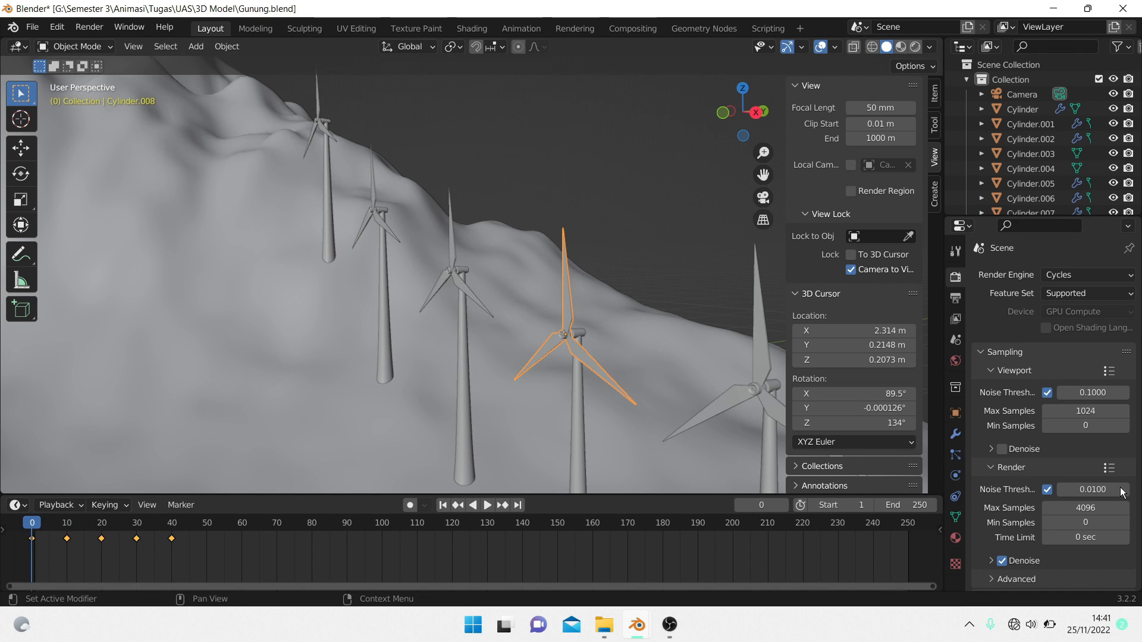
key(space)
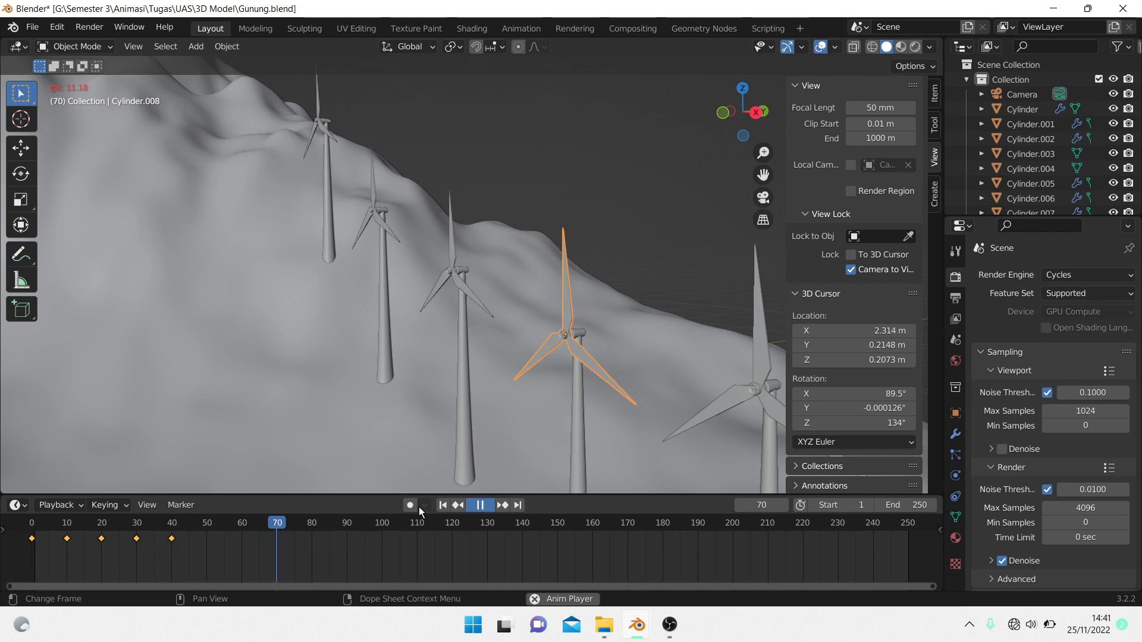
key(space)
drag(257, 528, 170, 526)
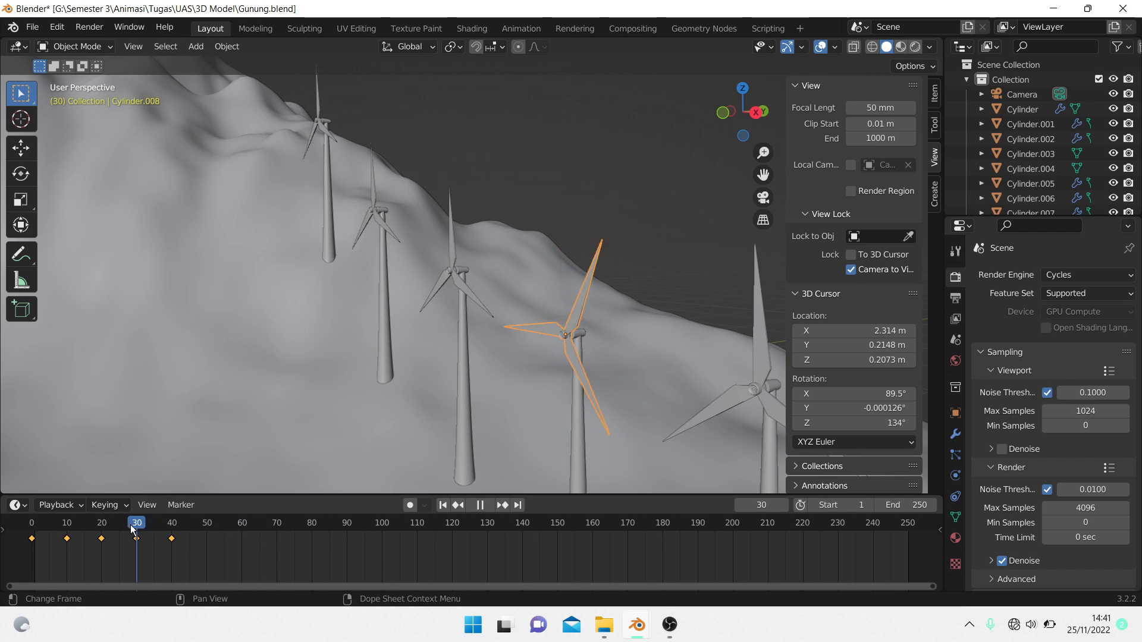
- Set the animation's end frame to 100
click(922, 506)
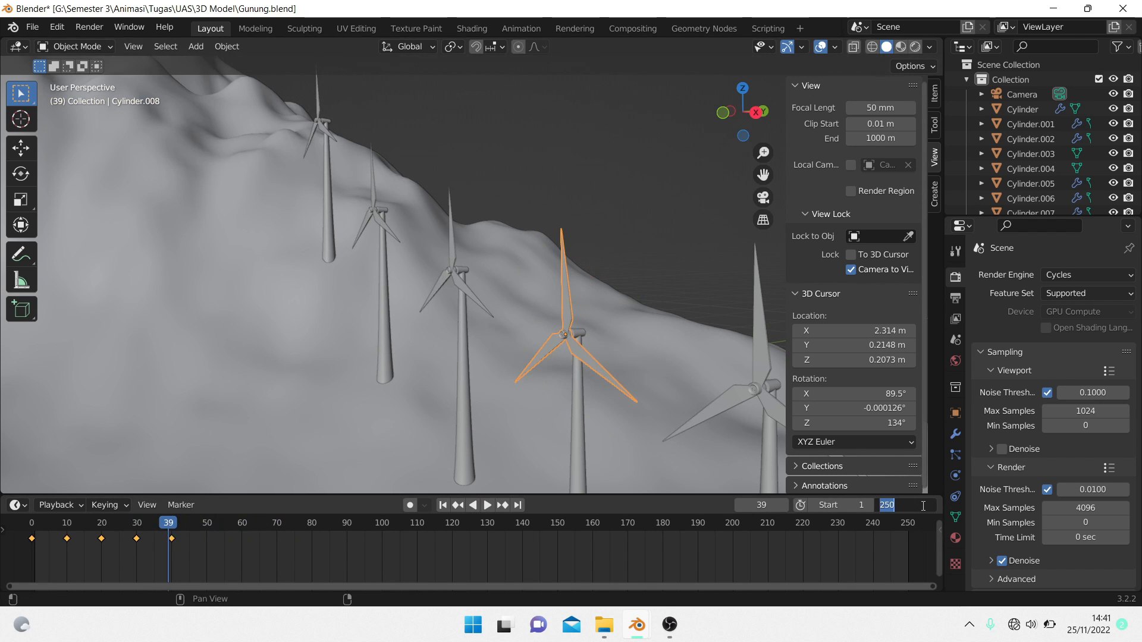
text(100)
key(Return)
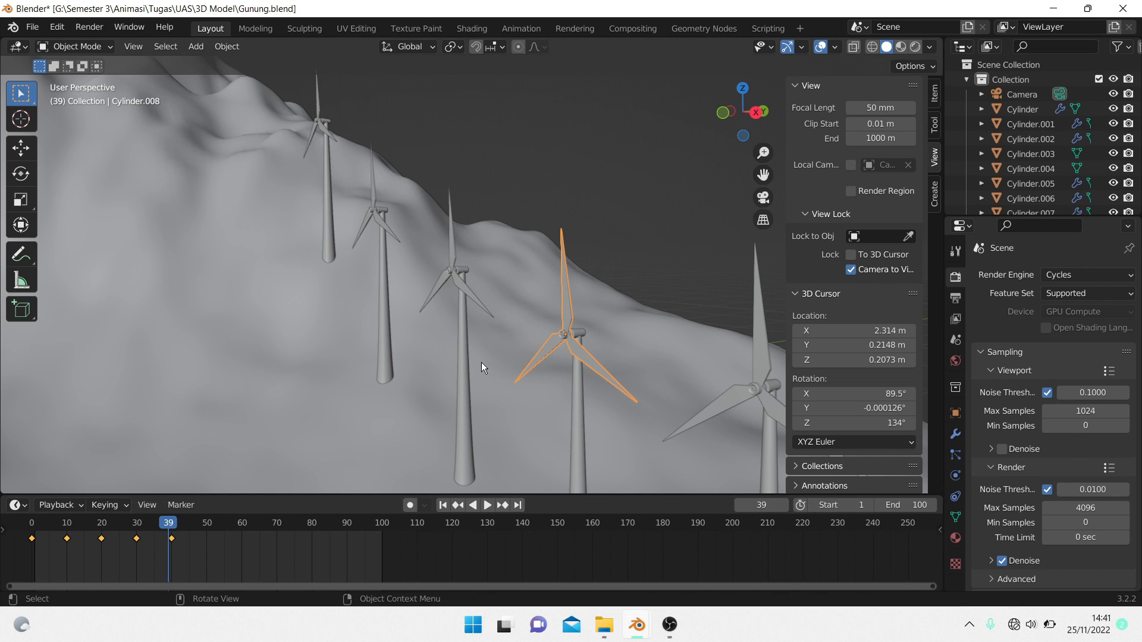
- Play the blade animation through the camera view and return the playhead to frame 0
key(KP_0)
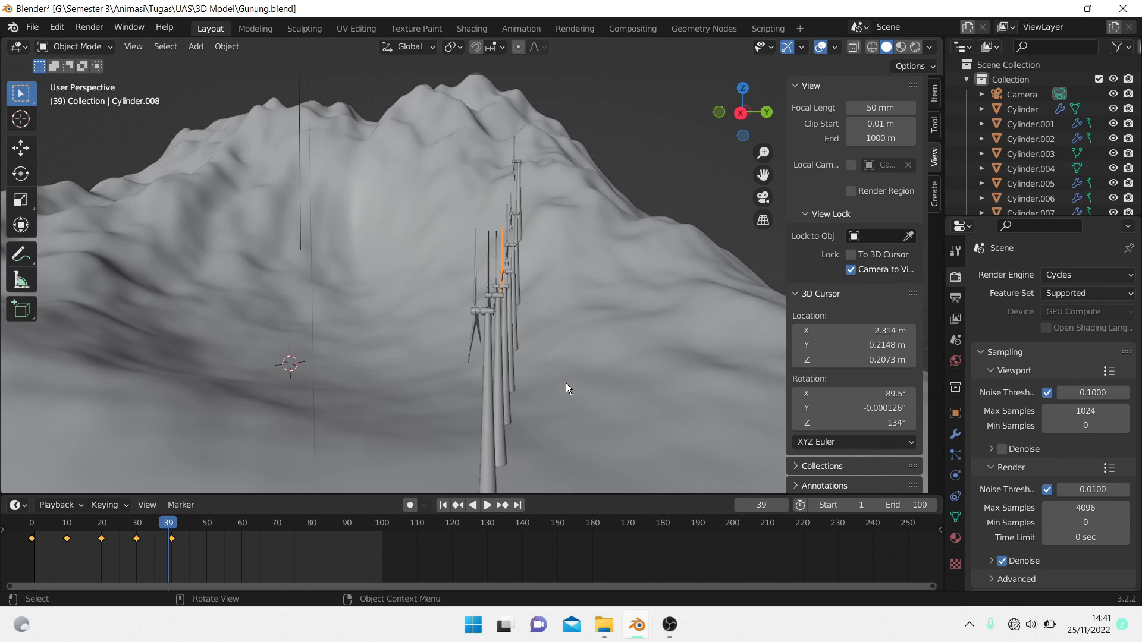
click(485, 507)
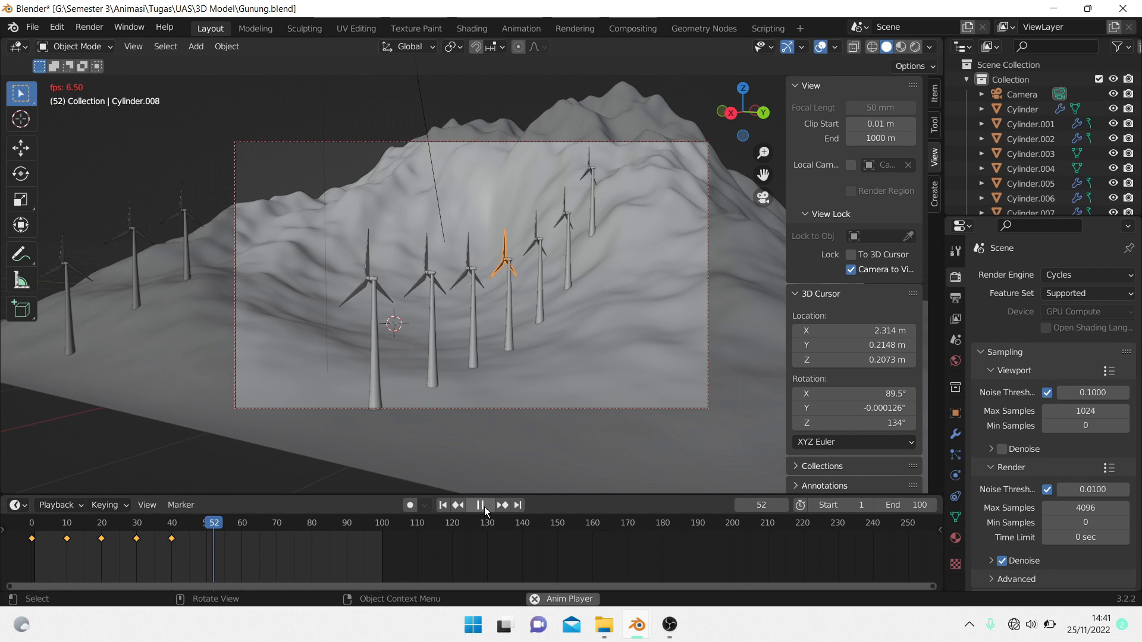
key(space)
drag(226, 526, 32, 523)
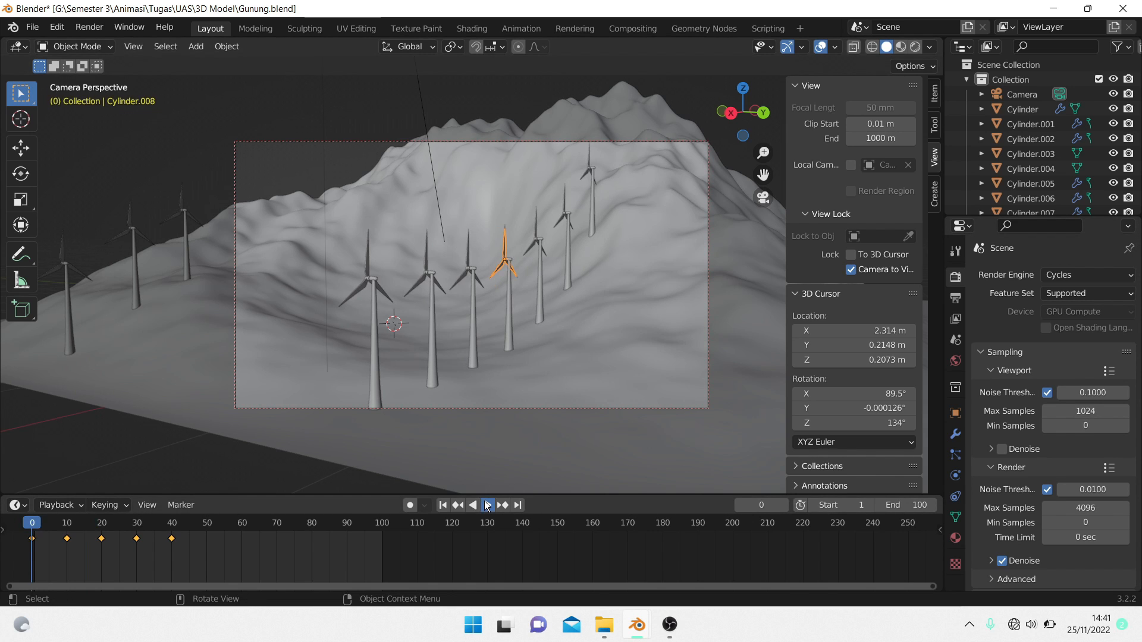
- Play the turbine animation once more from frame 0 and stop playback
click(486, 505)
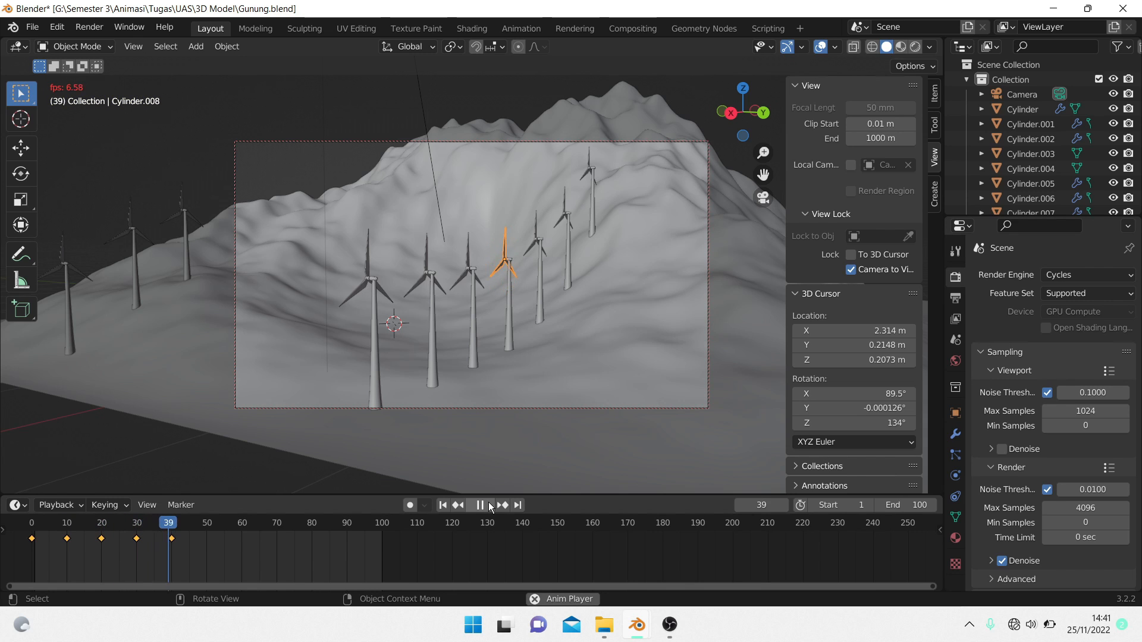
click(490, 505)
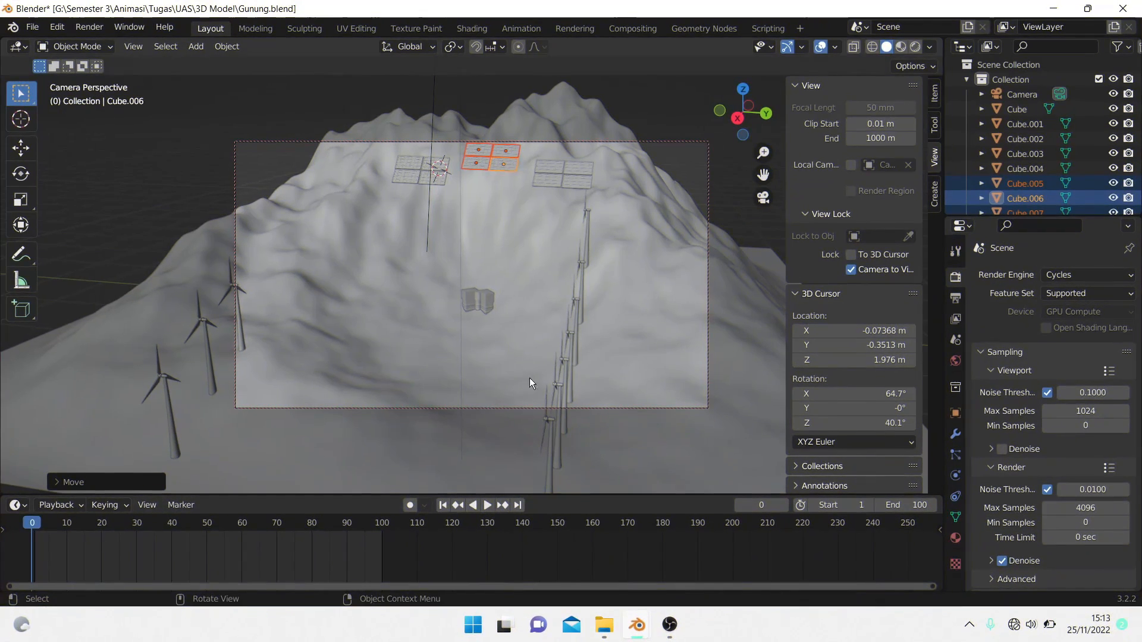
- Browse the 3D Model folder in File Explorer to review the saved model files, and switch back to Gunung.blend in Blender
middle_drag(484, 270, 554, 236)
mouse_move(669, 625)
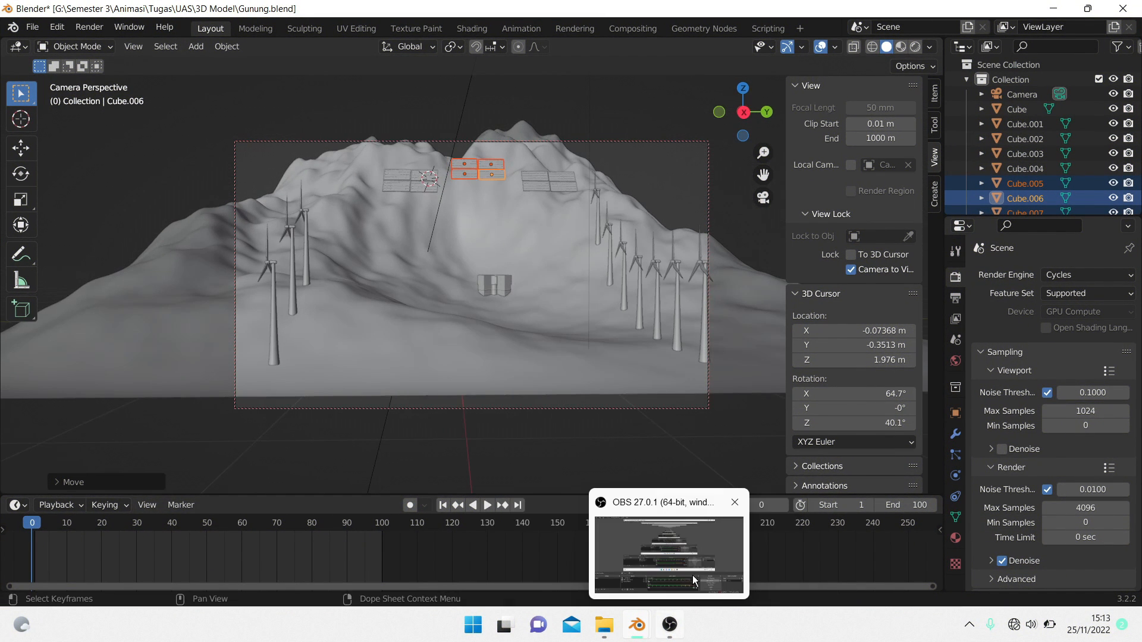
click(690, 533)
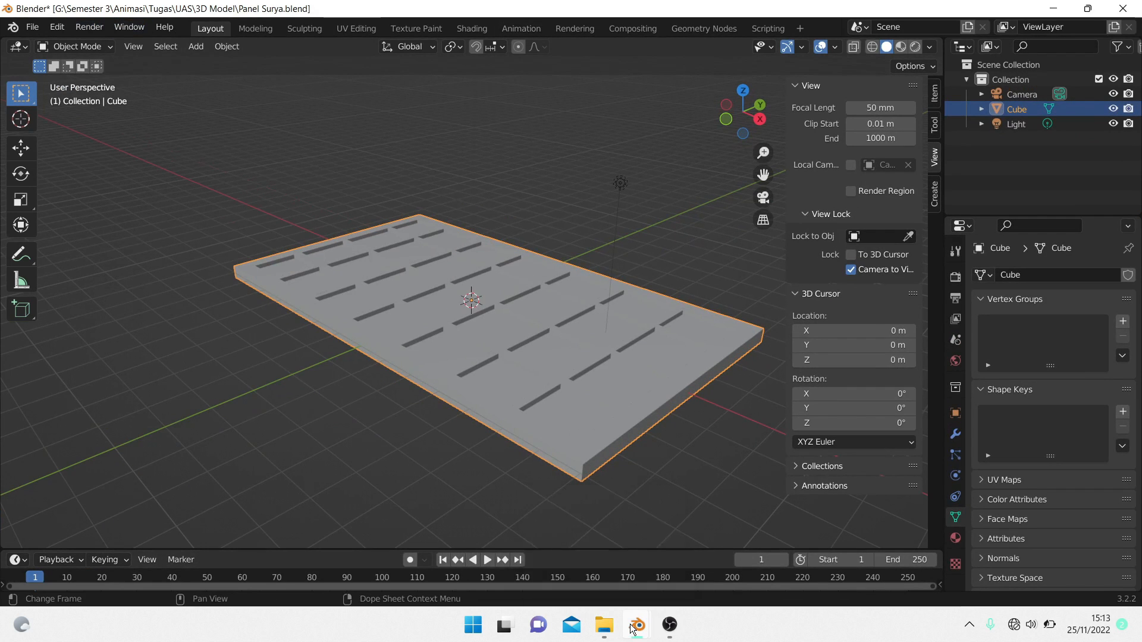
click(604, 625)
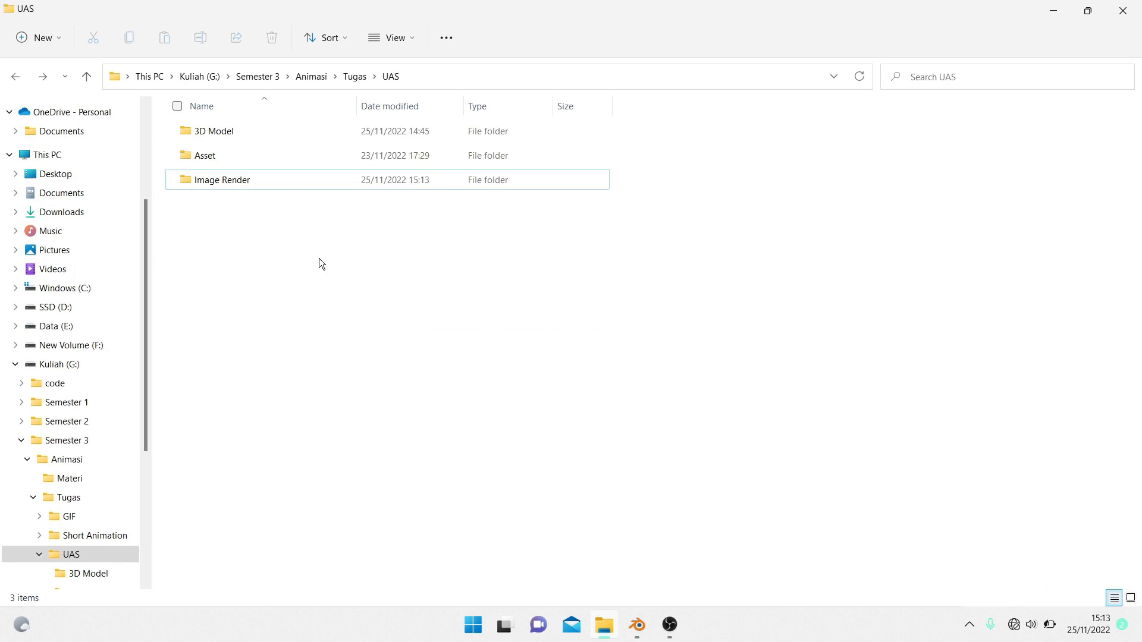
double_click(263, 134)
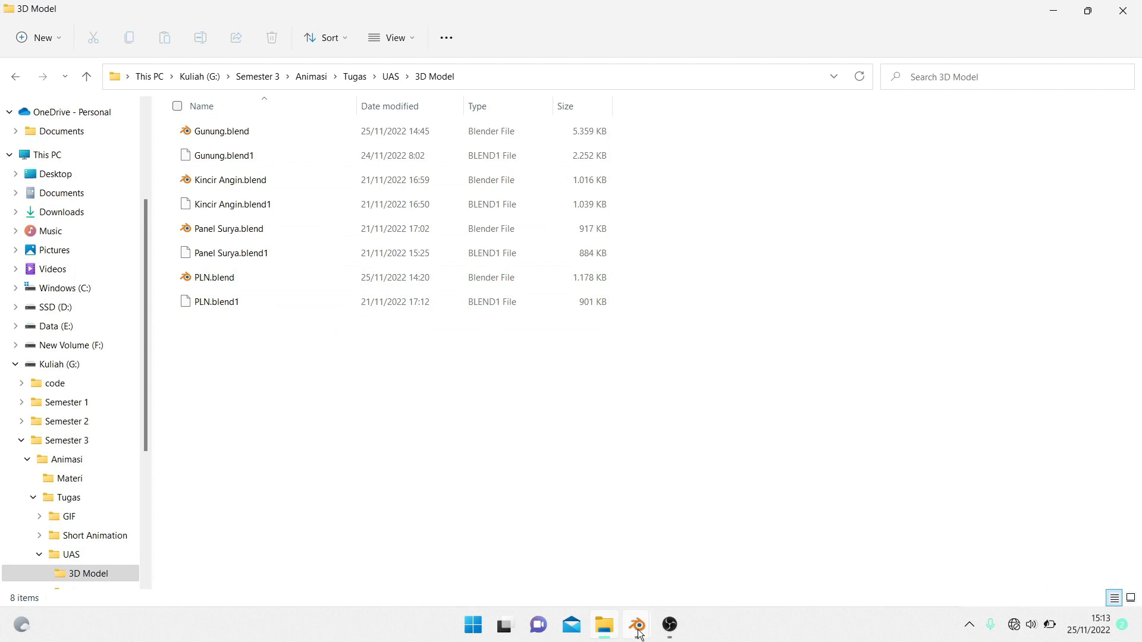
mouse_move(637, 625)
click(594, 547)
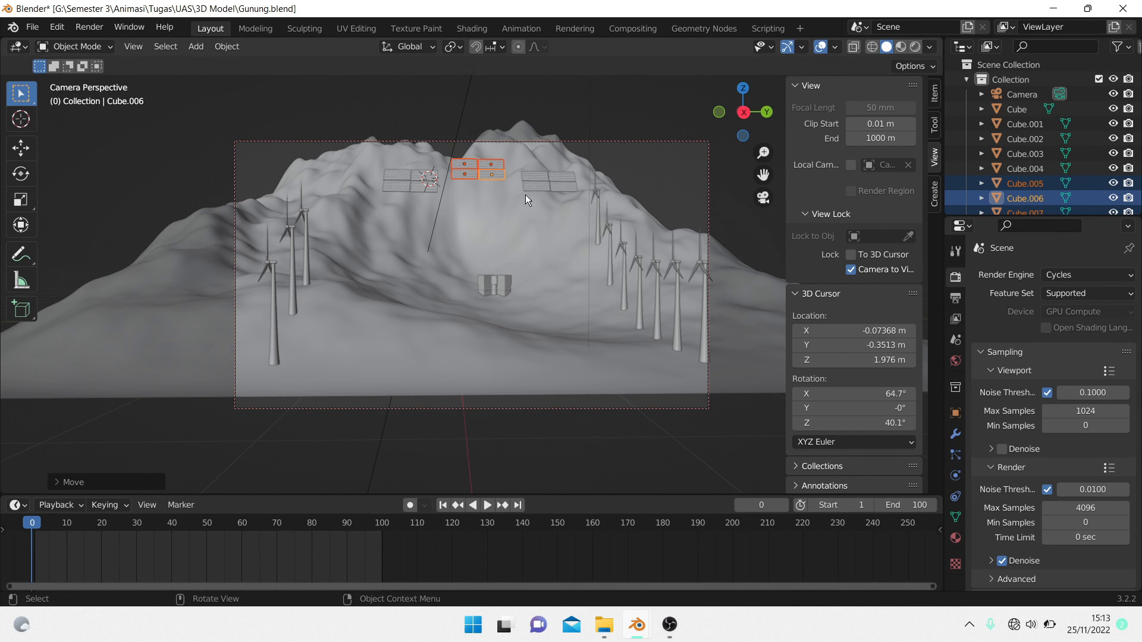
- Frame the camera closely on the solar panels and turbine row, render a still image, and close the render window
middle_drag(565, 295, 490, 295)
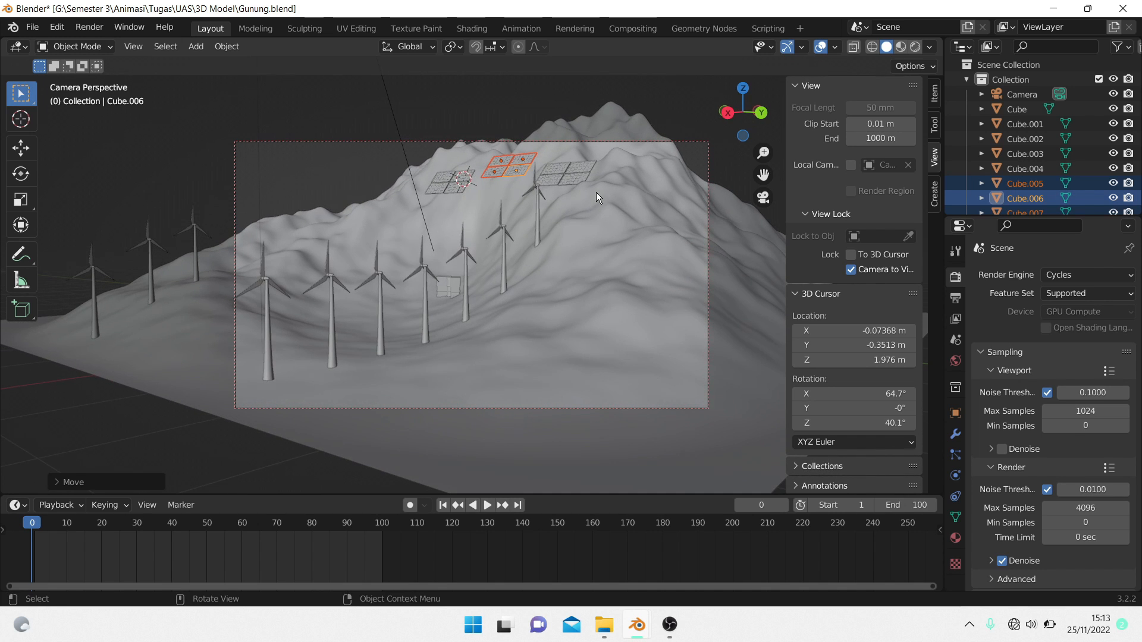
middle_drag(598, 191, 573, 223)
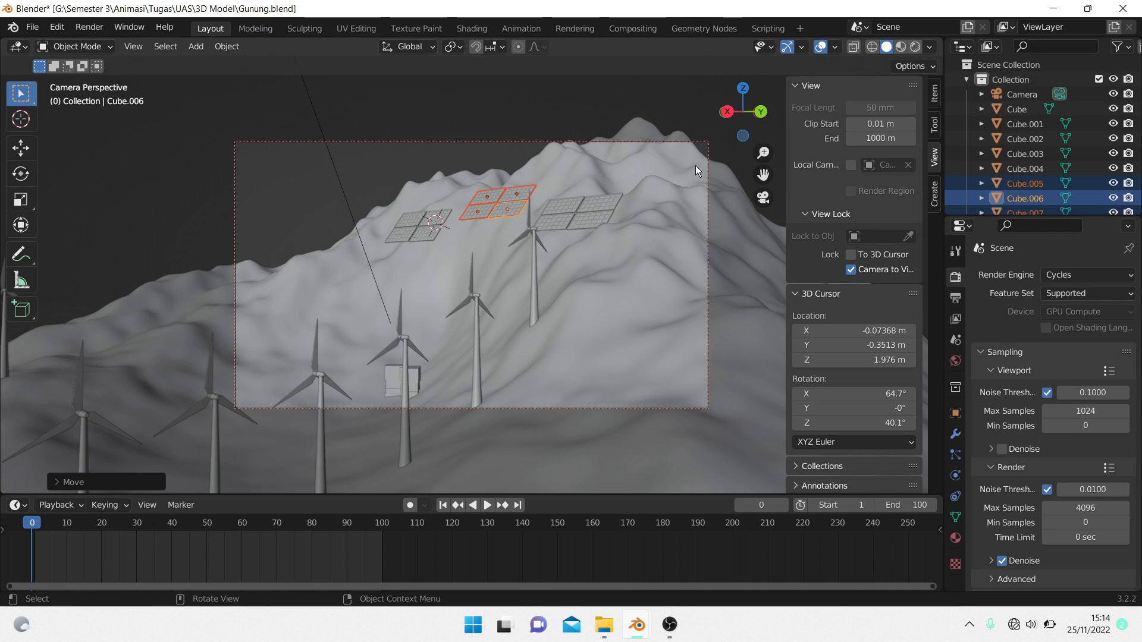
key(F12)
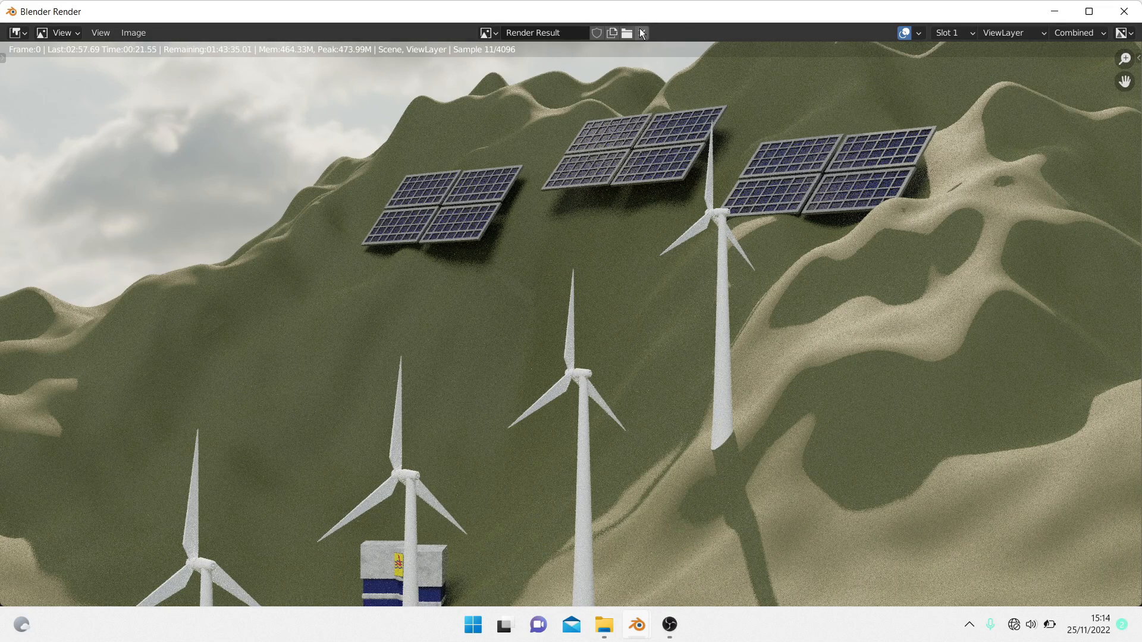
click(1124, 13)
- Pull the camera back and swing it around to show the whole mountain from the opposite side, and render a still image
scroll(550, 326, down, 8)
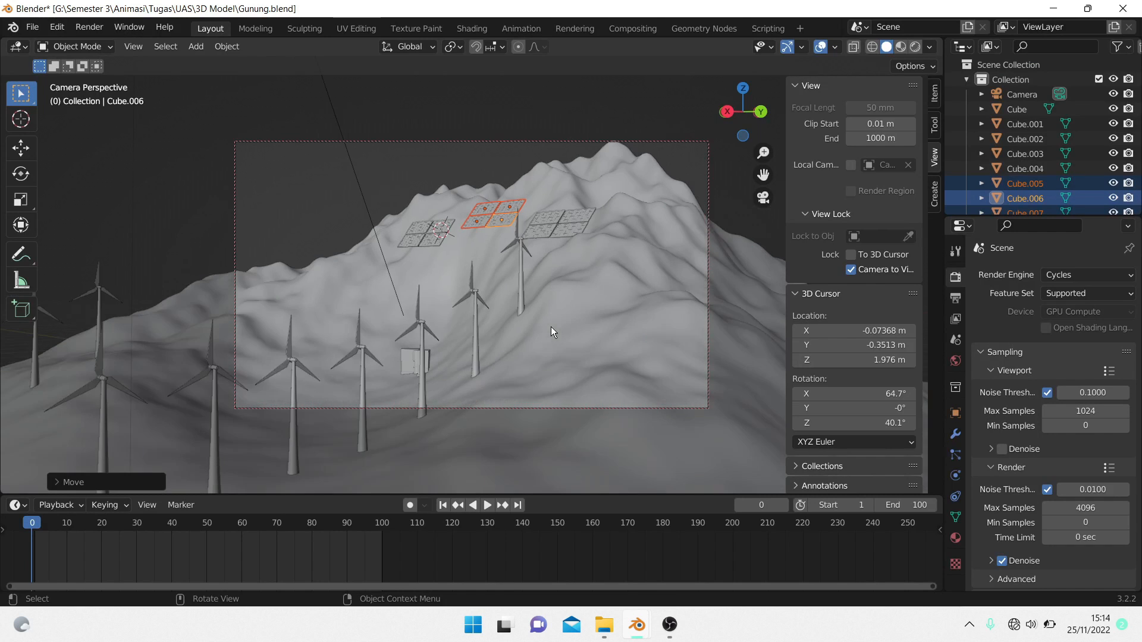
middle_drag(548, 333, 705, 341)
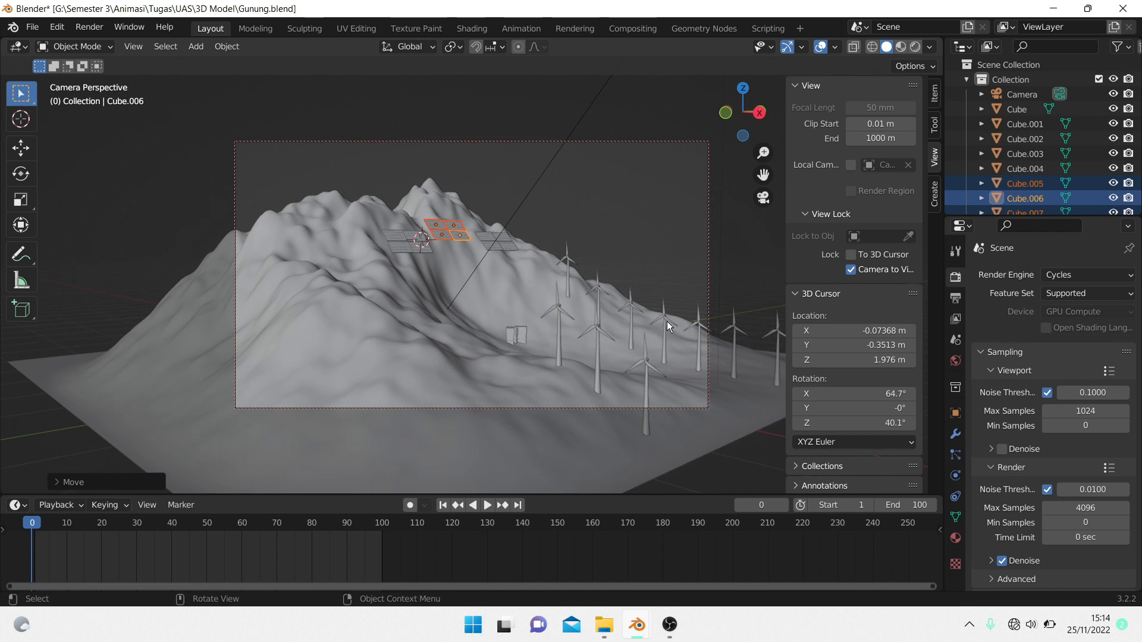
key(F12)
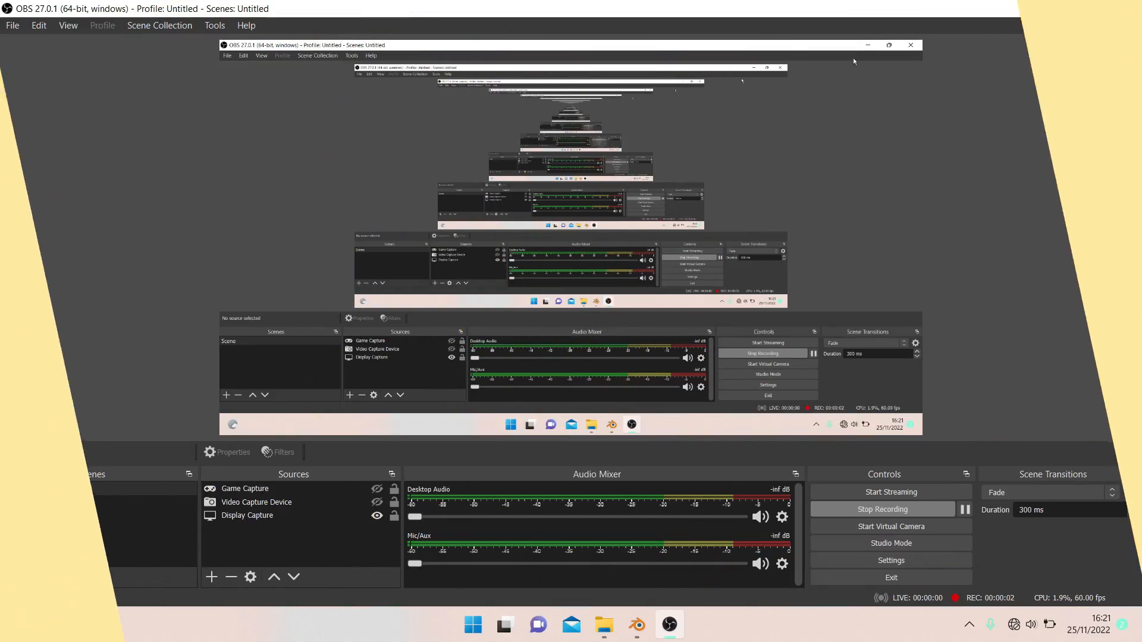
- Return to the Blender scene and insert a Location, Rotation & Scale keyframe on the second-nearest turbine's blades at frame 0
click(1051, 12)
click(645, 626)
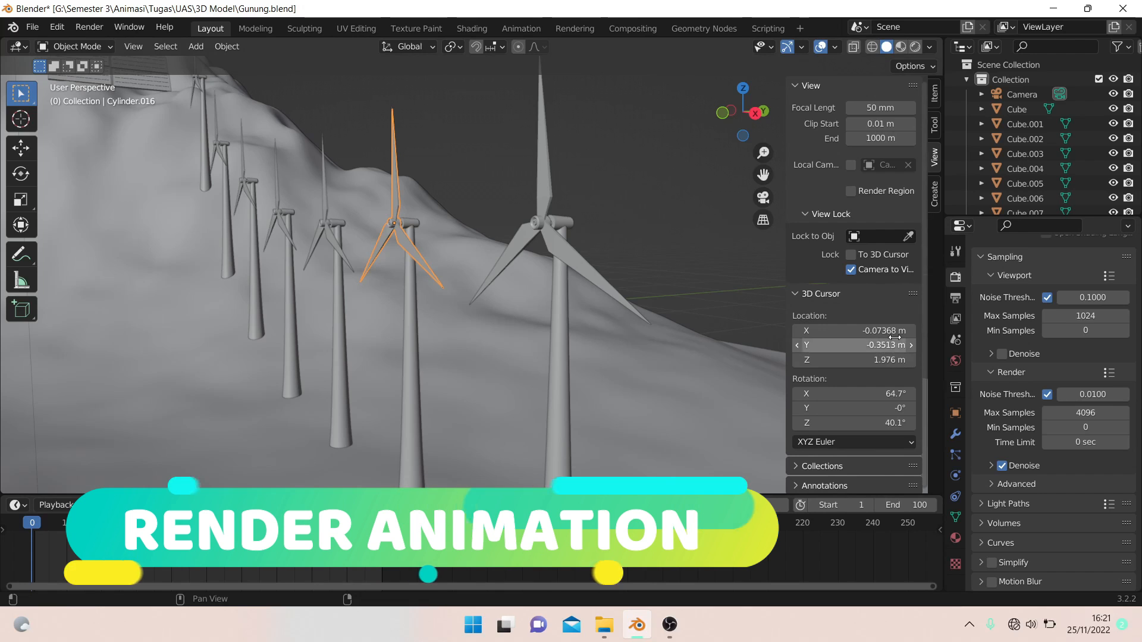
key(i)
click(394, 222)
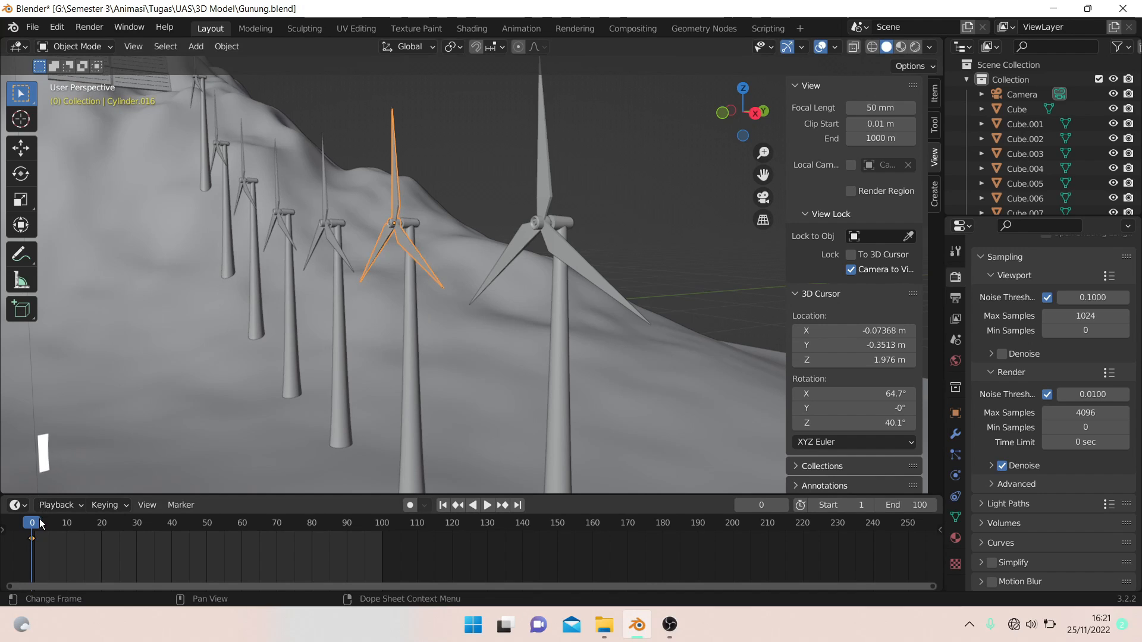
- At frame 10, rotate the selected blades 90° about global Y and insert a Location, Rotation & Scale keyframe
drag(36, 526, 66, 529)
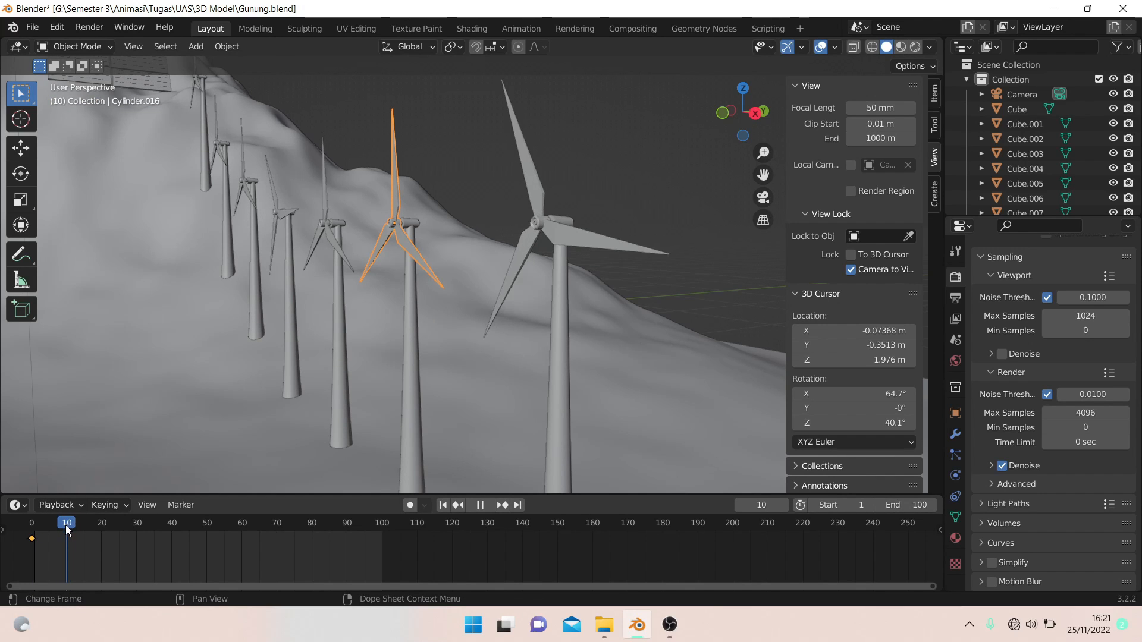
key(r)
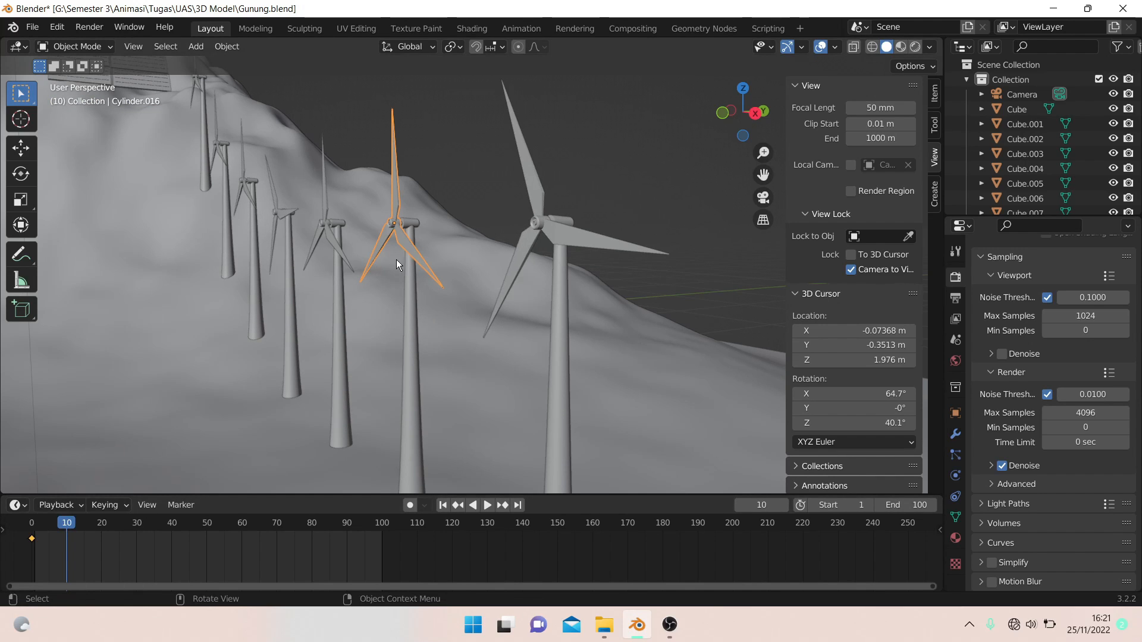
key(r)
key(y)
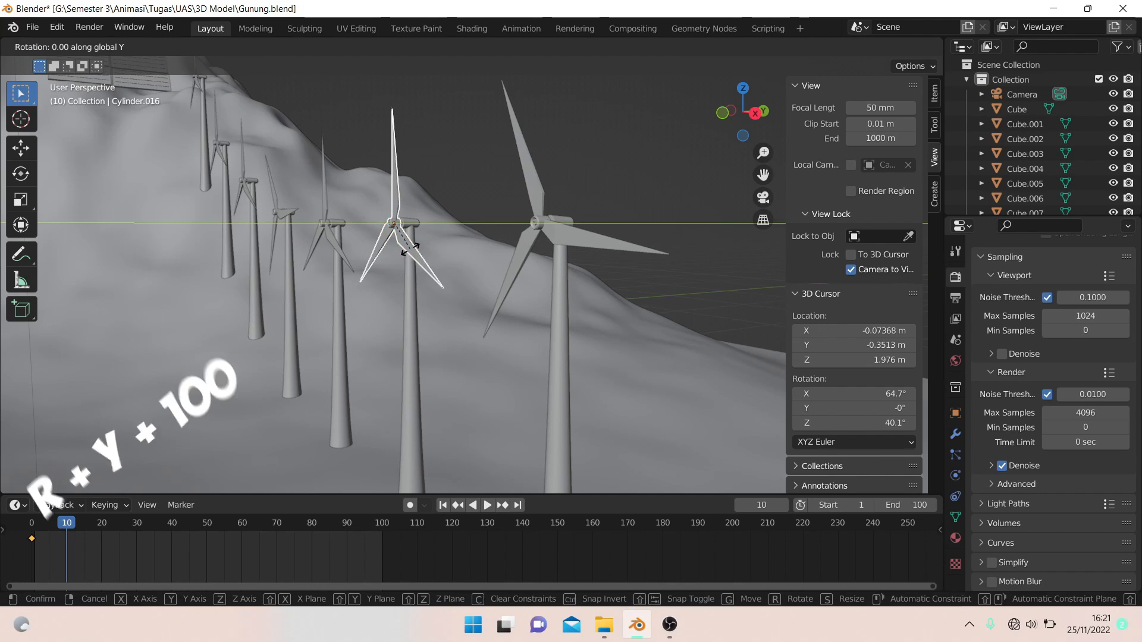
key(9)
key(0)
key(Return)
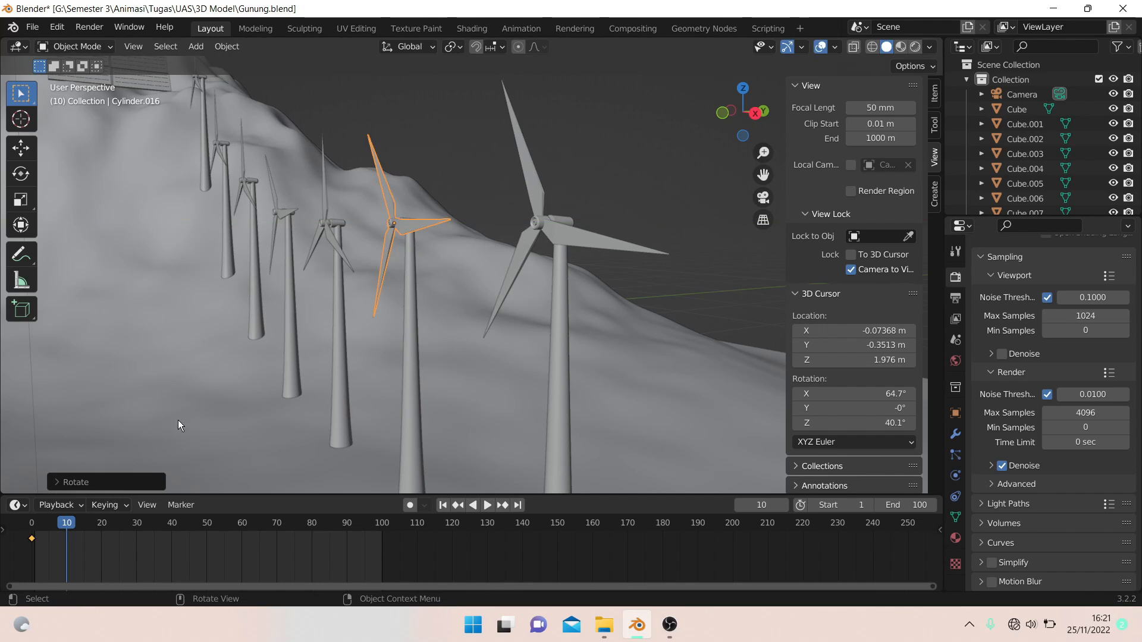
key(i)
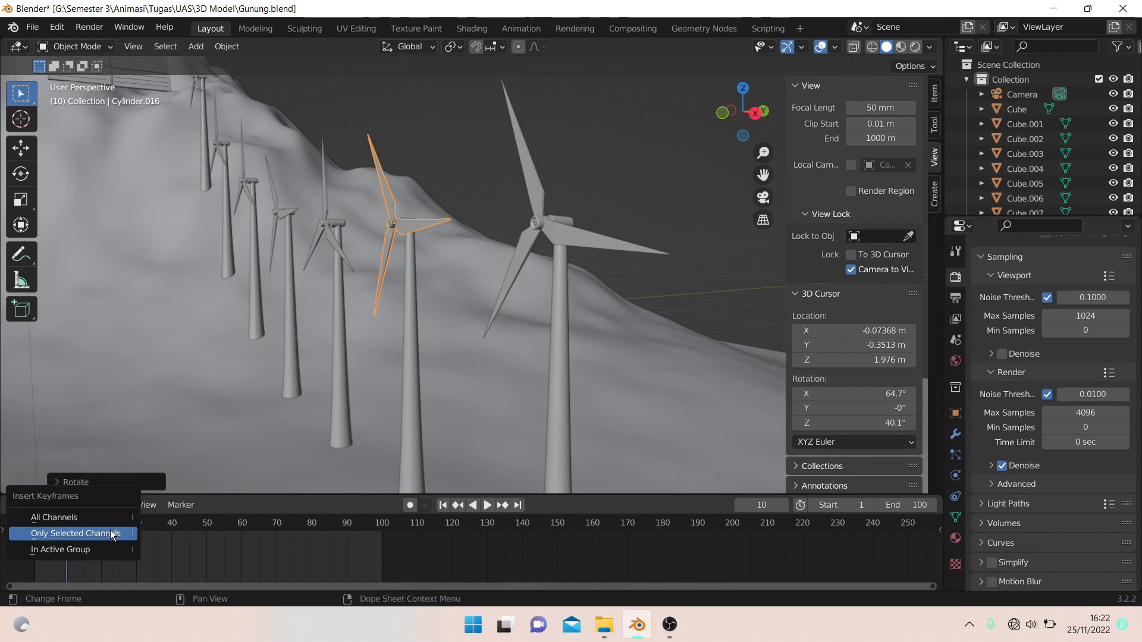
key(i)
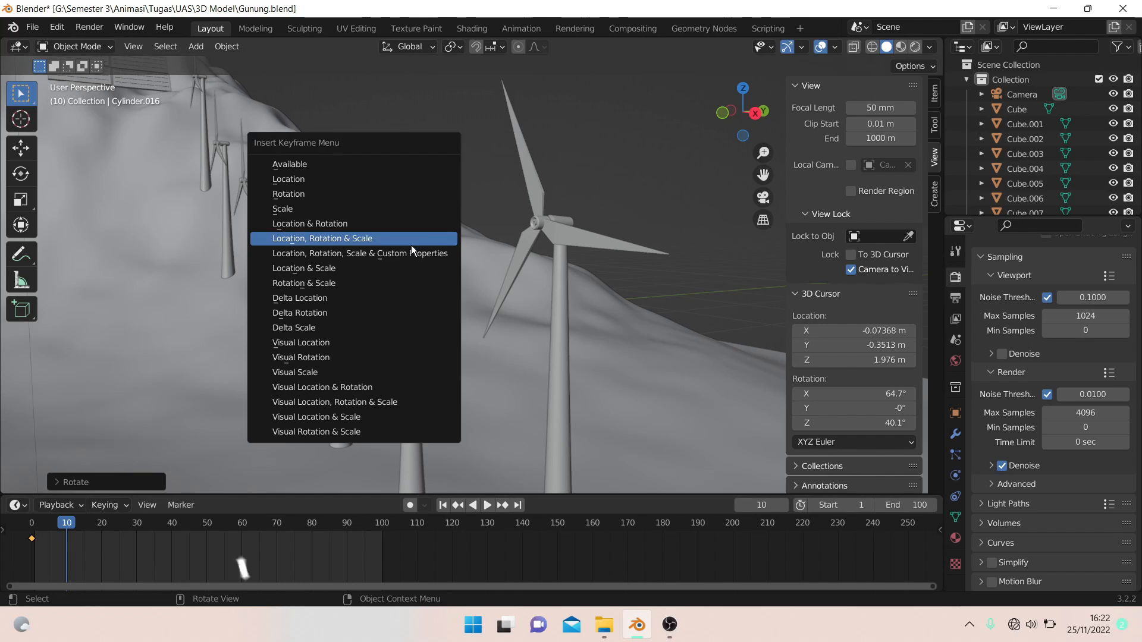
click(412, 243)
- At frame 20, rotate the blades another 90° about global Y and insert a Location, Rotation & Scale keyframe
drag(57, 527, 102, 539)
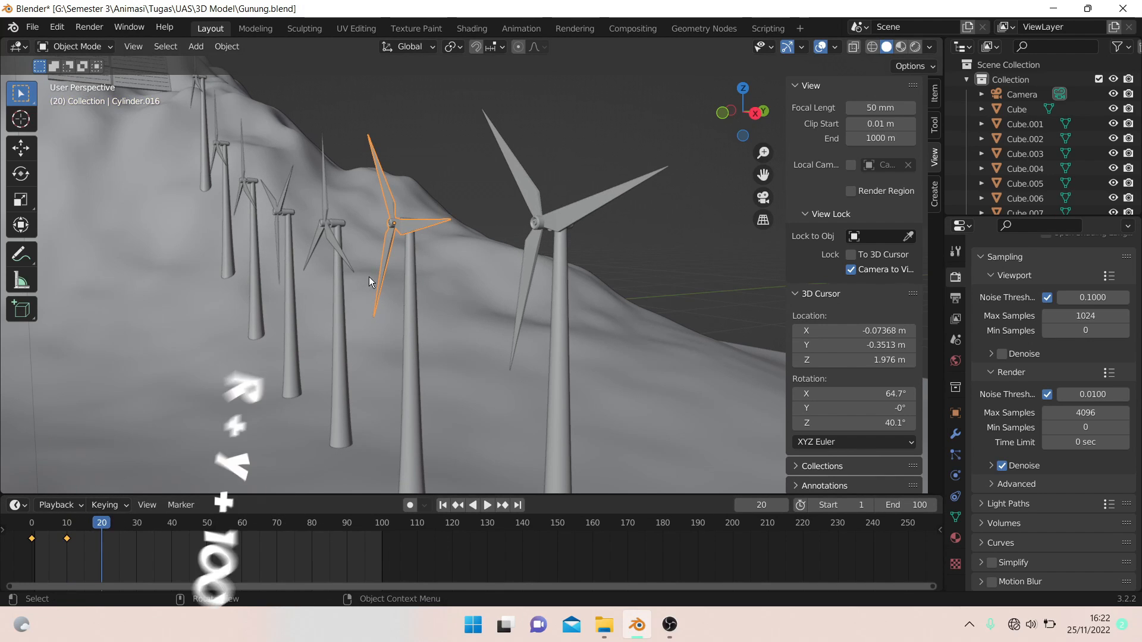
text(ry90)
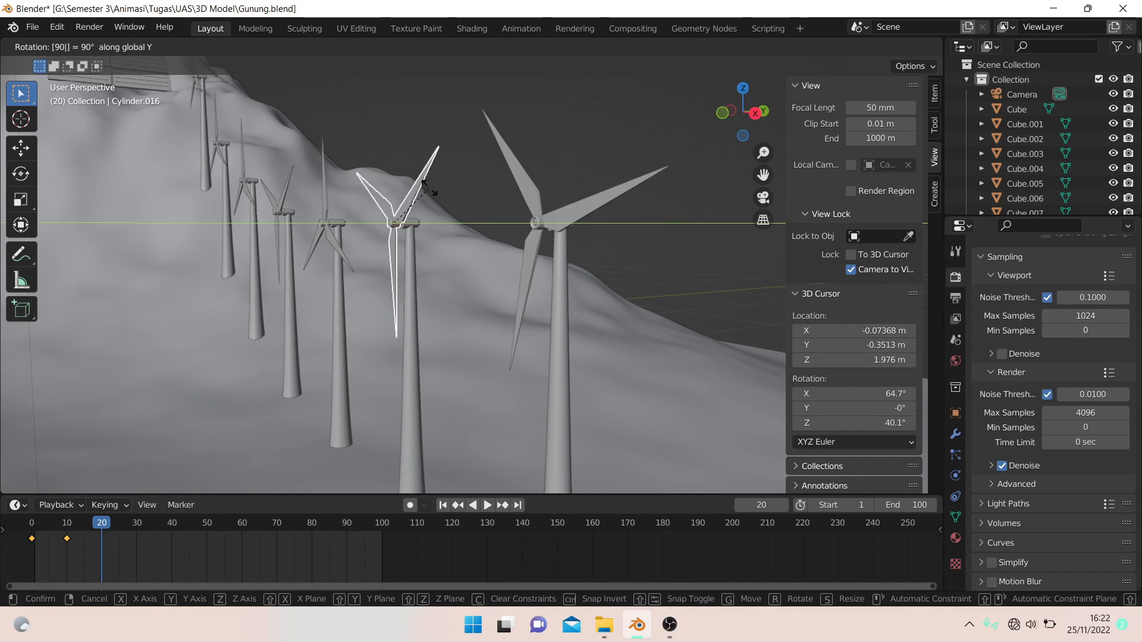
key(Return)
key(i)
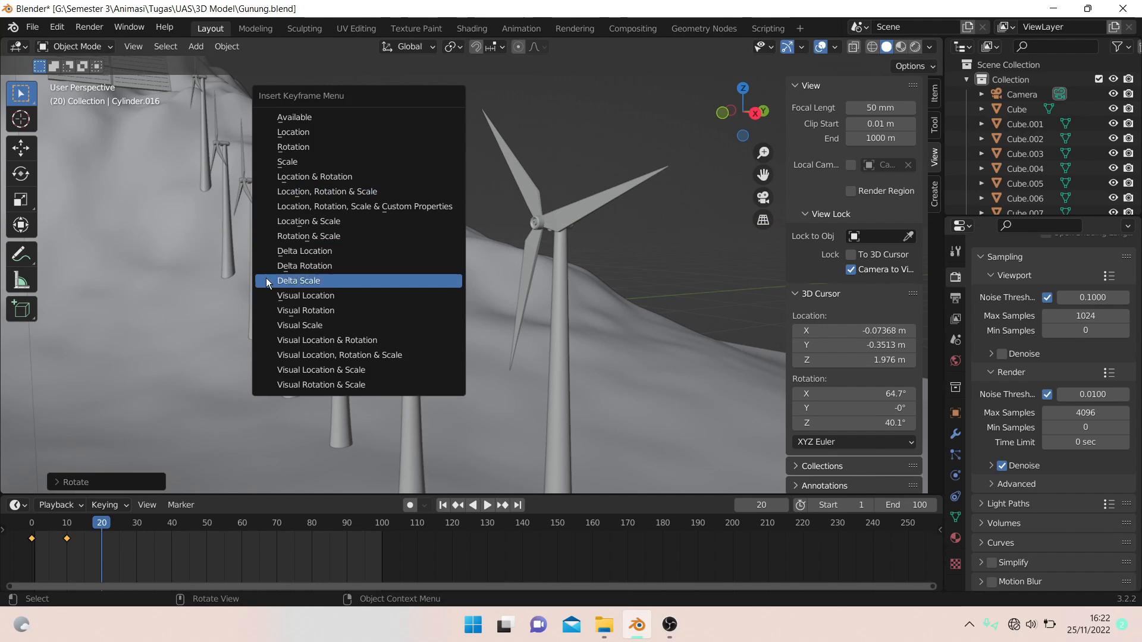
click(368, 191)
- At frame 30, rotate the blades a further 90° about global Y and insert a Location, Rotation & Scale keyframe
drag(101, 530, 136, 530)
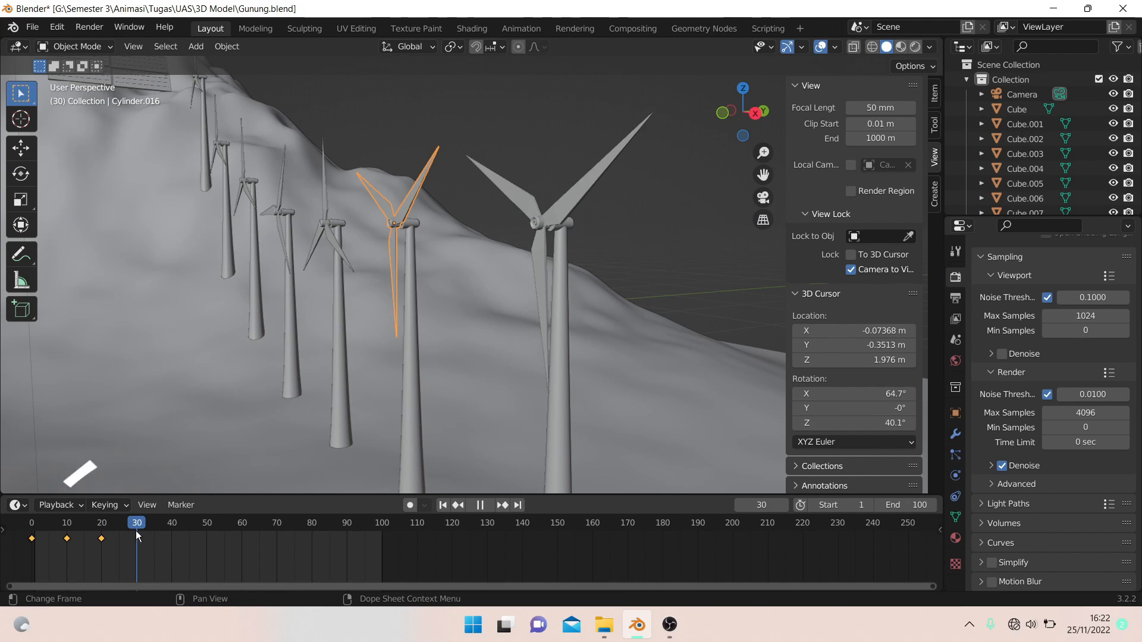
key(r)
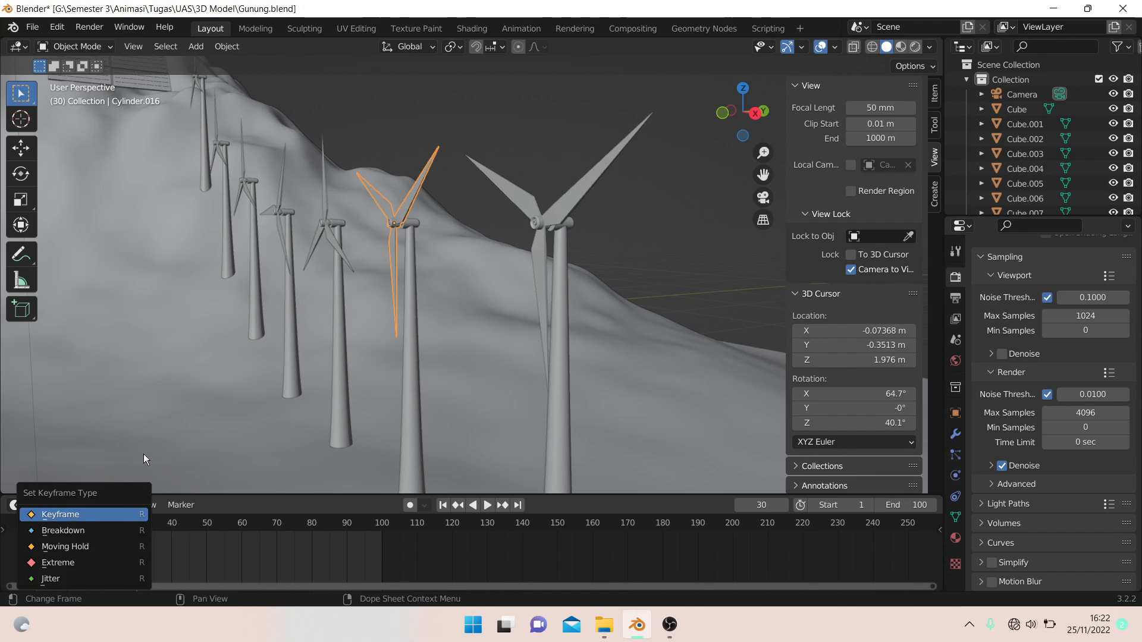
key(r)
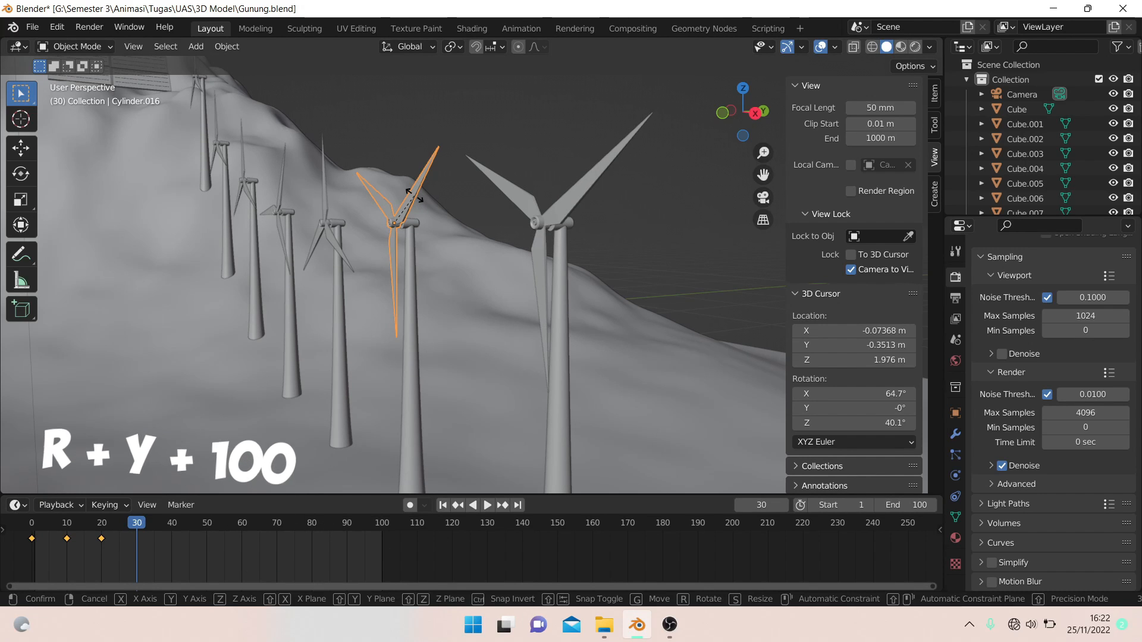
key(y)
key(1)
key(0)
key(0)
key(Return)
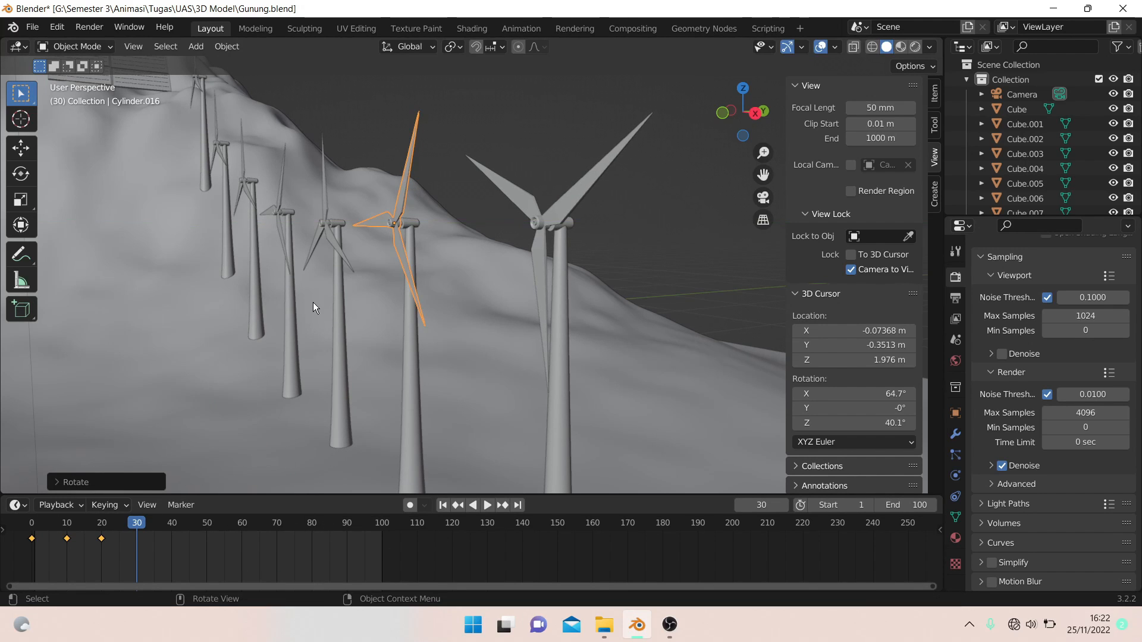
key(i)
click(292, 296)
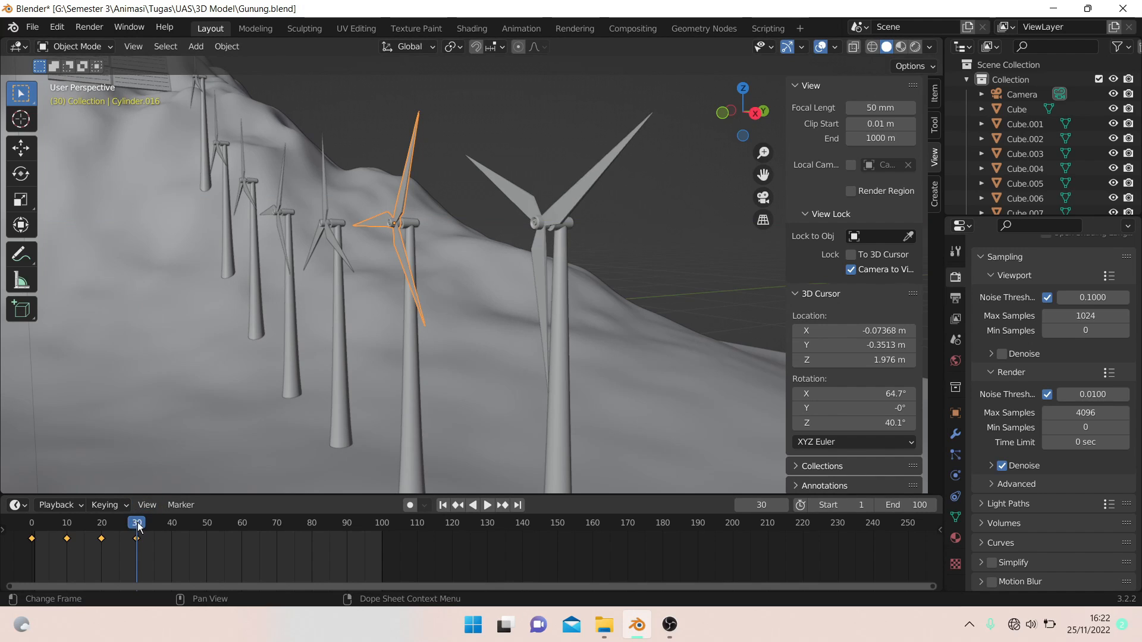
- At frame 40, complete the second-nearest turbine's full blade turn with a 90° global Y rotation and insert a Location, Rotation & Scale keyframe
drag(138, 527, 172, 527)
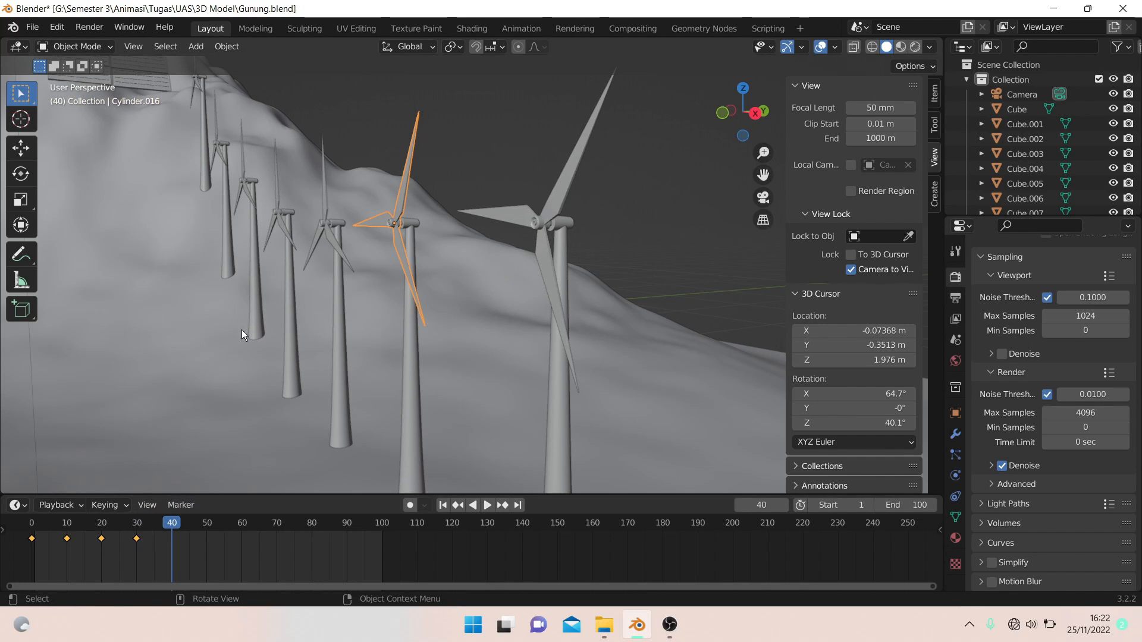
key(r)
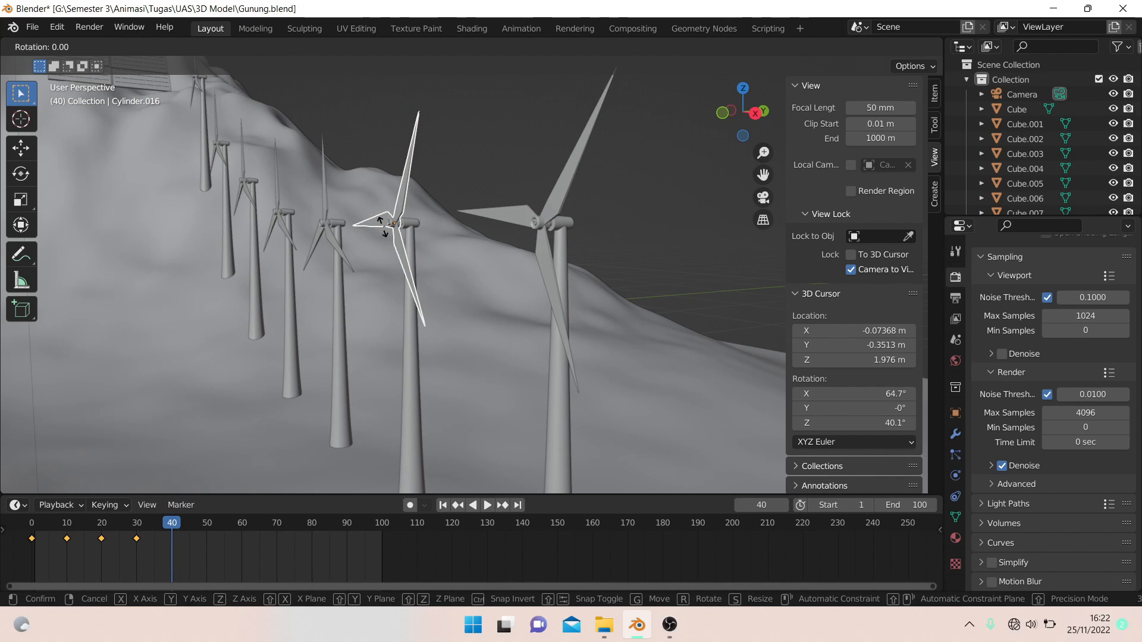
key(y)
key(9)
key(Return)
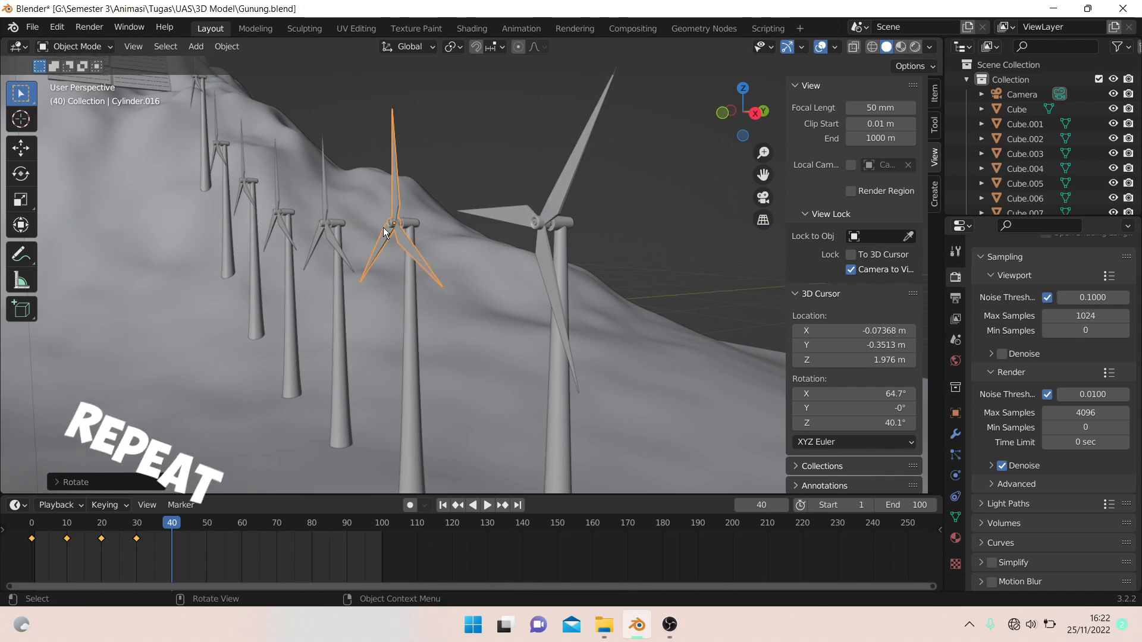
key(i)
click(382, 232)
- At frame 50, begin the second blade turn with a 90° global Y rotation and insert a Location, Rotation & Scale keyframe
drag(171, 525, 206, 524)
text(r)
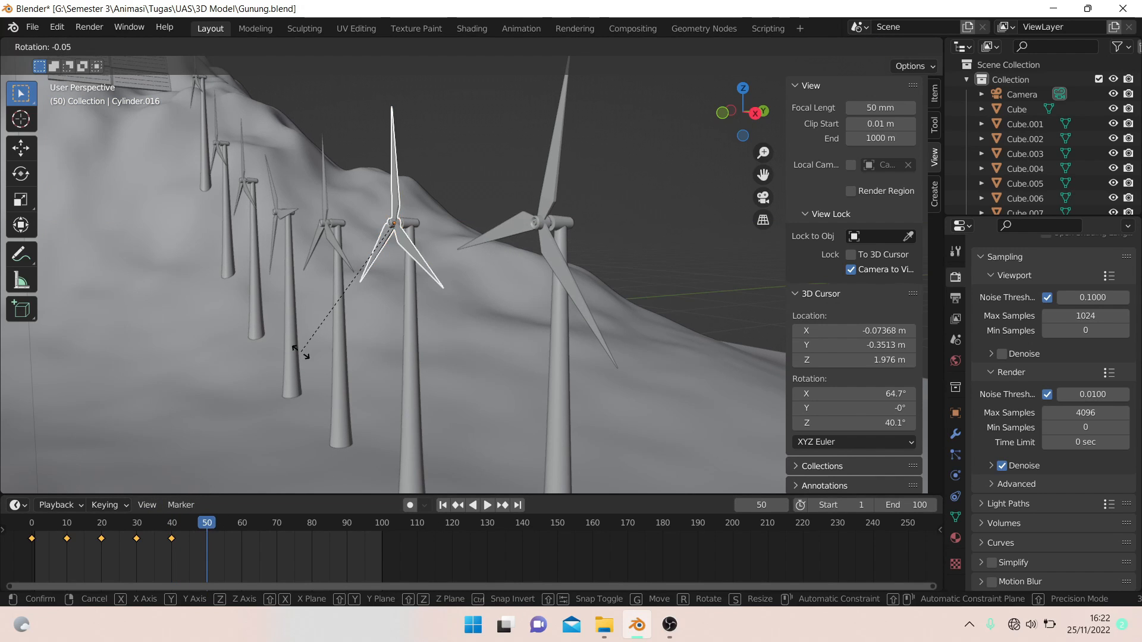
text(y90)
key(Return)
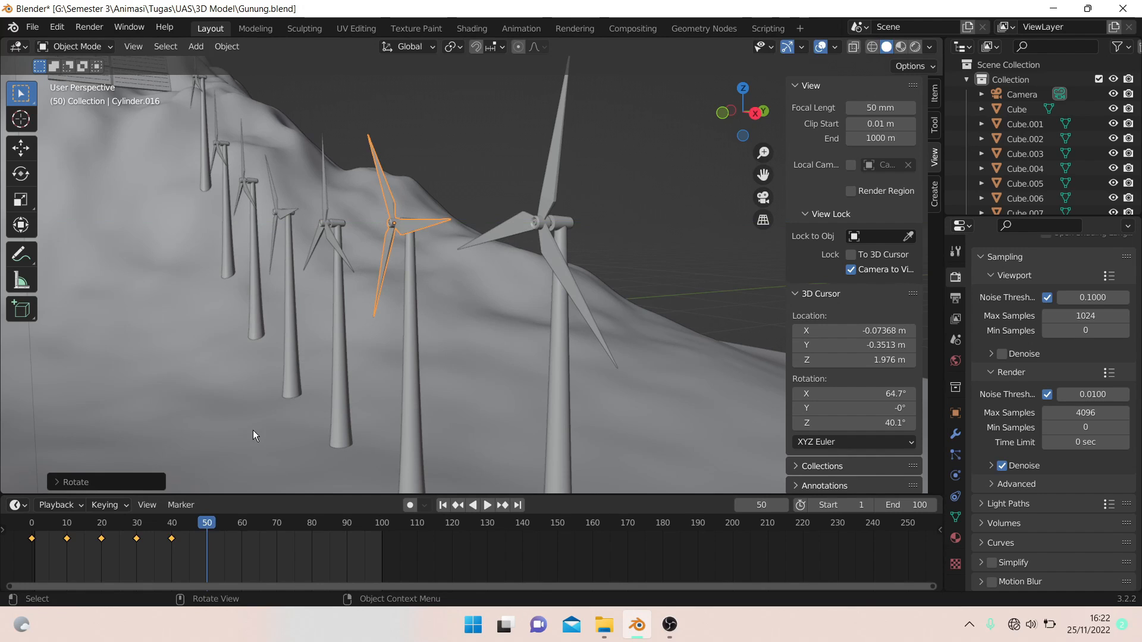
key(i)
click(255, 396)
- At frame 60, rotate the second-nearest turbine's blades 90° about global Y and insert a Location, Rotation & Scale keyframe
drag(202, 523, 241, 529)
text(r)
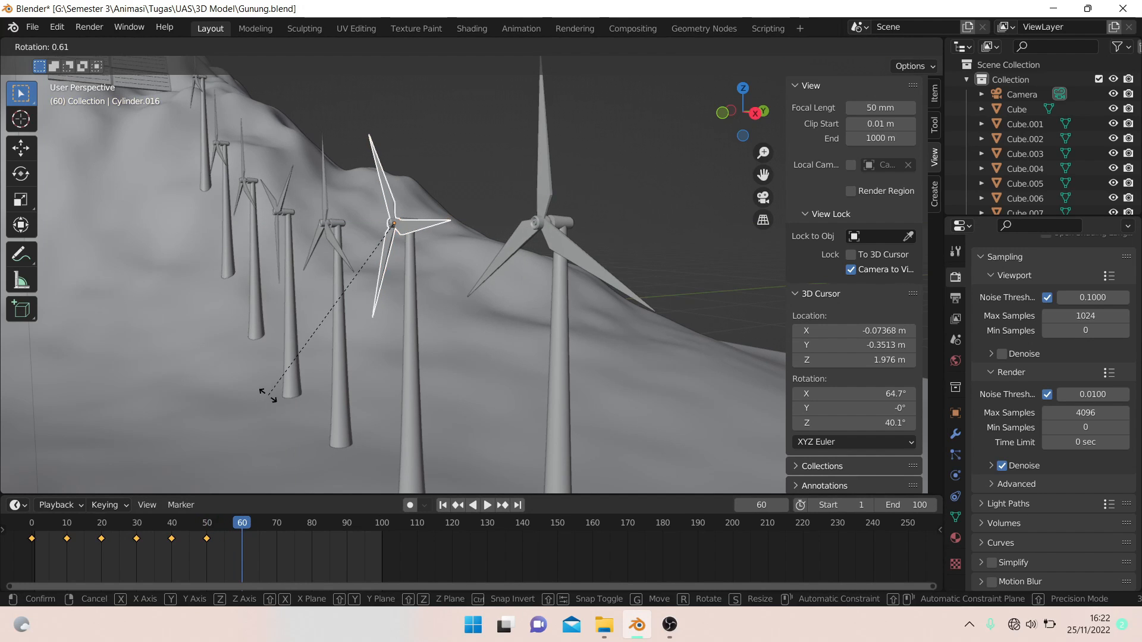
text(y90)
key(Return)
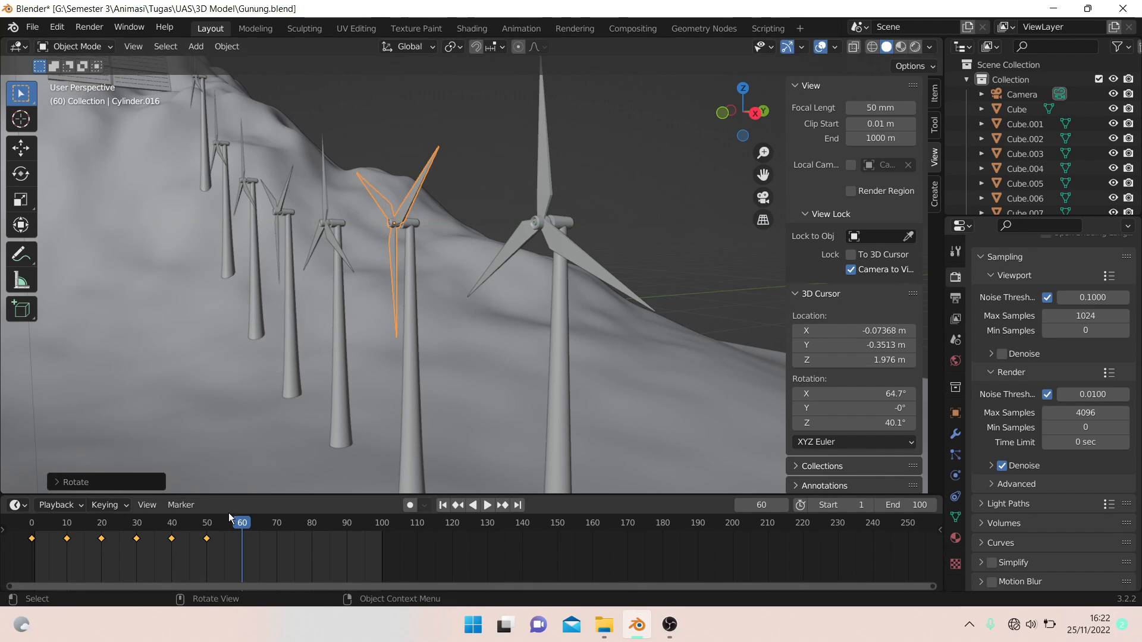
key(i)
click(256, 394)
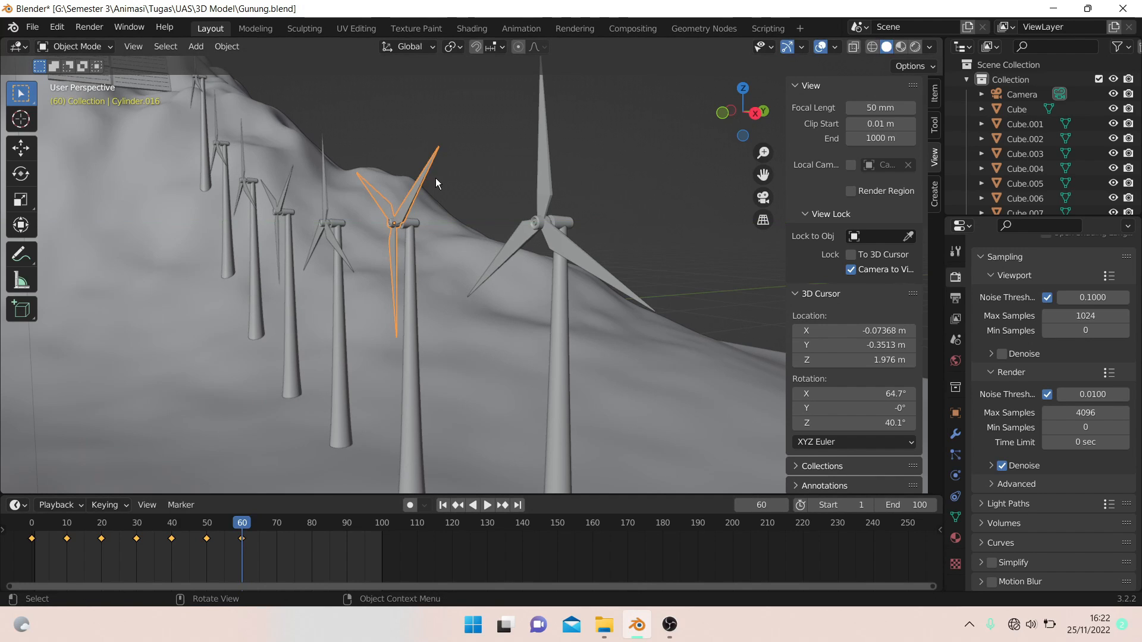
- At frame 70, rotate the same blades another 90° about global Y and insert a Location, Rotation & Scale keyframe
drag(254, 524, 277, 523)
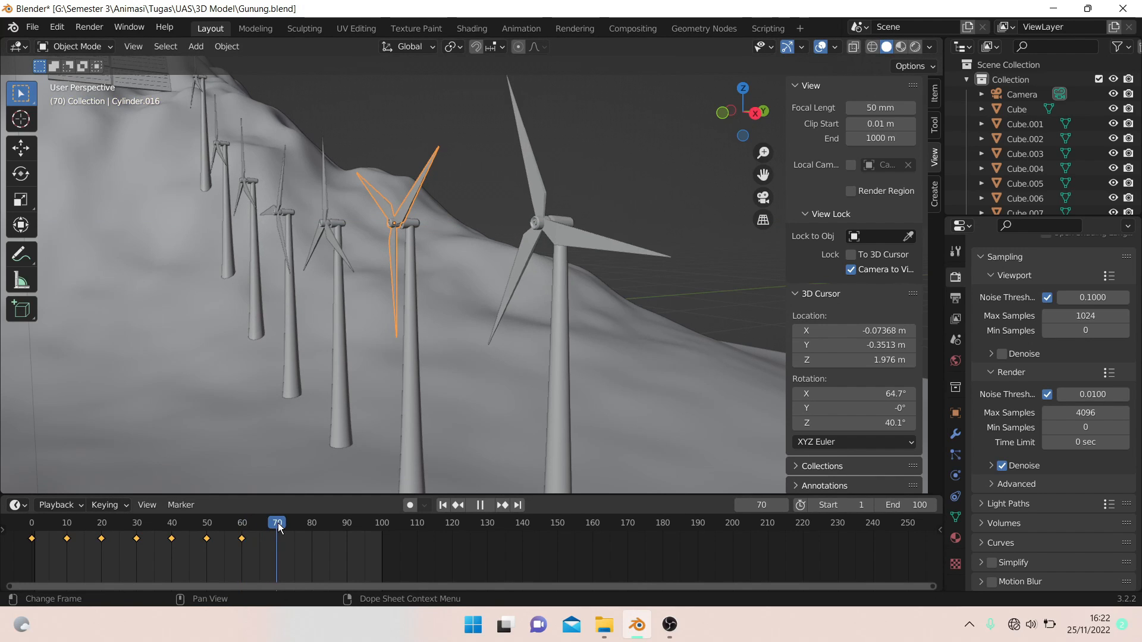
key(r)
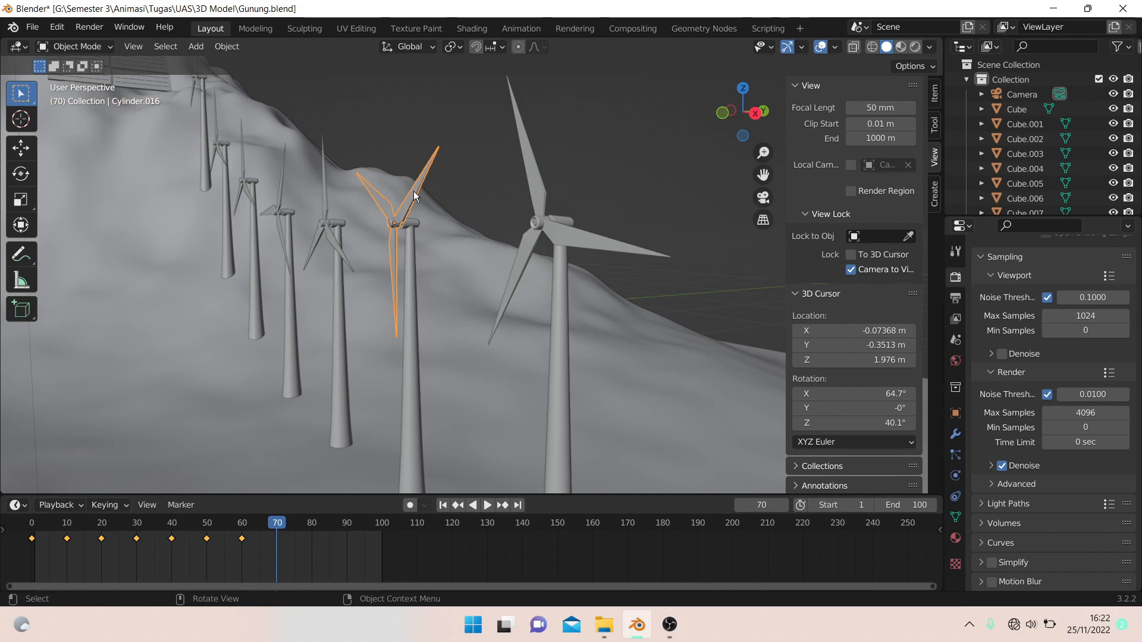
key(r)
key(y)
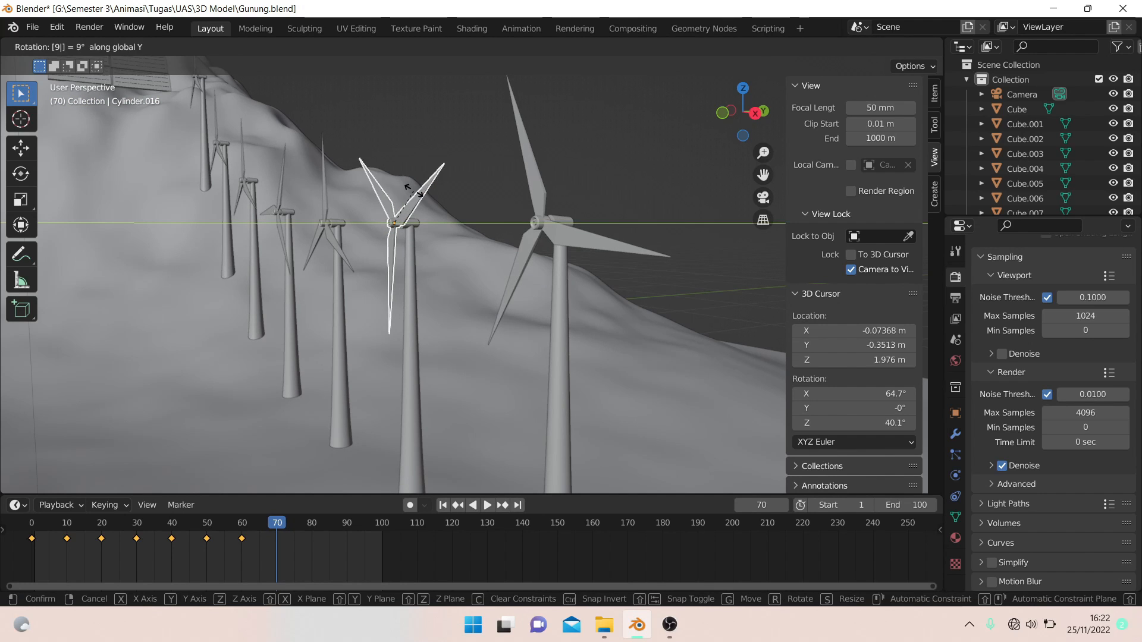
click(414, 195)
key(i)
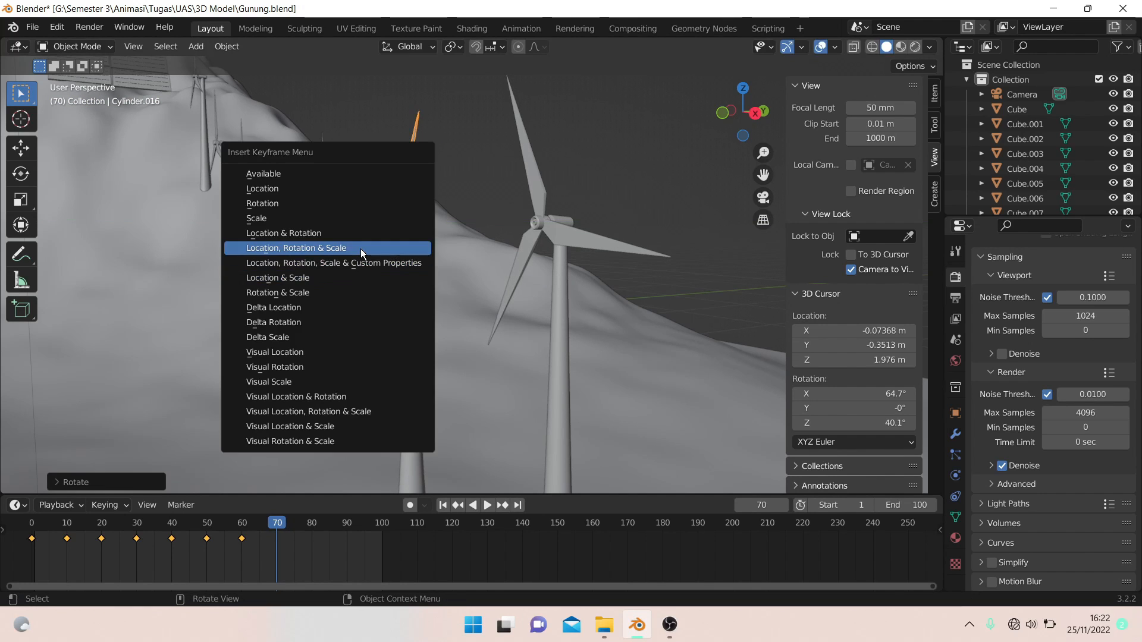
click(360, 248)
key(space)
- At frame 80, complete the second blade turn with a 90° global Y rotation and insert a Location, Rotation & Scale keyframe
click(311, 530)
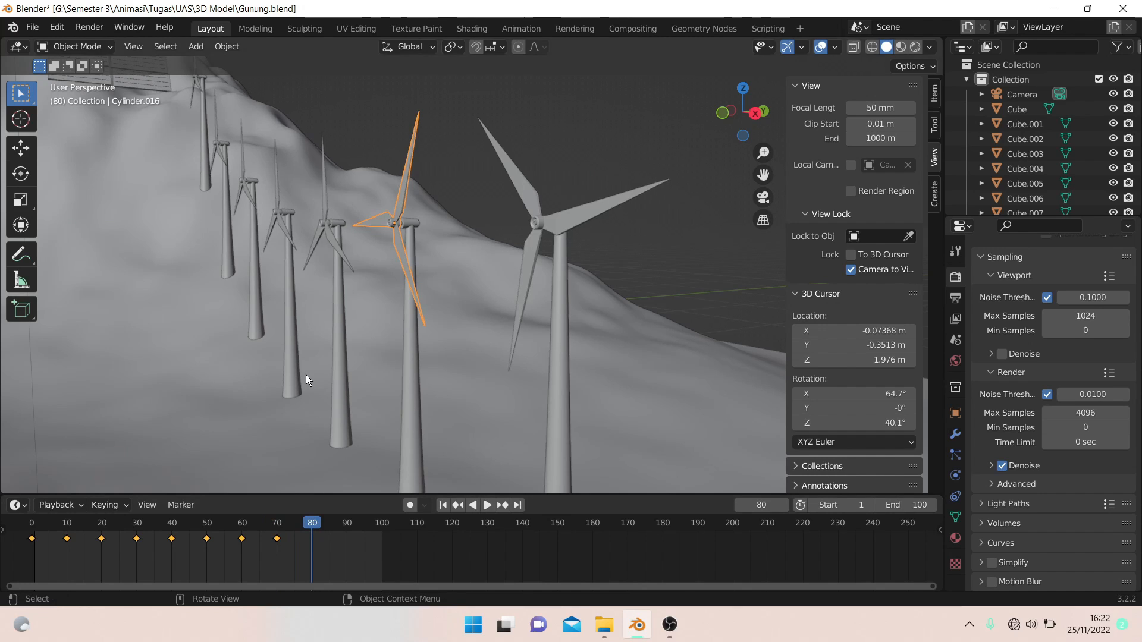
key(r)
key(y)
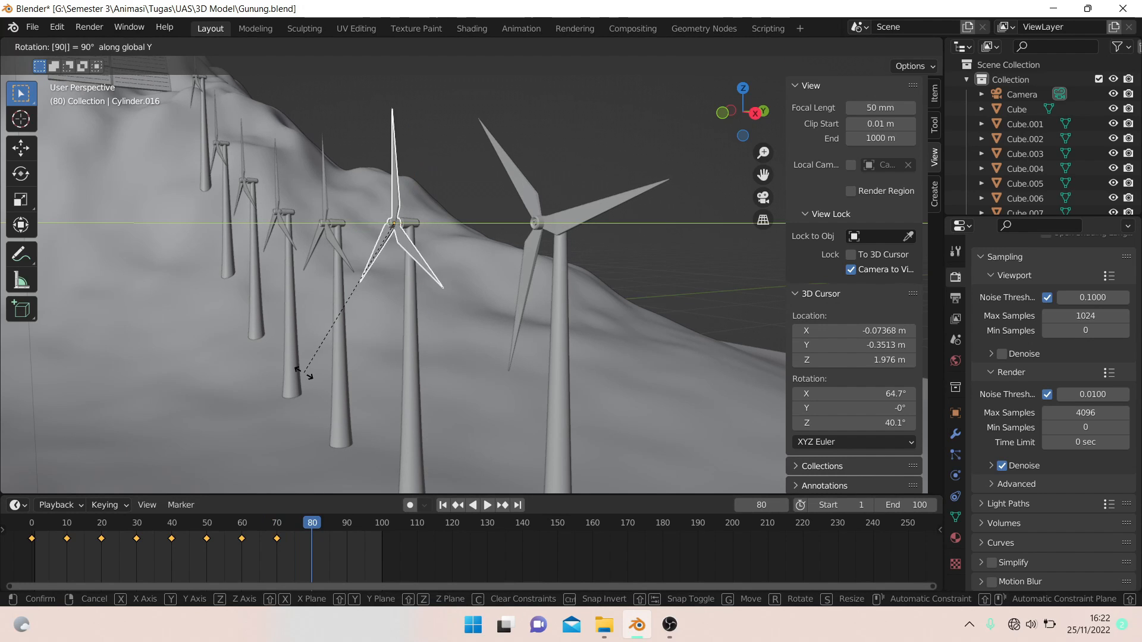
click(305, 376)
key(i)
click(307, 376)
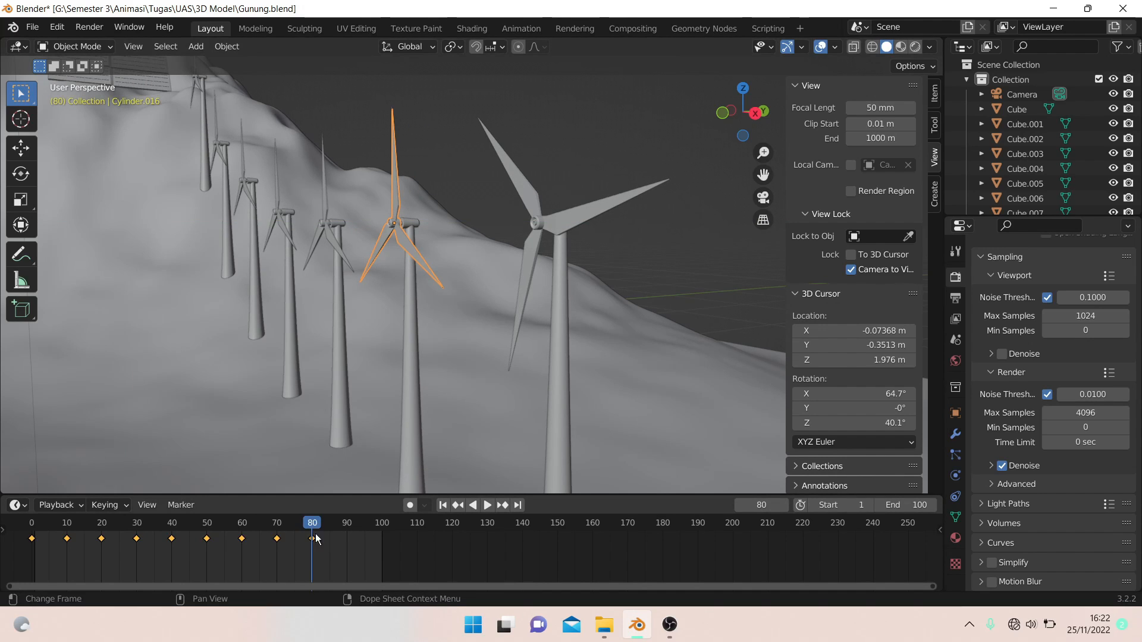
- At frame 90, rotate the blades a further 90° about global Y and insert a Location, Rotation & Scale keyframe
click(347, 529)
key(r)
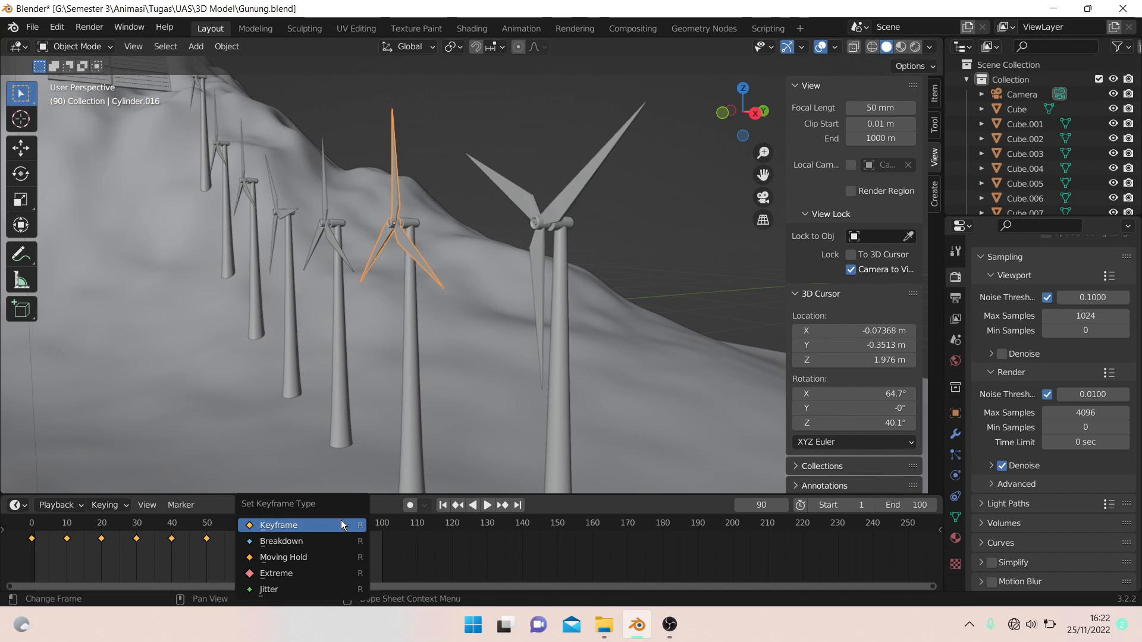
text(ry)
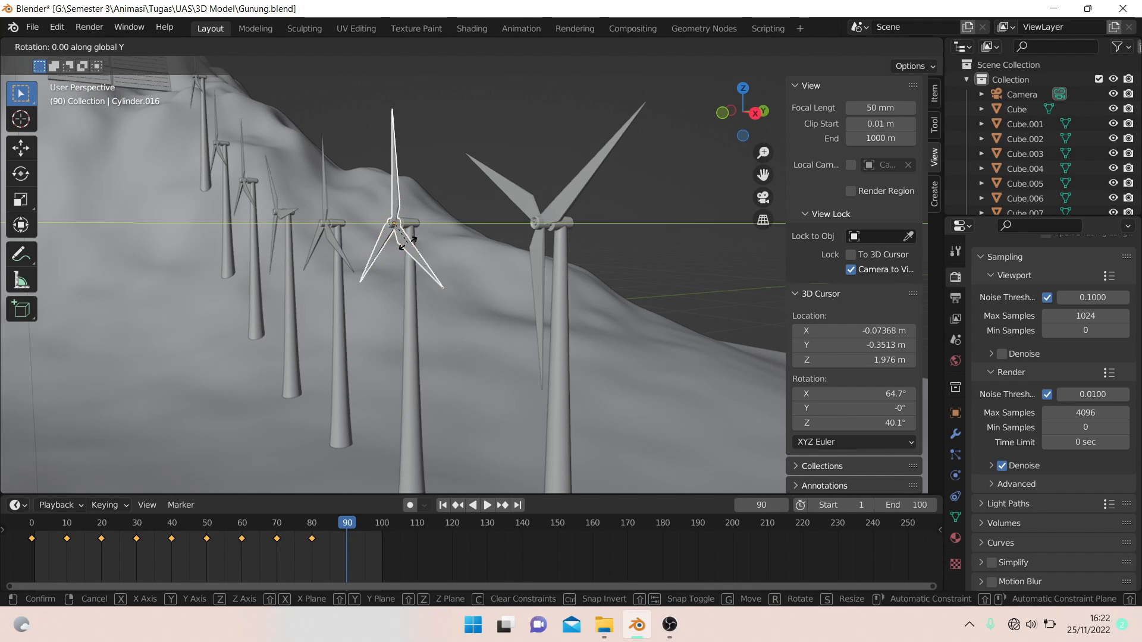
text(90)
key(Return)
key(i)
click(408, 248)
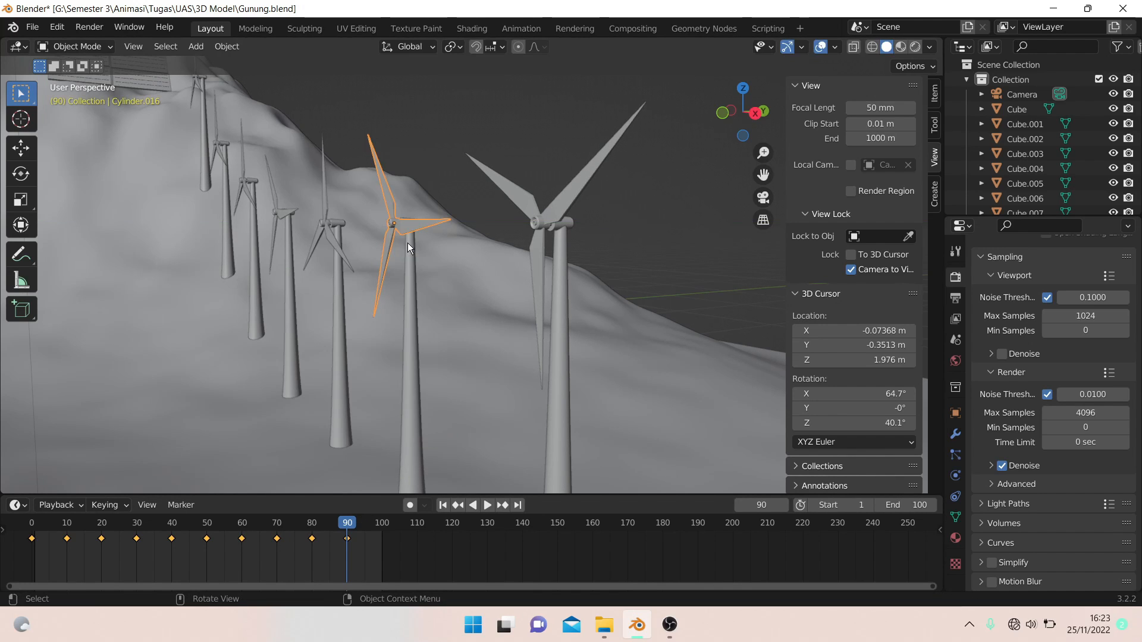
- At frame 100, rotate the second-nearest turbine's blades a last 90° about global Y and insert a Location, Rotation & Scale keyframe
drag(351, 524, 387, 529)
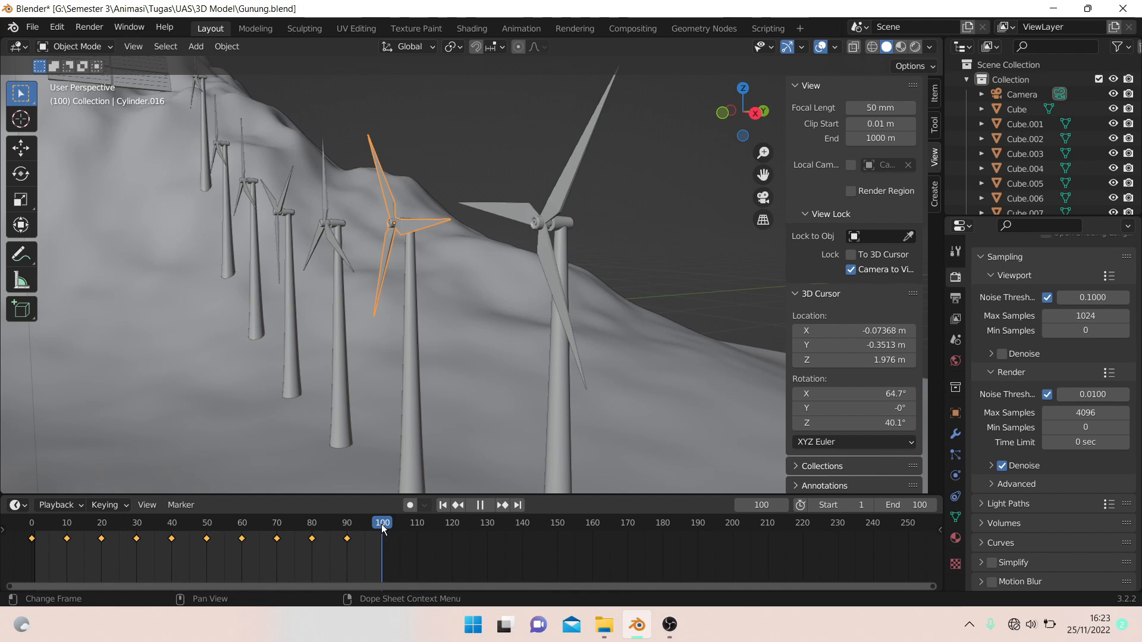
key(r)
key(y)
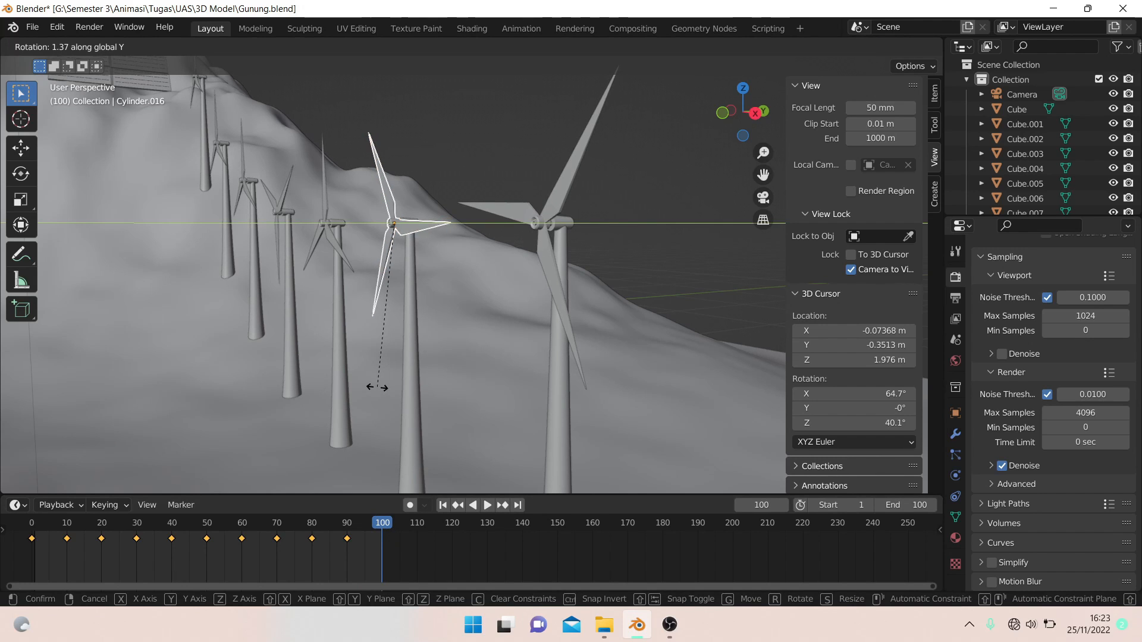
click(377, 387)
key(i)
click(375, 387)
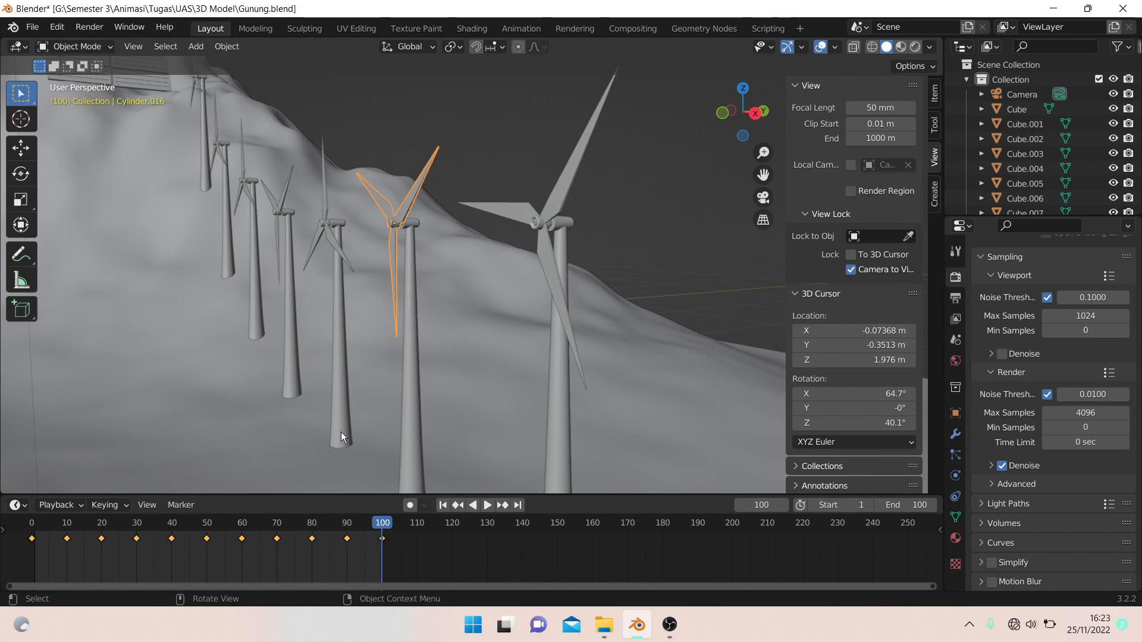
- Play the animation from frame 0 to check the spin of the two nearest turbines' blades, and return to frame 0
drag(384, 526, 3, 518)
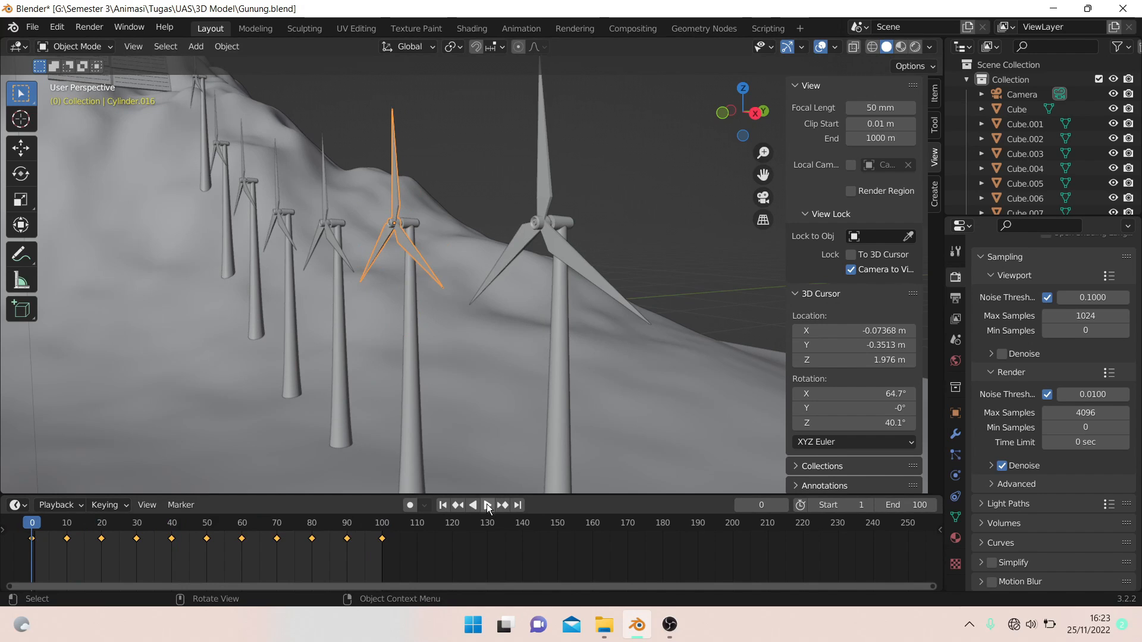
click(487, 505)
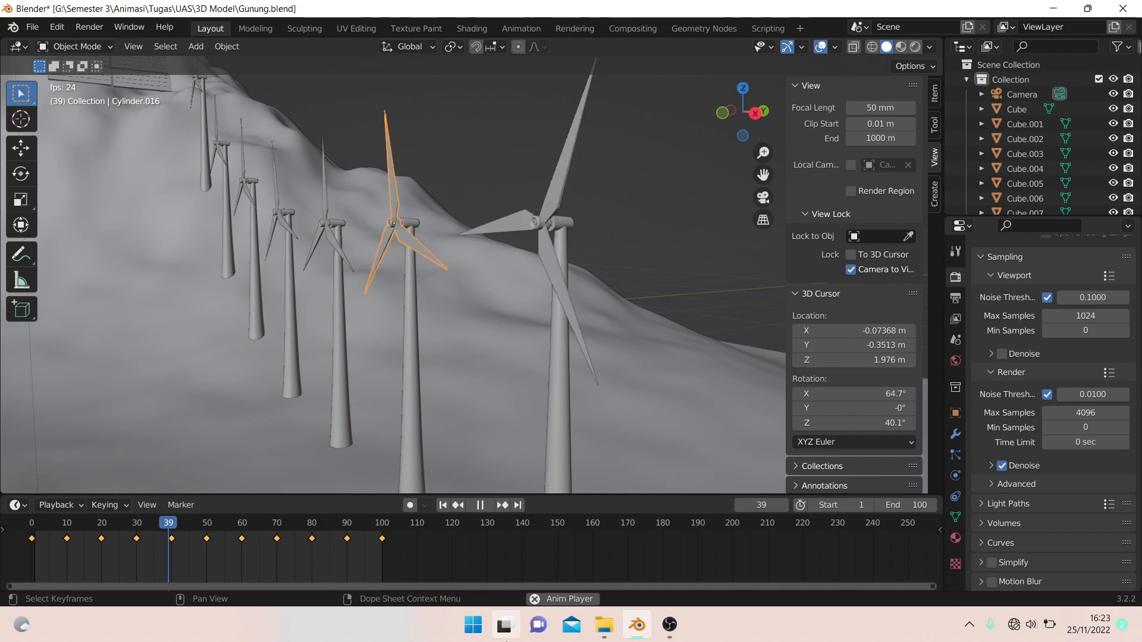
click(480, 505)
drag(365, 531, 27, 531)
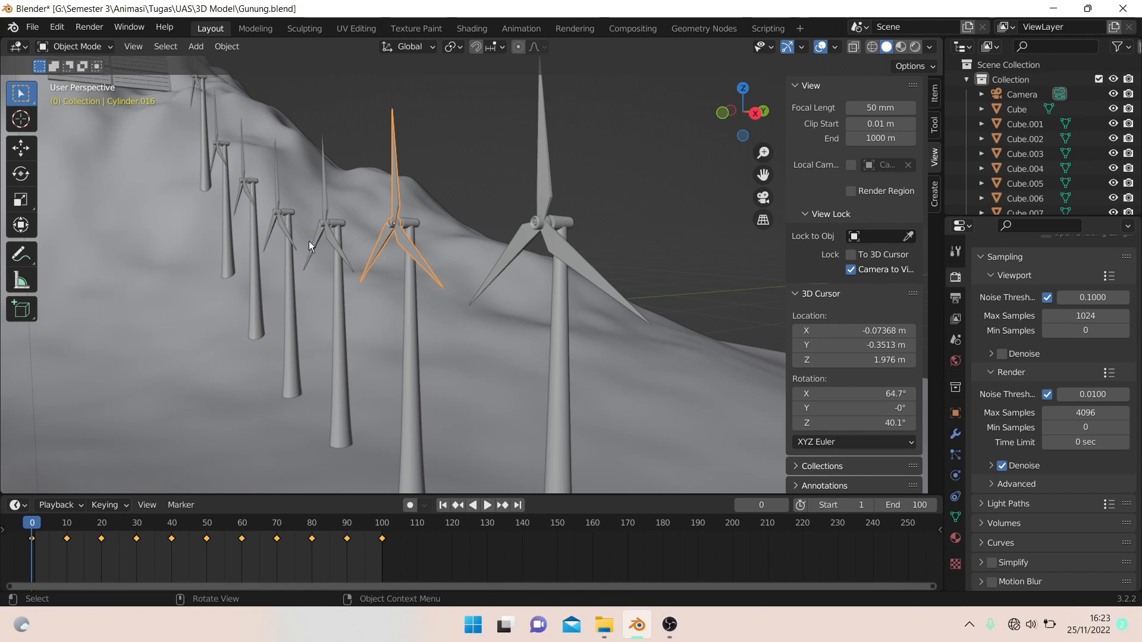
- Select the third-nearest turbine's blades and insert a Location, Rotation & Scale keyframe at frame 0
click(331, 239)
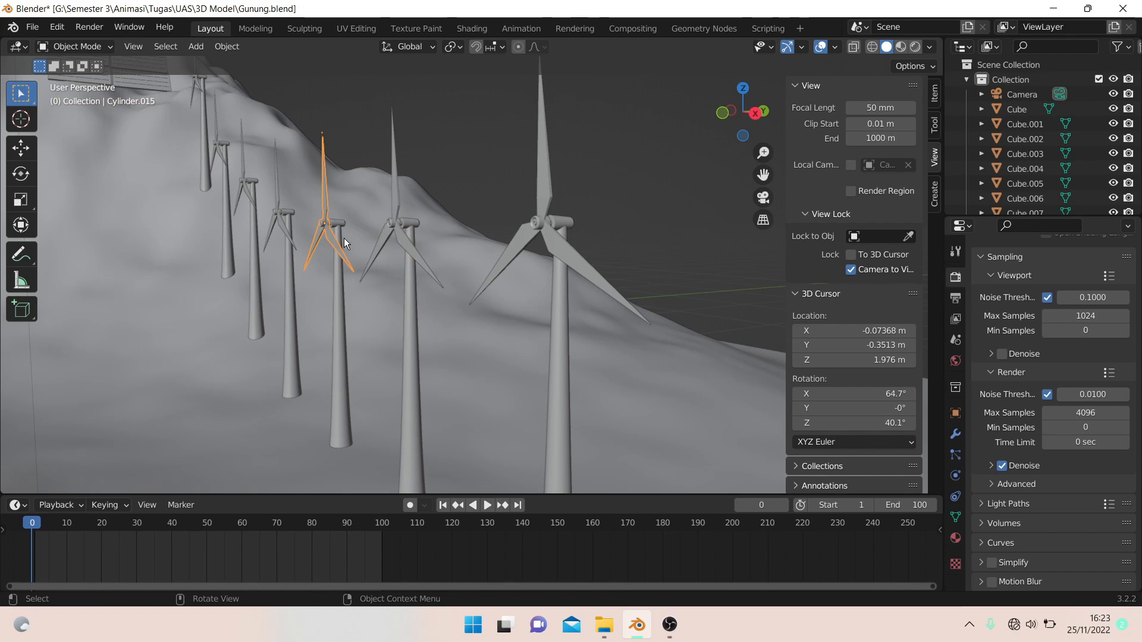
key(i)
click(366, 216)
key(r)
key(y)
key(8)
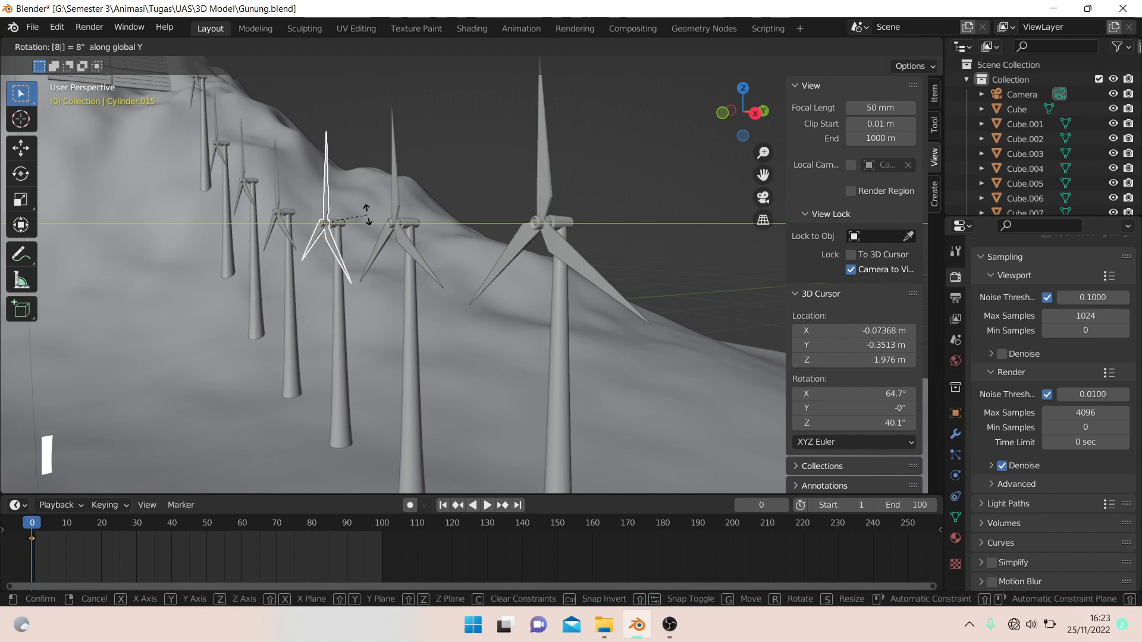
key(Return)
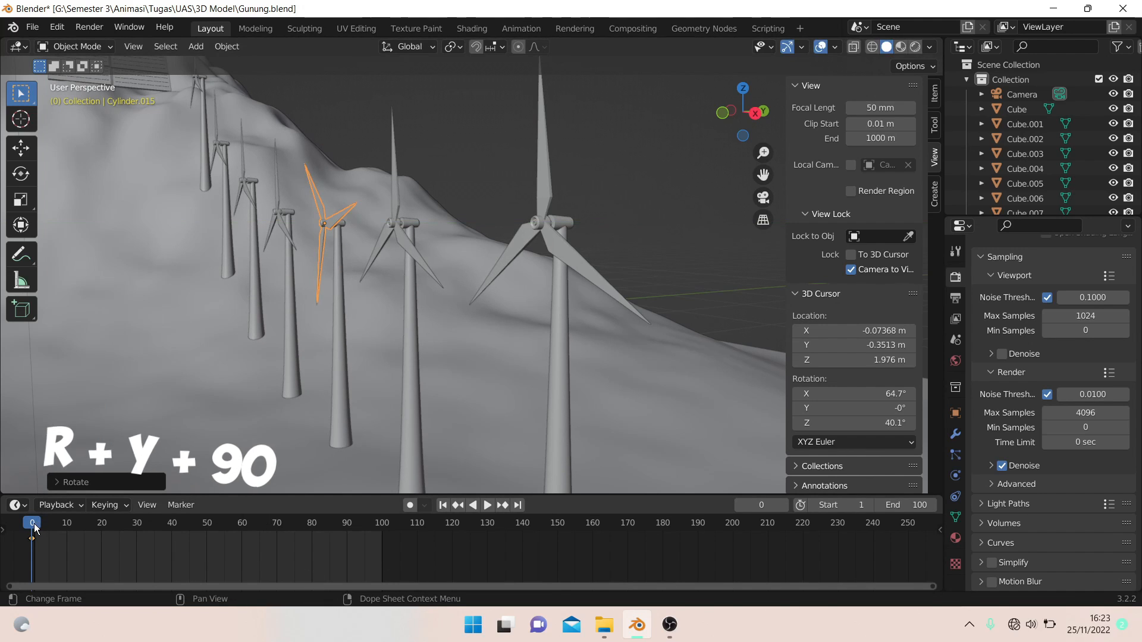
key(space)
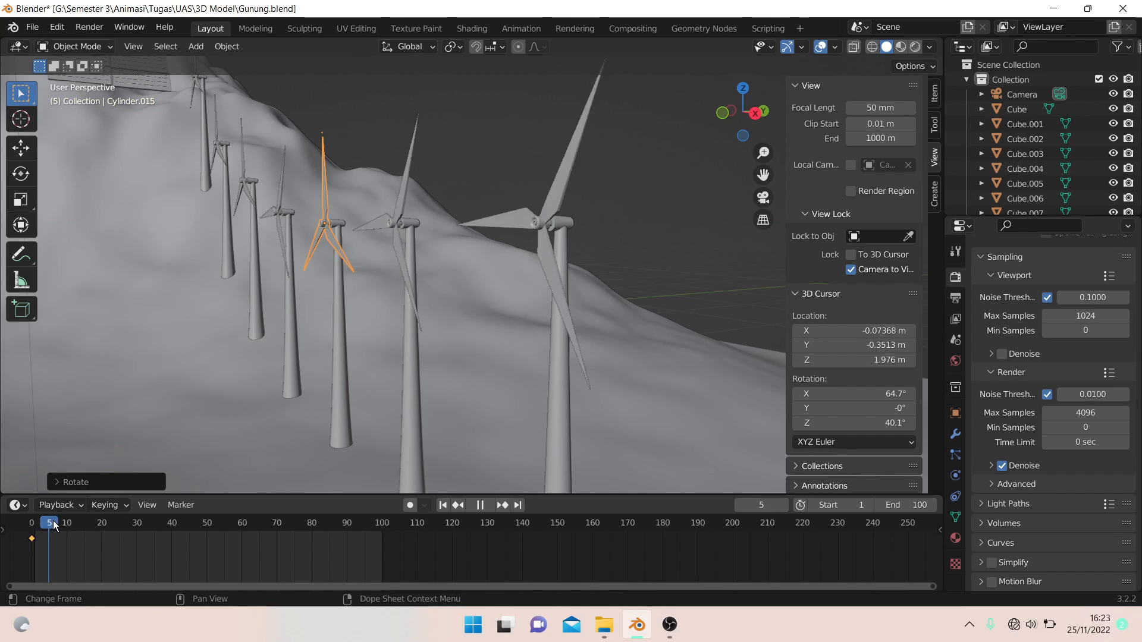
key(space)
drag(57, 523, 37, 521)
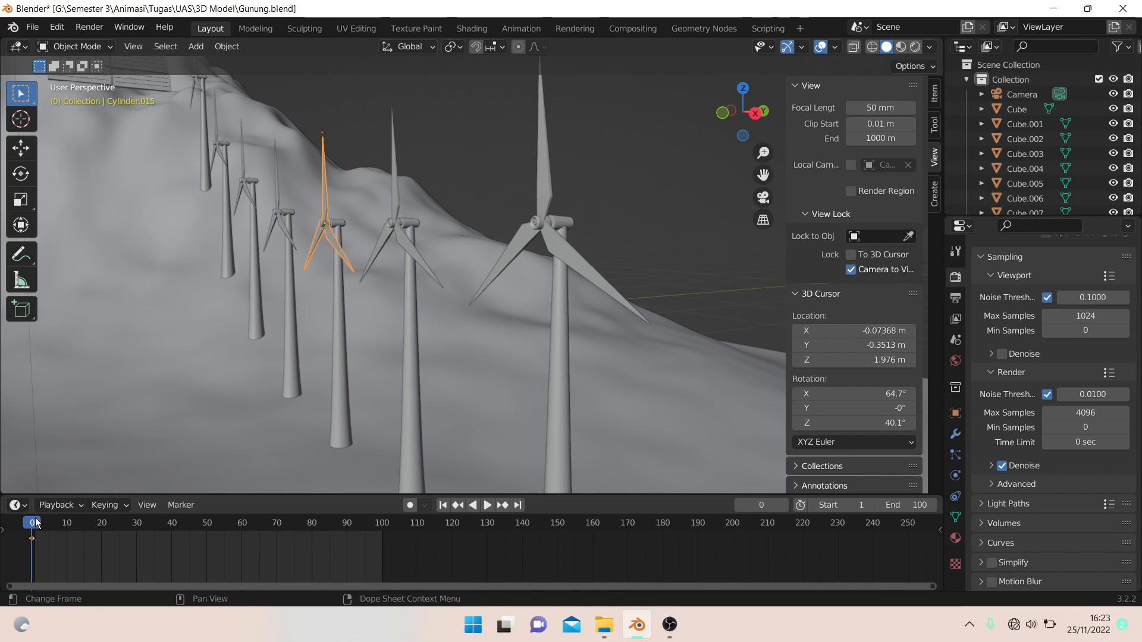
- At frame 10, rotate the third-nearest turbine's blades 80° about global Y and insert a Location, Rotation & Scale keyframe
key(space)
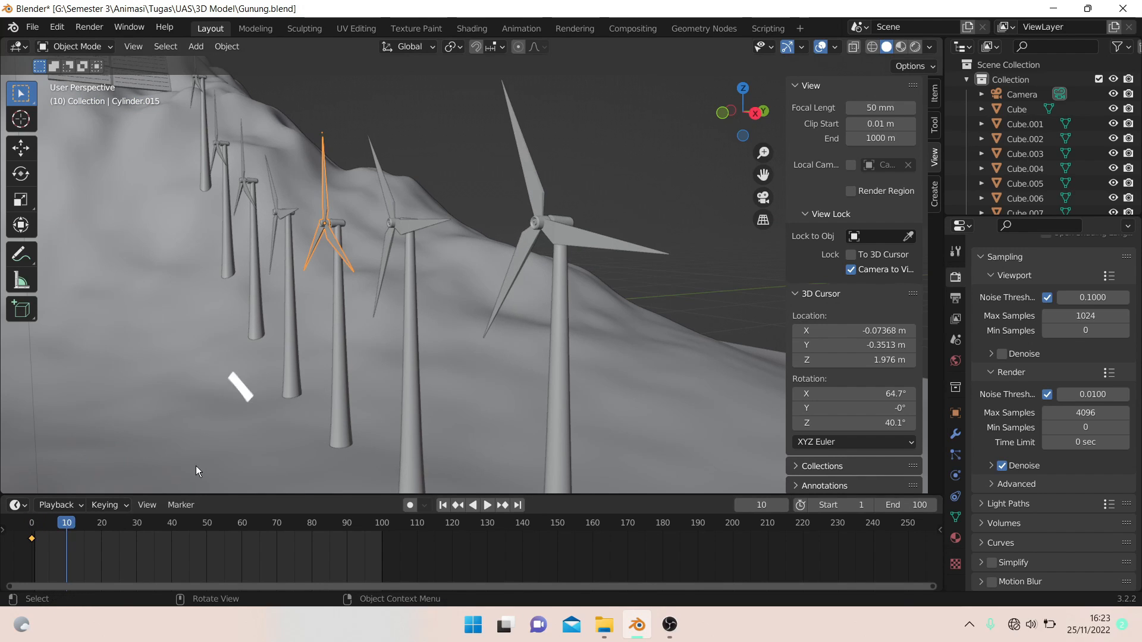
text(ry80)
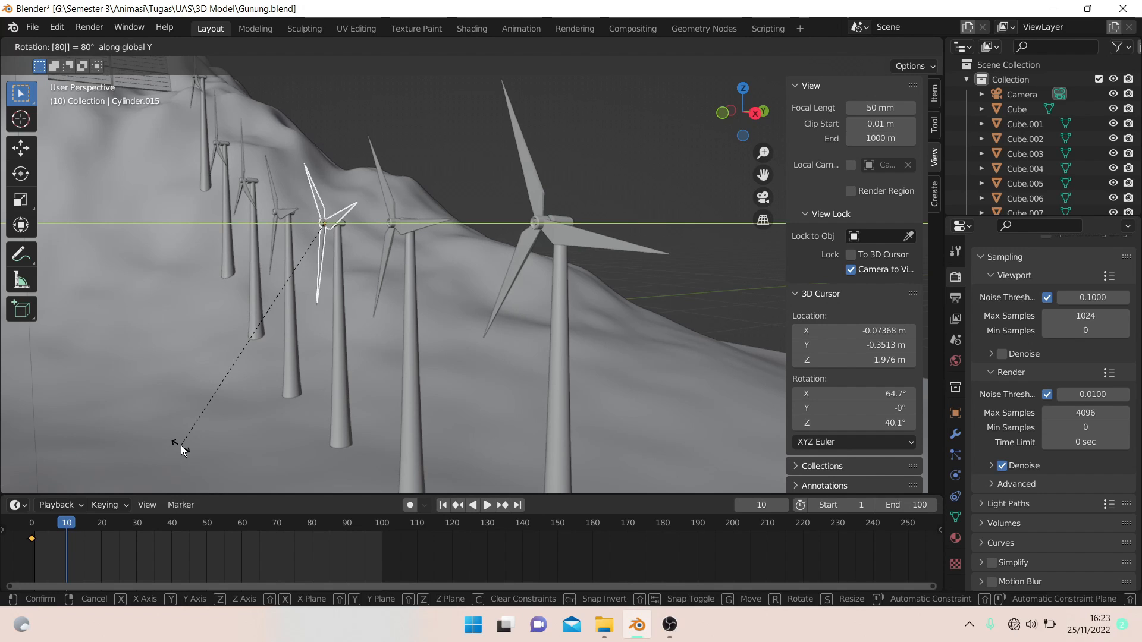
key(Return)
key(i)
click(179, 396)
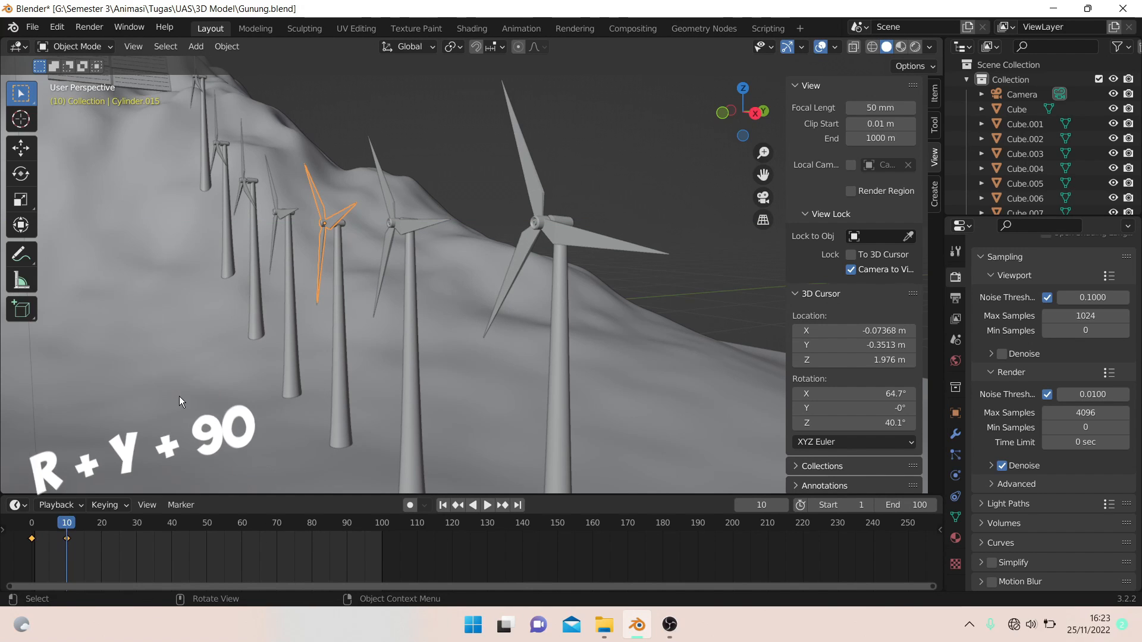
- At frame 20, rotate the third-nearest turbine's blades another 80° about global Y and insert a Location, Rotation & Scale keyframe
drag(67, 523, 103, 527)
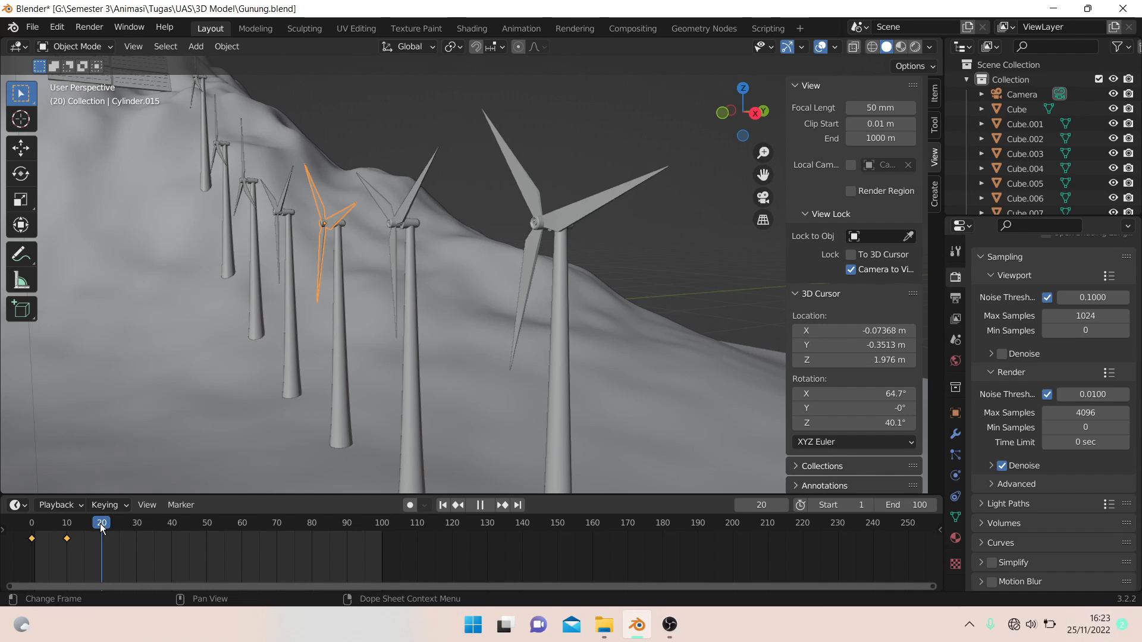
key(r)
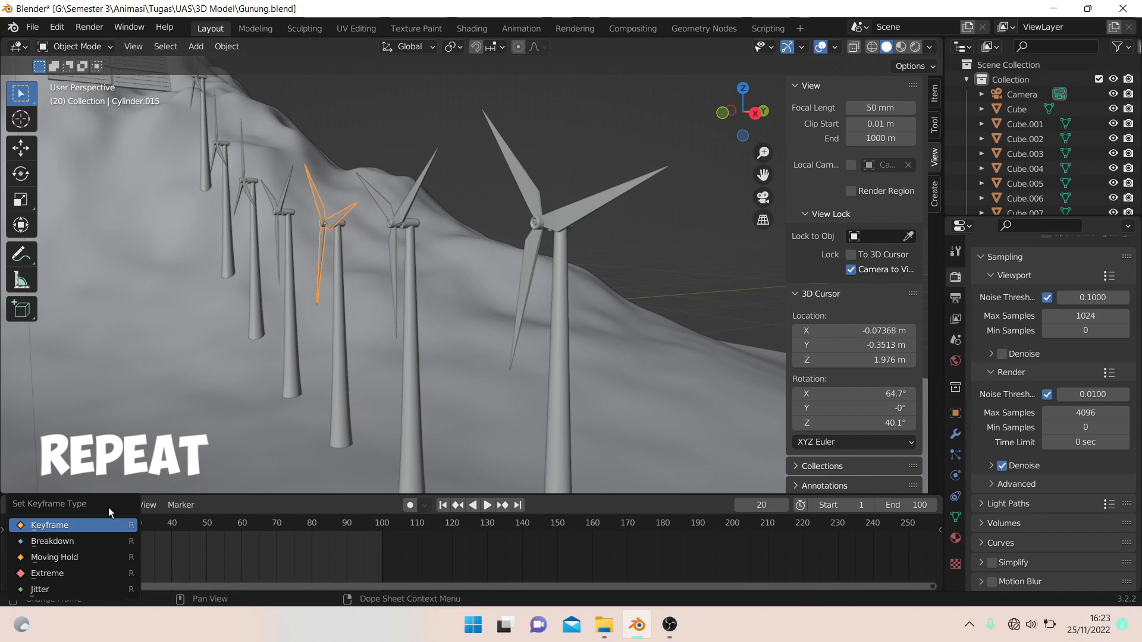
text(ry8)
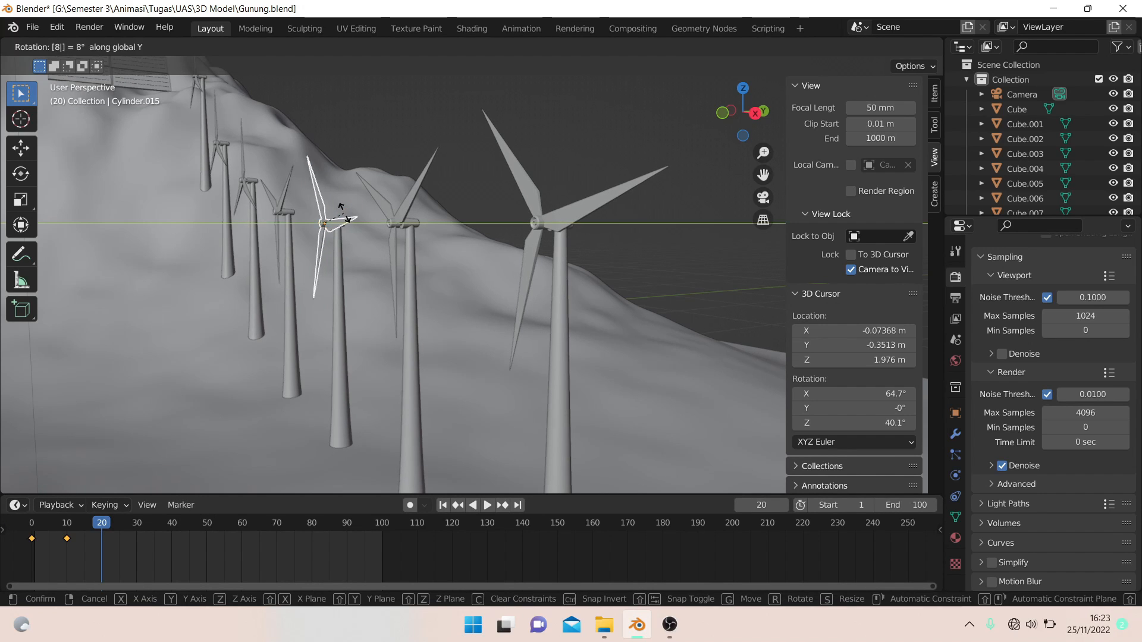
text(0)
key(Return)
key(i)
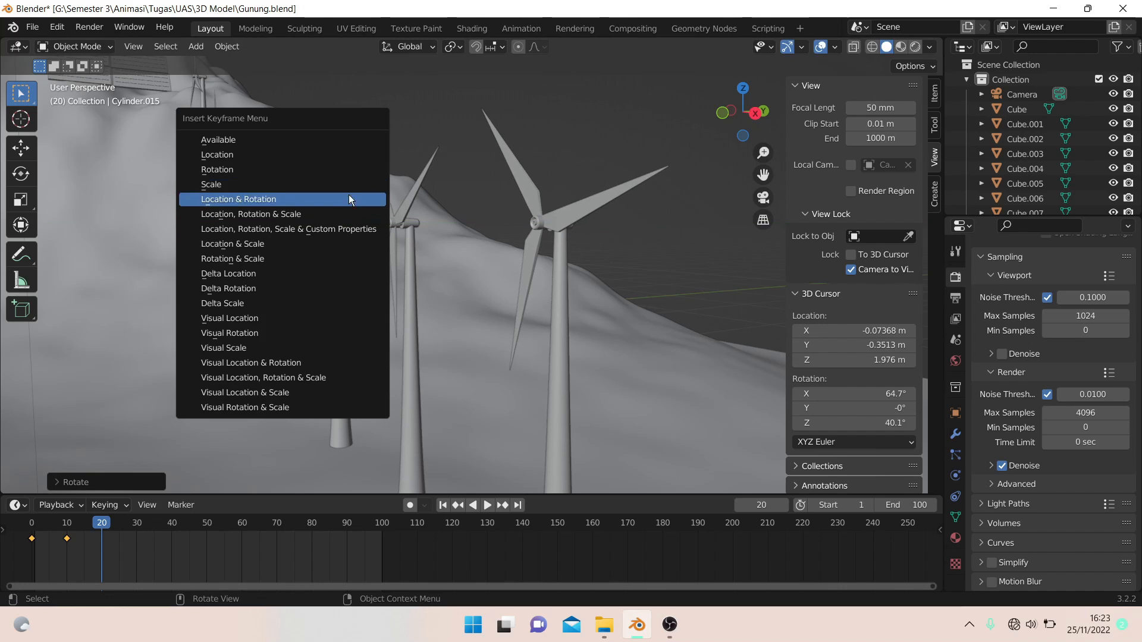
click(356, 216)
- At frame 30, rotate the blades a further 80° about global Y and insert a Location, Rotation & Scale keyframe
drag(123, 524, 172, 523)
text(ry80)
key(Return)
key(i)
click(317, 216)
- At frame 40, rotate the same blades another 80° about global Y and insert a Location, Rotation & Scale keyframe
text(ry80)
key(Return)
key(i)
click(329, 233)
- At frame 50, continue the third-nearest turbine's spin with an 80° global Y rotation and insert a Location, Rotation & Scale keyframe
click(206, 525)
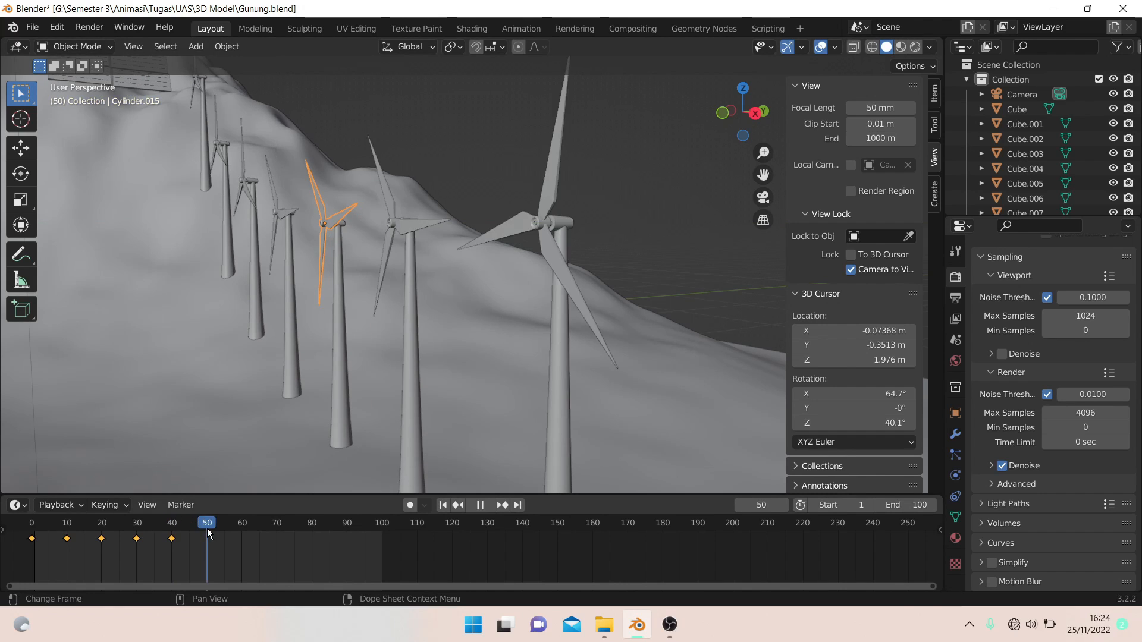
text(rry80)
key(Return)
key(i)
click(345, 217)
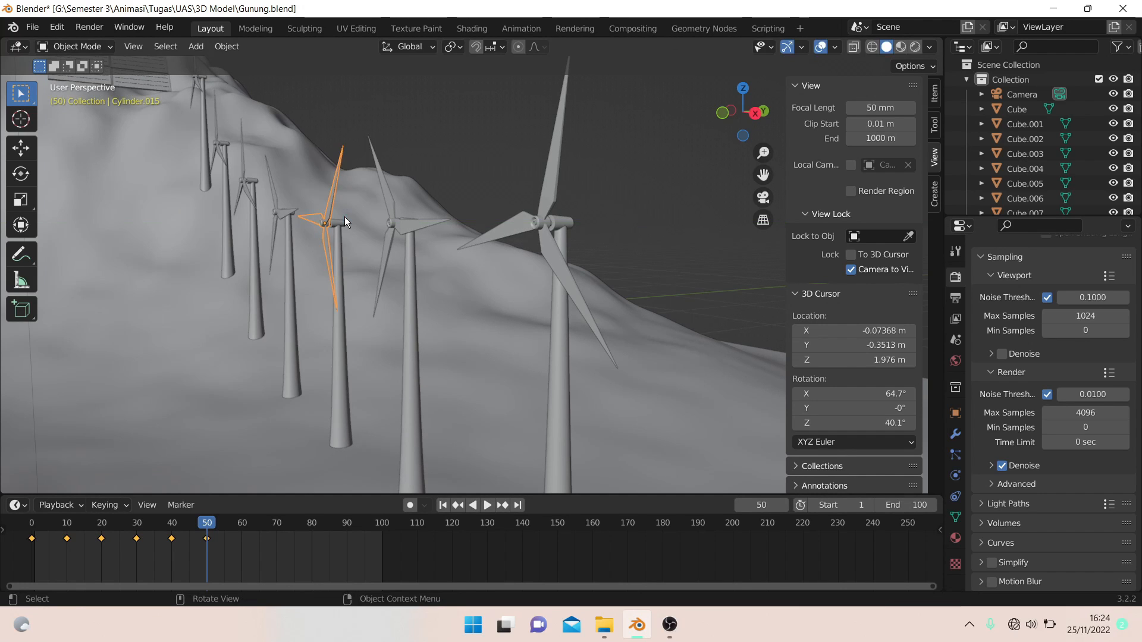
- At frame 60, turn the third-nearest turbine's blades 80° more about global Y and insert a Location, Rotation & Scale keyframe
click(242, 523)
text(ry80)
key(Return)
key(i)
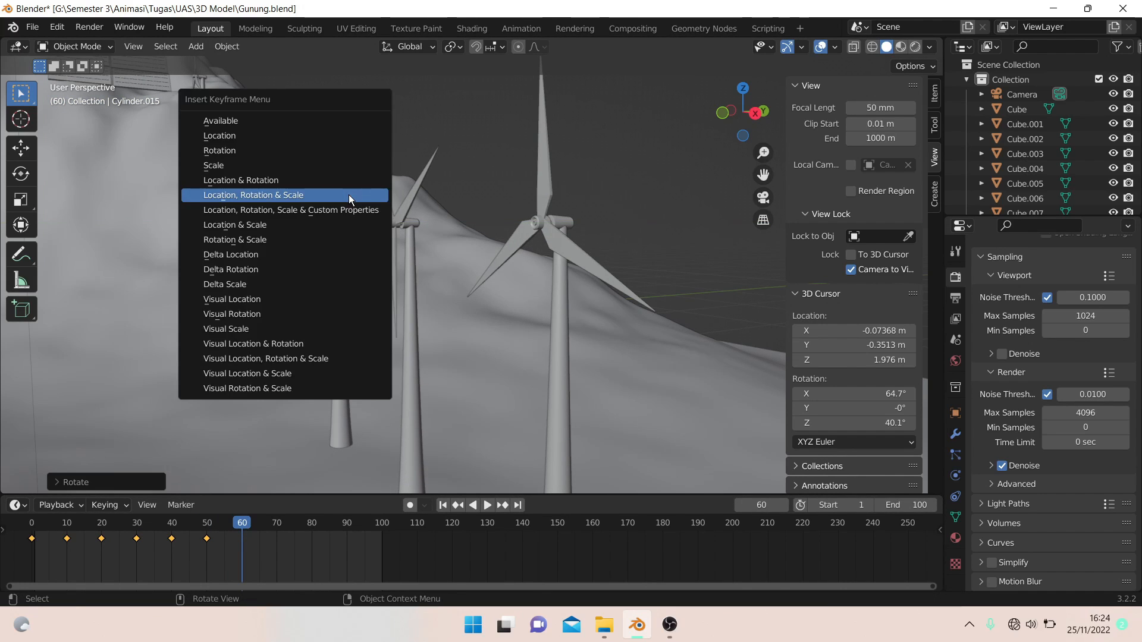
click(348, 195)
- At frame 70, rotate the third-nearest turbine's blades another 80° about global Y and insert a Location, Rotation & Scale keyframe
click(277, 524)
text(ry80)
key(Return)
key(i)
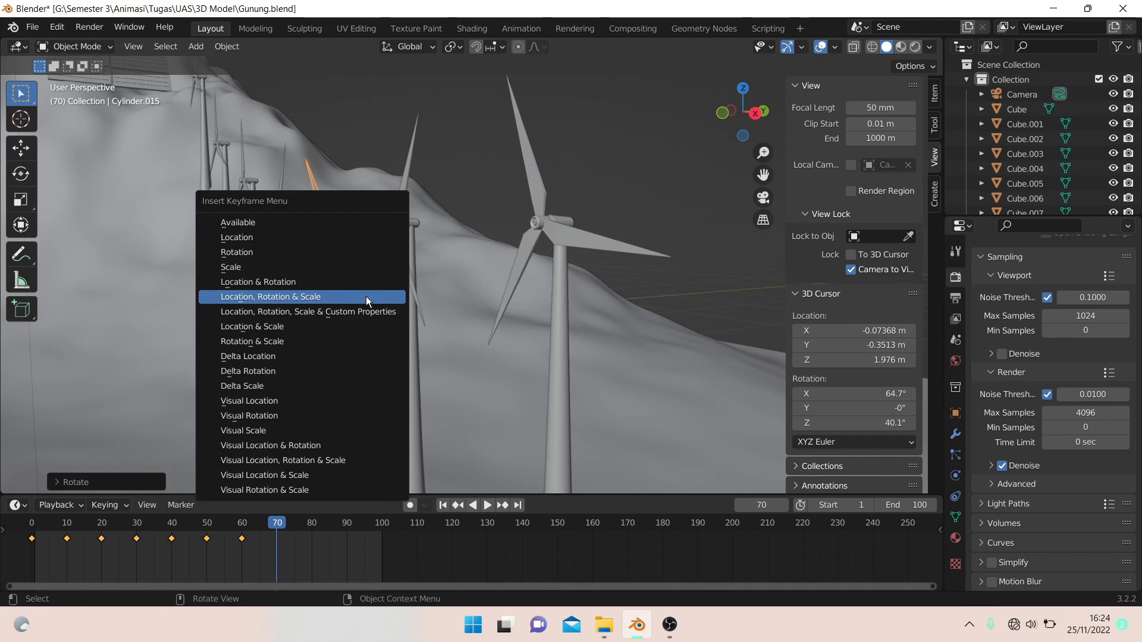
click(366, 296)
- At frame 80, turn the same blades a further 80° about global Y and insert a Location, Rotation & Scale keyframe
click(309, 523)
text(ry80)
key(Return)
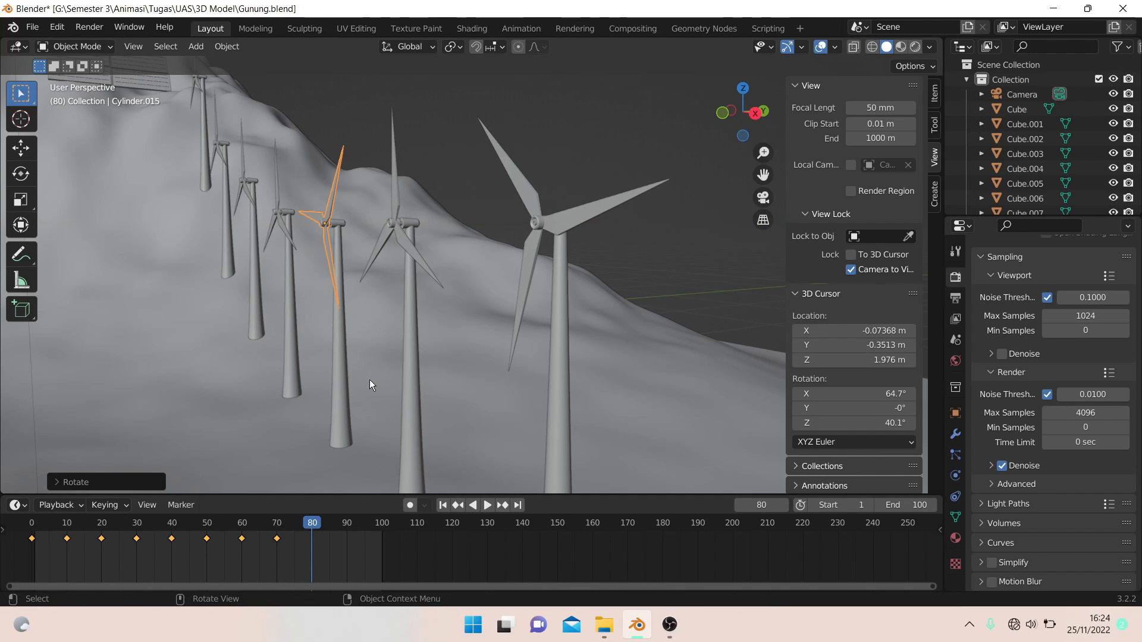
key(i)
click(369, 379)
- At frame 90, continue the blades' spin with an 80° global Y rotation and insert a Location, Rotation & Scale keyframe
click(348, 526)
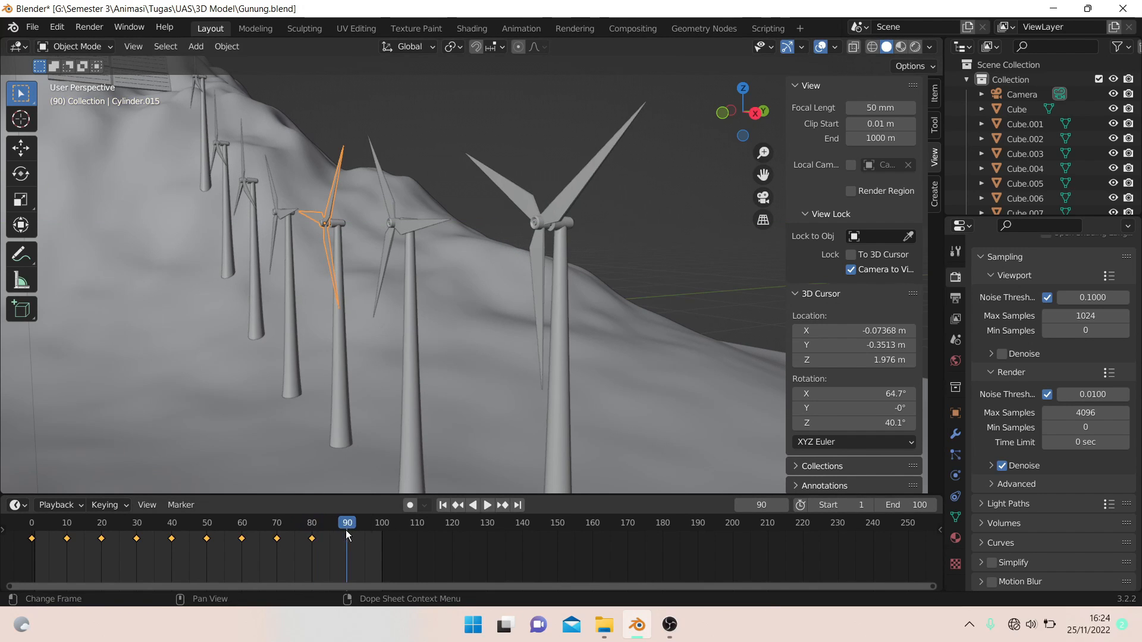
text(ry80)
key(Return)
key(i)
click(325, 216)
- At frame 100, rotate the third-nearest turbine's blades 80° more about global Y and insert a Location, Rotation & Scale keyframe
click(385, 528)
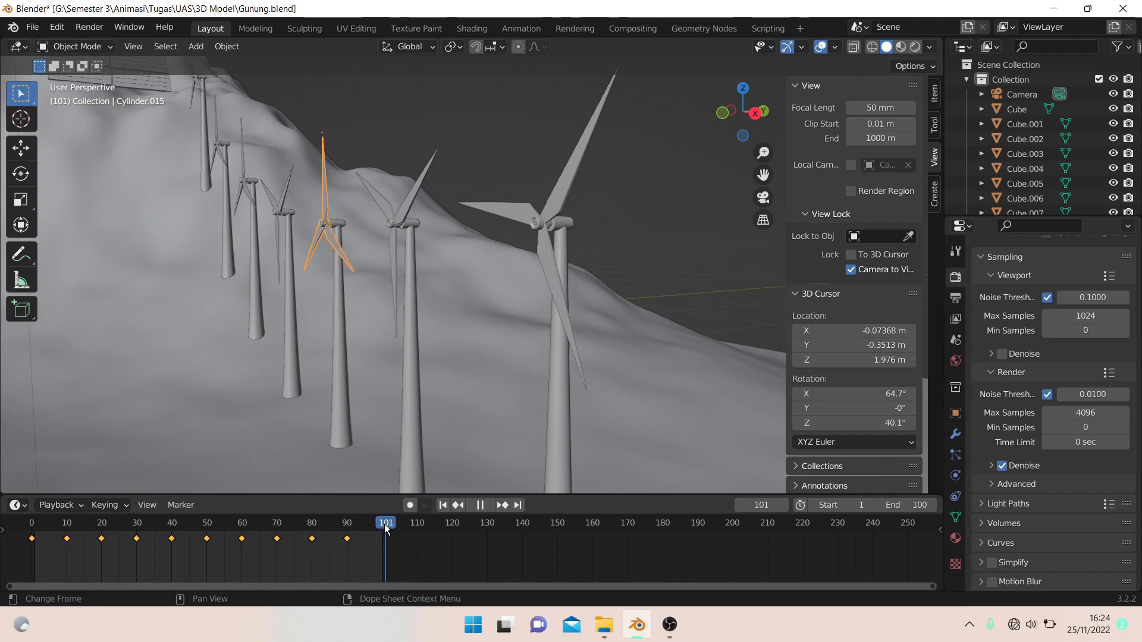
key(r)
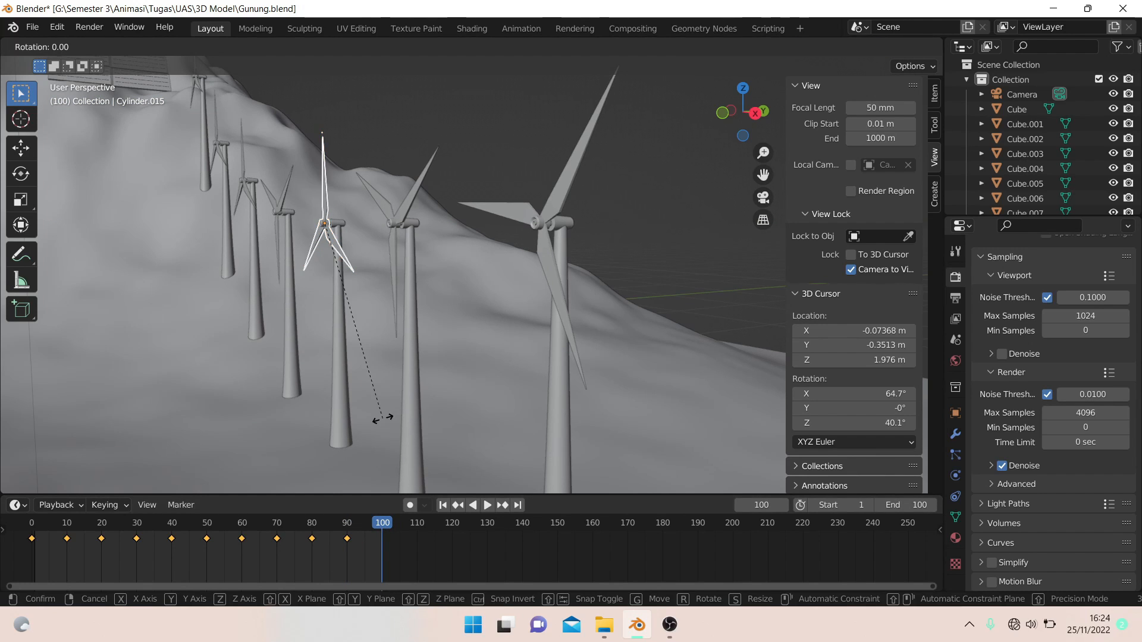
text(y80)
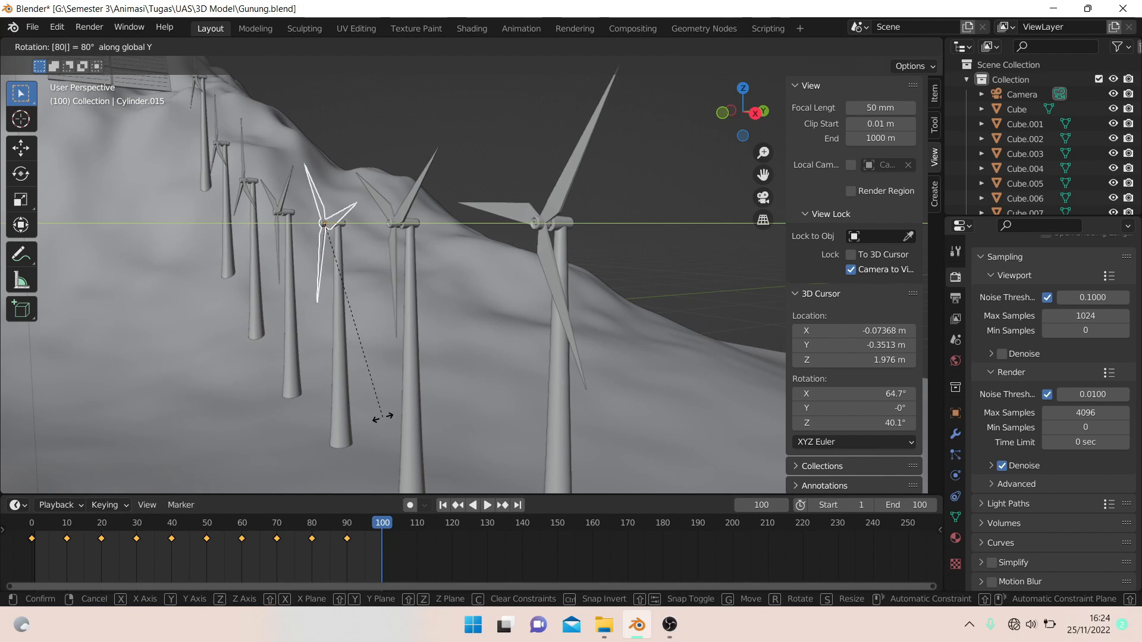
key(Return)
key(i)
click(381, 397)
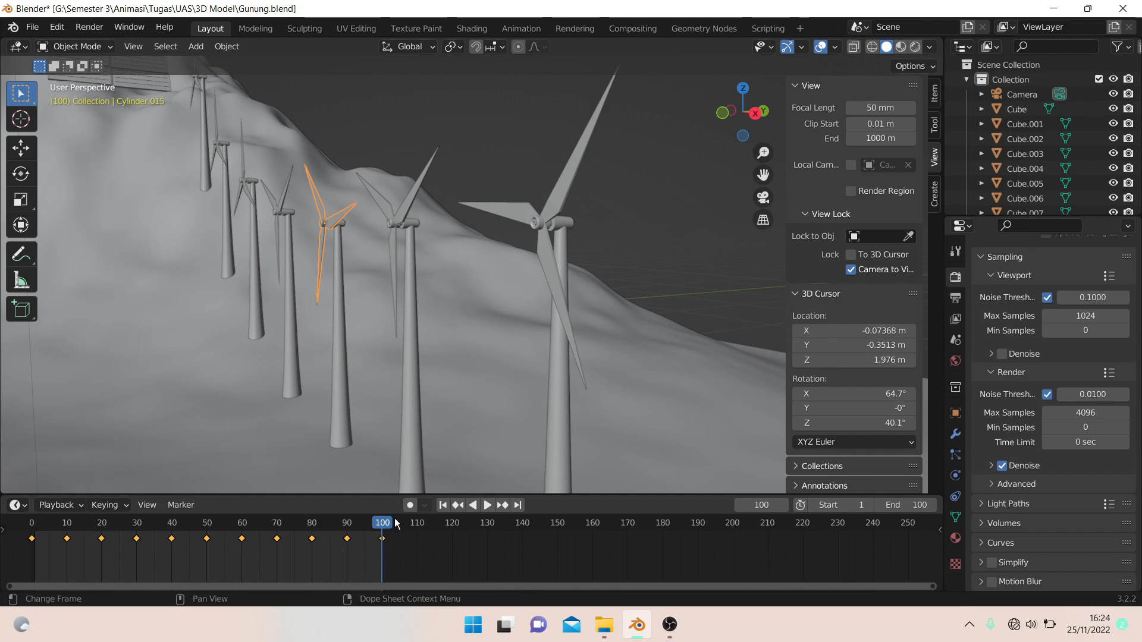
- Play back the animation from the start to check the third-nearest turbine's blade rotation
key(space)
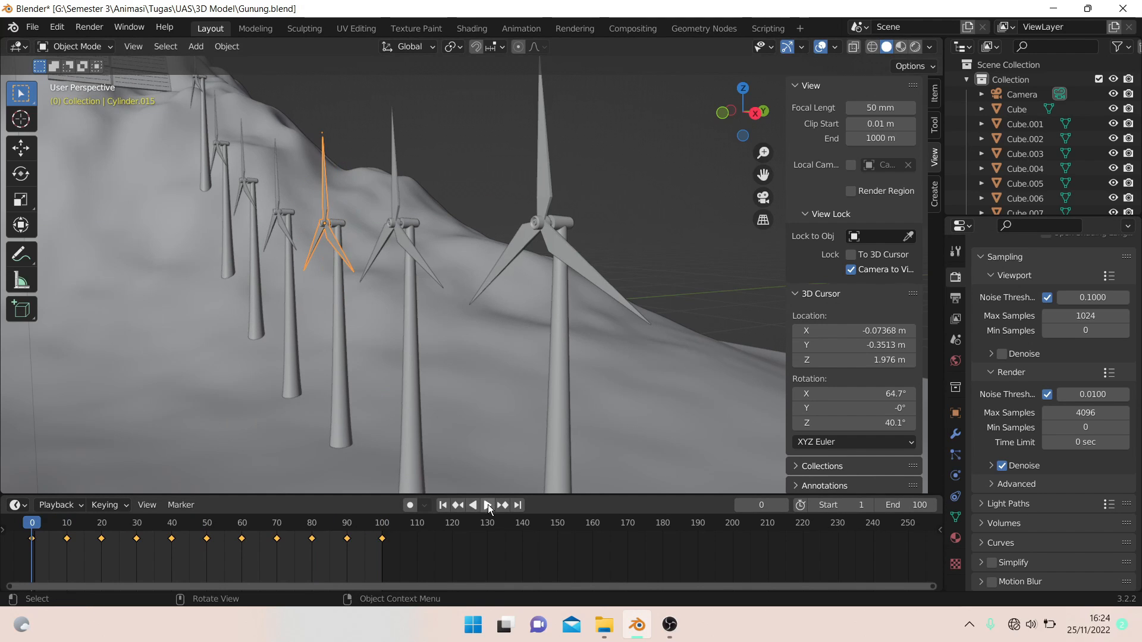
click(488, 505)
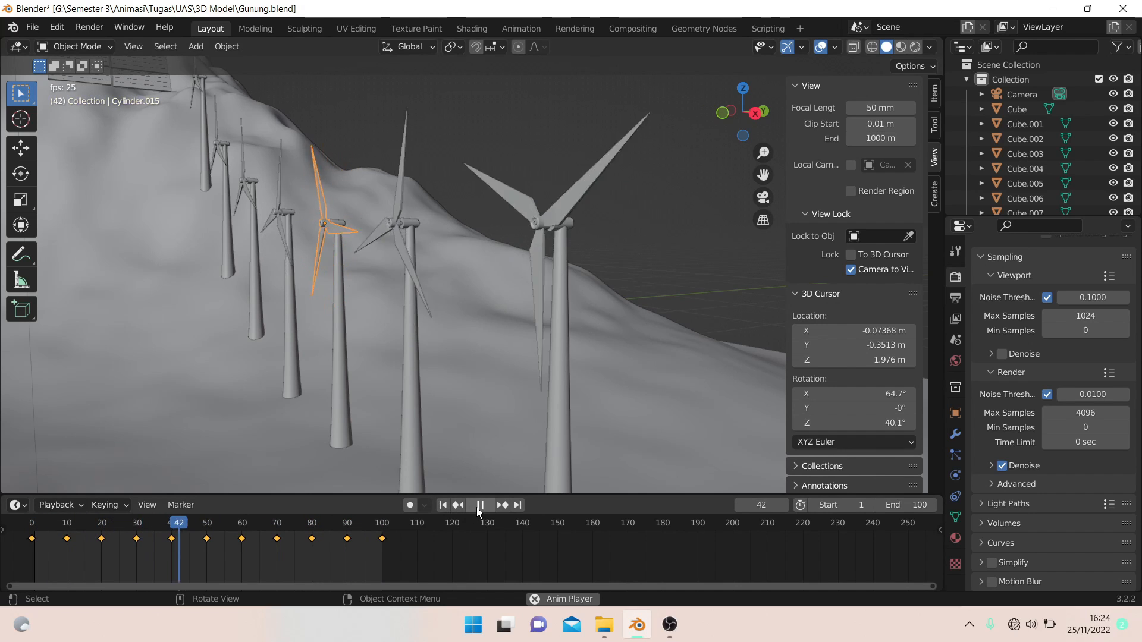
click(669, 625)
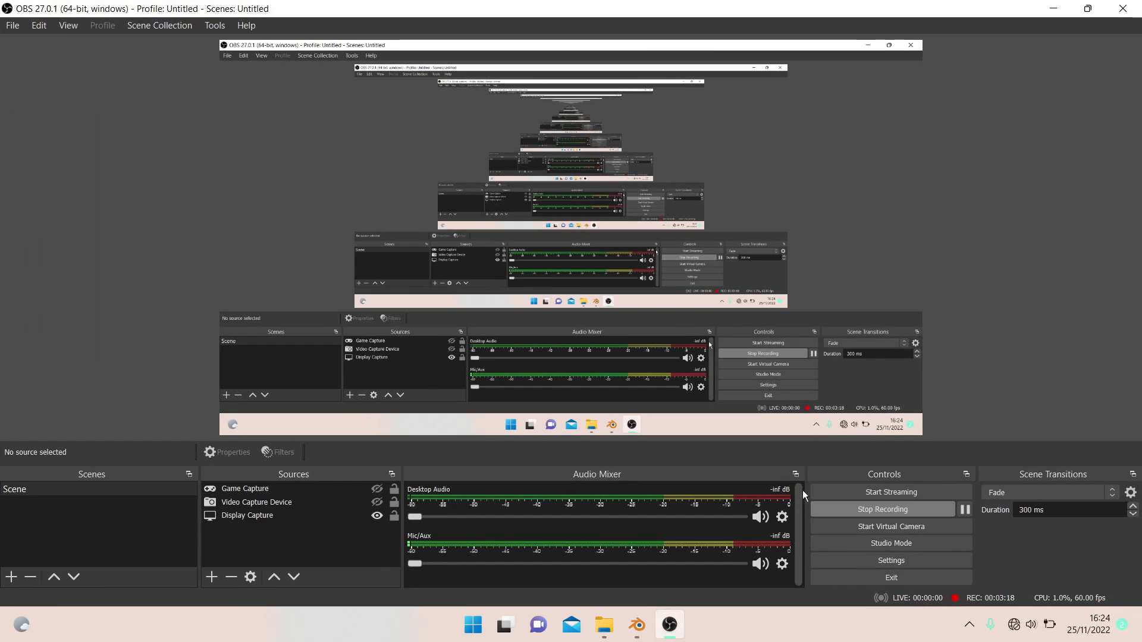